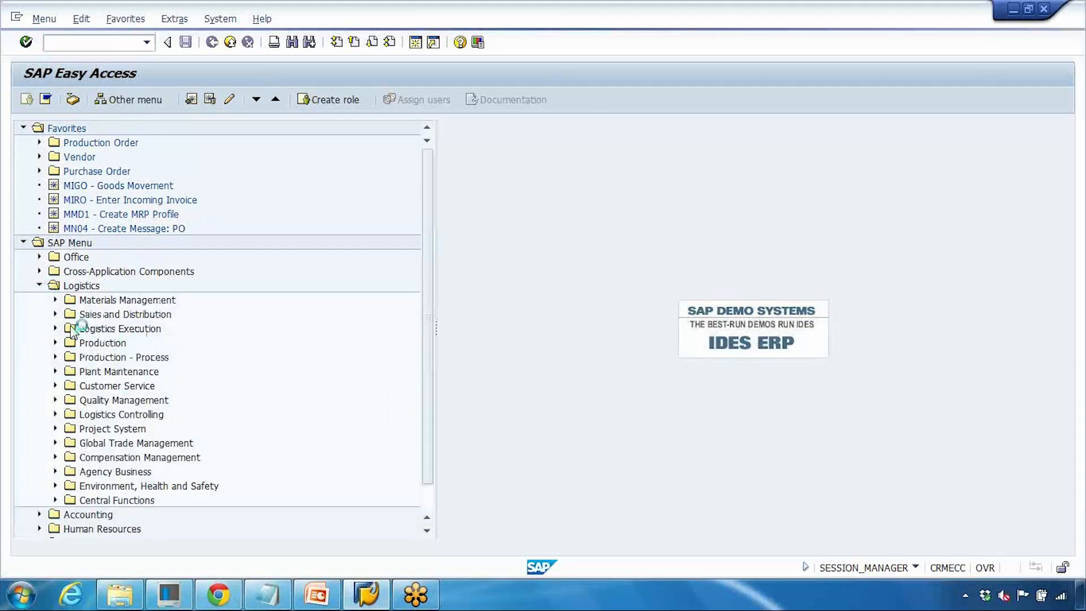
- Open the CA01 Create transaction for standard routings under Production master data routings
left_click(55, 343)
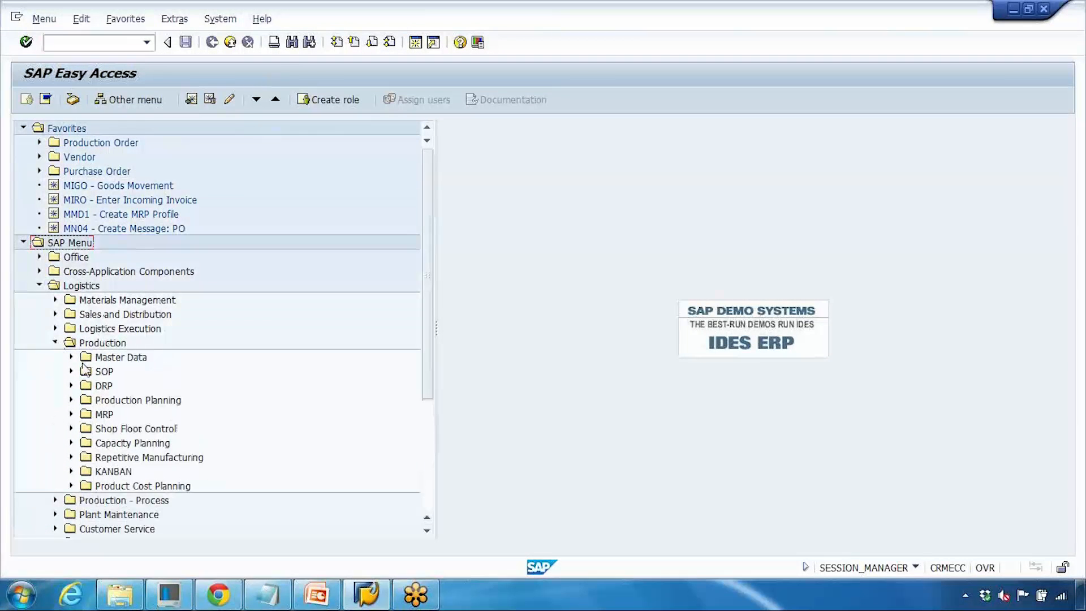
left_click(71, 357)
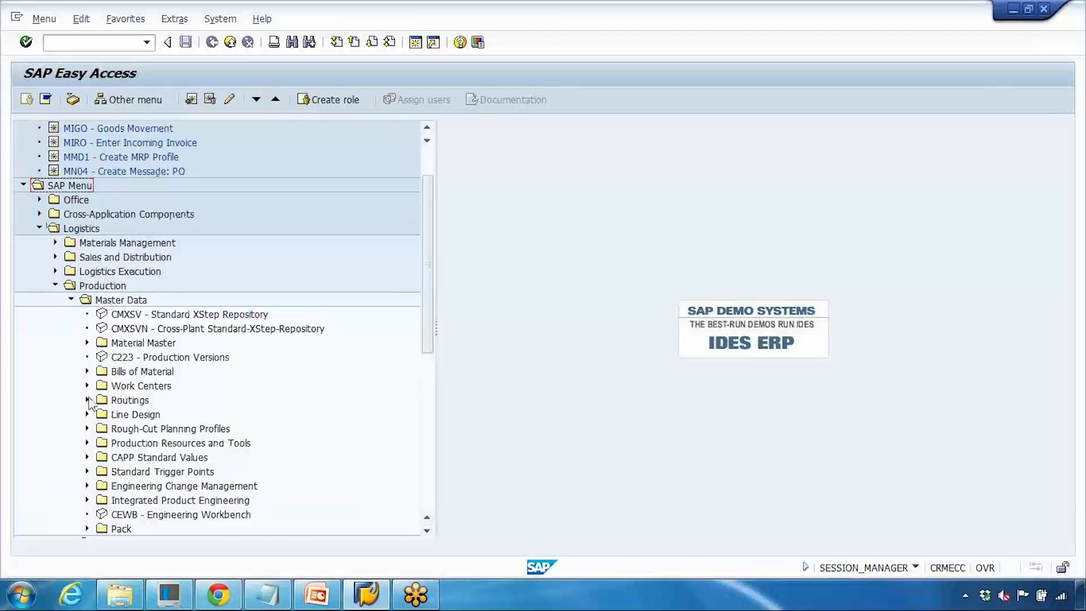
left_click(87, 399)
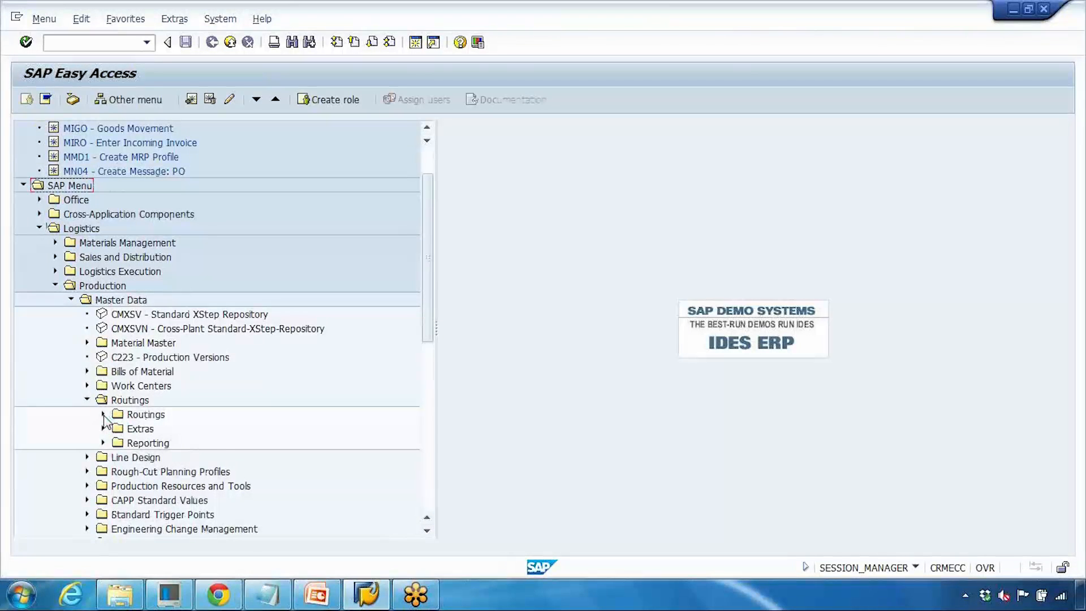
left_click(103, 414)
left_click(119, 428)
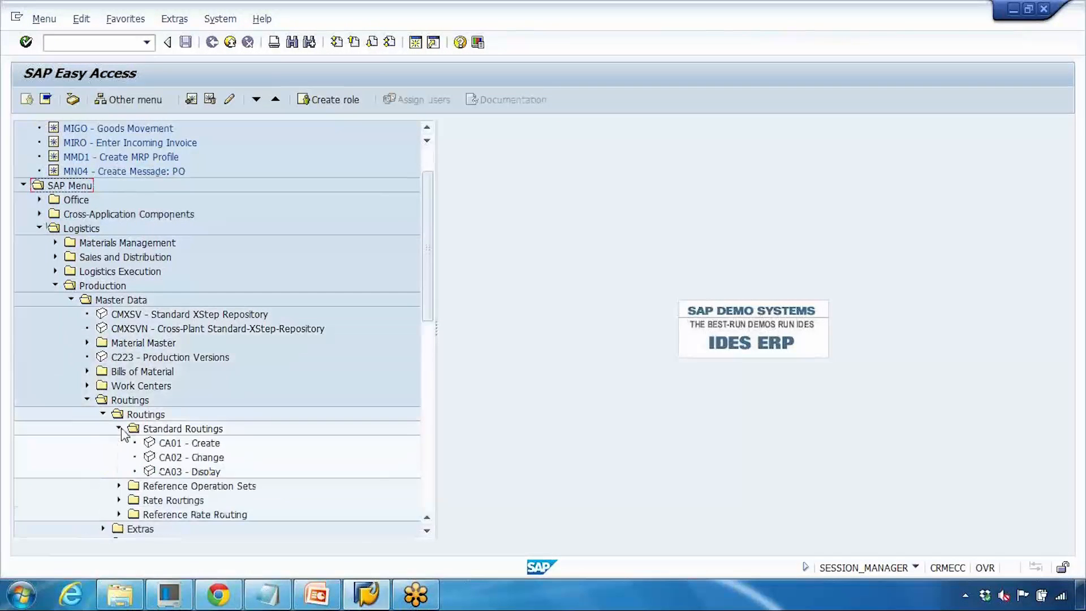
left_click(169, 445)
double_click(171, 445)
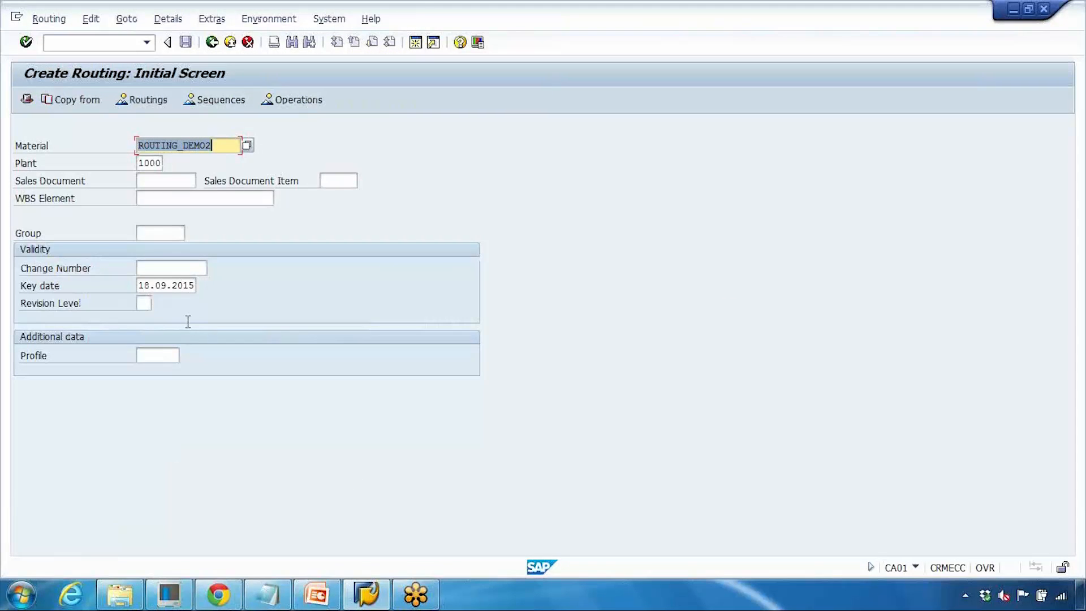
- Enter material ROUTING_DEMO1 with plant 1000 and proceed to the routing header details
left_click(219, 150)
key("BackSpace")
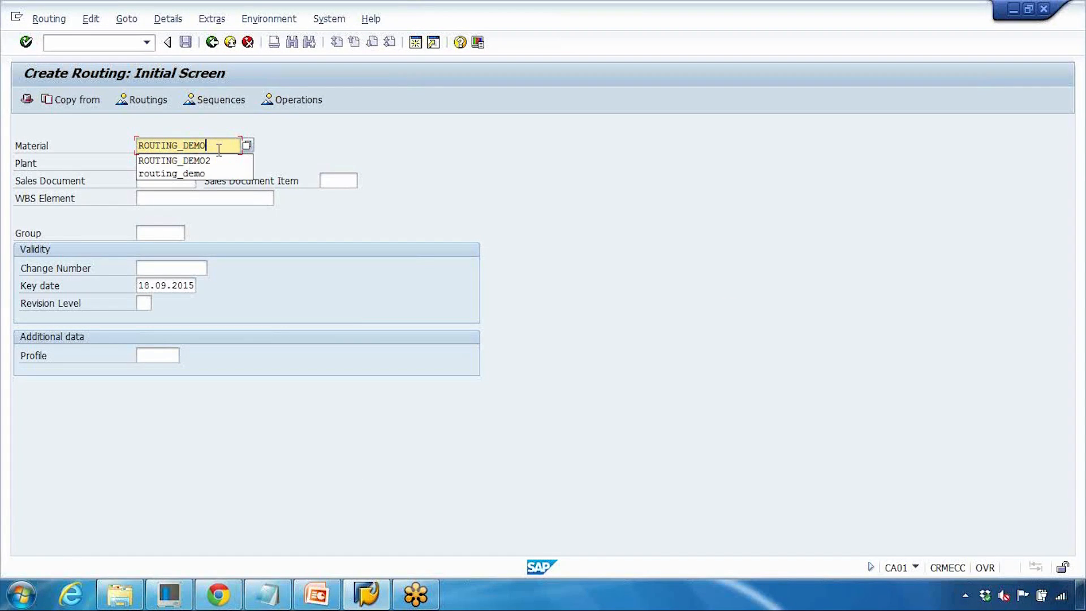
type("1")
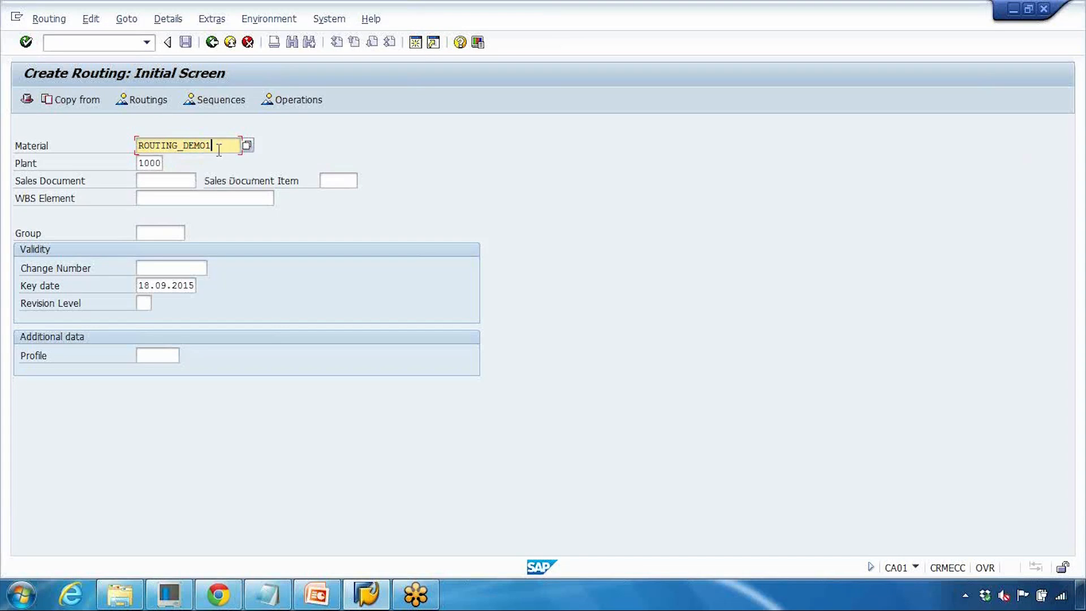
left_click_drag(219, 150, 121, 151)
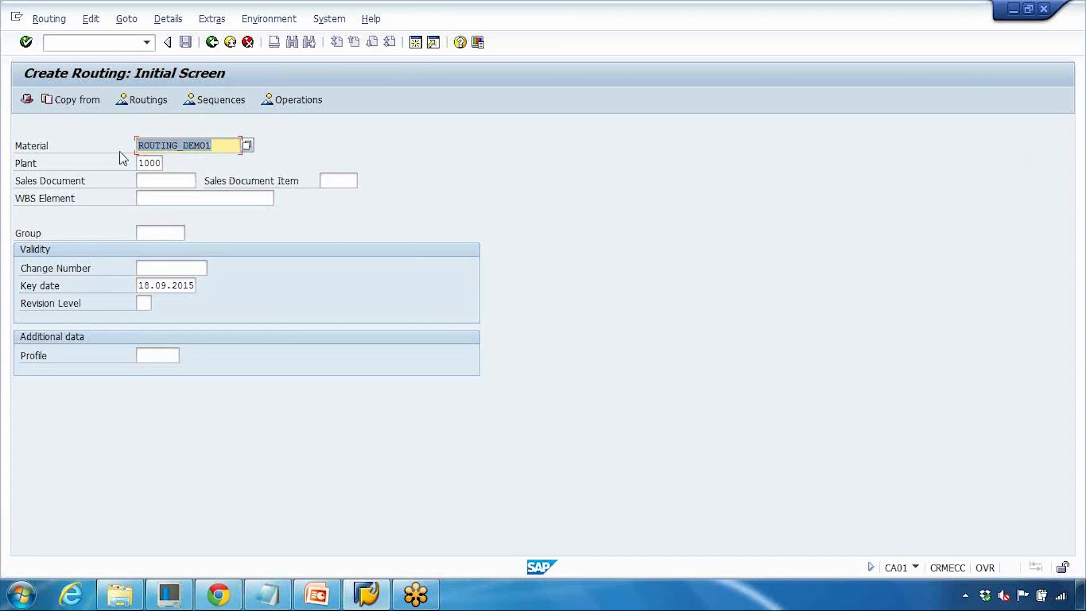
left_click(120, 151)
left_click_drag(217, 148, 169, 167)
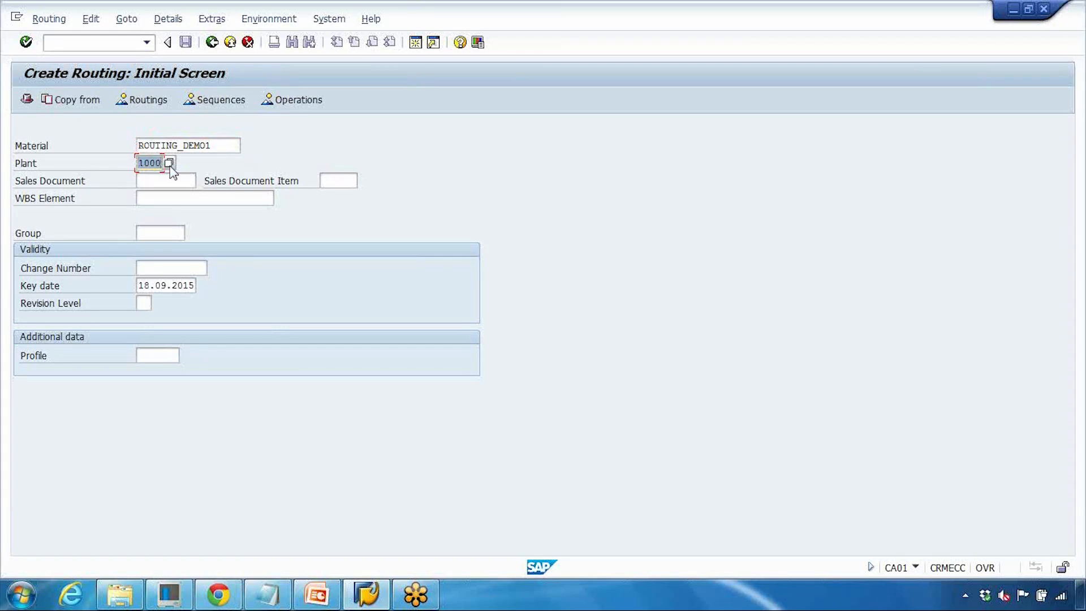
key("Return")
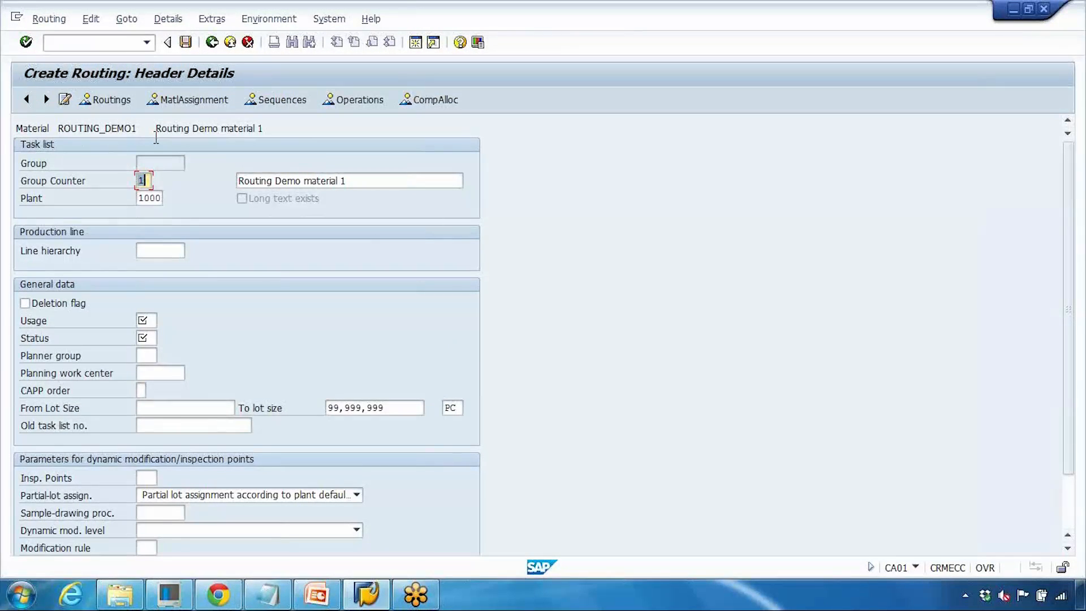
- Set the routing description to 'Routing Demo material - GS'
left_click_drag(156, 129, 273, 138)
left_click_drag(371, 181, 251, 181)
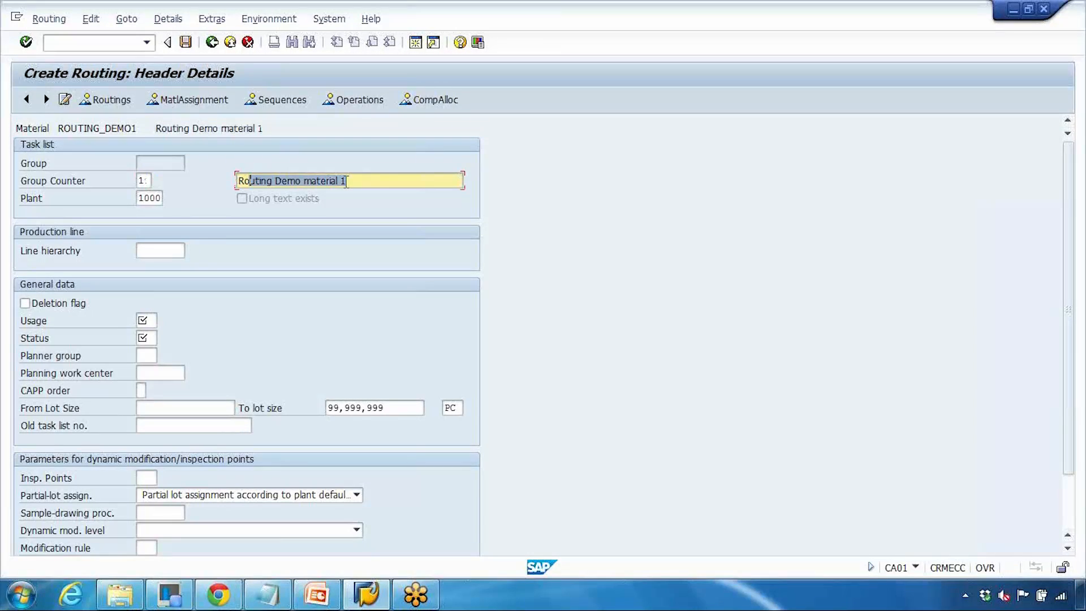
left_click(368, 181)
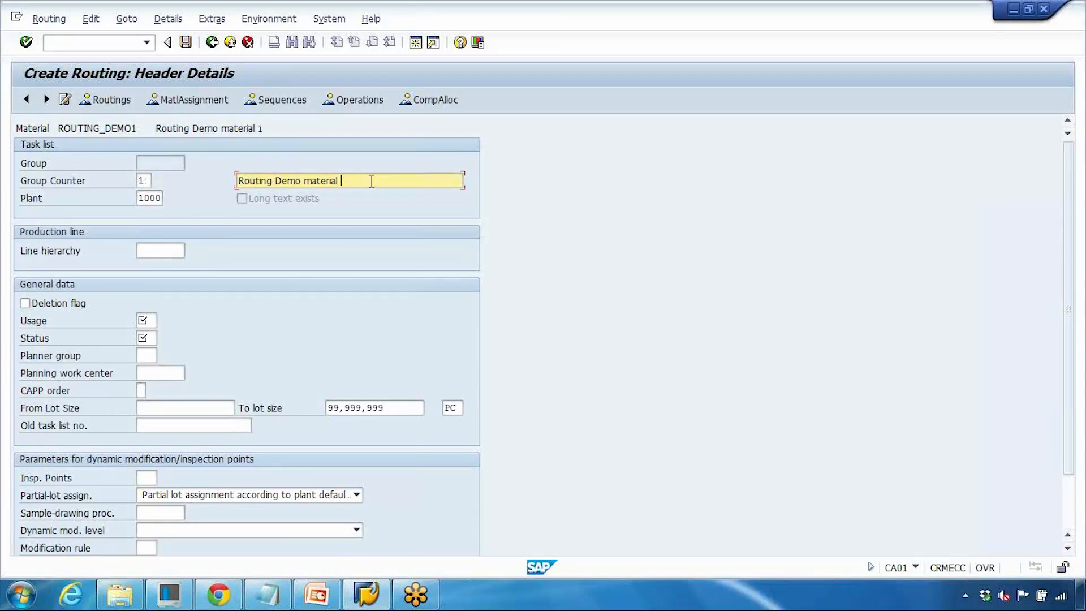
type("- GS")
- Set the task list usage to 1 Production
left_click(148, 320)
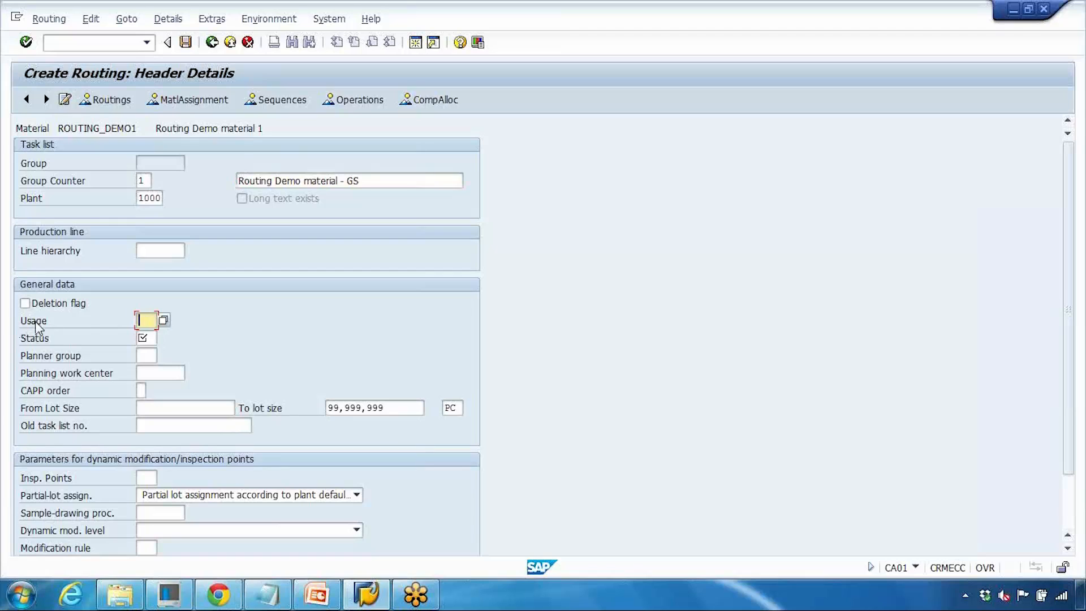
left_click(162, 320)
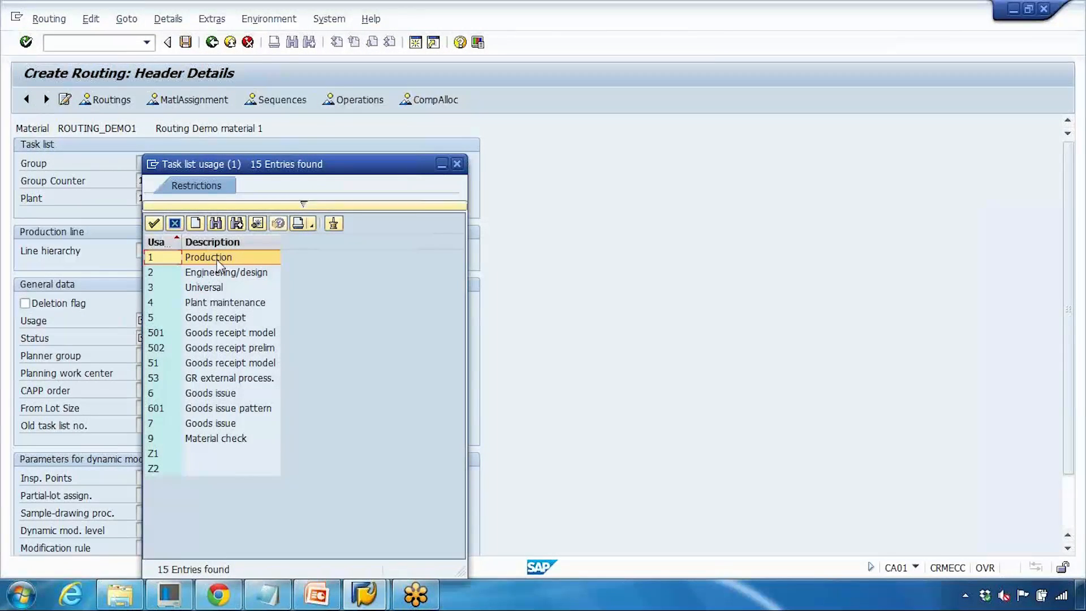
double_click(217, 261)
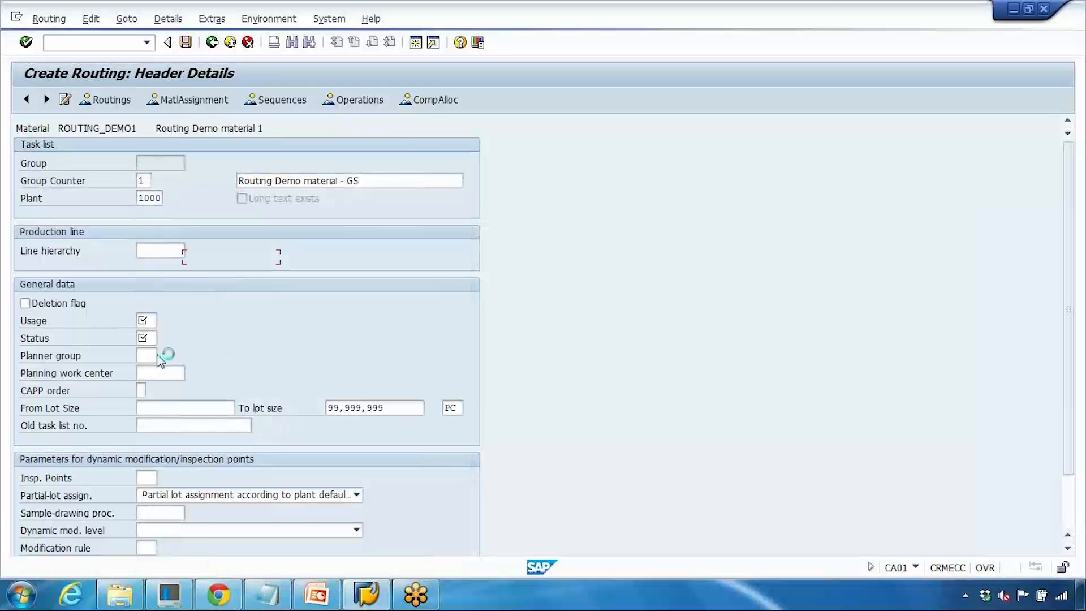
- Set the routing status to 4 Released (general) and confirm the header
left_click(146, 338)
left_click(163, 339)
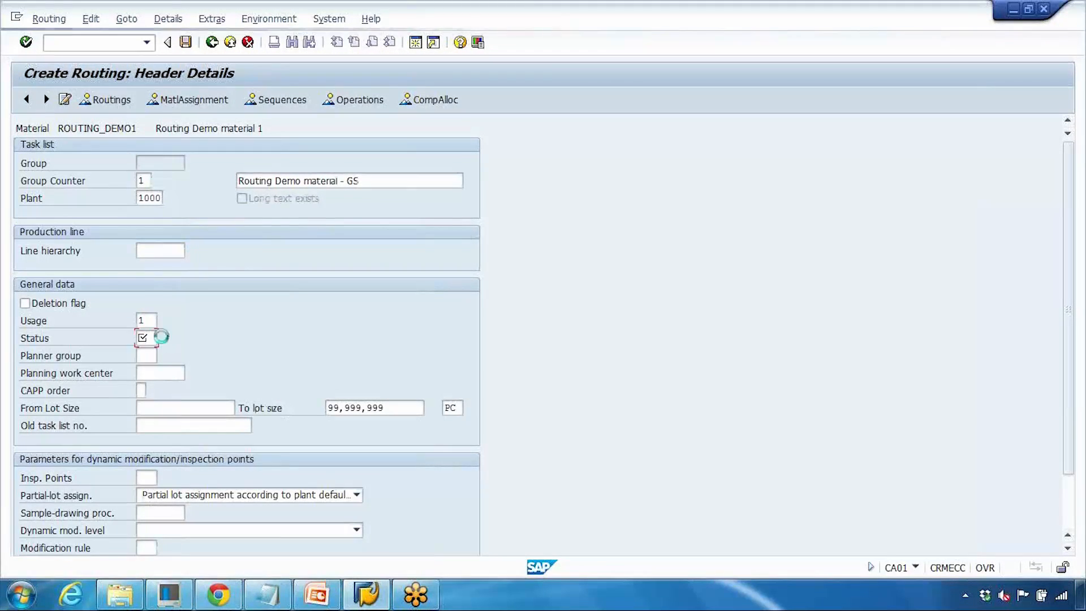
left_click_drag(313, 169, 385, 157)
left_click(271, 251)
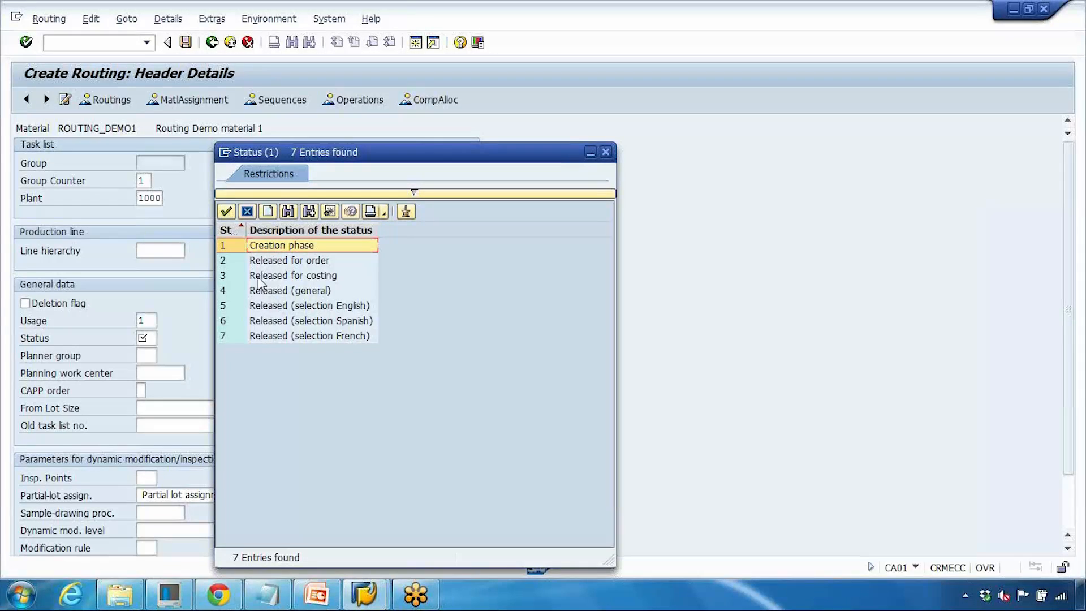
left_click(279, 264)
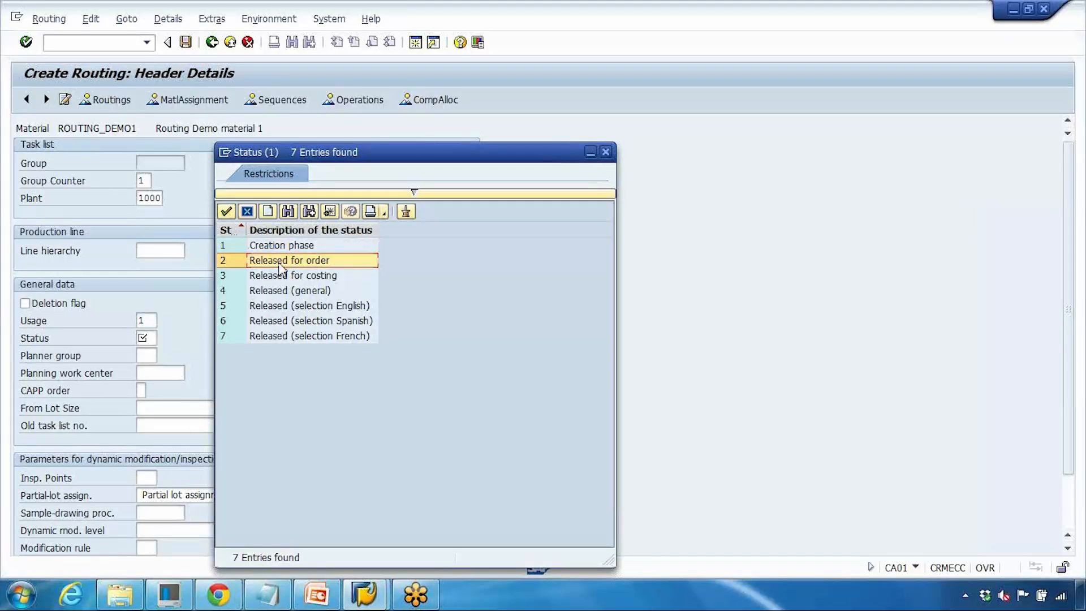
left_click(278, 278)
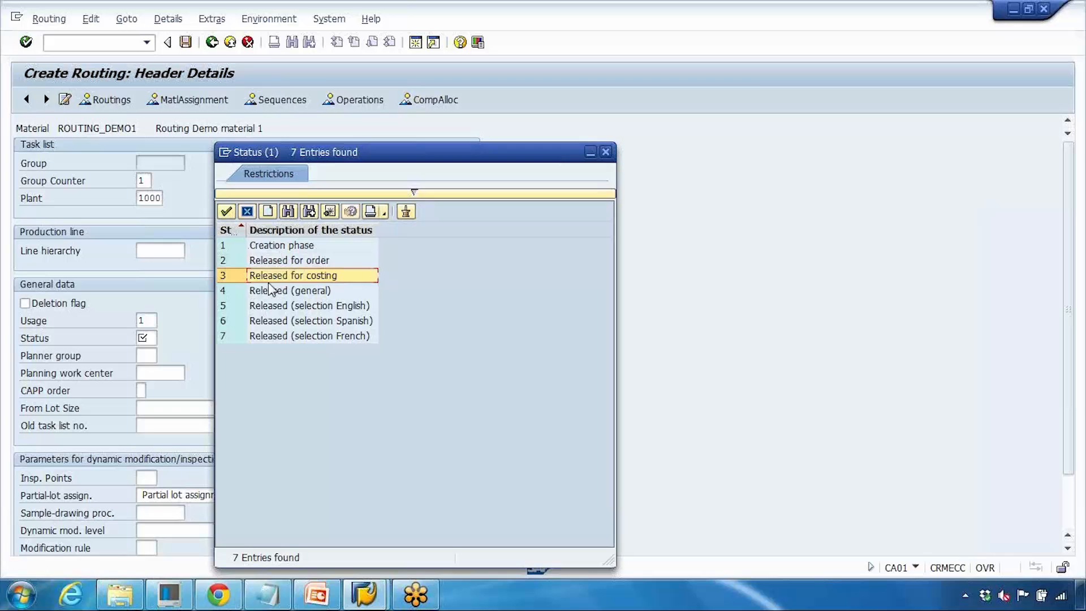
left_click(266, 293)
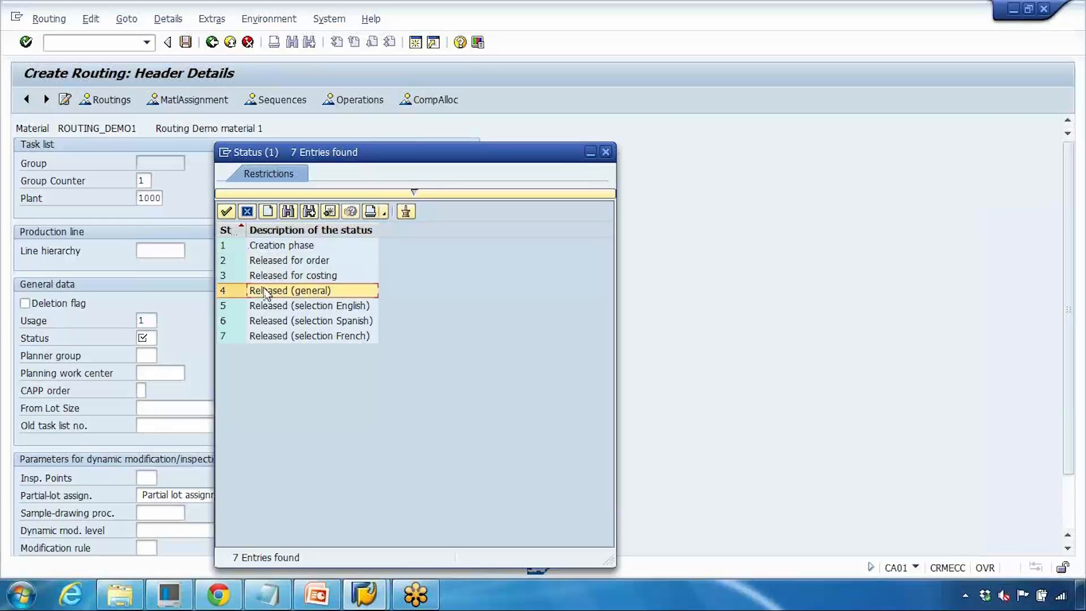
double_click(265, 291)
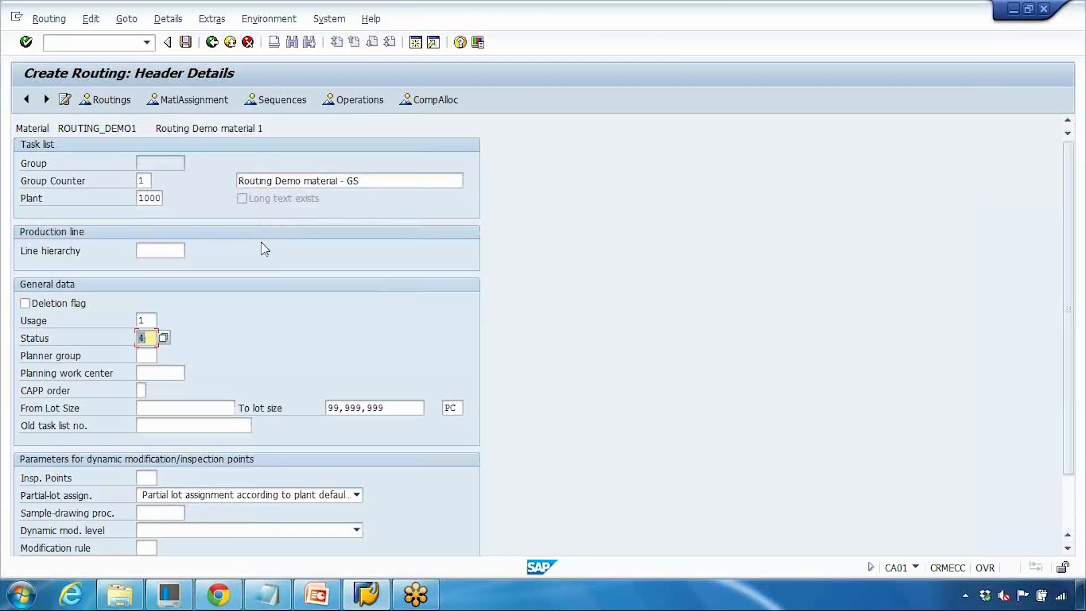
key("Return")
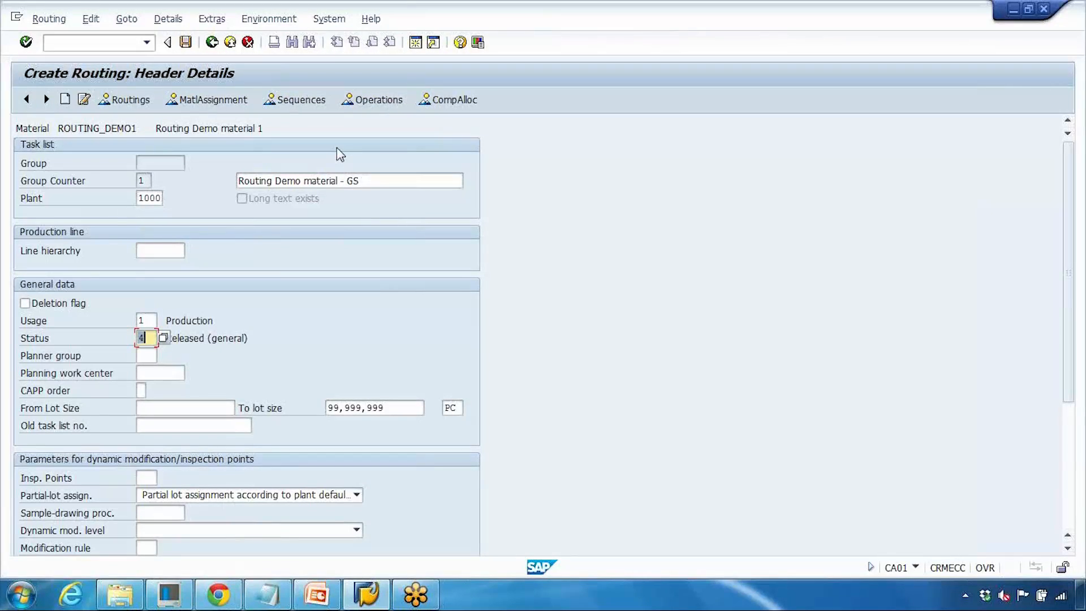
- Open the operation overview and assign work center WC-GS to operation 0010
left_click(380, 102)
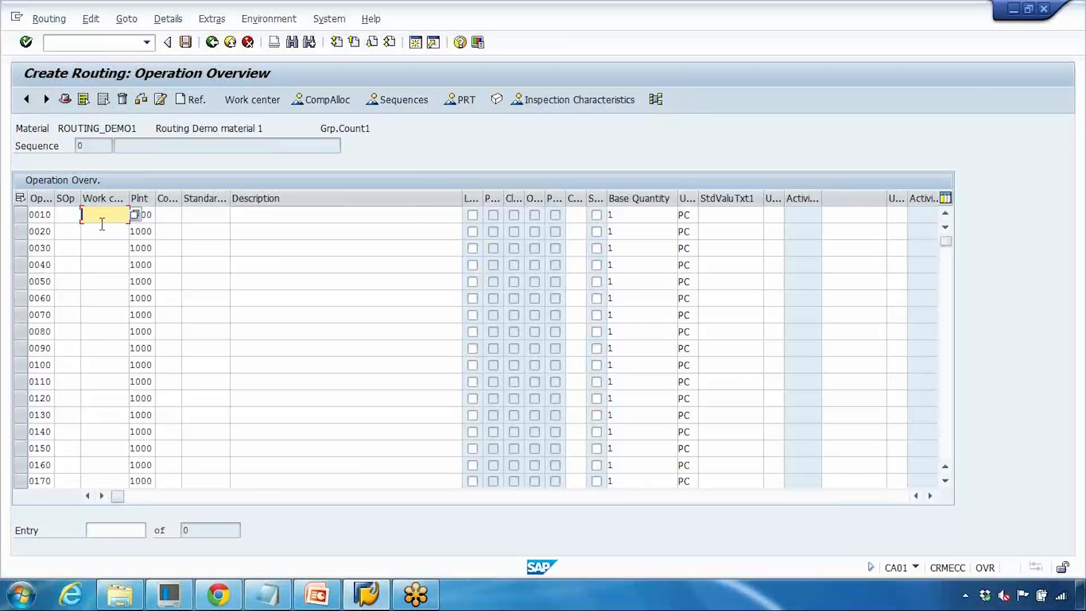
type("WC-GS")
left_click(172, 215)
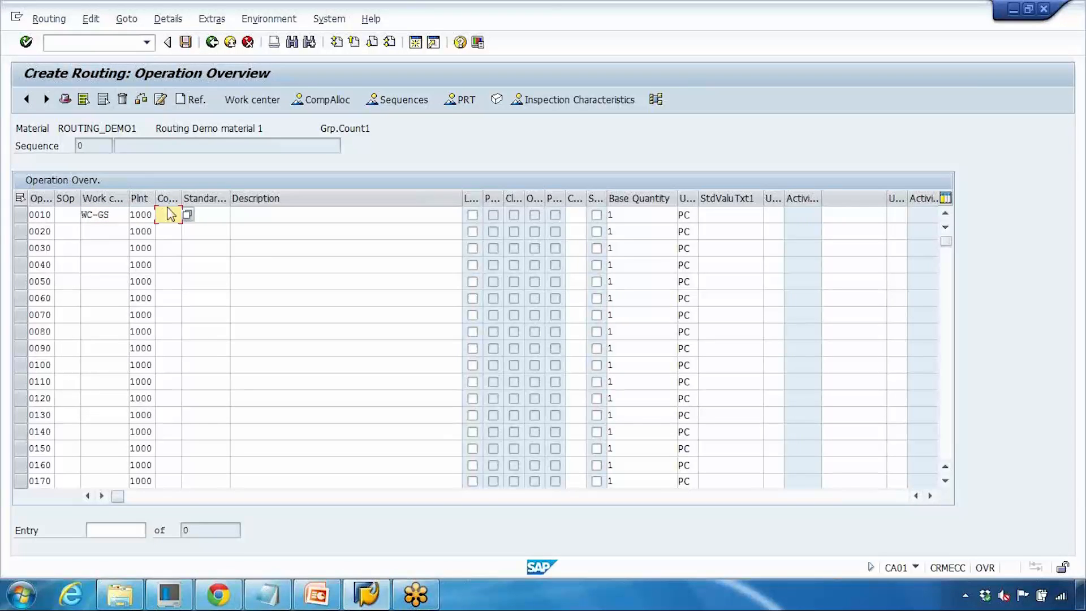
left_click_drag(182, 199, 208, 202)
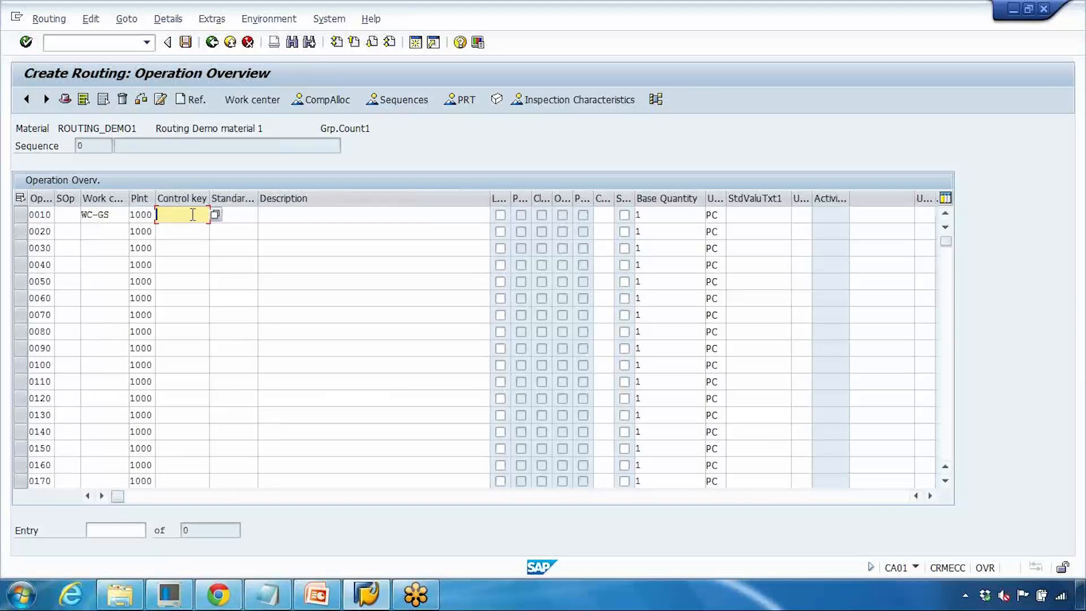
left_click_drag(209, 202, 183, 202)
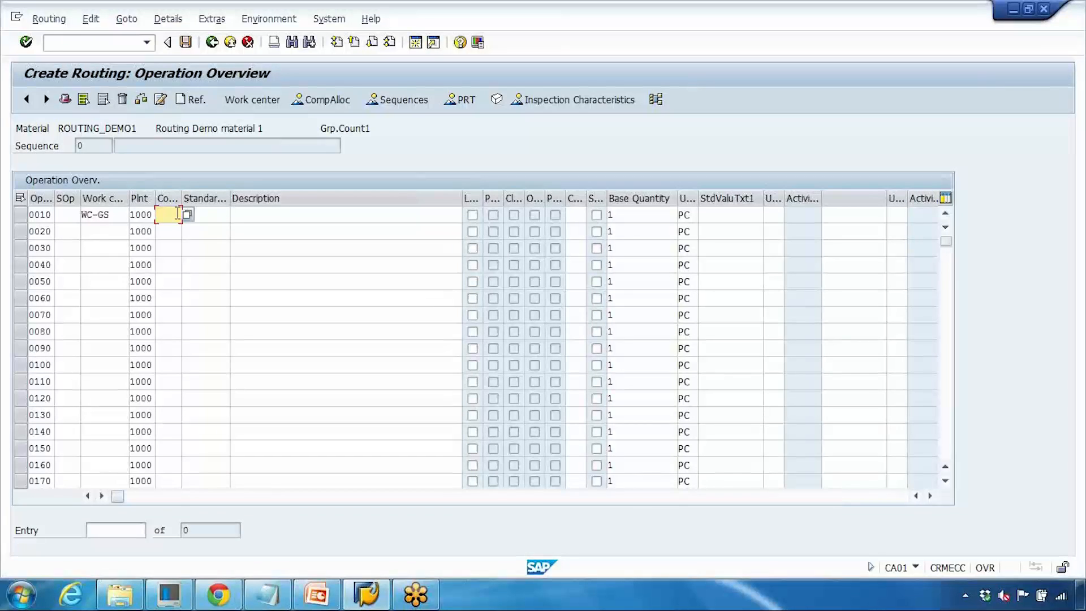
- Set operation 0010's control key to PP01 after reviewing the available control keys
left_click(187, 215)
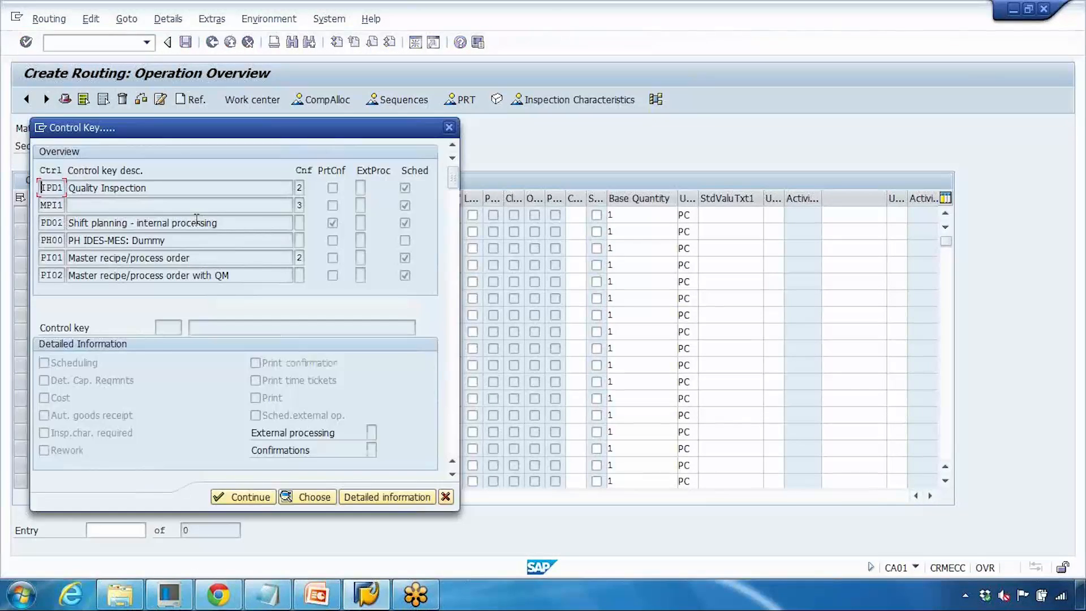
scroll(51, 232, "down", 1)
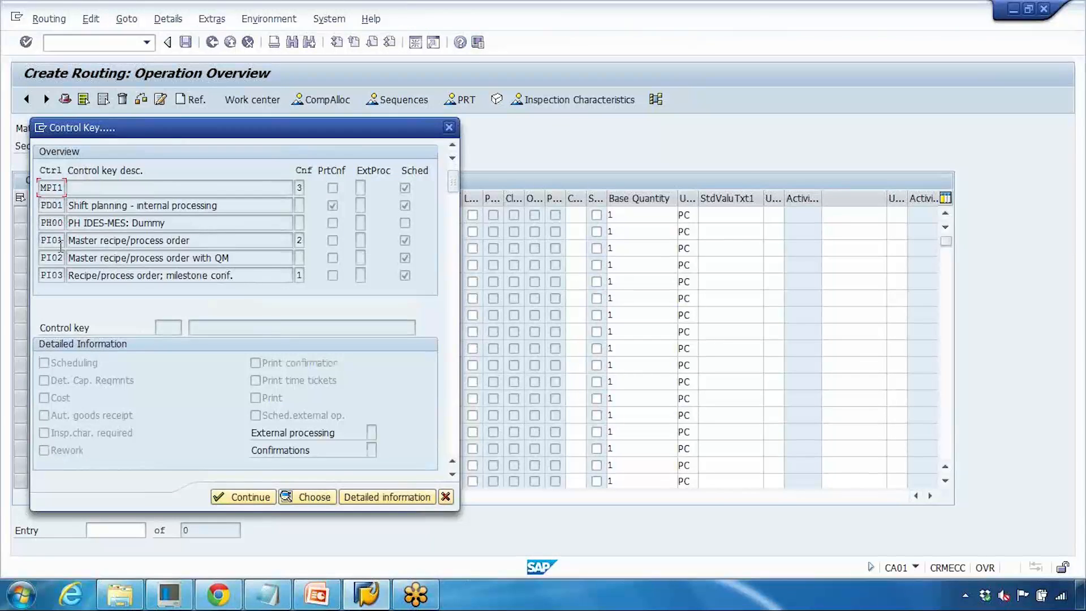
left_click(52, 239)
scroll(59, 265, "down", 1)
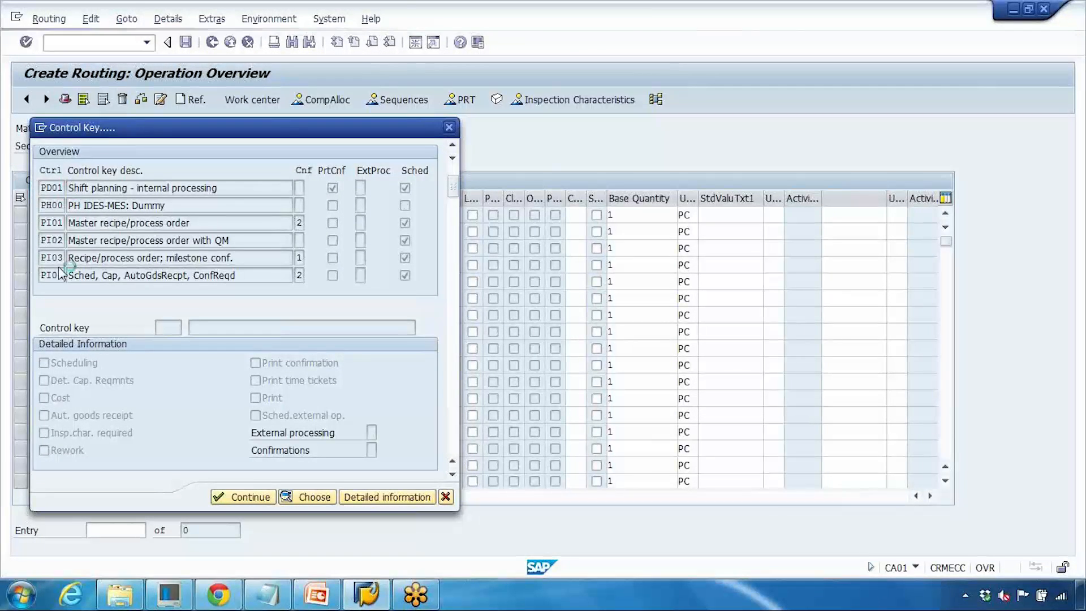
scroll(59, 265, "down", 6)
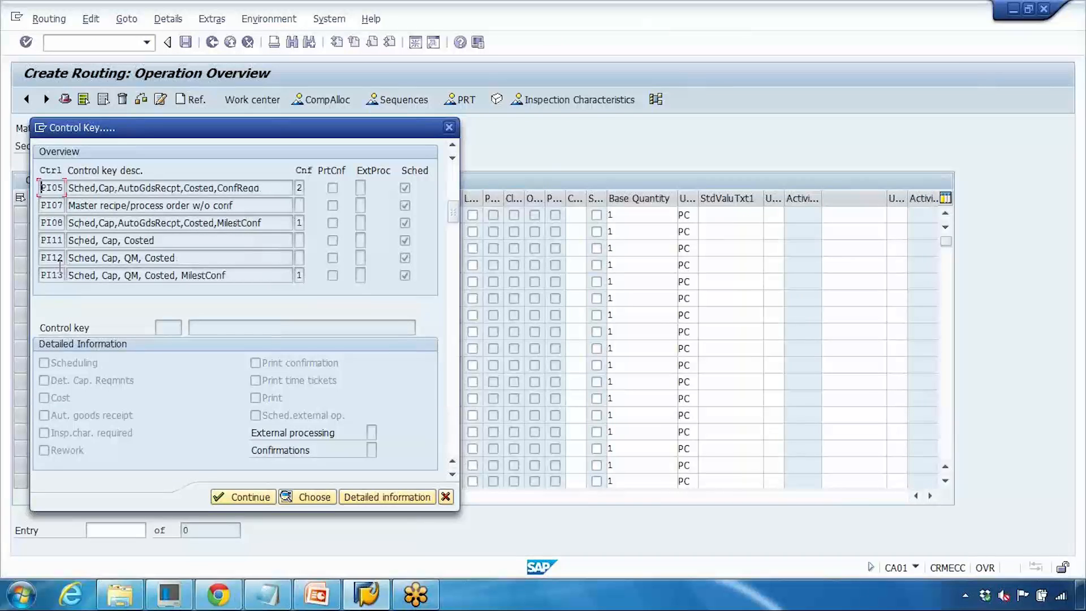
left_click(448, 127)
type("pp01")
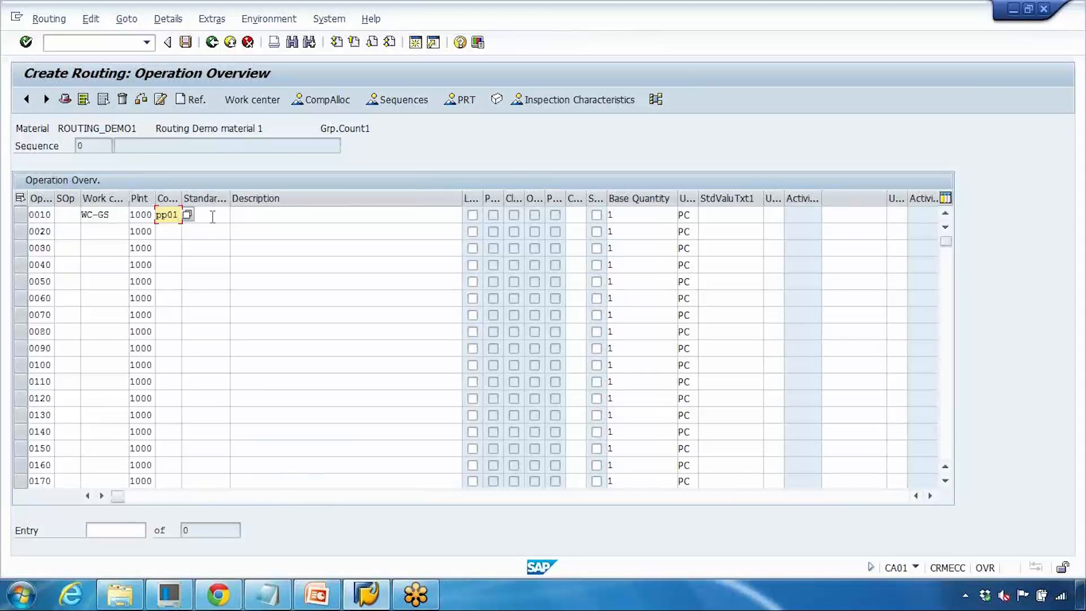
key("Return")
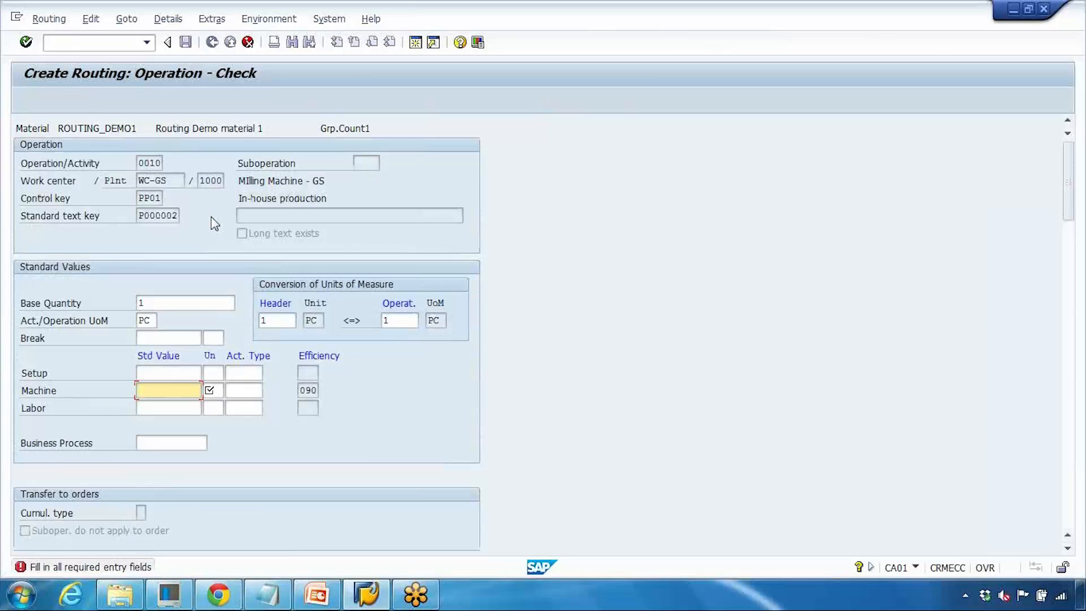
- Enter a setup time of 10 min and machine time of 20 min, then return to the operation overview
left_click(169, 373)
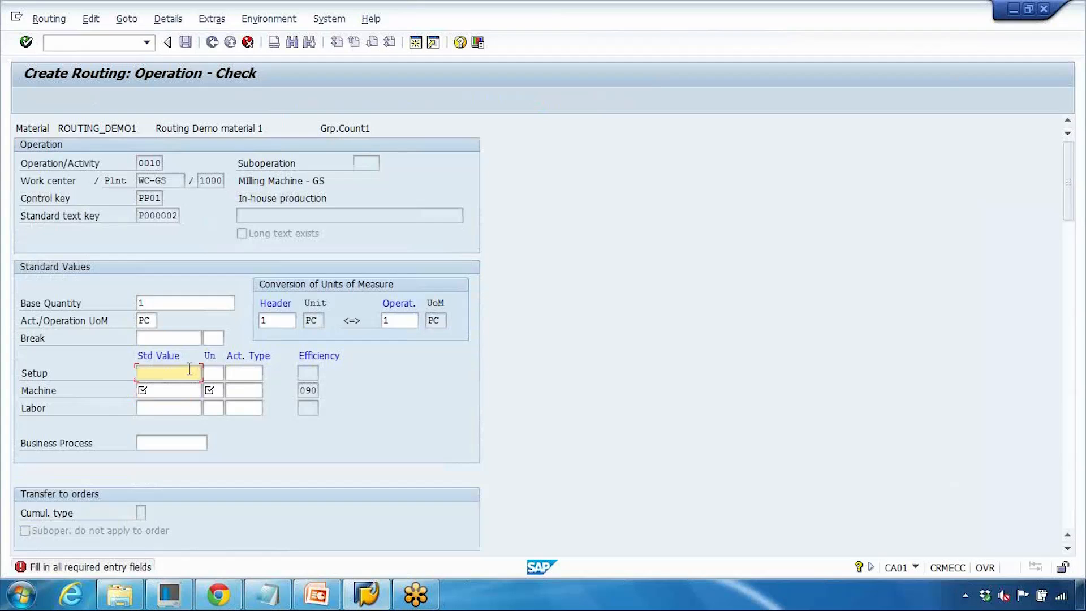
left_click(177, 406)
left_click(182, 374)
type("10")
left_click(212, 374)
type("min")
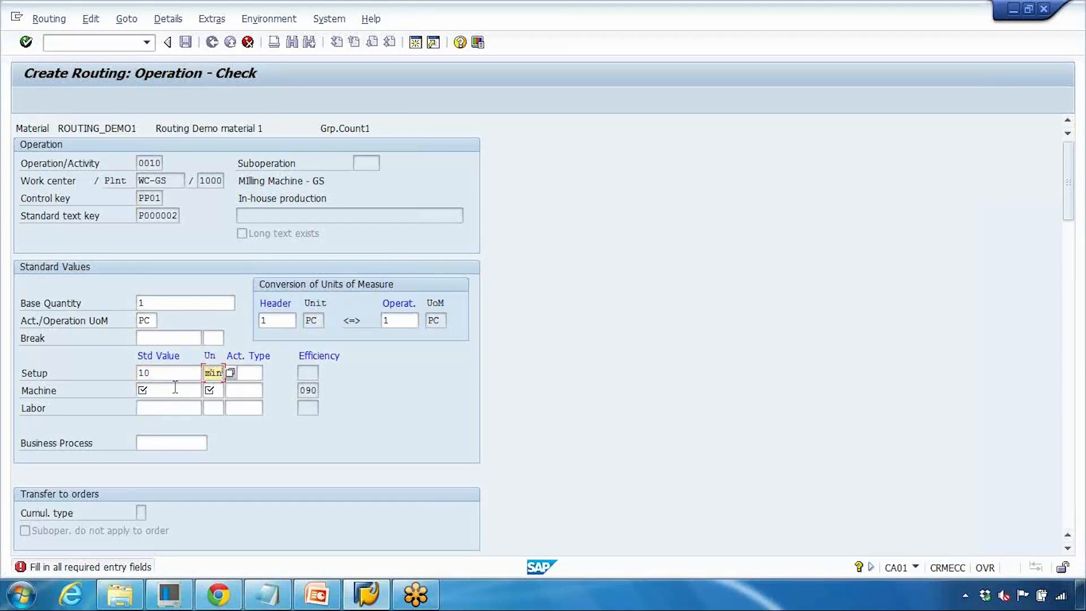
left_click(176, 389)
type("20")
left_click(212, 389)
type("min")
key("F3")
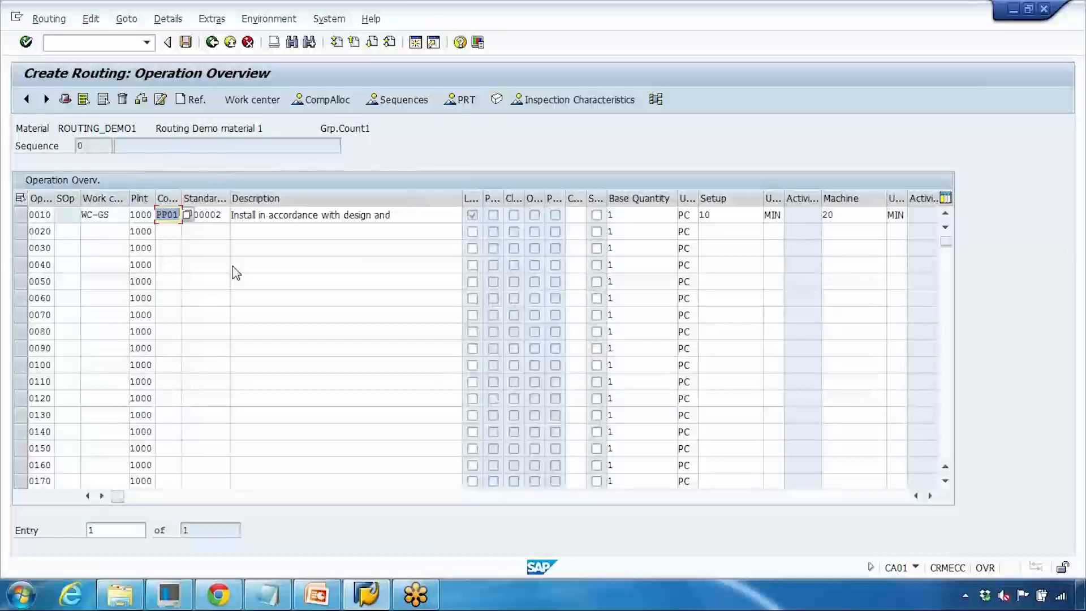
- Review operation 0010's work center, plant, control key and standard text key entries in the overview
left_click(120, 220)
left_click(45, 214)
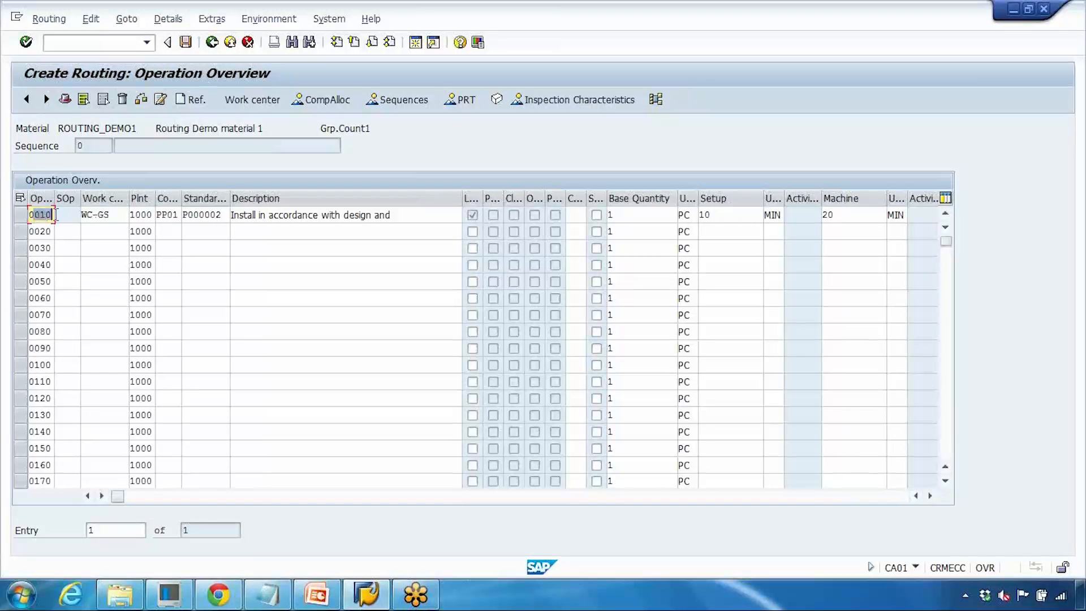
left_click_drag(123, 215, 77, 215)
left_click(141, 215)
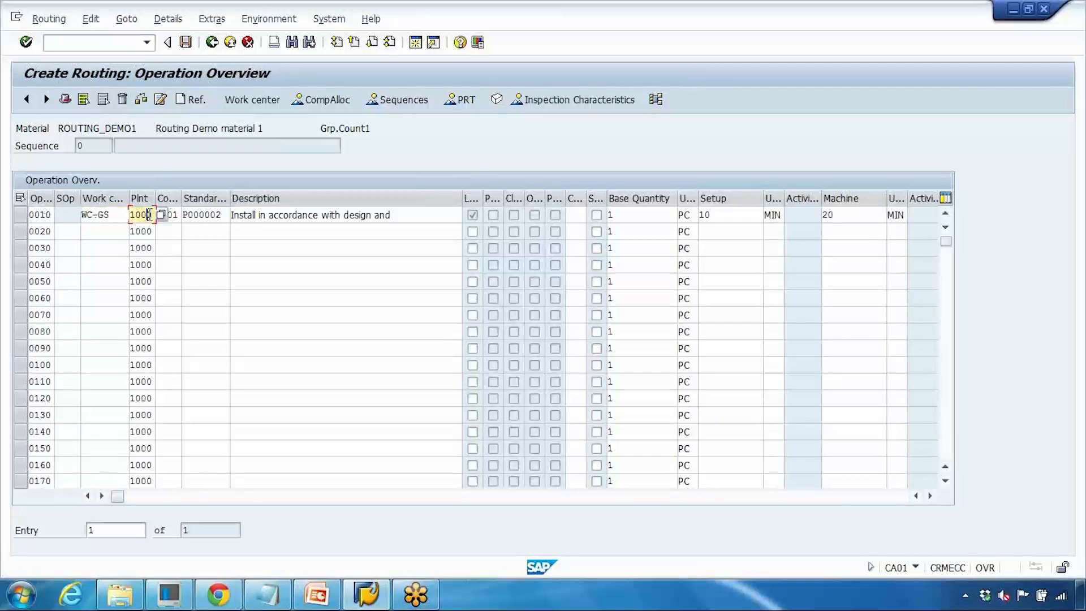
left_click(194, 215)
left_click_drag(159, 215, 174, 216)
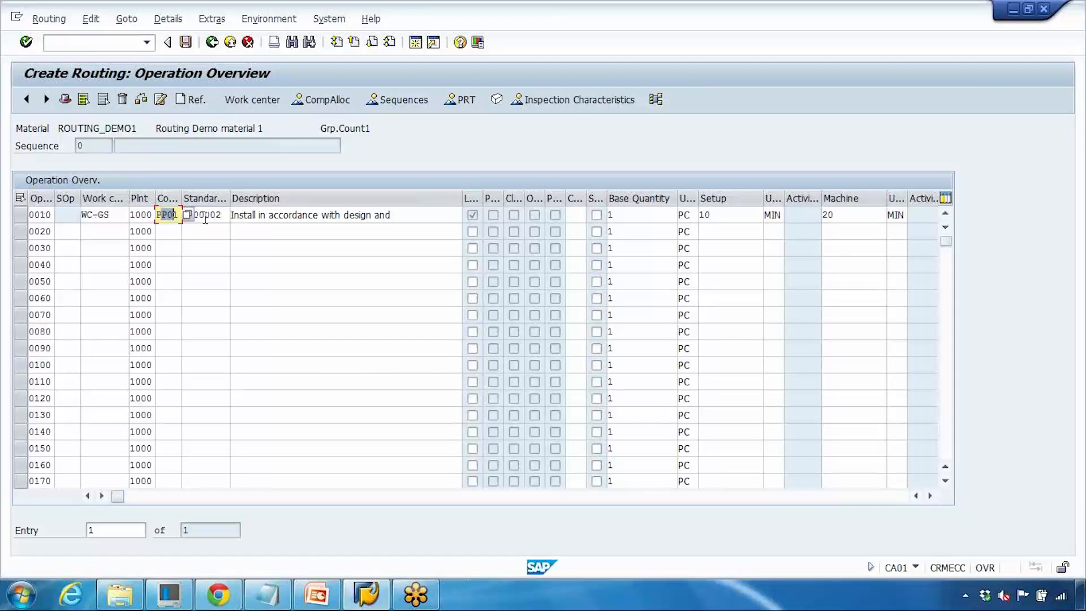
left_click_drag(223, 215, 188, 214)
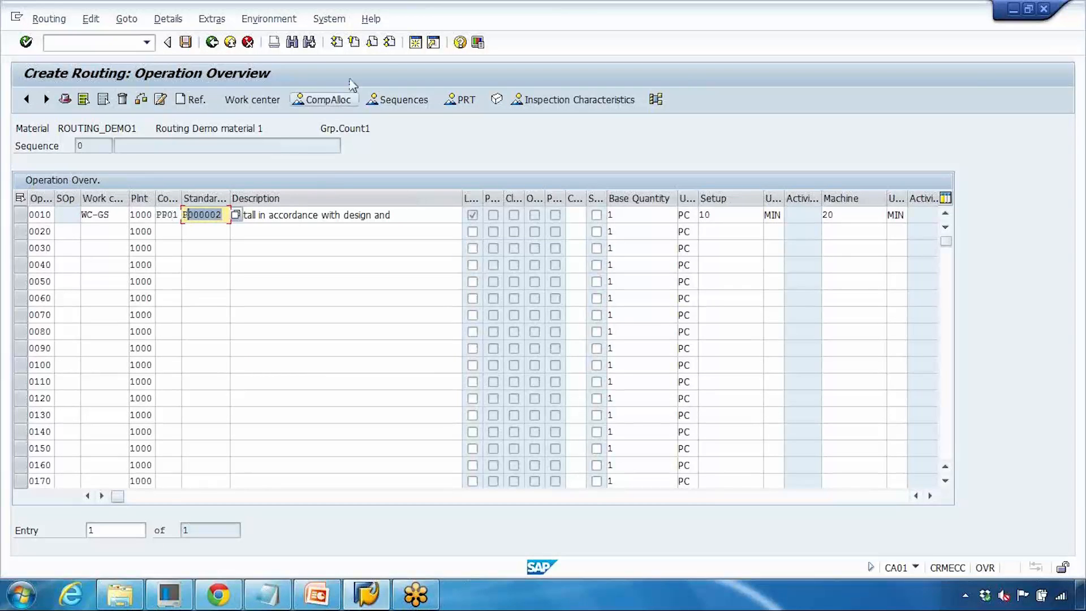
- Inspect work center WC-GS's operation default values in a separate session and close that session
left_click(415, 43)
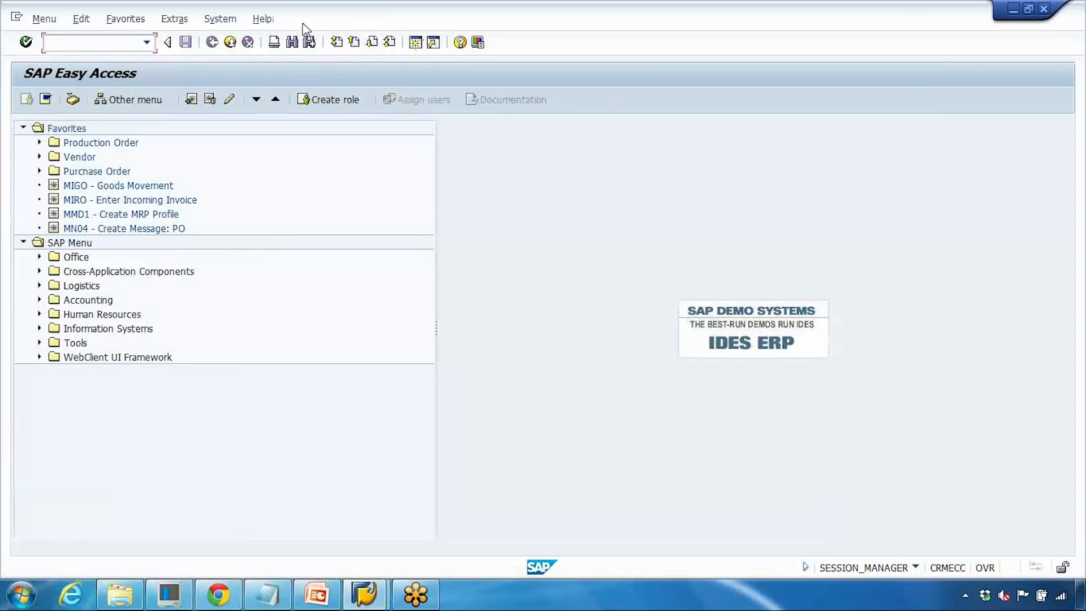
left_click_drag(304, 24, 571, 127)
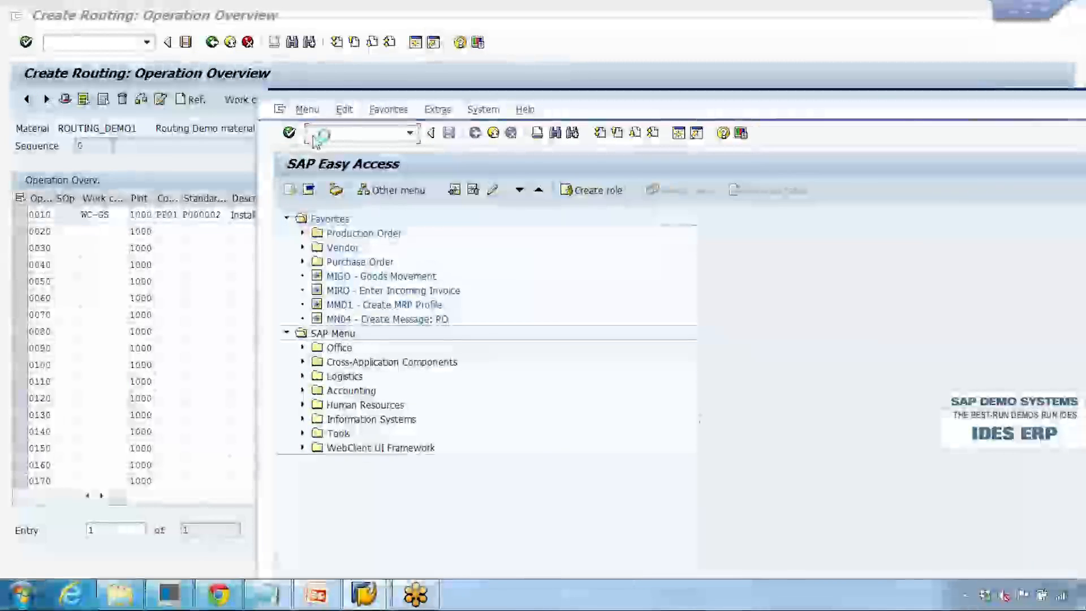
type("d")
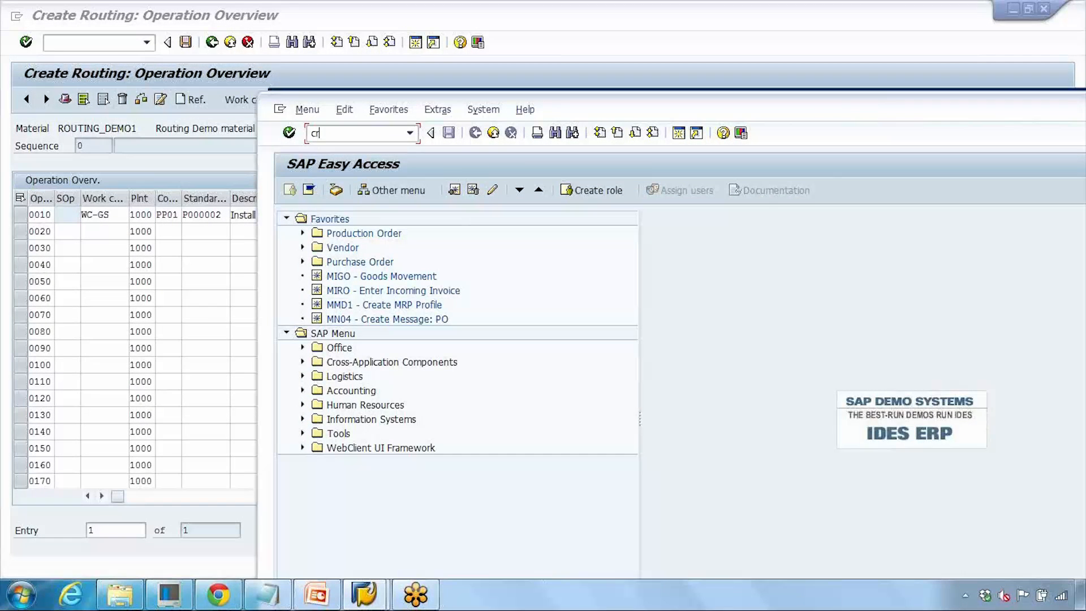
type("r02")
key("Return")
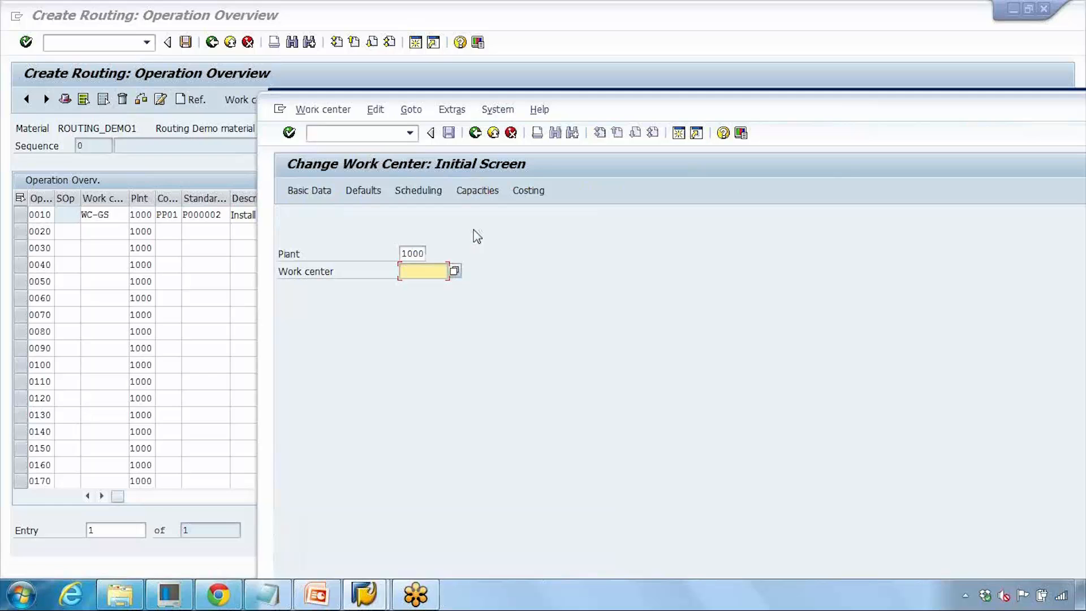
type("wc")
left_click(441, 286)
key("Return")
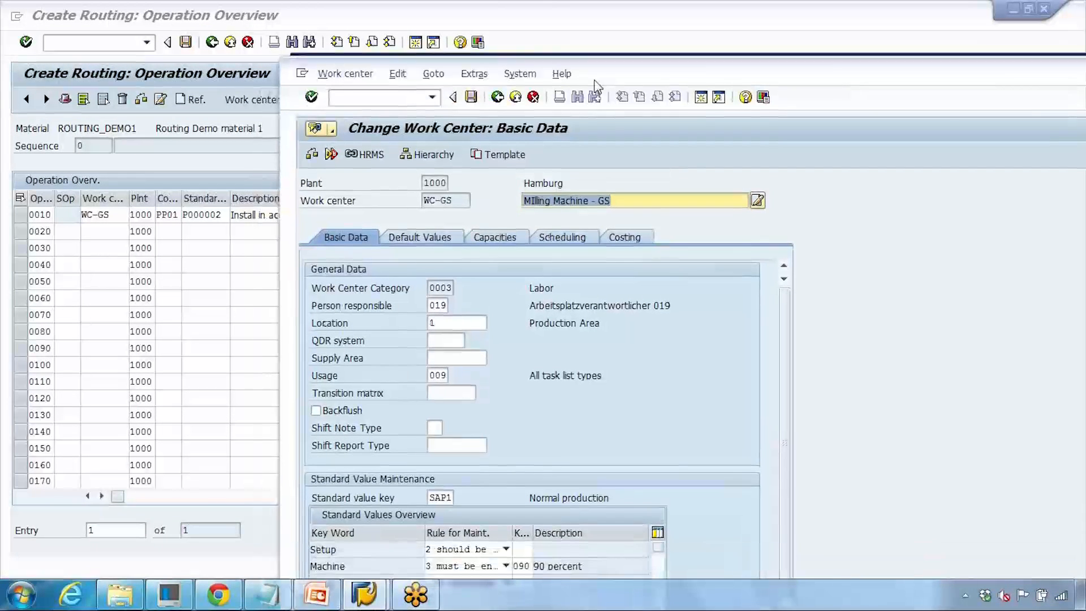
left_click(436, 235)
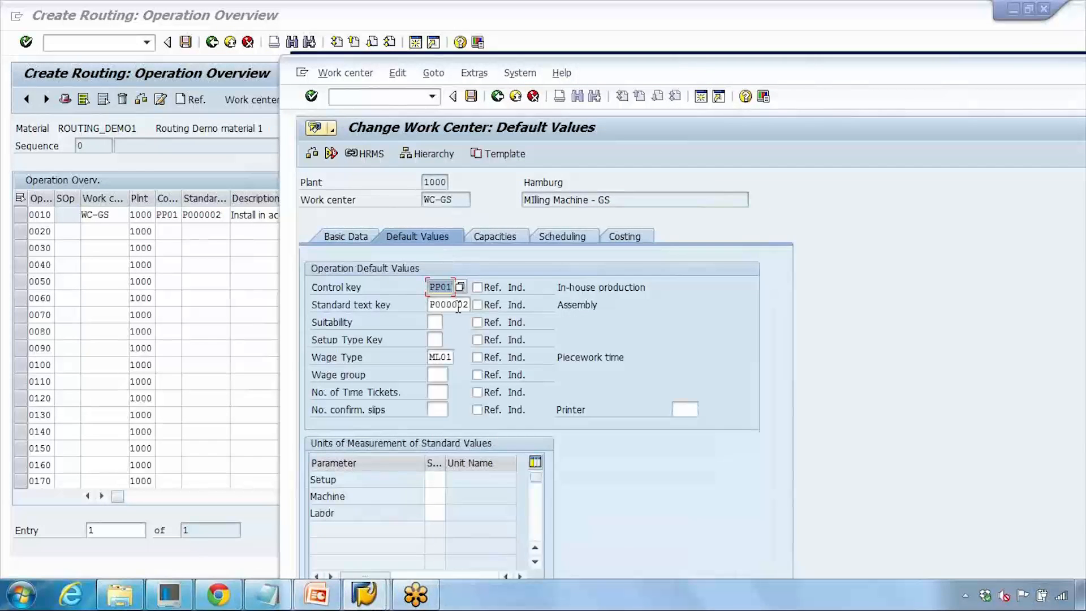
left_click(431, 306)
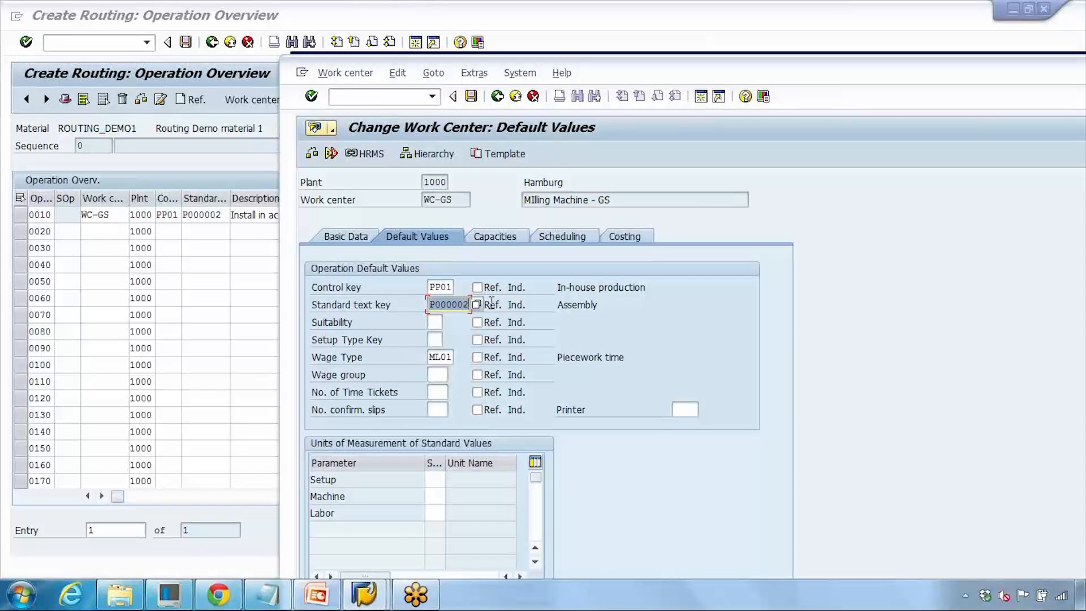
left_click(250, 247)
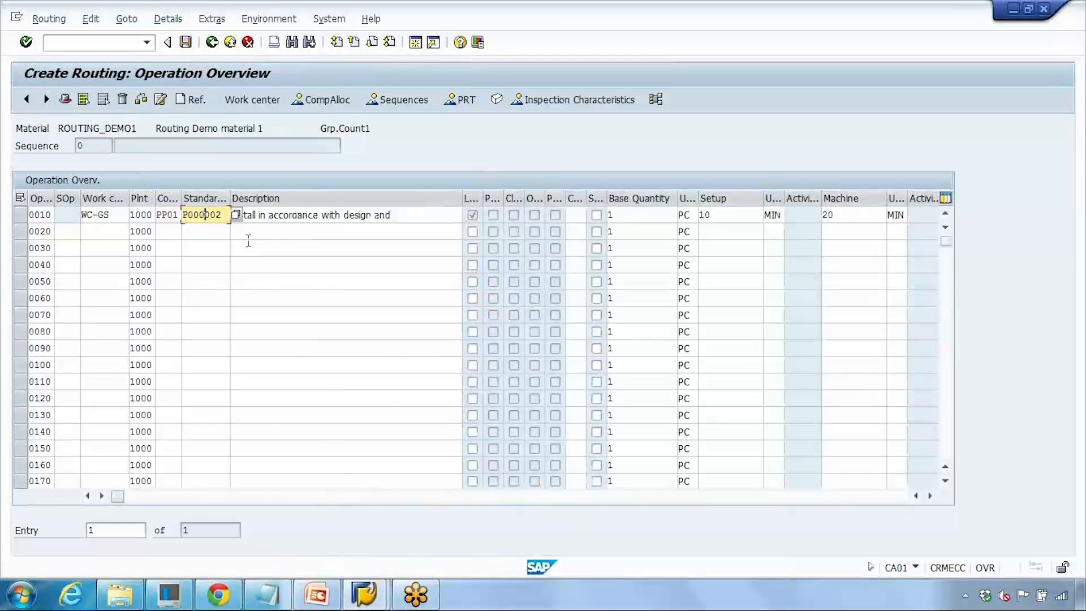
key("Tab")
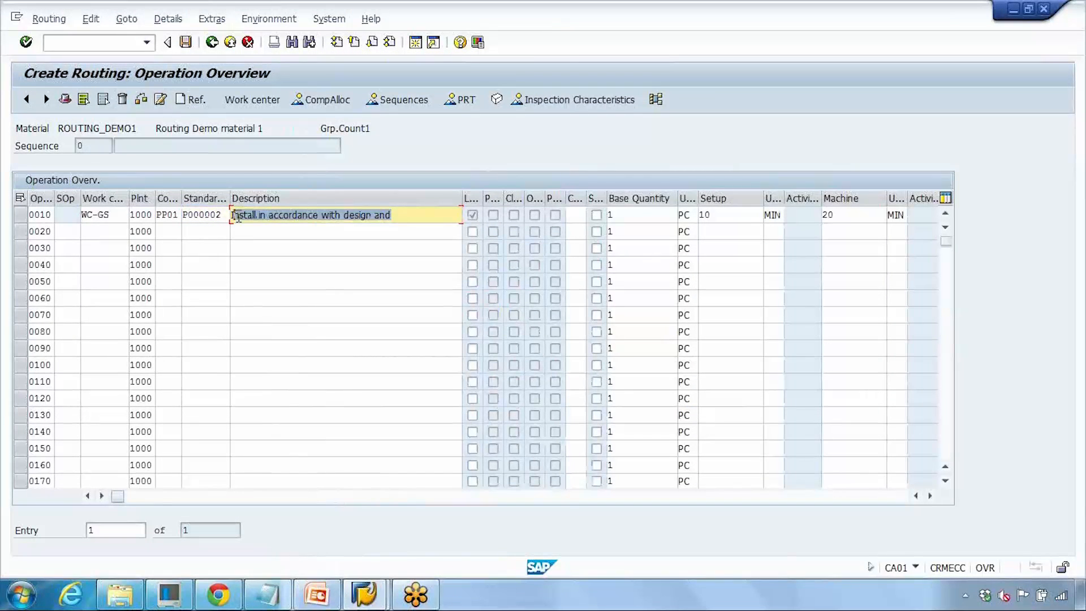
mouse_move(365, 591)
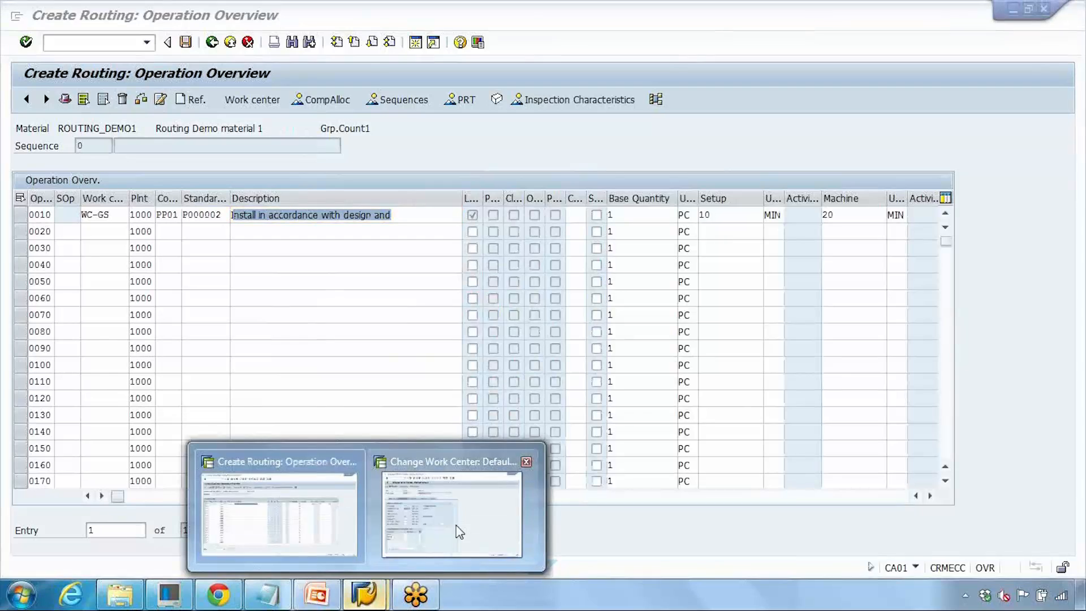
left_click(455, 525)
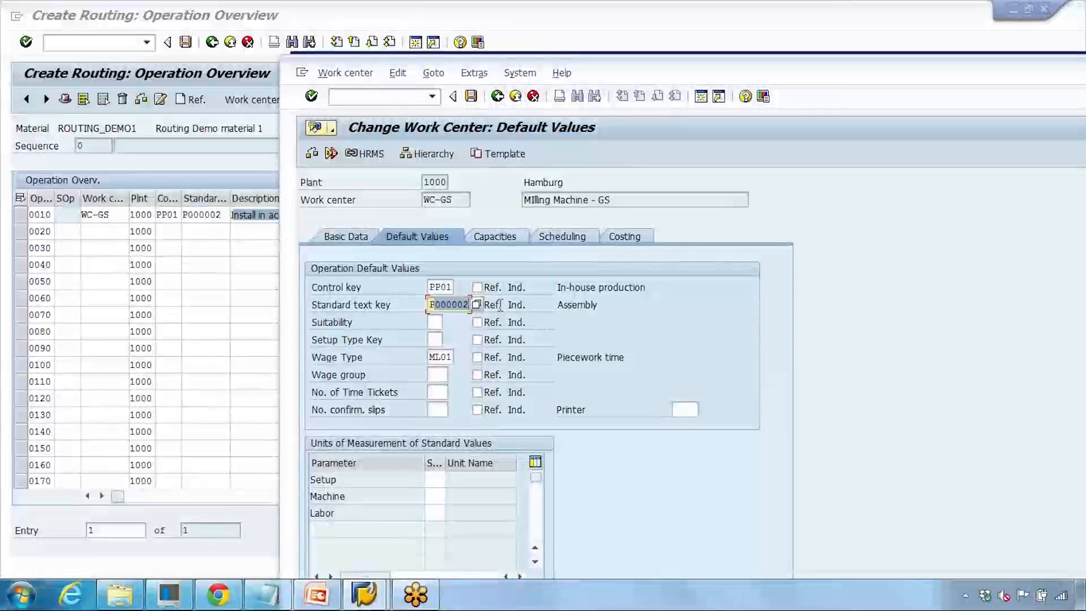
left_click_drag(819, 80, 614, 97)
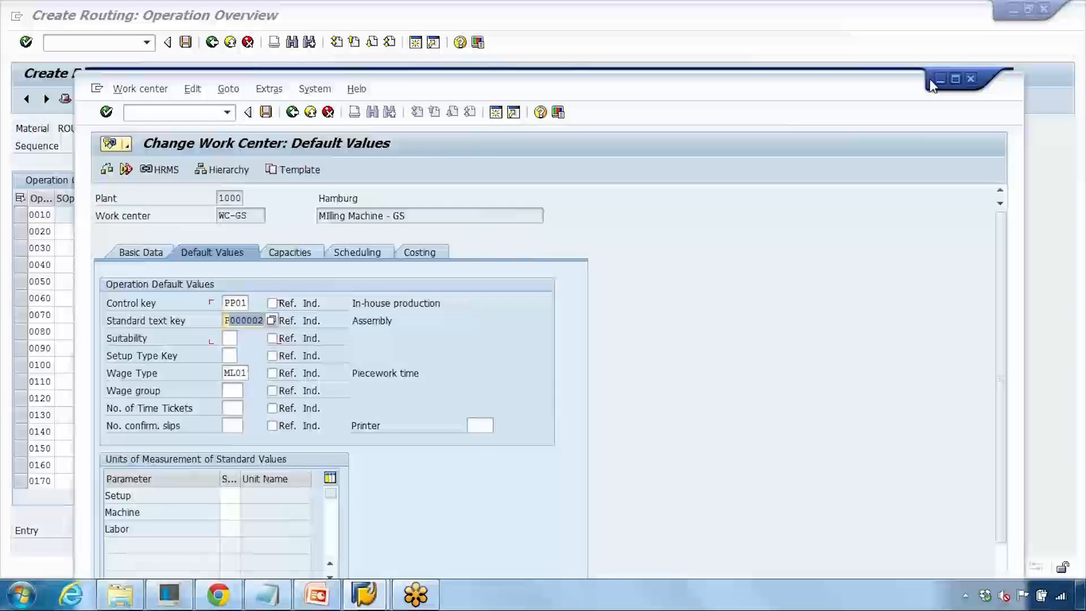
left_click(971, 79)
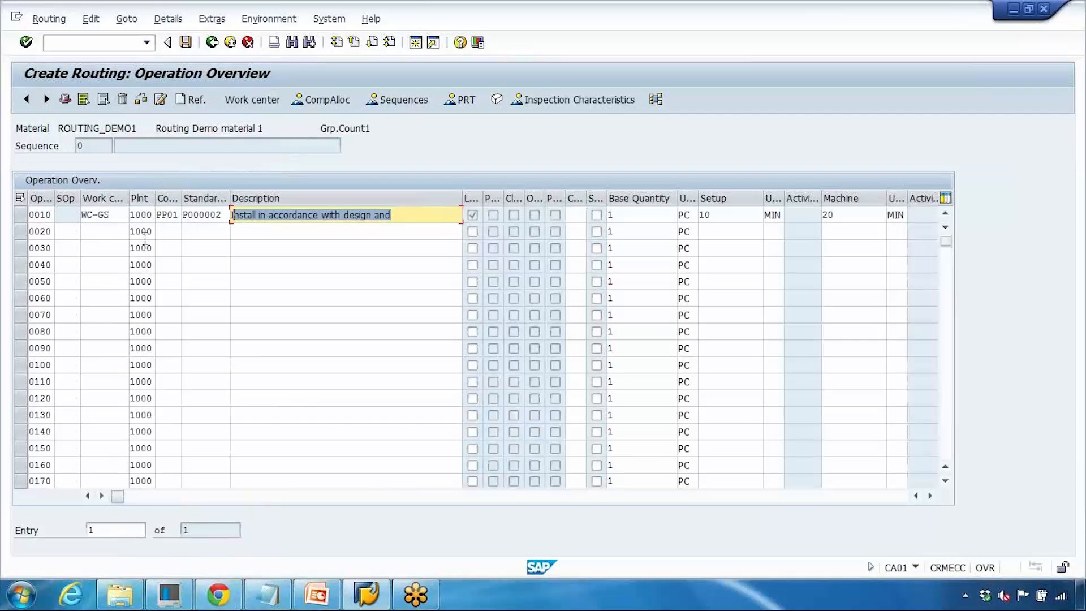
- Add operation 0020 with work center WC-GS1 and control key PP01
left_click(91, 232)
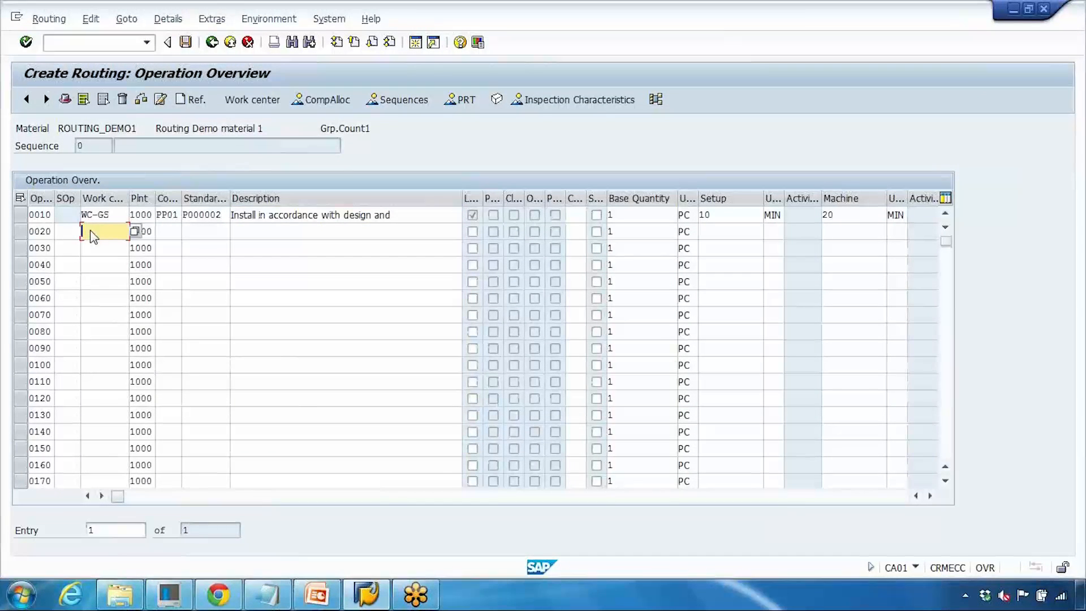
type("W")
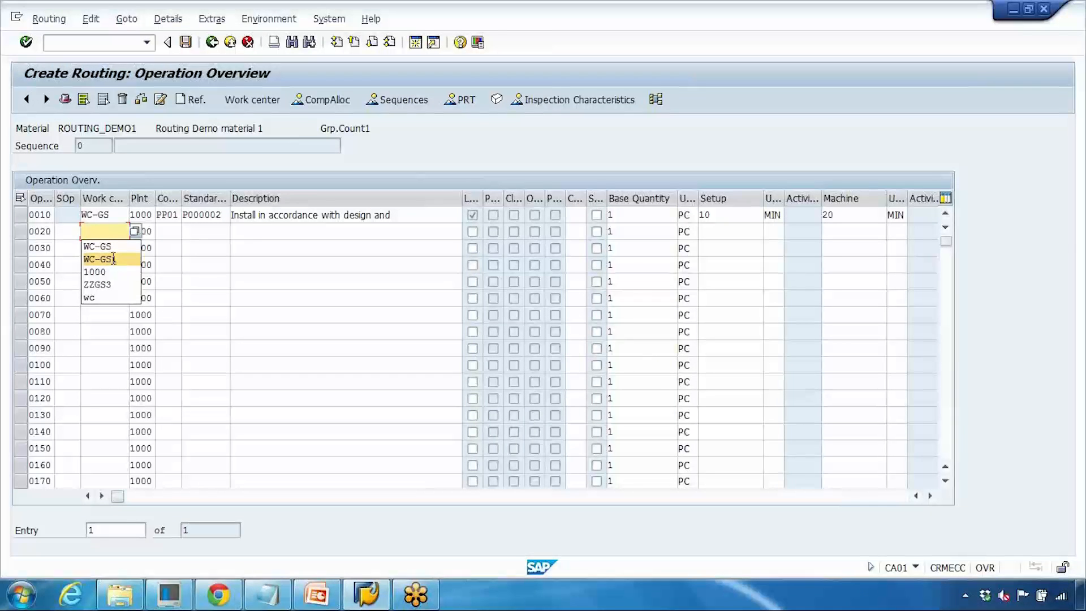
left_click(113, 258)
left_click(169, 232)
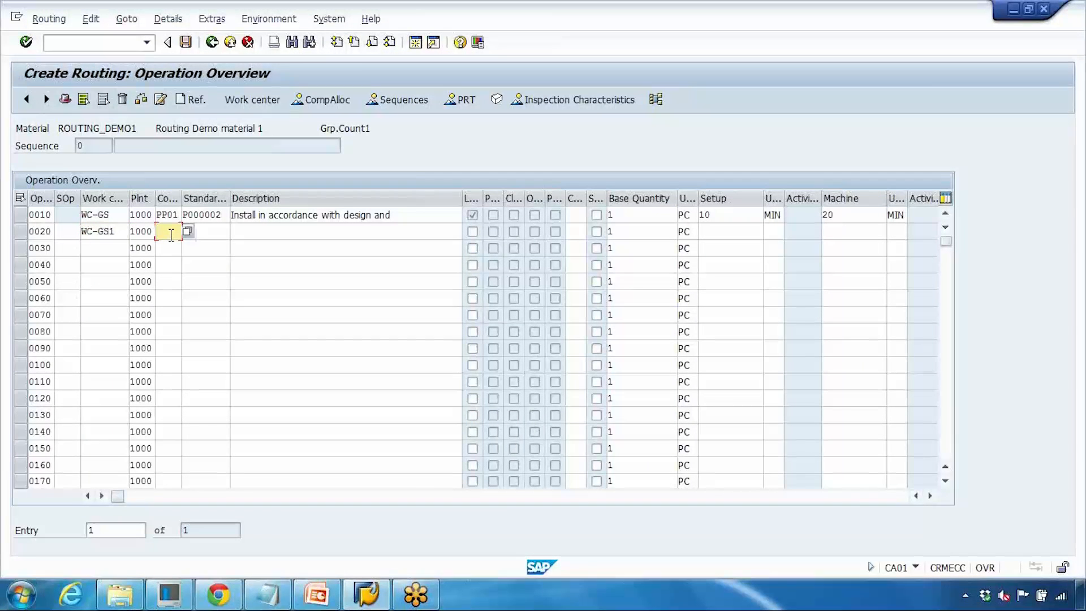
type("pp01")
- Enter a setup time of 15 min and a machine time of 30 min for operation 0020
left_click(719, 232)
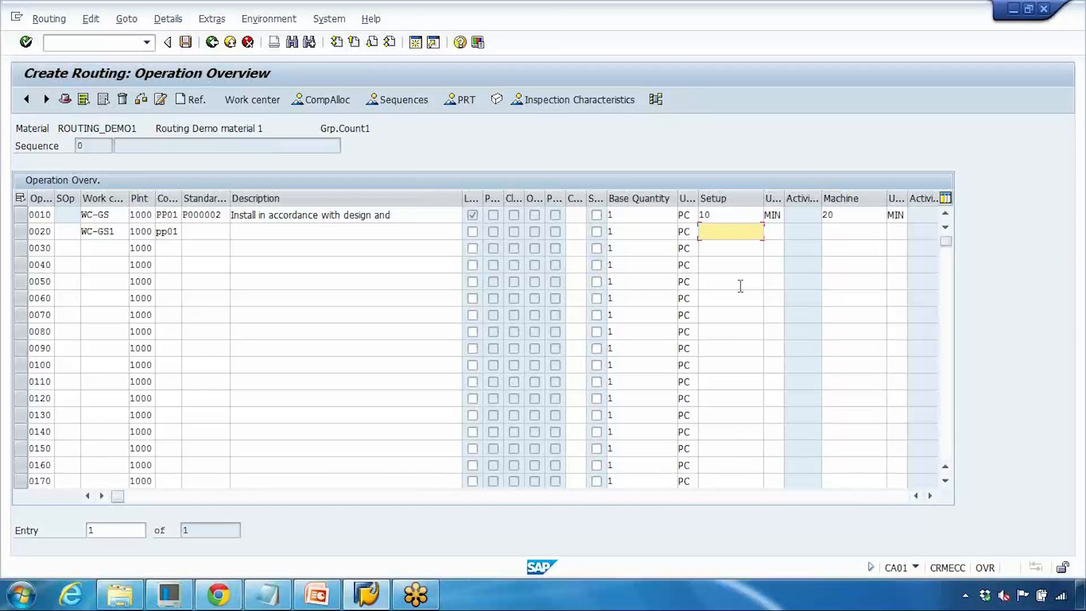
type("15")
left_click(772, 233)
type("min")
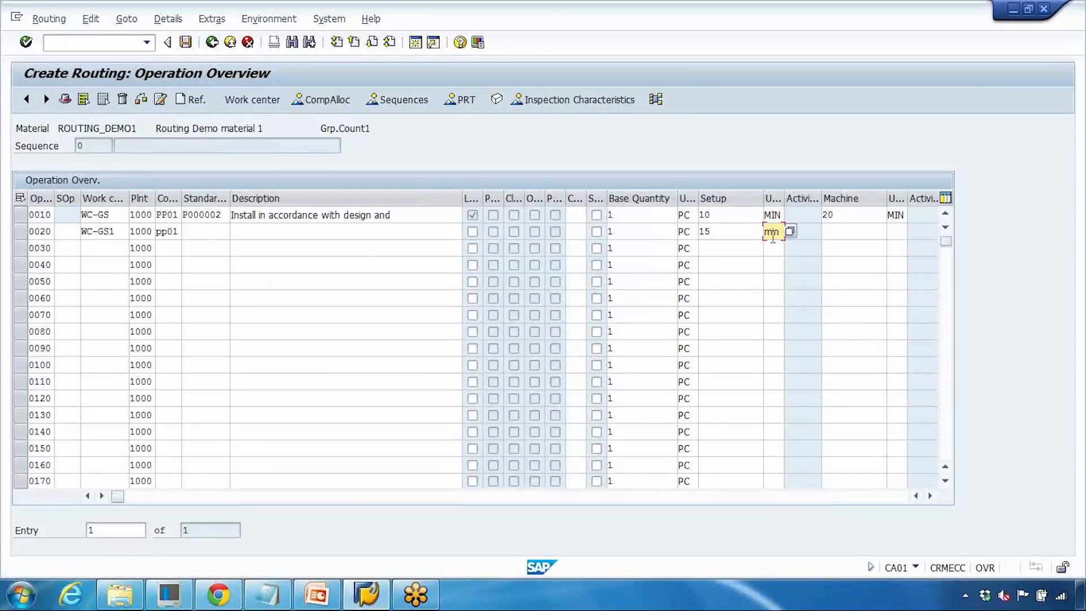
left_click(830, 230)
type("30")
left_click(896, 231)
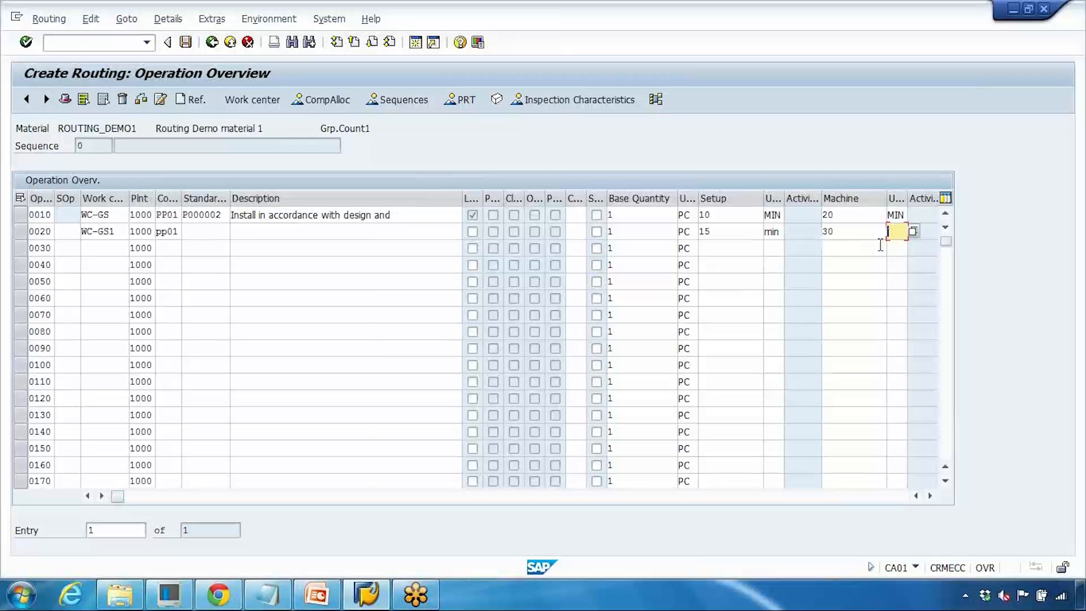
type("minn")
key("Return")
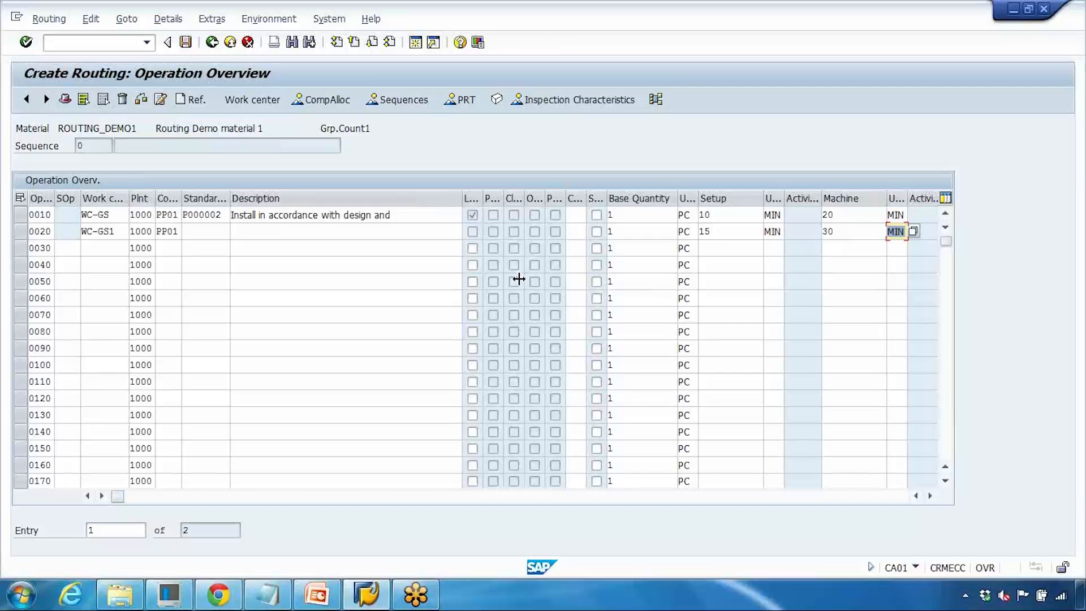
- Set the base quantity of operations 0010 and 0020 to 100
left_click(632, 214)
left_click(622, 230)
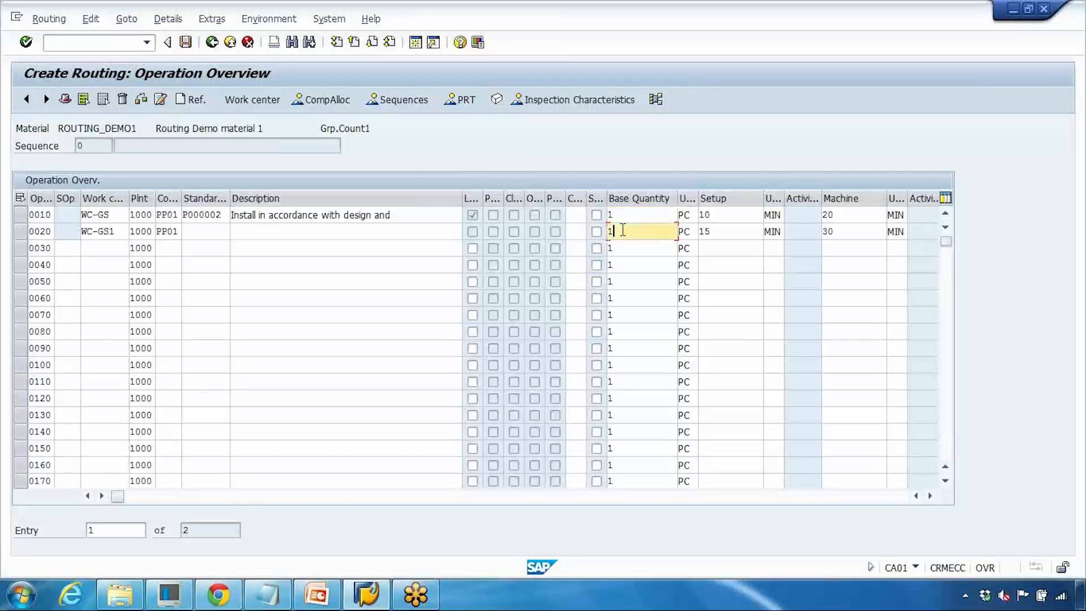
left_click_drag(616, 215, 568, 216)
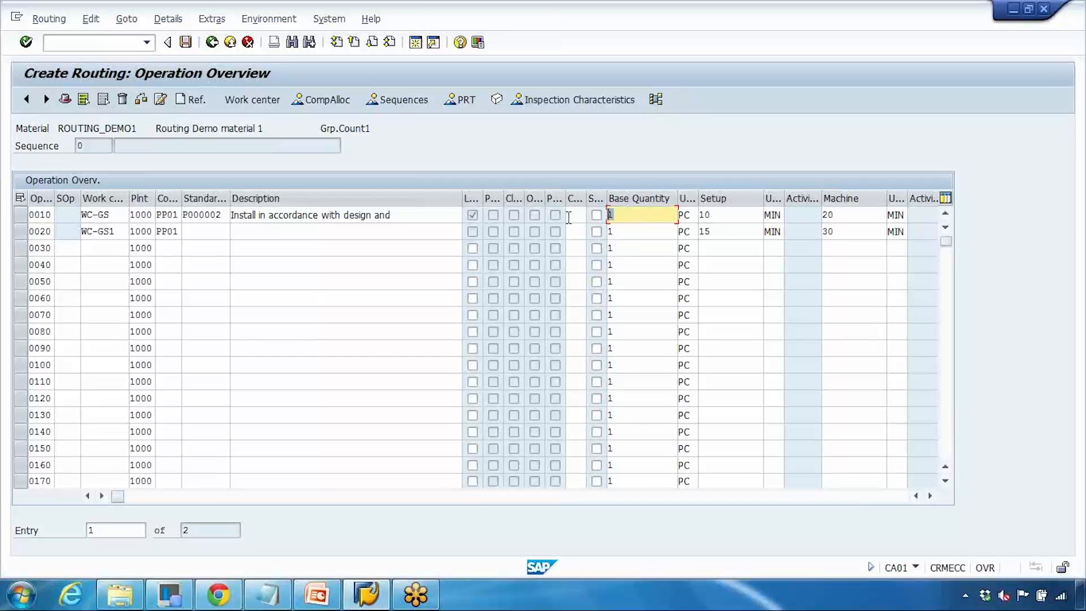
left_click(744, 215)
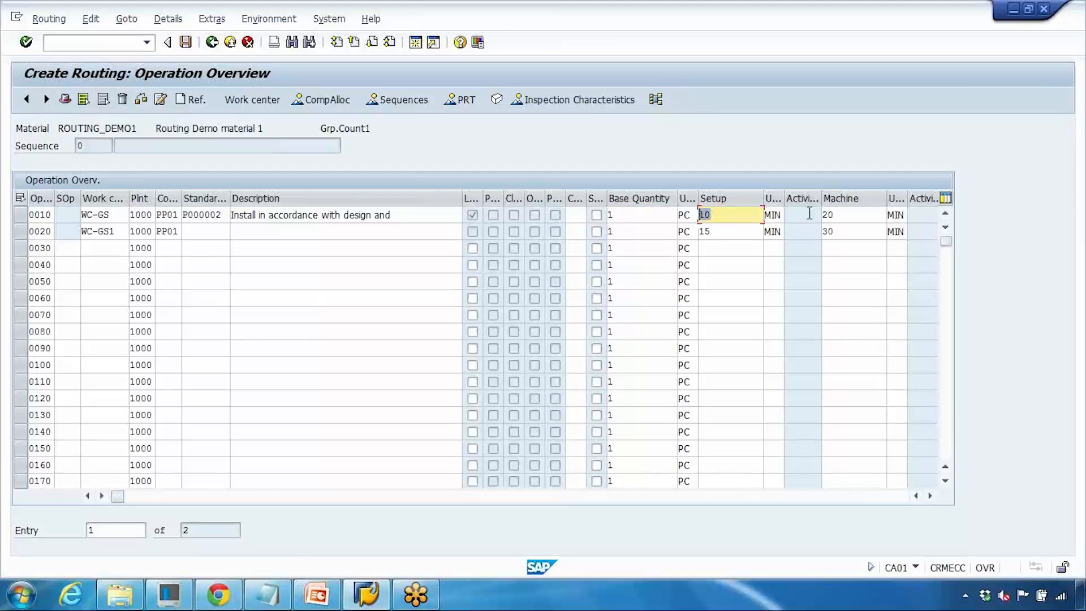
left_click_drag(848, 215, 567, 238)
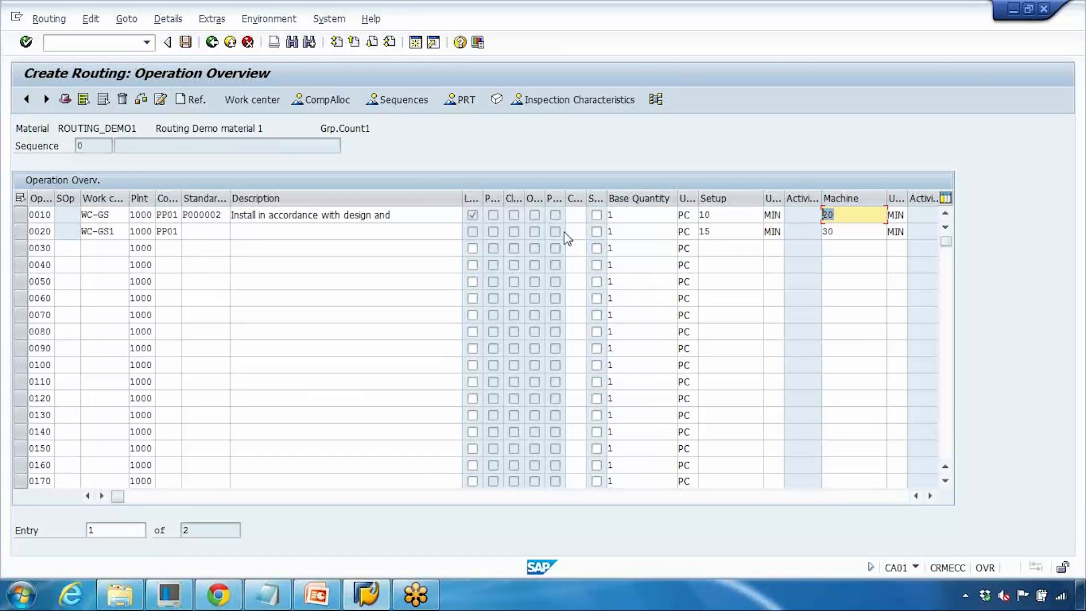
left_click(621, 215)
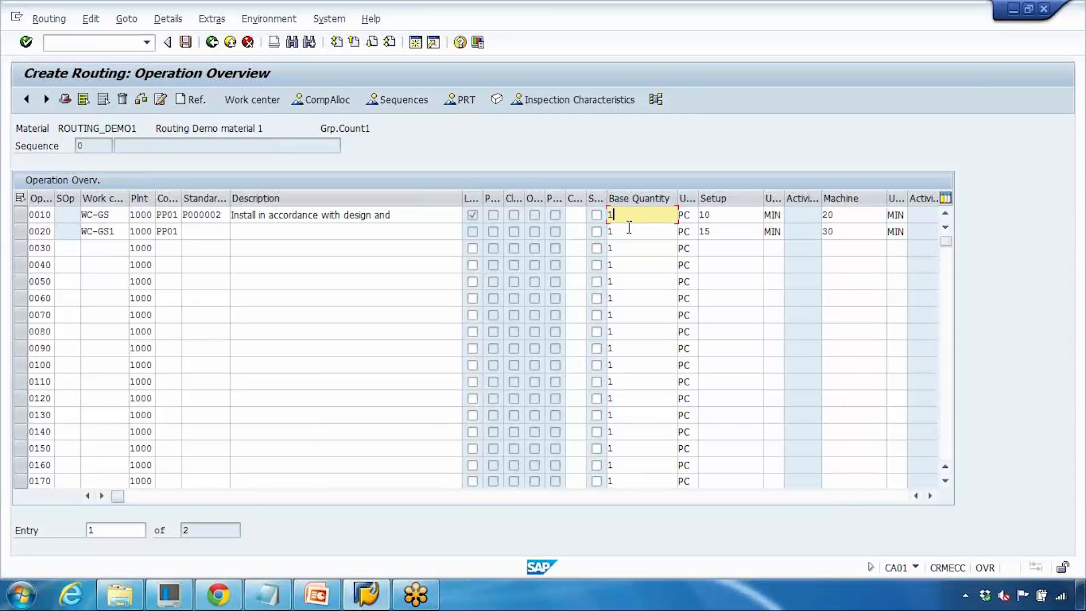
type("00")
left_click(716, 218)
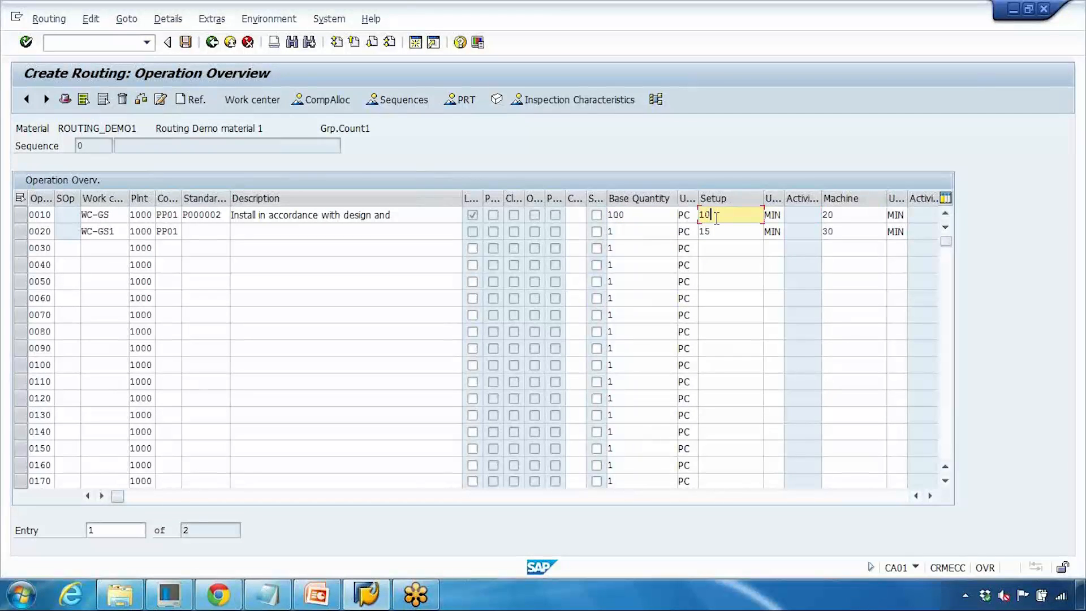
left_click_drag(712, 217, 631, 226)
double_click(613, 216)
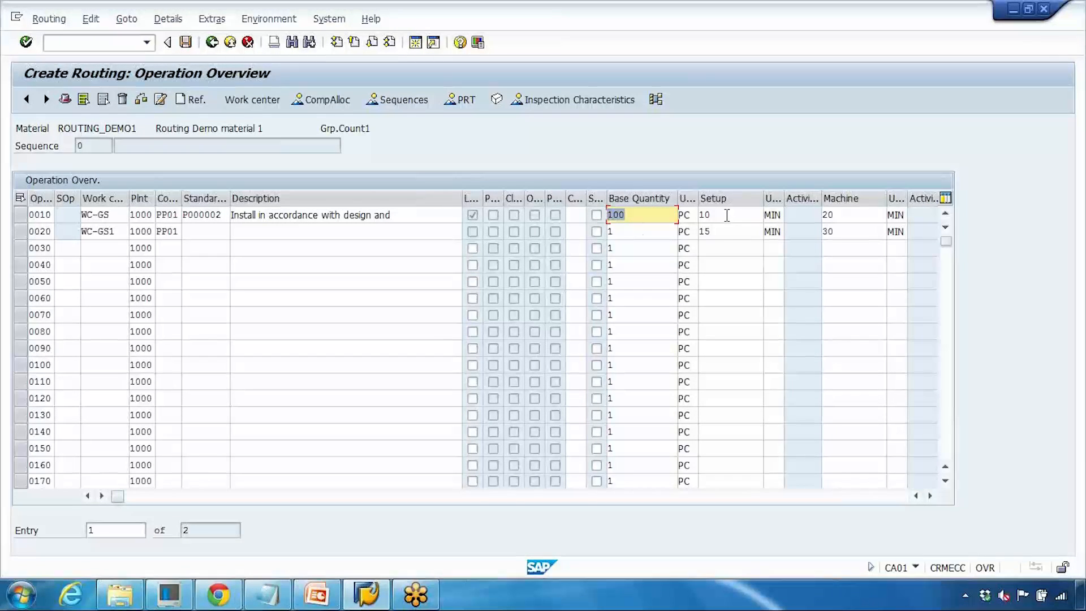
left_click(629, 232)
type("00")
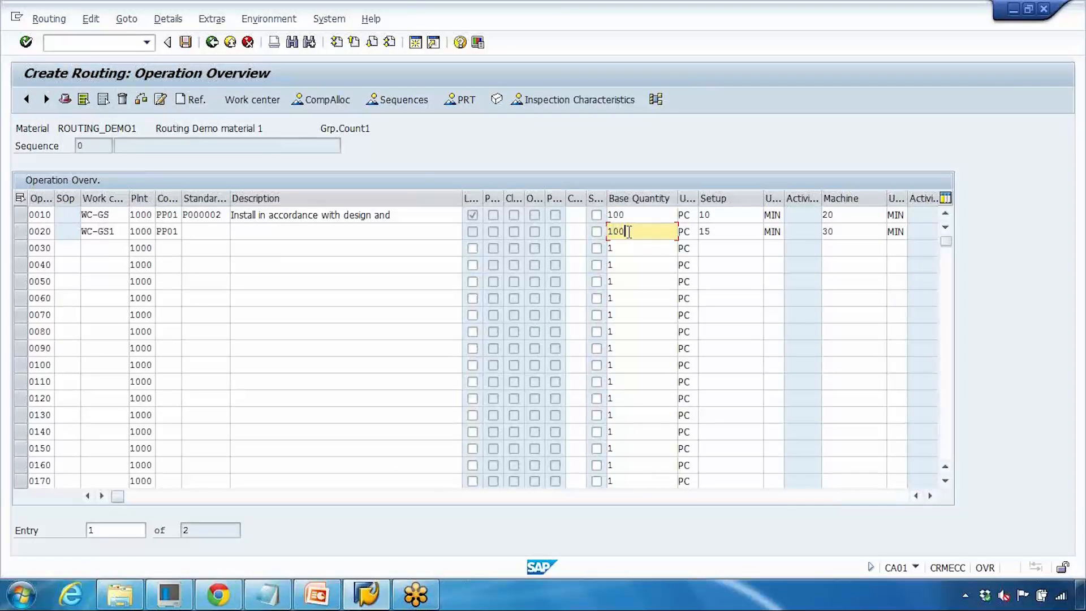
- Set the machine times of operations 0010 and 0020 to 2000 and 3000 min
left_click_drag(721, 217, 681, 233)
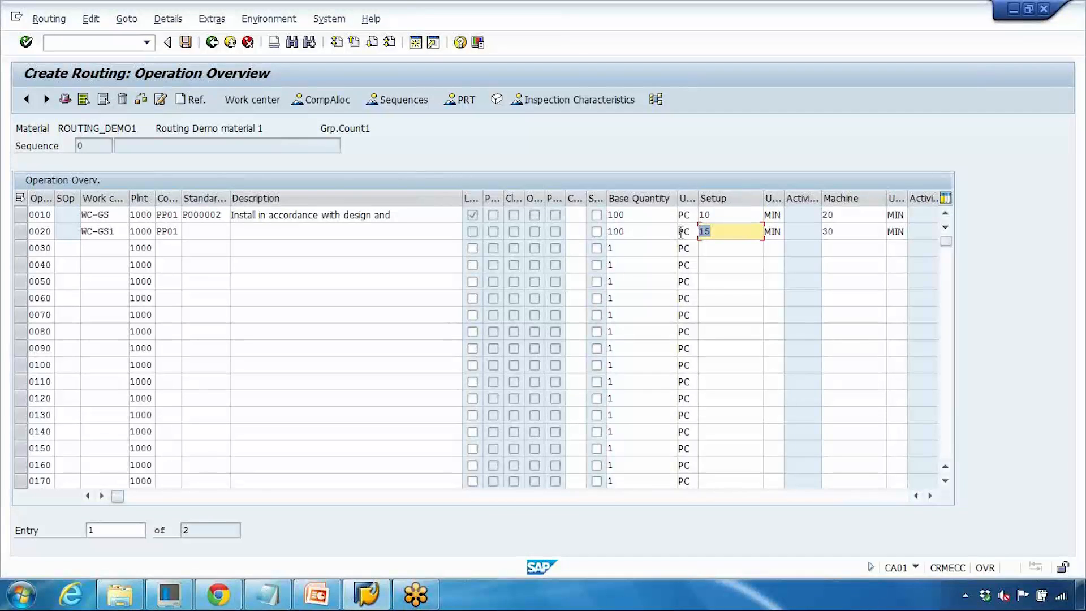
left_click(854, 215)
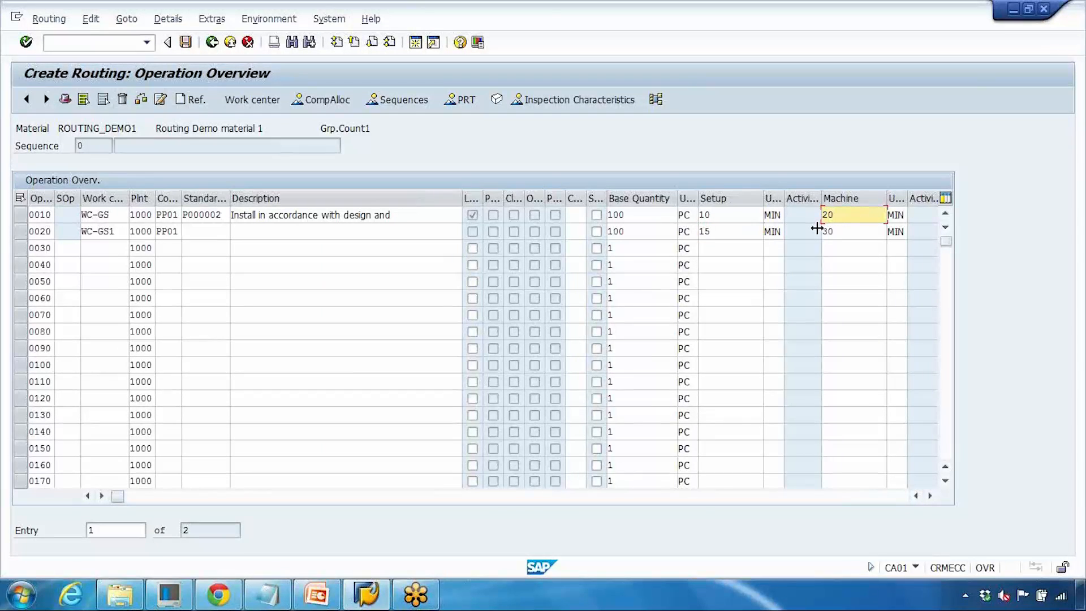
type("00")
left_click(839, 234)
type("00")
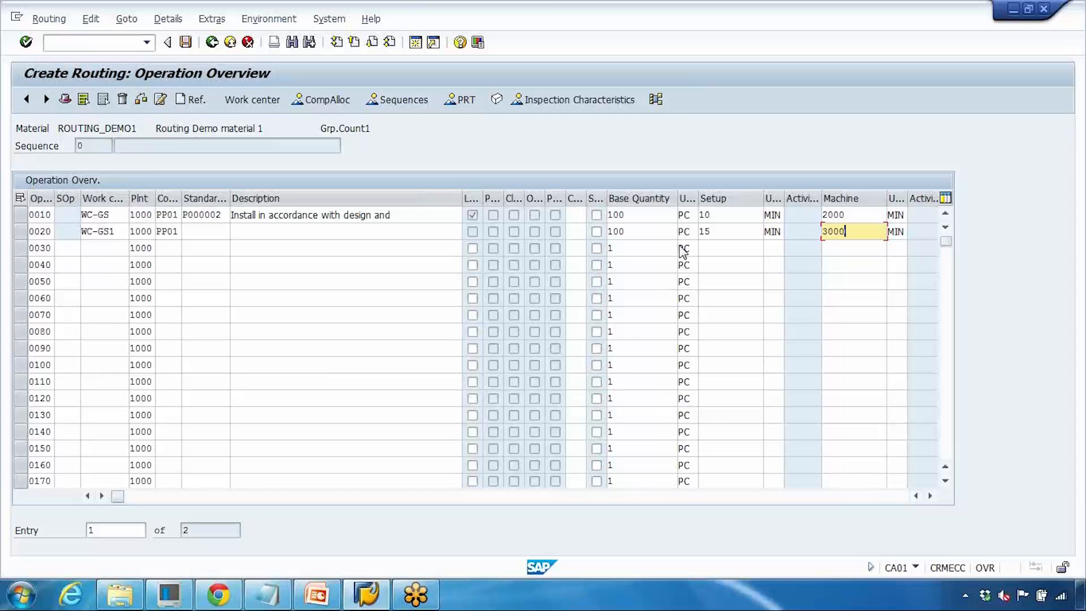
- Save the new routing
left_click(99, 245)
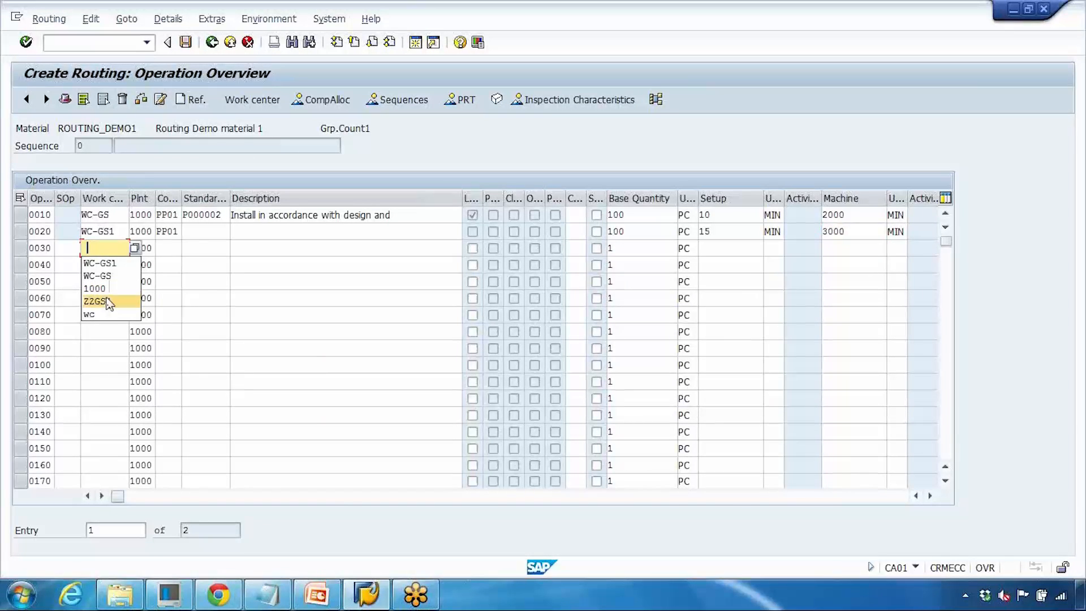
left_click(108, 232)
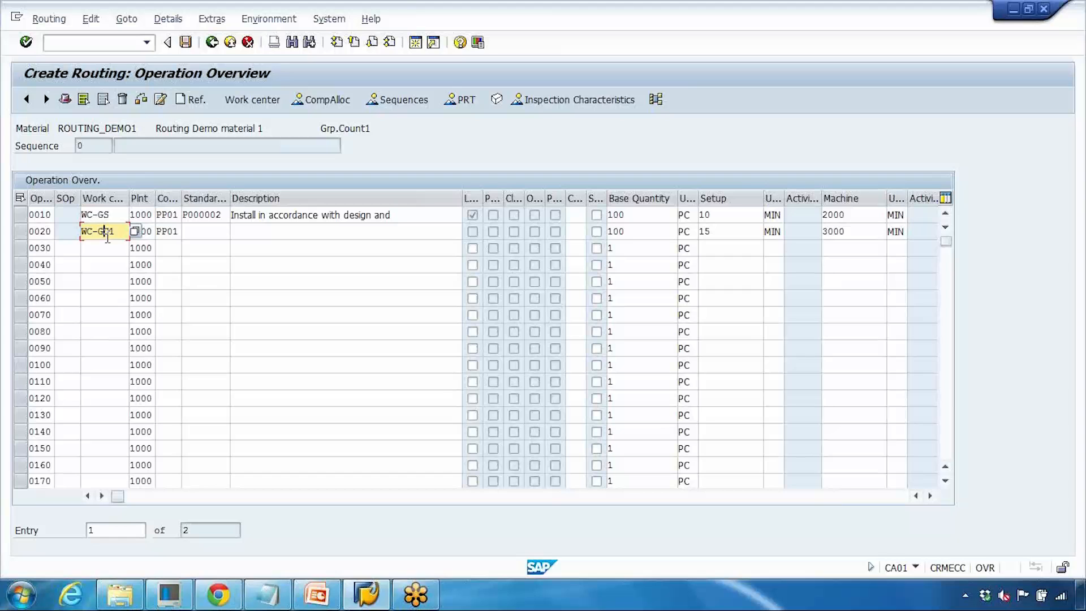
left_click(105, 247)
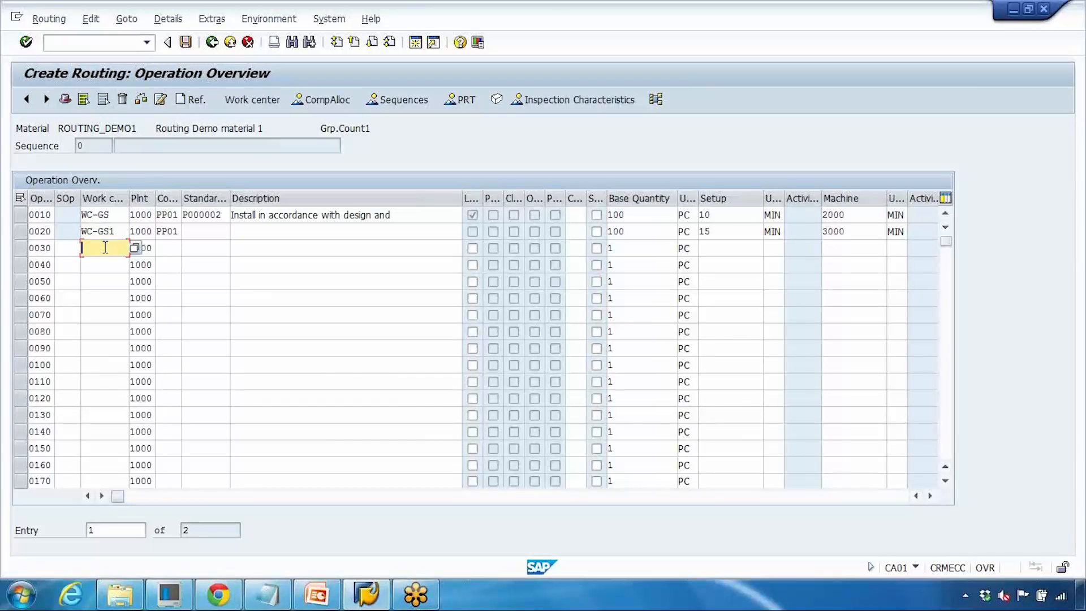
left_click(186, 45)
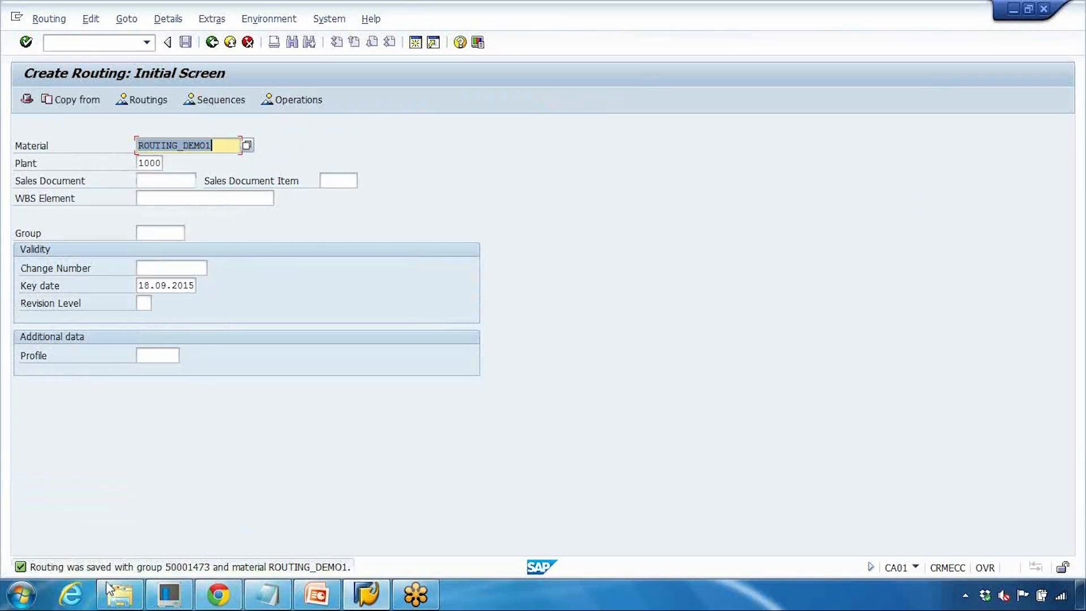
- Open the details of the save message and examine the routing group number it reports
double_click(186, 567)
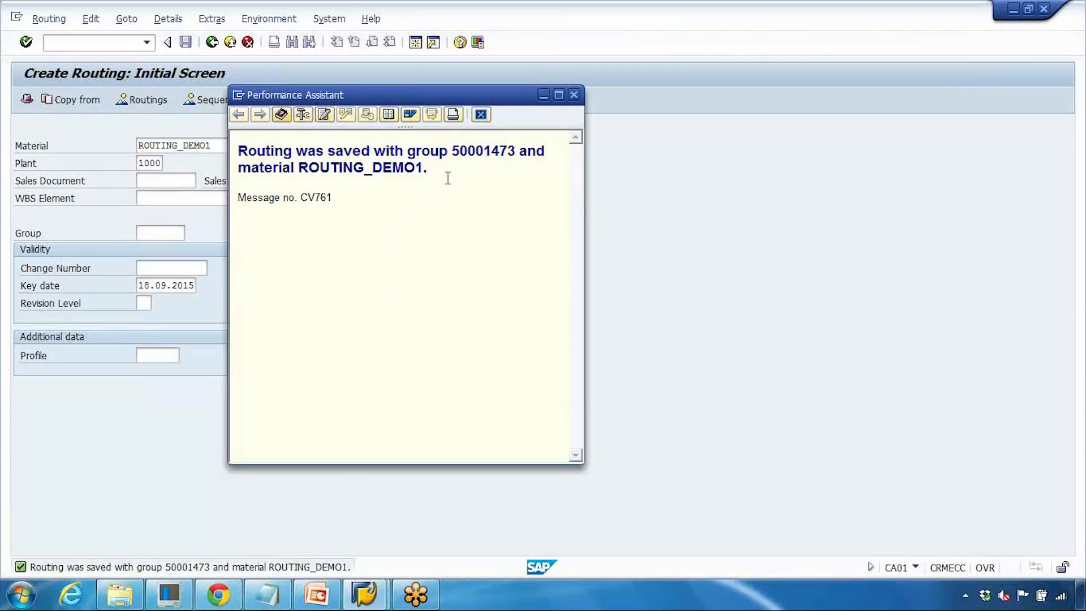
left_click_drag(452, 150, 513, 150)
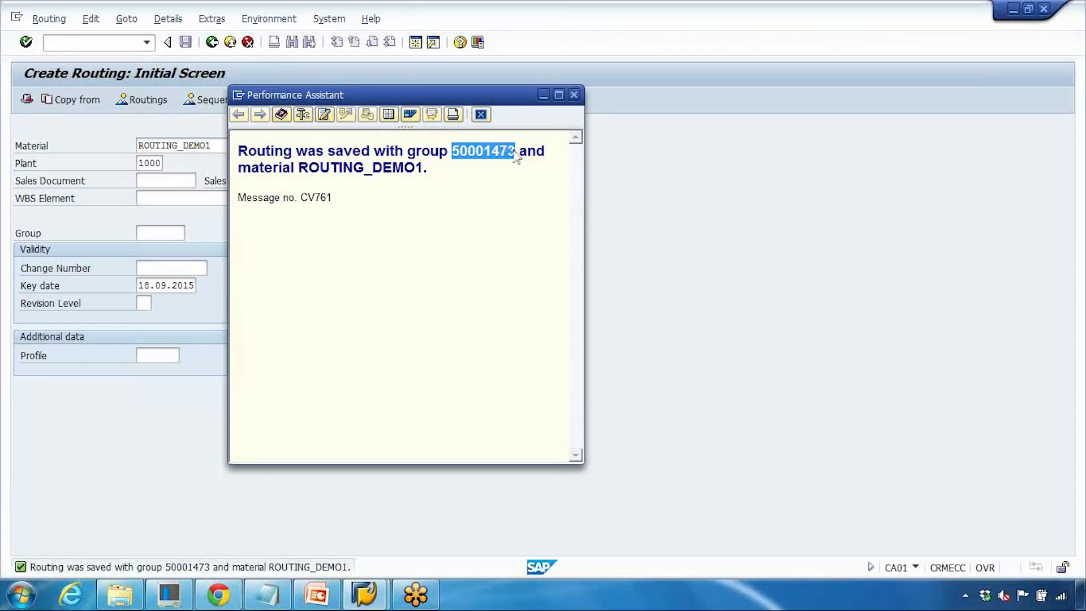
left_click(574, 95)
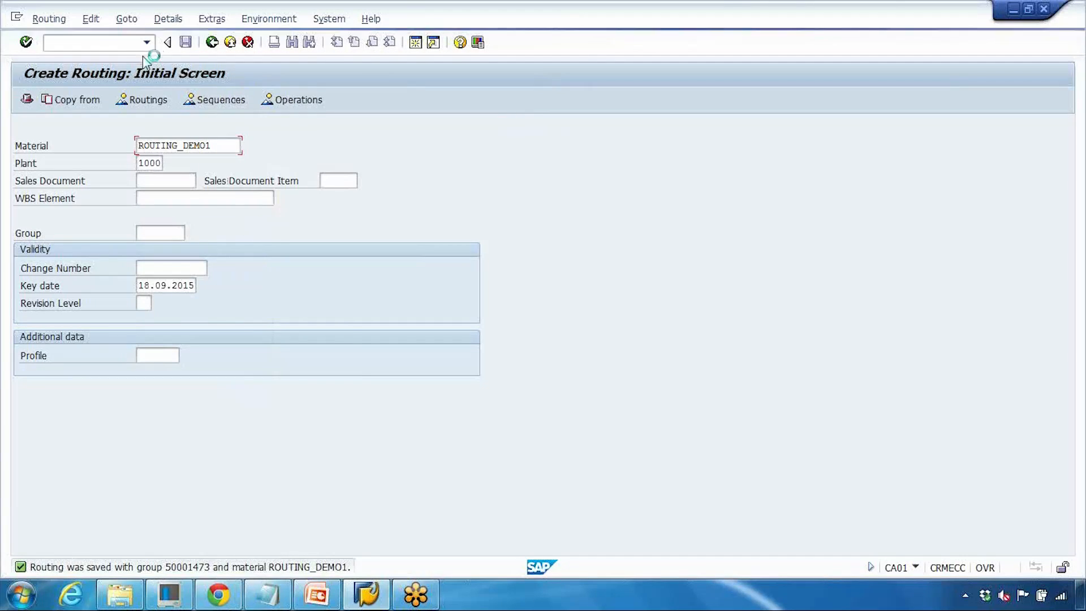
- Open the routing for ROUTING_DEMO1 in plant 1000 with transaction CA02 and display its header details
left_click(100, 43)
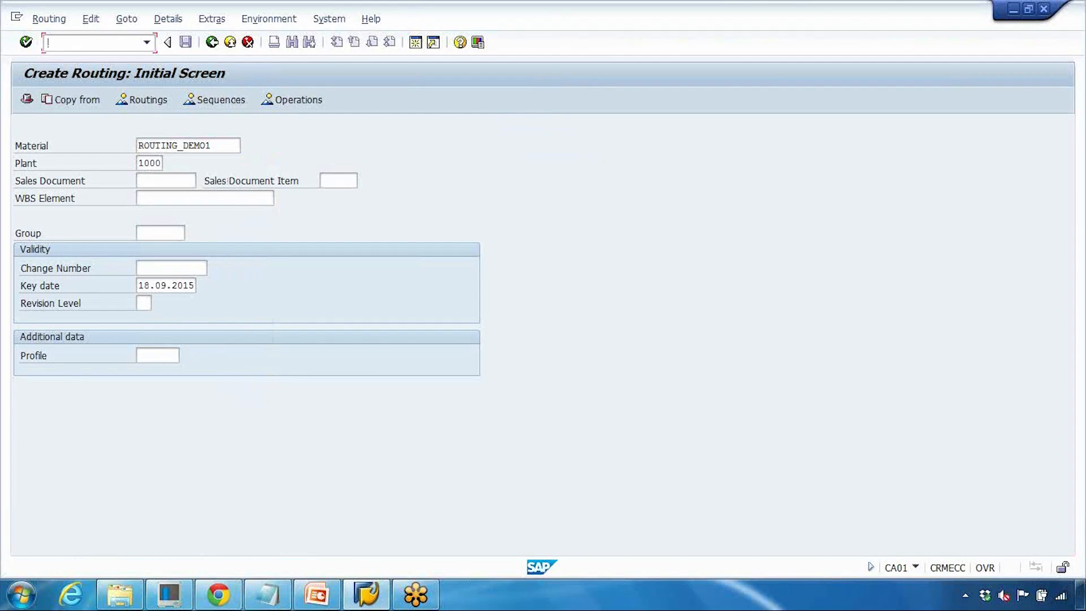
type("/nca02")
key("Return")
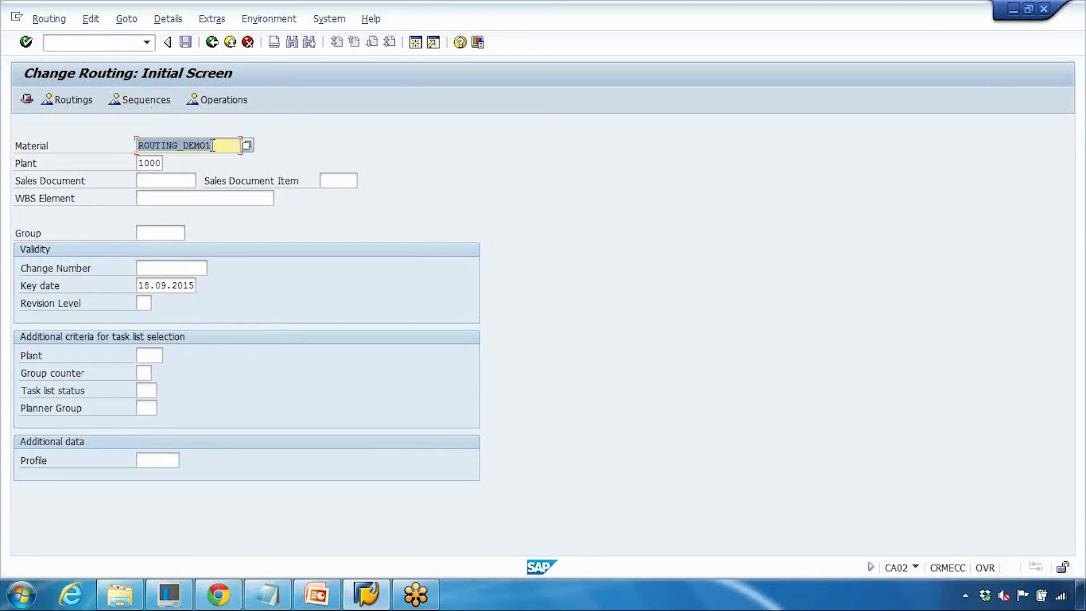
key("Tab")
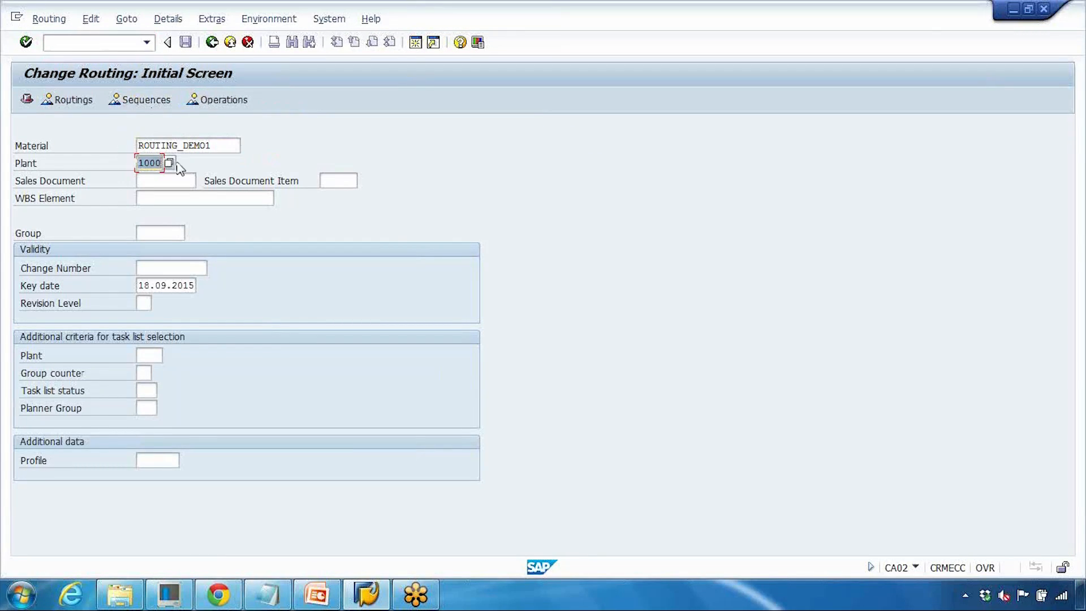
key("Return")
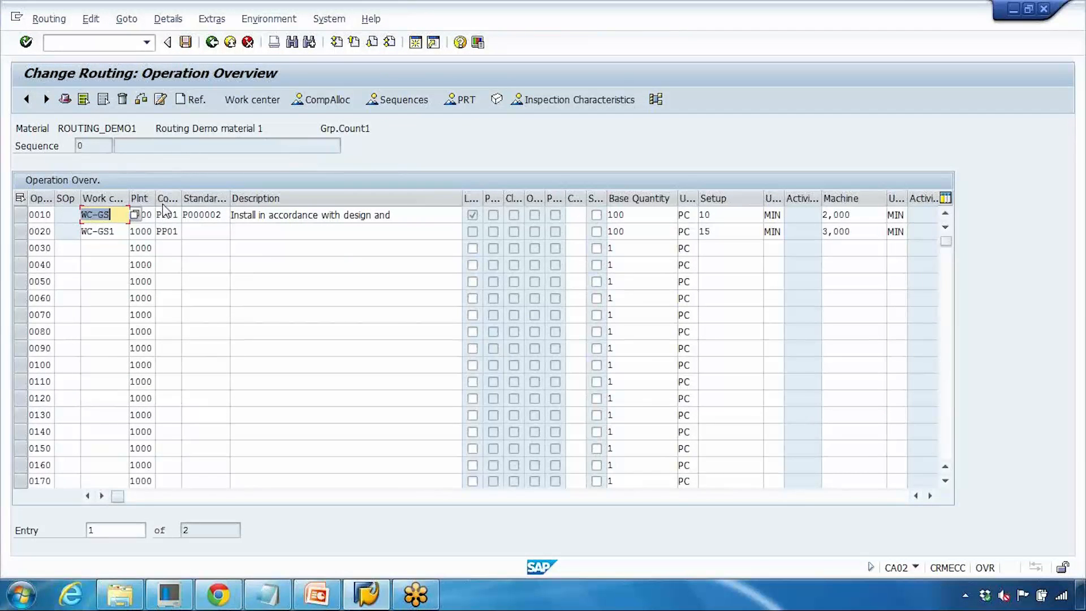
left_click(65, 101)
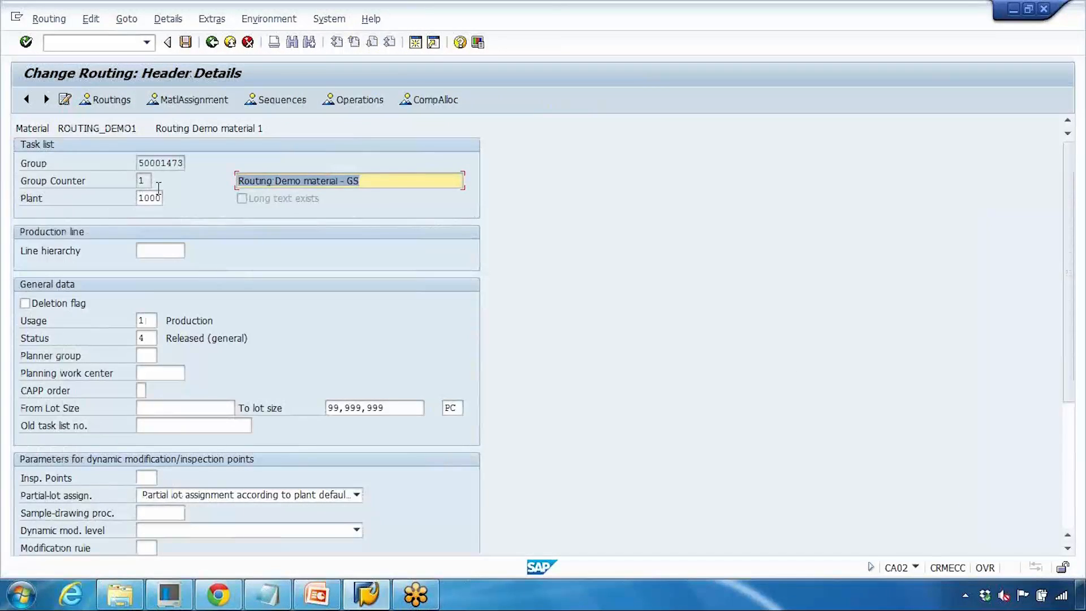
- Examine the header's group and group counter fields, then return to the initial screen
double_click(161, 163)
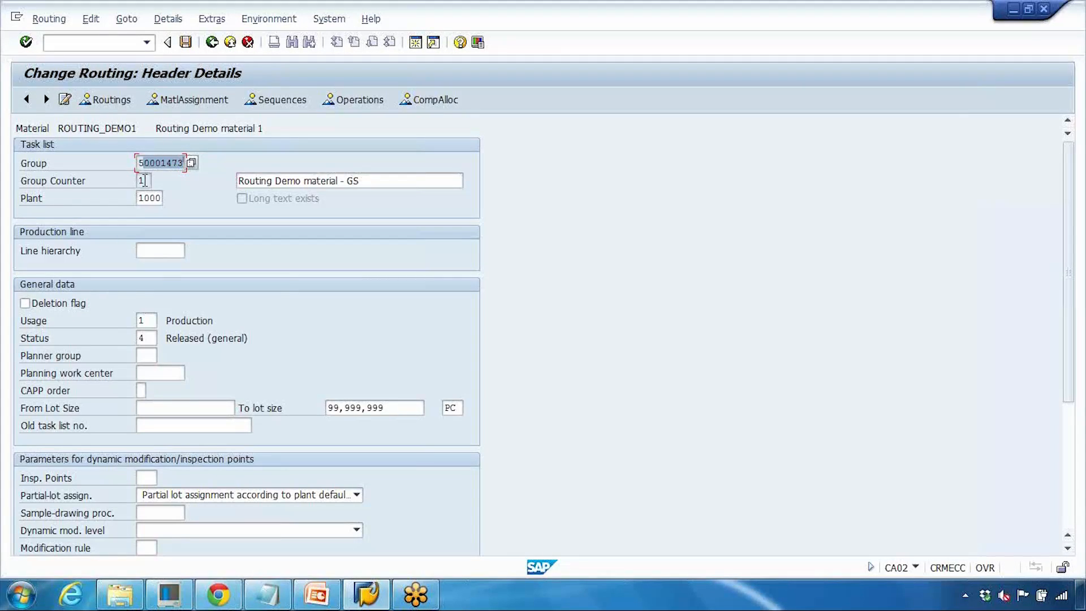
key("Tab")
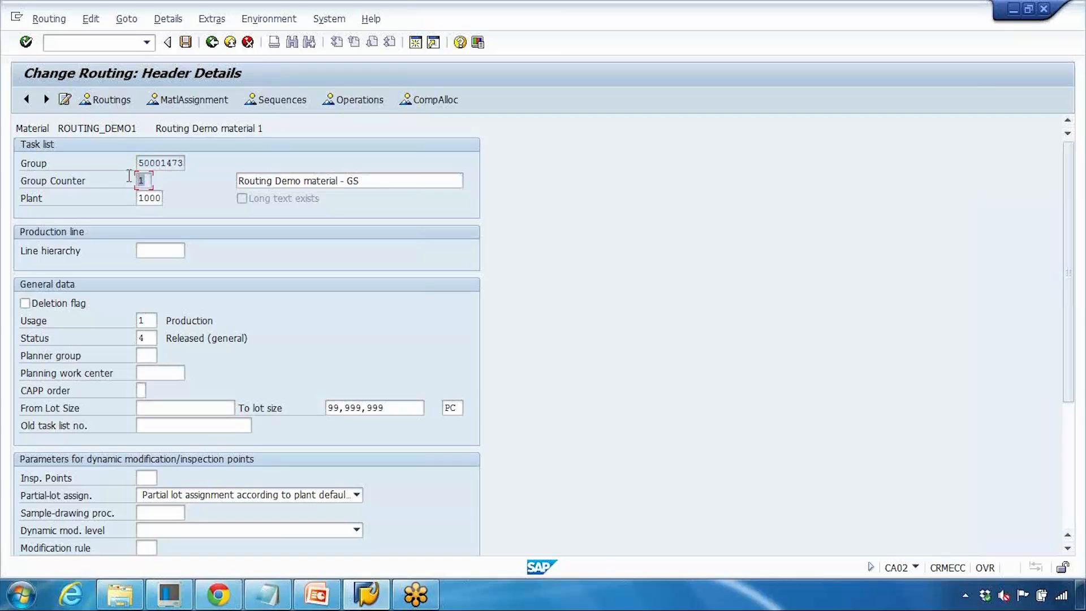
left_click_drag(141, 164, 178, 166)
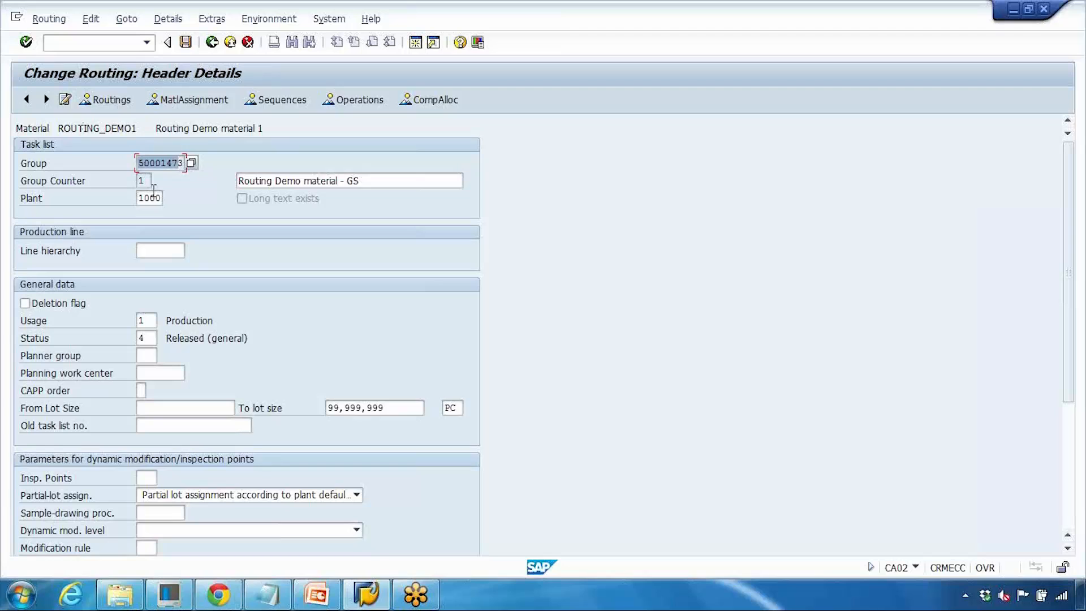
left_click_drag(140, 164, 195, 164)
left_click_drag(150, 181, 116, 183)
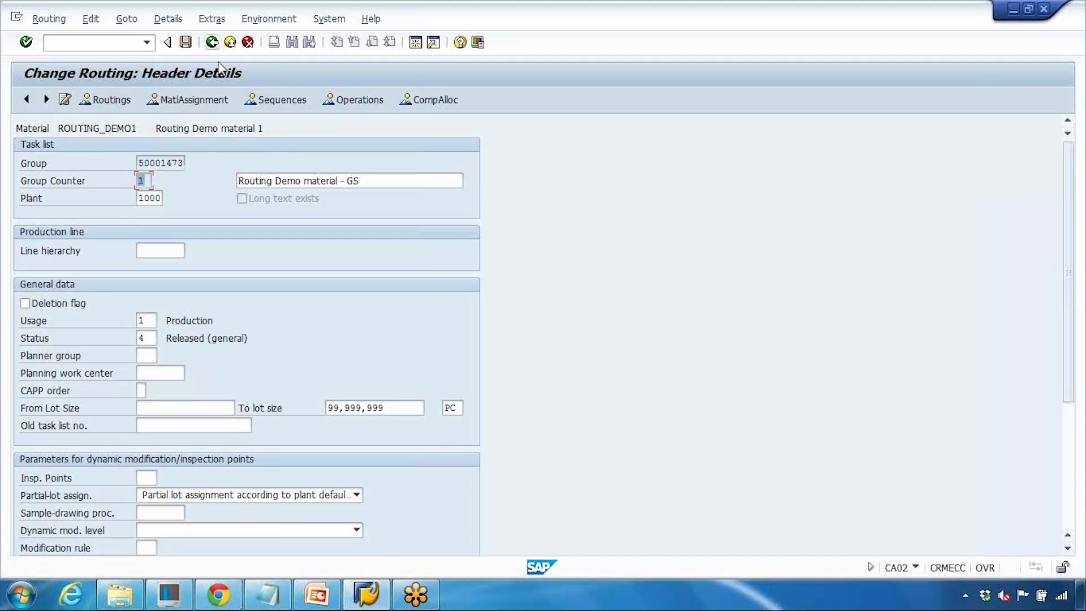
left_click(213, 43)
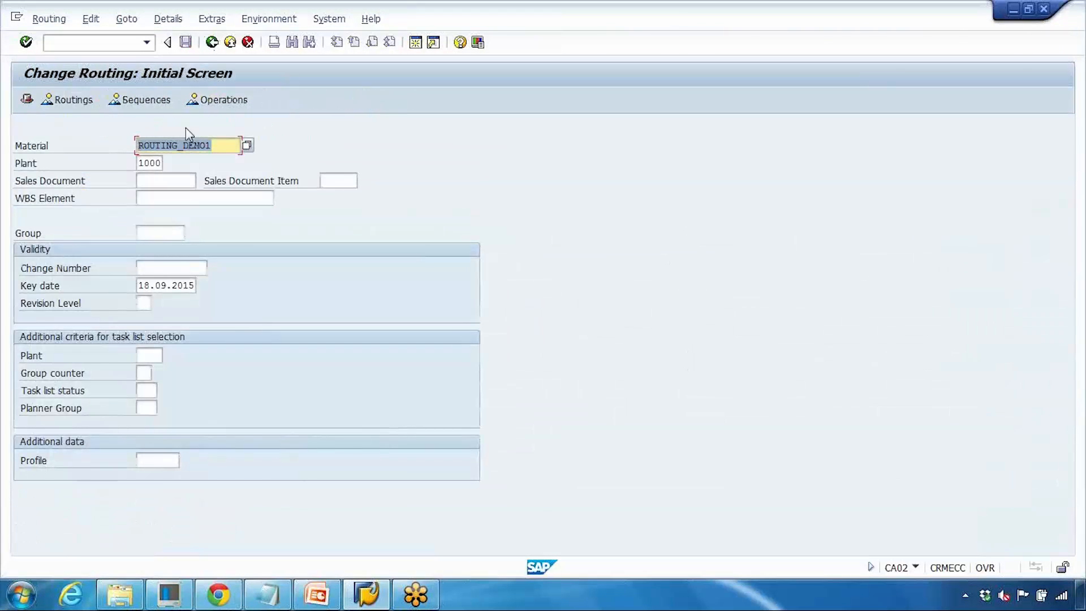
- Open the create-routing overview for material ROUTING_DEMO1 in plant 1000
left_click(63, 48)
double_click(175, 443)
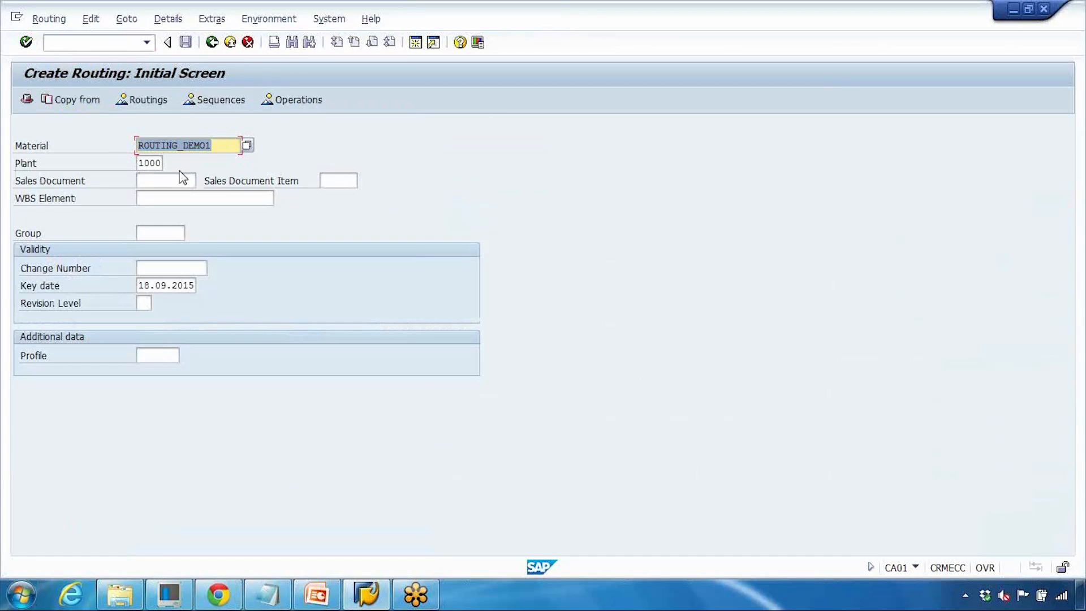
key("Return")
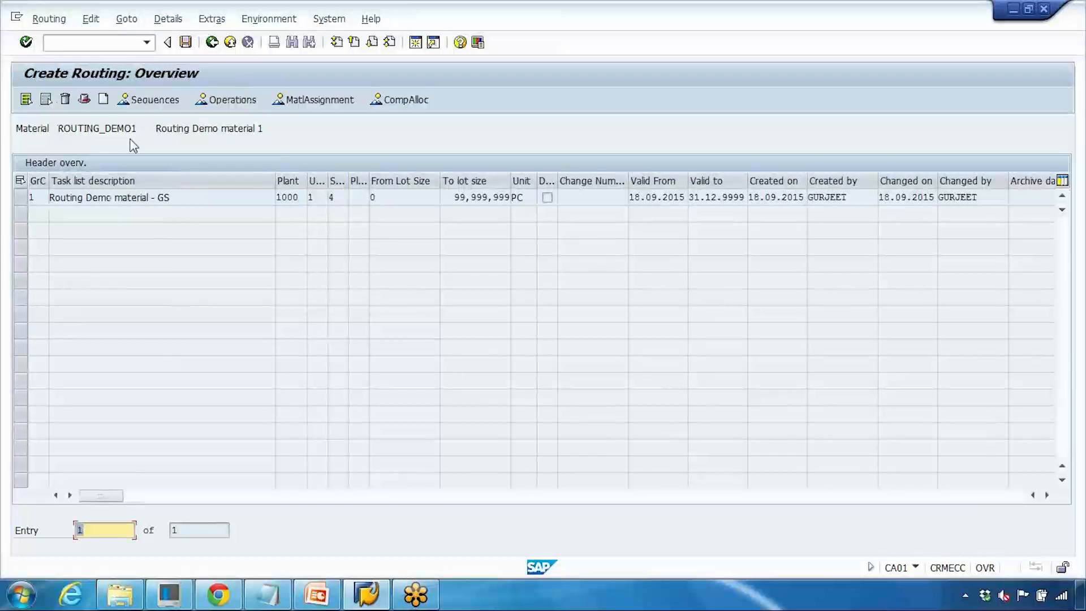
left_click(103, 99)
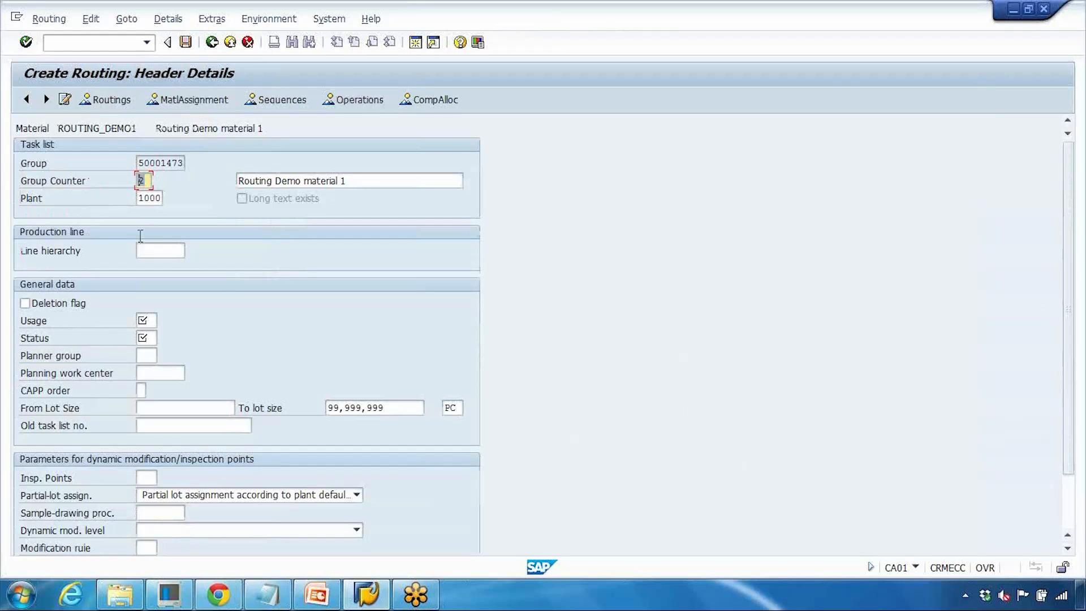
left_click(148, 163)
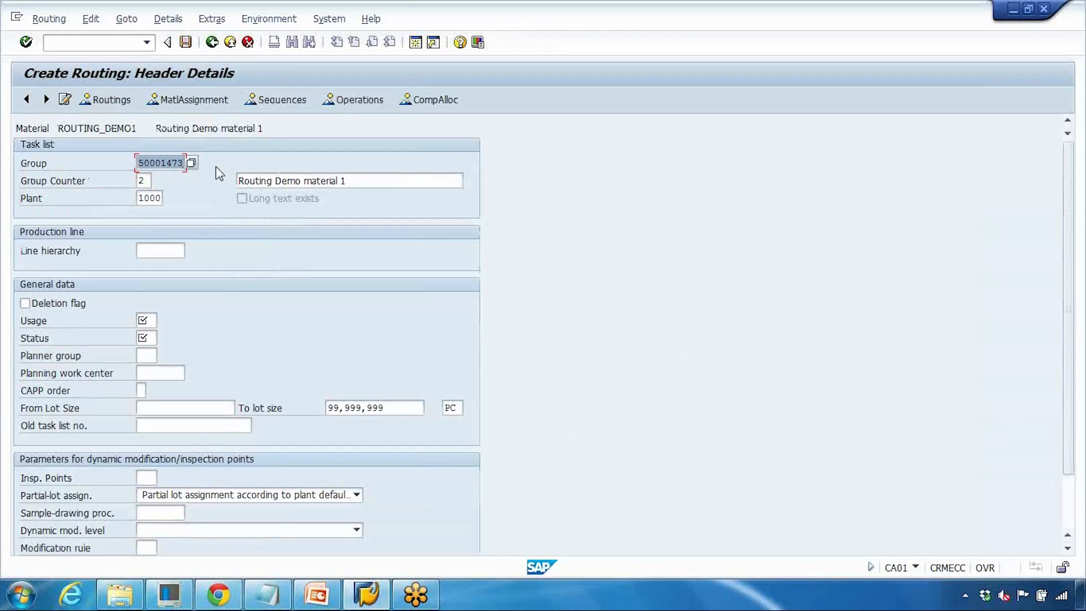
left_click(145, 180)
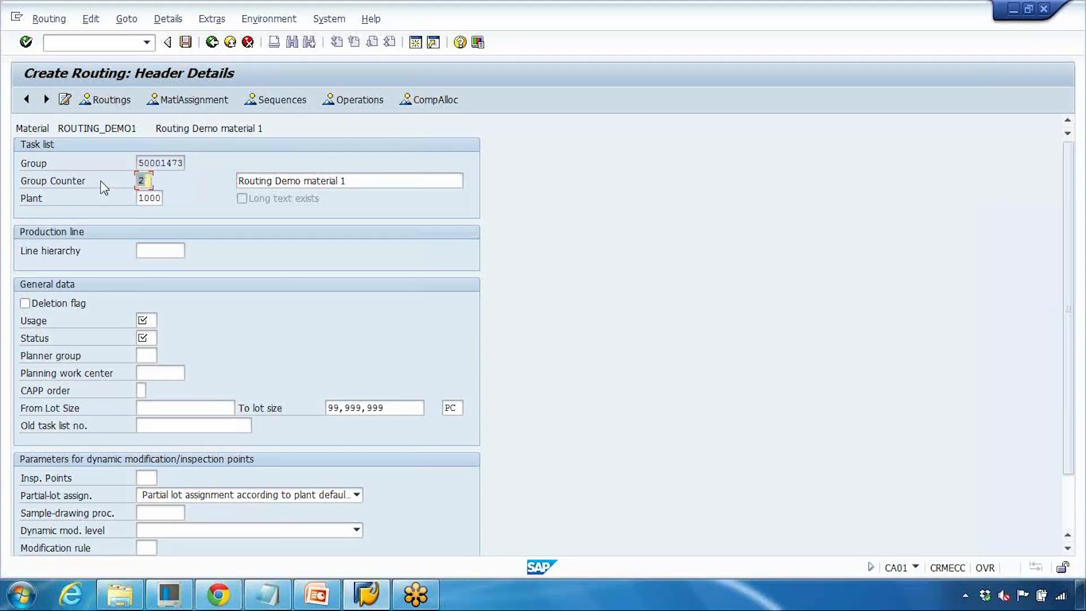
left_click(231, 47)
left_click(249, 45)
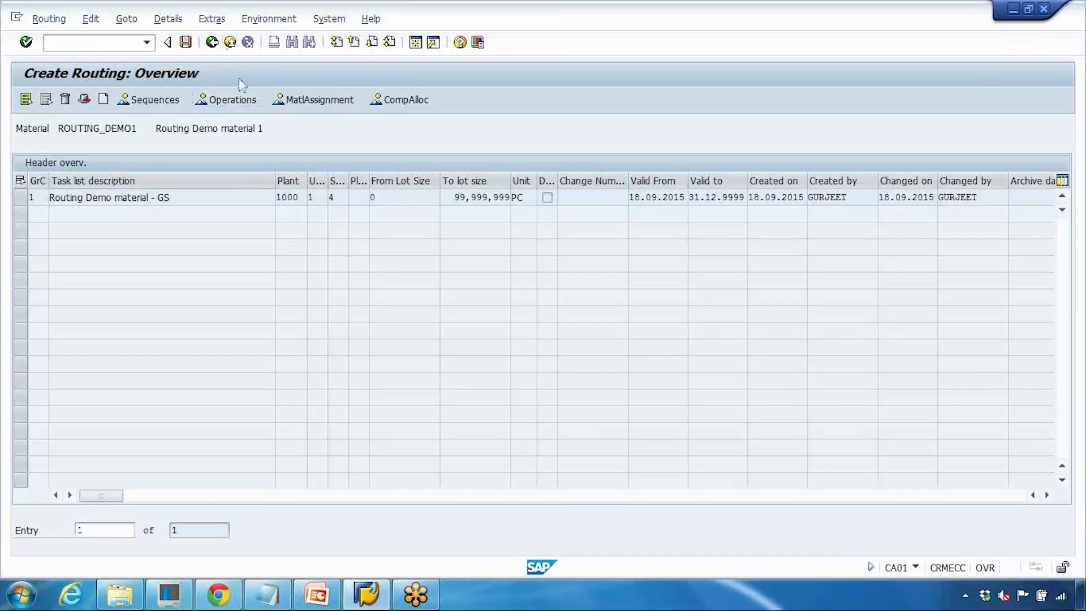
- Reopen the ROUTING_DEMO1 routing in change mode and go to its header details
scroll(173, 443, "down", 1)
left_click(172, 444)
double_click(173, 444)
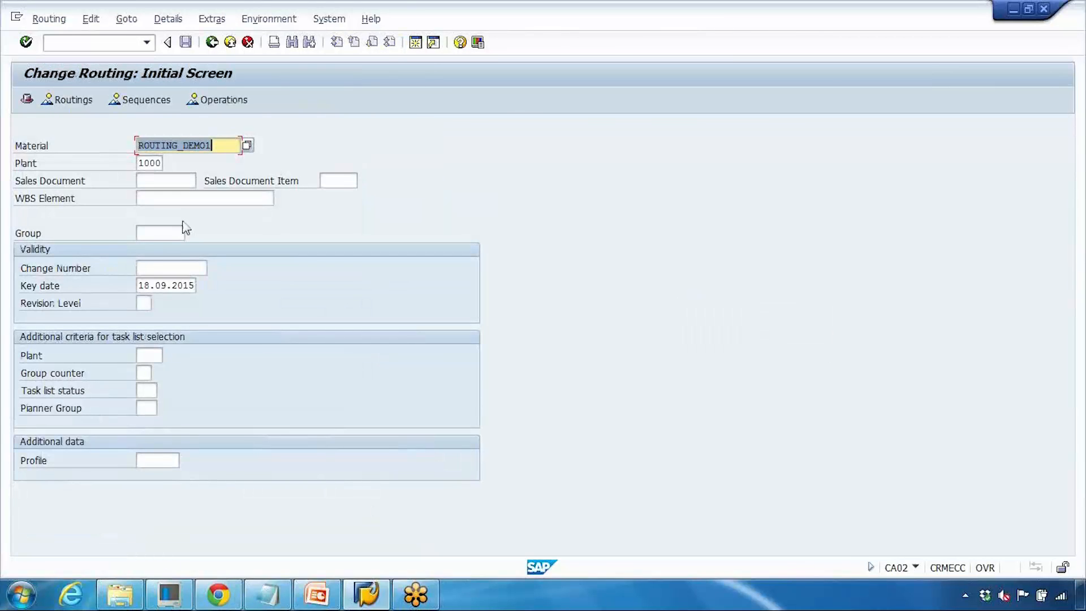
key("Return")
left_click(66, 100)
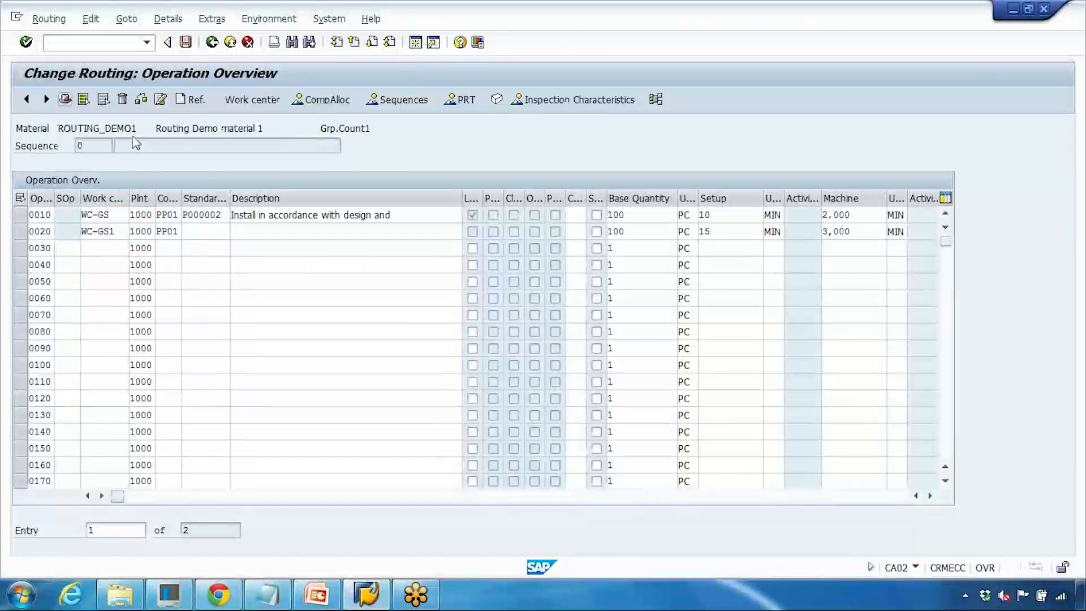
- Examine the header's group, group counter and administrative validity data, then return to the operation overview
left_click(160, 165)
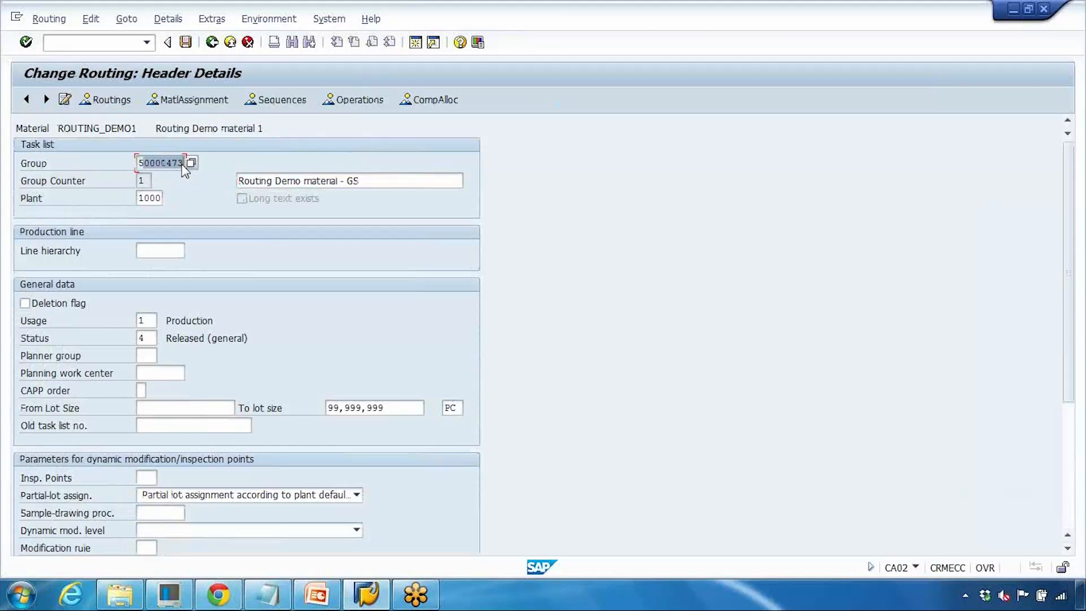
left_click(142, 182)
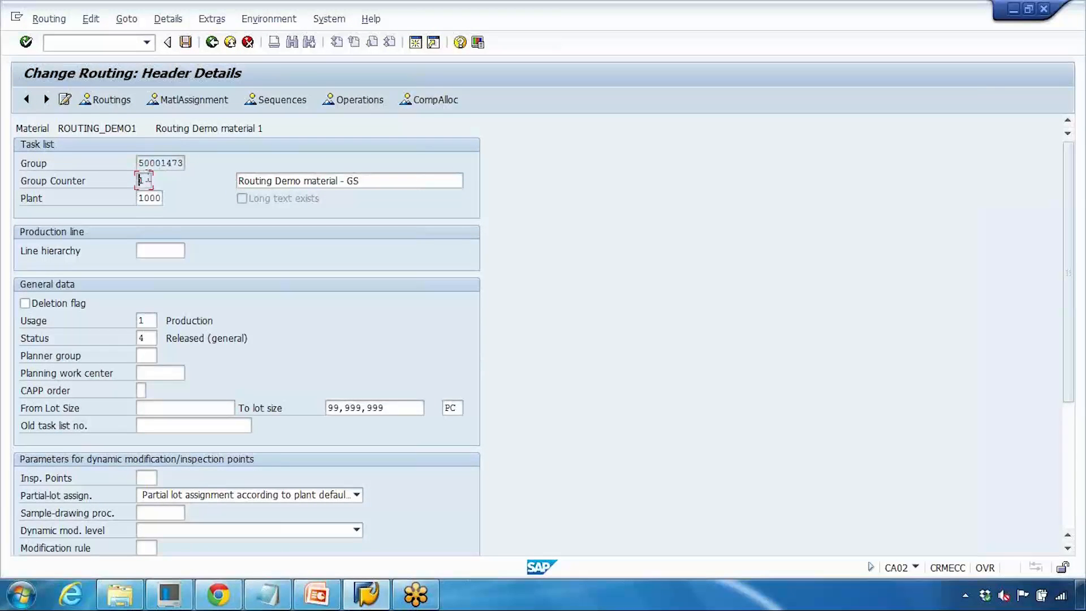
left_click_drag(150, 165, 179, 164)
scroll(199, 288, "down", 3)
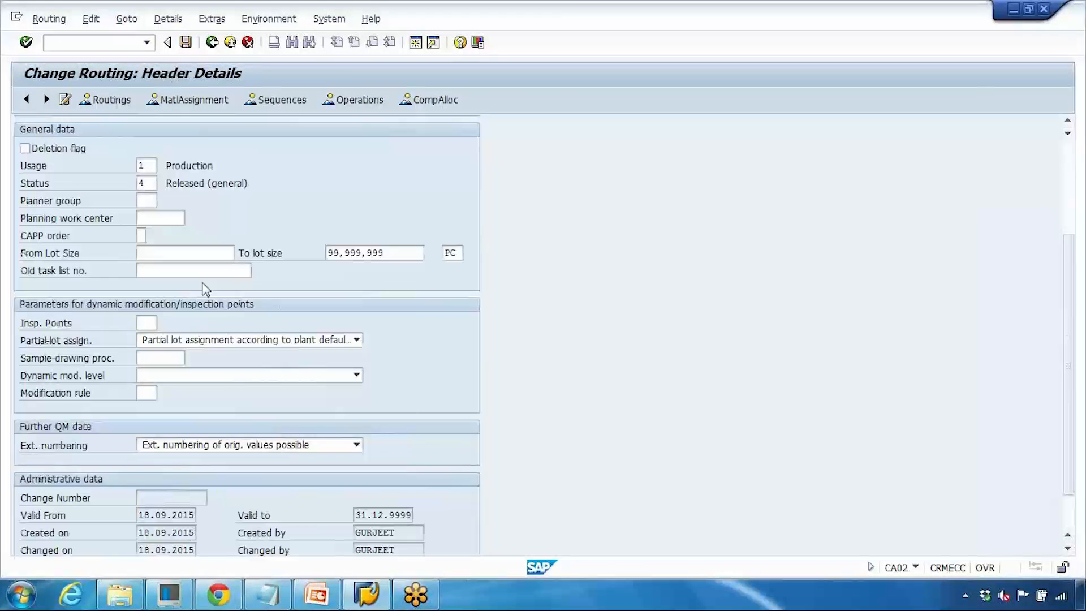
scroll(205, 289, "down", 1)
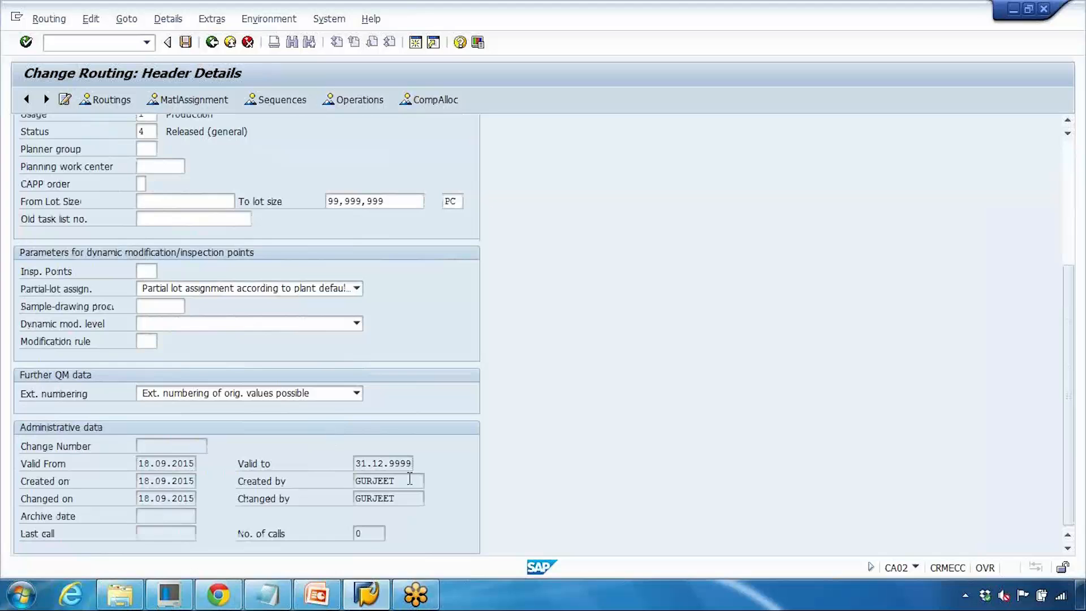
left_click_drag(408, 480, 327, 482)
left_click_drag(408, 500, 330, 502)
left_click_drag(355, 463, 415, 462)
left_click_drag(137, 464, 203, 463)
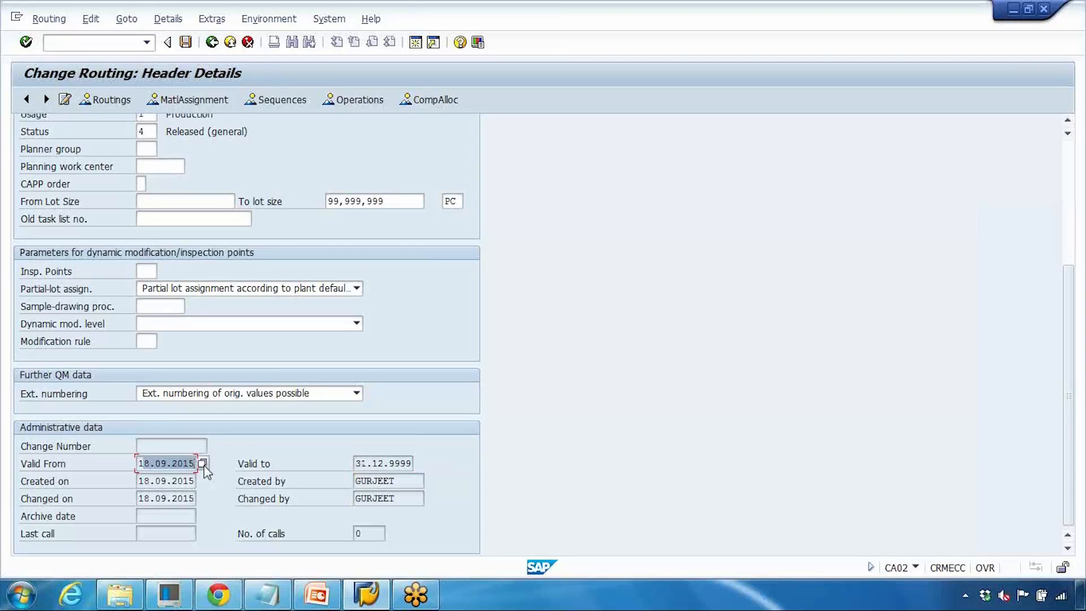
scroll(204, 472, "up", 4)
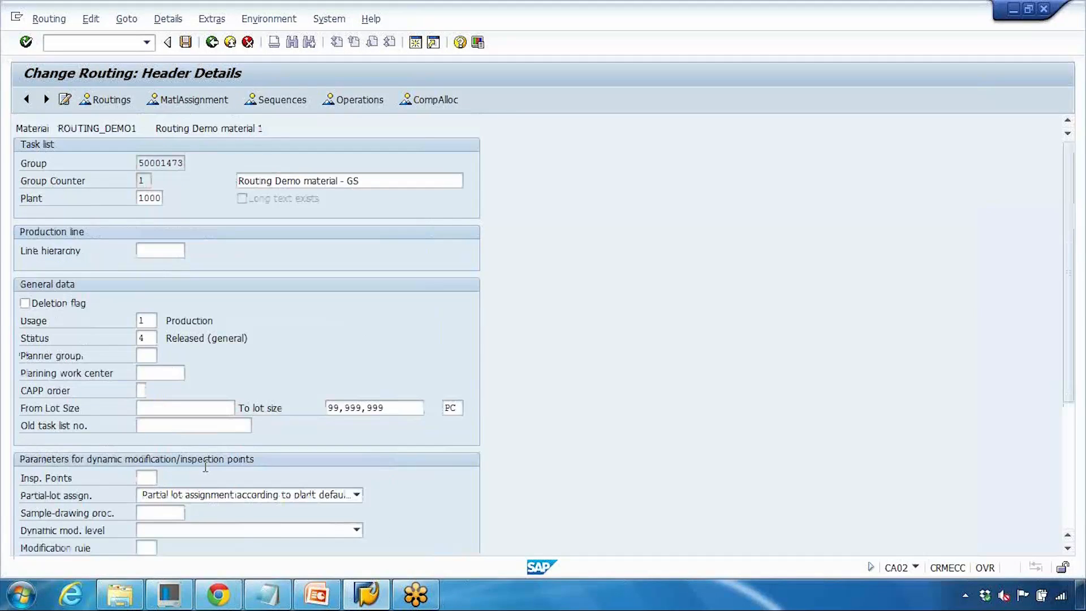
left_click(356, 102)
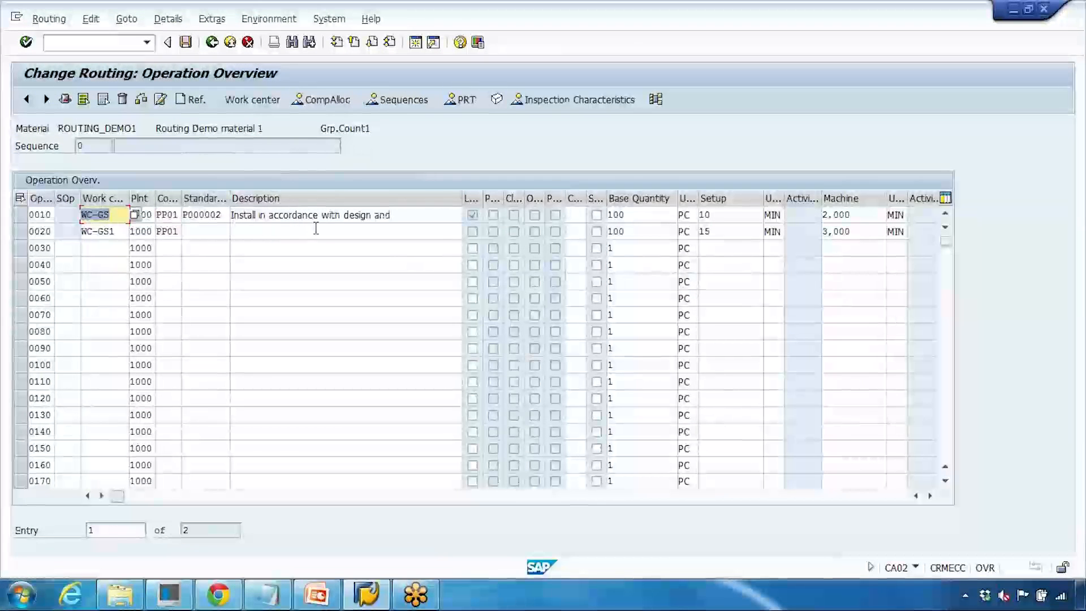
- Switch to PowerPoint and view the Routing Example slide in slide show mode
left_click(318, 594)
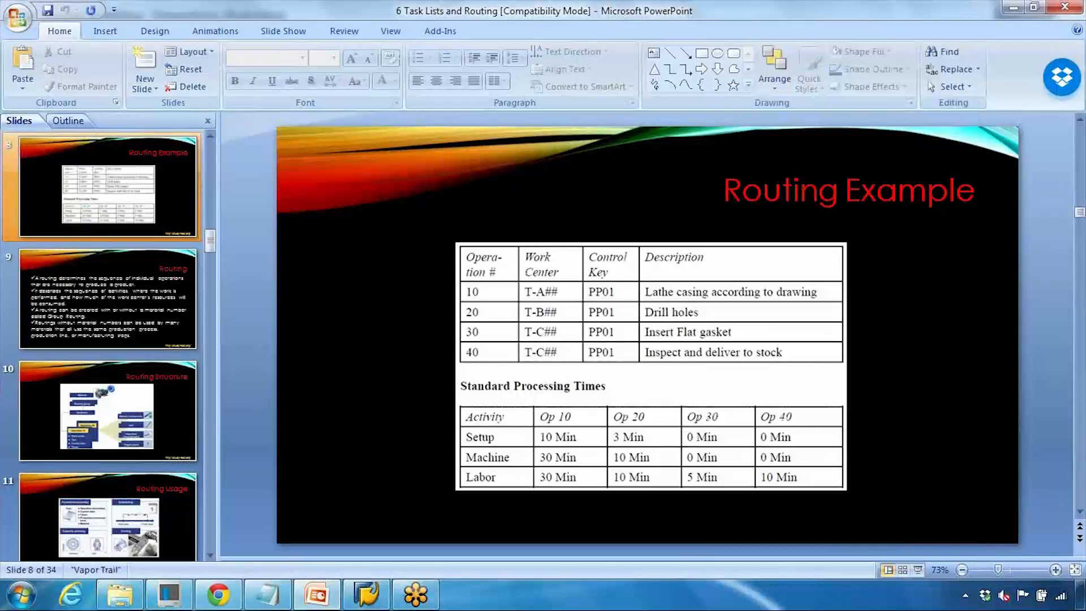
left_click(918, 568)
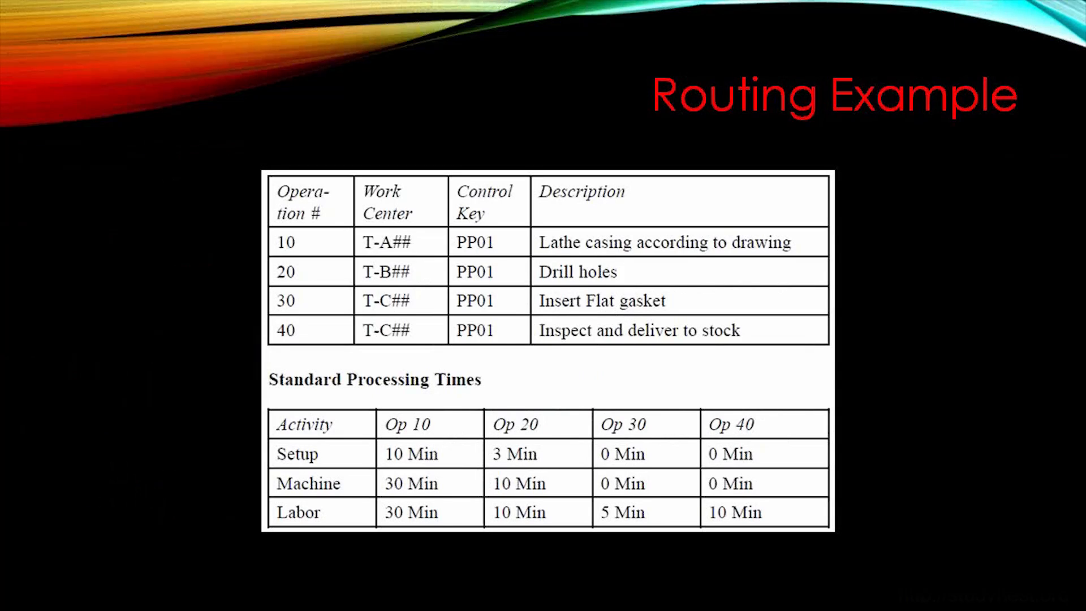
key("Escape")
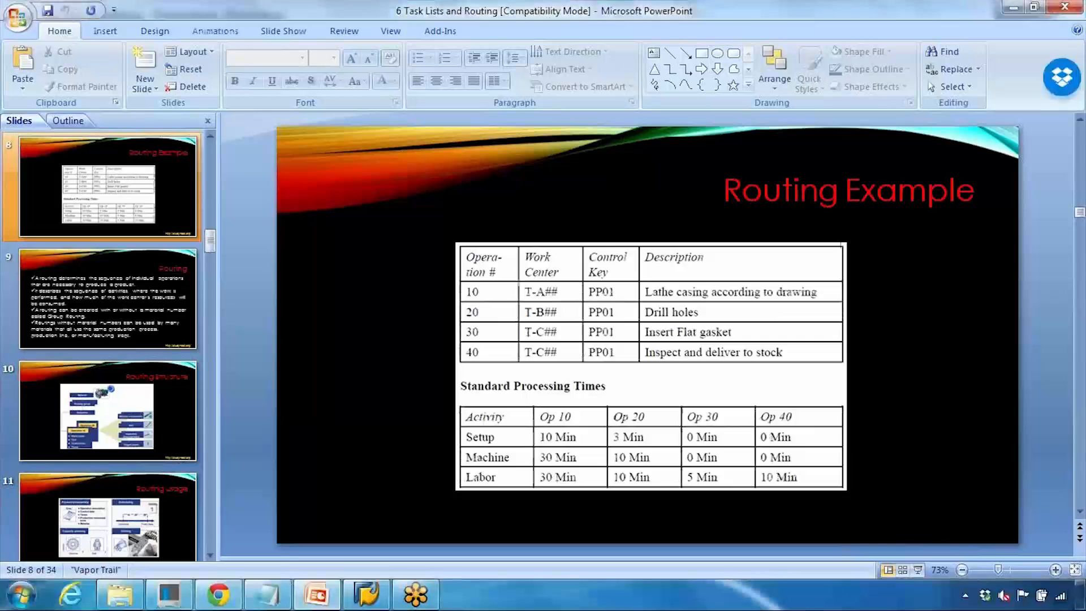
- Return to the routing and set the descriptions of operation 0010 to "Lathe machine operation" and 0020 to "Drill Holes", saving the routing
left_click(365, 594)
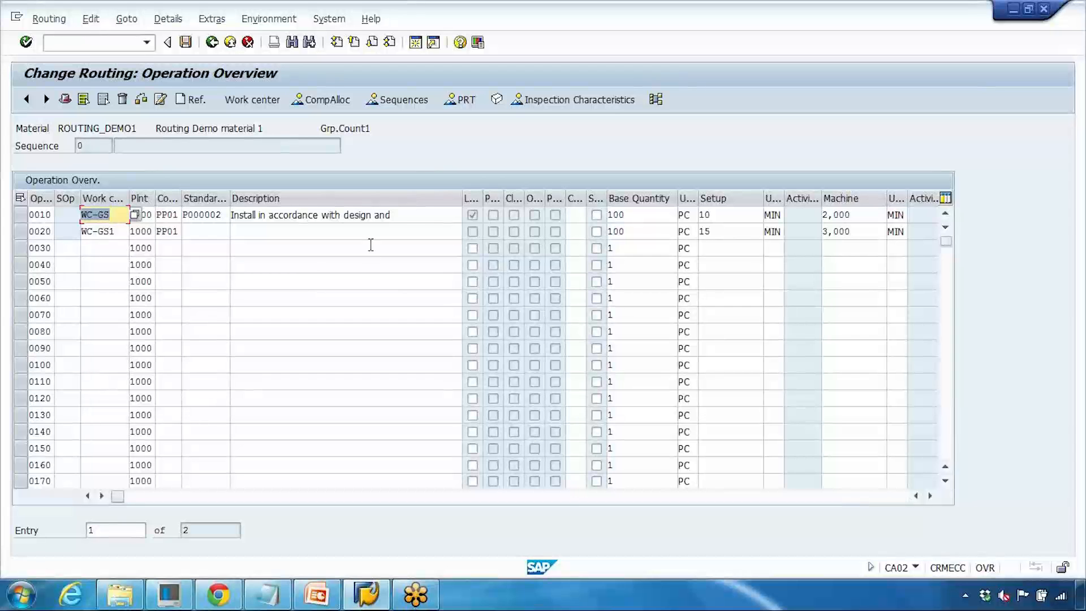
left_click_drag(394, 217, 190, 222)
type("Latt")
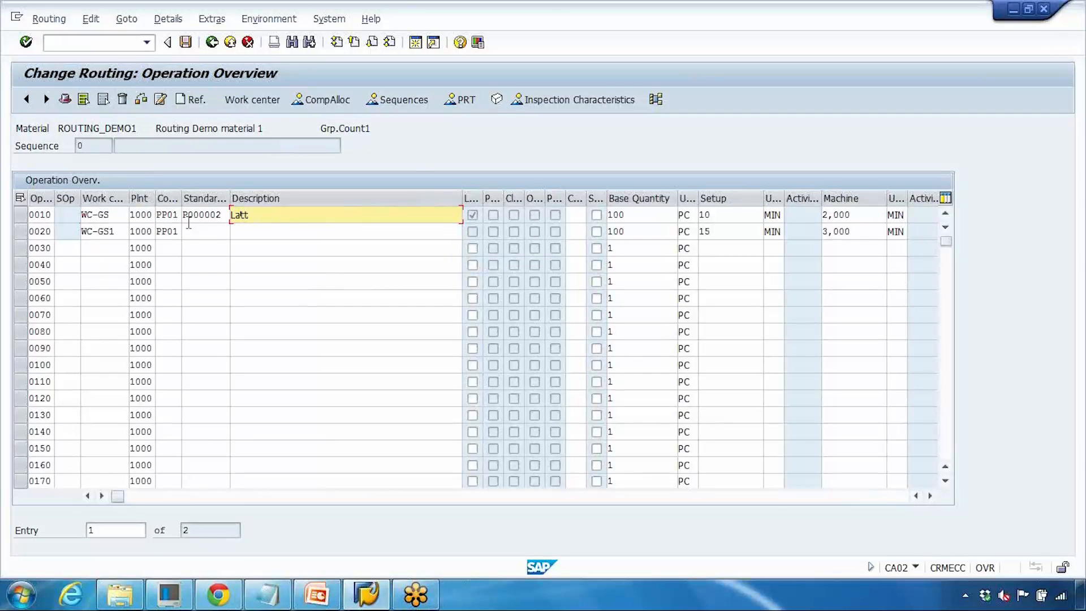
key("BackSpace")
left_click(339, 234)
left_click(303, 232)
type("D")
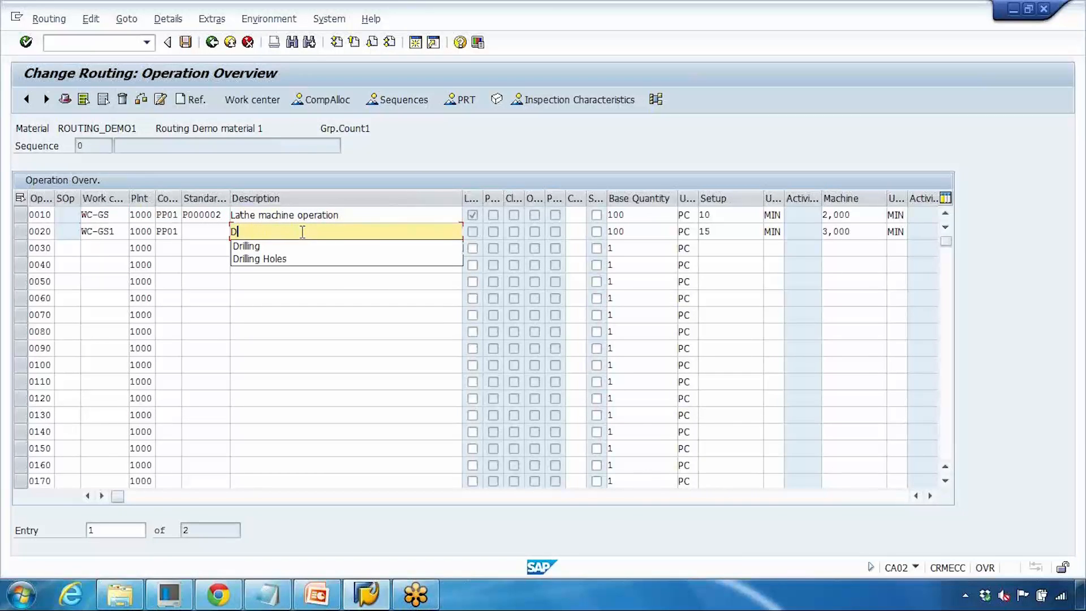
type("rill Holes")
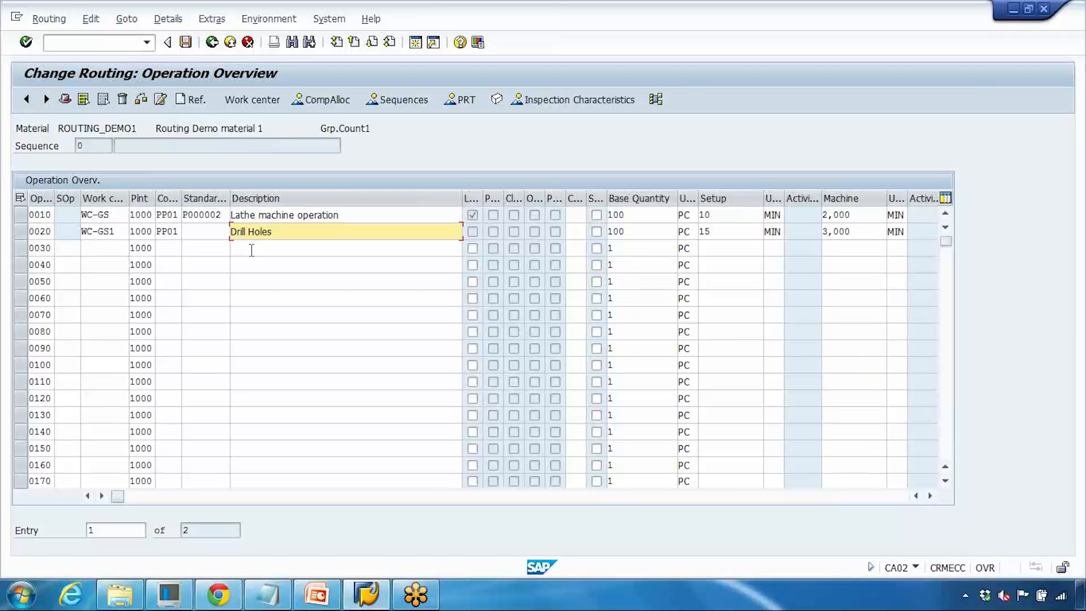
left_click(185, 42)
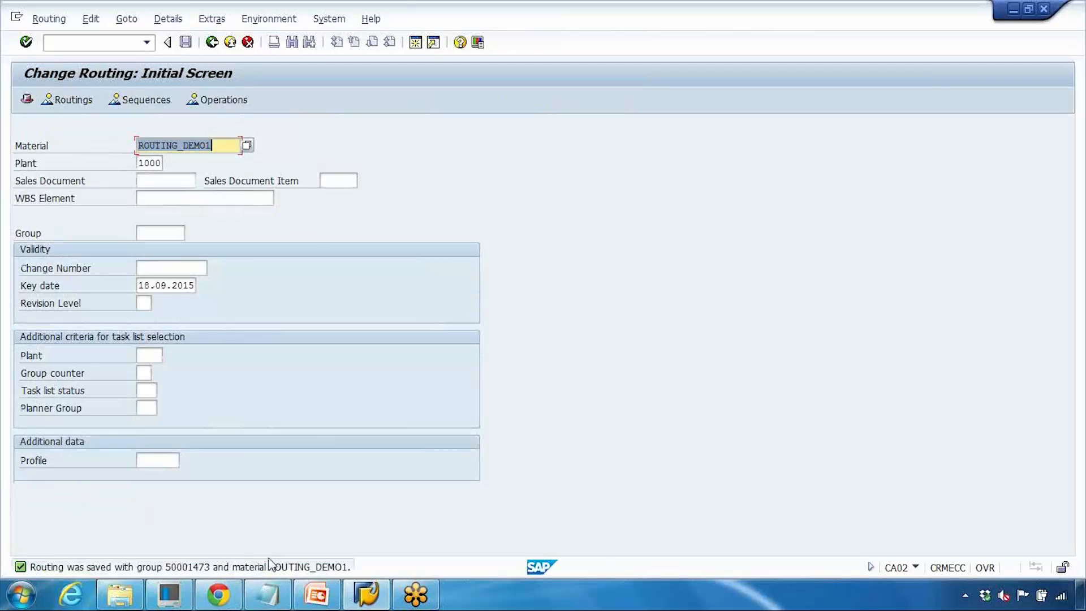
- Switch to PowerPoint, show the Routing Example slide as a slide show and advance to the Routing slide's first bullet
left_click(328, 596)
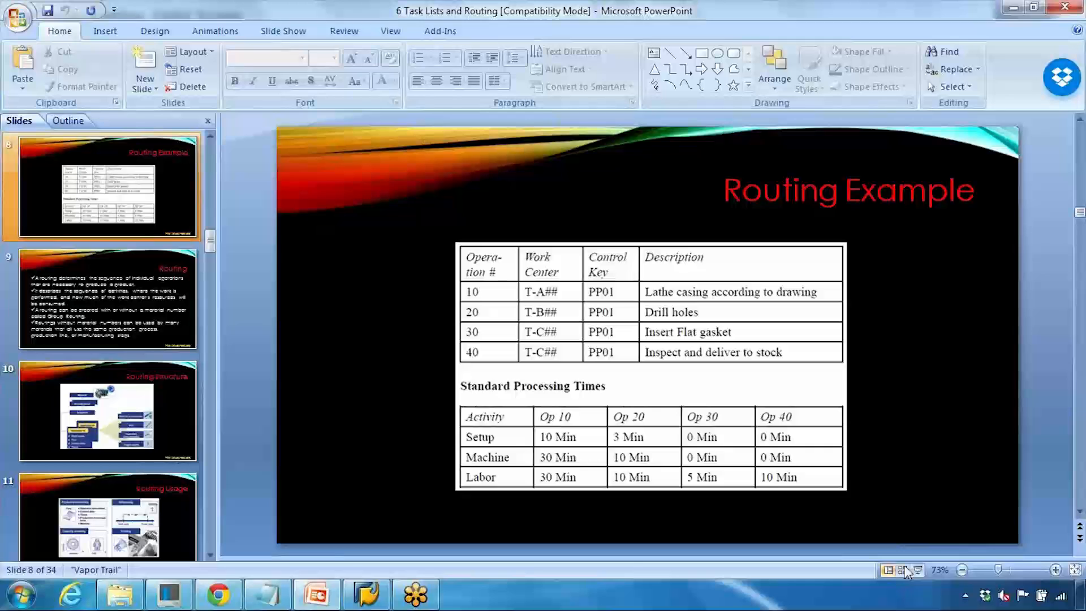
left_click(918, 570)
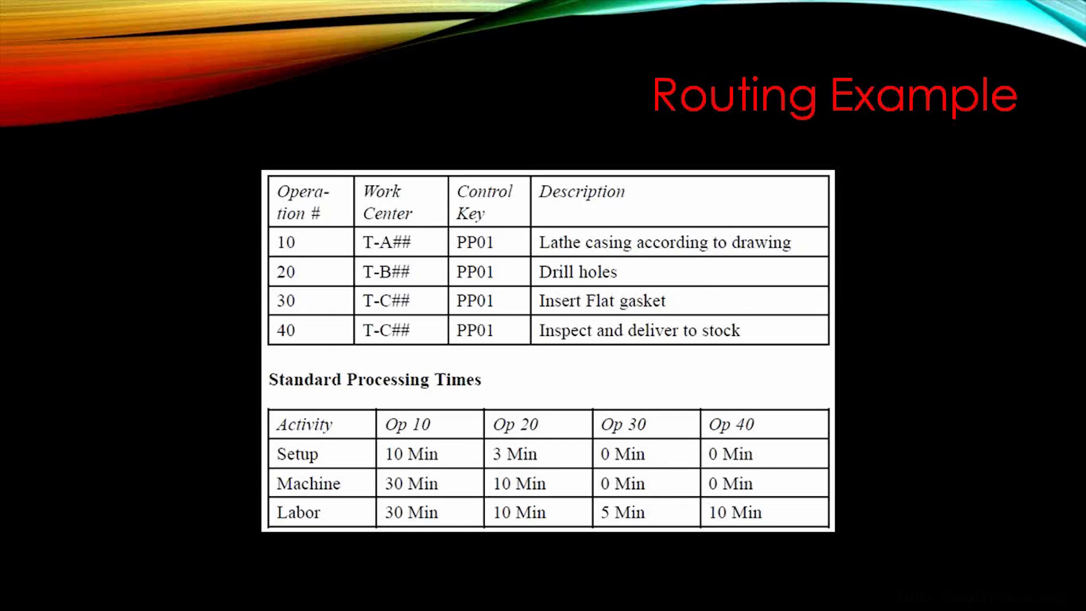
left_click(708, 116)
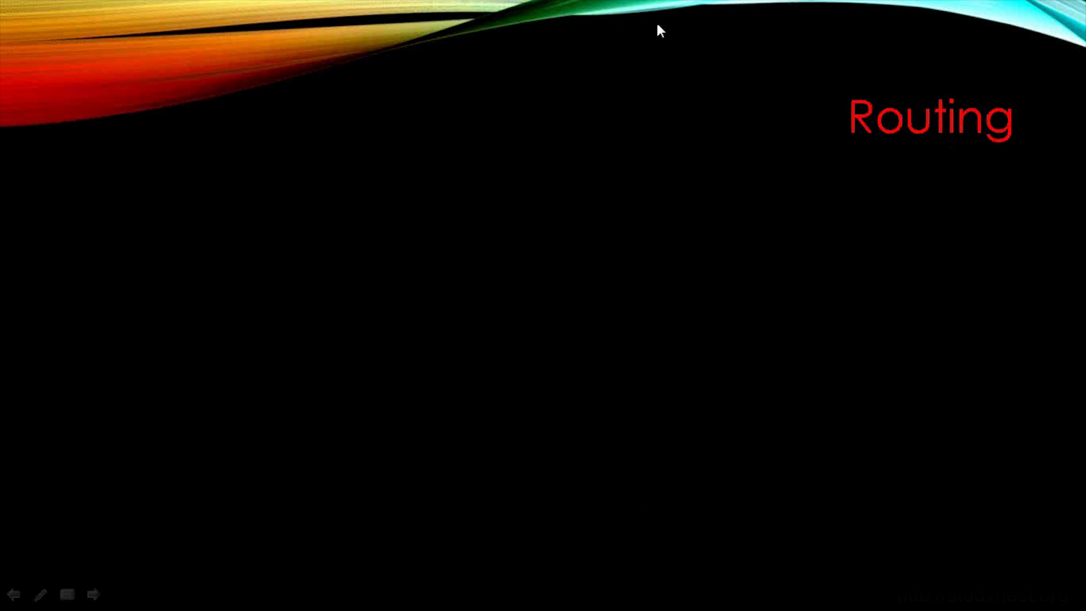
left_click(658, 27)
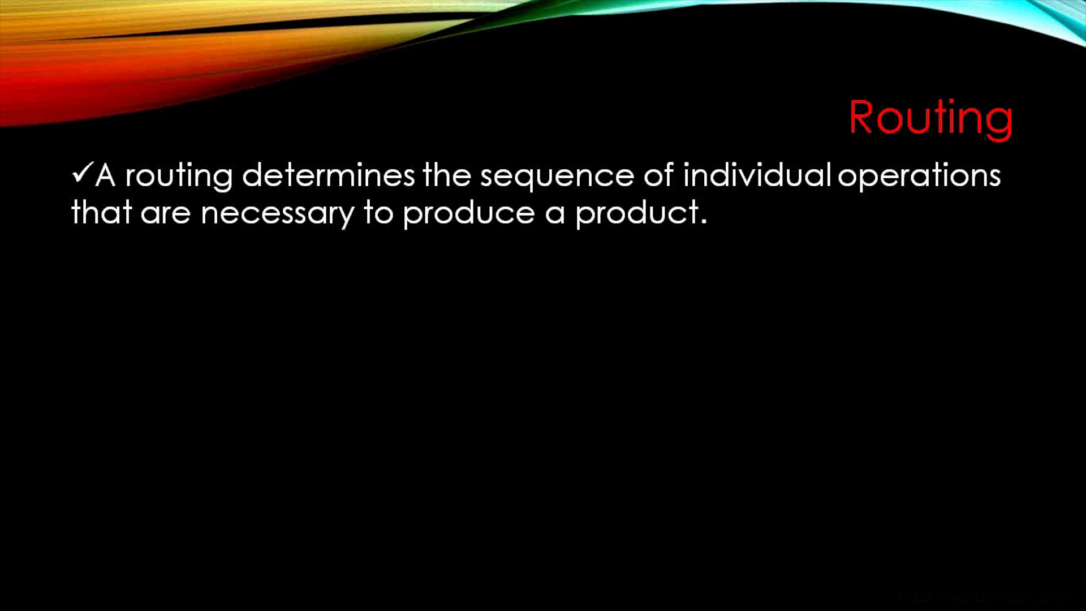
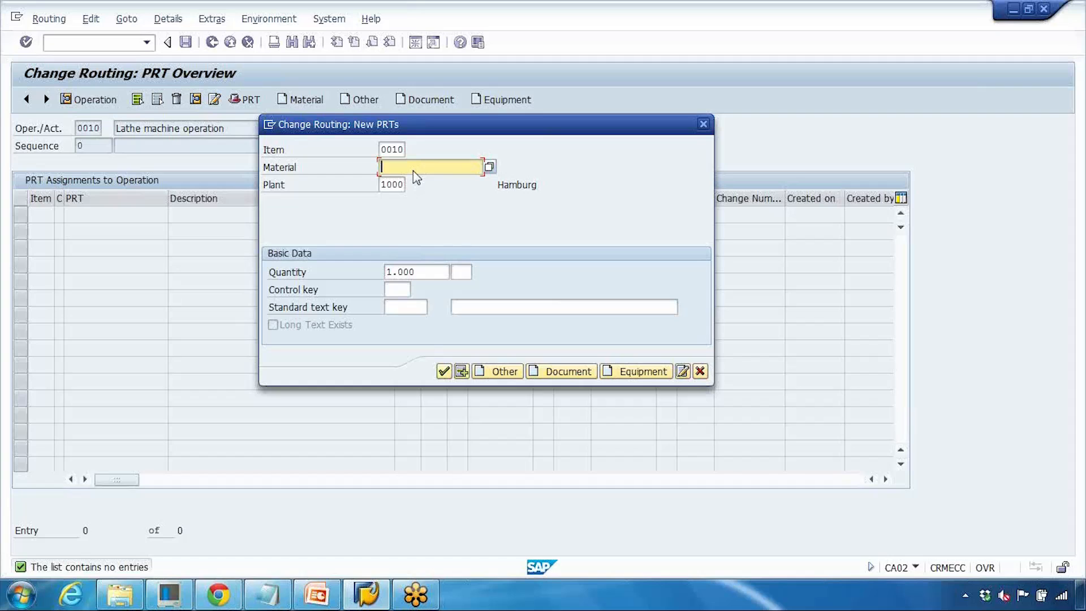
- Start a new document PRT for operation 0010 and search documents whose description matches "assembly*"
left_click(544, 374)
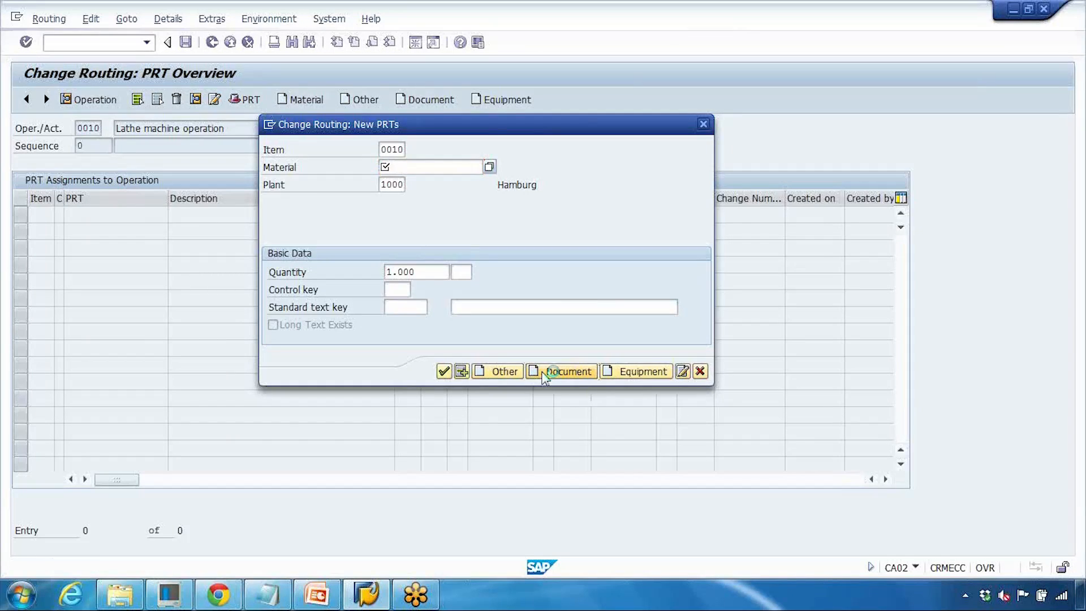
left_click(426, 168)
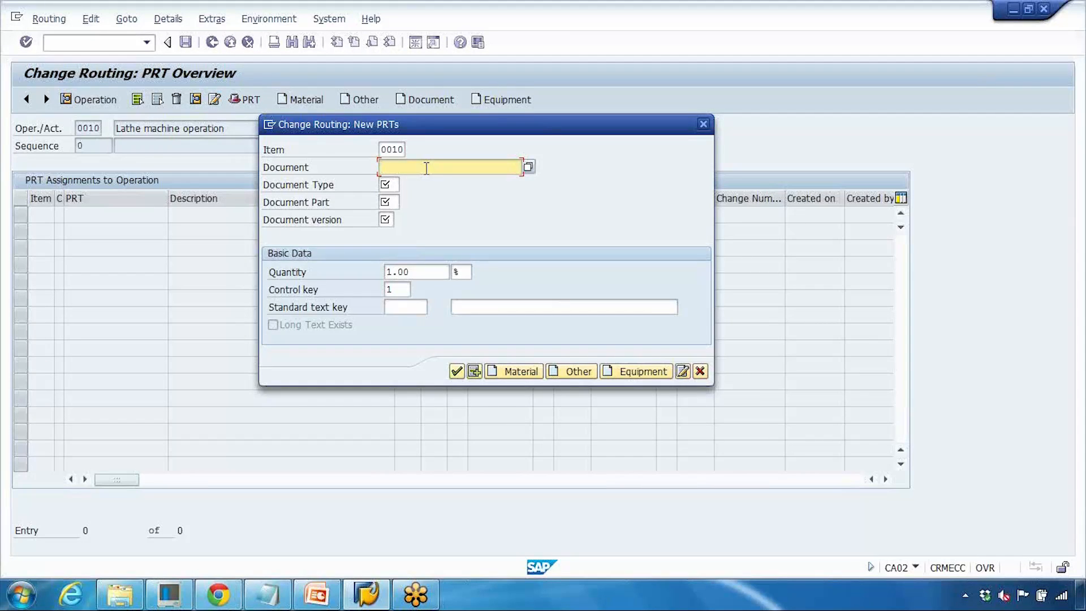
left_click(528, 167)
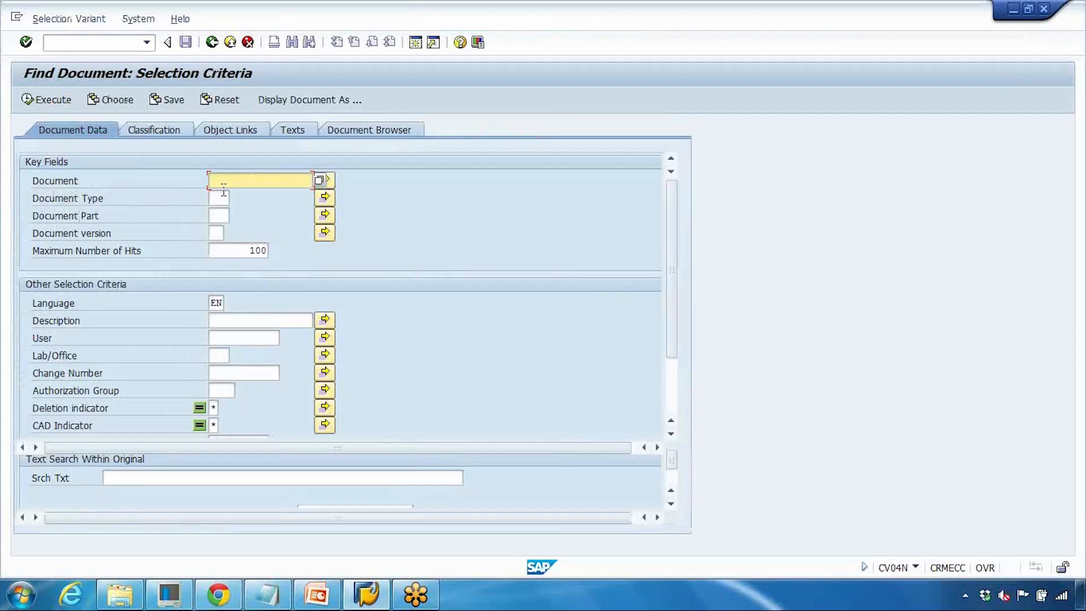
left_click(240, 316)
type("assembly*")
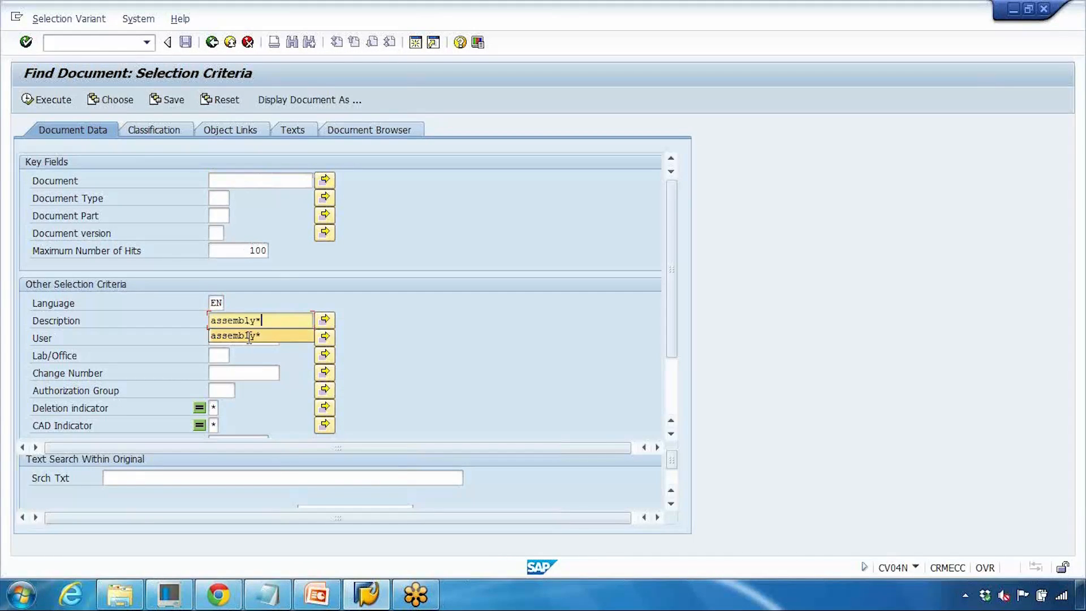
left_click(249, 337)
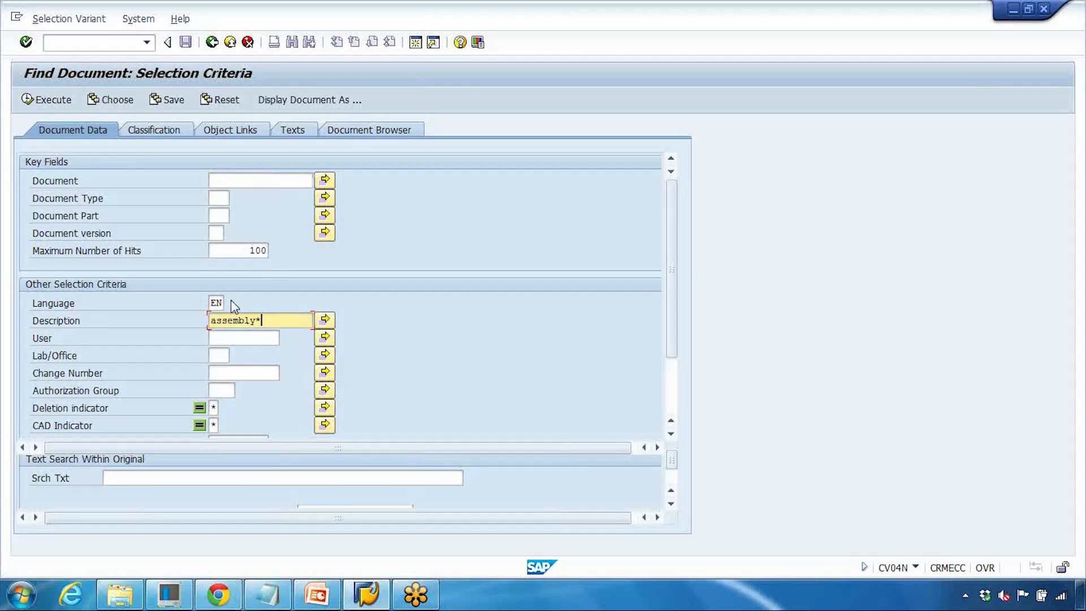
left_click(35, 102)
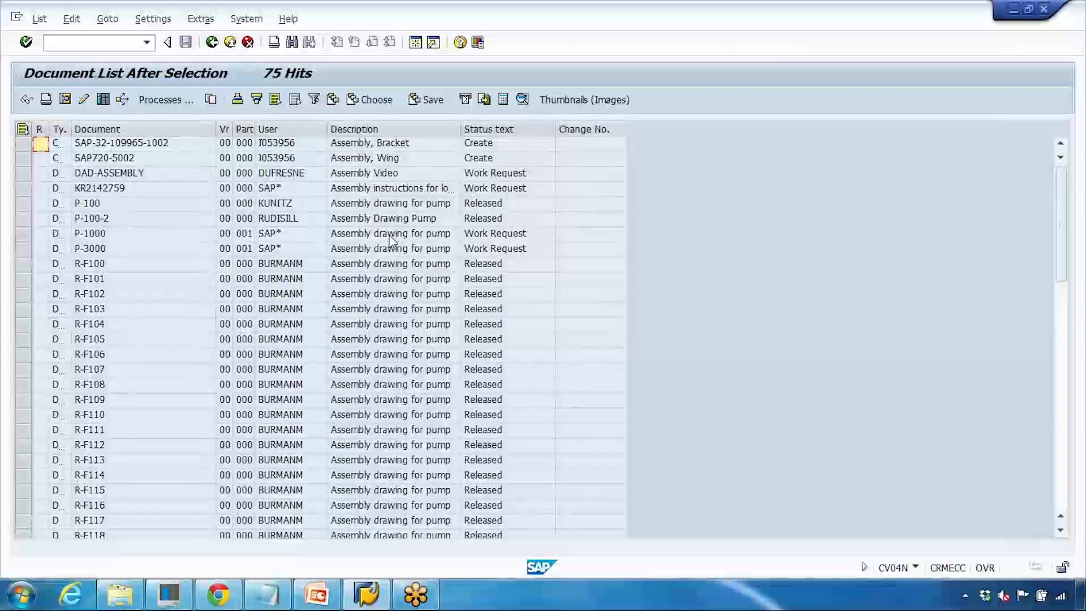
- Pick document P-1000 (Assembly drawing for pump) from the hit list and confirm it as the operation's PRT
left_click(365, 235)
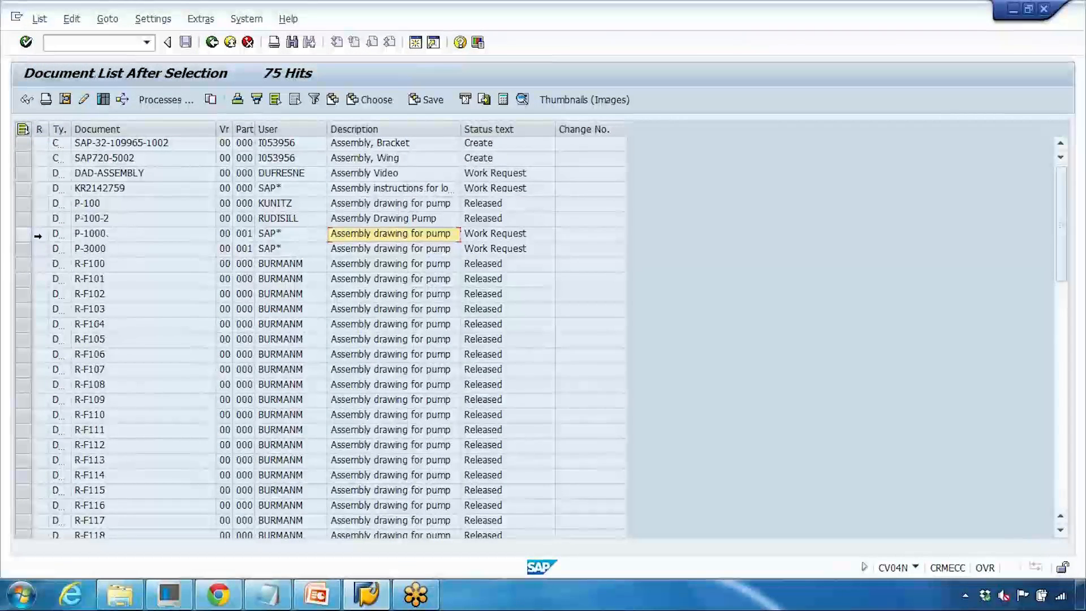
left_click(29, 234)
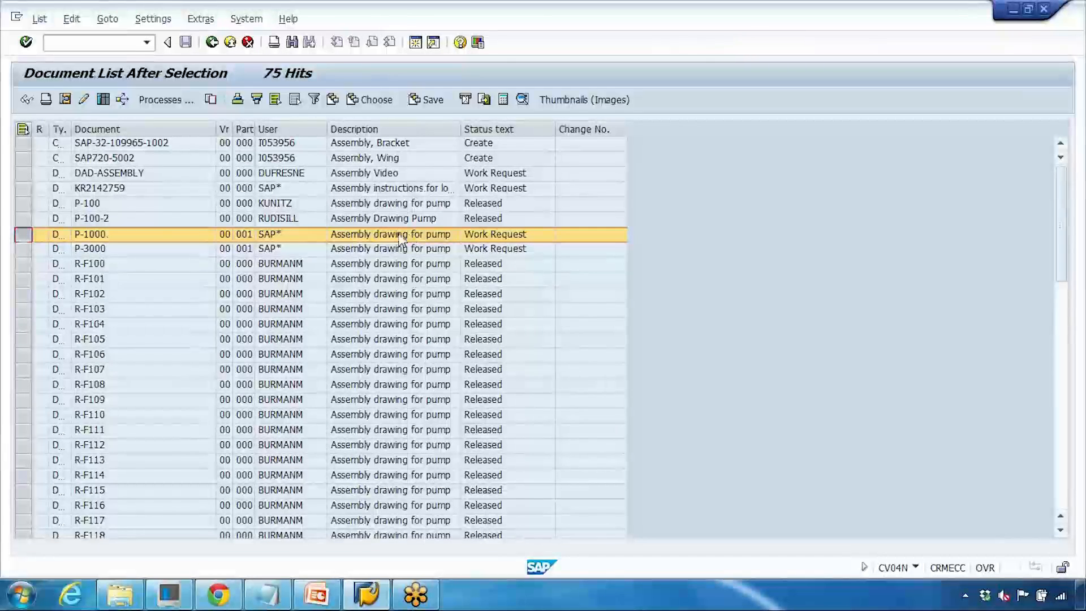
double_click(78, 236)
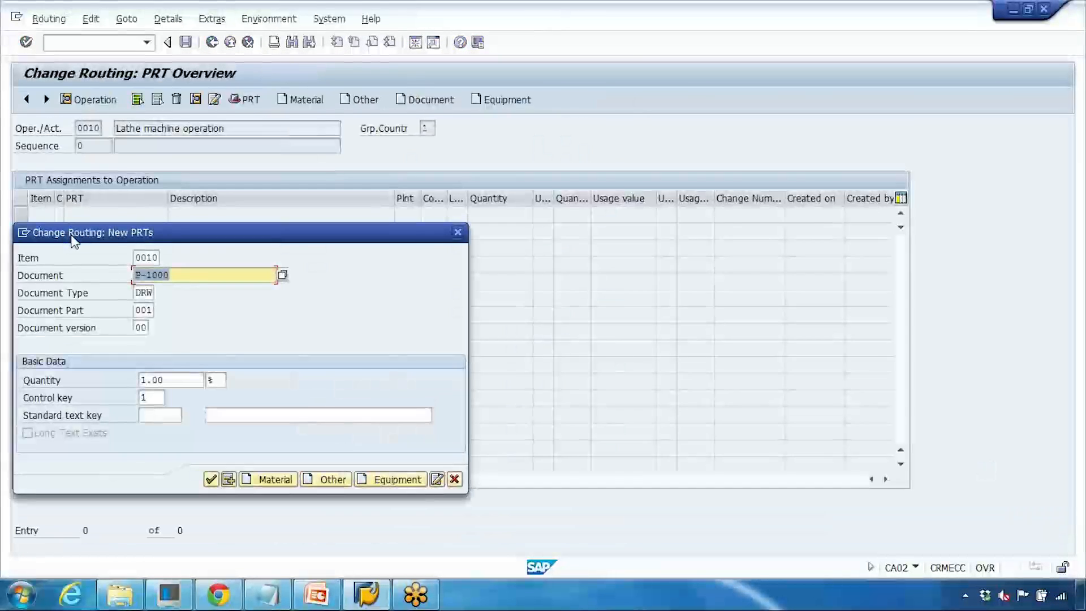
left_click_drag(178, 270, 120, 274)
left_click_drag(198, 379, 117, 378)
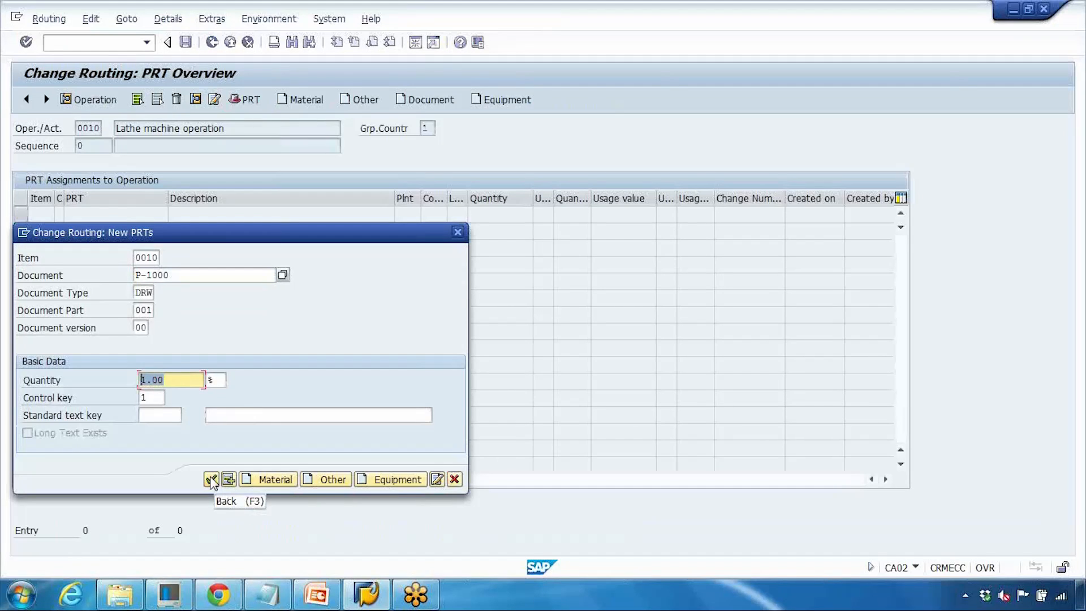
left_click(211, 480)
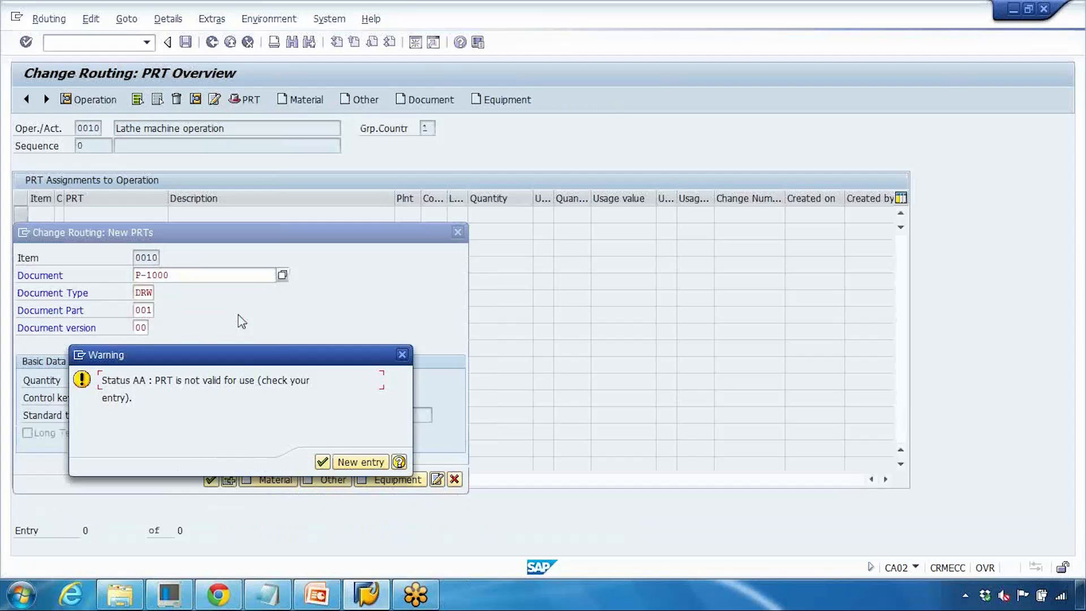
left_click(322, 463)
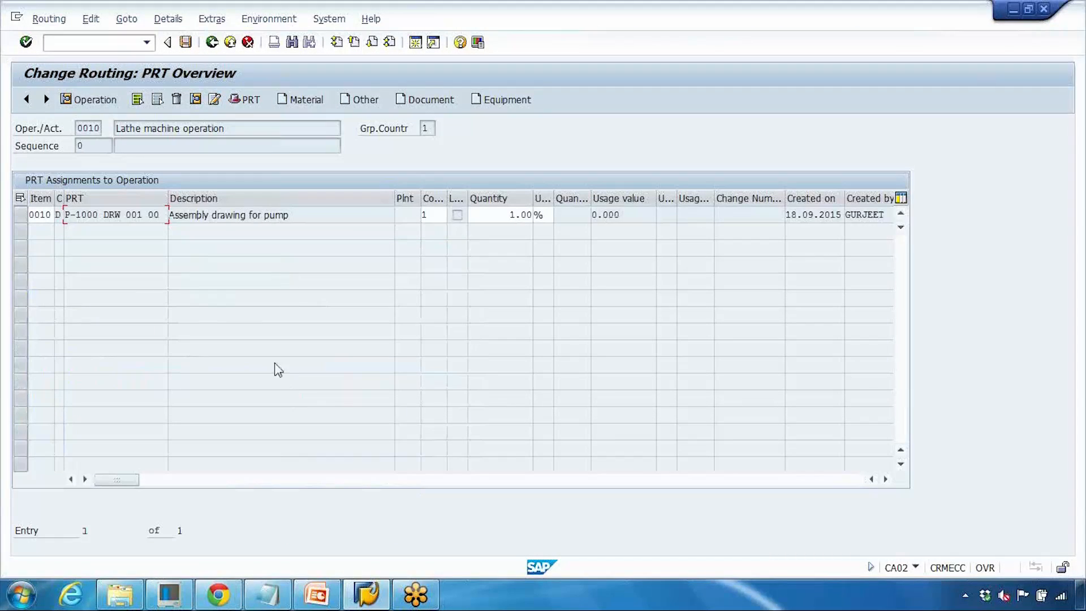
- Add a miscellaneous PRT to operation 0010, choosing QM001 Micrometer ratchet stop 25 - 50 mm from the PRT search
left_click_drag(300, 219, 197, 213)
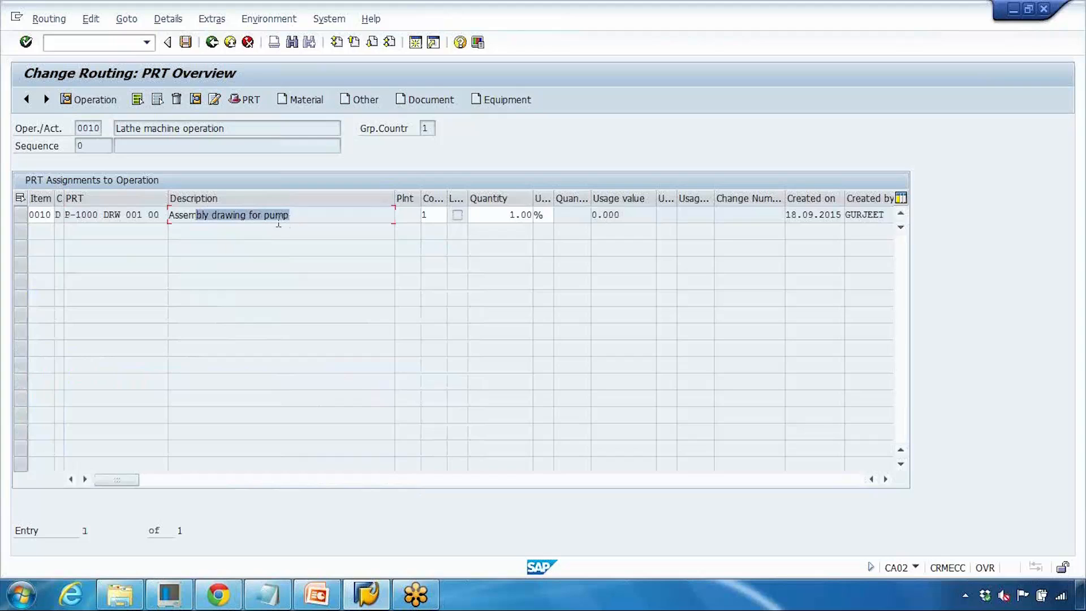
left_click_drag(84, 129, 238, 129)
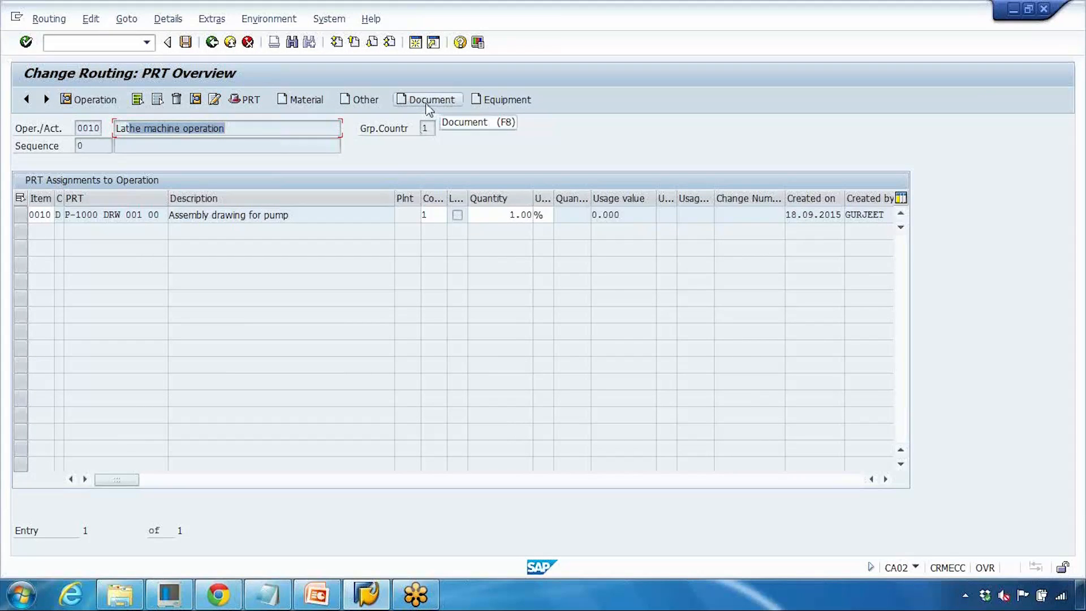
left_click(367, 101)
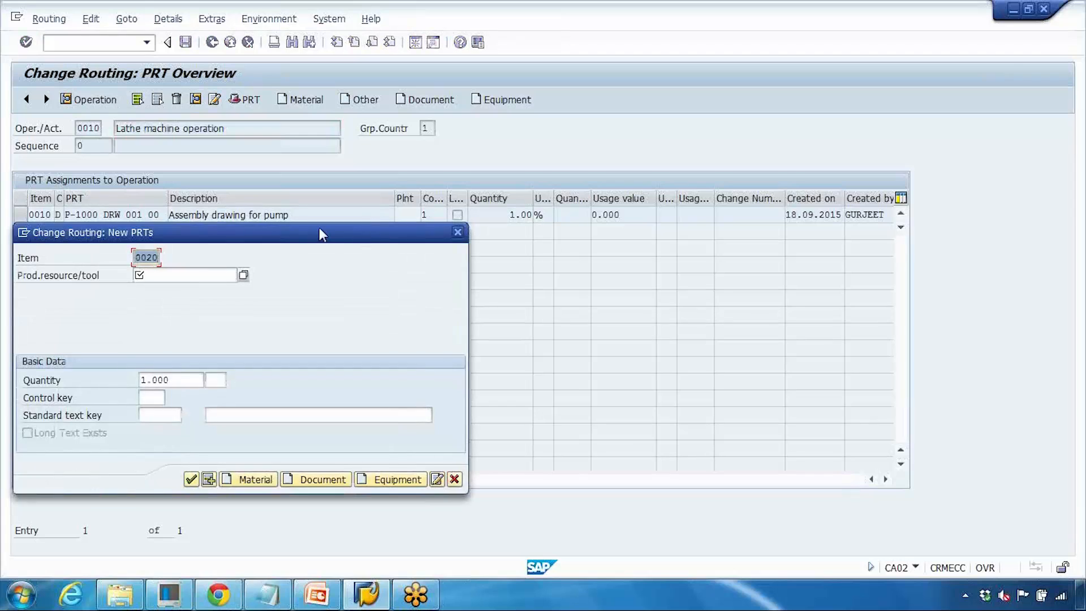
left_click_drag(342, 229, 435, 170)
left_click(268, 213)
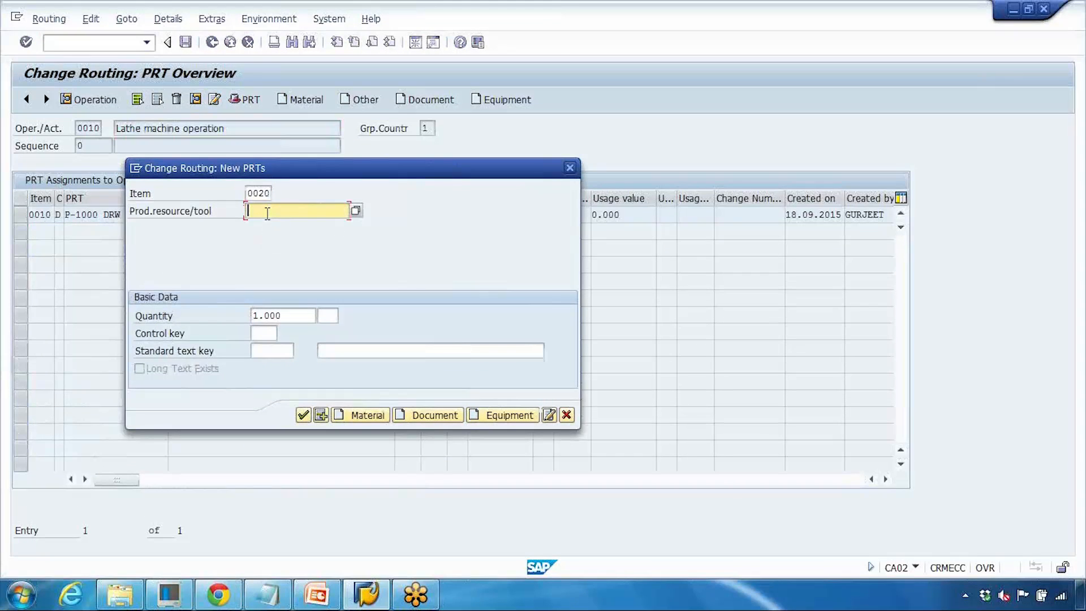
left_click(357, 212)
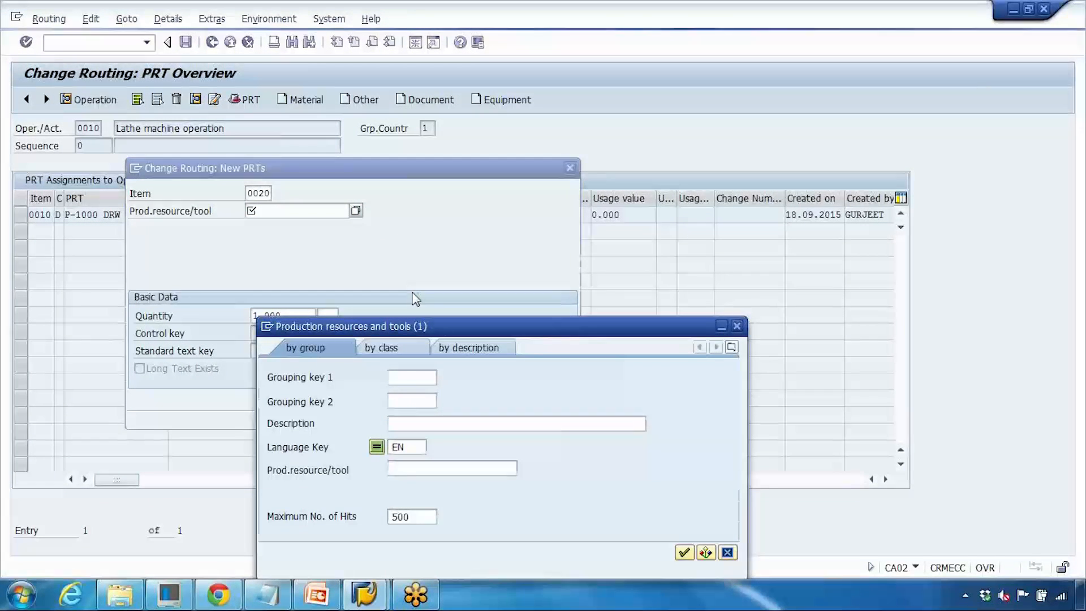
left_click_drag(444, 320, 456, 177)
left_click(677, 379)
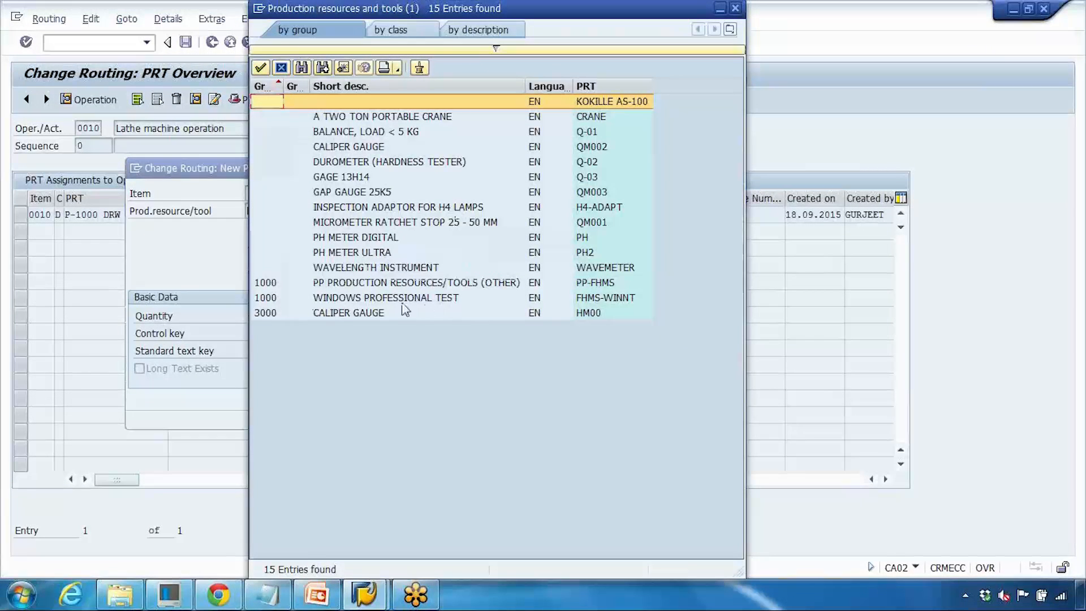
left_click(385, 221)
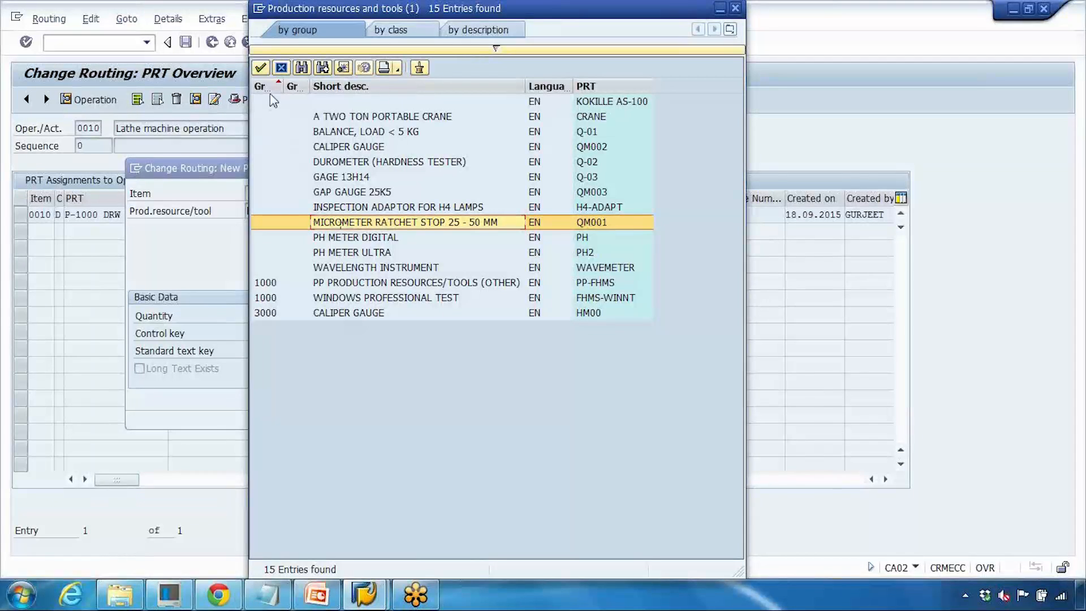
left_click(261, 69)
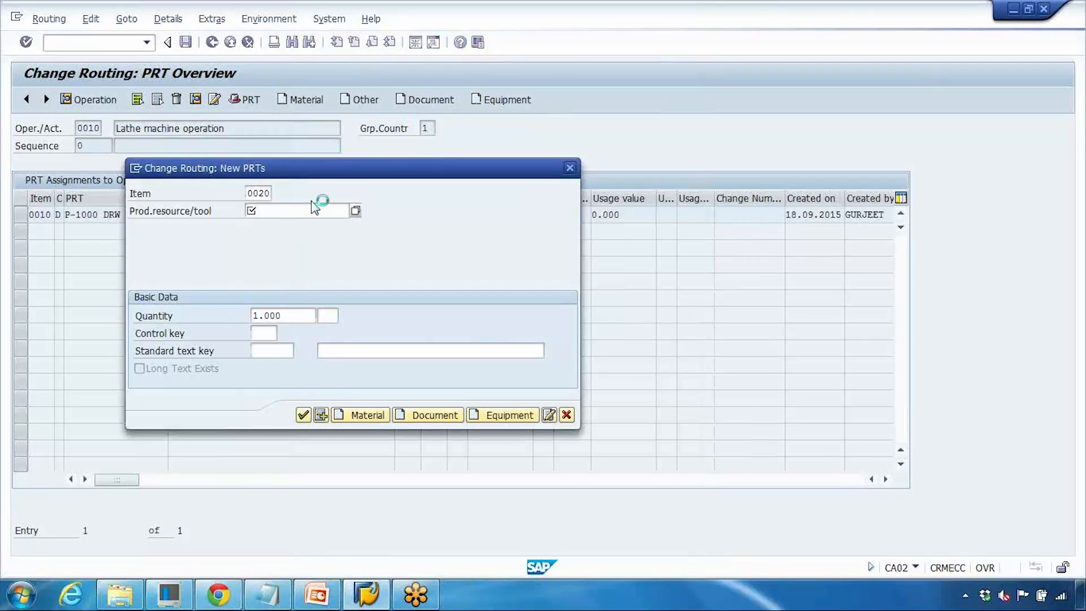
- Set the new PRT's control key to 1 (All functions) and confirm the PRT assignment
left_click(303, 416)
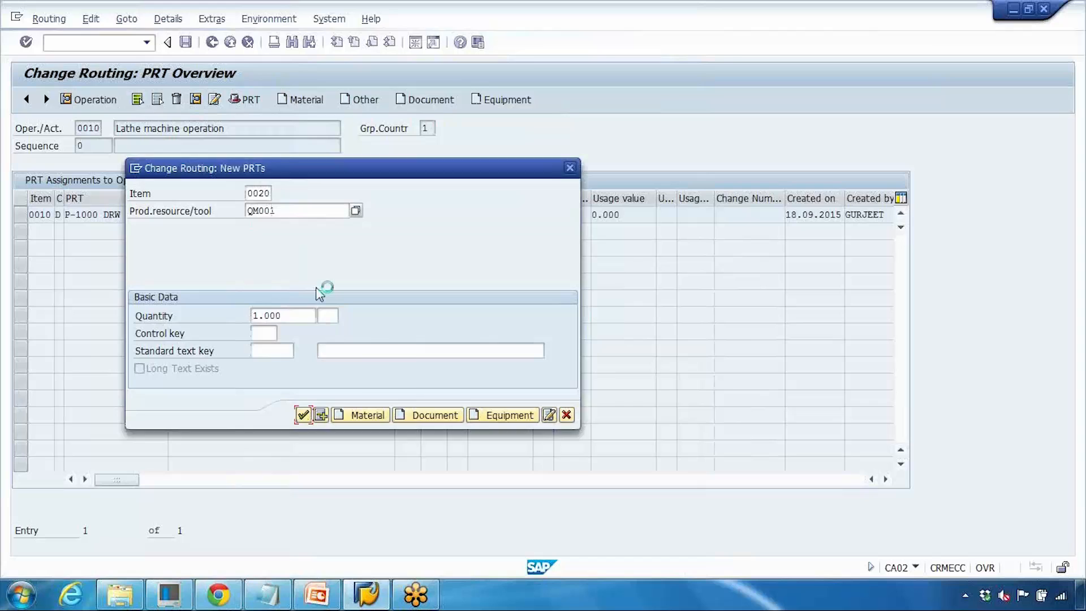
left_click(382, 445)
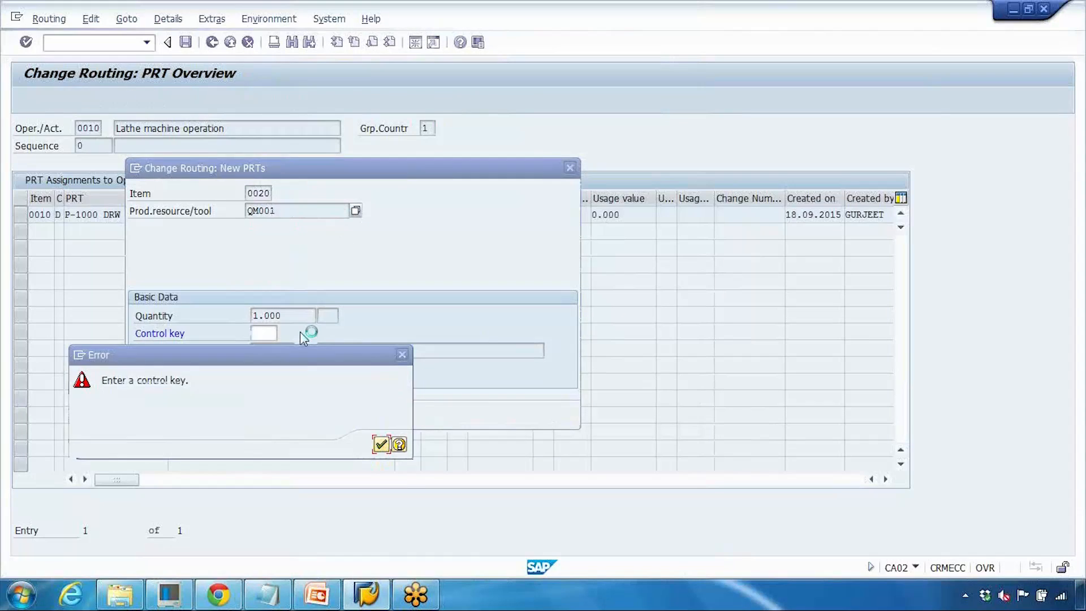
type("pp01")
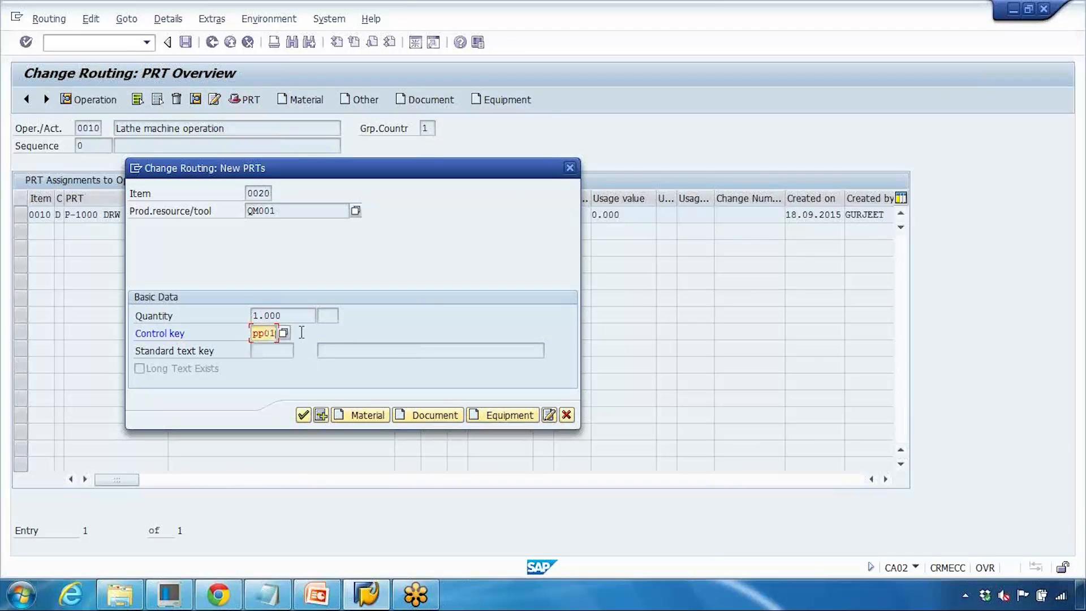
left_click(304, 416)
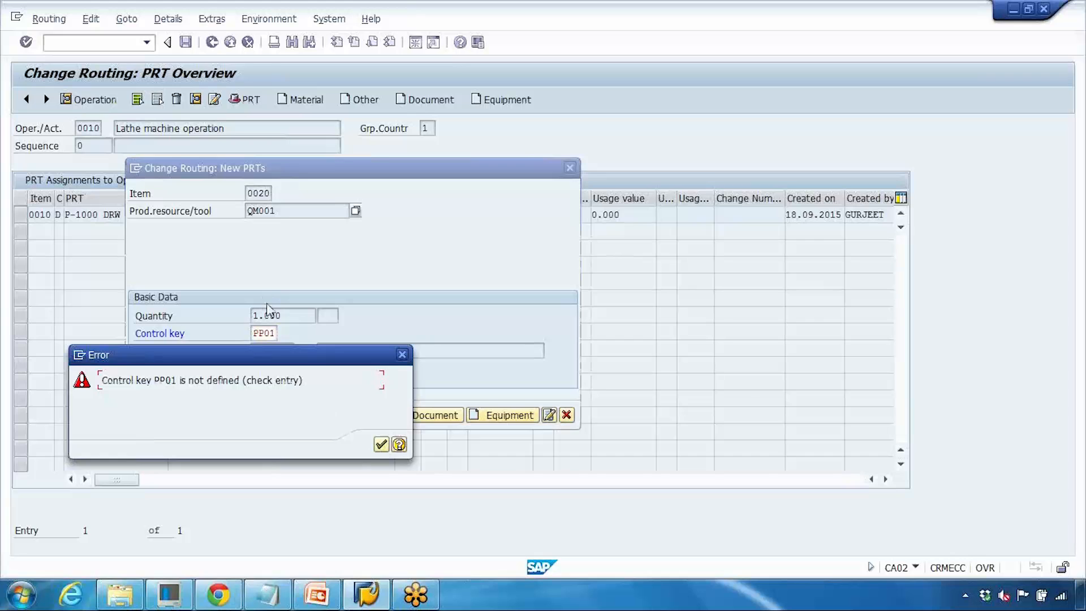
left_click(381, 444)
key("BackSpace")
left_click(283, 333)
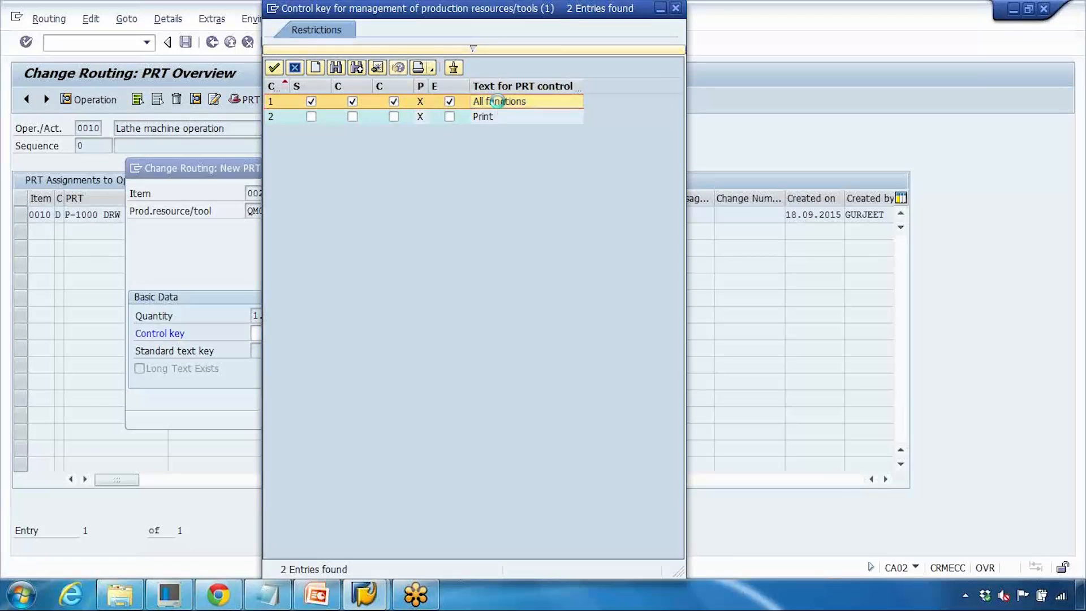
double_click(485, 101)
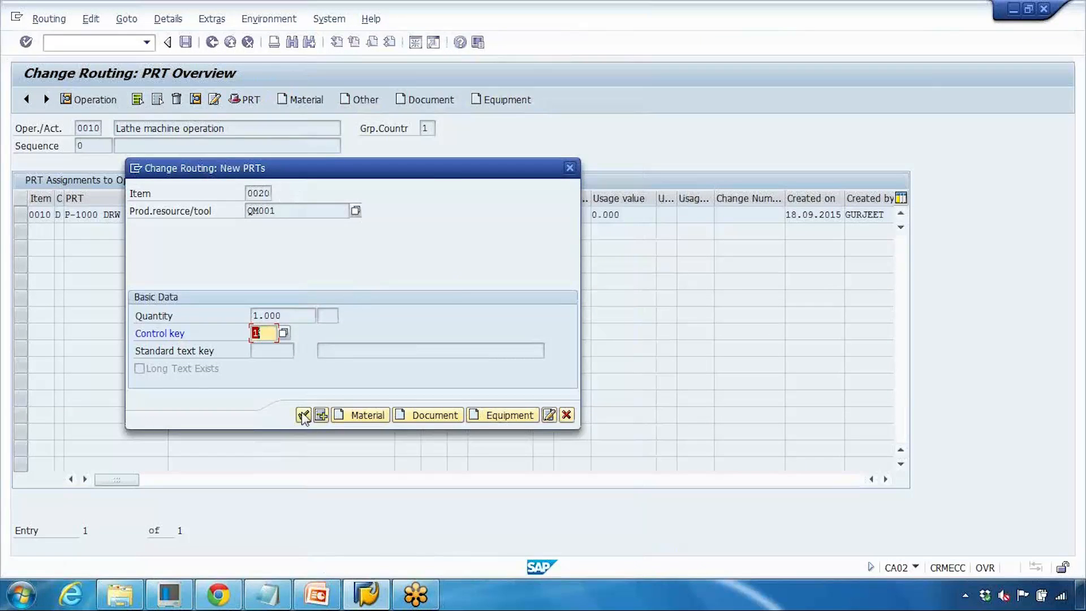
key("Return")
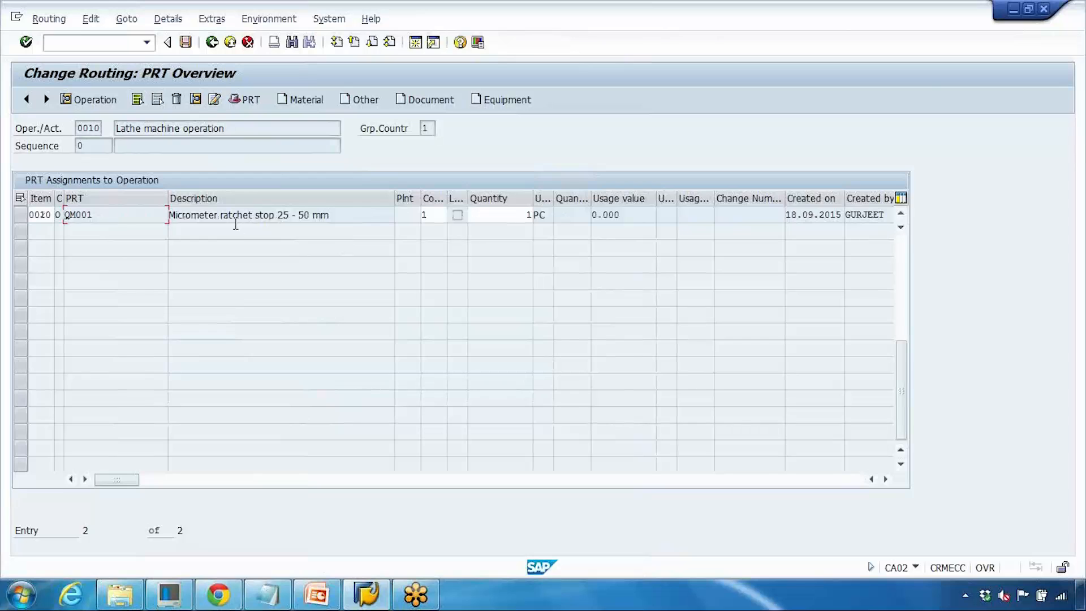
- Review the PRT assignments of operation 0010, checking them again from the operation overview
scroll(121, 220, "up", 1)
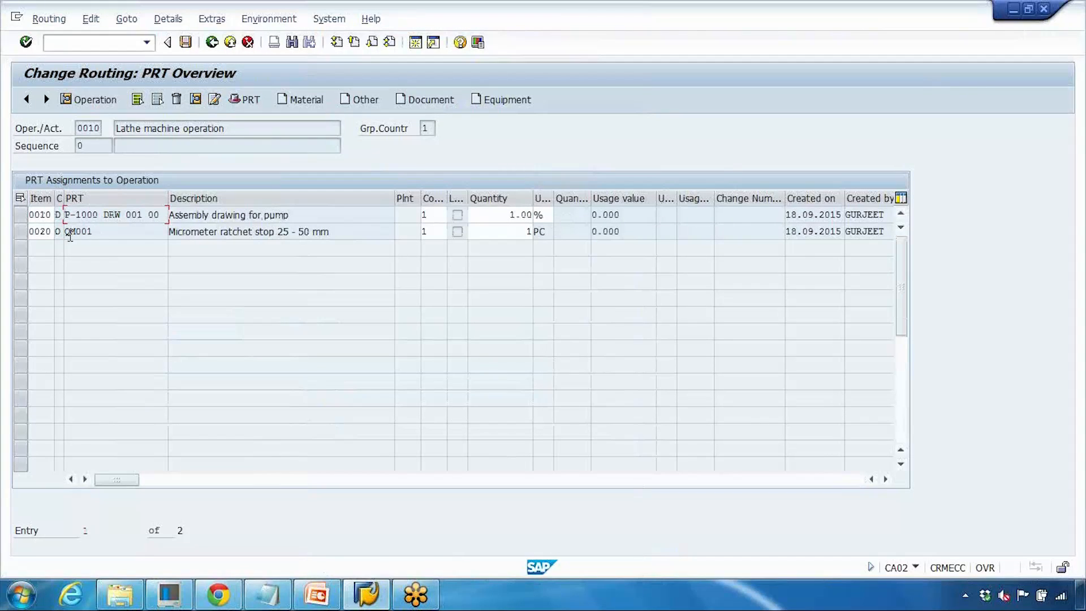
left_click_drag(199, 238, 326, 239)
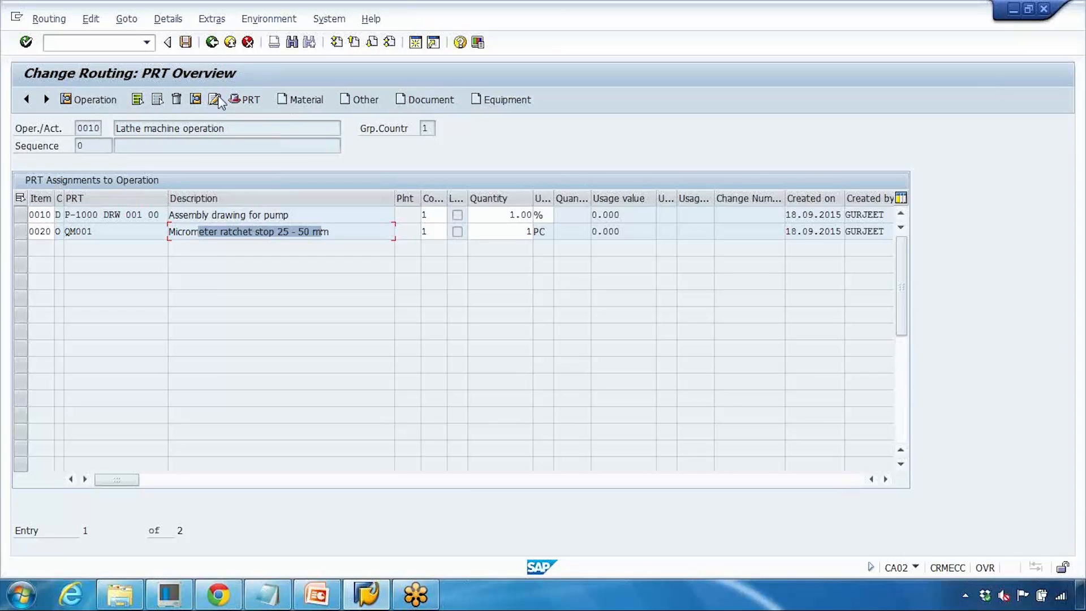
left_click(212, 46)
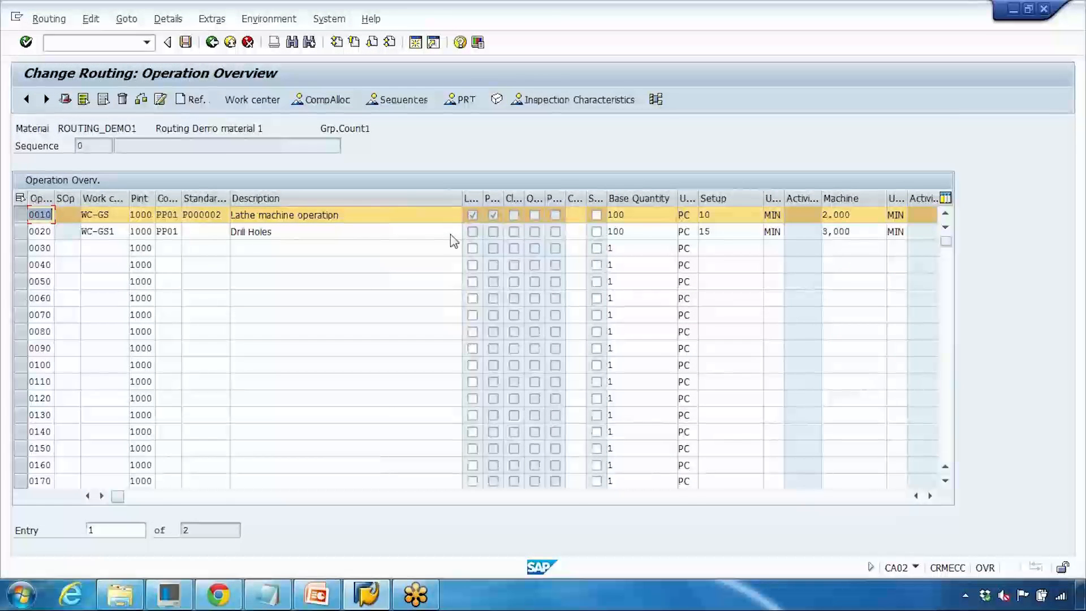
left_click(493, 215)
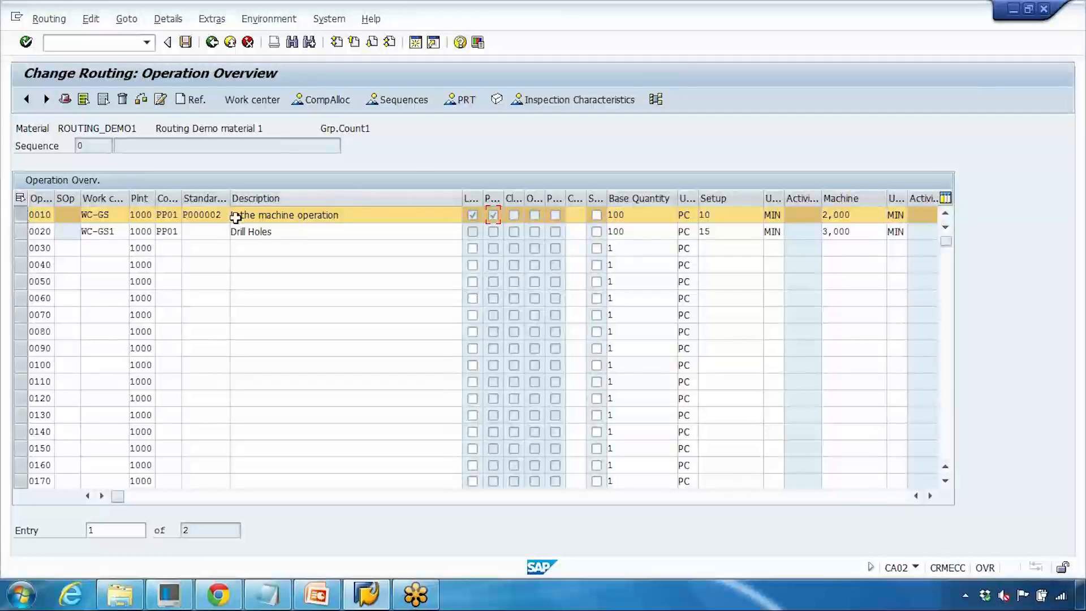
left_click(465, 105)
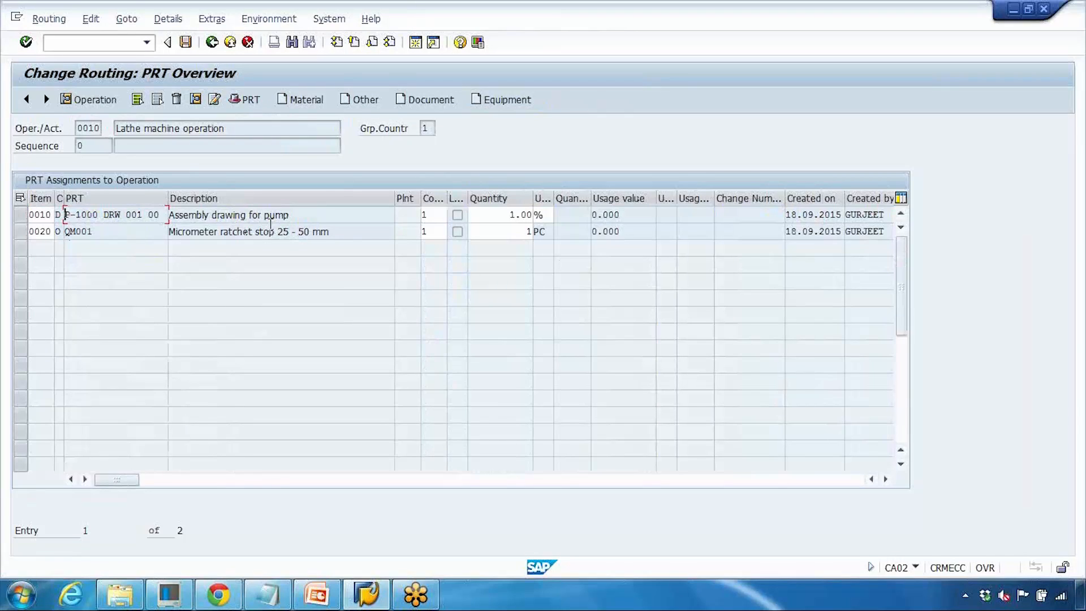
left_click(211, 42)
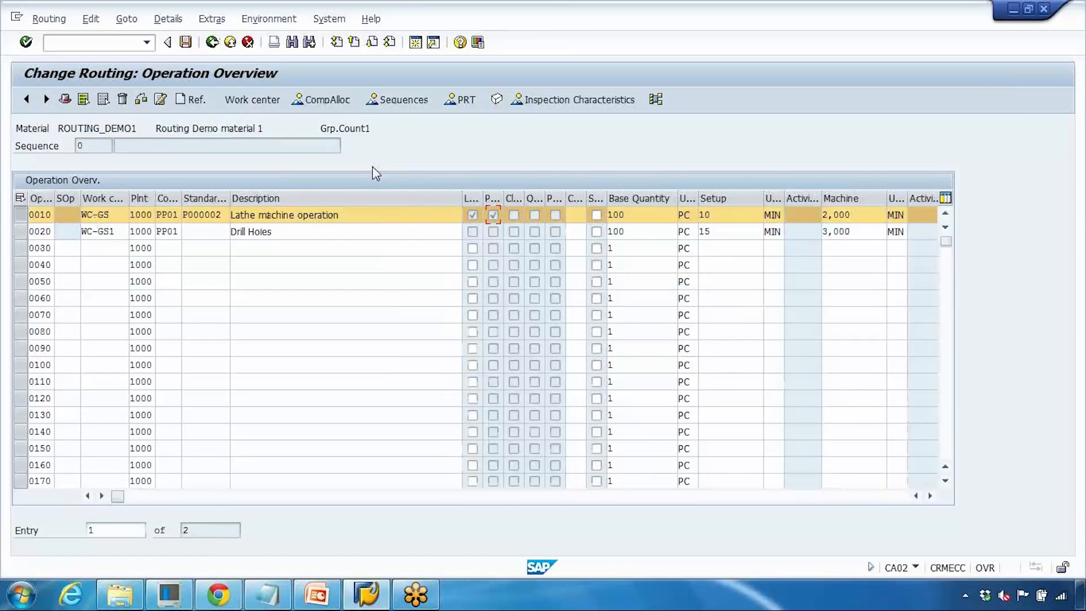
- Try adding an inspection characteristic to operation 0010 with preset control key 1000 (Alternative, summary)
left_click(591, 102)
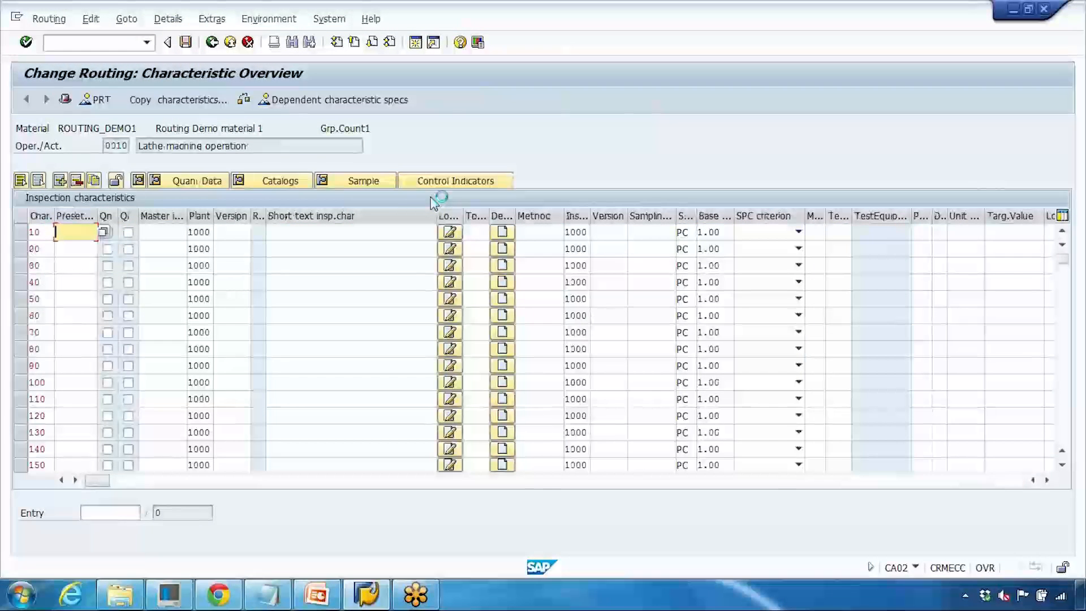
left_click(111, 250)
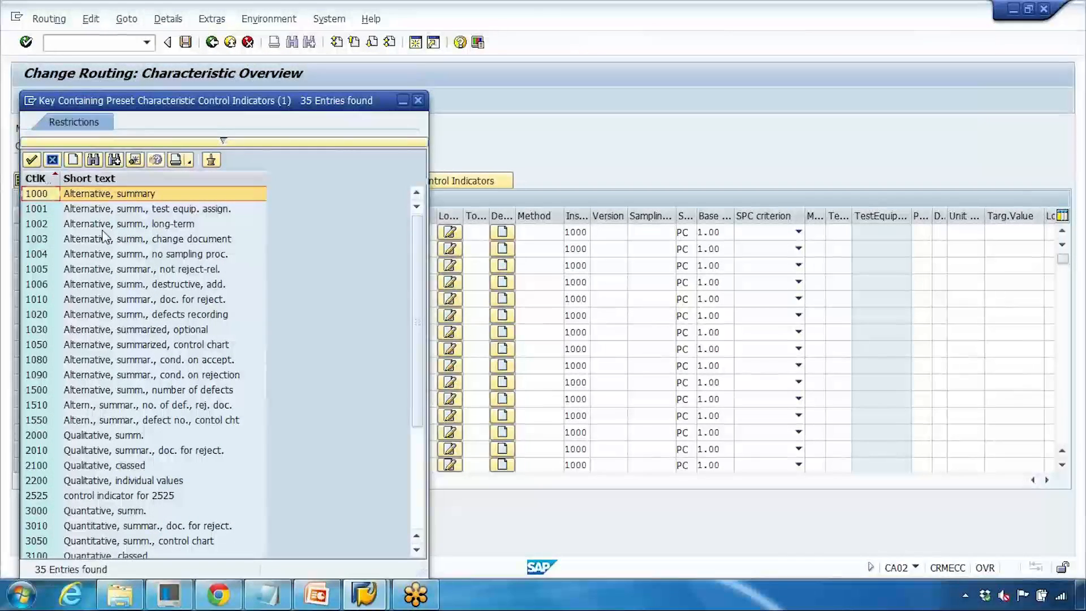
scroll(105, 236, "down", 4)
scroll(184, 305, "up", 4)
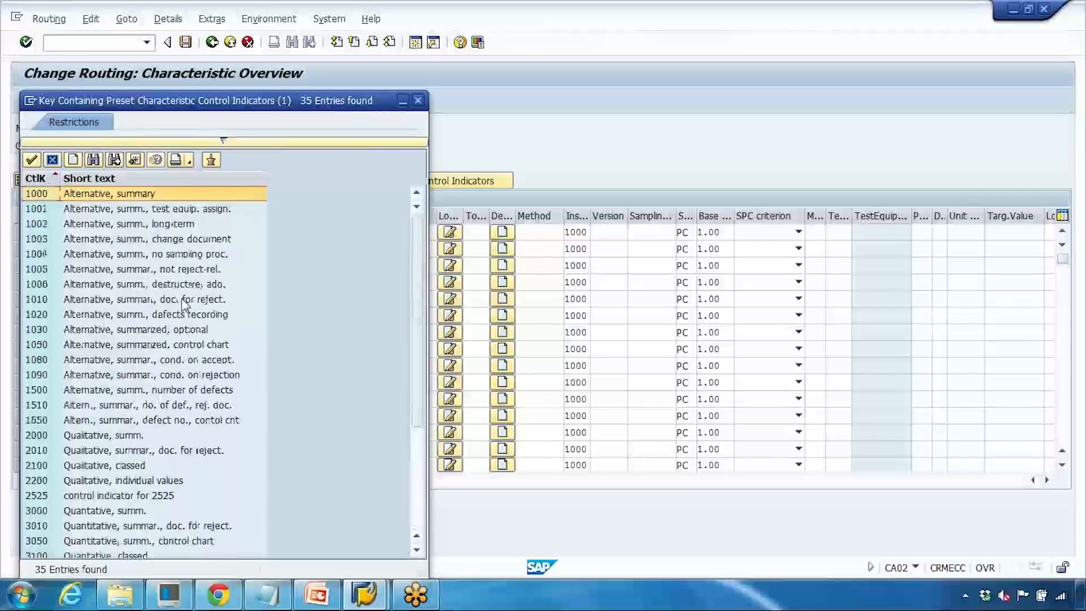
double_click(150, 195)
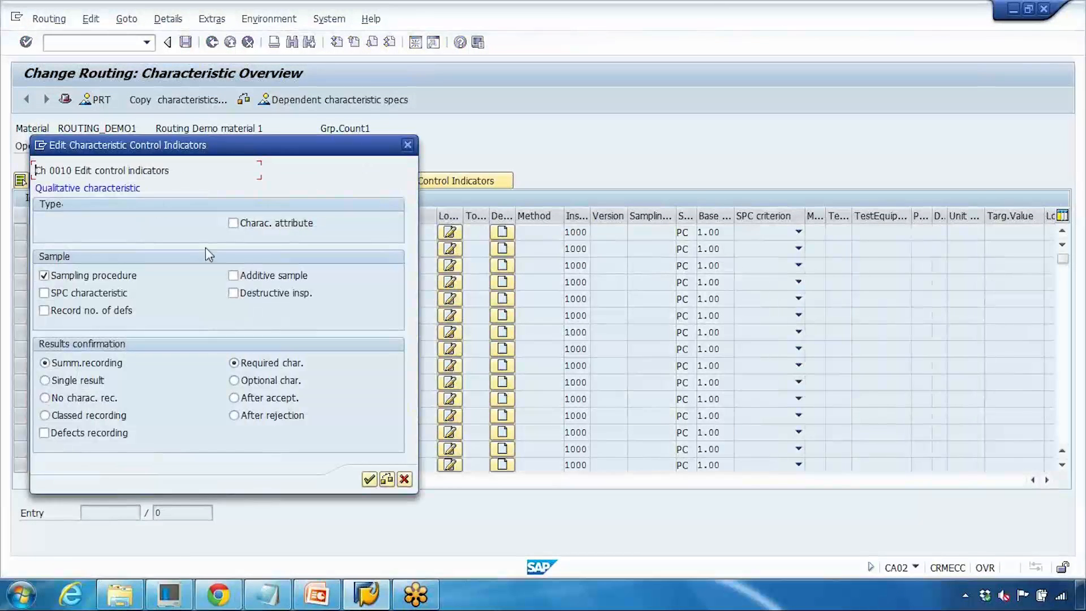
left_click(369, 479)
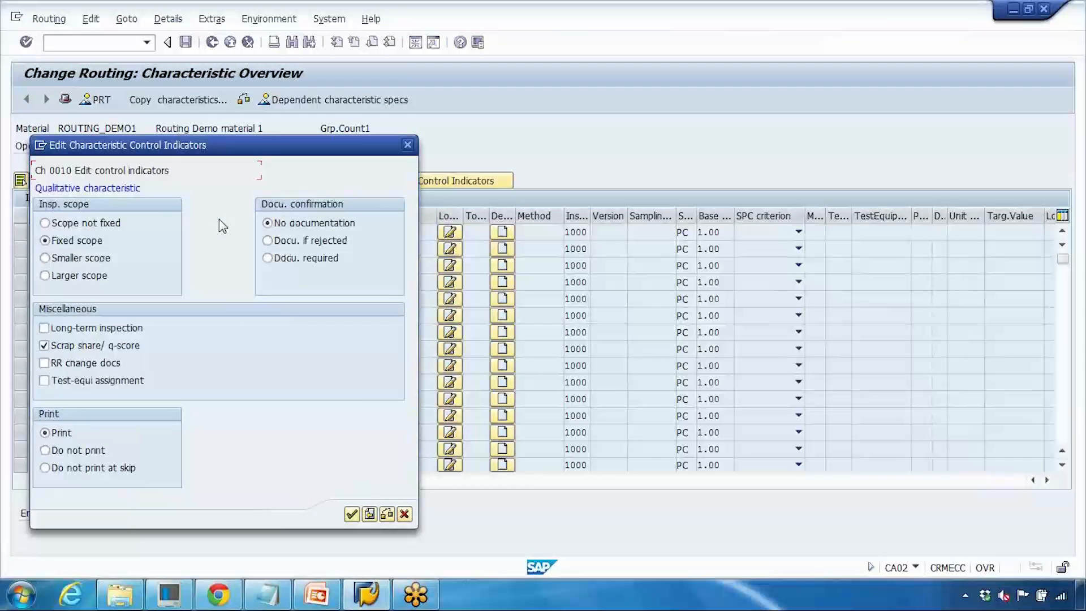
left_click(351, 514)
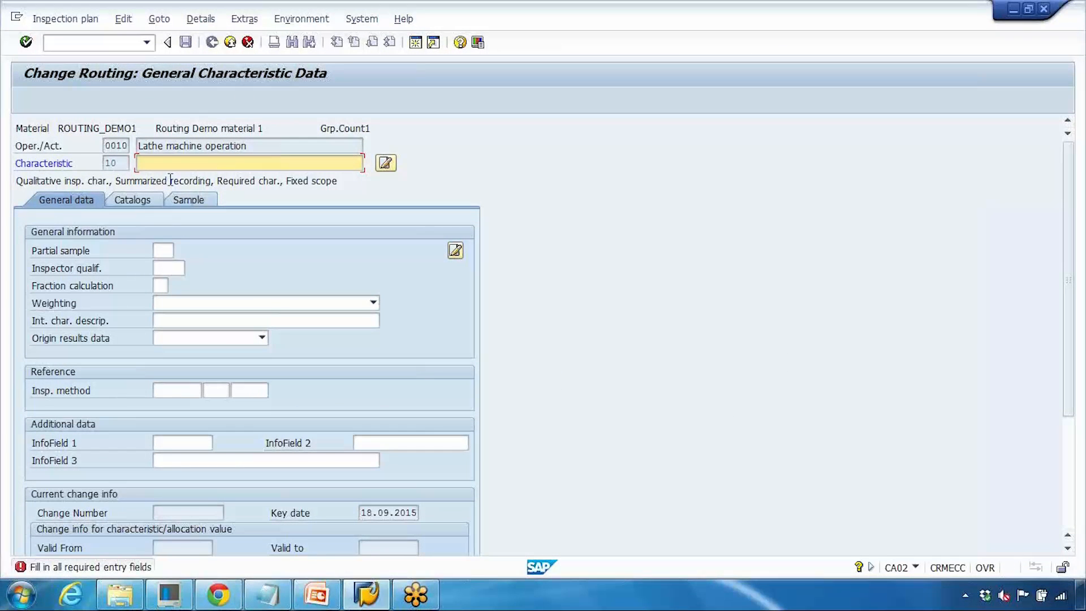
- Exit the routing, discarding the unfinished characteristic processing
left_click(230, 42)
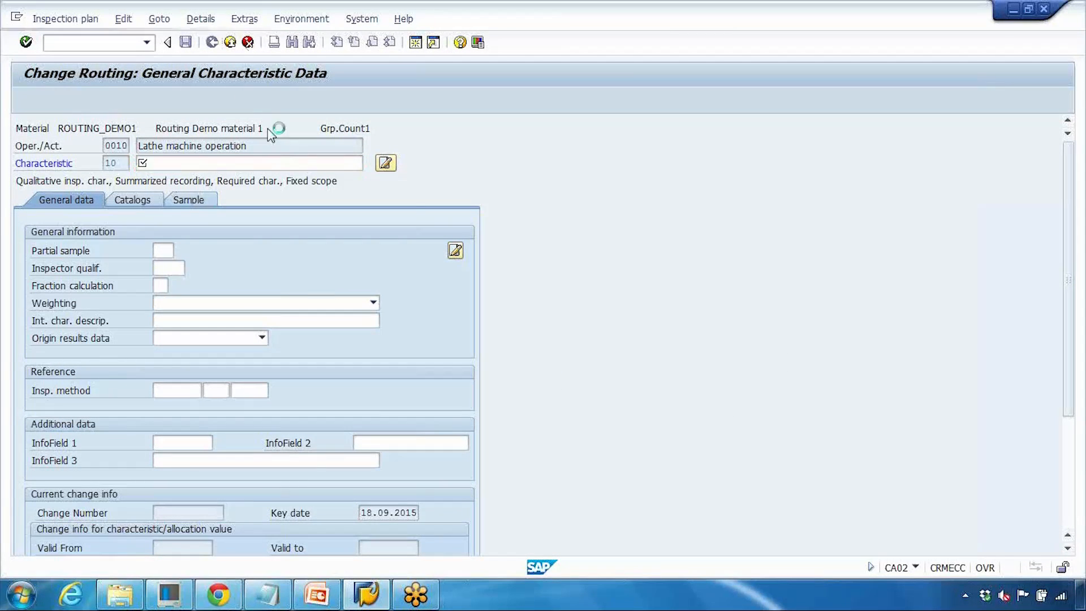
left_click(242, 292)
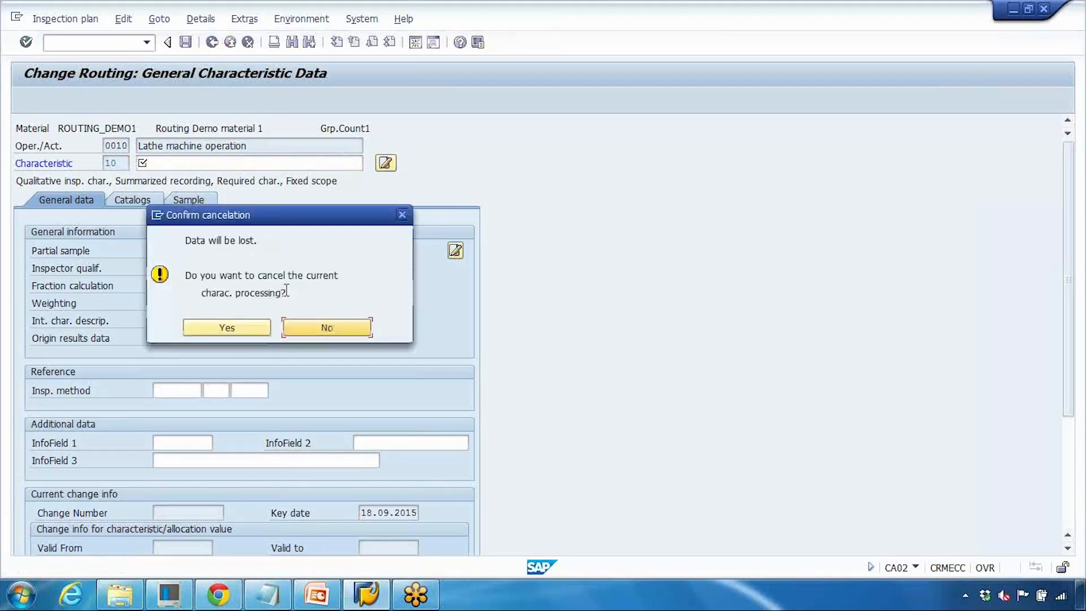
left_click(264, 329)
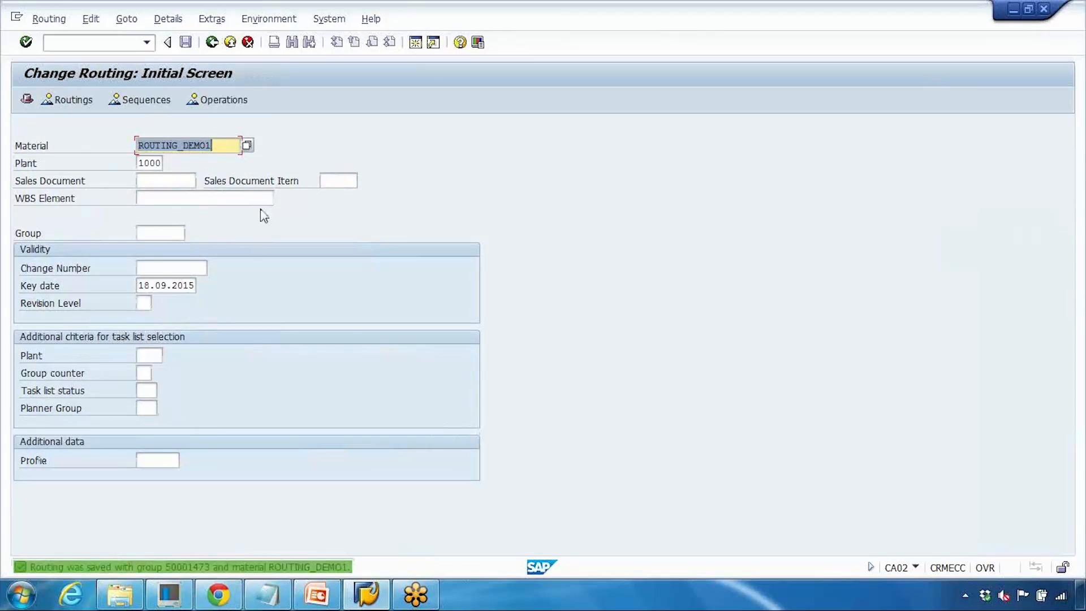
- Reopen the routing for ROUTING_DEMO1 and review the PRT assignments of operation 0010 before leaving it
key("Return")
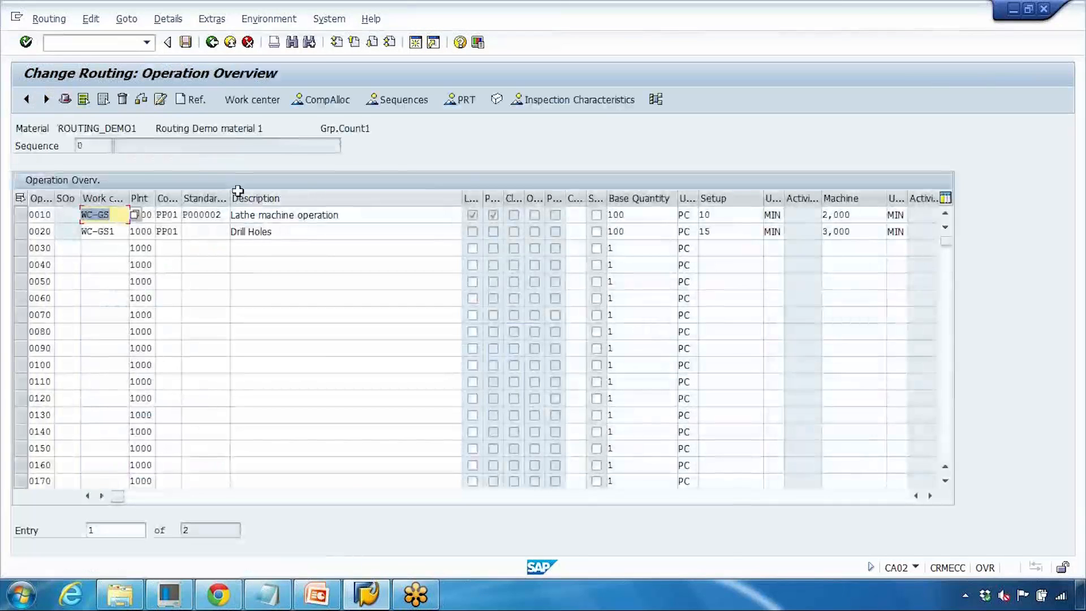
left_click(33, 216)
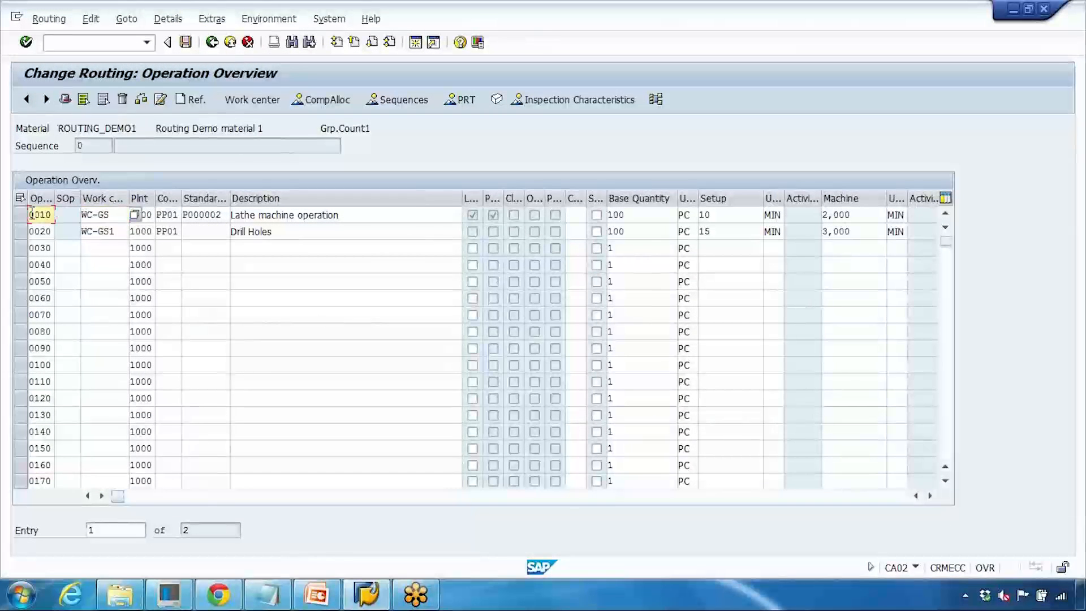
left_click(21, 216)
left_click(459, 100)
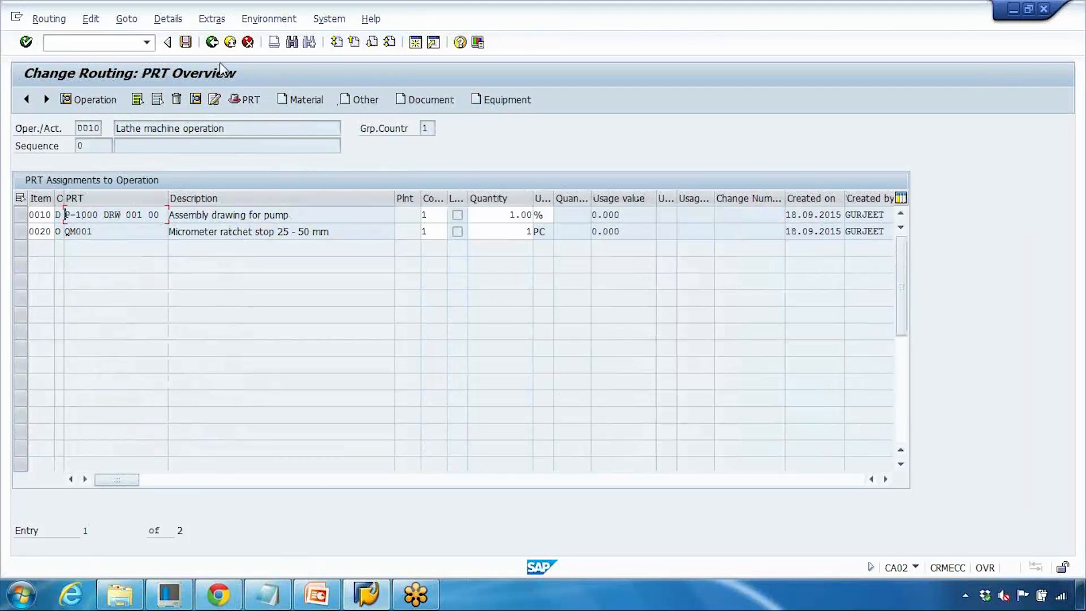
left_click(213, 44)
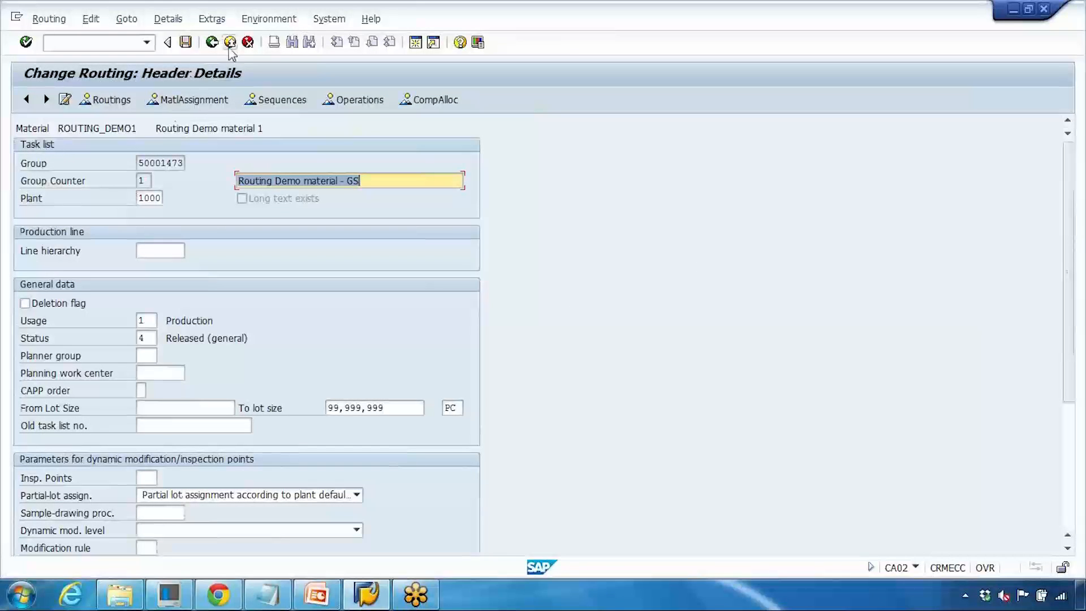
left_click(229, 45)
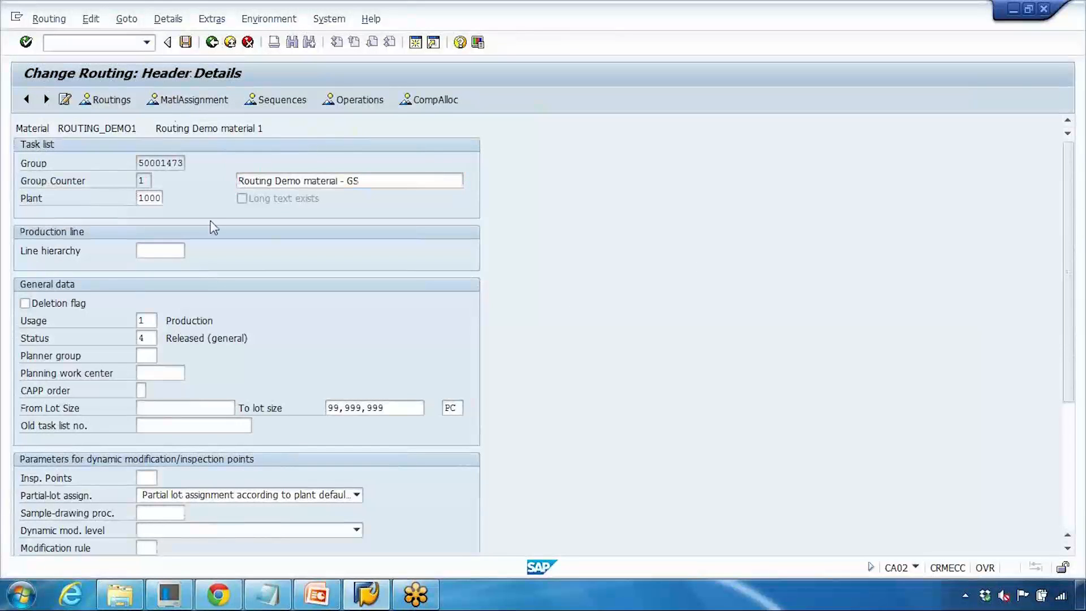
scroll(172, 209, "down", 3)
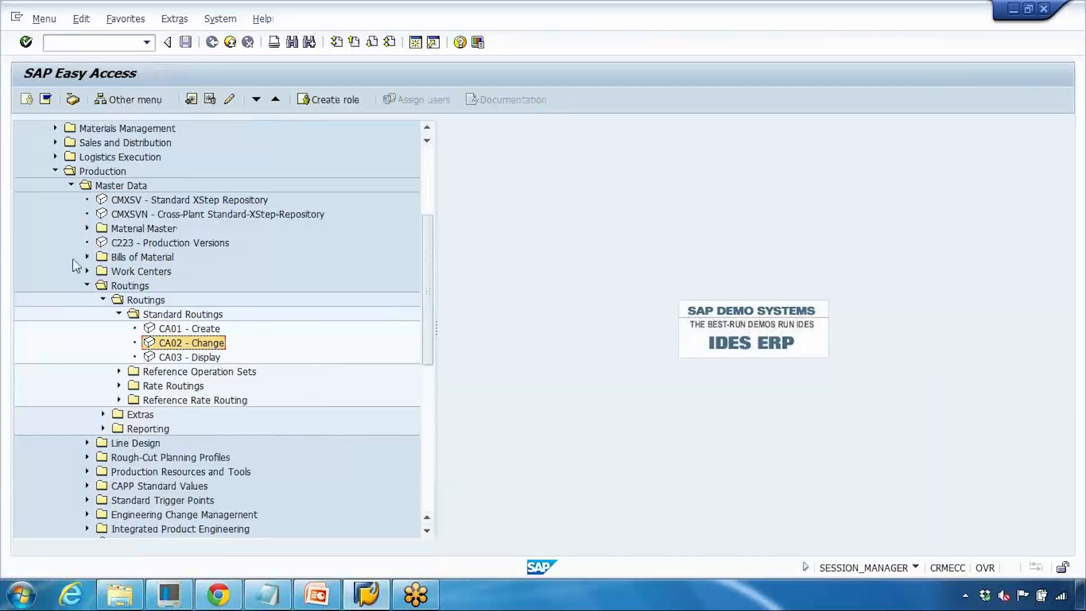
- Open CV01N Create Document from the Production Resources/Tools Document folder in the menu tree
scroll(77, 265, "down", 2)
left_click(103, 243)
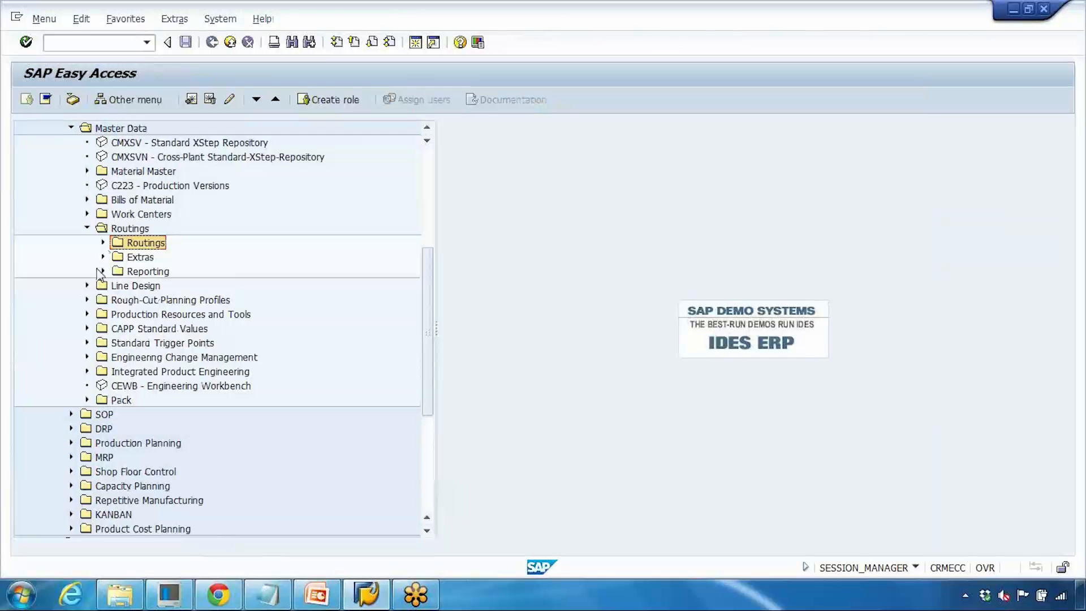
left_click(103, 258)
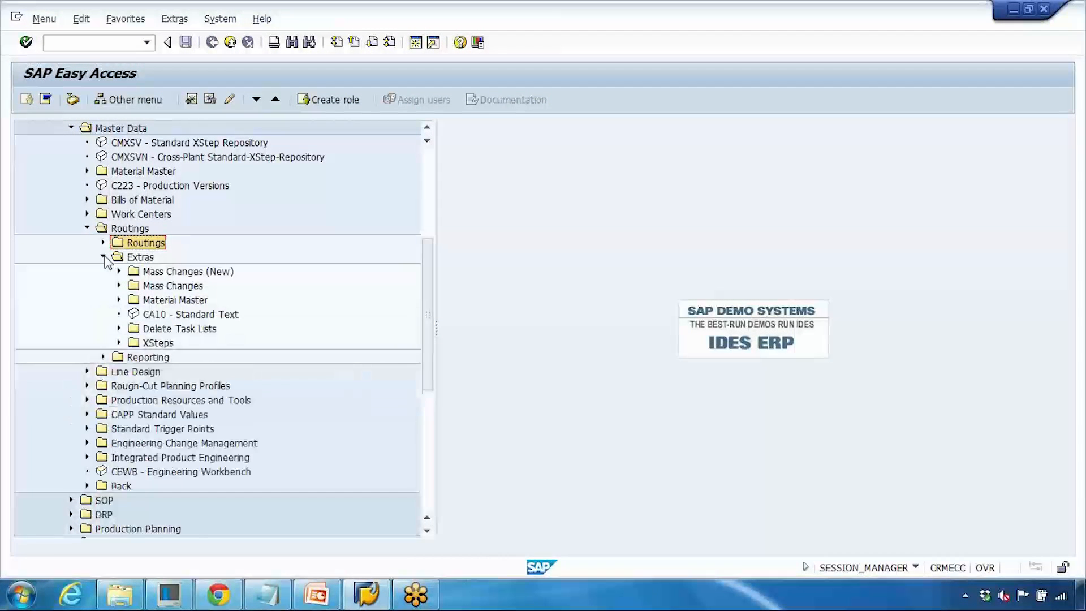
left_click(103, 257)
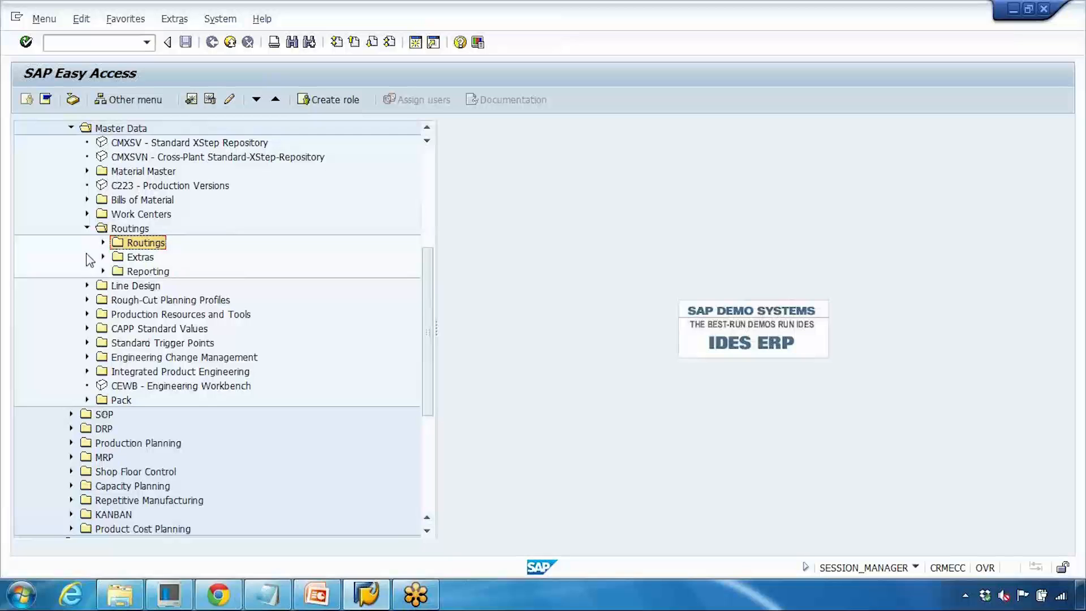
scroll(90, 259, "up", 1)
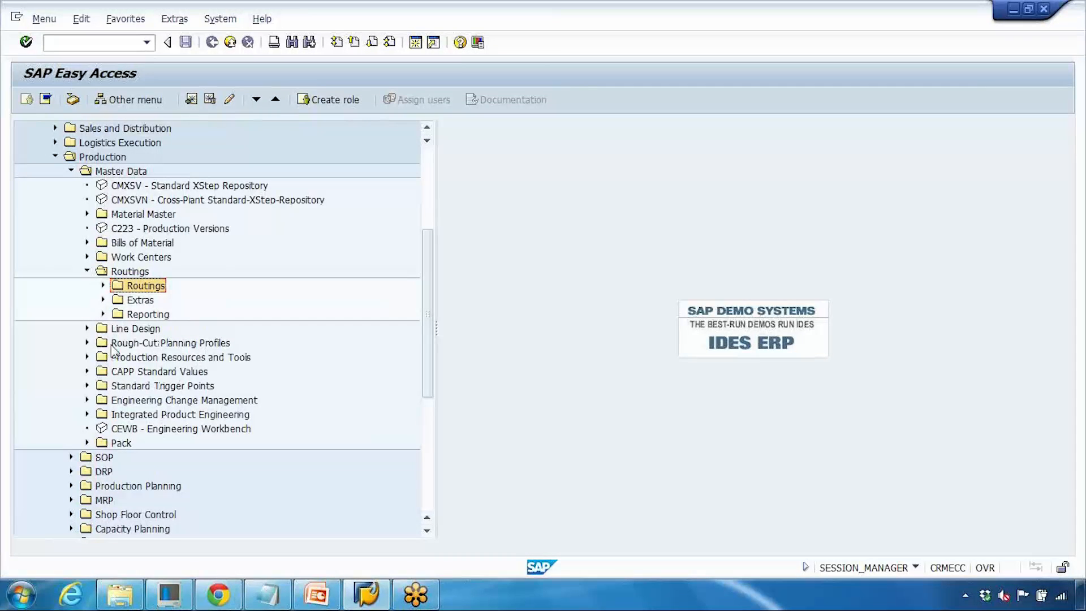
left_click(147, 361)
left_click(88, 356)
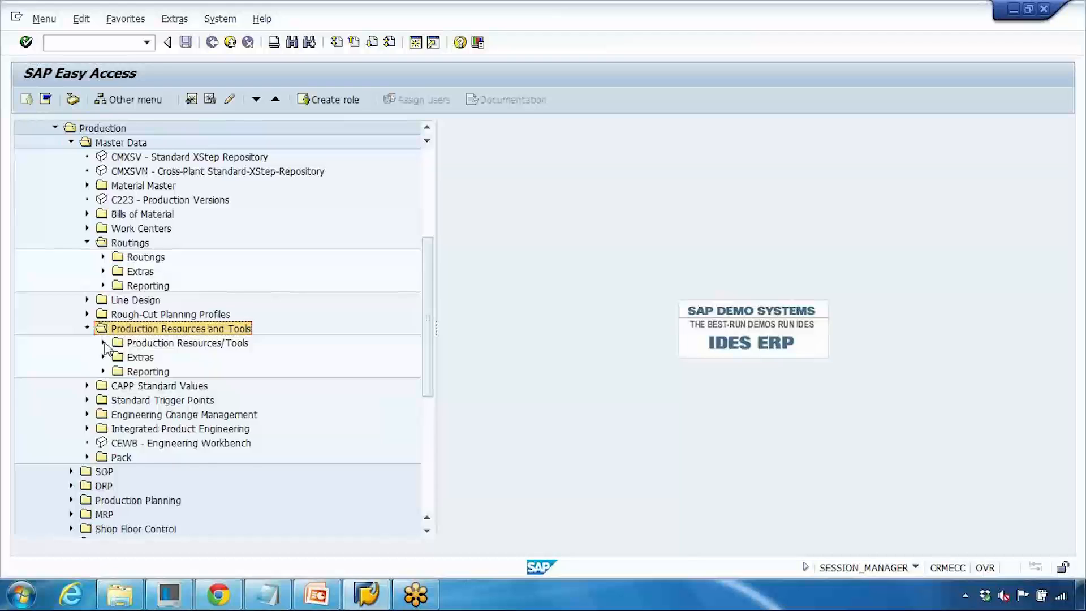
left_click(103, 342)
scroll(157, 366, "down", 1)
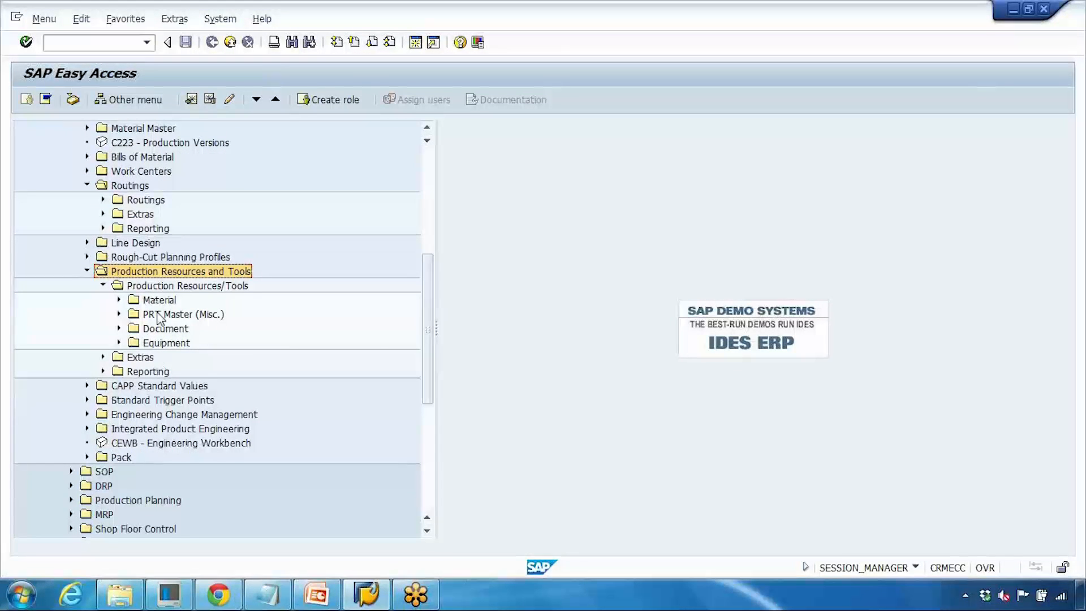
left_click(135, 303)
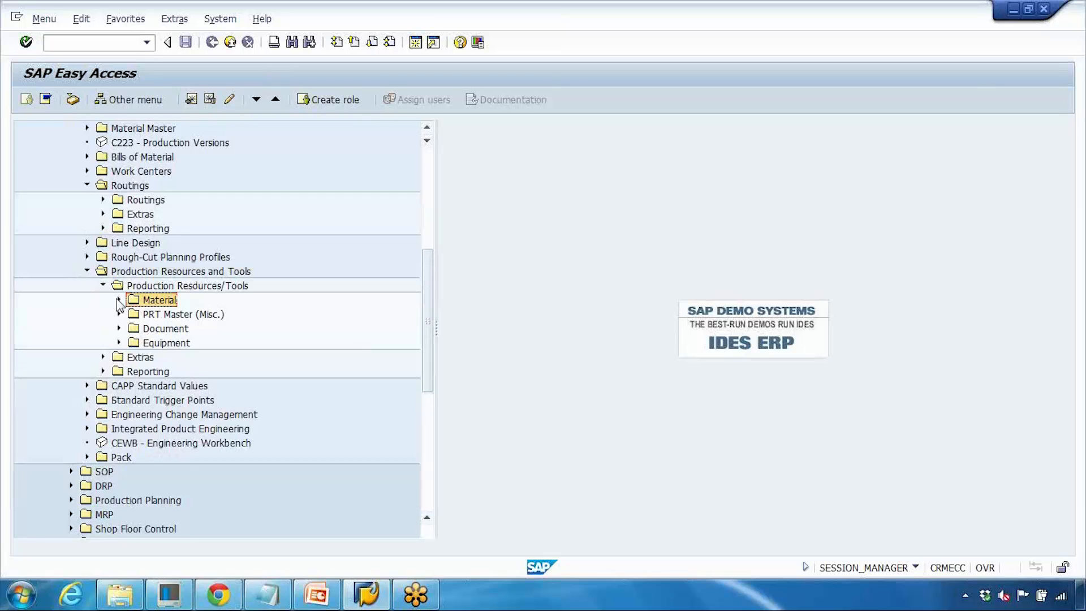
left_click(118, 300)
left_click(119, 300)
left_click(154, 316)
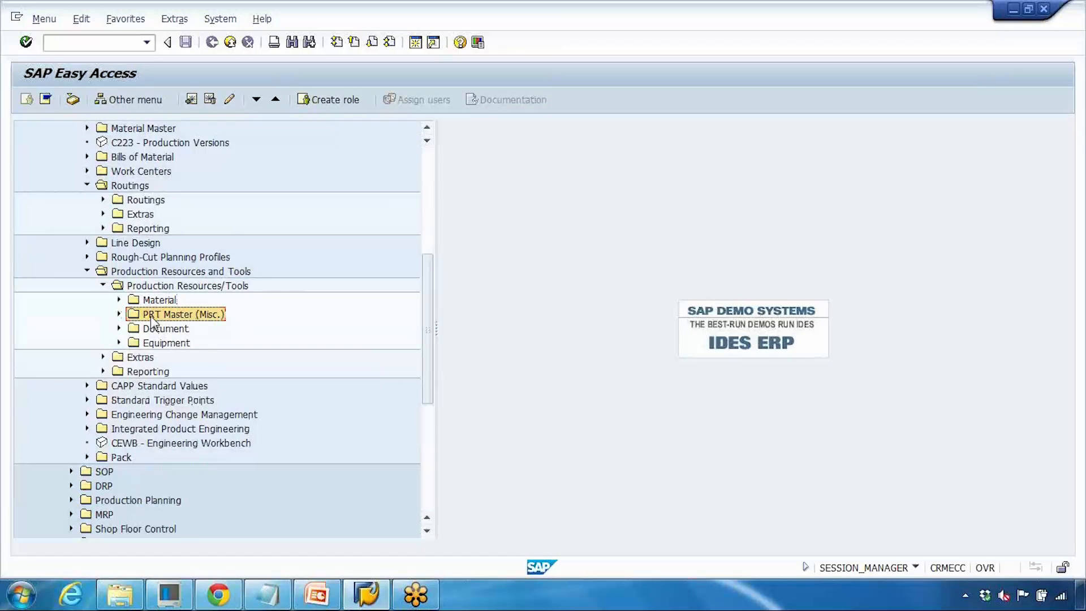
left_click(118, 314)
left_click(120, 314)
left_click(159, 331)
left_click(119, 328)
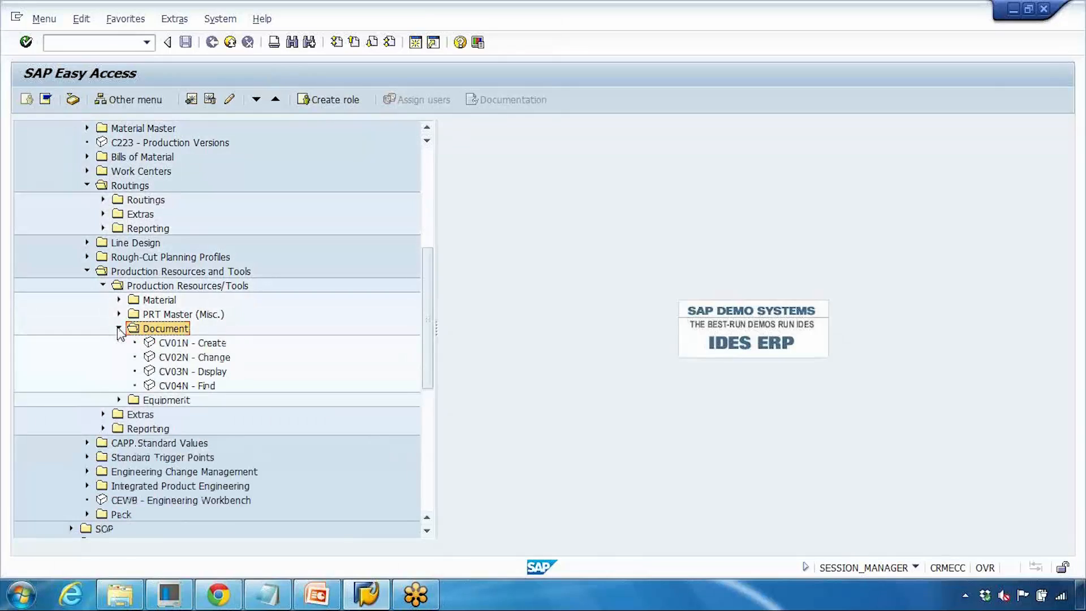
double_click(177, 343)
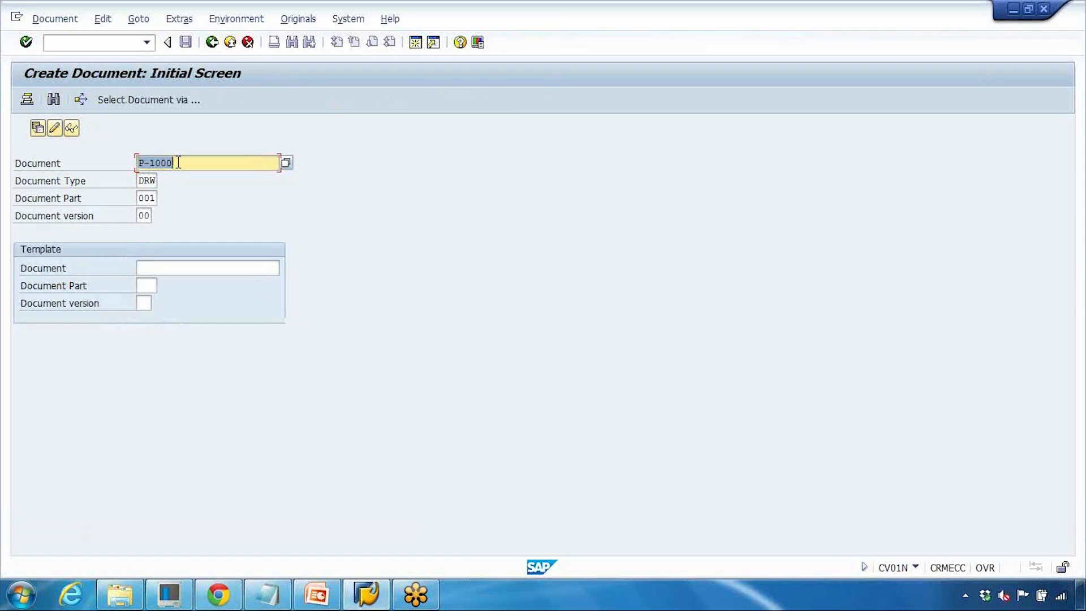
- Start creating document GS-DRAWING of type DRW, part 001, version 00
type("GD")
key("Return")
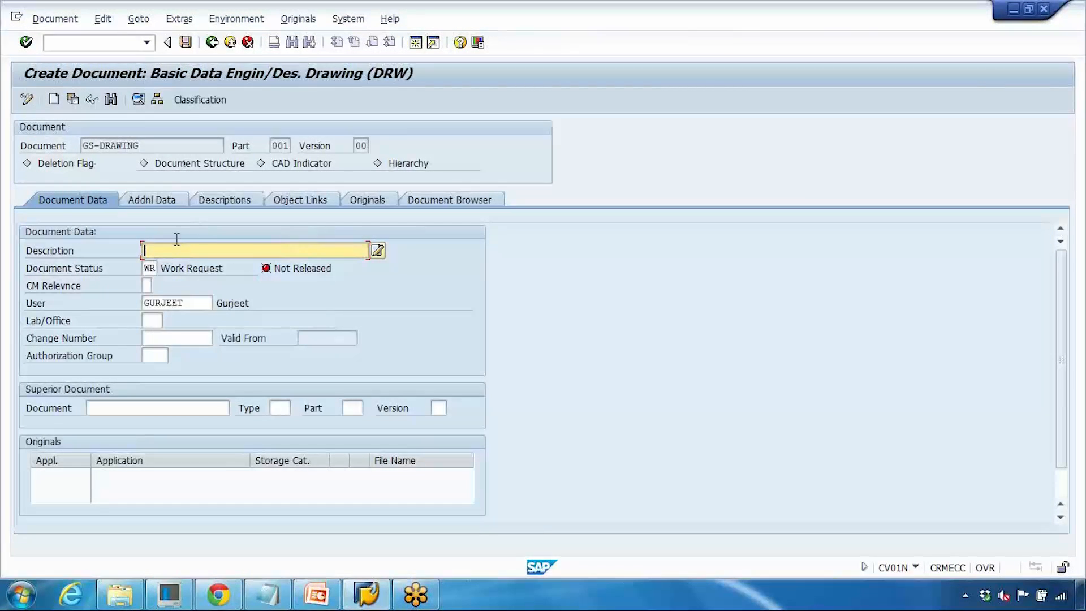
- Set the document description to Assembly drawing for Laptop
type("Asse")
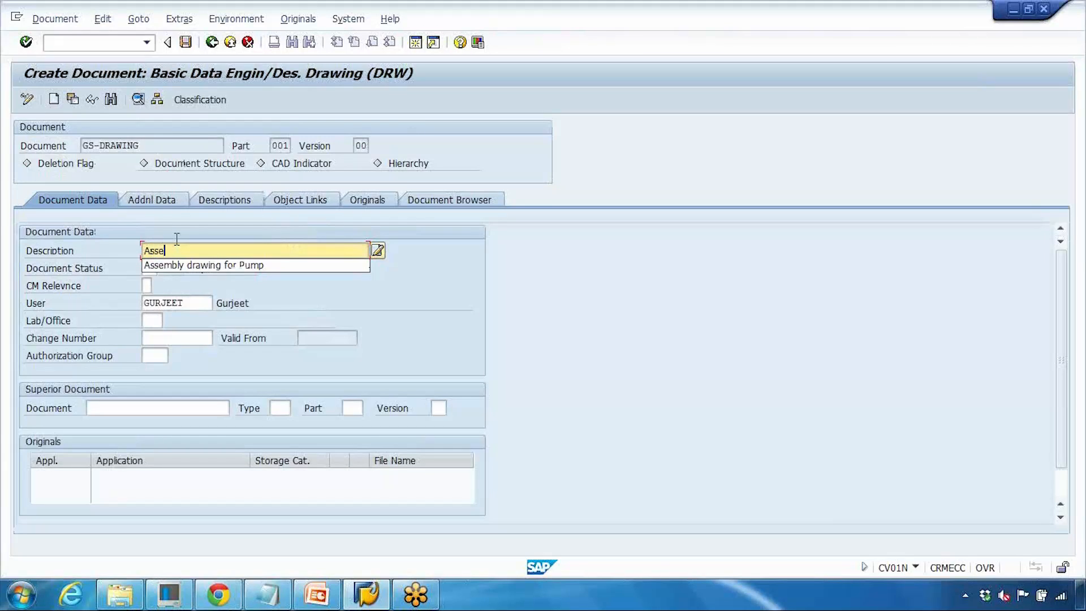
key("Down")
key("Return")
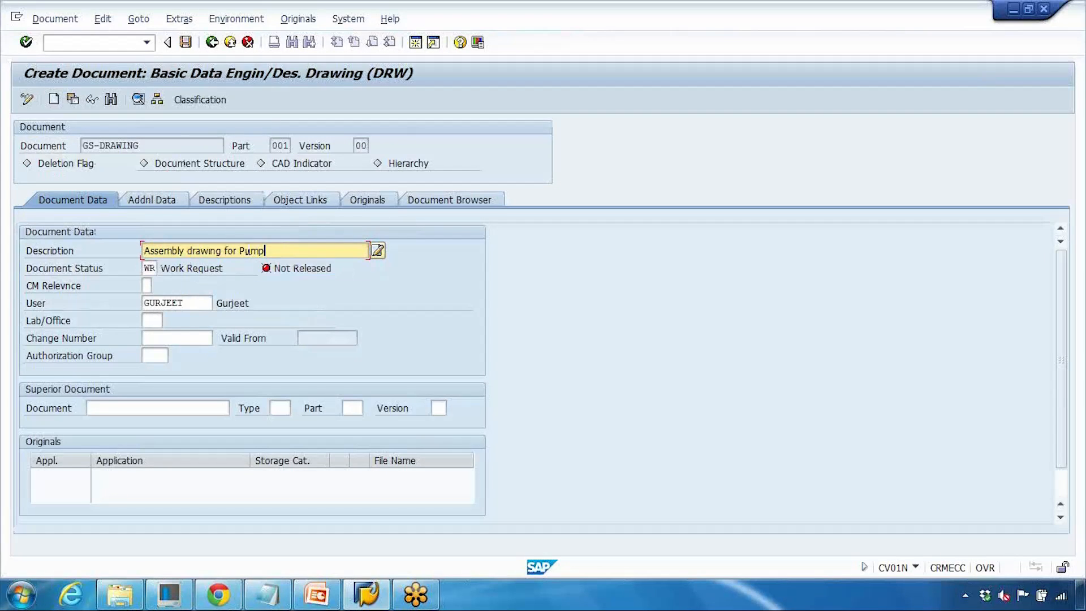
left_click_drag(242, 251, 307, 254)
type("Laptop")
left_click(422, 204)
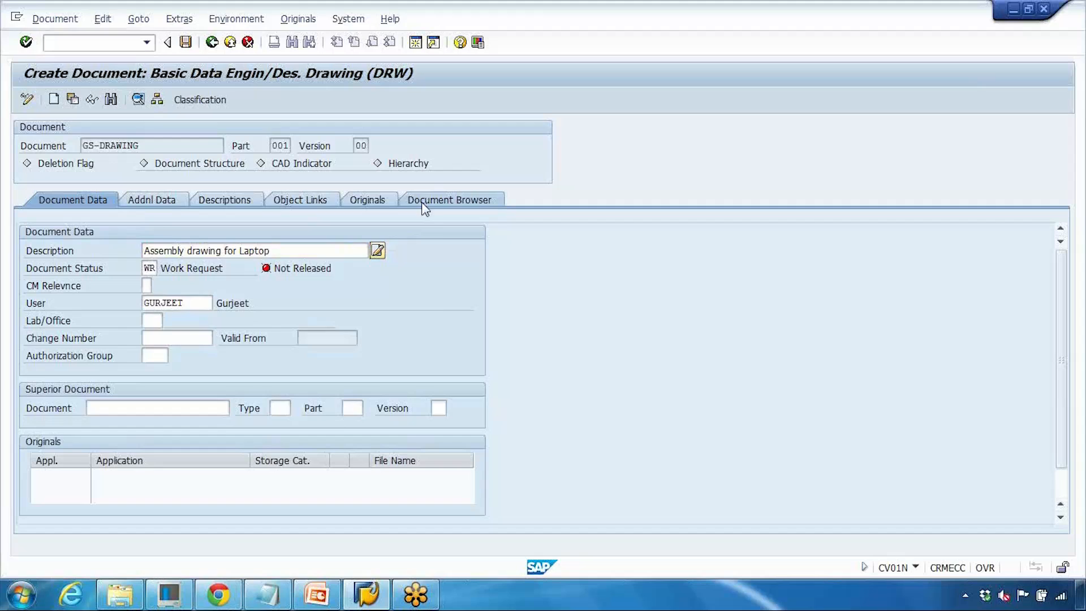
- Try to attach the Desktop file print.xps as an Autocad (ACD) original to document GS-DRAWING
left_click(421, 322)
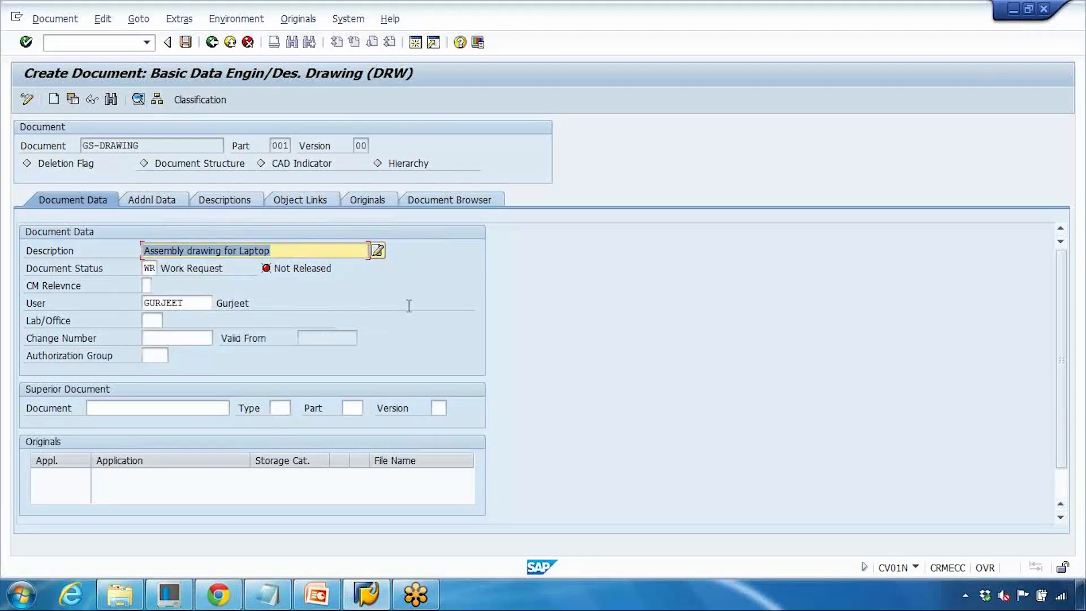
left_click(366, 201)
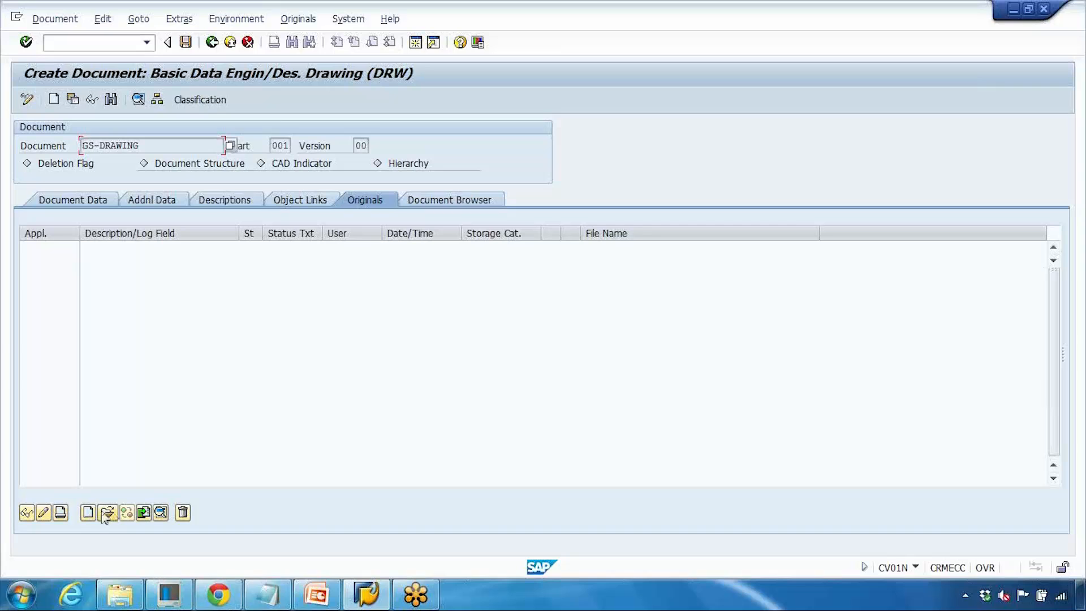
left_click(86, 512)
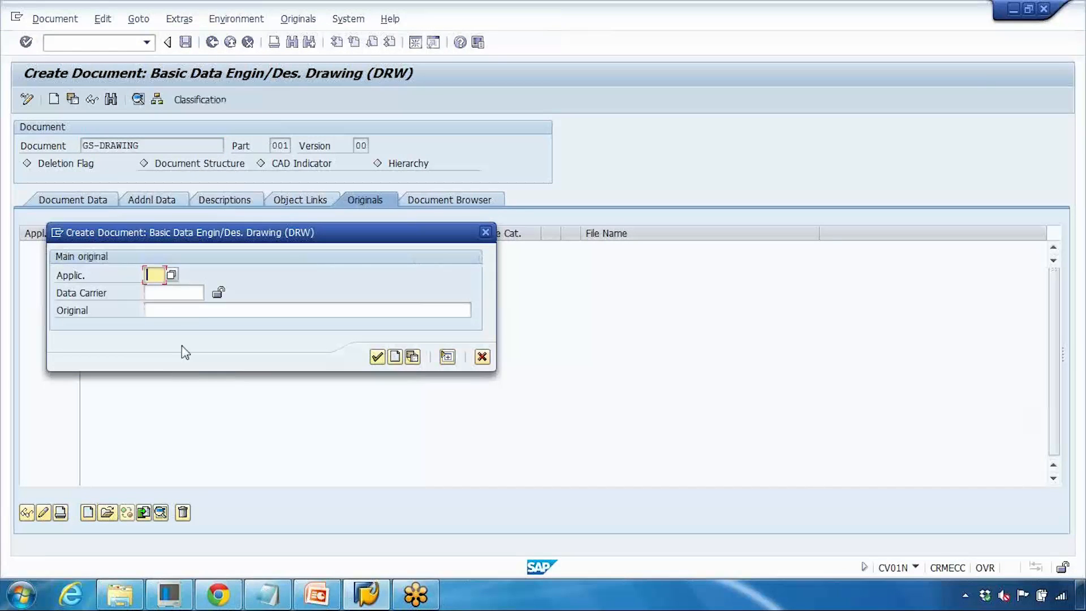
left_click(197, 312)
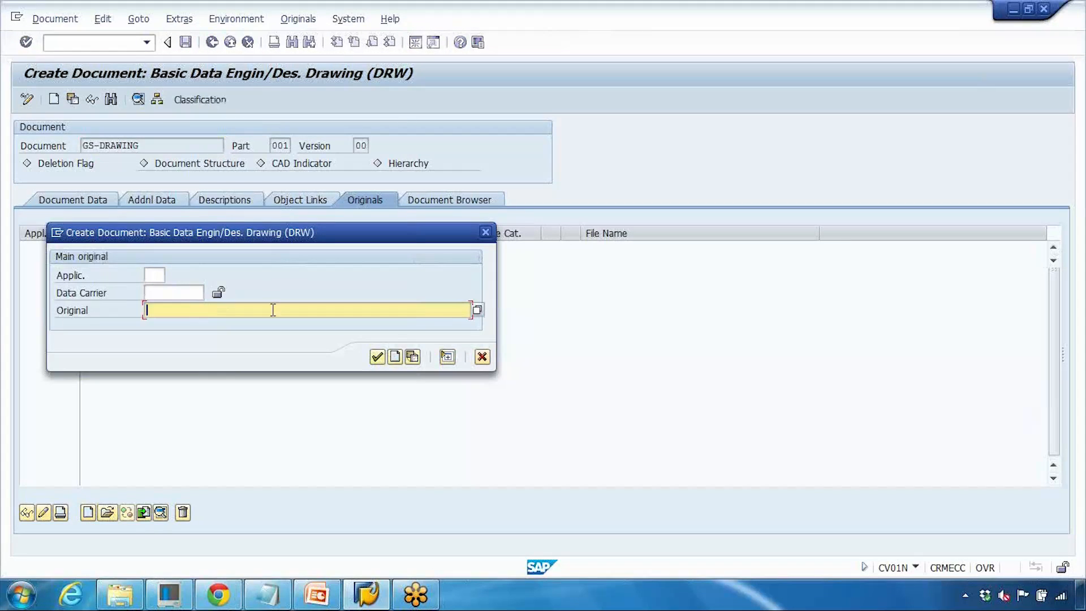
left_click(478, 311)
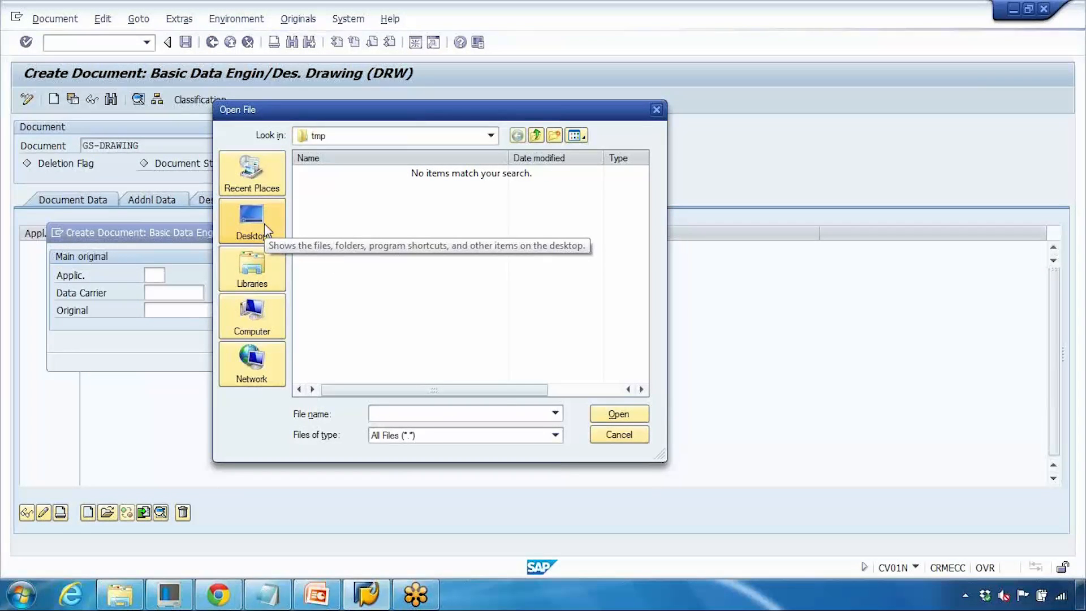
left_click(270, 237)
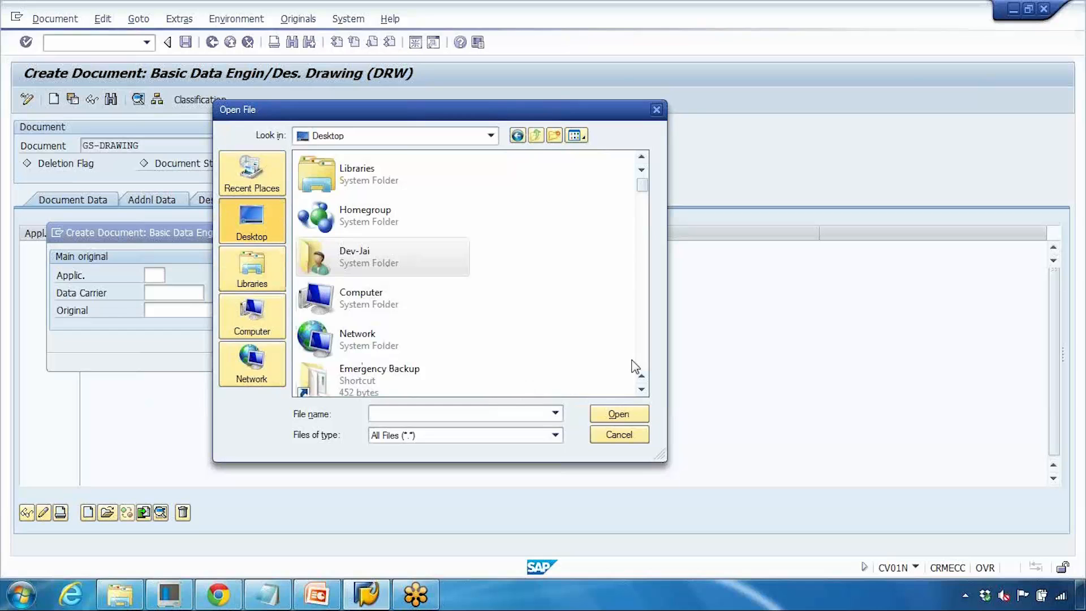
scroll(635, 367, "down", 12)
scroll(643, 362, "down", 10)
scroll(644, 362, "down", 3)
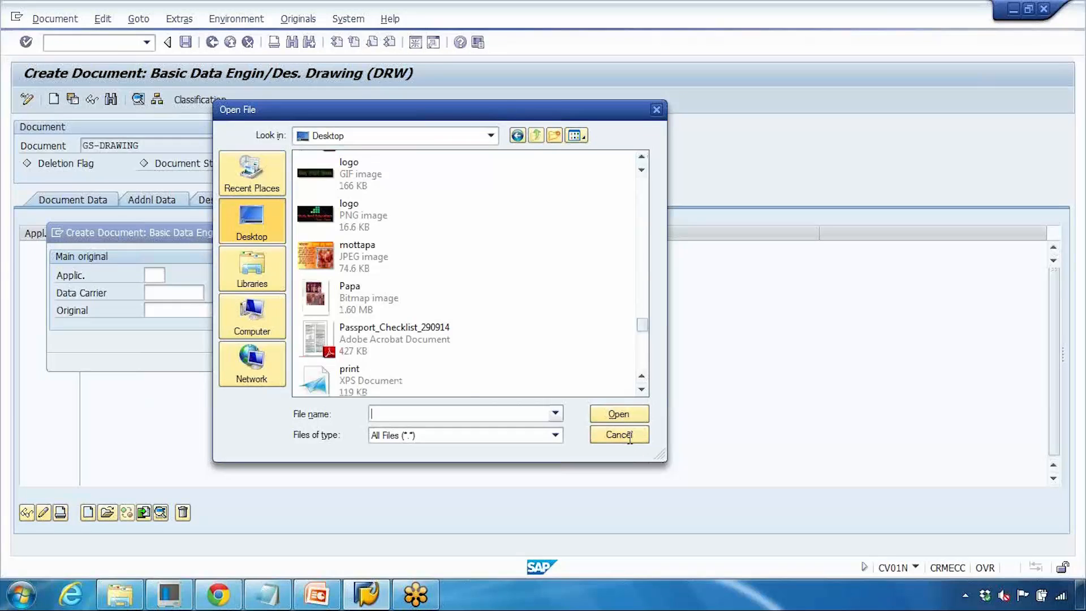
left_click(362, 376)
left_click(616, 416)
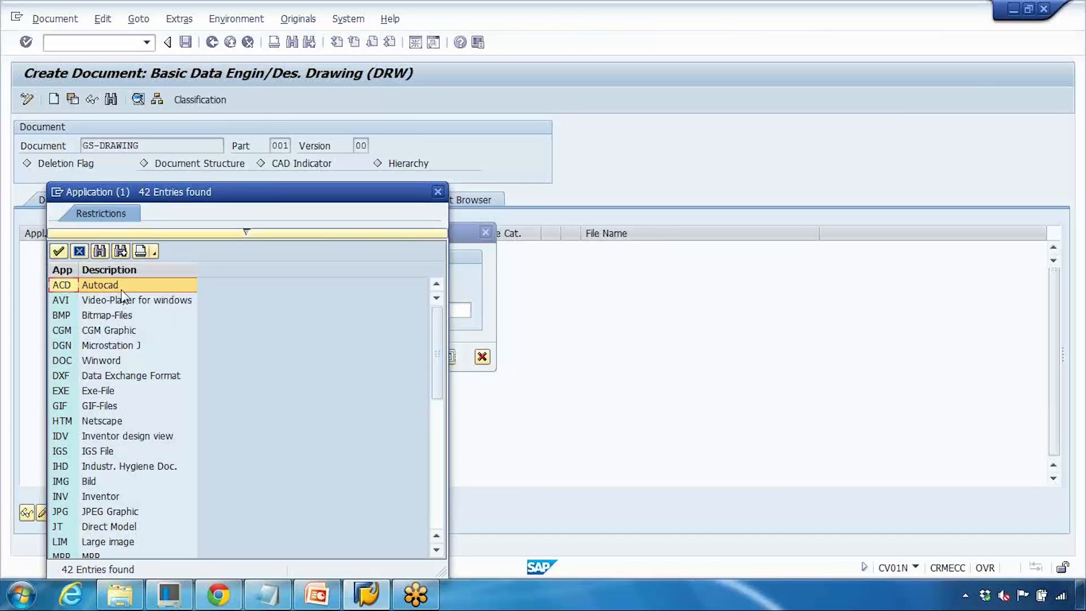
double_click(123, 290)
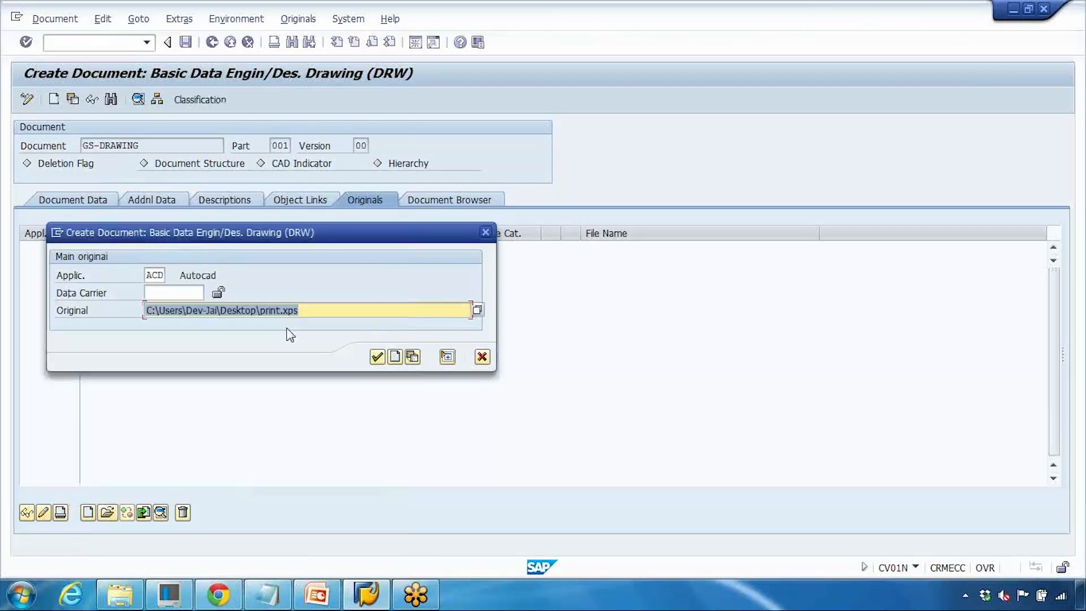
left_click(377, 356)
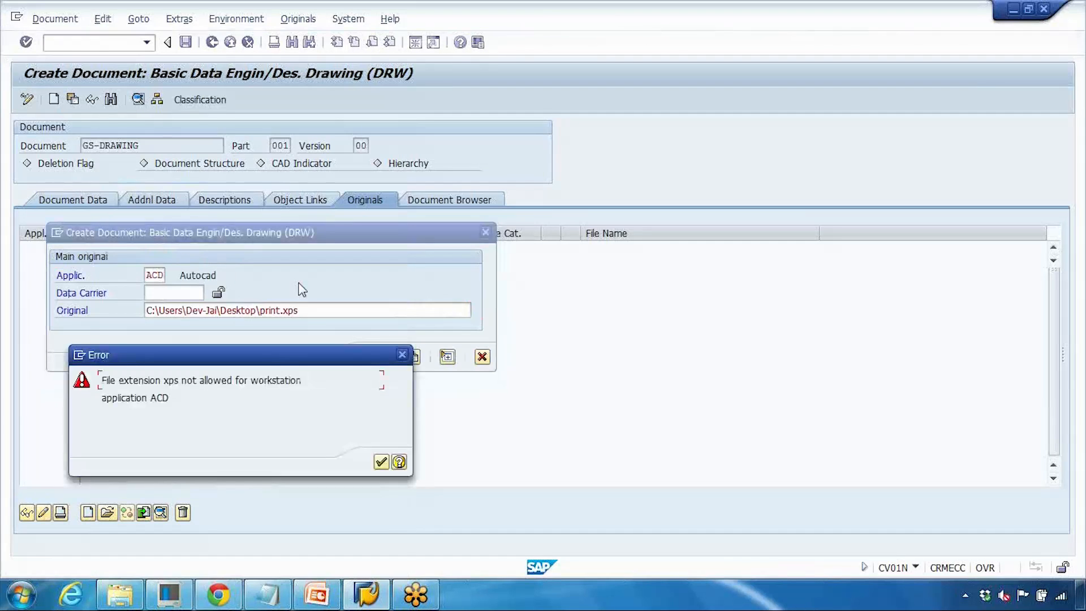
left_click(381, 462)
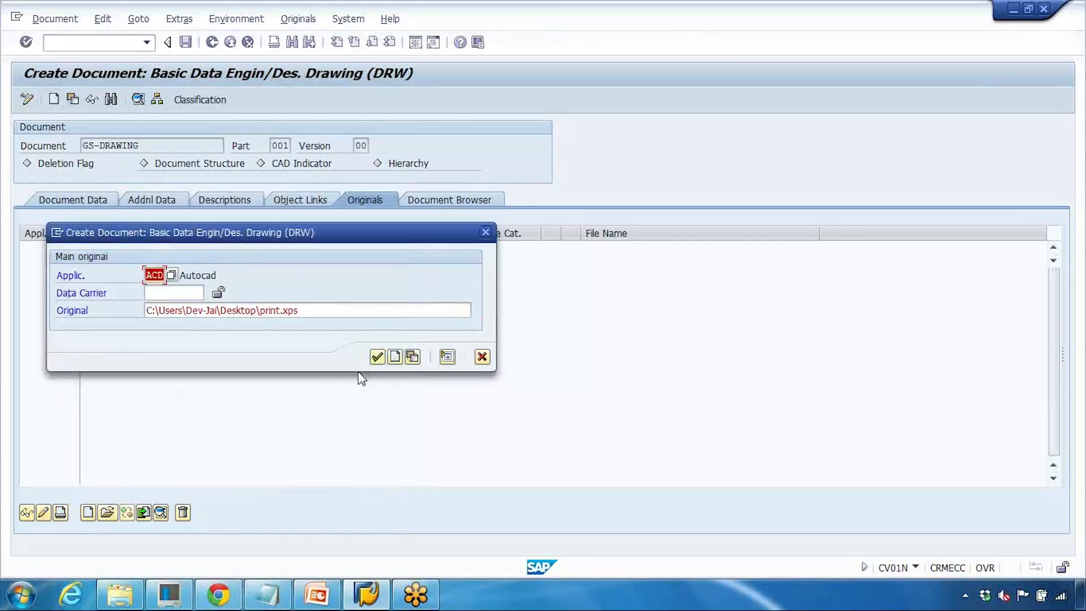
left_click(394, 357)
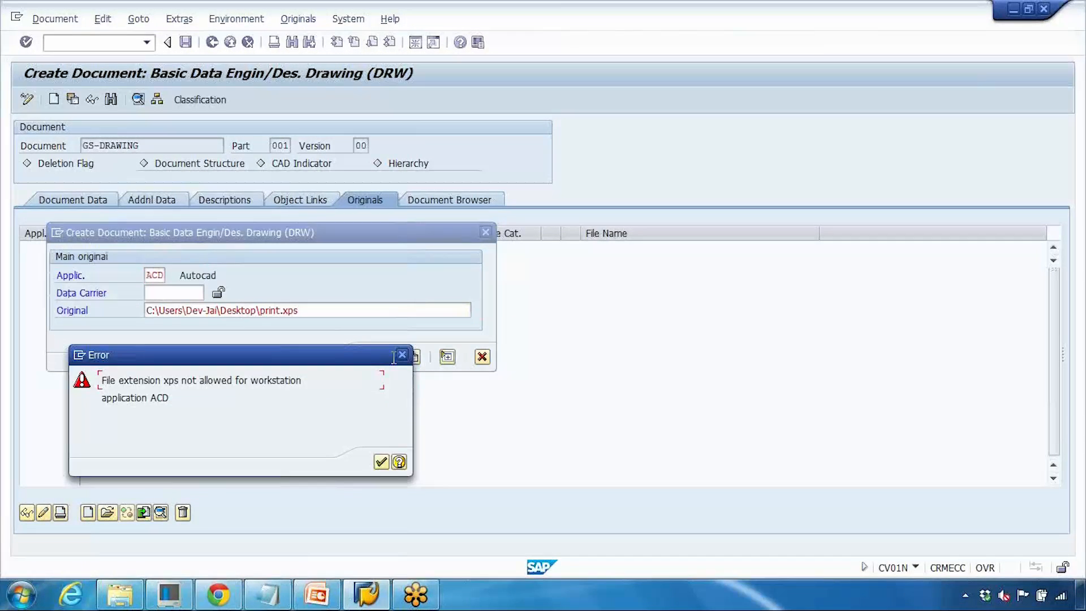
left_click(382, 463)
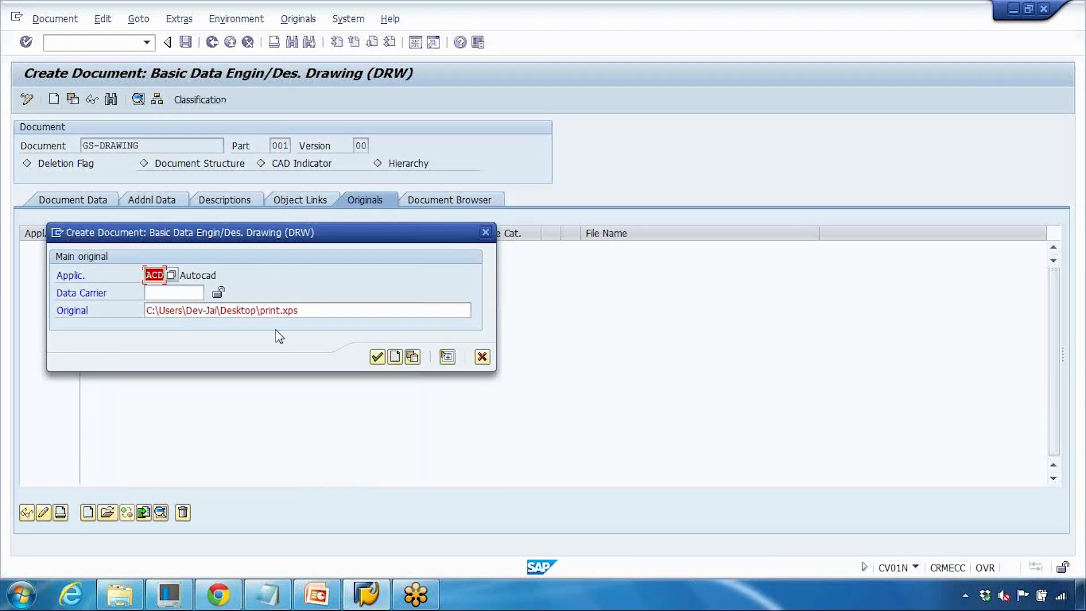
- Cancel the original dialog and exit document creation without saving
left_click_drag(299, 310, 141, 311)
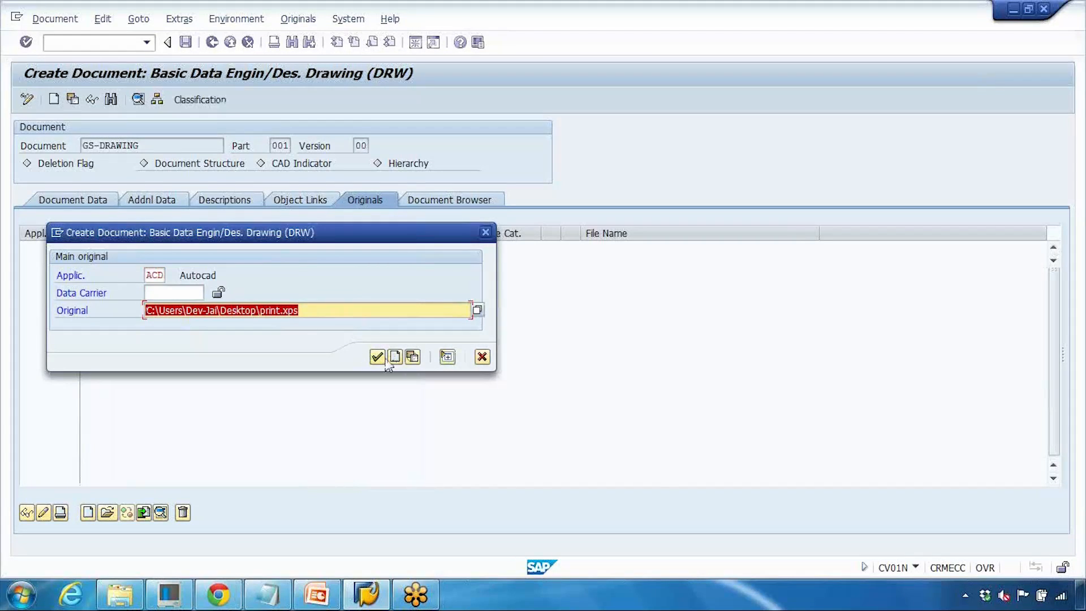
left_click(482, 356)
left_click(230, 43)
left_click(228, 292)
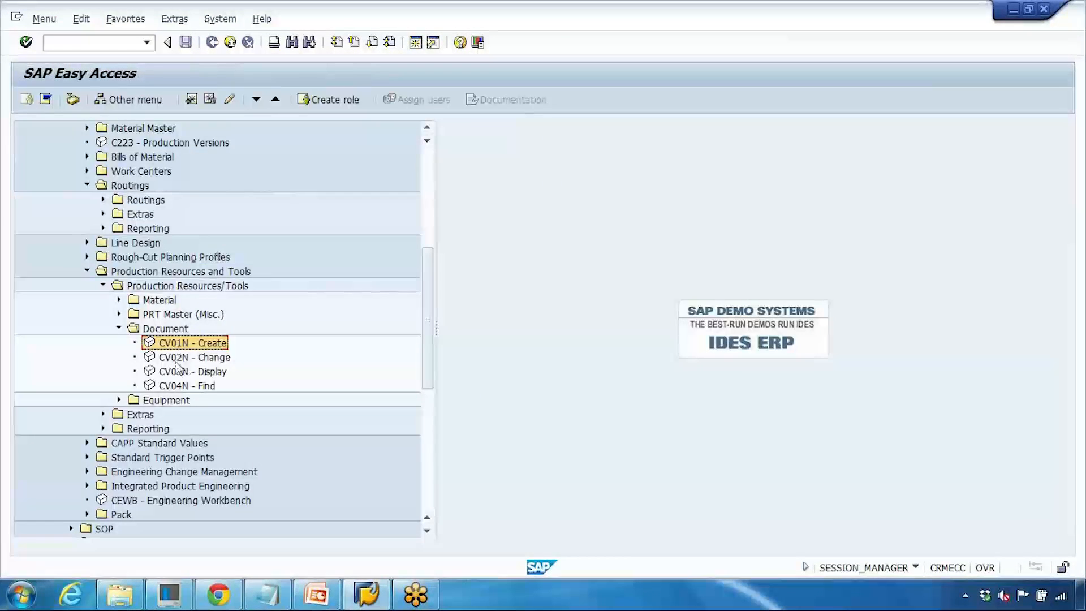
- Open CV02N Change Document, search drawings by description A, and open document P-100
left_click(176, 362)
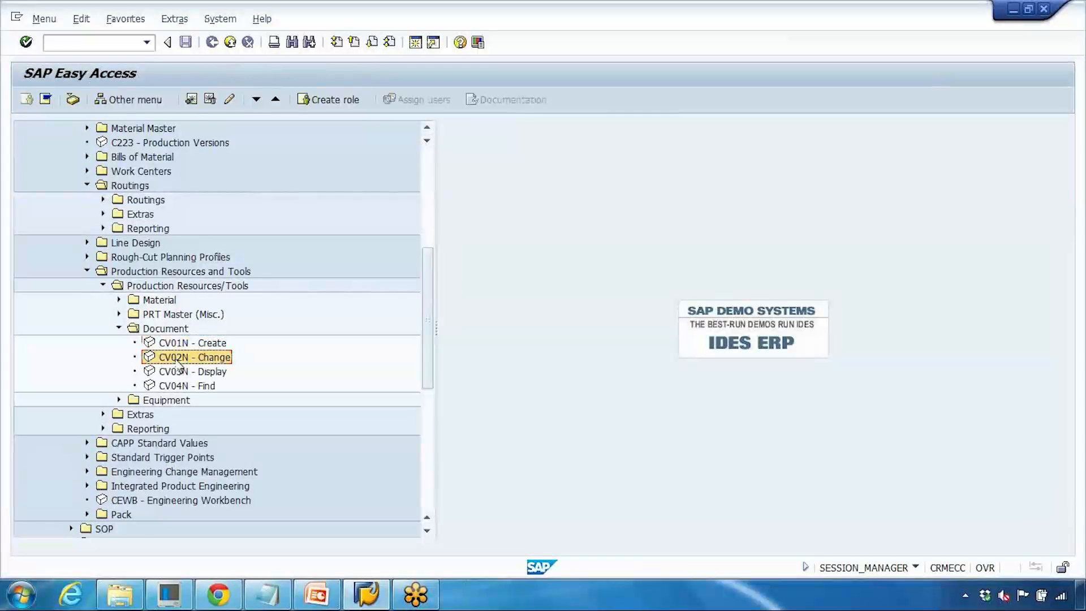
double_click(178, 362)
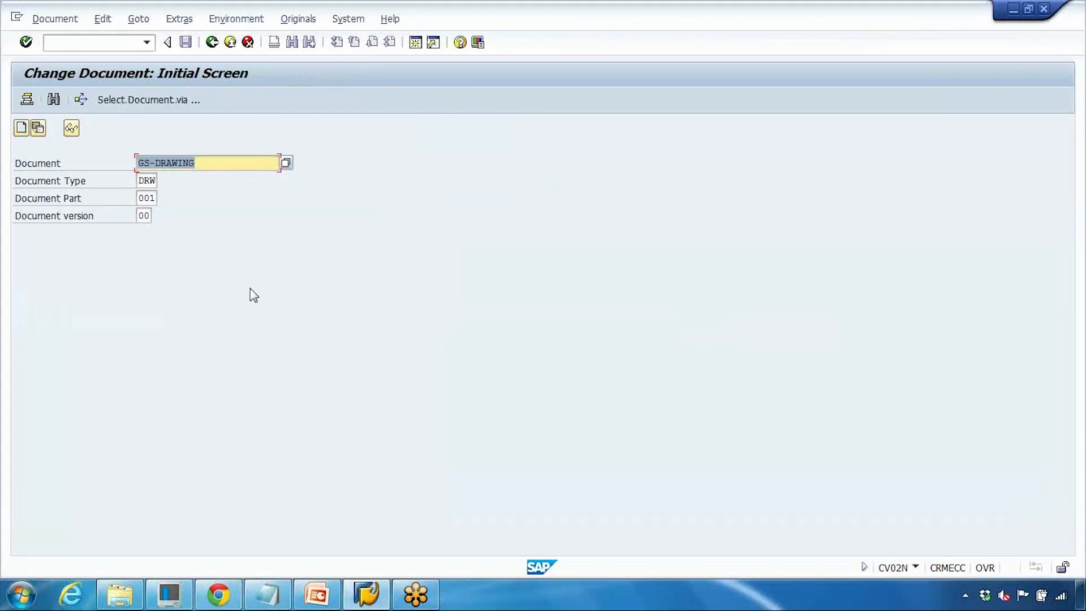
key("Return")
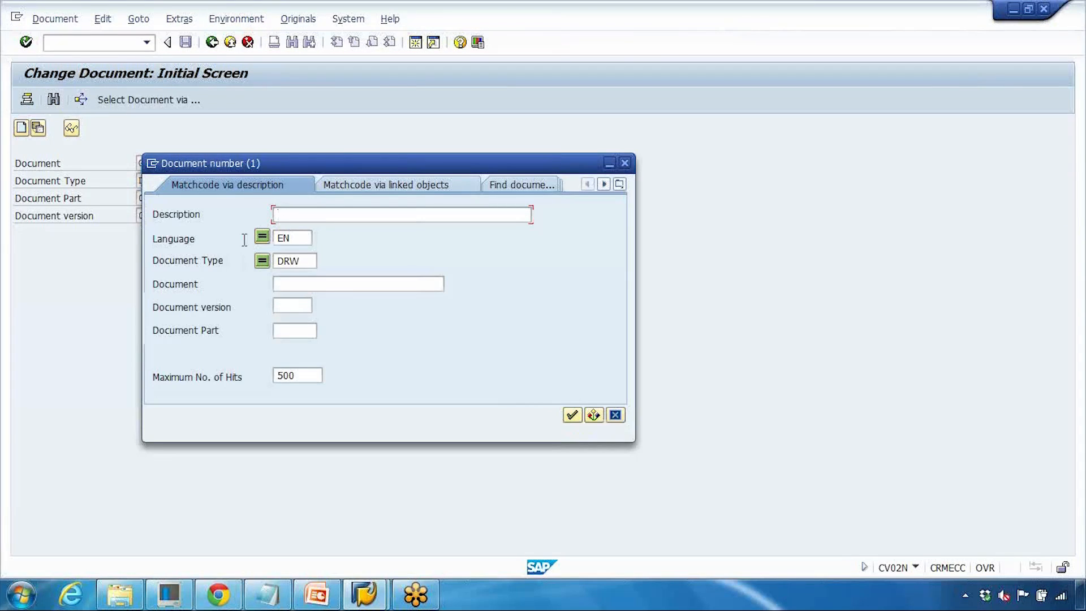
type("Assem*")
key("Return")
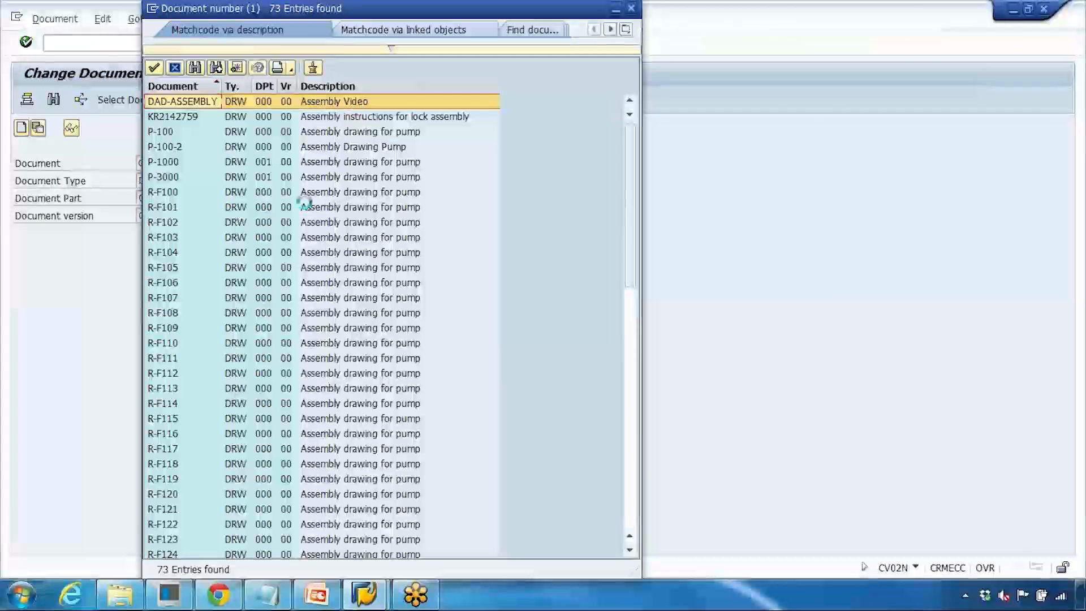
left_click(374, 133)
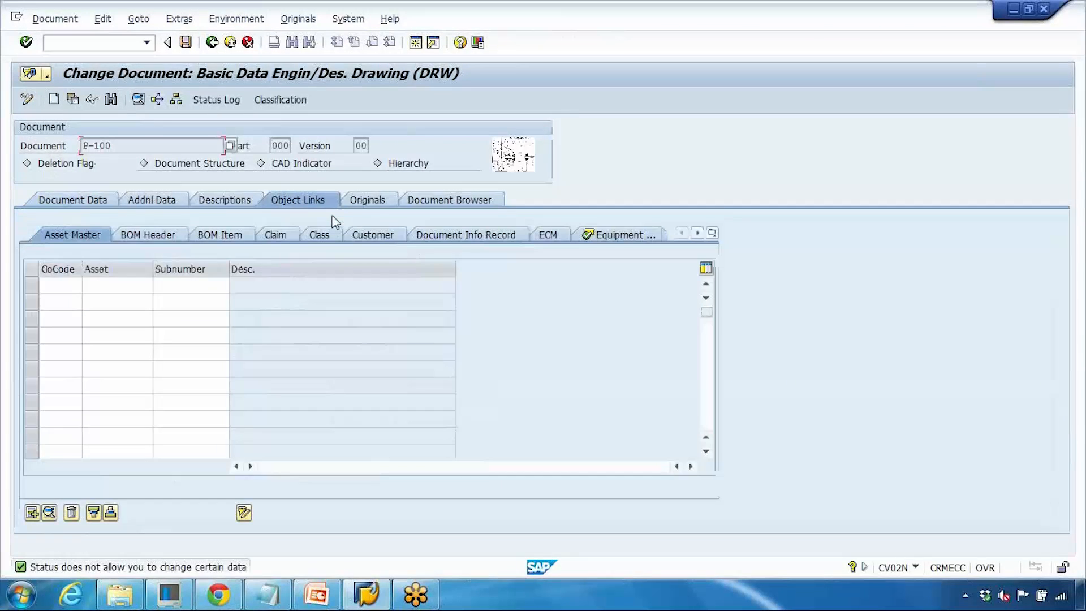
- Review the originals of P-100 and browse its public document folders before leaving
left_click(370, 201)
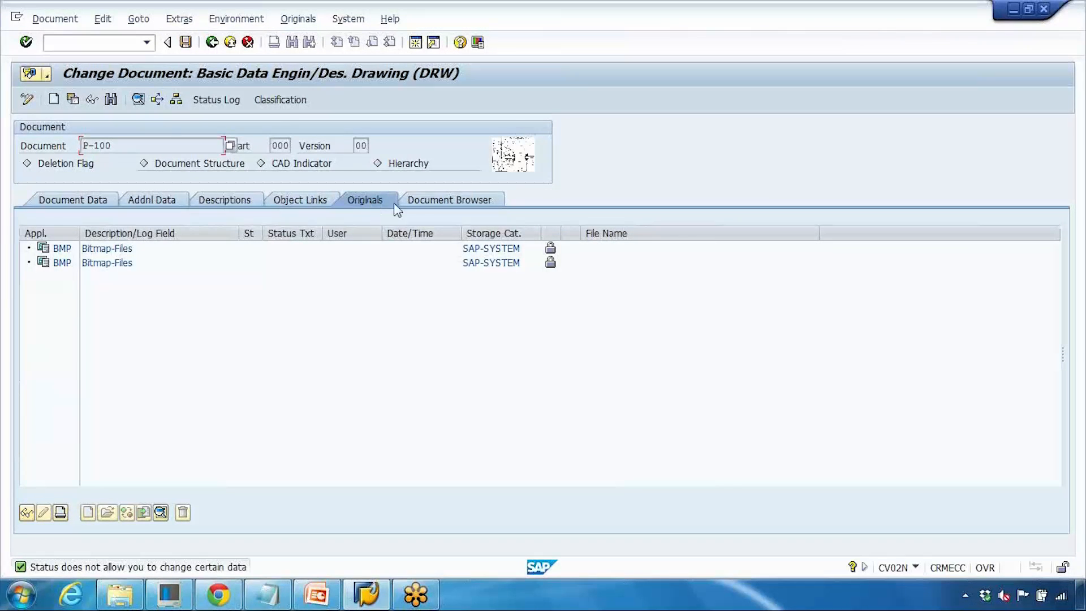
left_click(368, 202)
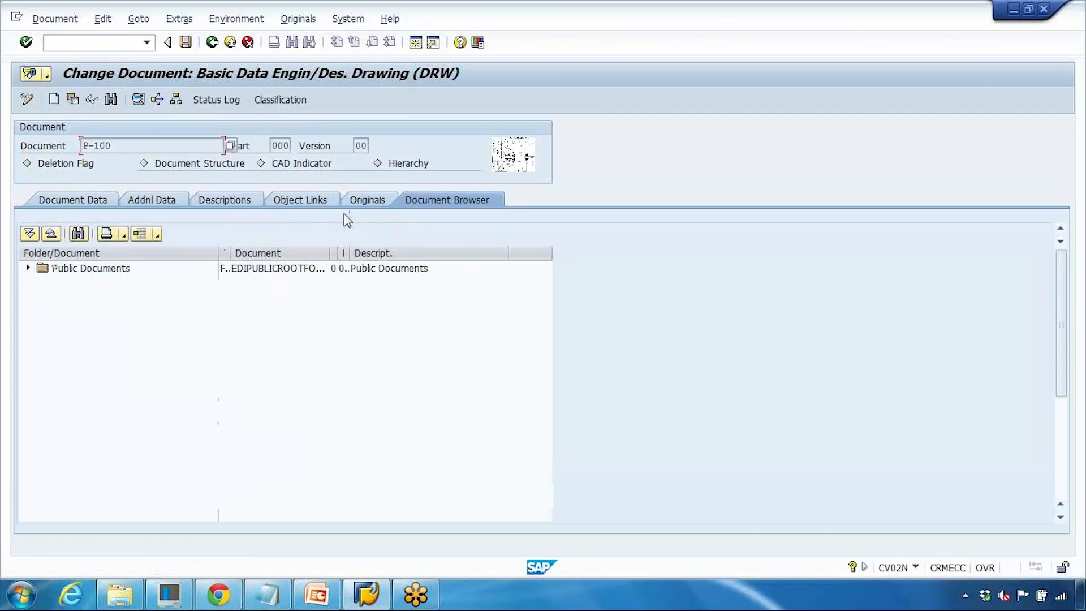
left_click(29, 269)
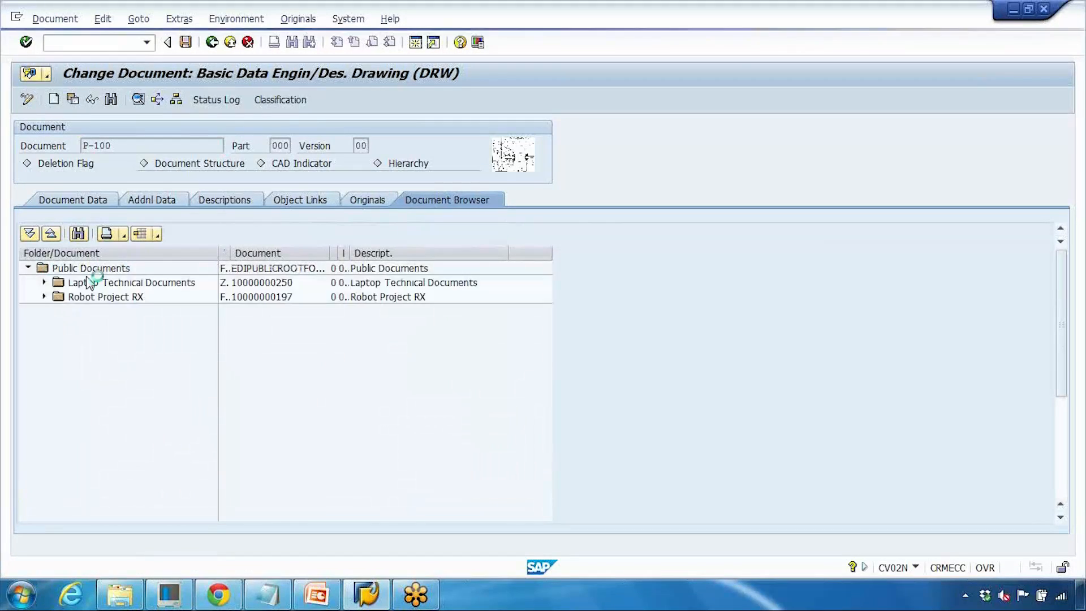
left_click(44, 282)
left_click(107, 298)
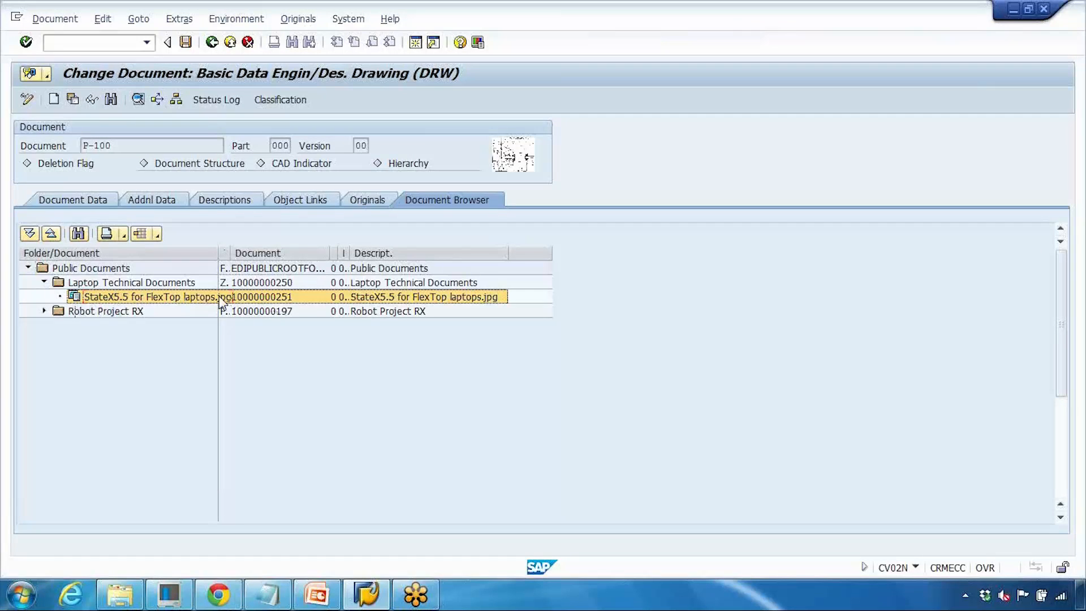
double_click(59, 310)
left_click(60, 325)
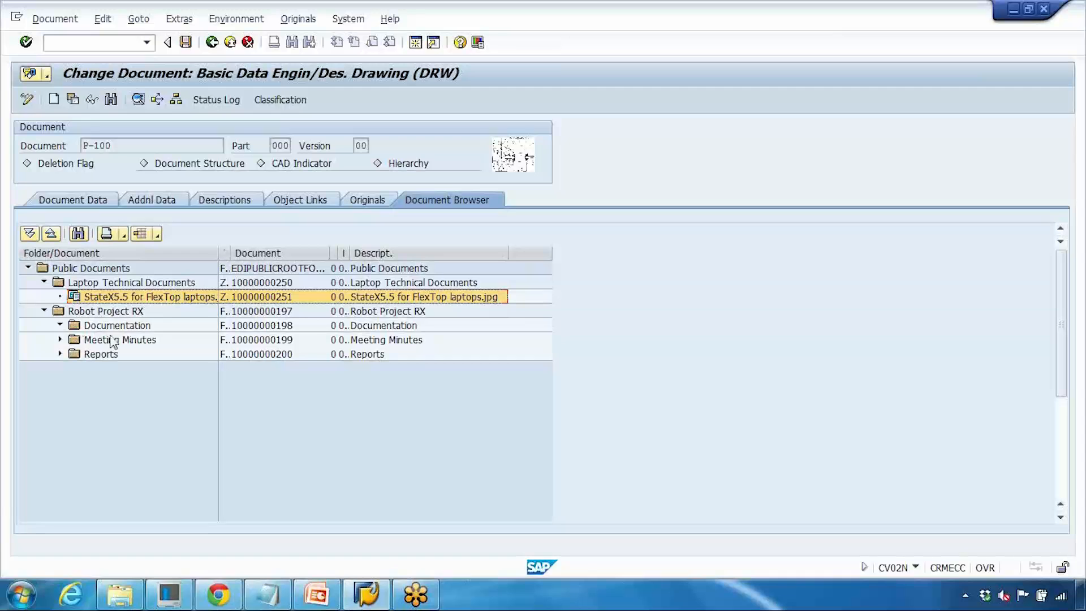
left_click(60, 339)
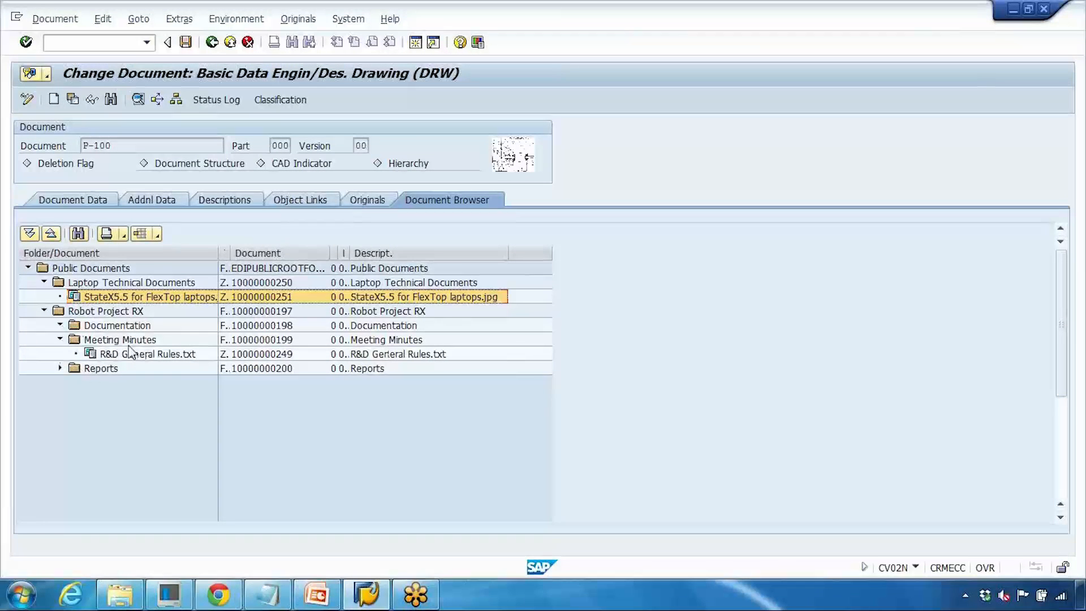
left_click(143, 355)
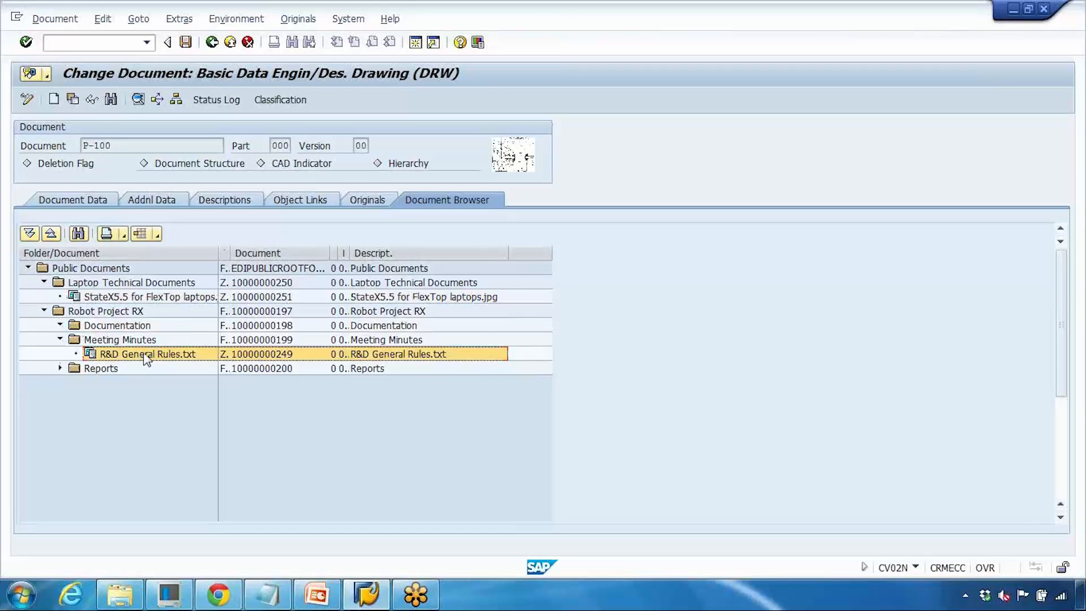
left_click(247, 42)
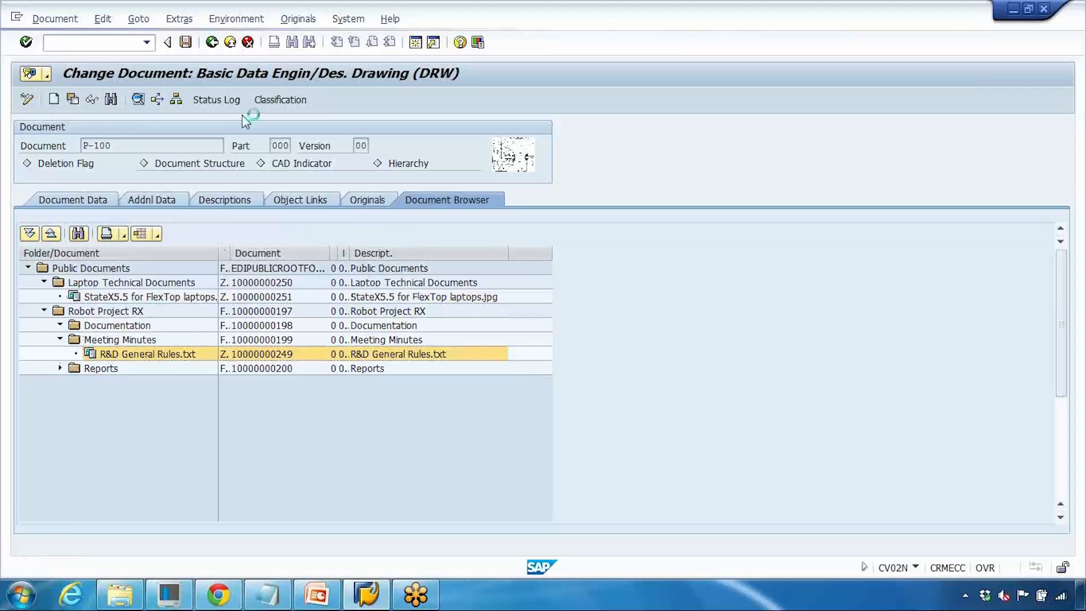
- Switch to PowerPoint, run the slide show and advance to the Routing Integration in SAP slide
left_click(316, 594)
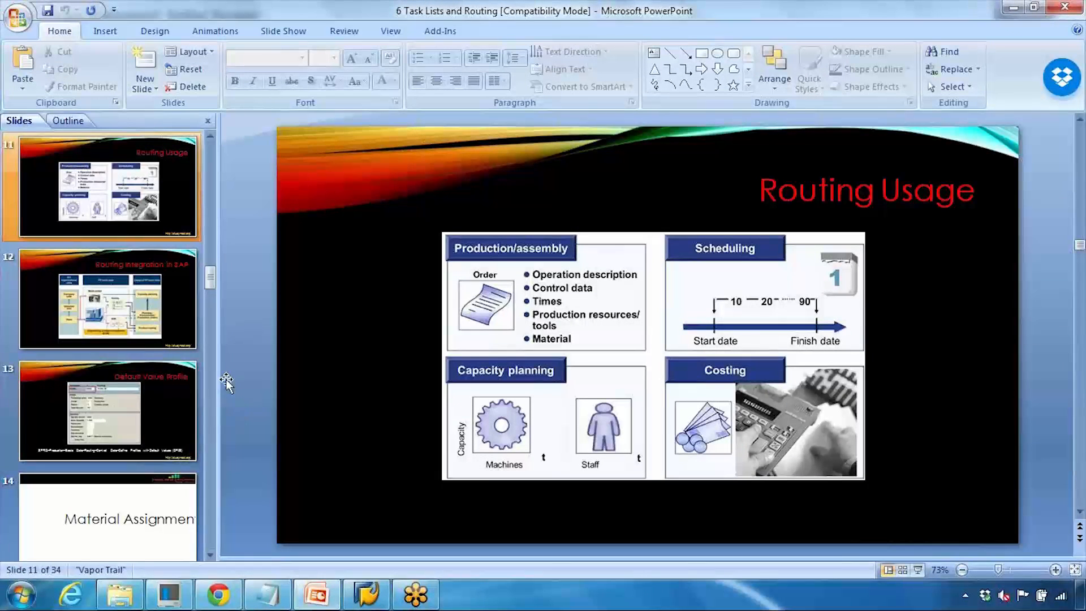
left_click(917, 569)
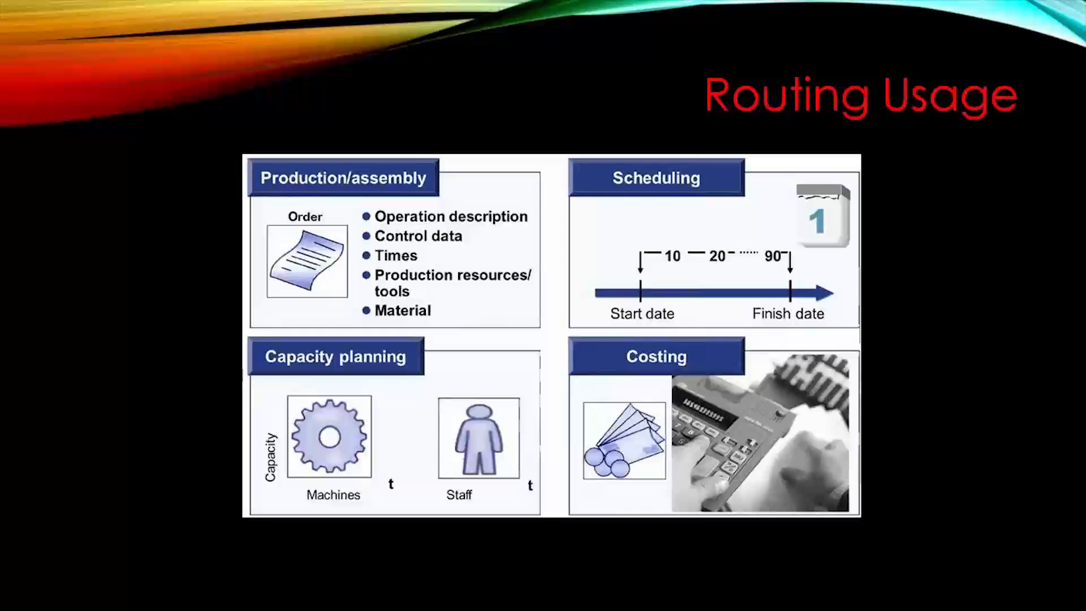
key("Right")
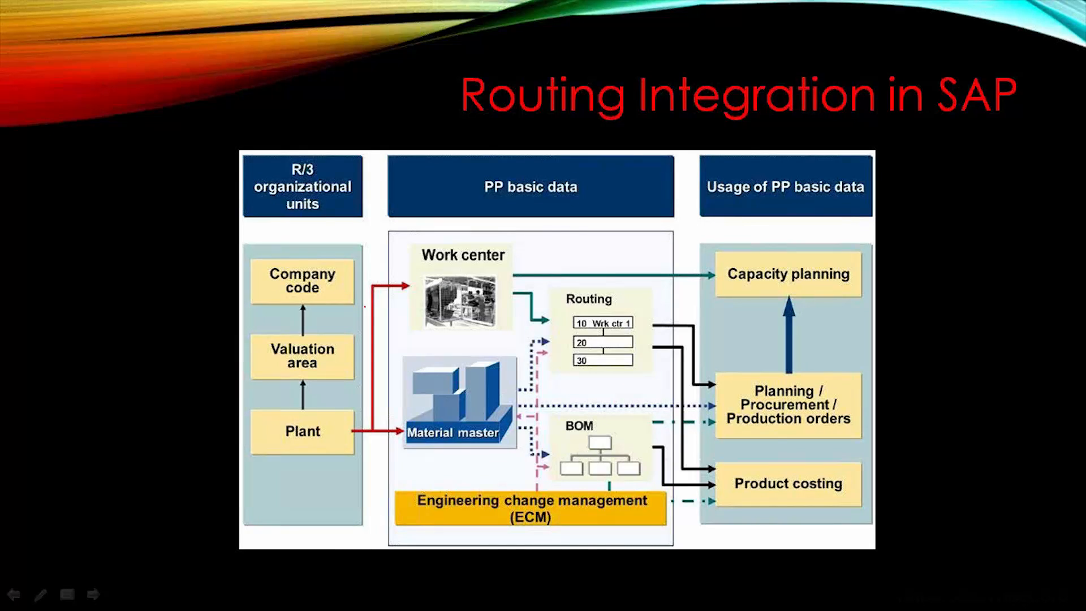
- Circle the R/3 organizational units and PP basic data headings with the slide pen
mouse_move(465, 184)
left_mouse_down()
mouse_move(616, 189)
mouse_move(478, 166)
left_mouse_up()
mouse_move(327, 166)
left_mouse_down()
mouse_move(237, 169)
mouse_move(345, 221)
mouse_move(347, 169)
left_mouse_up()
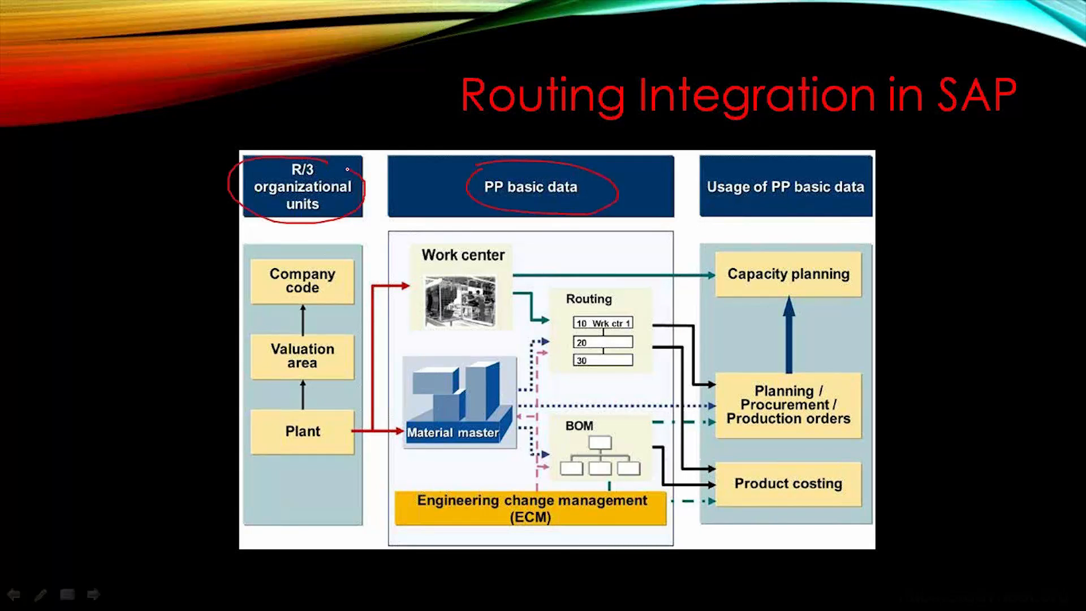
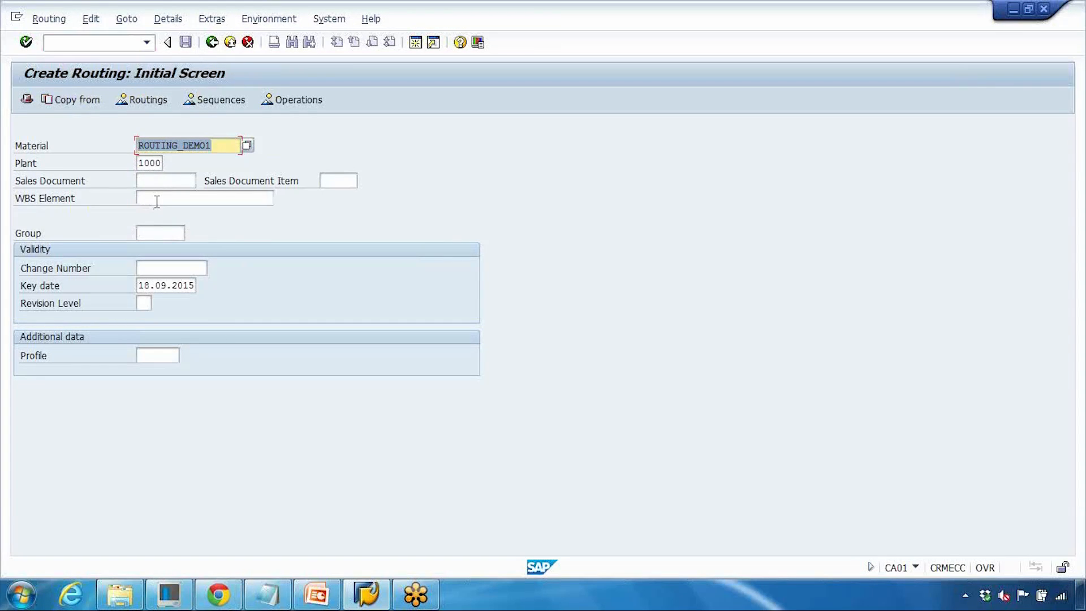
- Open the header details of a new routing for ROUTING_DEMO1 in plant 1000 and check the usage and status fields
key("Return")
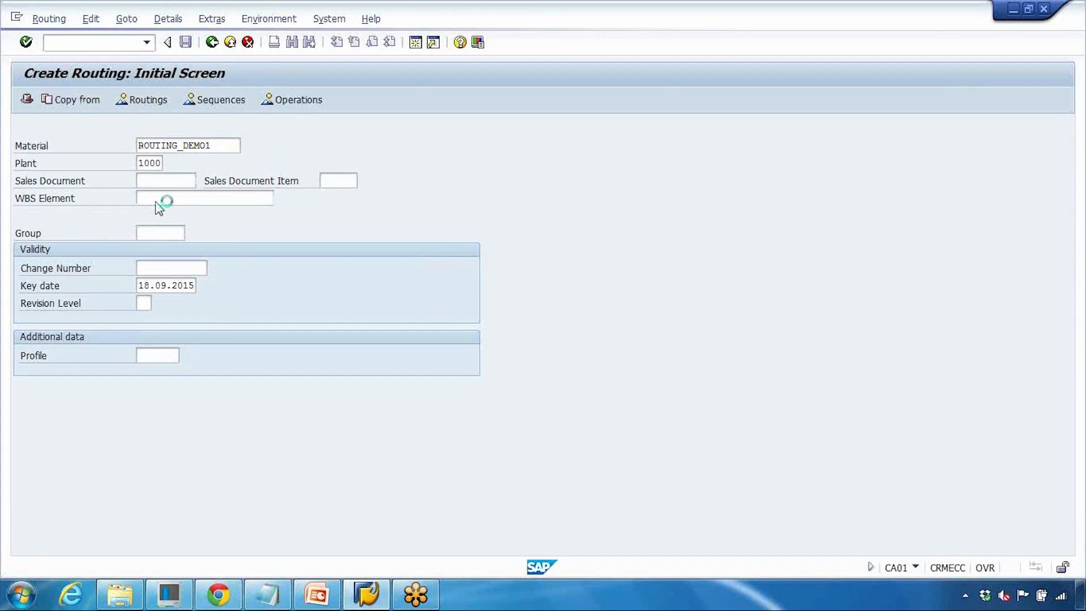
left_click(103, 100)
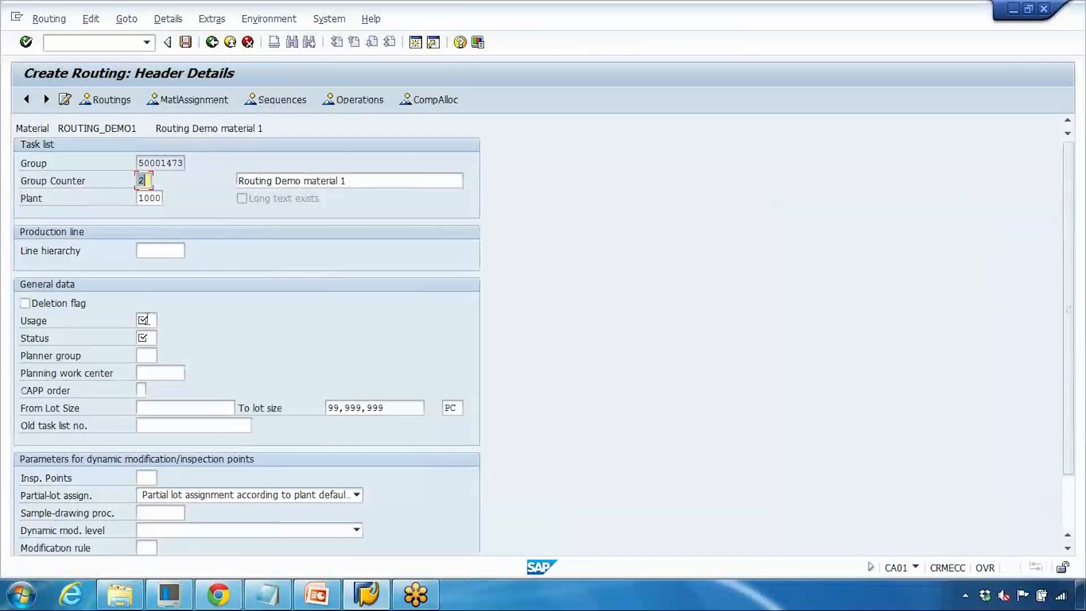
left_click(145, 318)
left_click(152, 339)
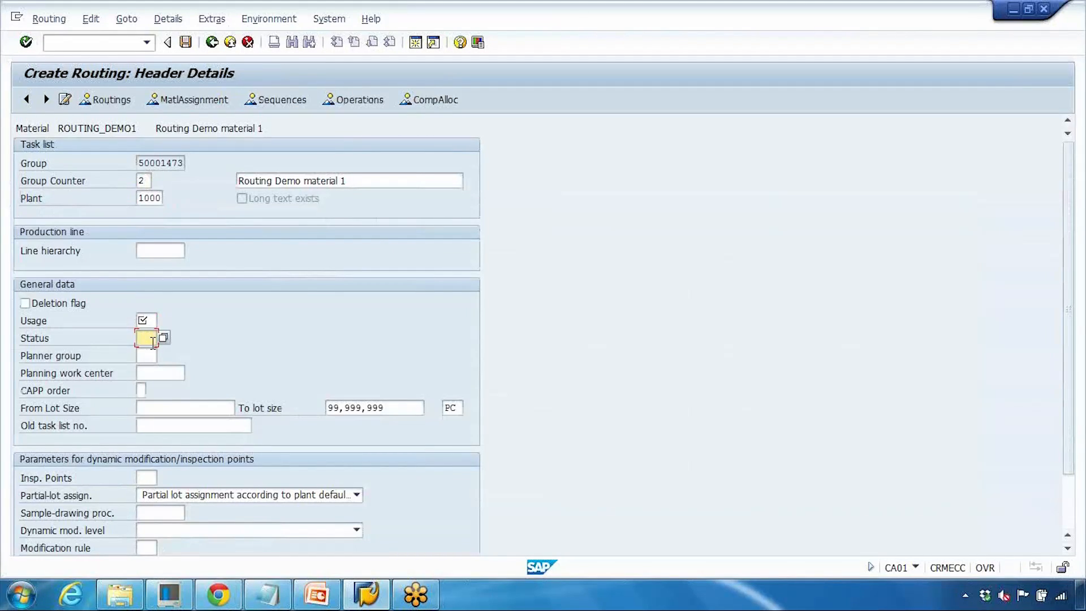
- Leave the routing without saving and restart Create Routing with transaction CA01
left_click(230, 43)
type("1")
left_click(151, 46)
type("/nca01")
key("Return")
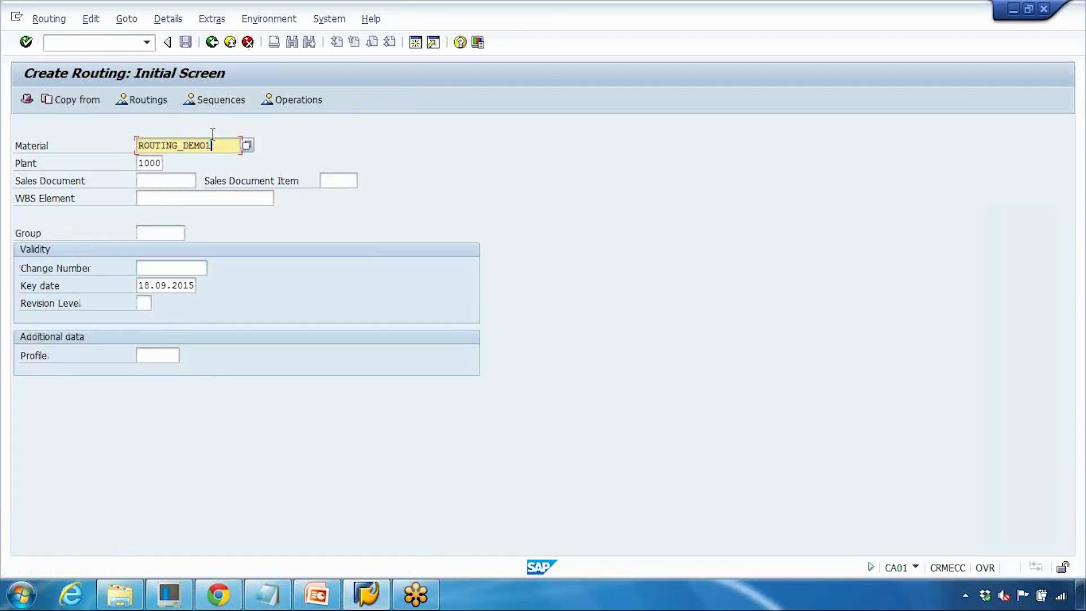
- Change the material to ROUTING_DEMO2 and view the available profiles for the Profile field
key("BackSpace")
type("2")
left_click(157, 354)
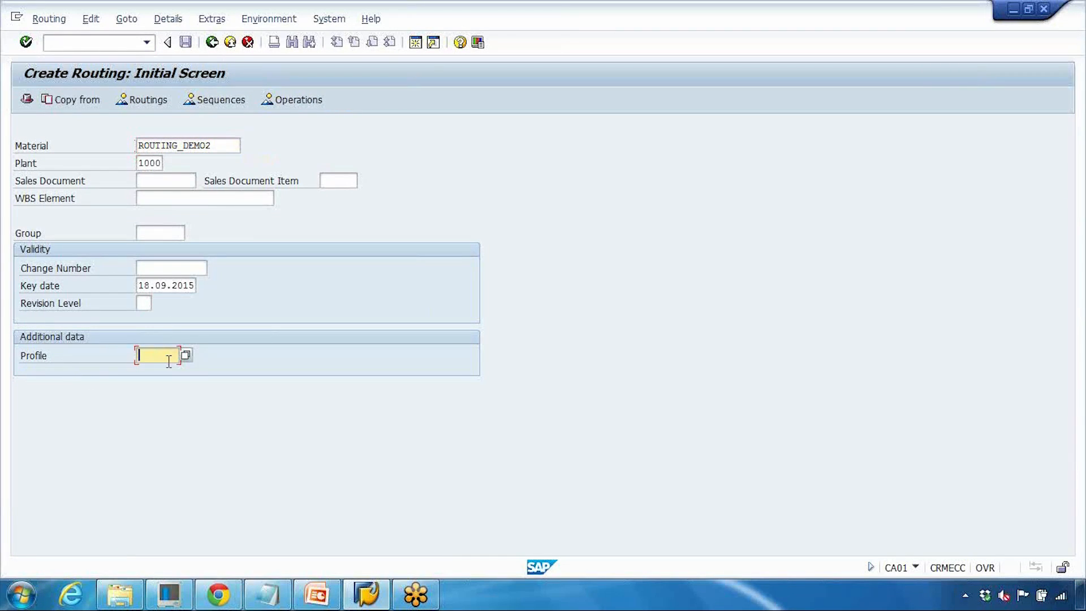
left_click(185, 355)
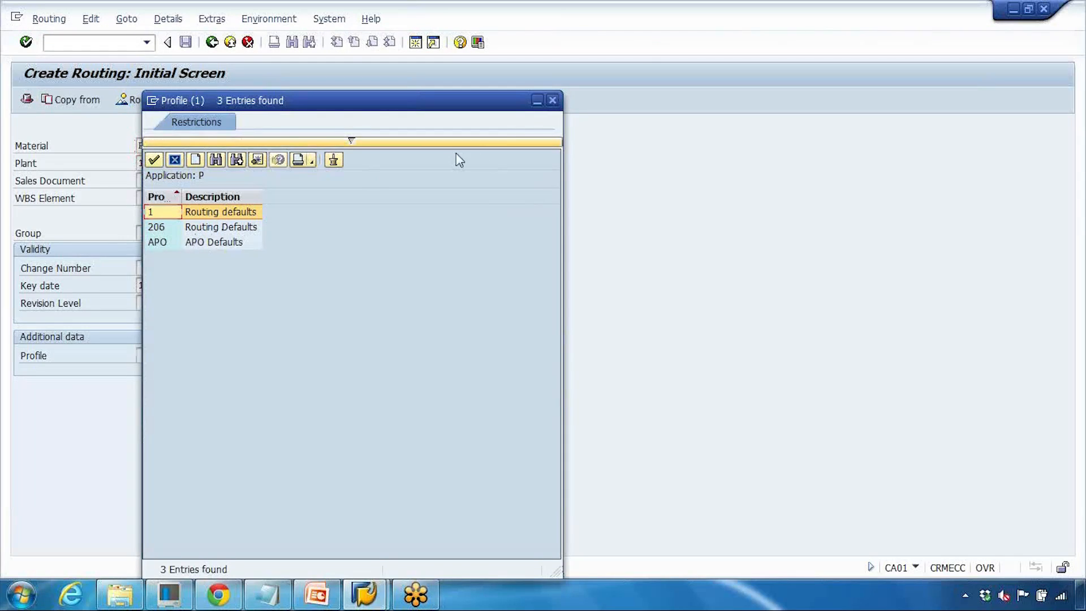
left_click(552, 100)
- Switch to PowerPoint to review the configuration path on the Default Value Profile slide, then return to SAP
left_click(333, 592)
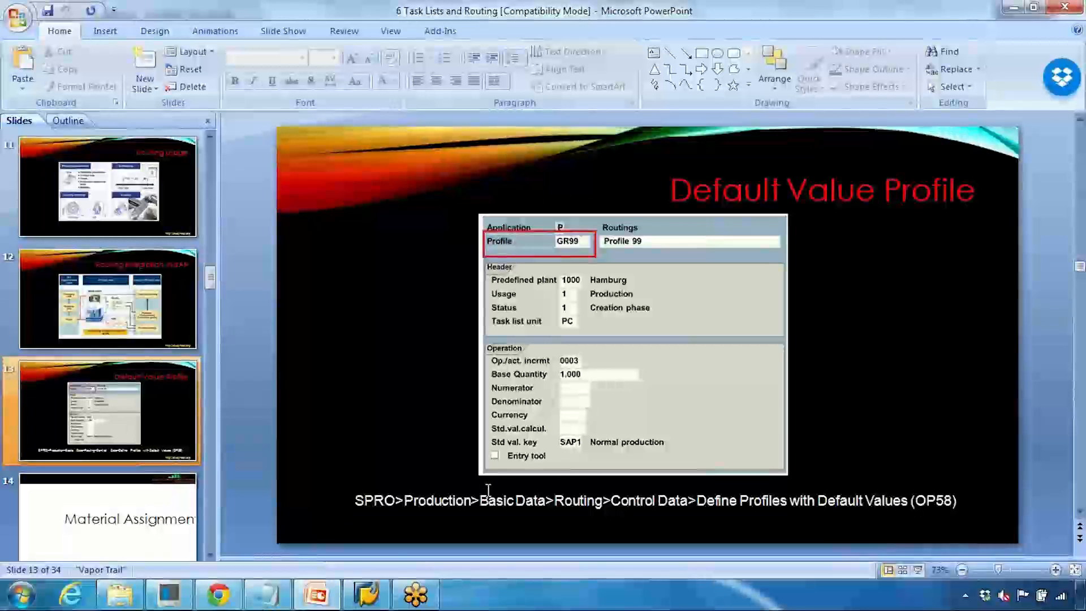
left_click(369, 499)
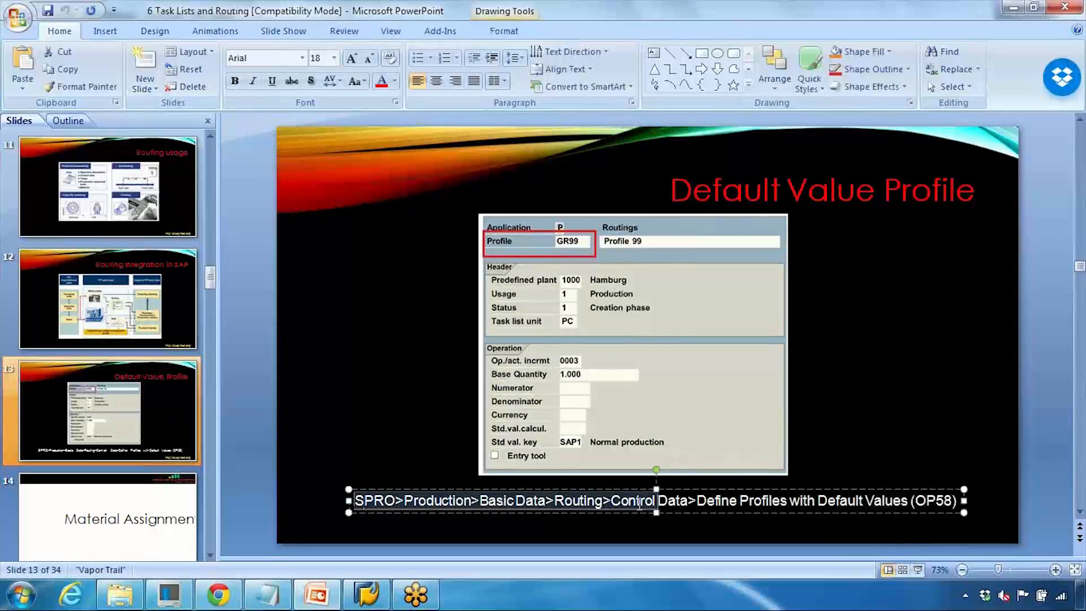
left_click_drag(914, 501, 934, 502)
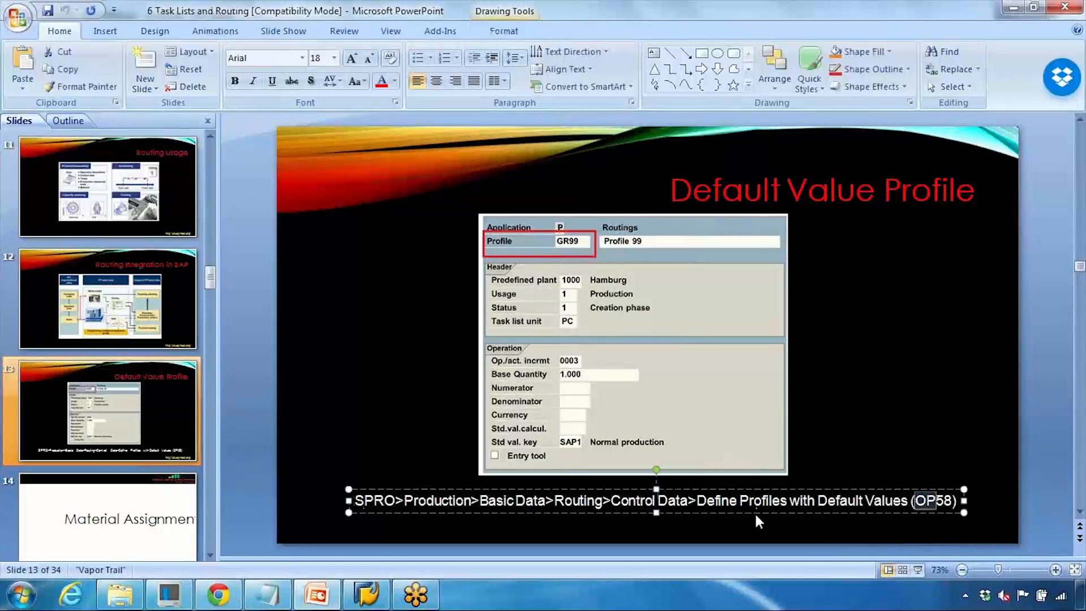
left_click(366, 594)
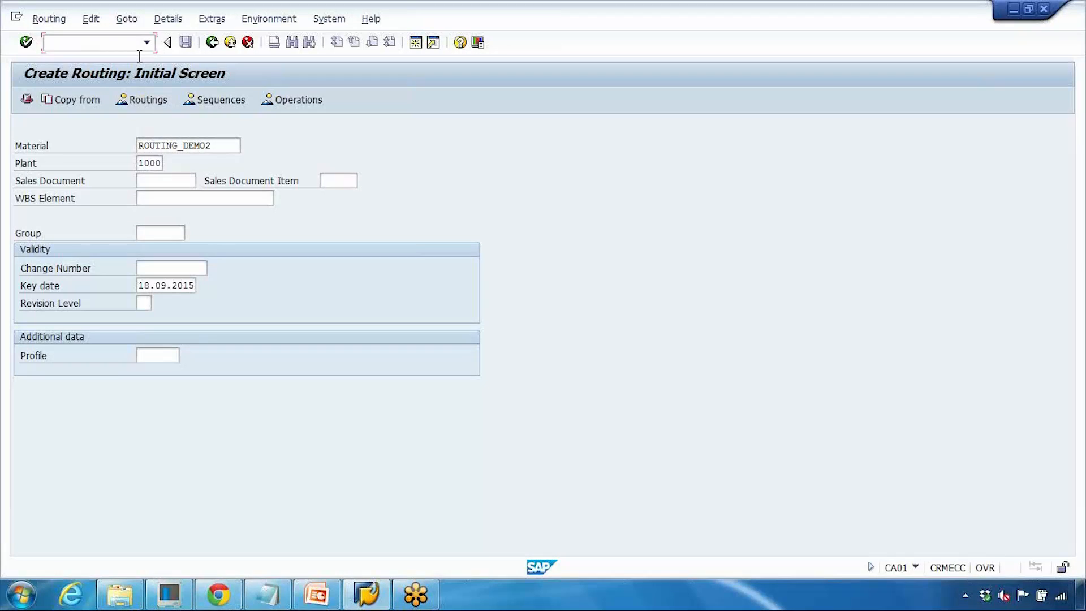
- Start transaction SPRO and open the SAP Reference IMG
type("/nspro")
key("Return")
left_click(107, 99)
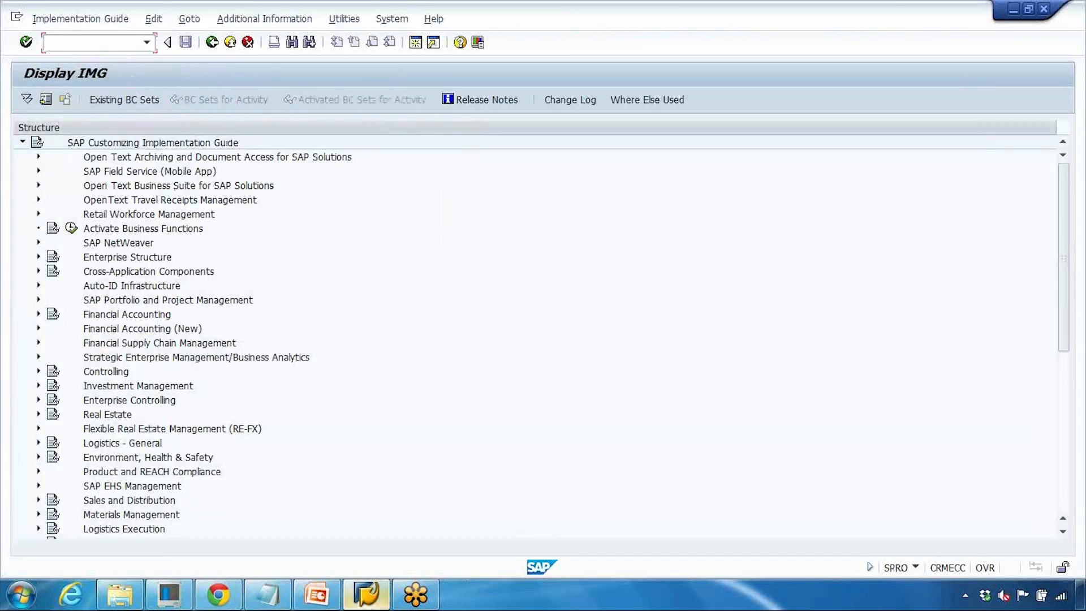
left_click(320, 597)
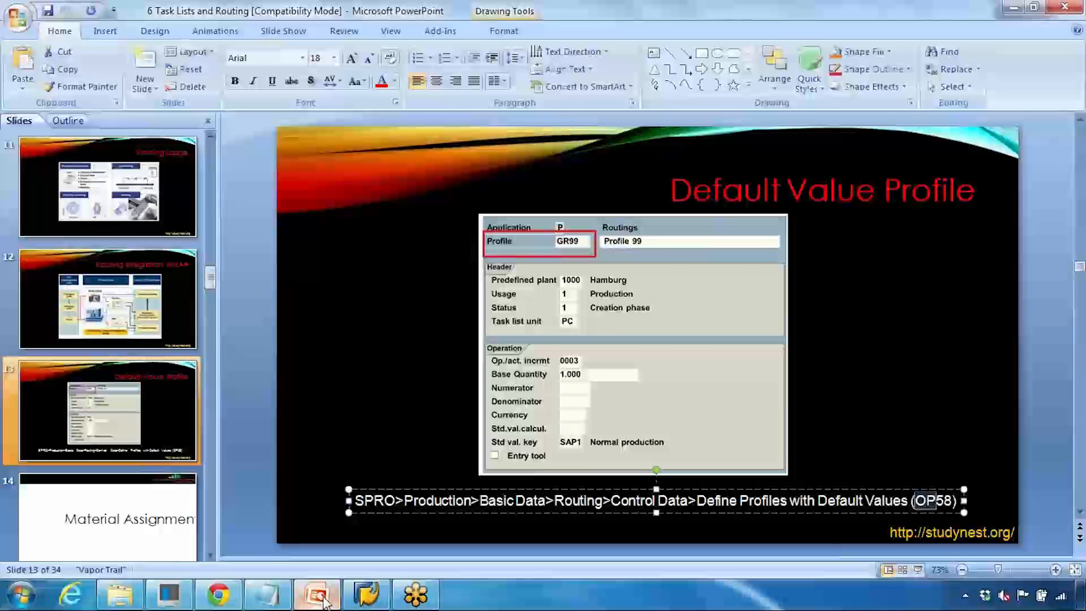
left_click(325, 601)
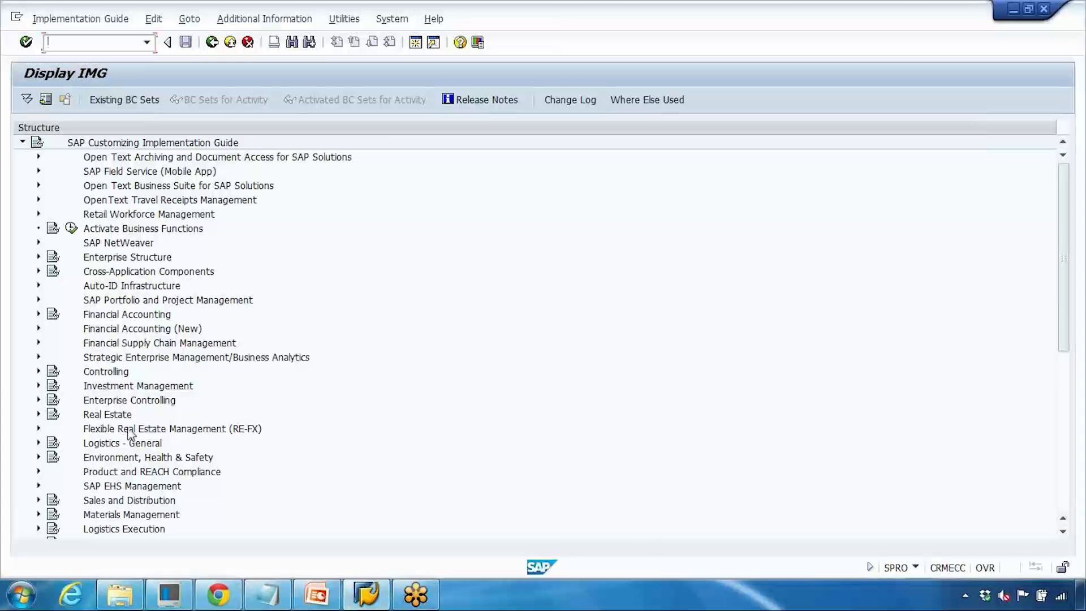
- Expand Production > Basic Data > Routing > Control Data in the implementation guide
left_click(97, 501)
scroll(92, 447, "down", 3)
scroll(93, 447, "down", 1)
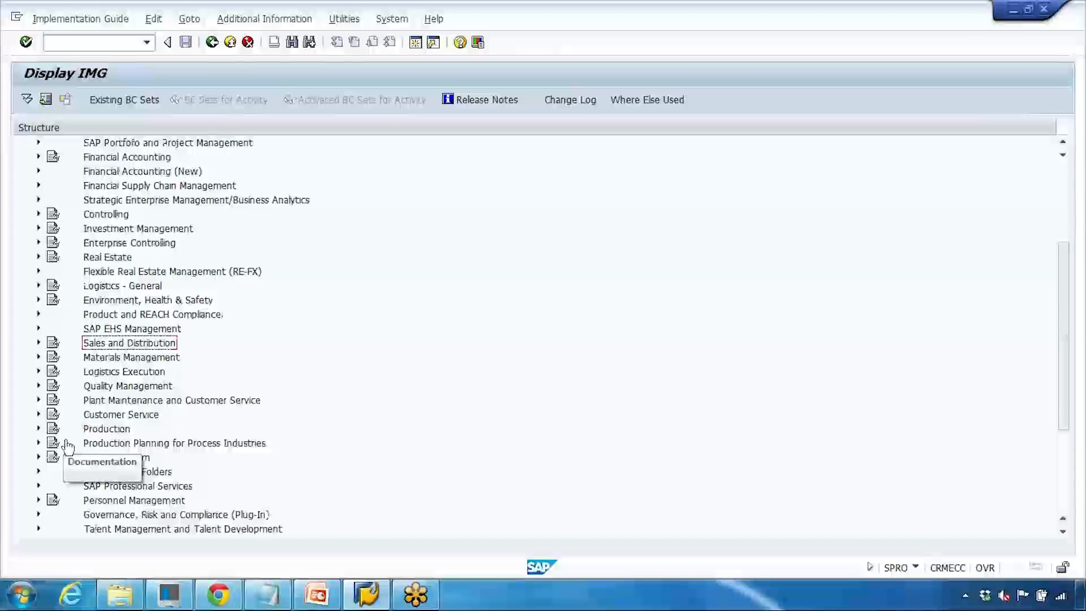
left_click(38, 428)
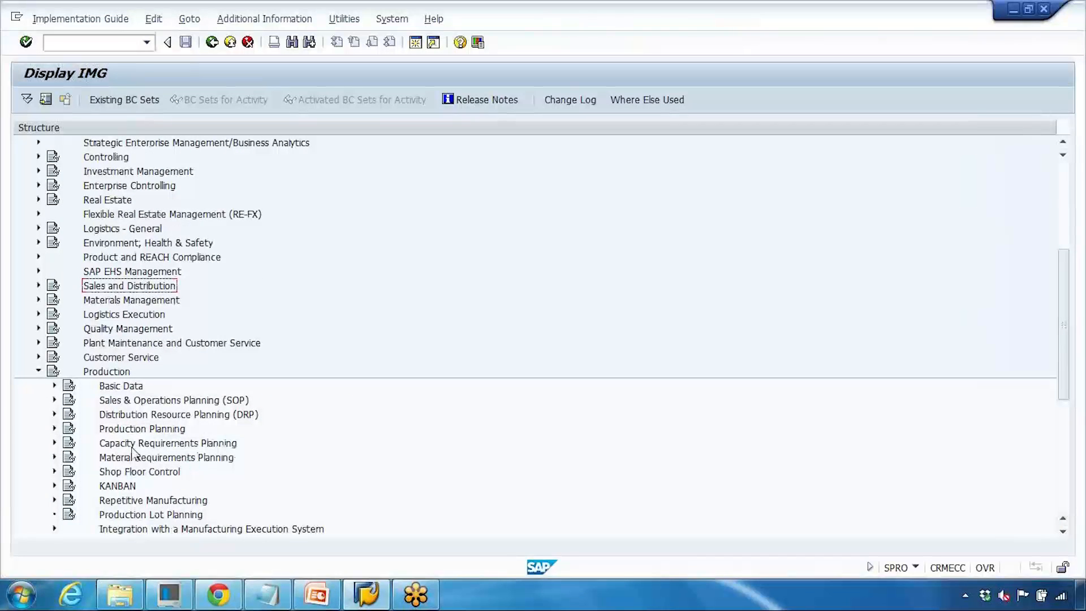
left_click(55, 387)
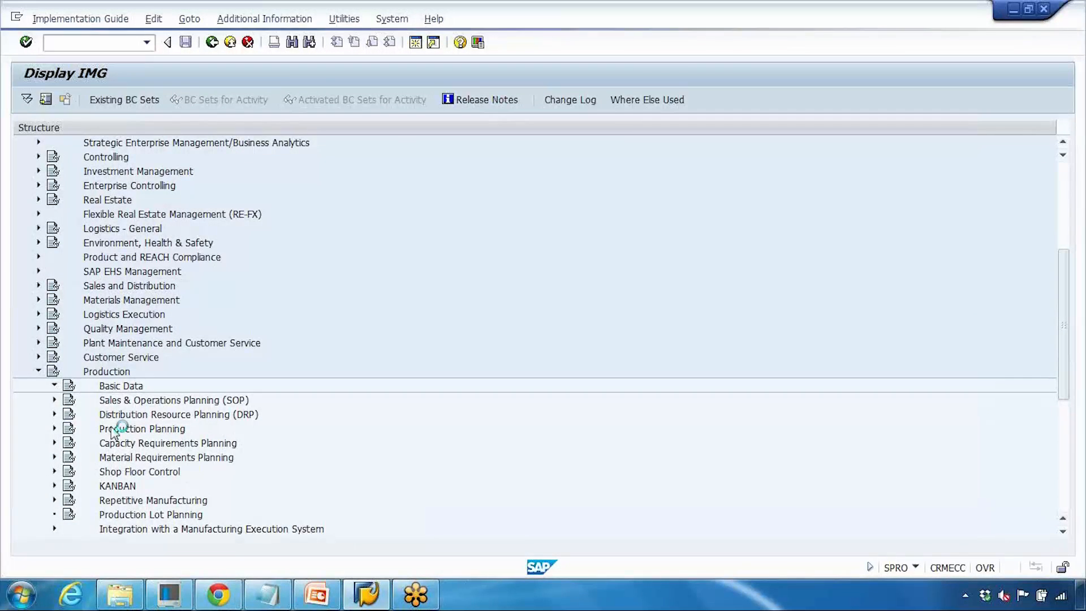
left_click(71, 428)
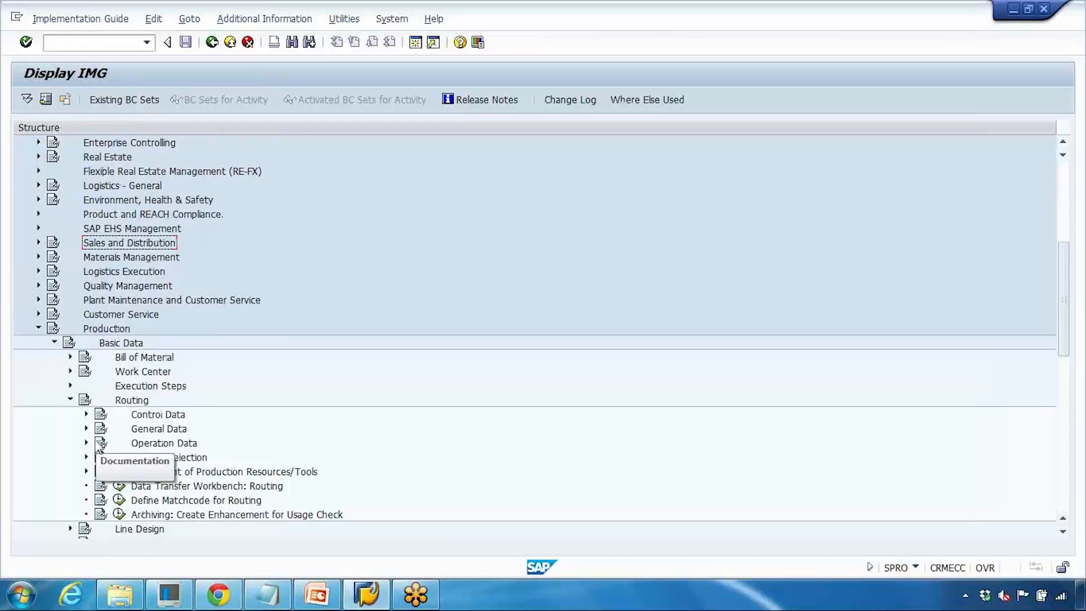
left_click(86, 442)
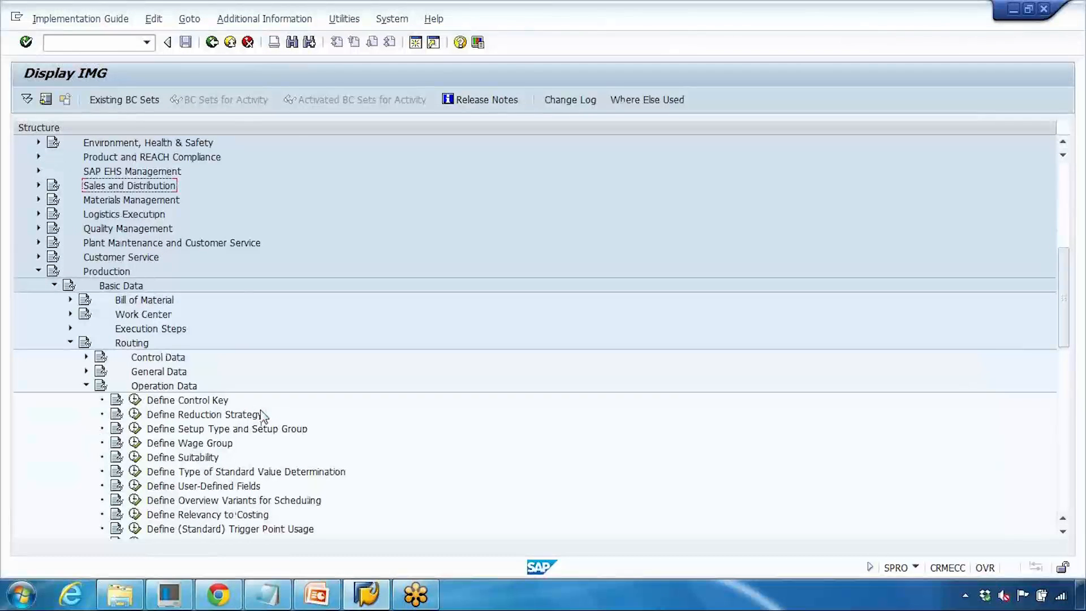
scroll(260, 417, "down", 3)
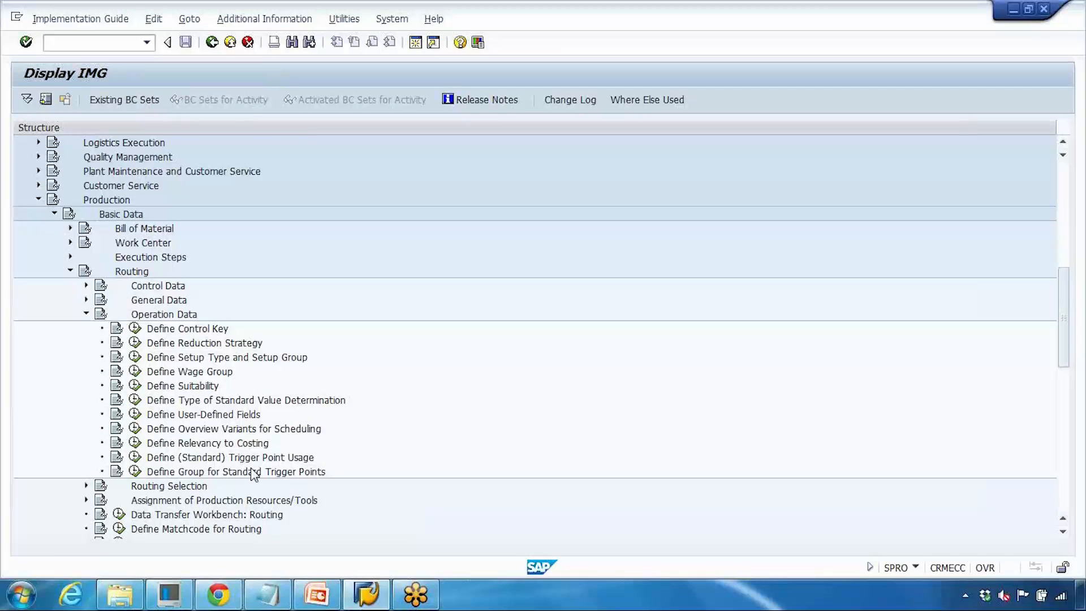
left_click(317, 594)
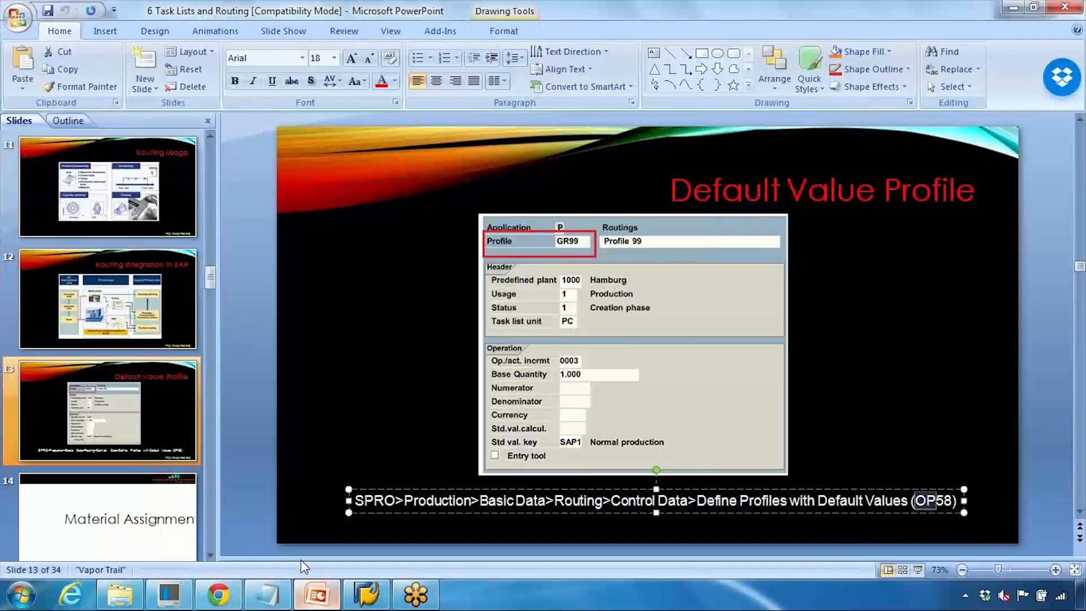
left_click(317, 594)
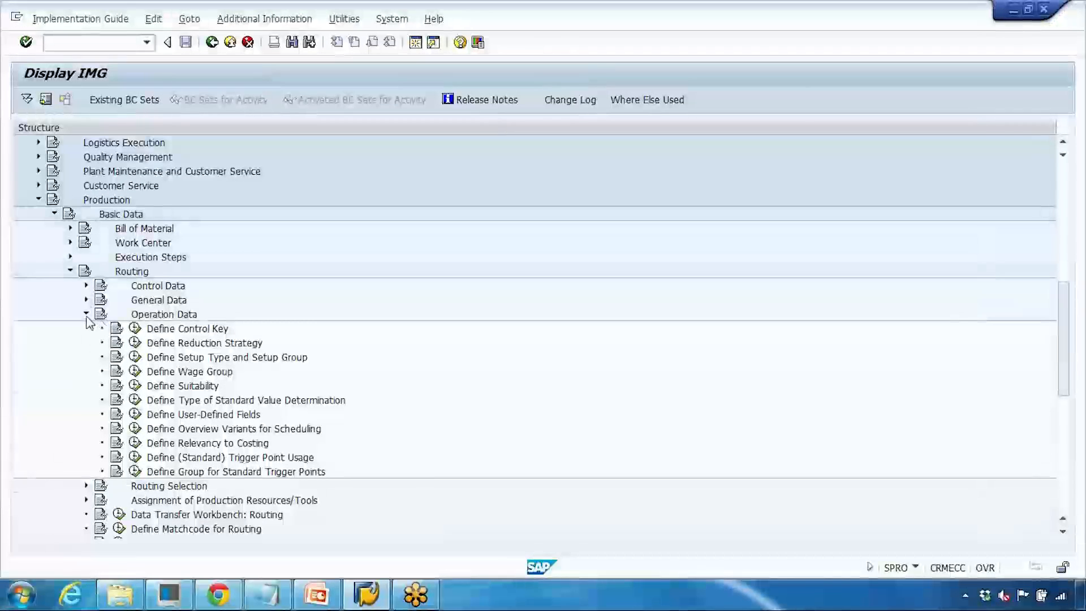
left_click(86, 314)
left_click(86, 285)
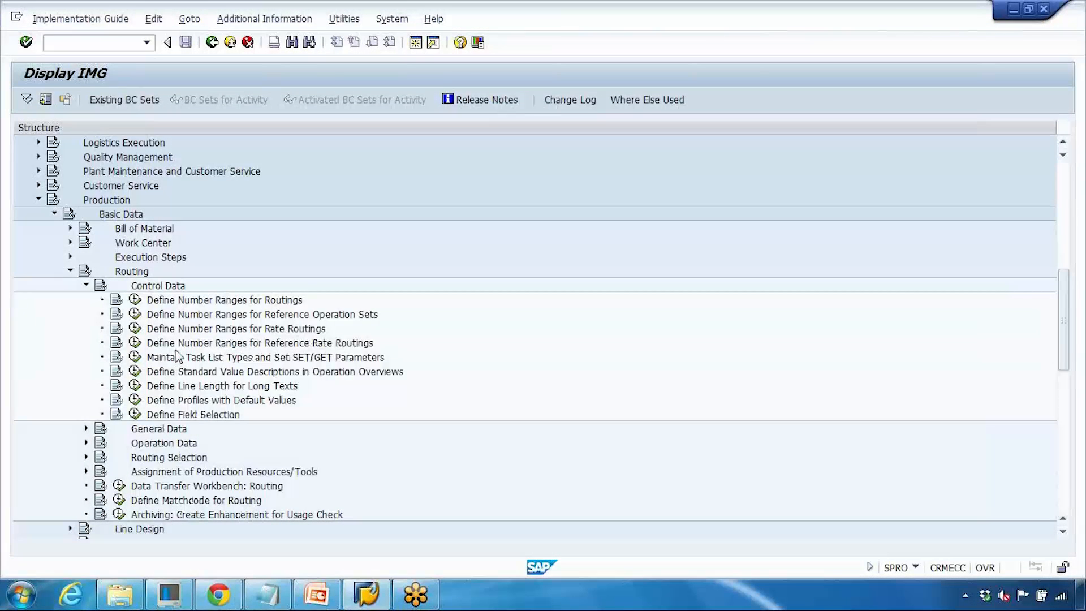
- Execute Define Profiles with Default Values and open the Profile/General data routing defaults
left_click(205, 402)
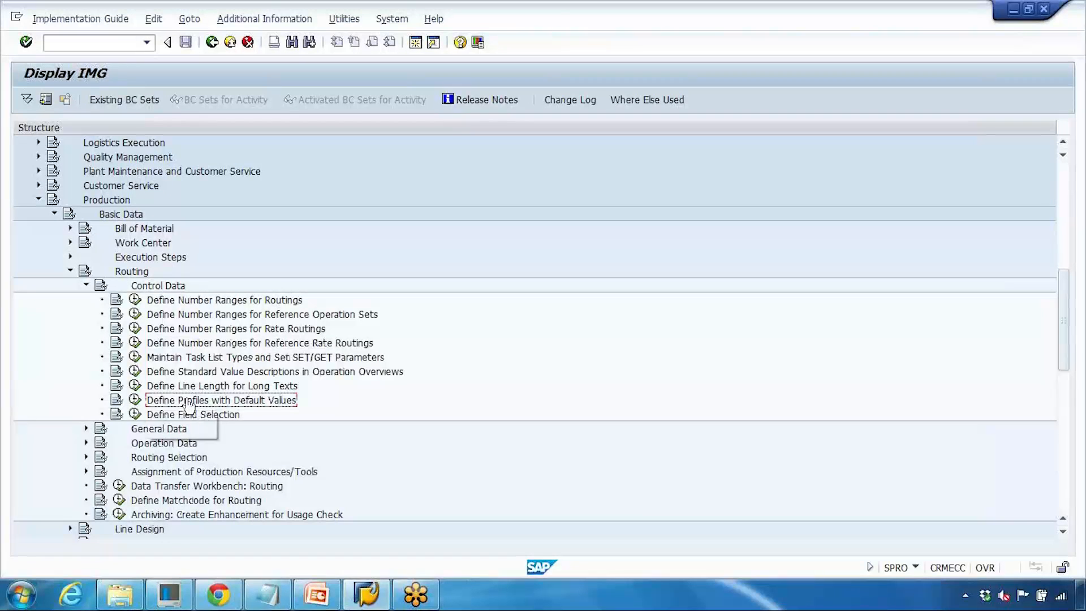
left_click(135, 400)
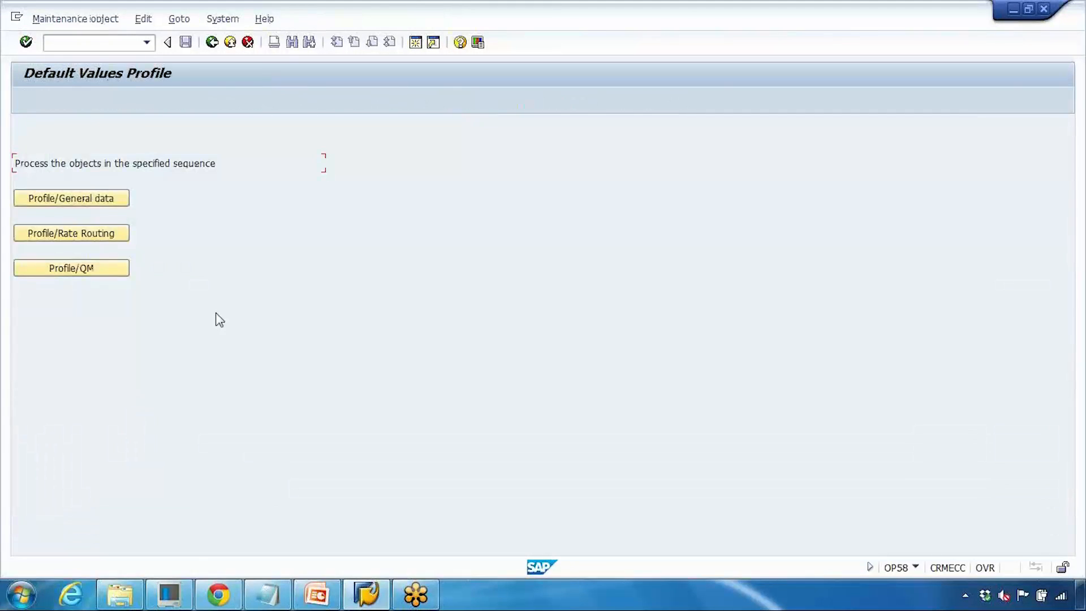
left_click(92, 204)
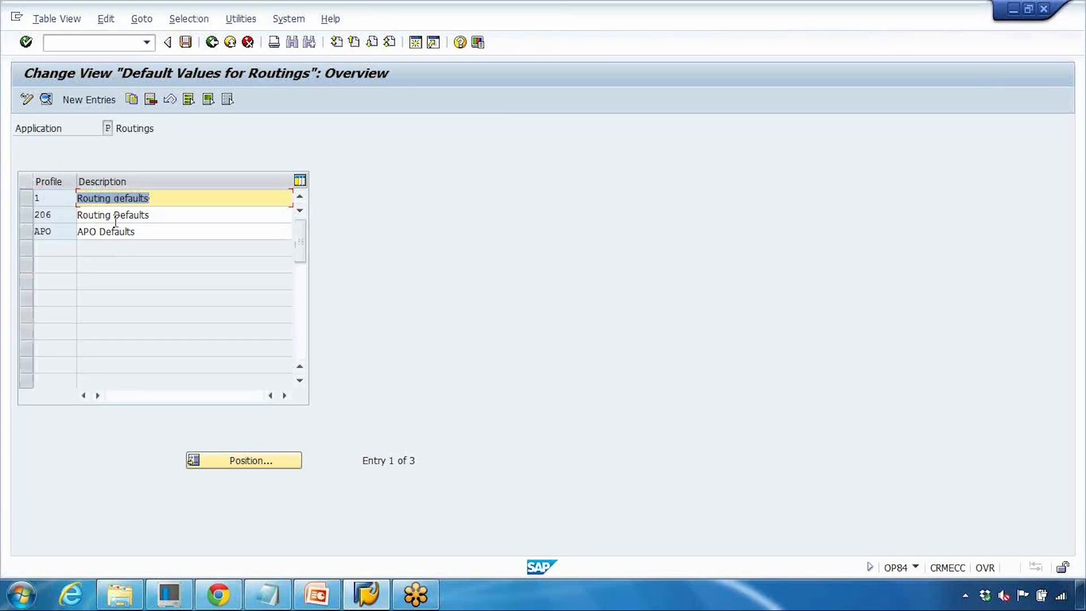
- Add a new default values profile ZGS described as GS Profile for Routing
left_click(90, 101)
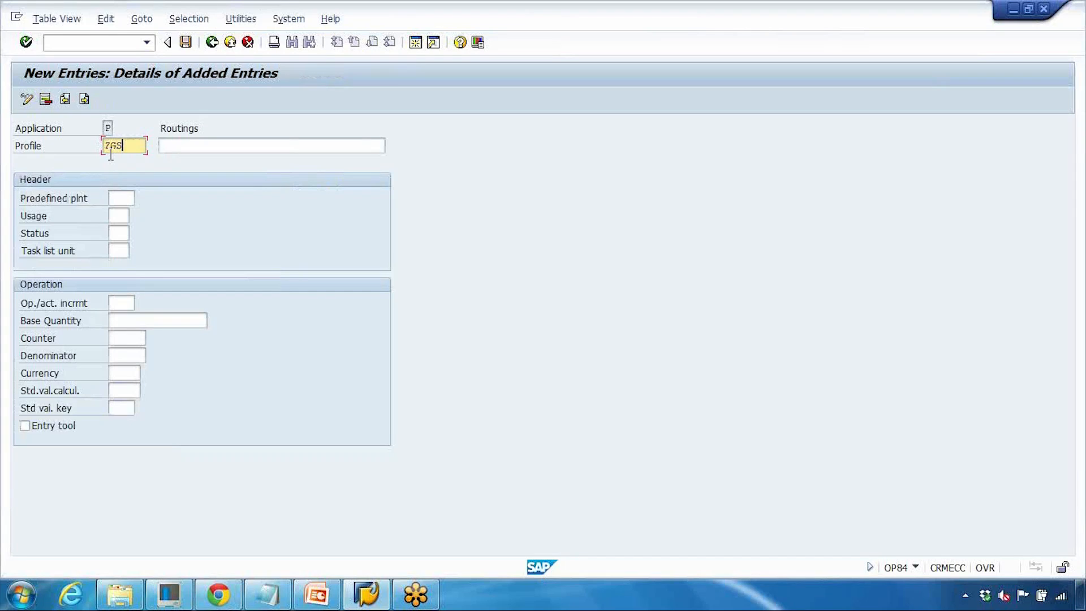
left_click(178, 150)
type("GS")
key("Down")
key("Return")
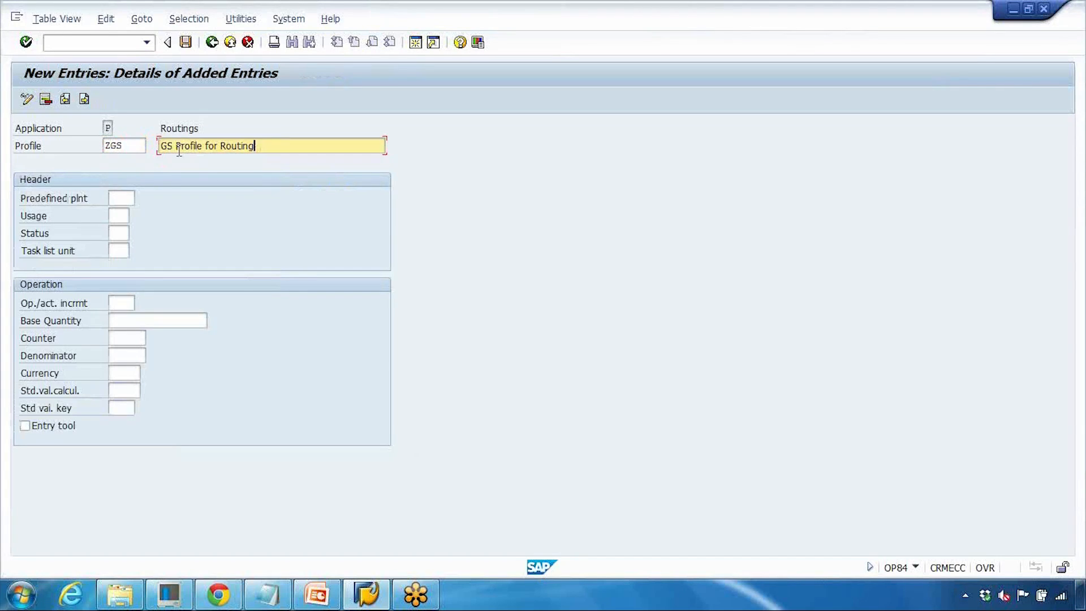
- Set the profile's predefined plant to 1000 and usage to 1 Production
left_click(125, 200)
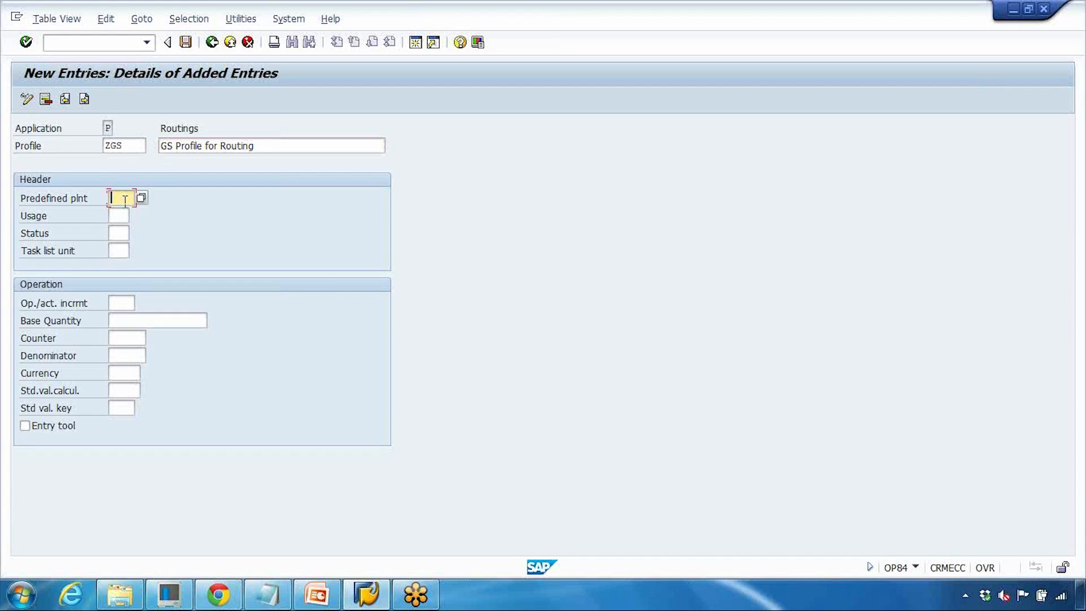
type("1000")
left_click(124, 215)
key("Return")
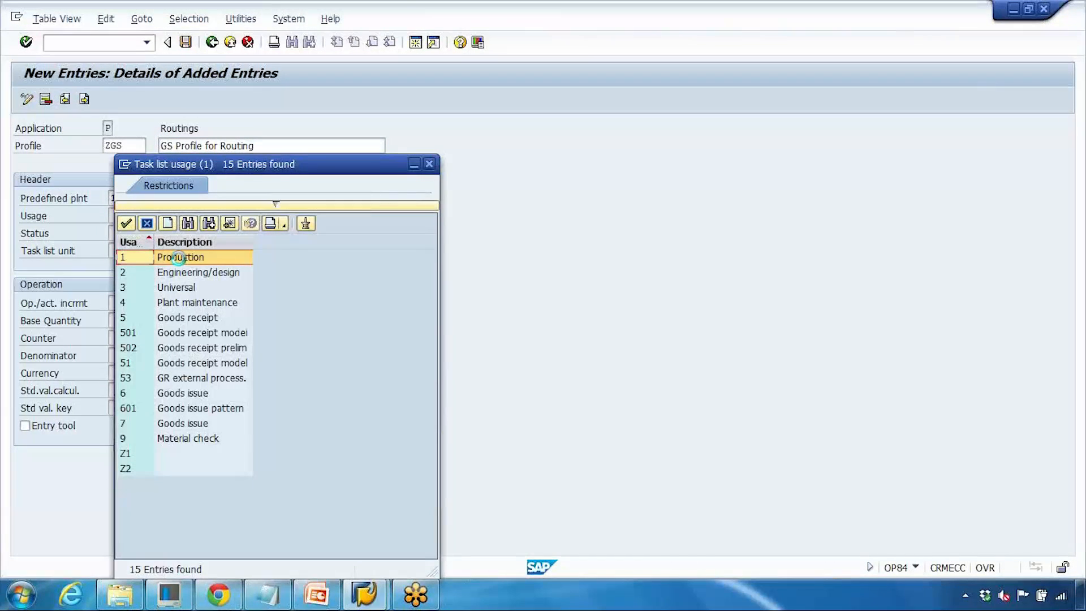
double_click(178, 257)
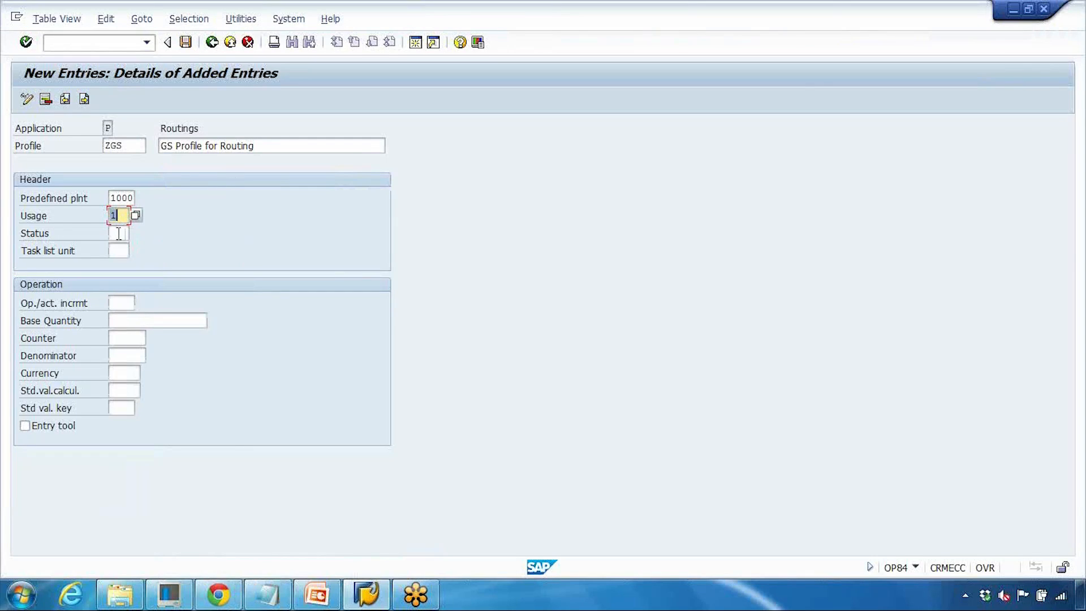
- Set the profile's status to 4 Released (general)
left_click(118, 232)
left_click(135, 232)
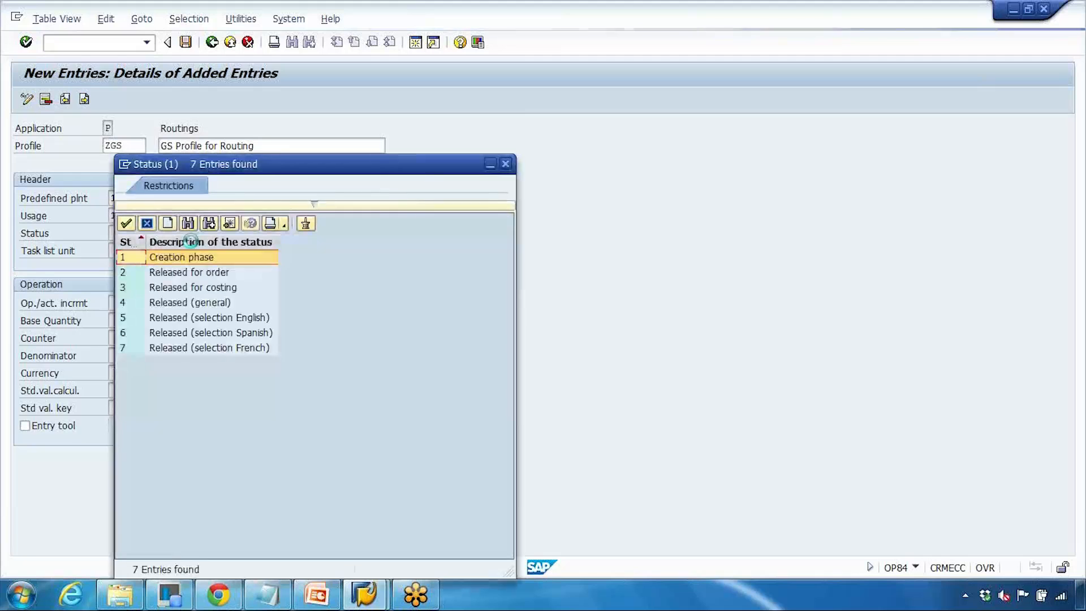
double_click(206, 303)
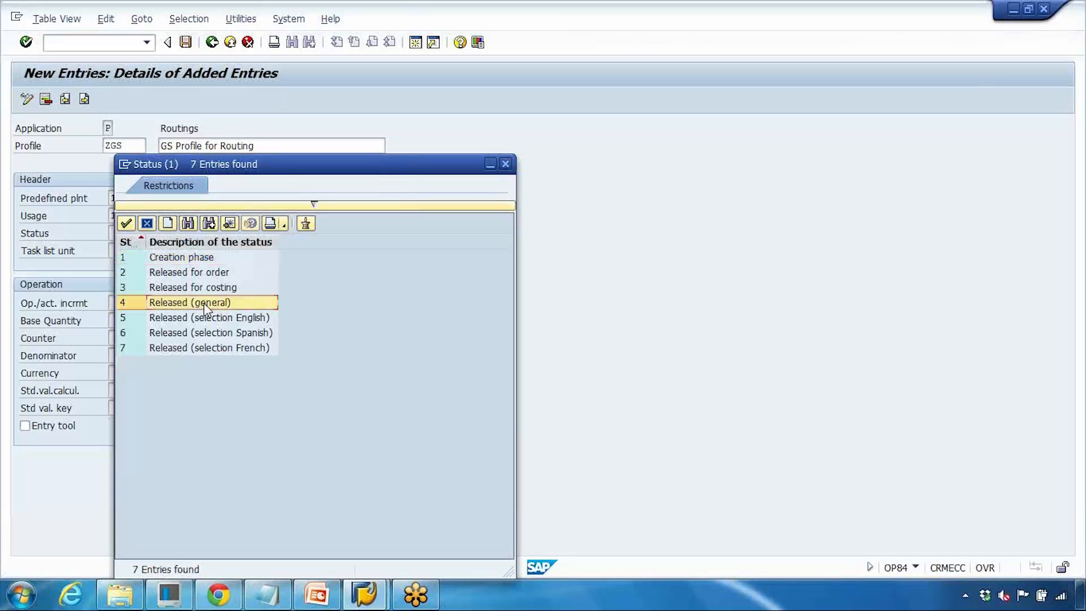
left_click(120, 251)
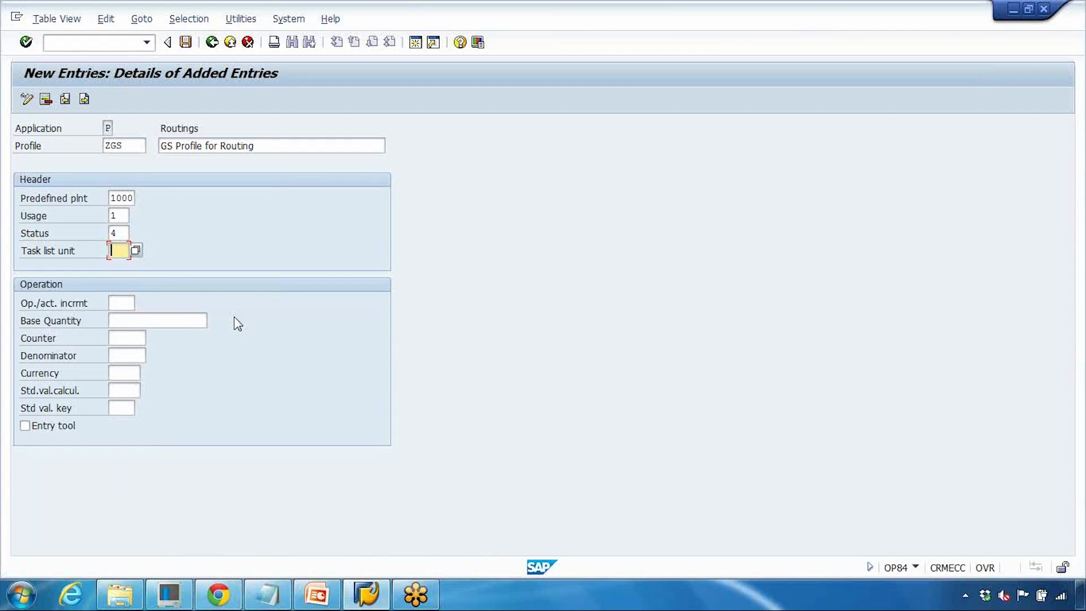
- Open Change Routing (CA02) in a new session
left_click(116, 303)
left_click(101, 51)
type("/oca02")
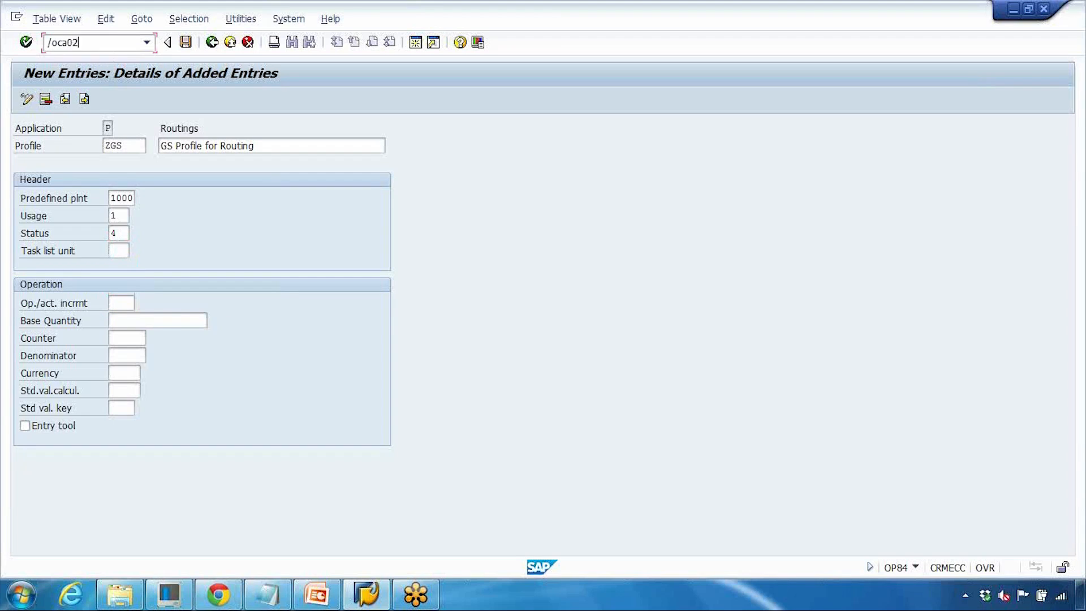
key("Return")
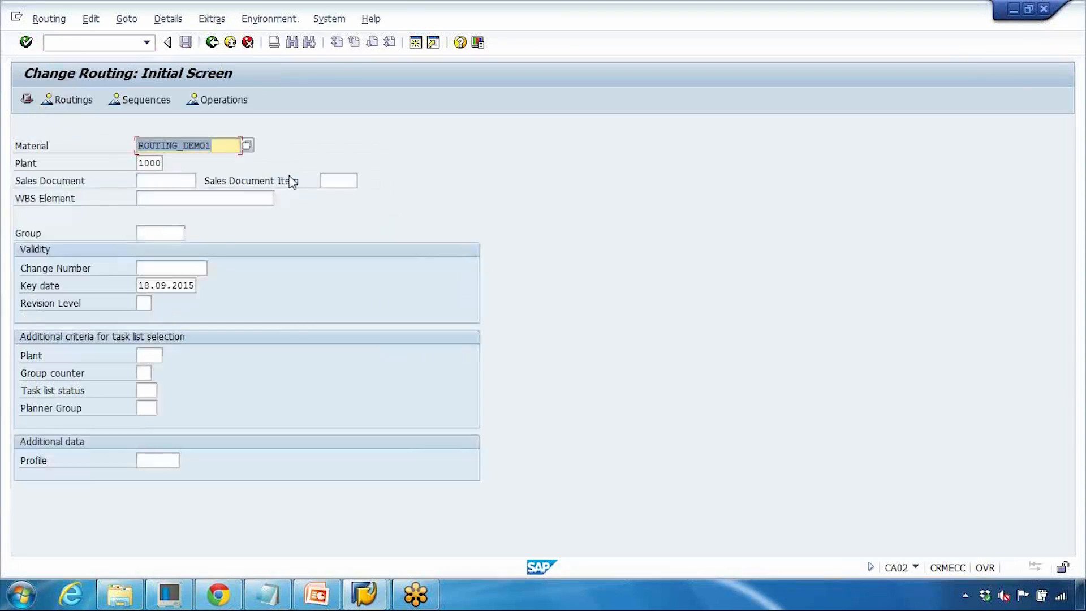
- Display the operation overview of routing ROUTING_DEMO1 and examine its operation numbering
key("Return")
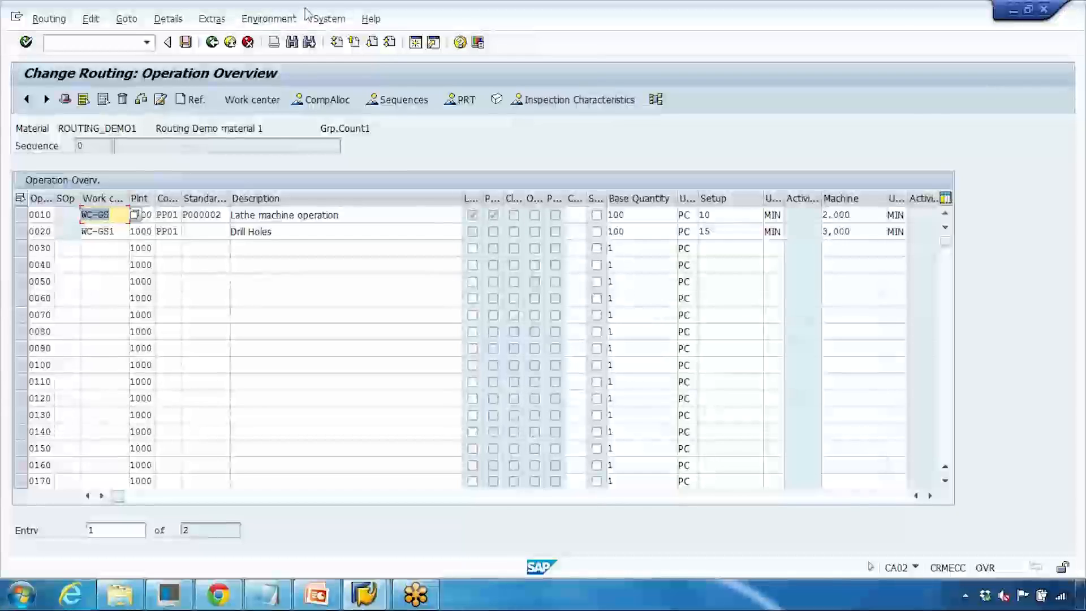
left_click_drag(306, 12, 582, 68)
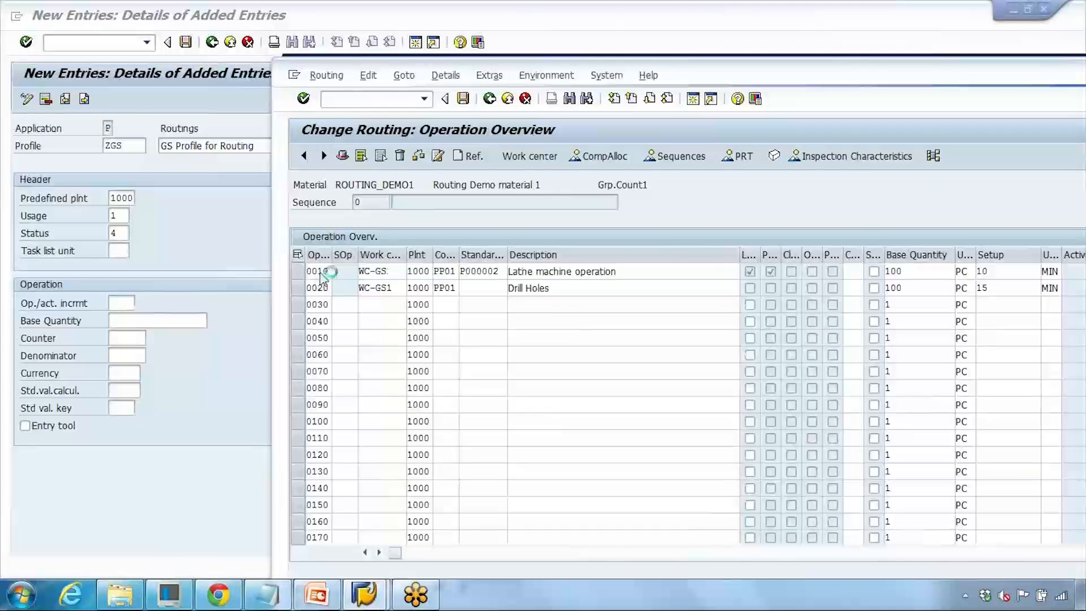
left_click_drag(323, 272, 329, 322)
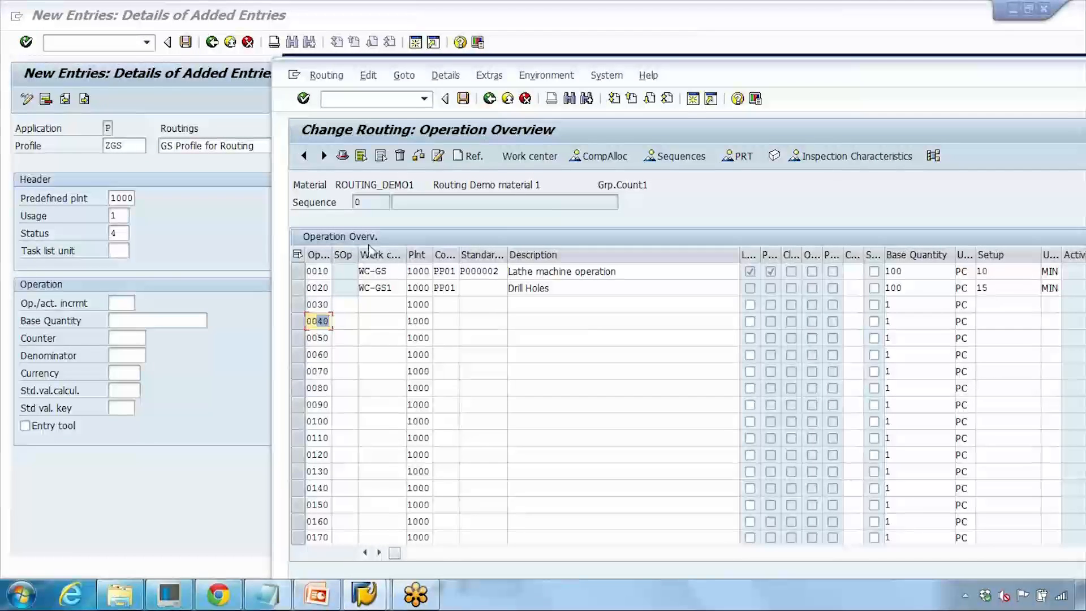
- Set the default profile's operation increment to 100
left_click(213, 232)
left_click(134, 303)
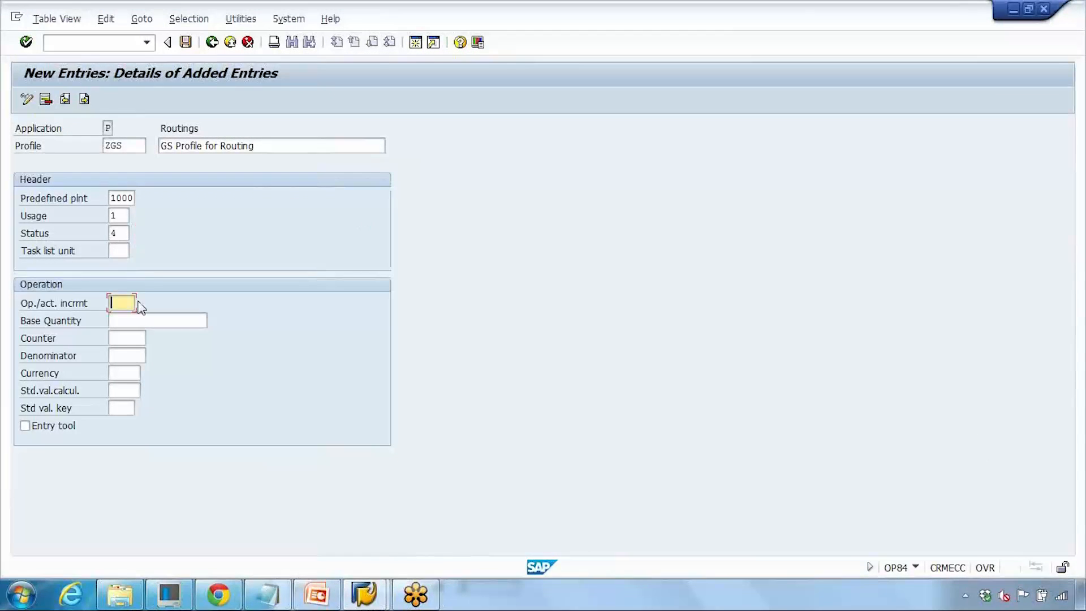
type("100")
left_click(131, 320)
- Set the profile's base quantity to 1000 after checking the base quantity used in the existing routing
left_click(362, 596)
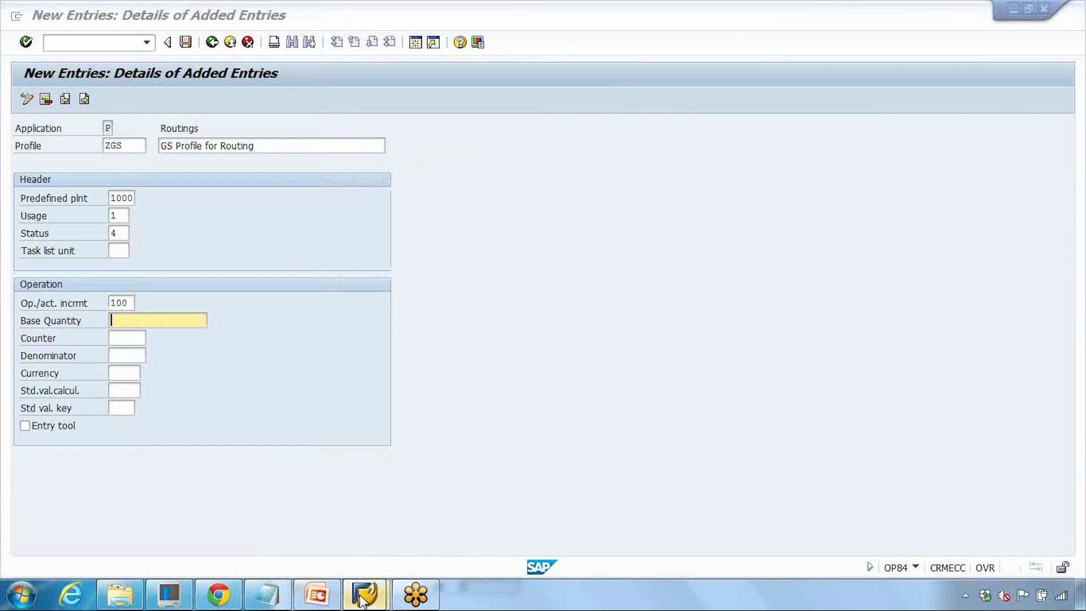
left_click(455, 526)
double_click(915, 272)
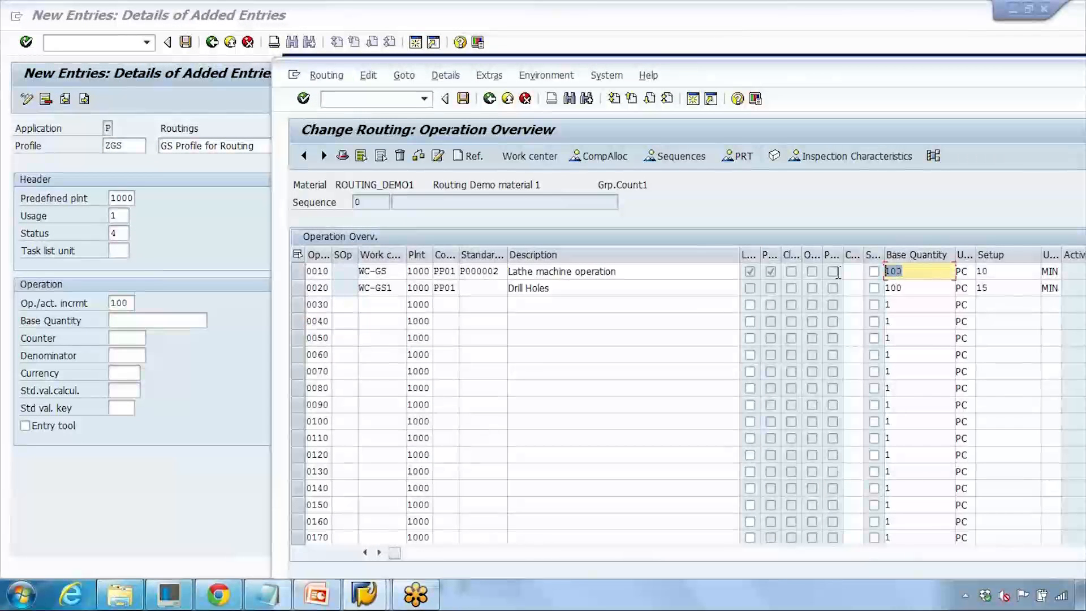
left_click(170, 322)
type("1000")
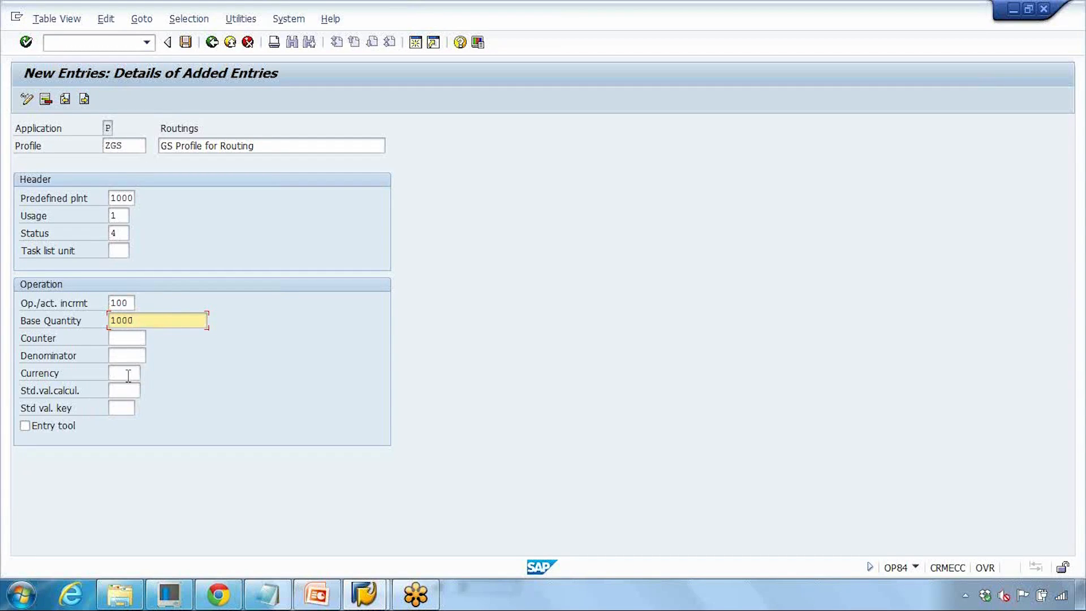
- Save the profile under a new customizing request described as SAP PP Changes for GS
left_click(186, 44)
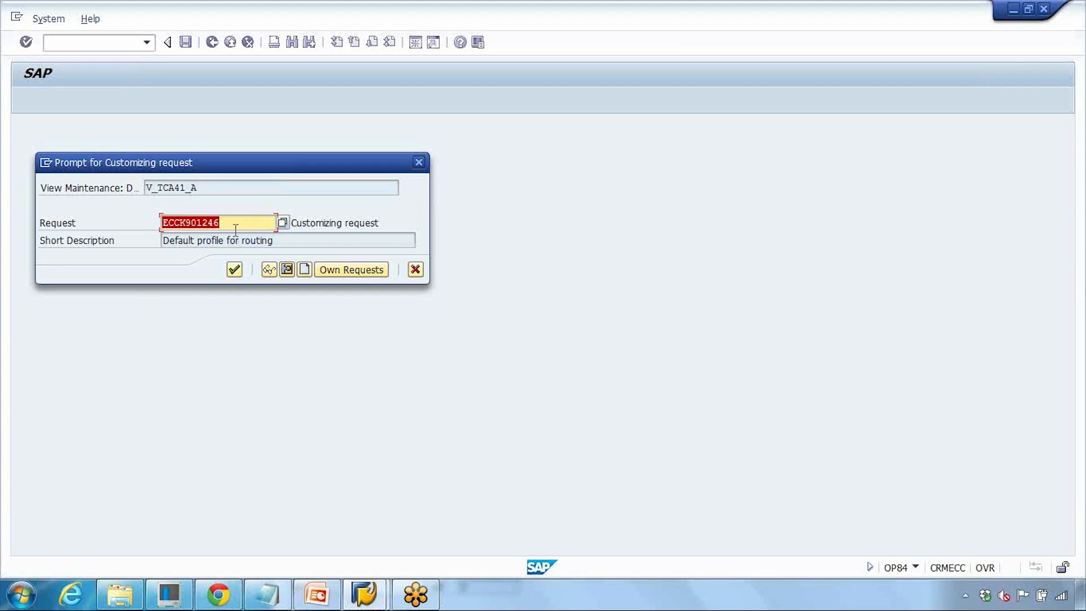
key("Delete")
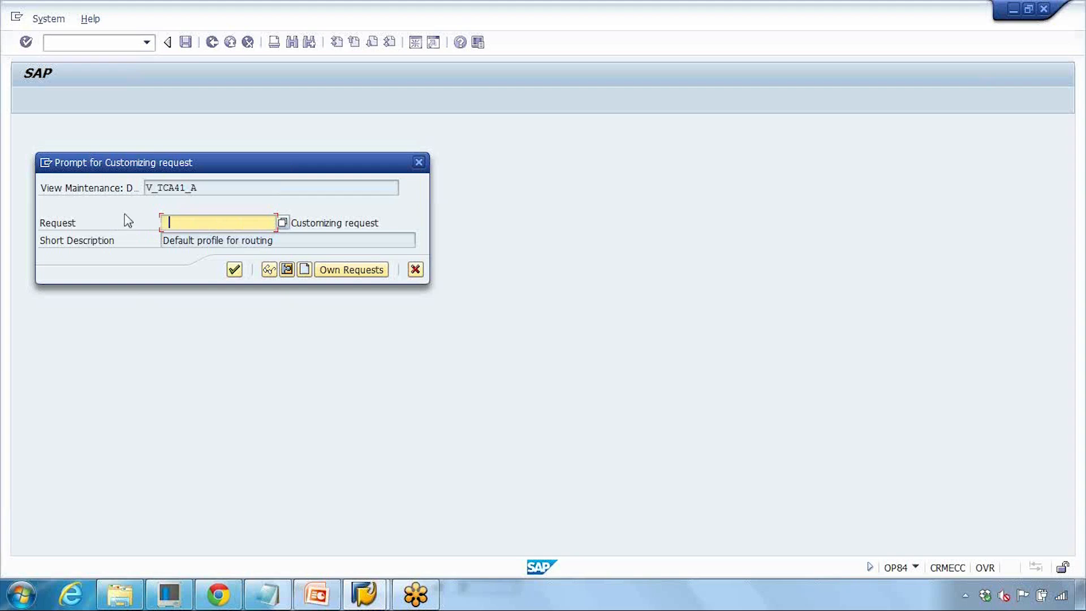
left_click(304, 270)
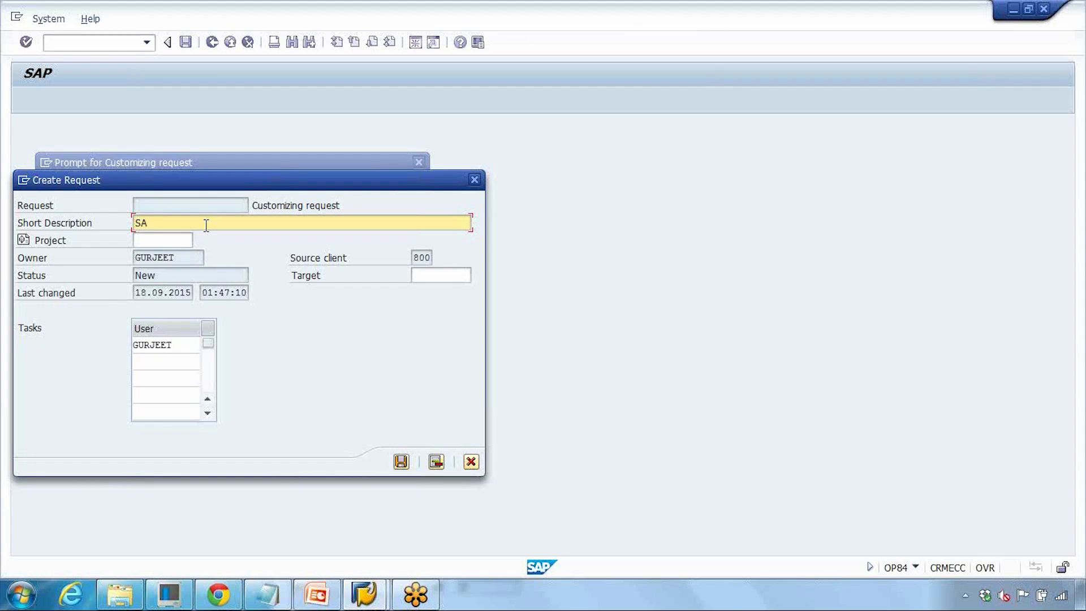
type("Changes for GS")
left_click(401, 462)
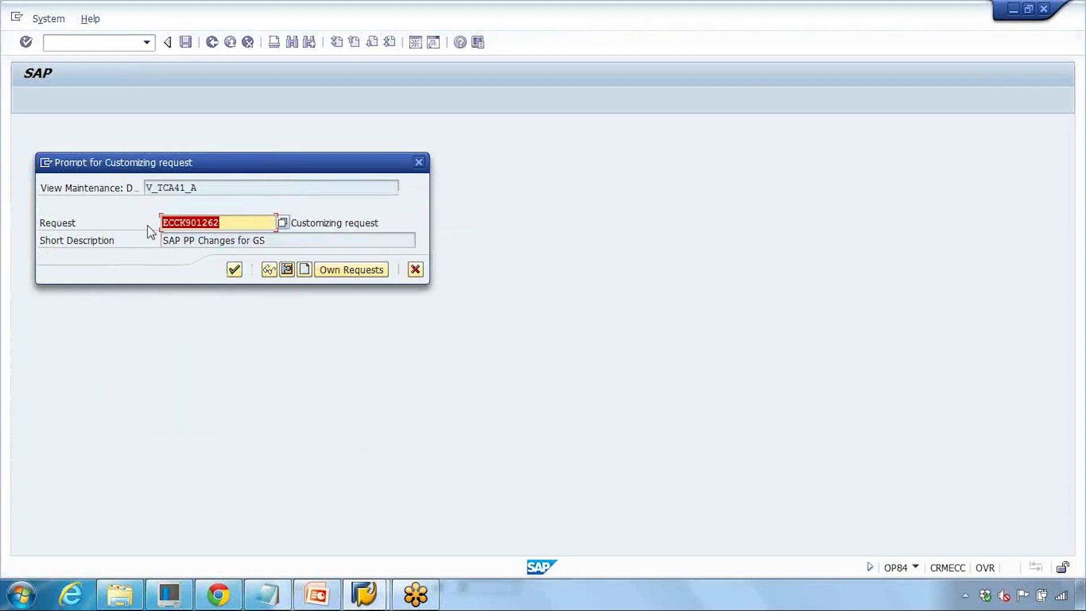
left_click(234, 269)
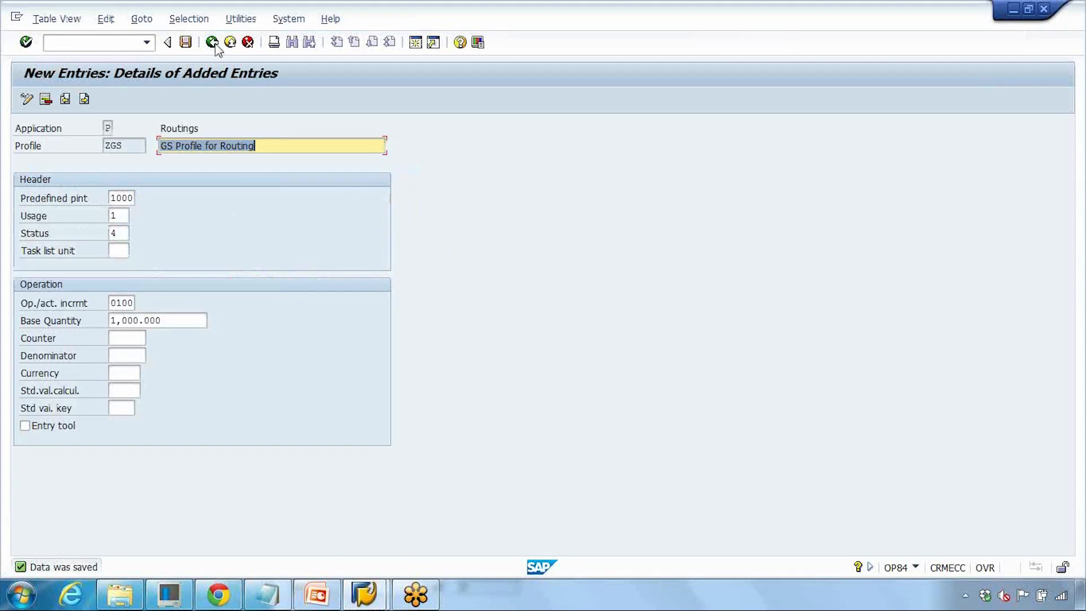
- Start Create Routing (CA01) with a cleared material and default value profile ZGS
left_click(115, 44)
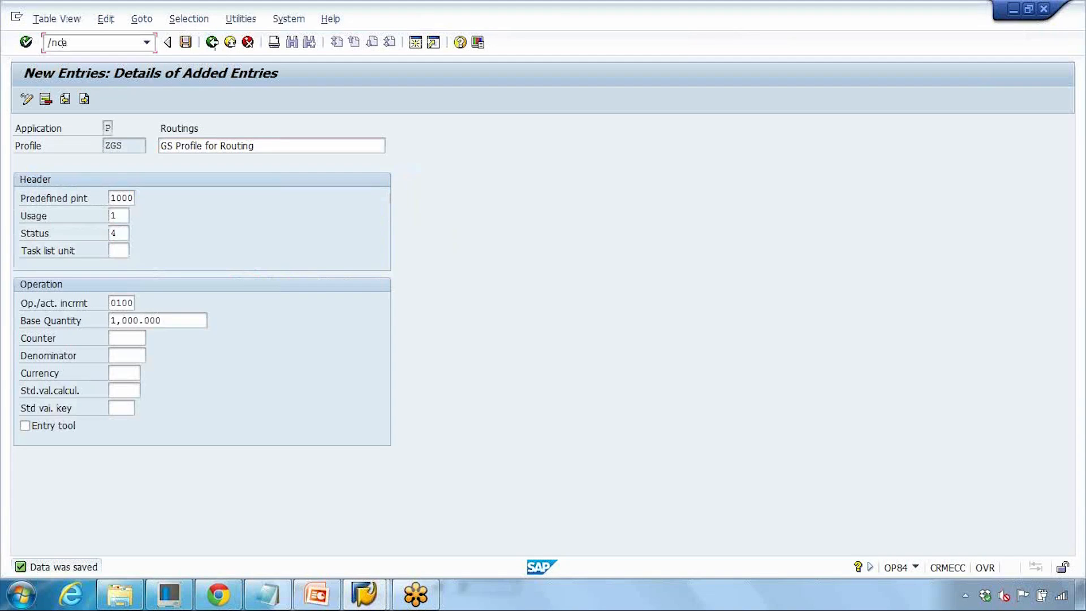
key("Return")
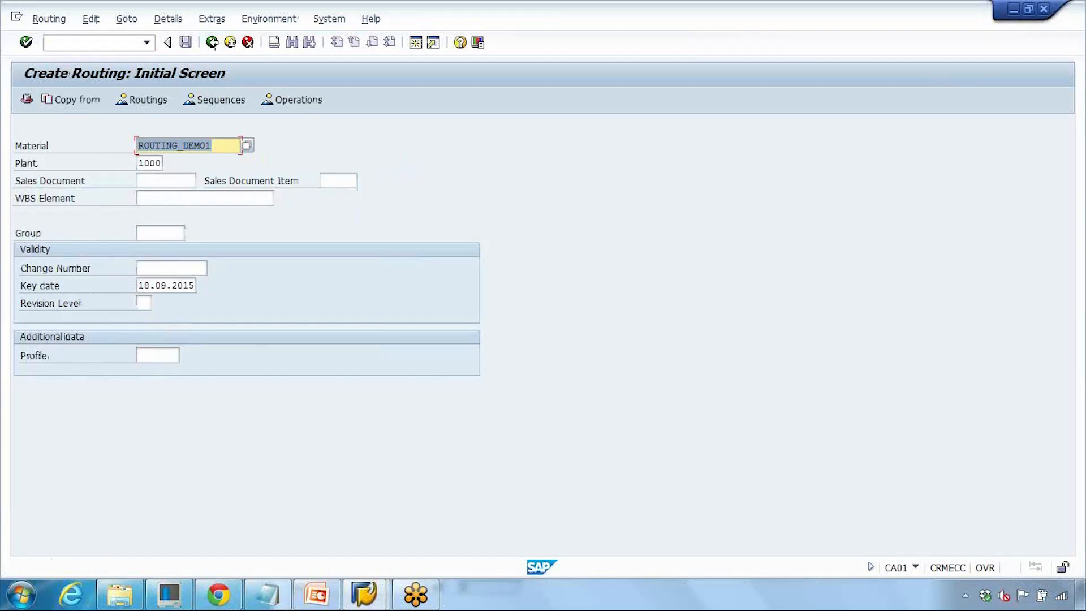
key("BackSpace")
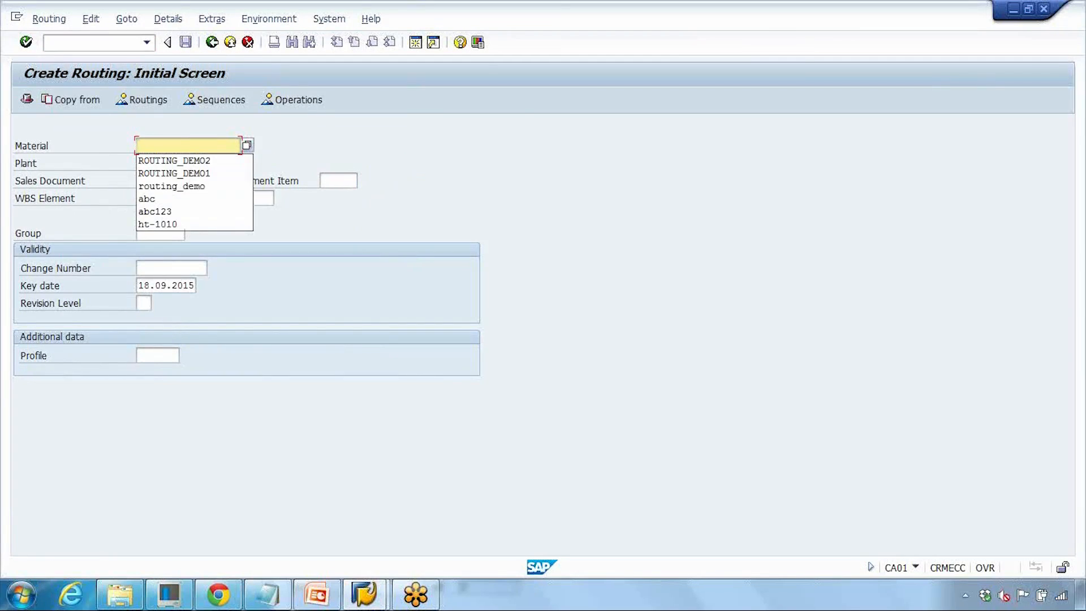
left_click(101, 130)
left_click(178, 355)
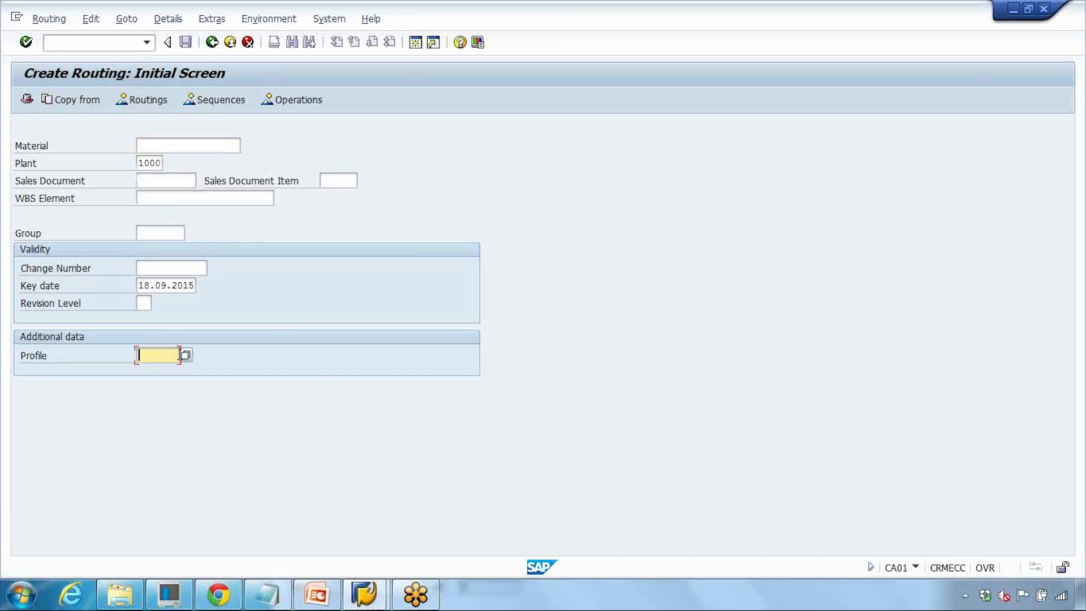
left_click(185, 355)
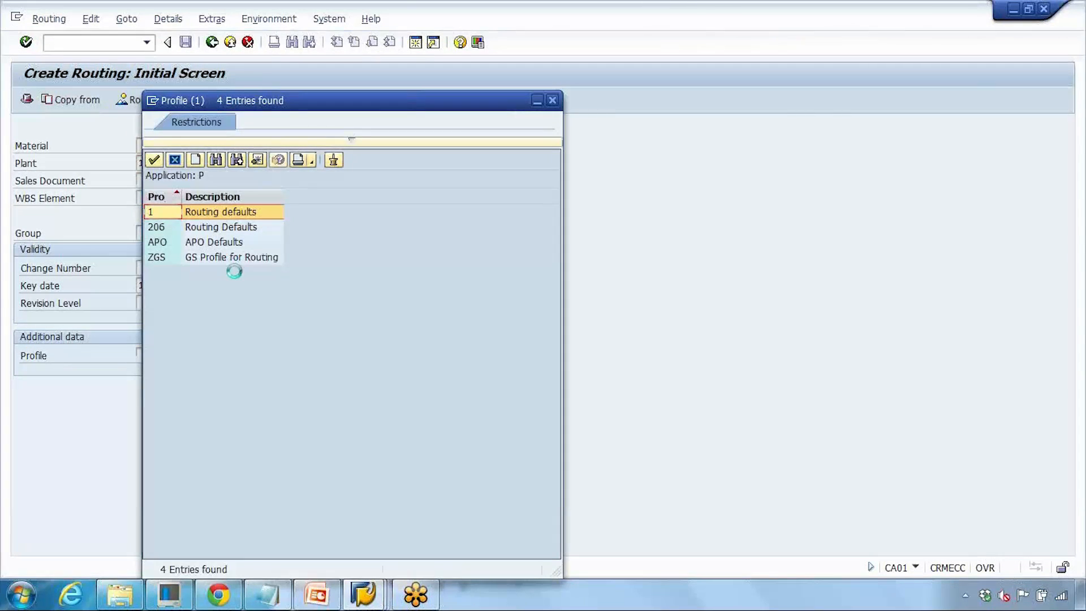
left_click(229, 258)
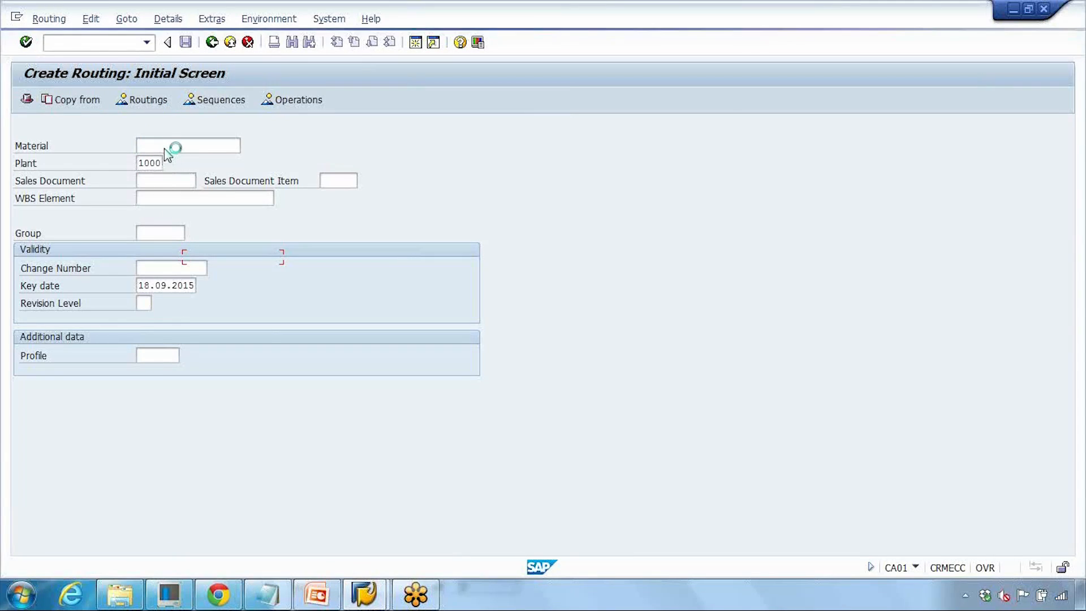
- Enter material ROUTING_DEMO2 for plant 1000 and proceed to the routing header details
left_click(166, 147)
left_click(166, 147)
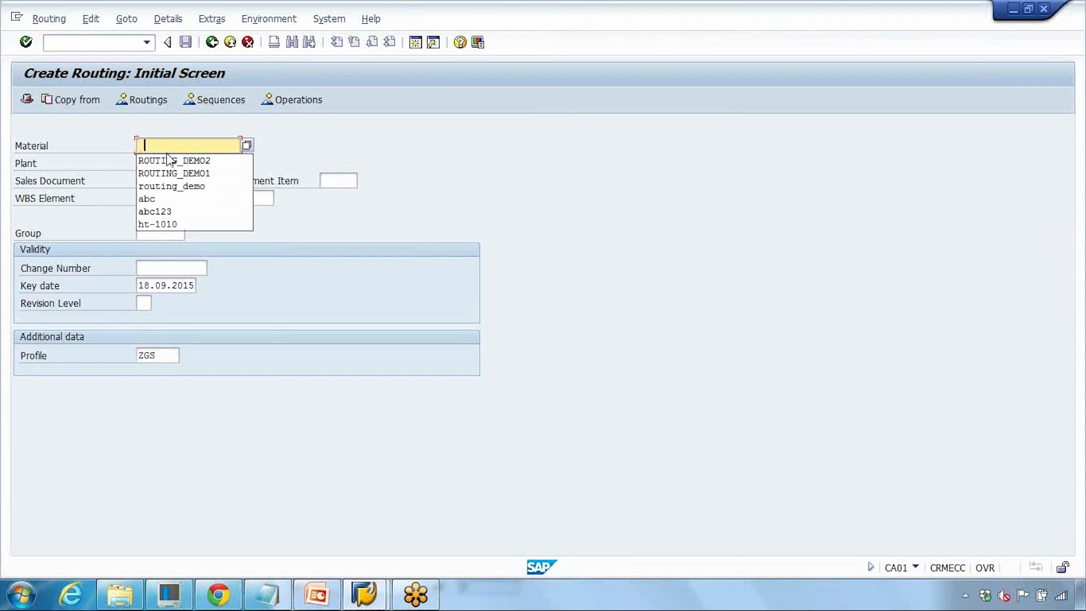
left_click(167, 158)
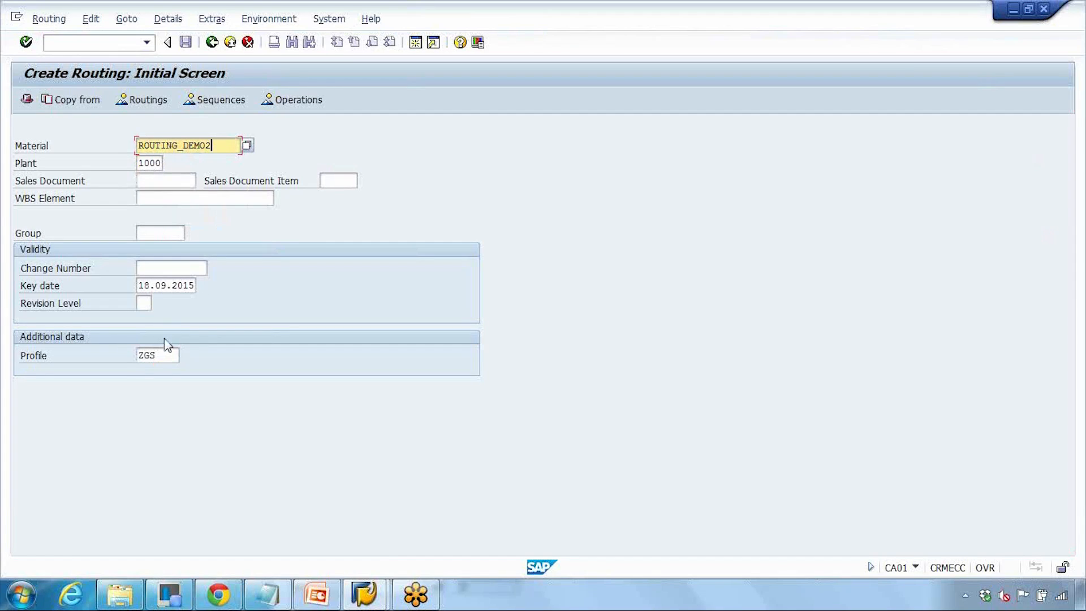
double_click(169, 354)
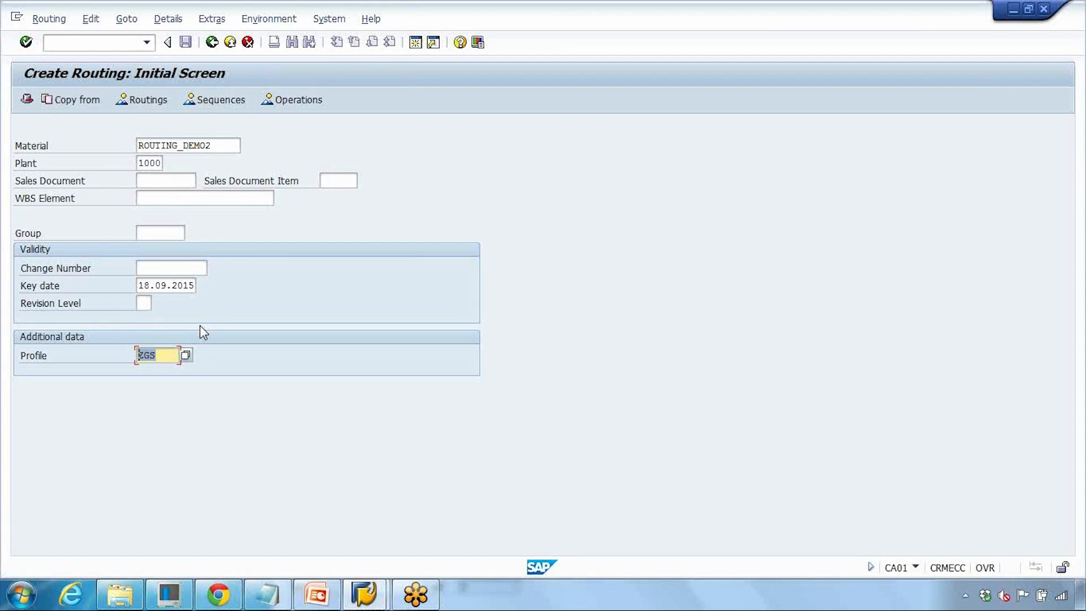
key("Return")
- Open the new routing's operation overview and compare its operation numbering and base quantities with ROUTING_DEMO1
left_click(146, 338)
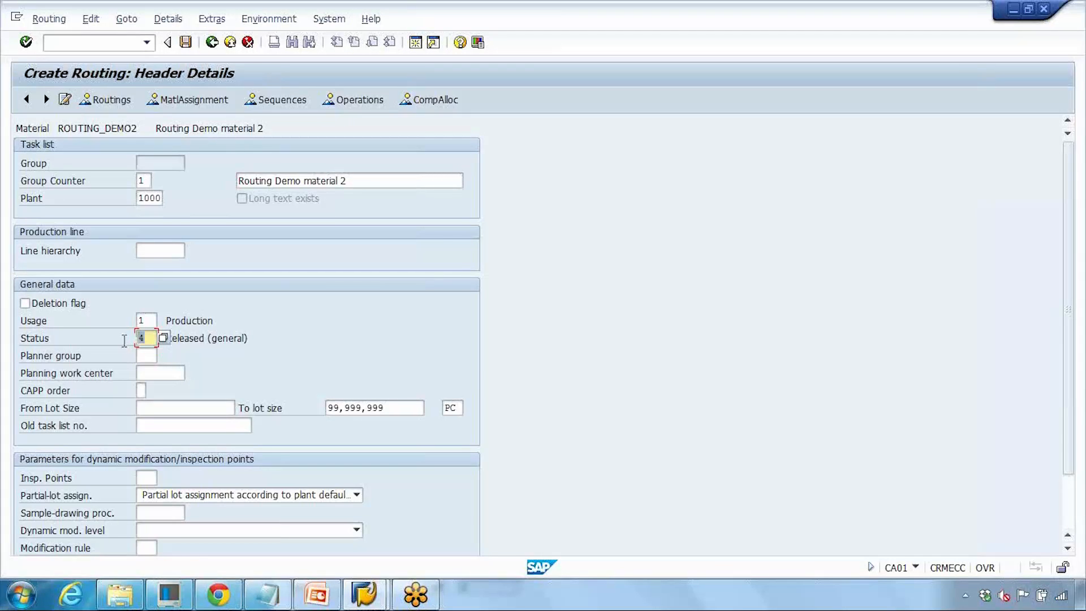
left_click(348, 102)
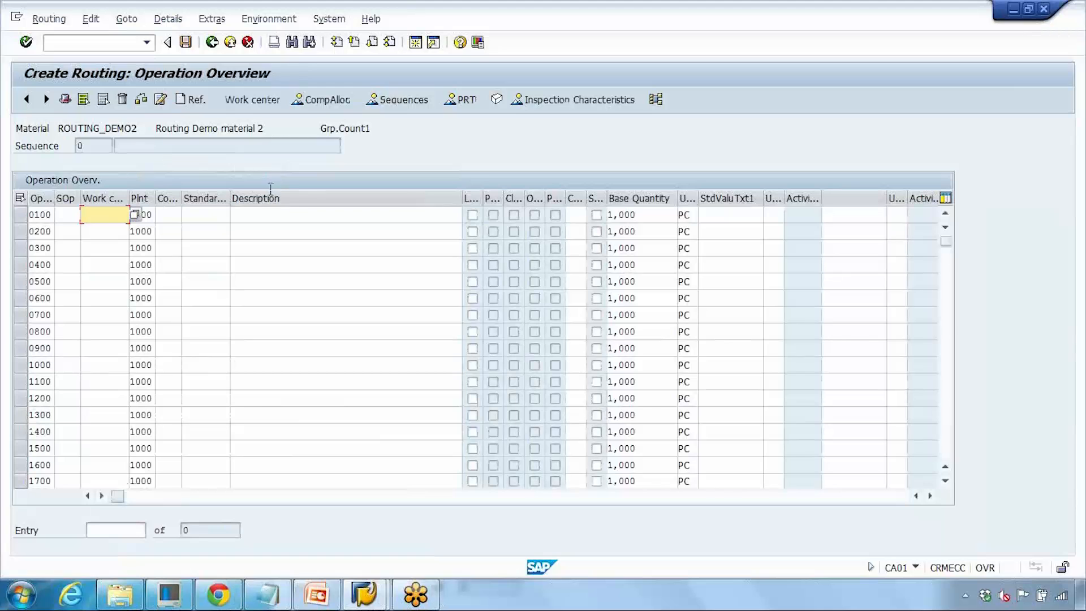
left_click_drag(34, 218, 54, 266)
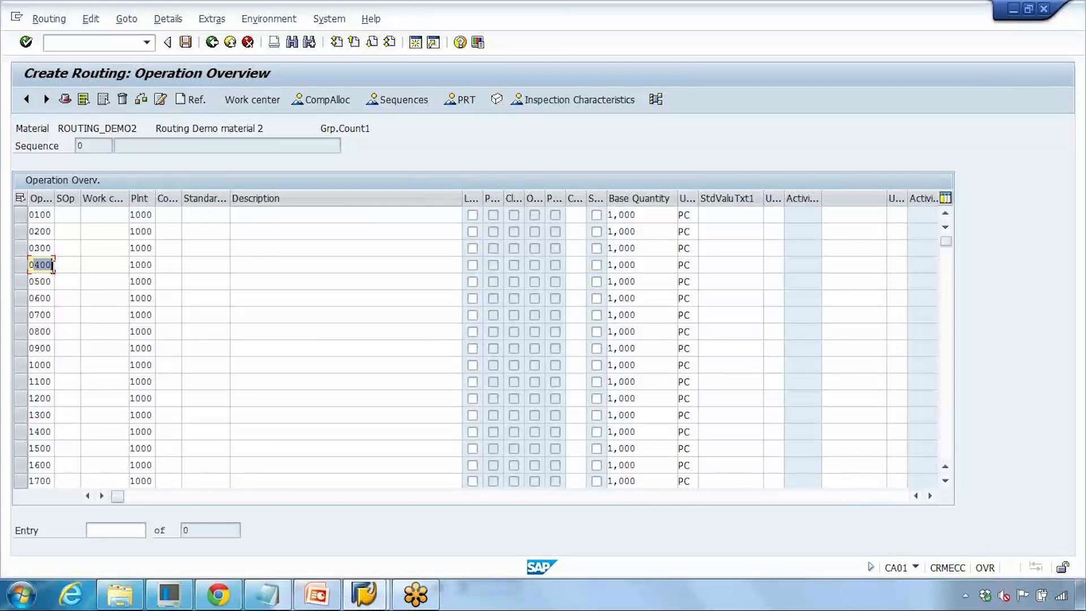
left_click(364, 593)
left_click(322, 479)
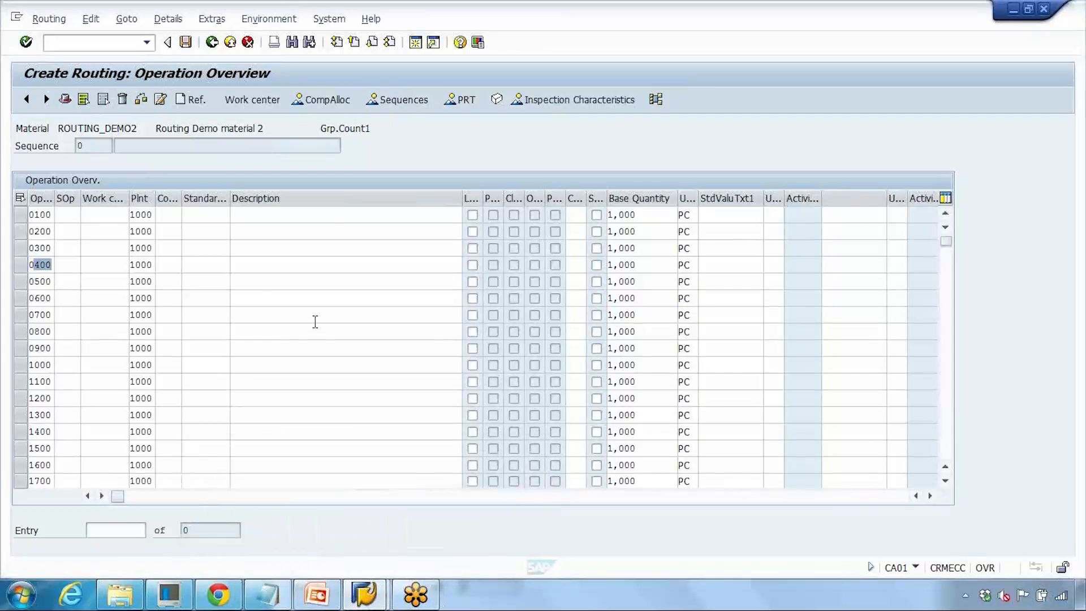
left_click(315, 316)
left_click(633, 215)
left_click_drag(637, 215, 587, 266)
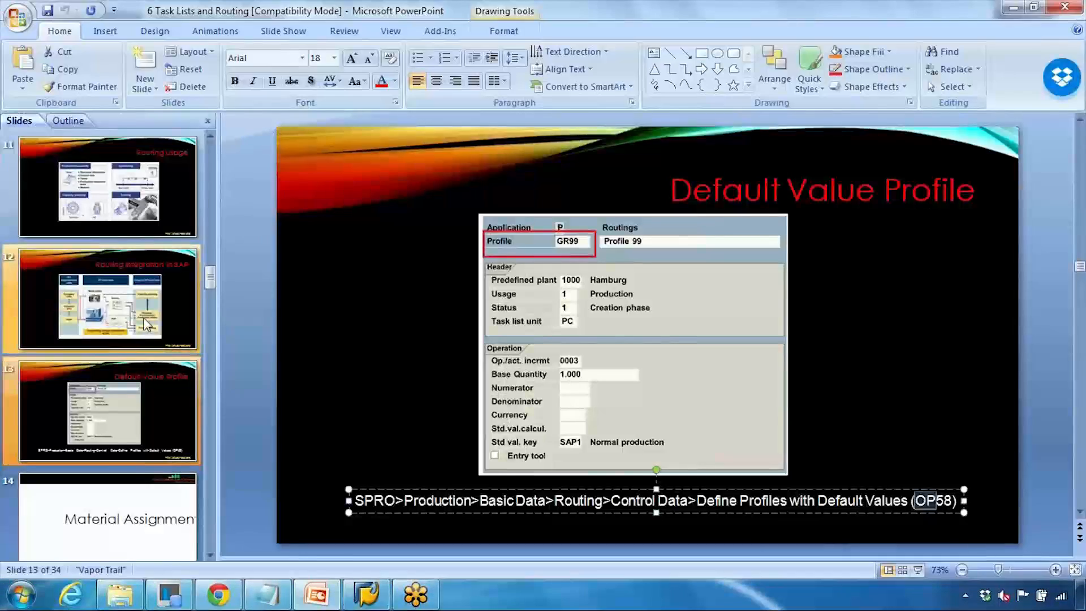
- Switch to the presentation and start the slide show at the Material Assignment slide
scroll(135, 342, "down", 4)
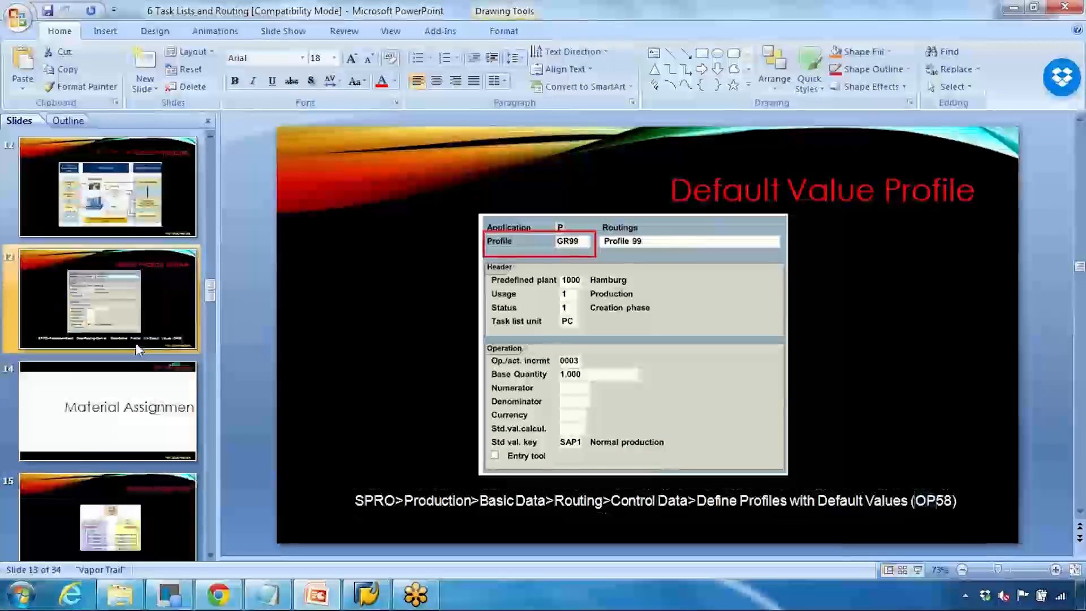
left_click(137, 318)
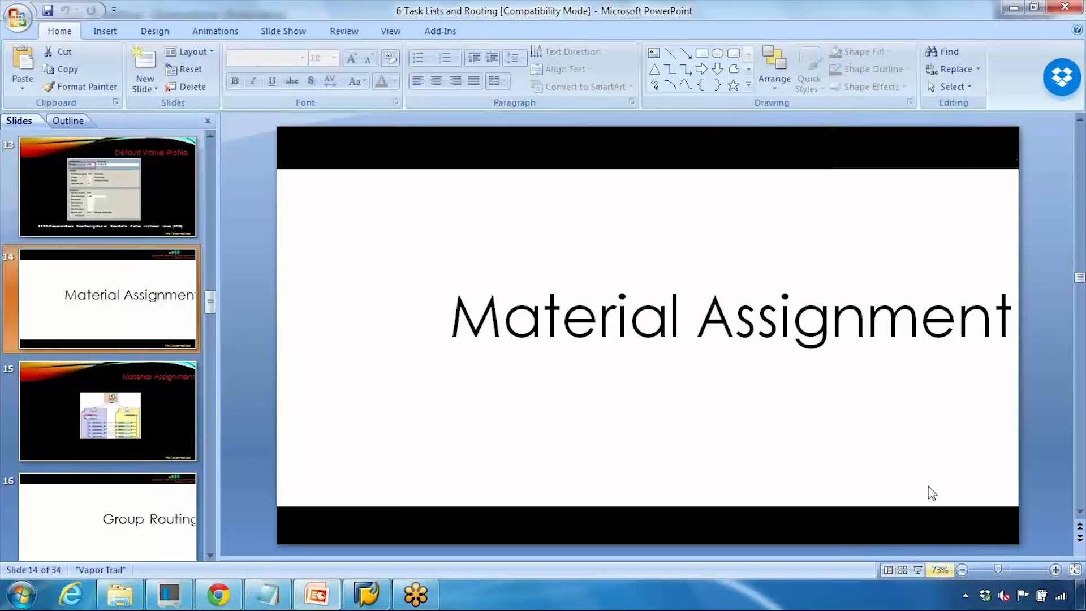
left_click(917, 569)
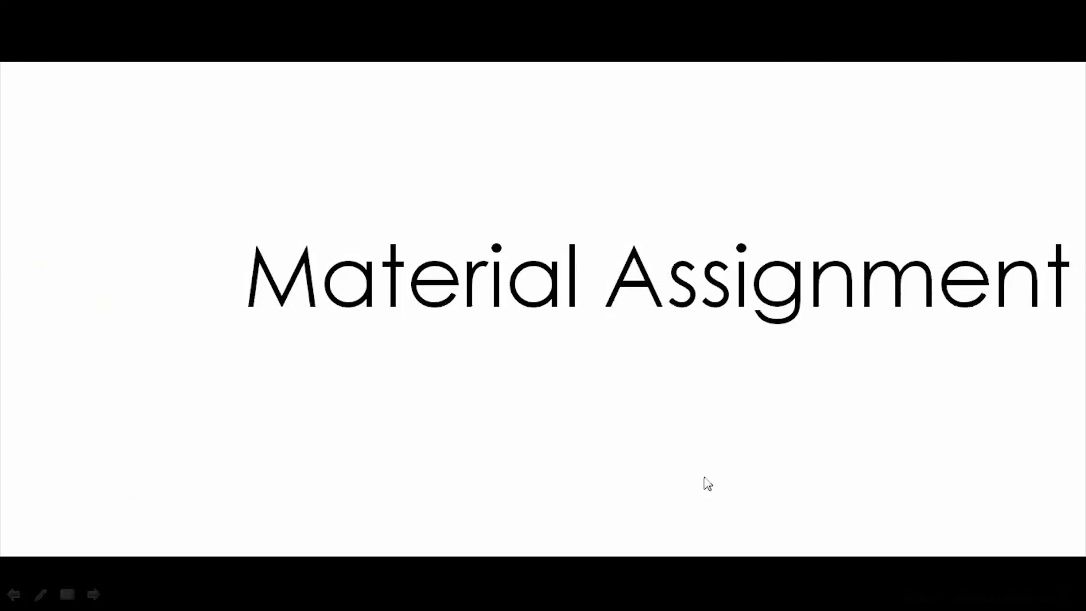
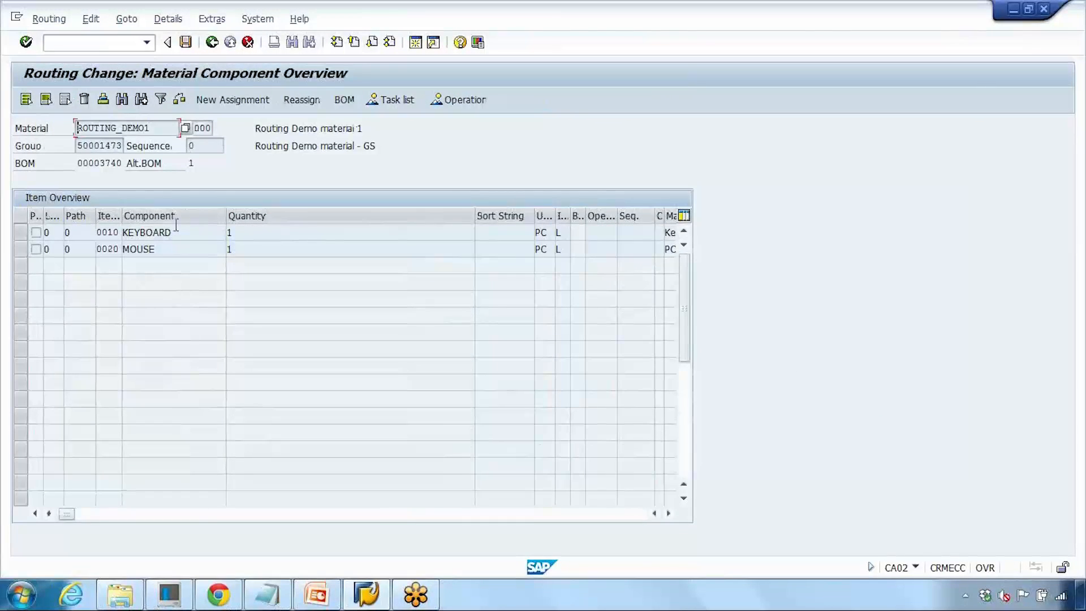
- Assign the KEYBOARD component of ROUTING_DEMO1 to operation 0010, Lathe machine operation
left_click_drag(172, 232, 92, 249)
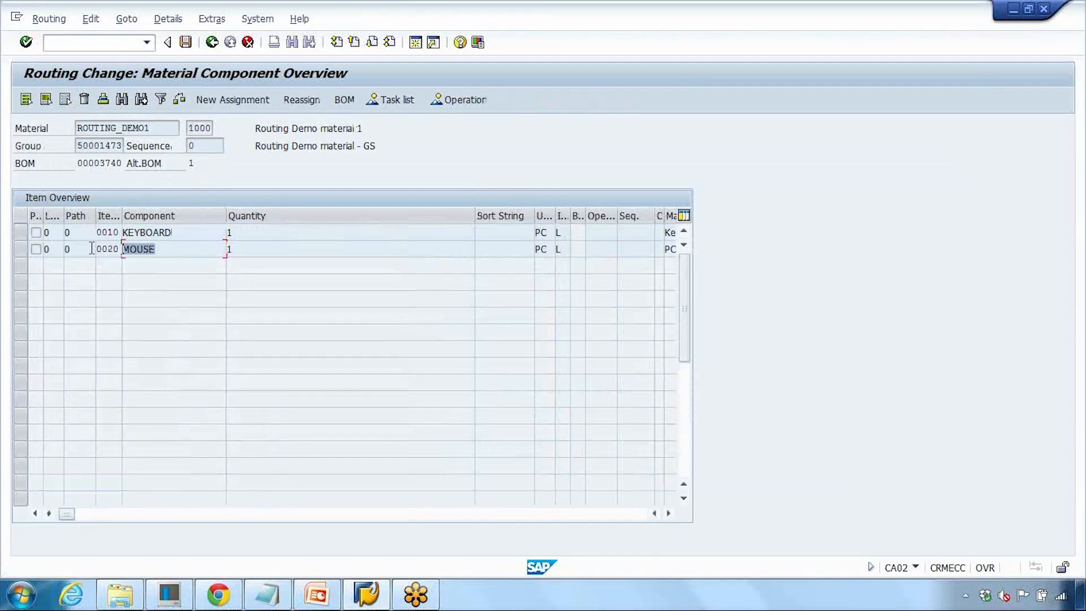
left_click(19, 230)
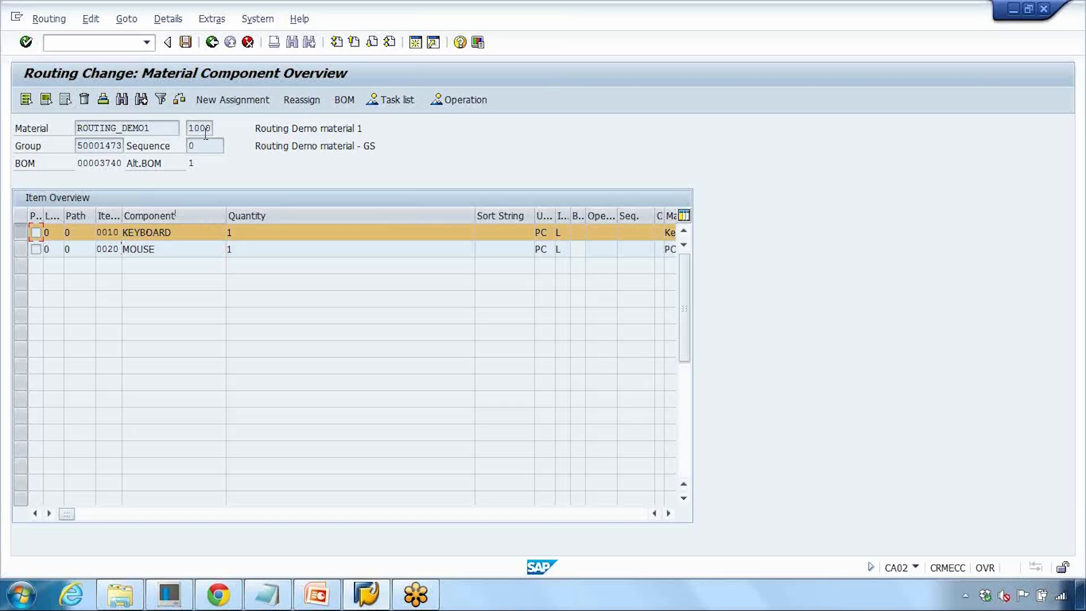
left_click(236, 102)
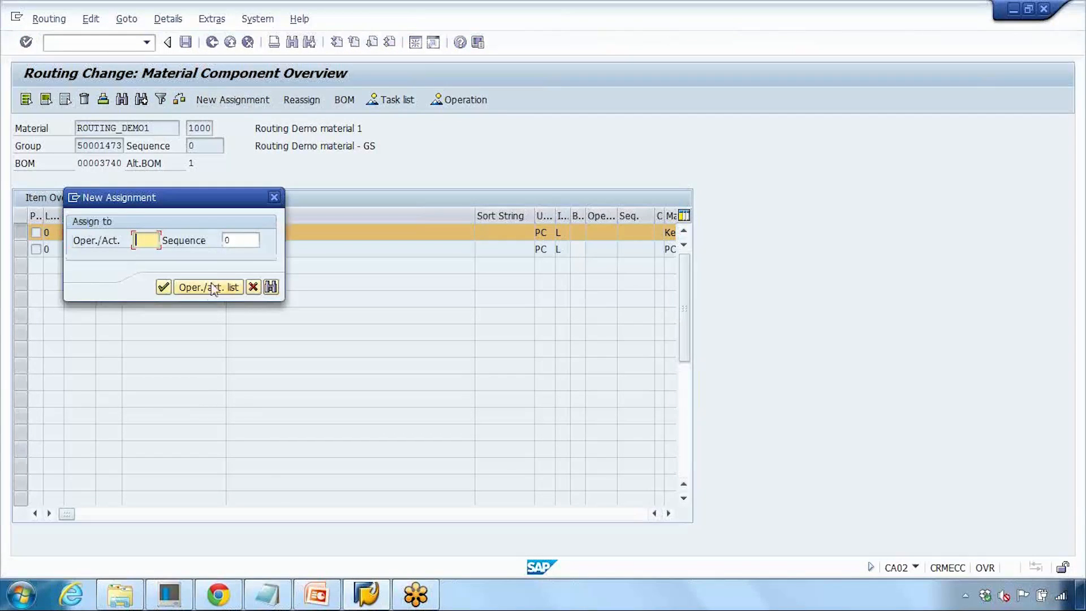
left_click(209, 287)
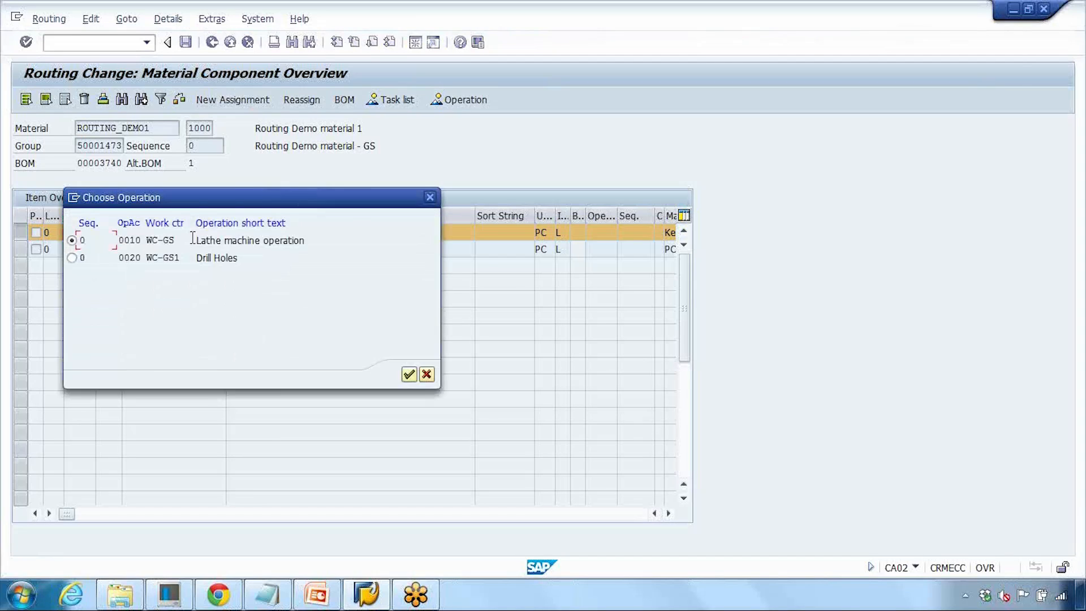
left_click_drag(206, 241, 255, 262)
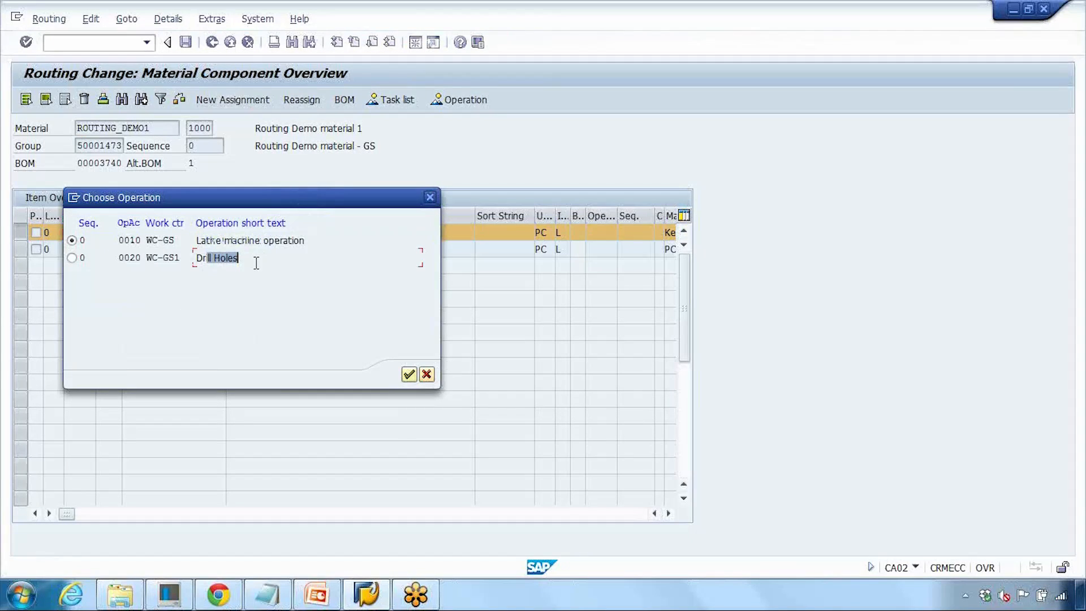
left_click(71, 258)
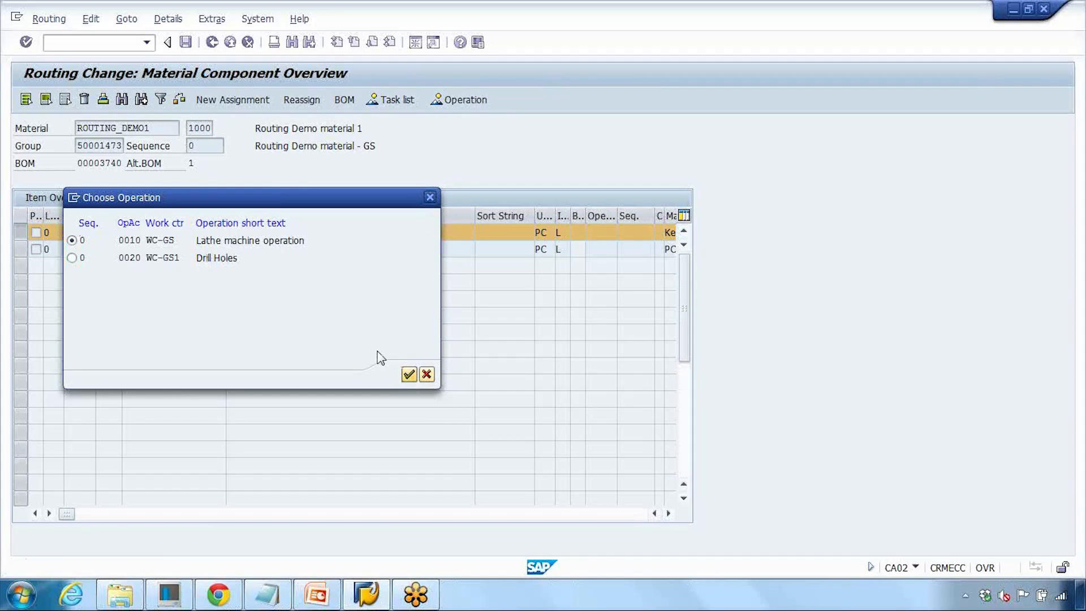
key("Return")
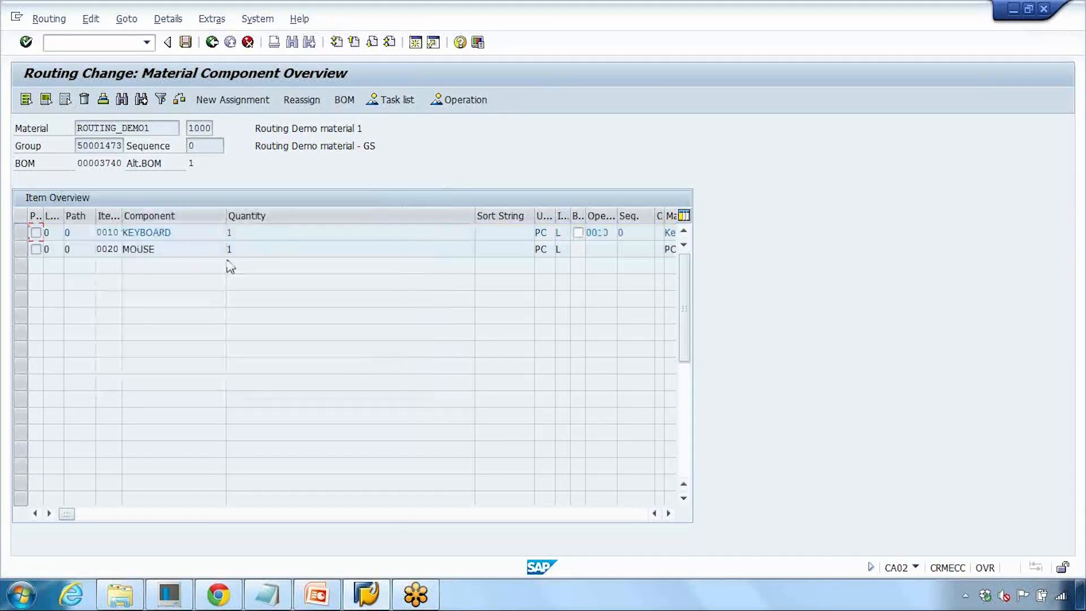
- Assign the MOUSE component to operation 0020, Drill Holes
left_click(22, 250)
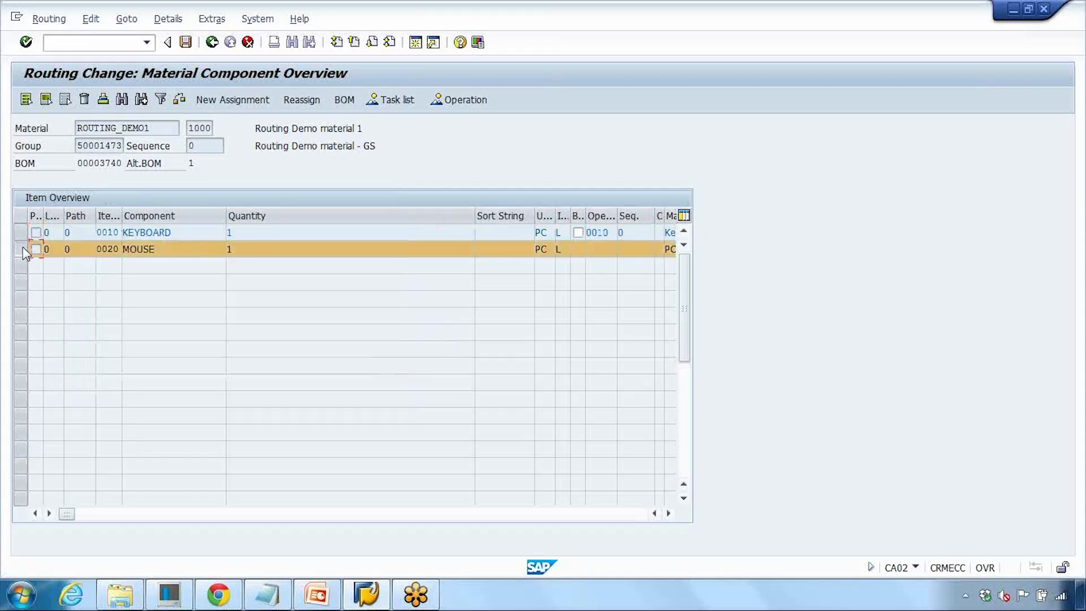
left_click(251, 104)
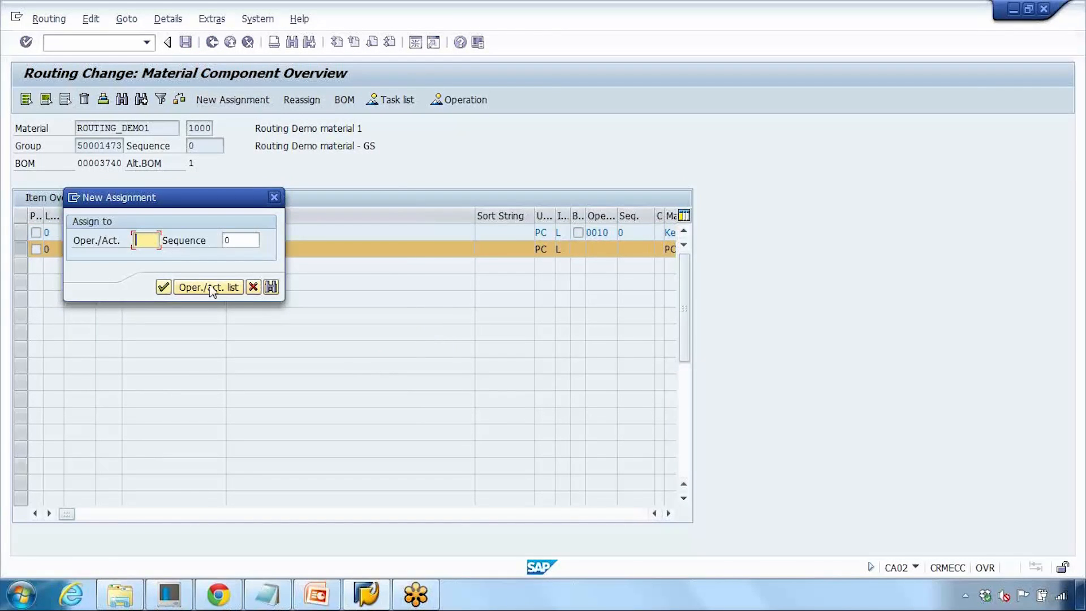
left_click(209, 288)
left_click(72, 258)
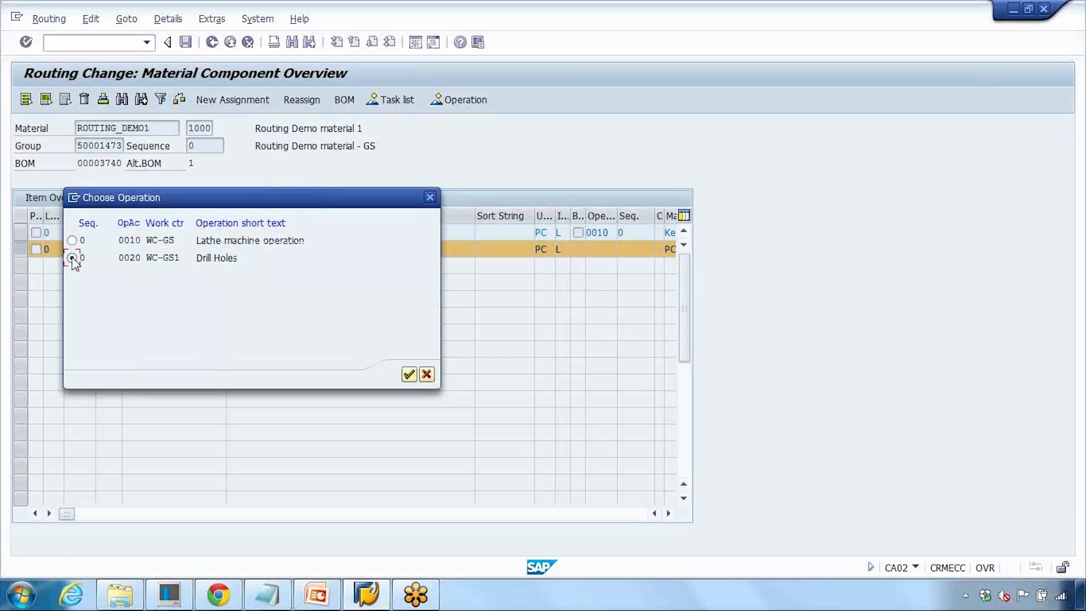
left_click(408, 376)
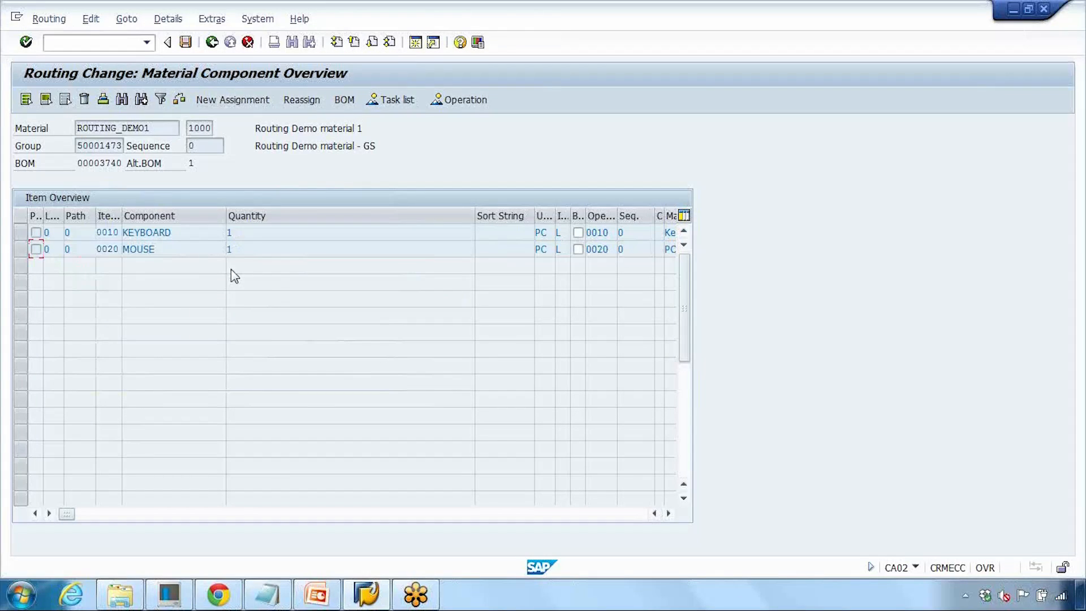
left_click(21, 249)
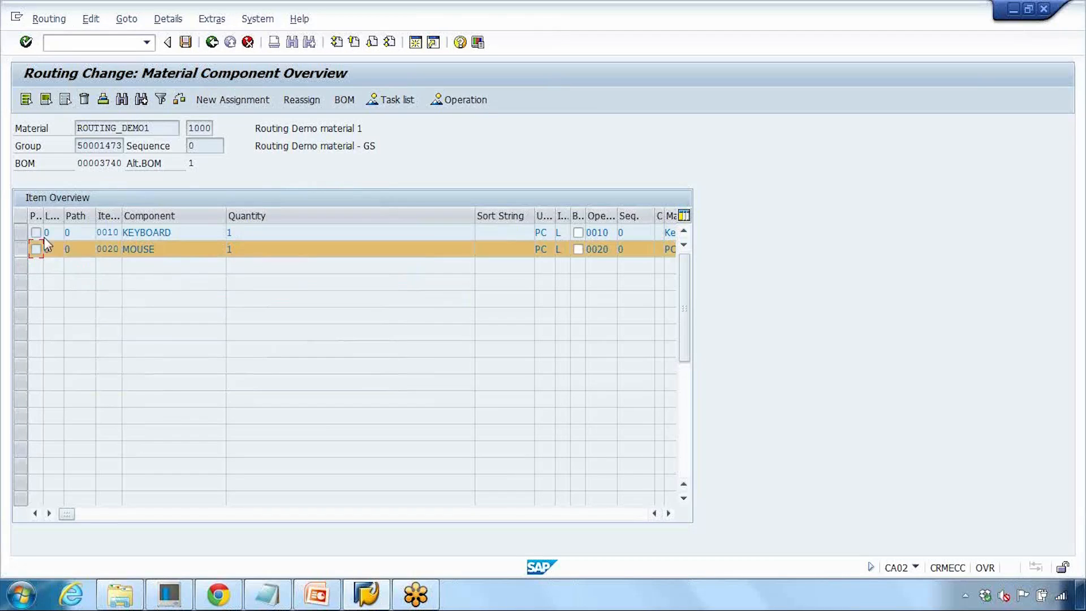
left_click(304, 103)
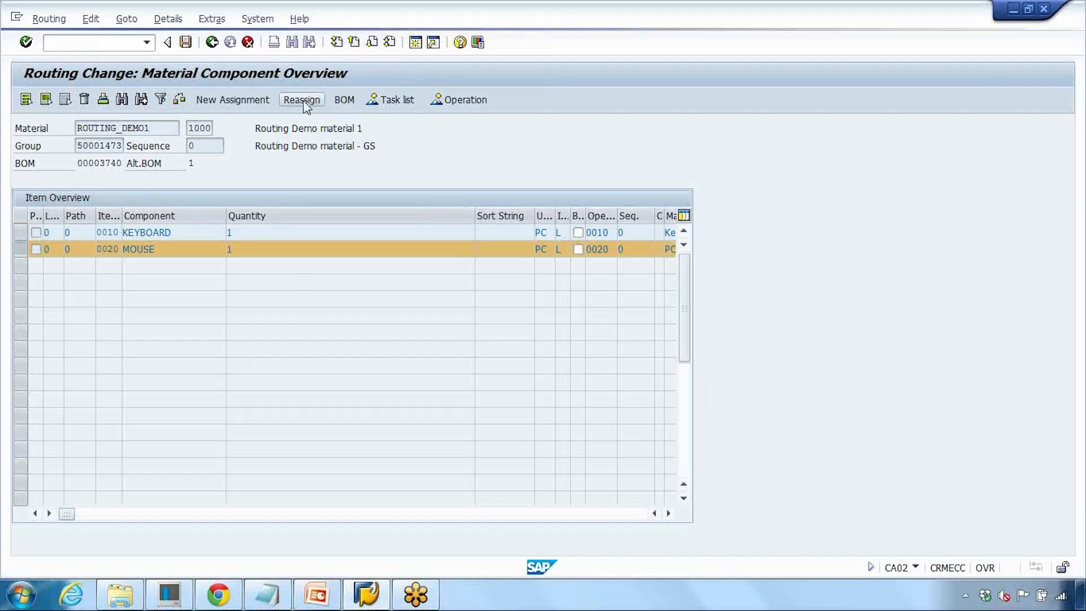
left_click(223, 375)
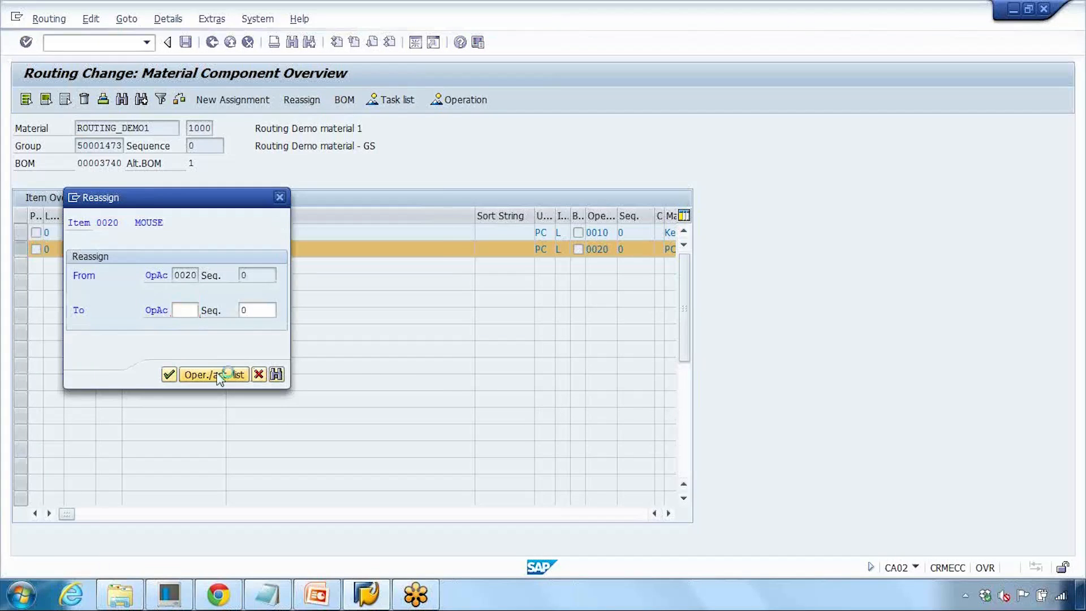
left_click(424, 376)
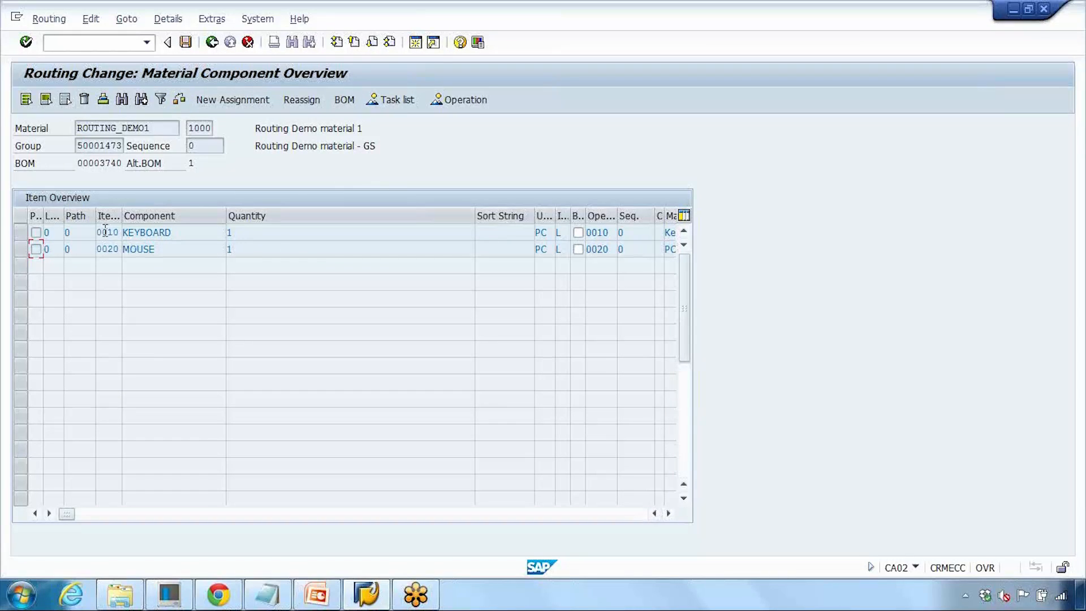
- Review the component-to-operation assignments and material descriptions in the item overview
left_click_drag(100, 231, 129, 232)
left_click(22, 232)
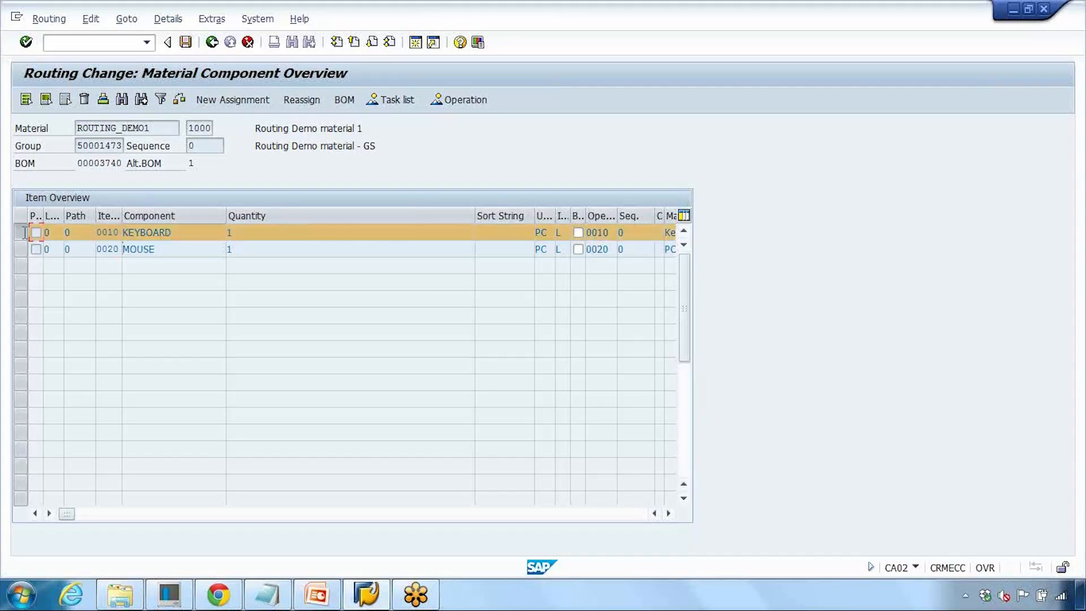
double_click(609, 232)
left_click_drag(475, 215, 301, 226)
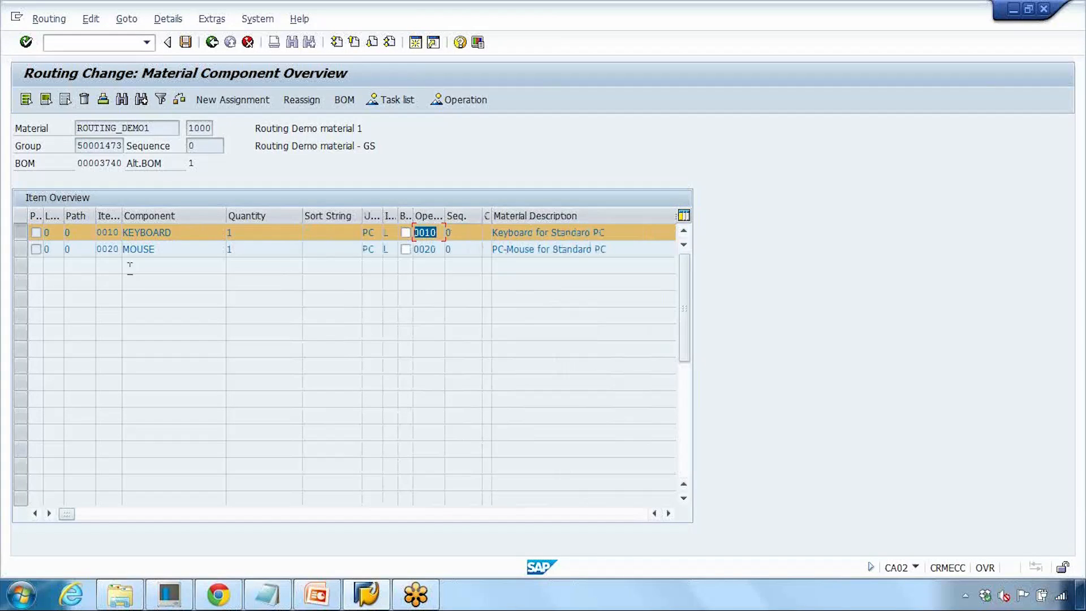
left_click(23, 249)
left_click(24, 232)
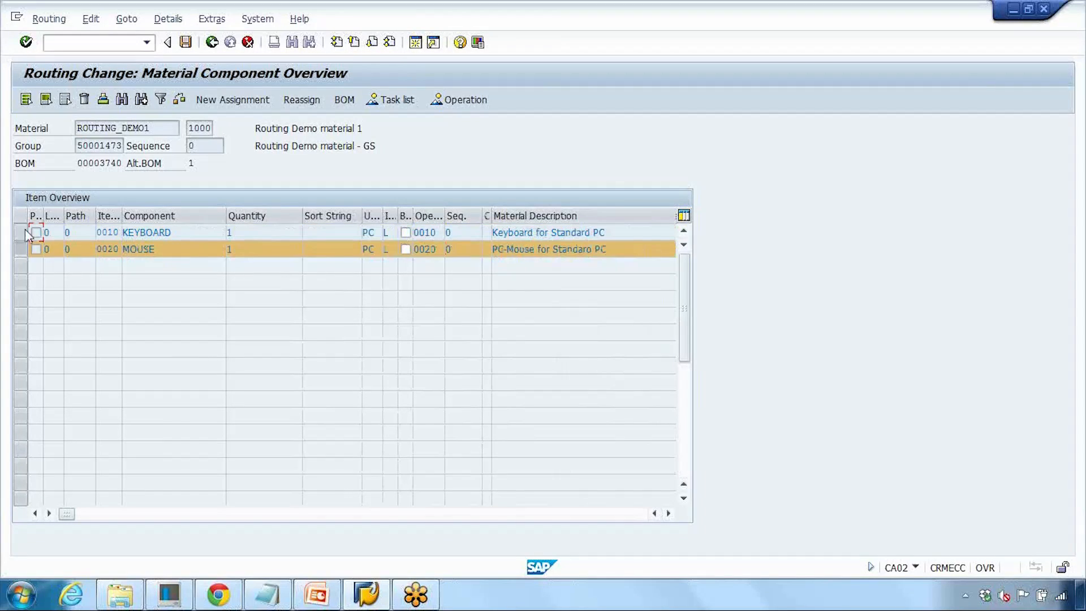
left_click_drag(432, 251, 412, 250)
- Switch to the presentation's Material Assignment slide and return to the component overview
left_click(317, 594)
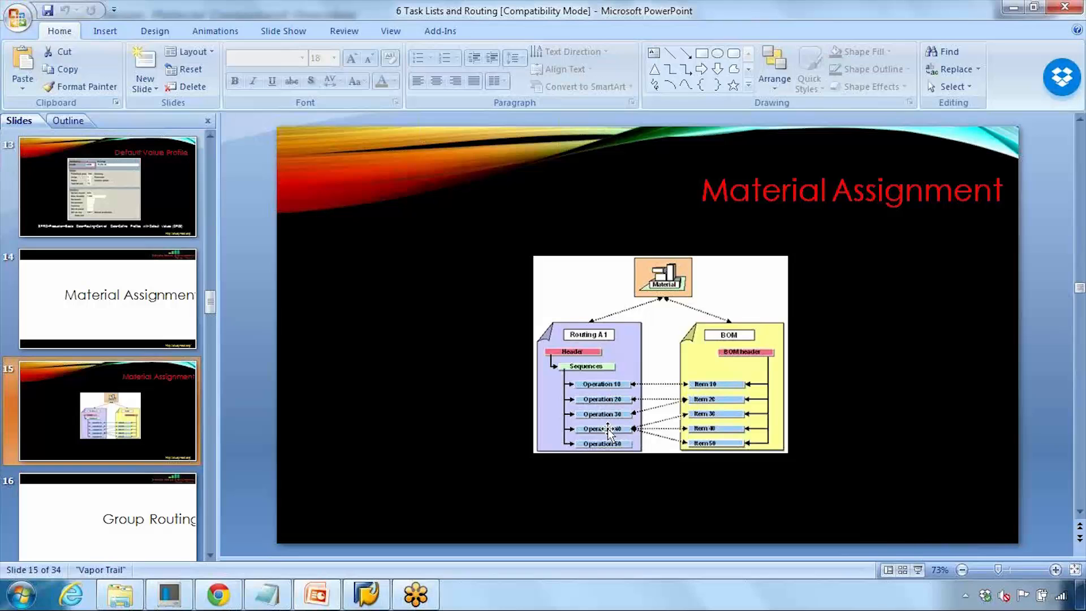
left_click(366, 595)
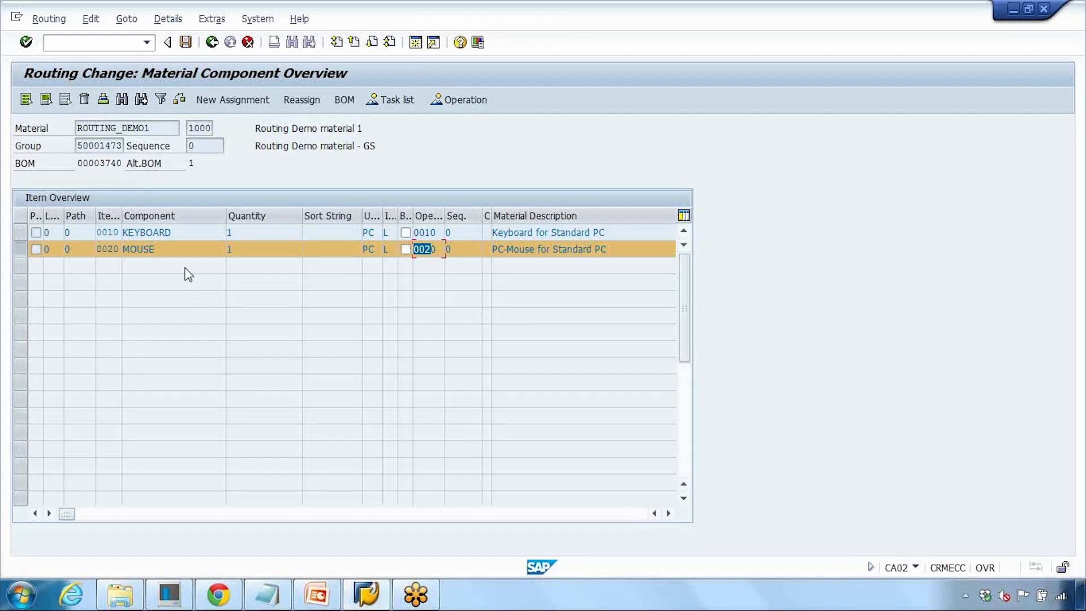
- Switch to Notepad and replace its text with the heading "Printout of Production Order"
left_click(268, 594)
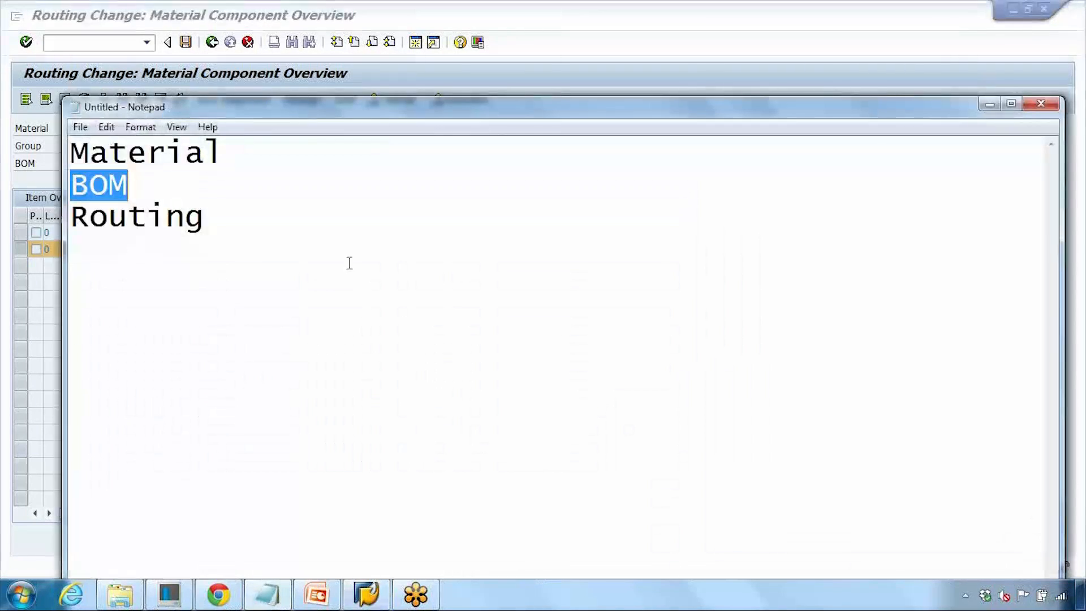
left_click_drag(354, 110, 394, 83)
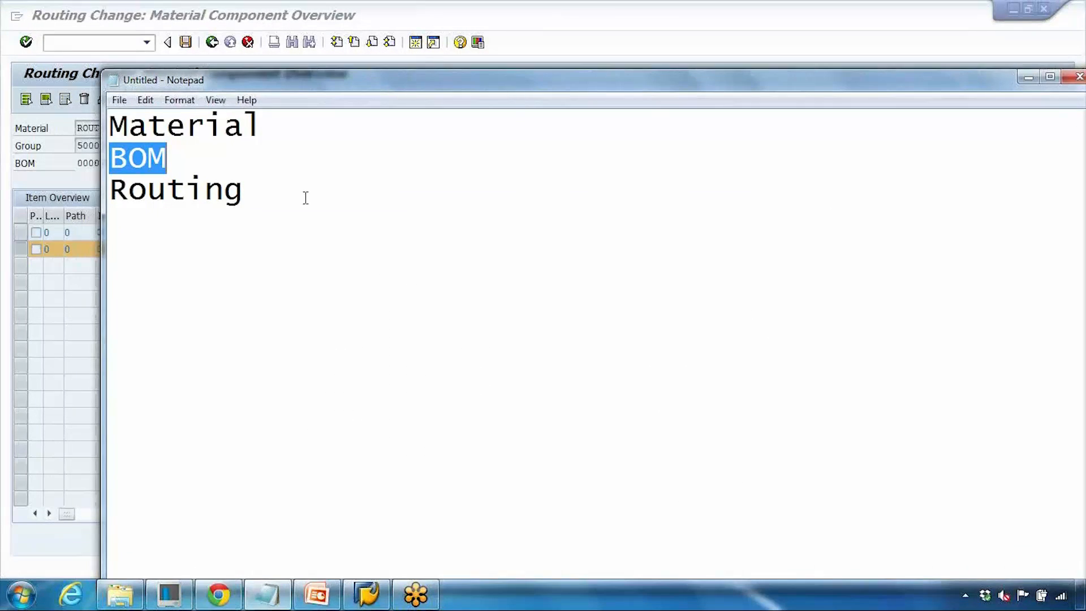
left_click_drag(302, 200, 109, 125)
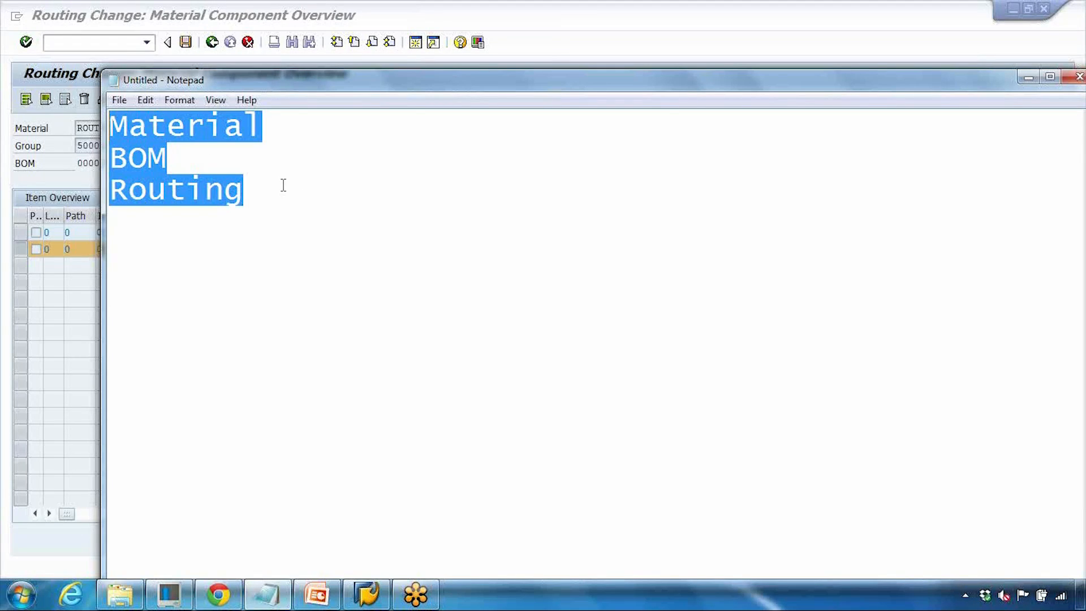
key("BackSpace")
type("P")
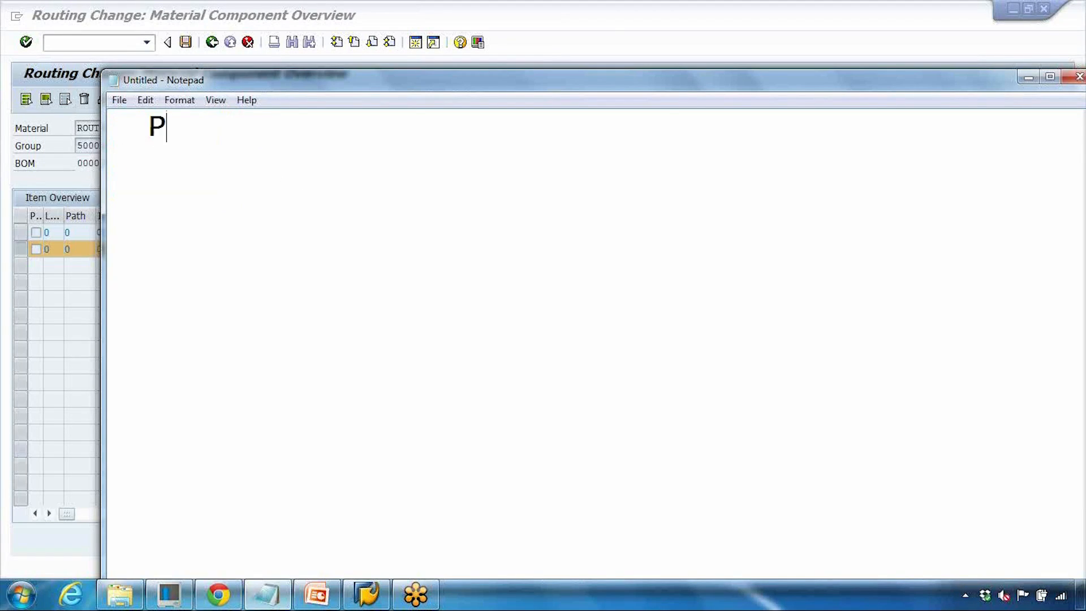
type("rintout of PO")
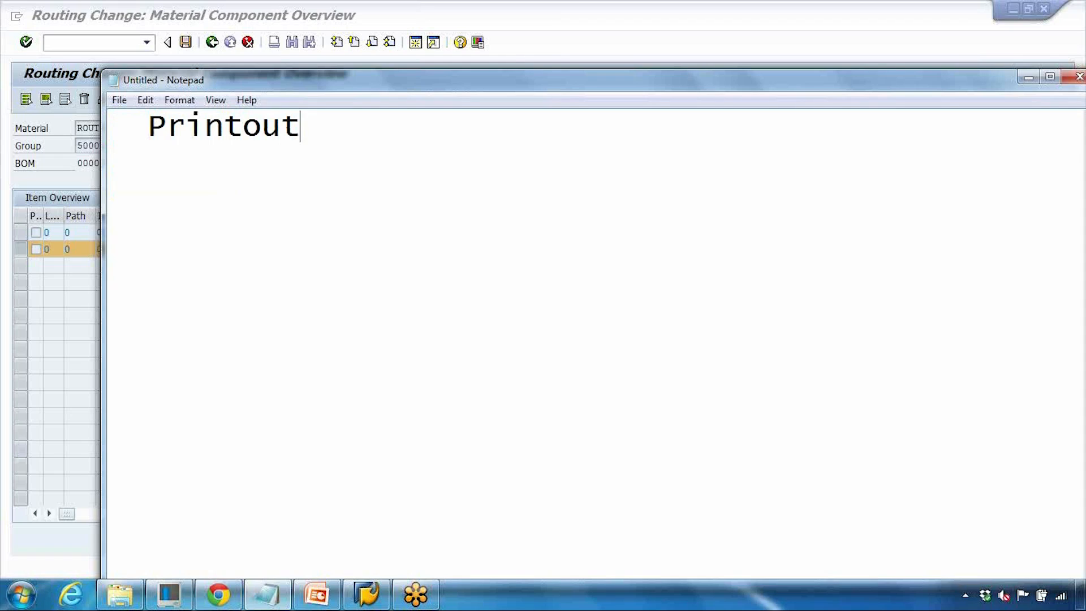
key("BackSpace")
type("roduction Order")
key("Return")
key("Return")
key("Return")
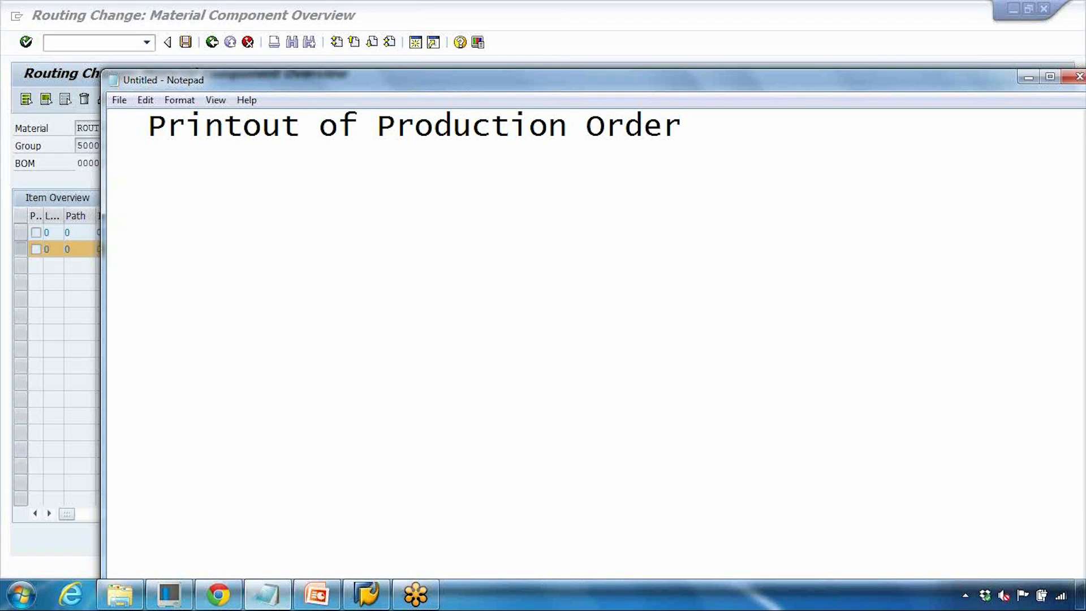
- Add a "PO Number" line with a sample order number and a "PO date - xxxxxx" line
type("PO Number - 1345")
key("Return")
type("PO d")
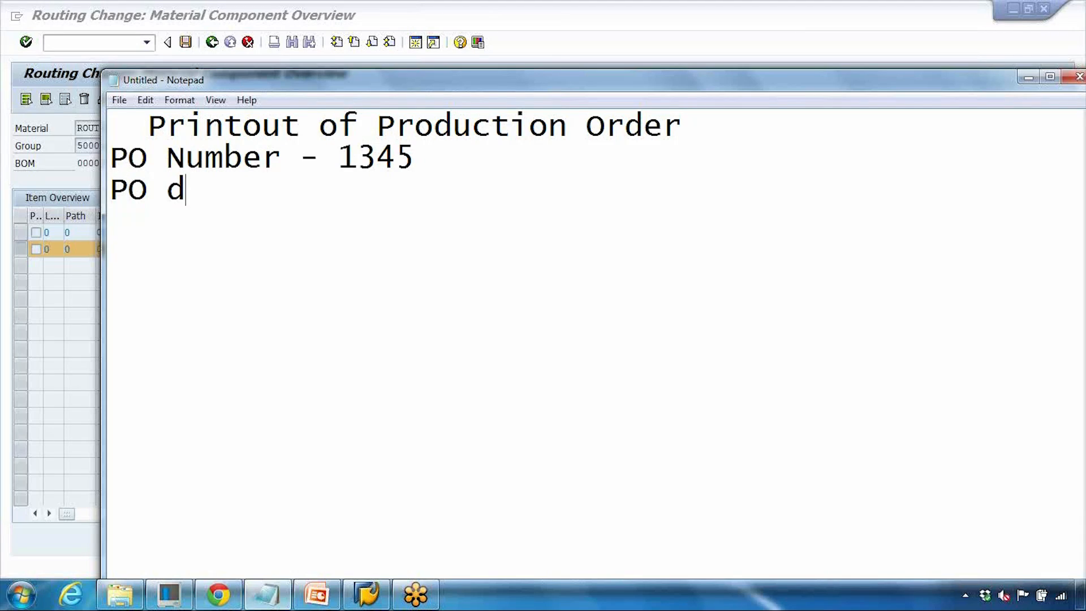
type("ate - ")
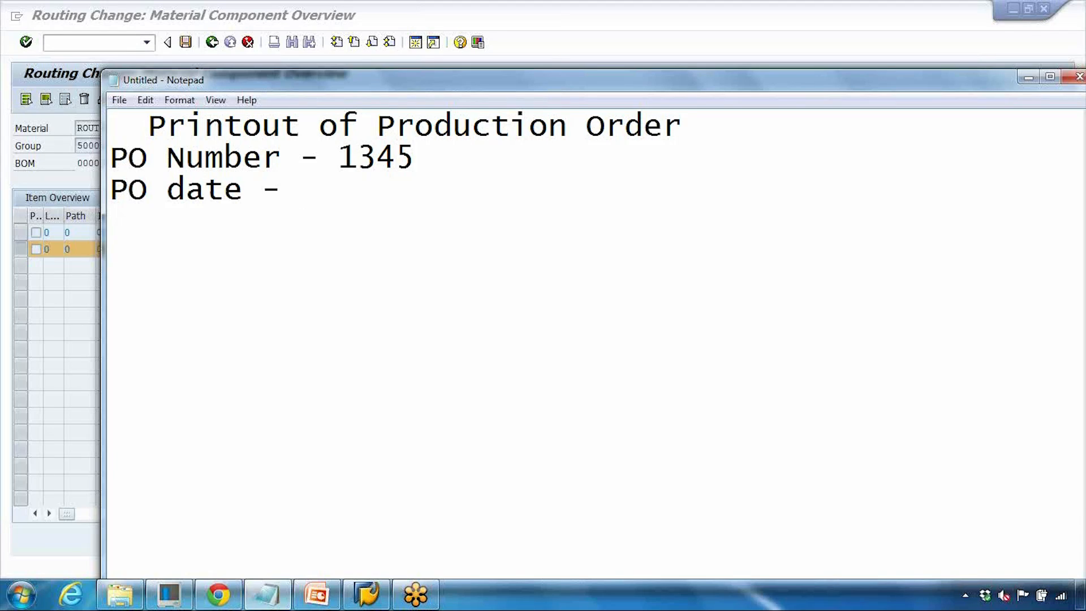
type("xxxxxx")
key("Return")
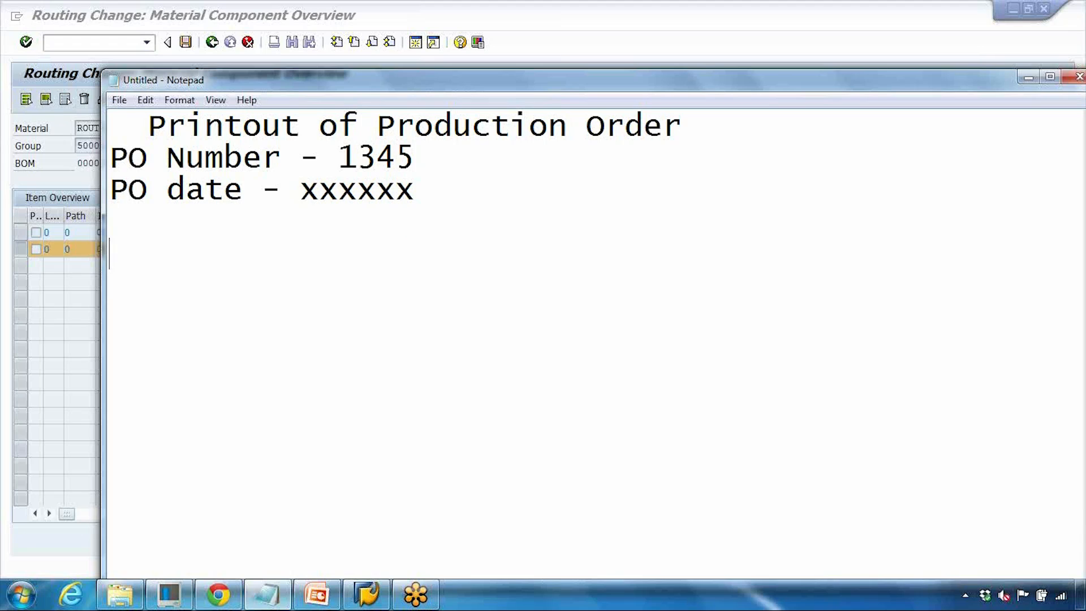
- Add the line "Op 10 - WC-GS Lathe machine" to the printout sketch
type("Op 10")
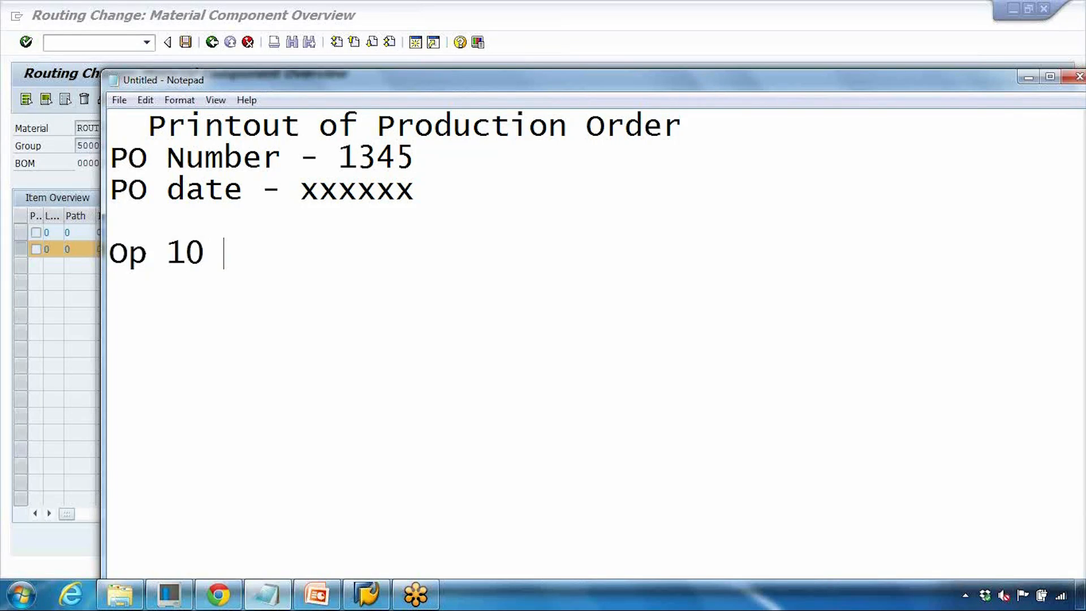
type(" - WC-")
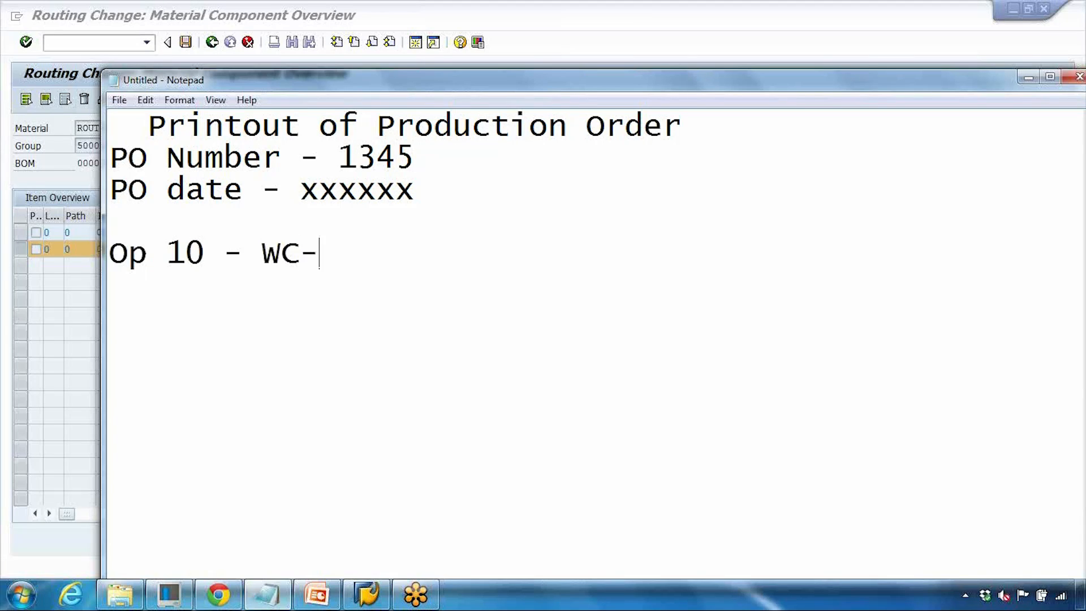
type("GS Lat")
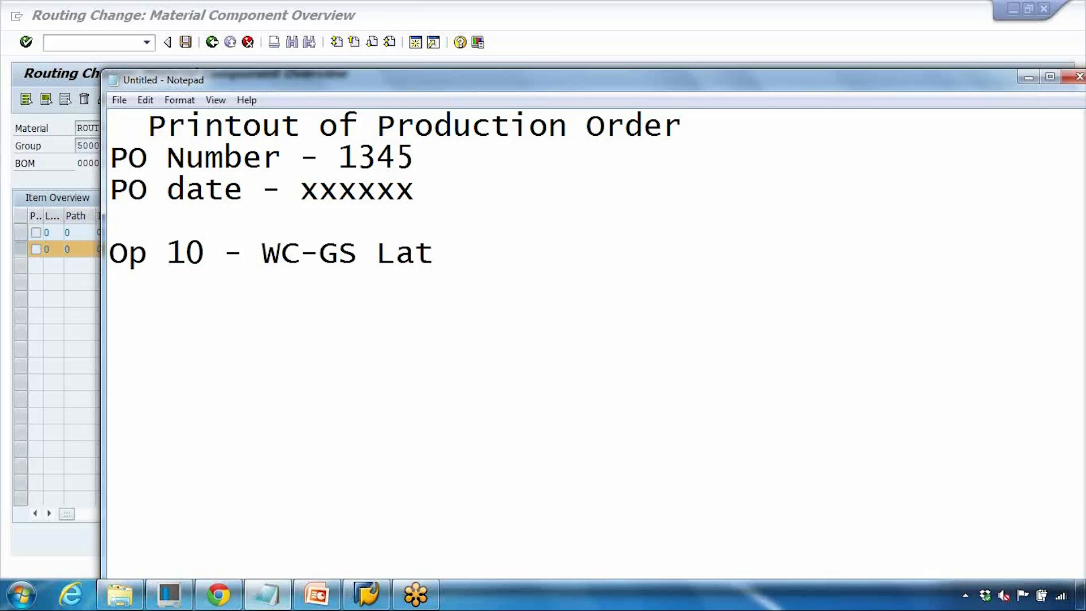
type("he machine")
key("Return")
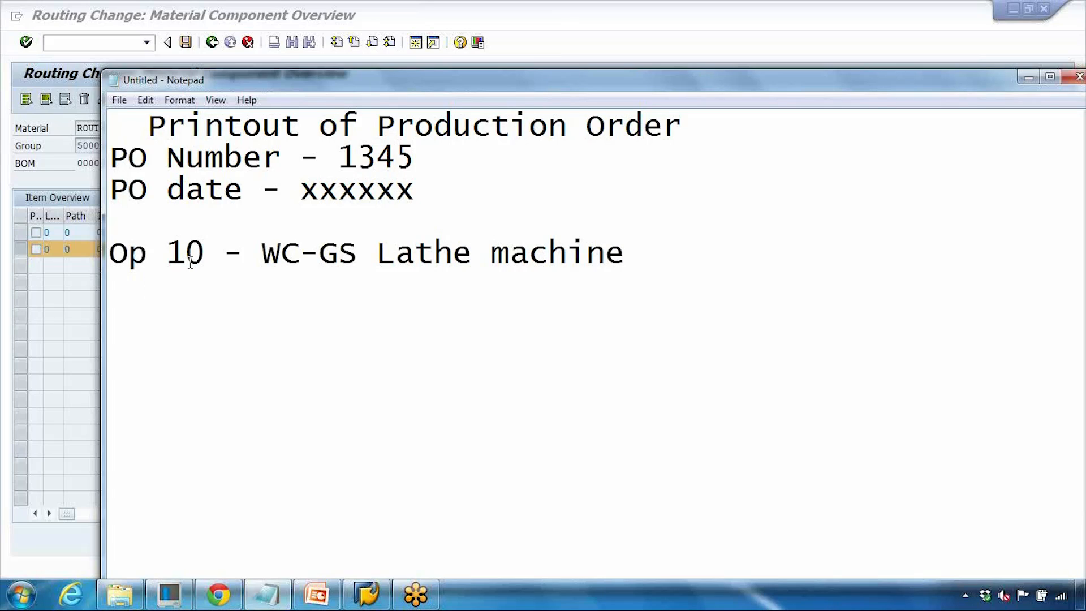
- Add an indented "> Keyboard" line under operation 10
left_click_drag(185, 253, 281, 254)
left_click(192, 286)
left_click_drag(300, 91, 414, 101)
type("K")
key("BackSpace")
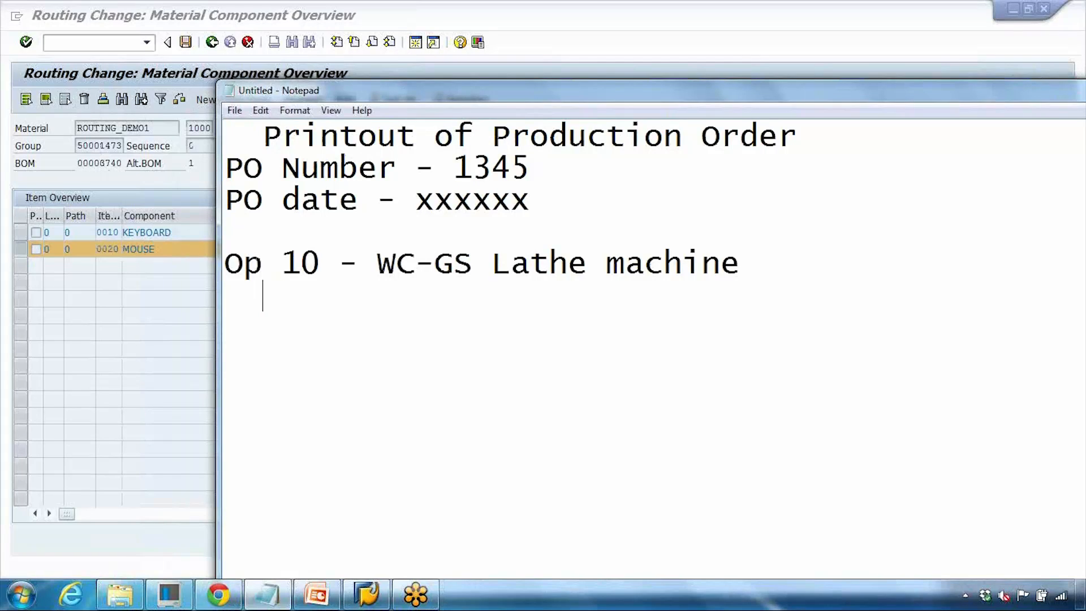
type("> Ke")
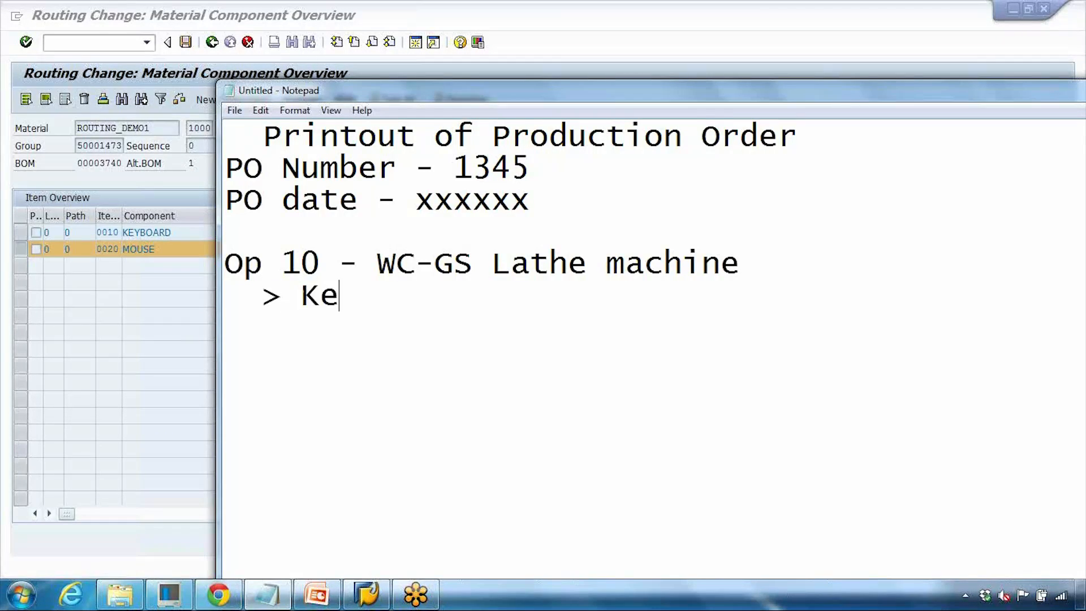
type("yboard")
key("Return")
- Add the line "Op 20 - Drill machine" to the production order printout sketch
type("Op ")
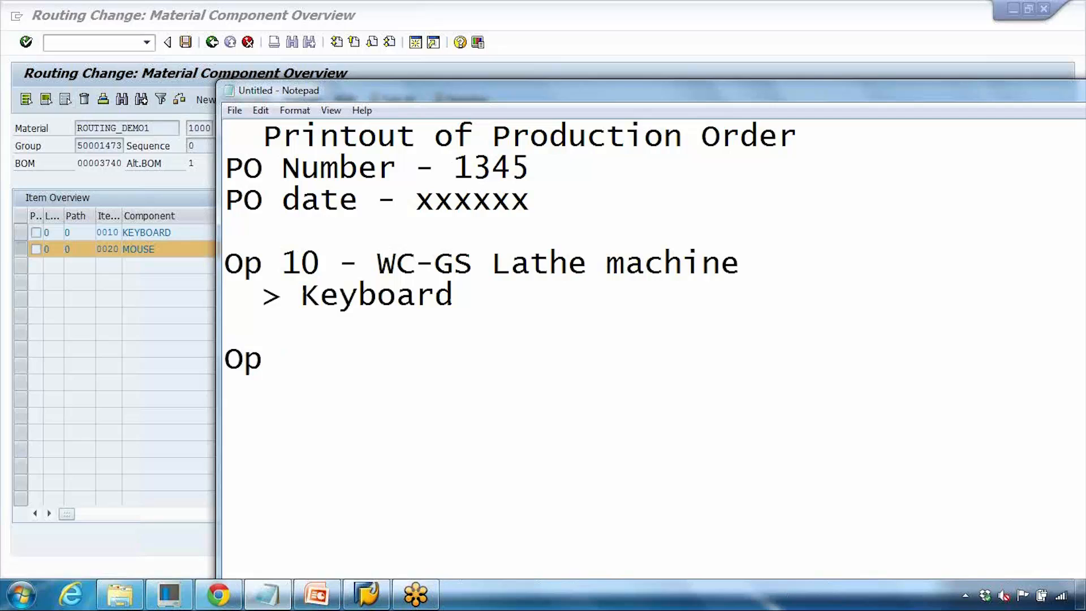
type("20 - Drill ")
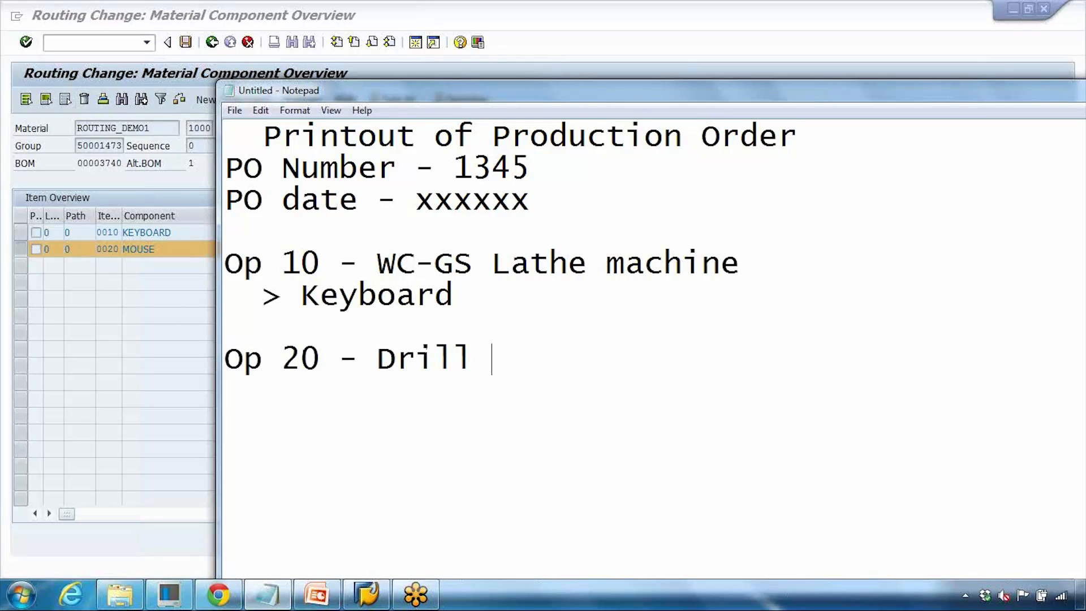
type("machine")
key("Return")
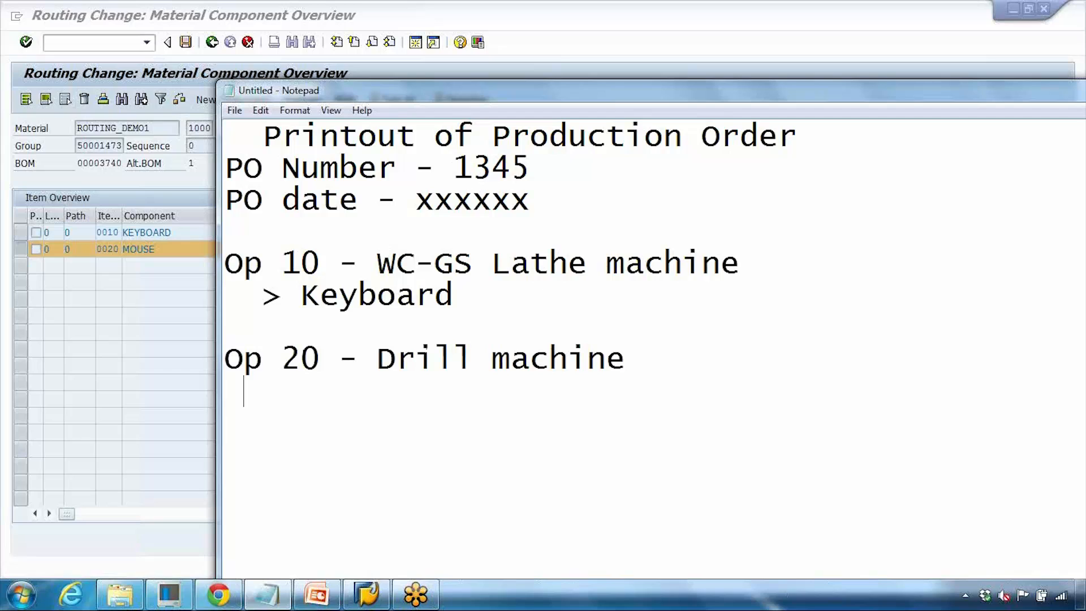
- List "> BOM component 2" and "BOM Comp 3" as indented lines under operation 20
type("> Comp")
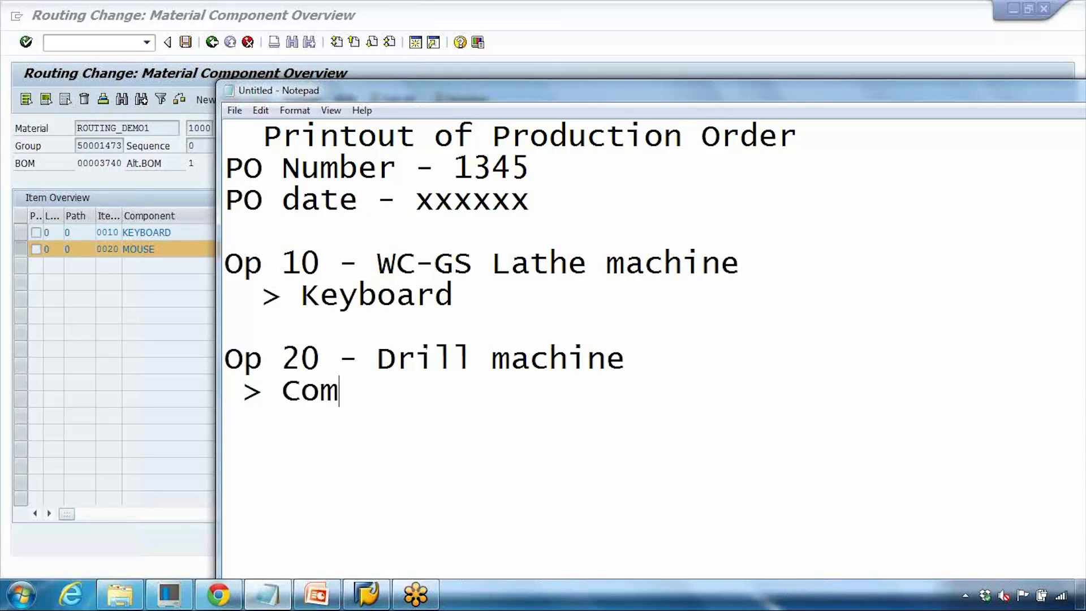
key("BackSpace")
key("BackSpace")
key("BackSpace")
key("BackSpace")
type("BO")
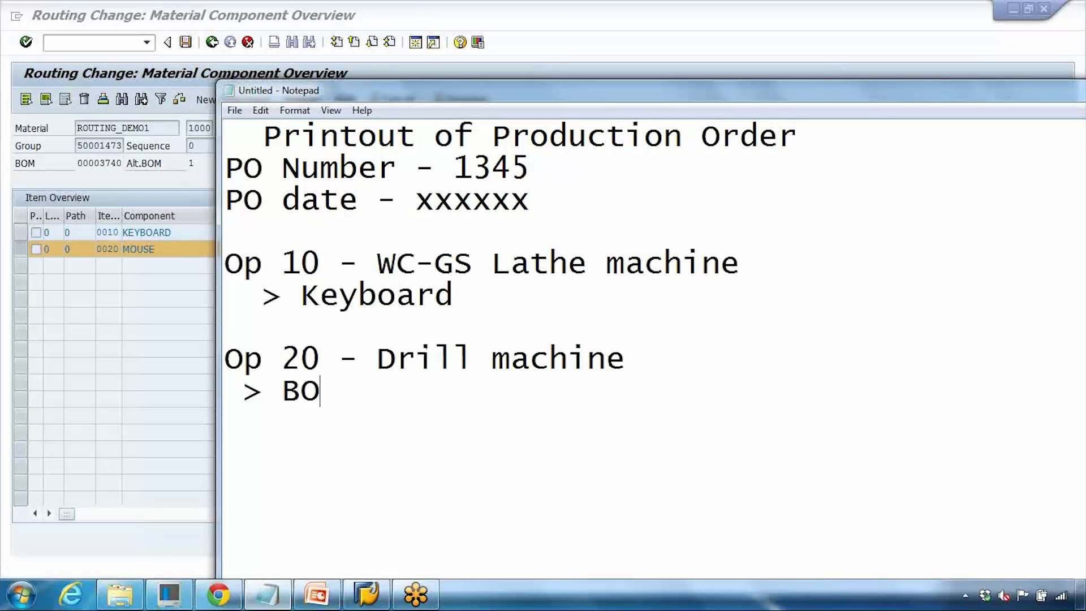
type("M component 2")
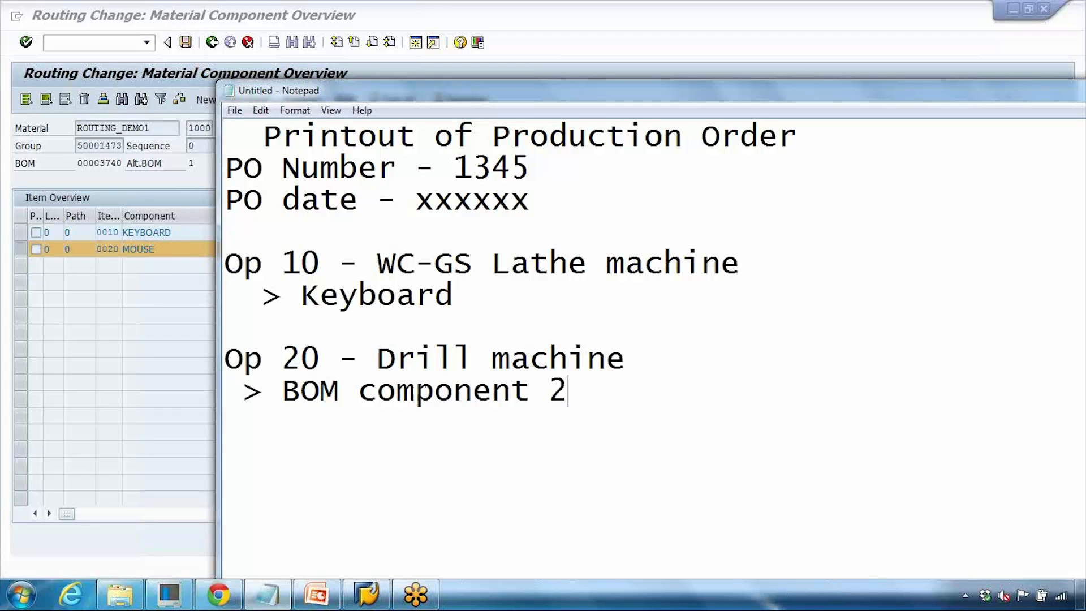
key("Return")
key("BackSpace")
type("BOM Comp 3")
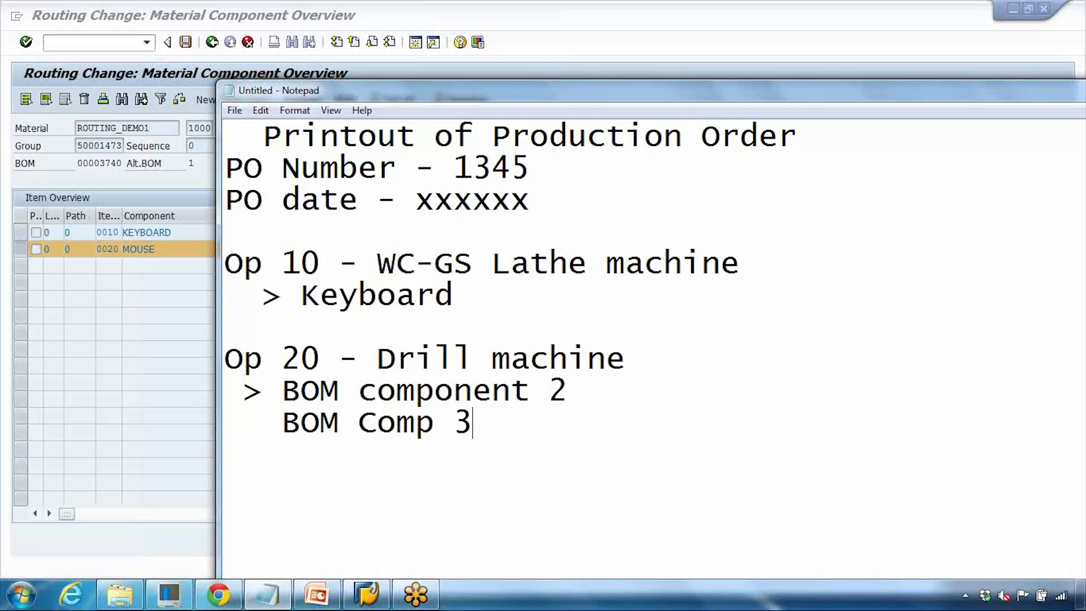
- Return to the routing's material component overview and save the routing
left_click(147, 307)
left_click(185, 45)
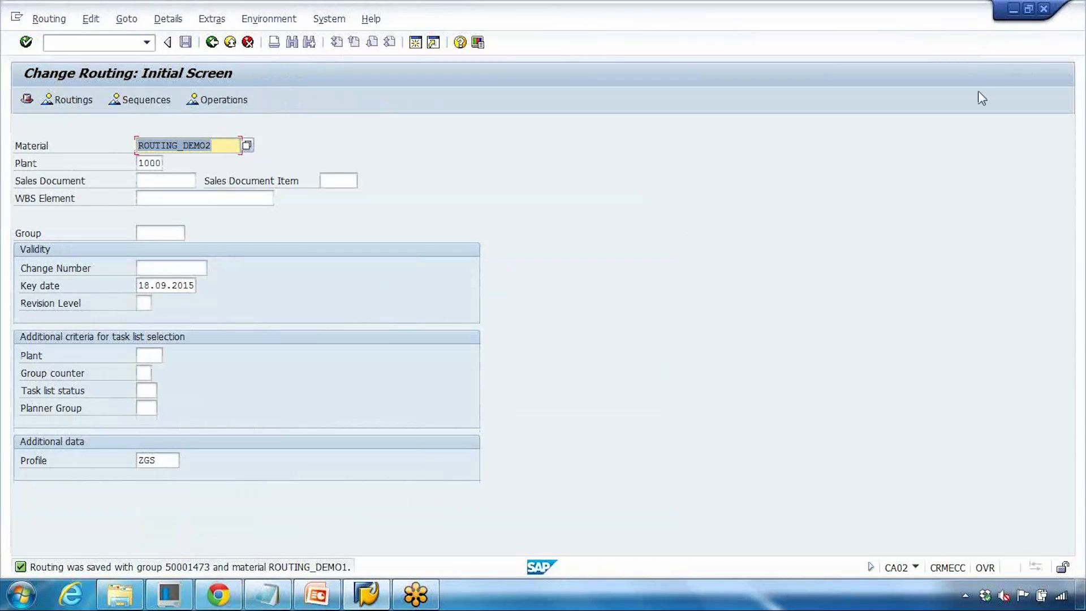
- Switch to the PowerPoint presentation and start the slide show, advancing to the Group Routing slide
left_click(320, 594)
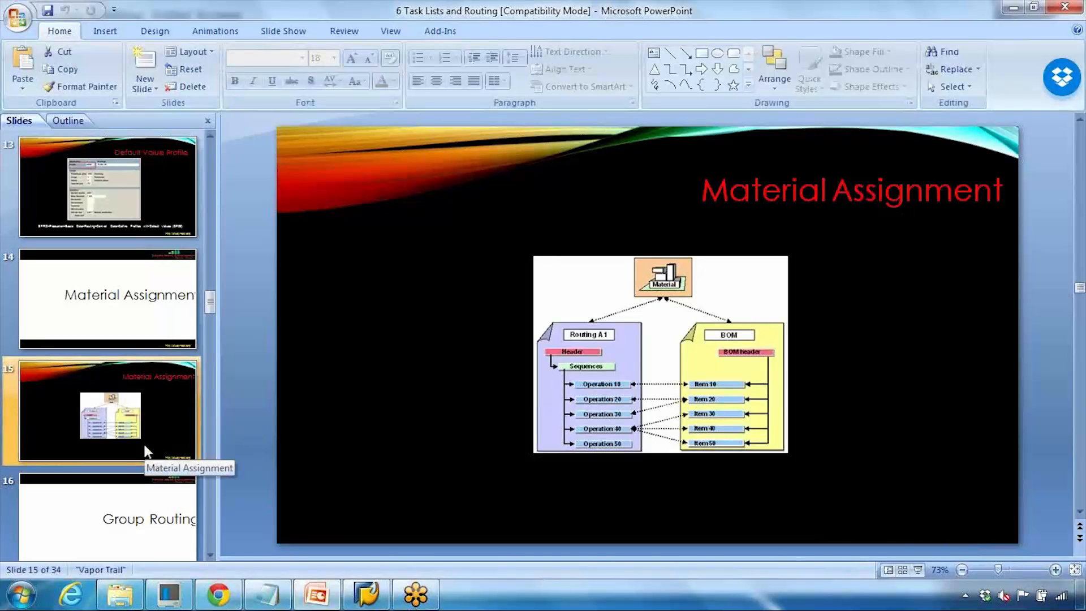
left_click(917, 569)
key("Right")
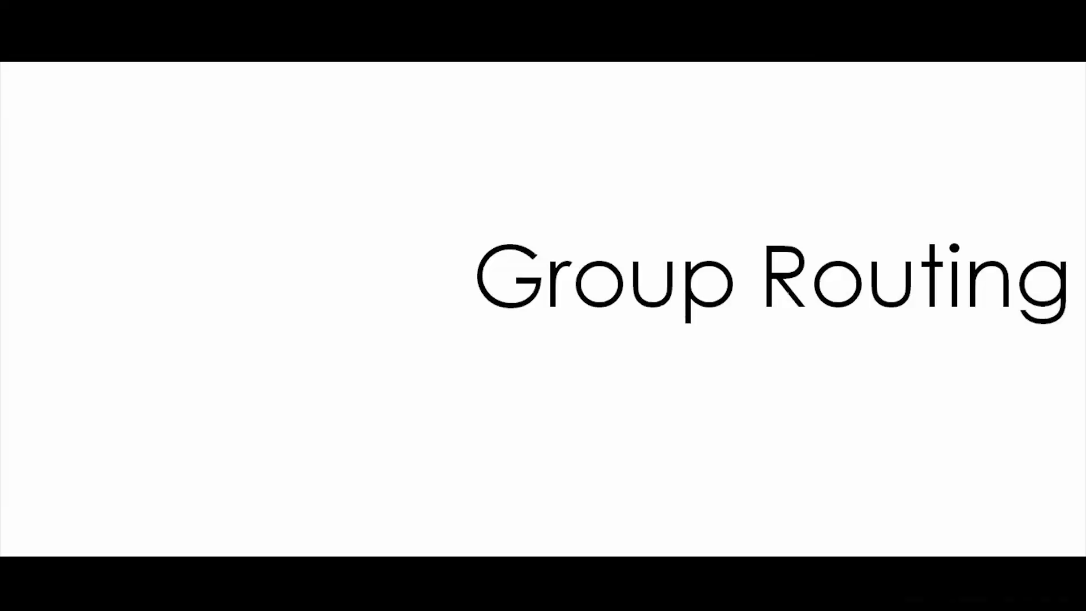
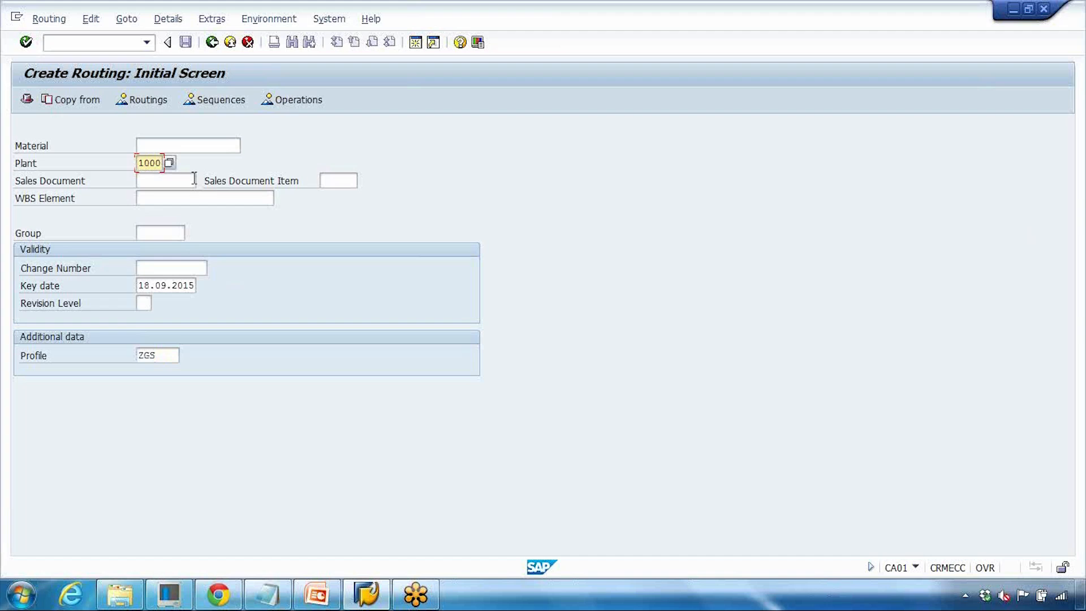
- Start a routing for plant 1000 without a material and describe it as "Group Routing for Flower Pots"
key("Return")
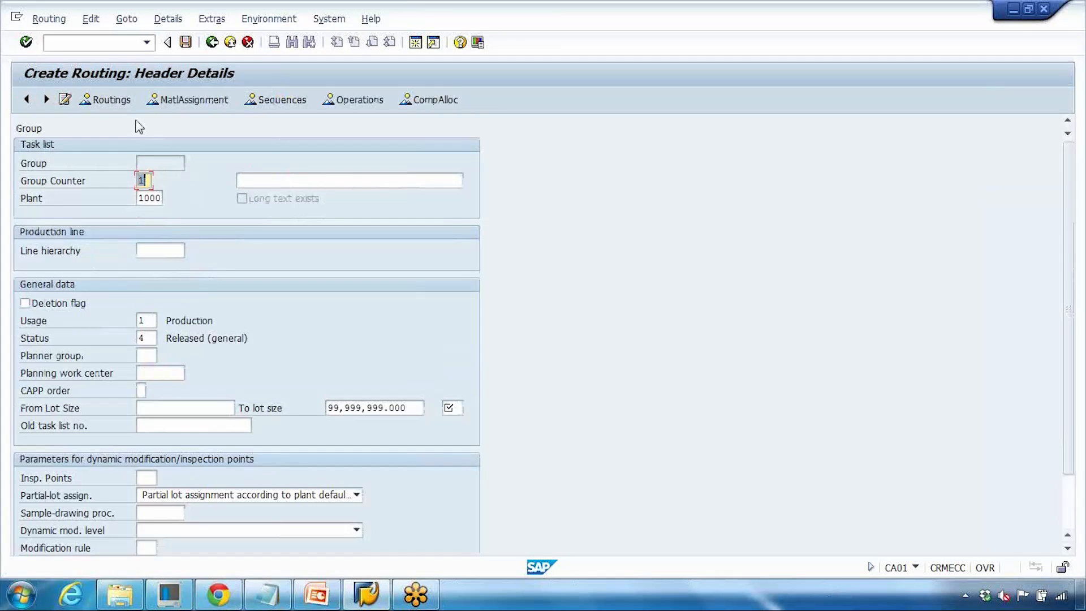
key("Tab")
type("Goru")
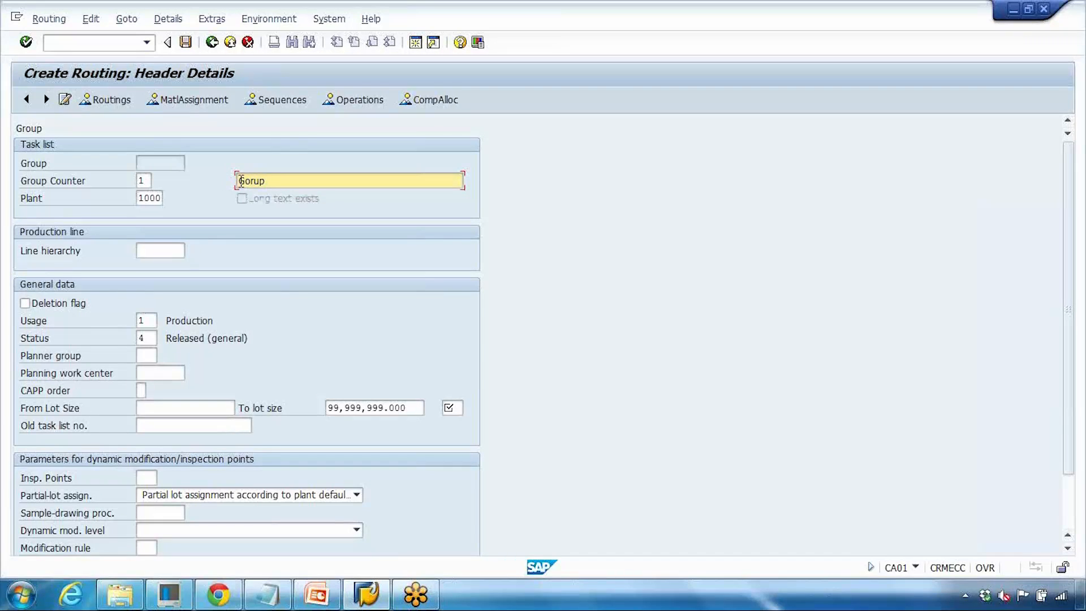
type("r")
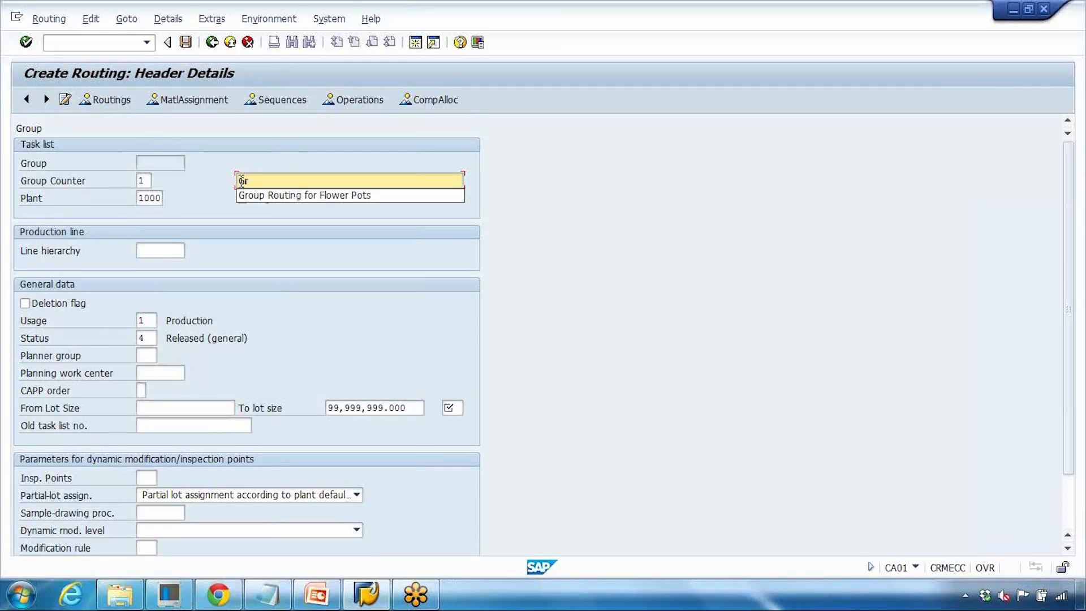
key("Down")
key("Return")
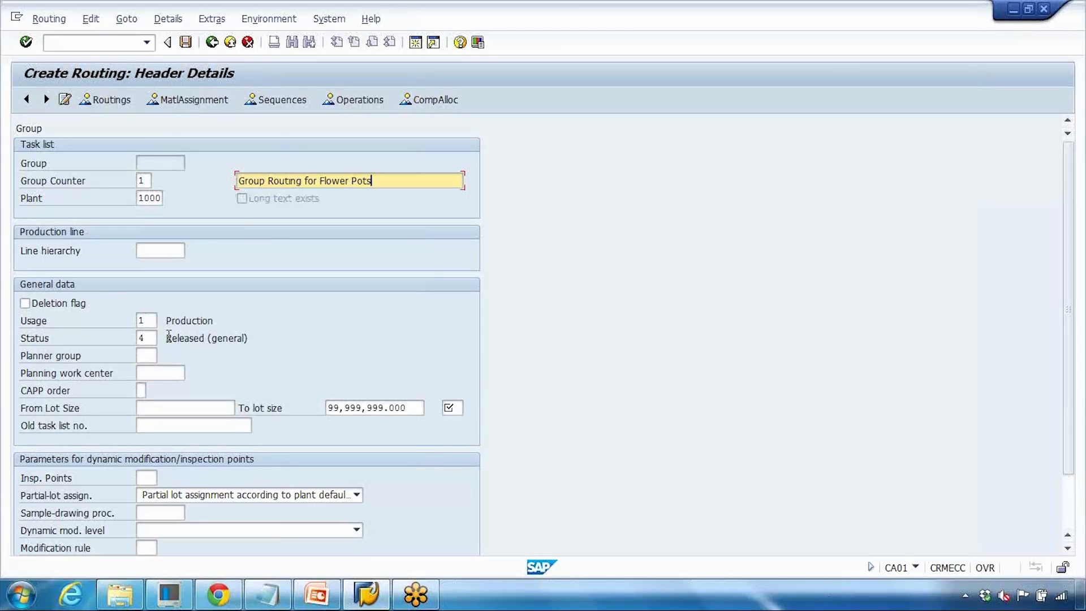
- Set the routing header's lot size unit to PC
left_click(451, 408)
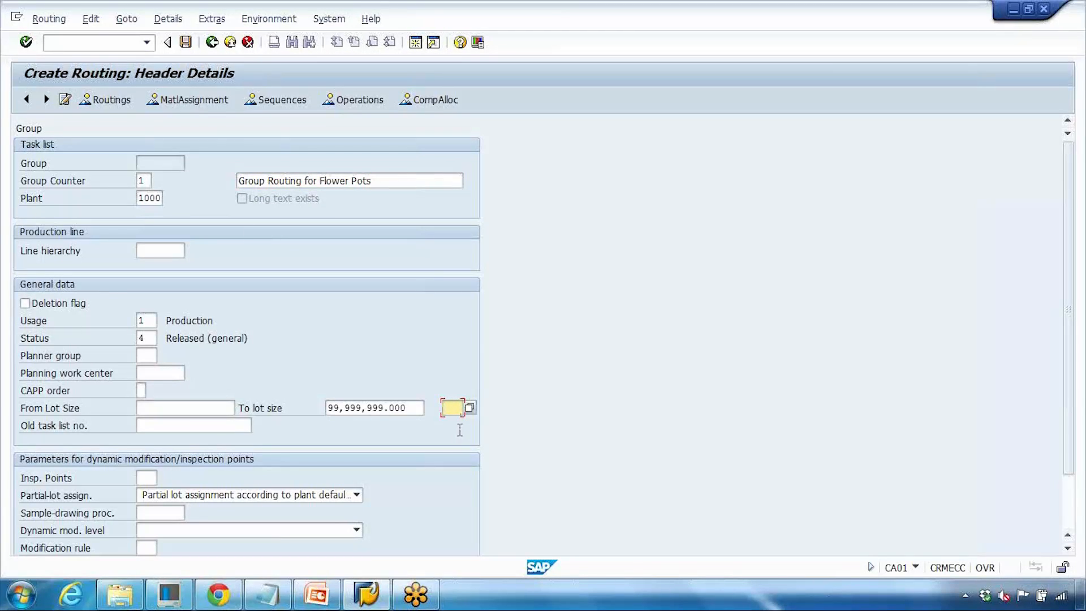
type("pc")
left_click(145, 320)
left_click(146, 337)
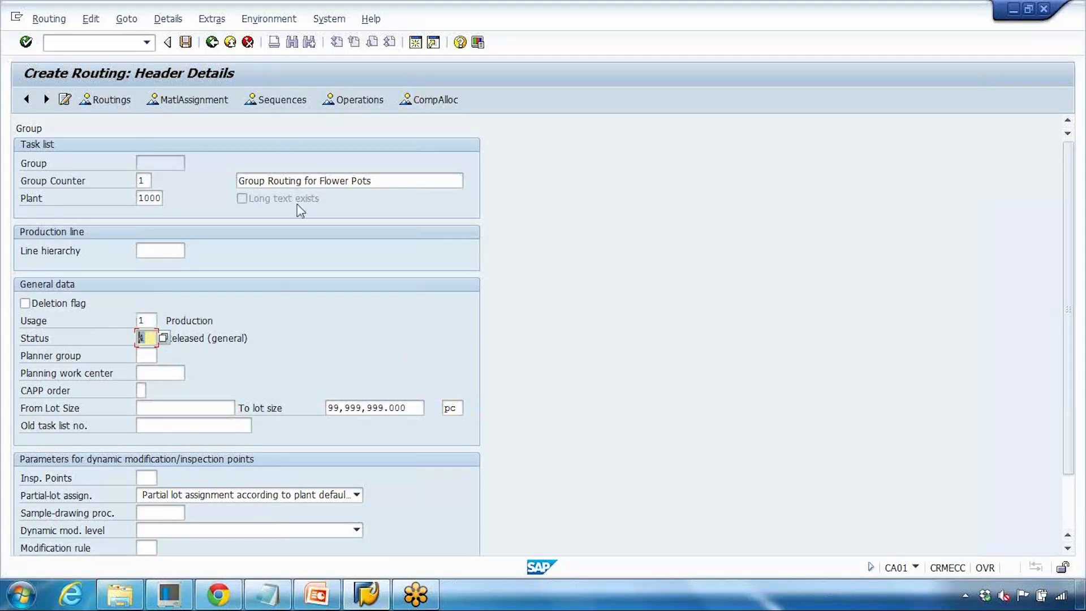
- Add operation 0100 at work center WC-GS and open its operation details
left_click(340, 100)
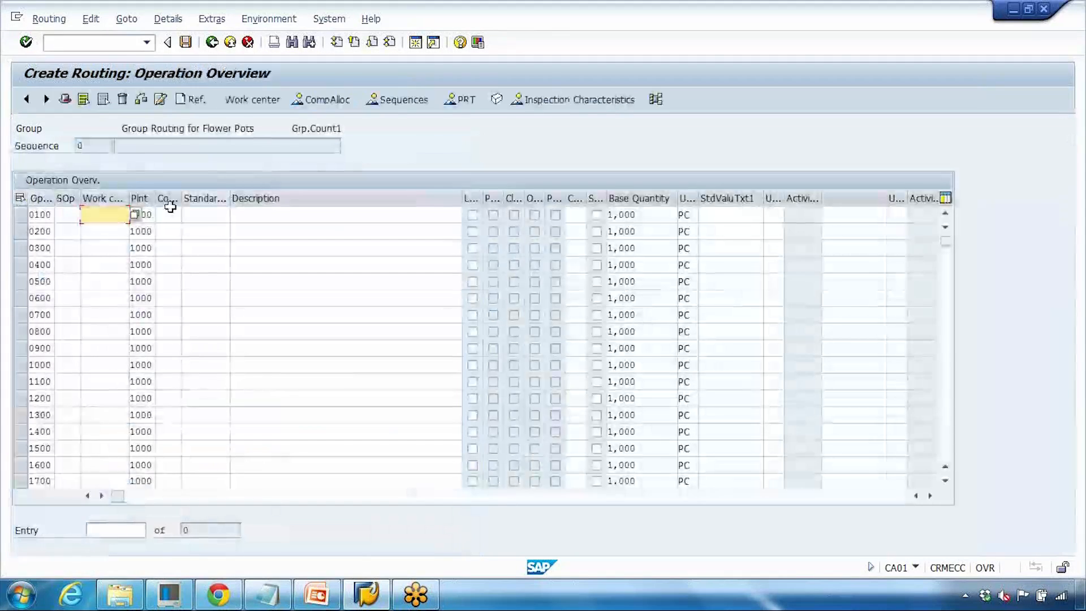
key("space")
left_click(116, 243)
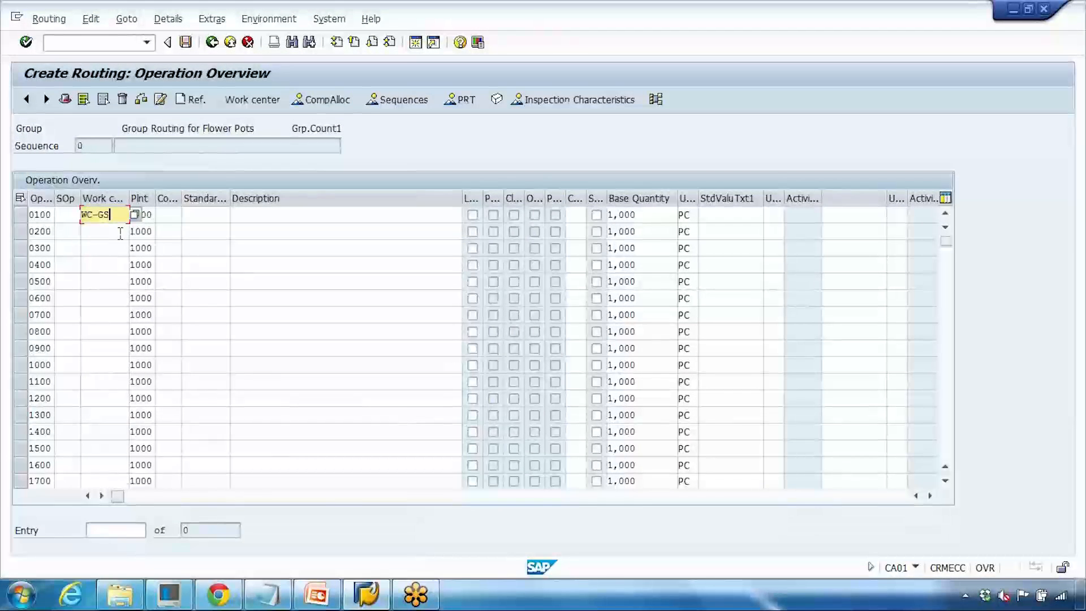
key("Return")
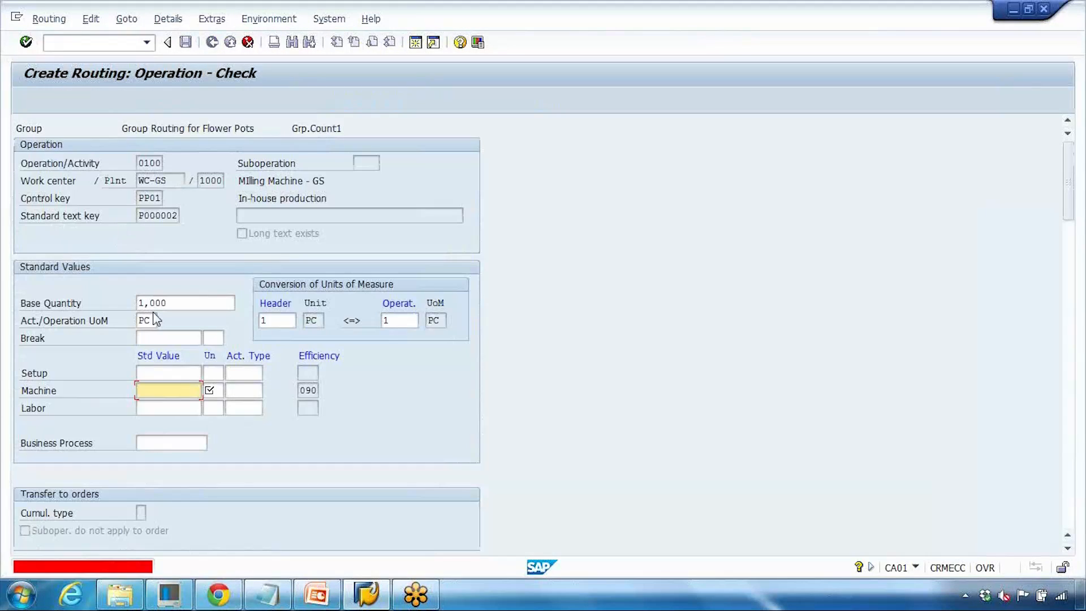
- Set the operation's setup time to 15 min and machine time to 30 min, then return to the overview
left_click(176, 391)
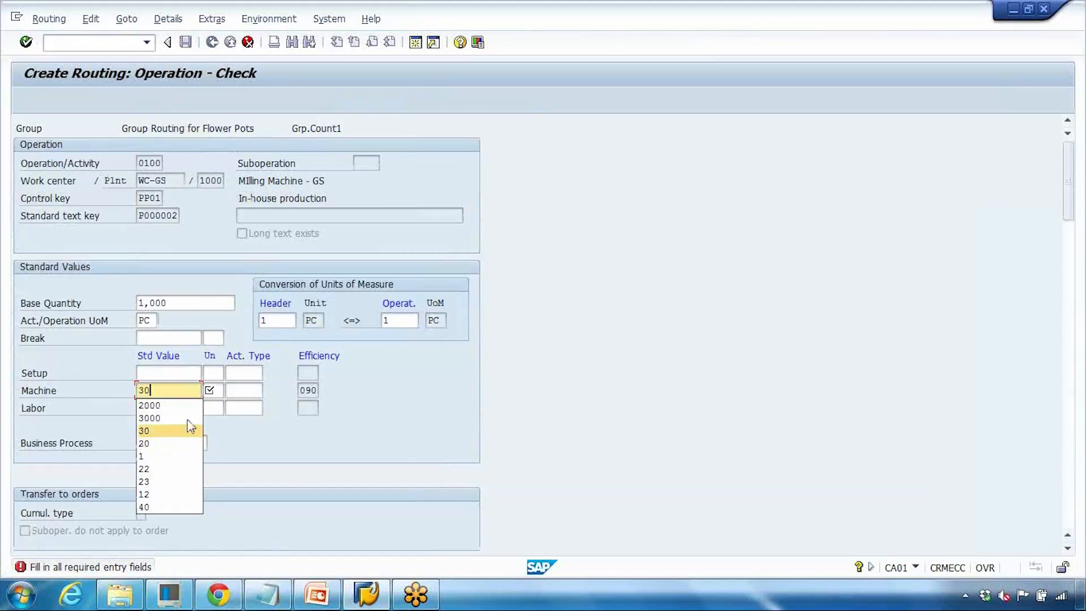
left_click(187, 430)
left_click(217, 391)
left_click(168, 372)
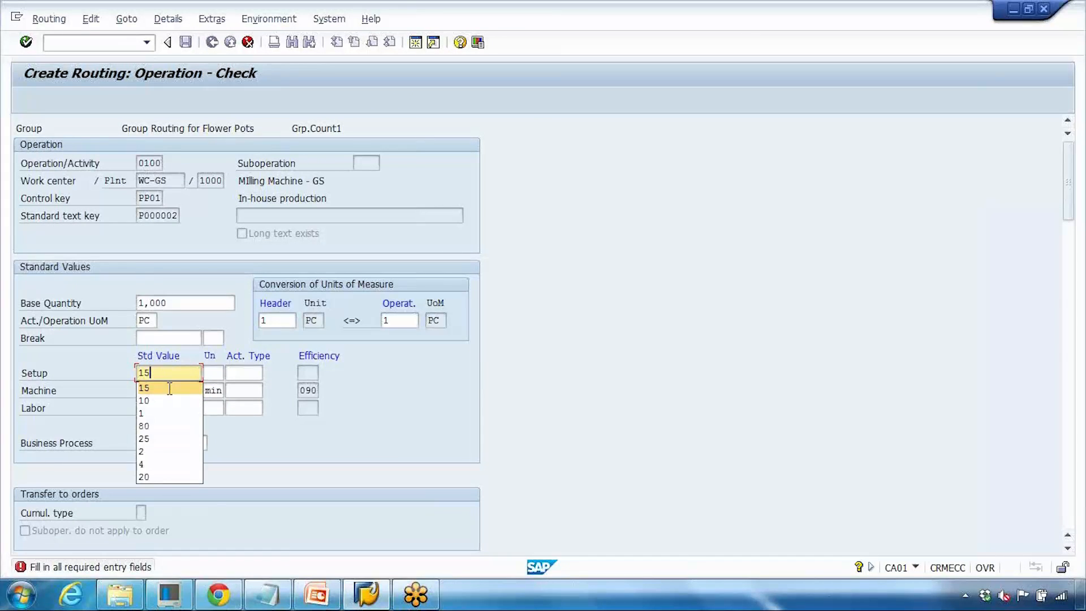
left_click(169, 386)
left_click(214, 372)
left_click(211, 388)
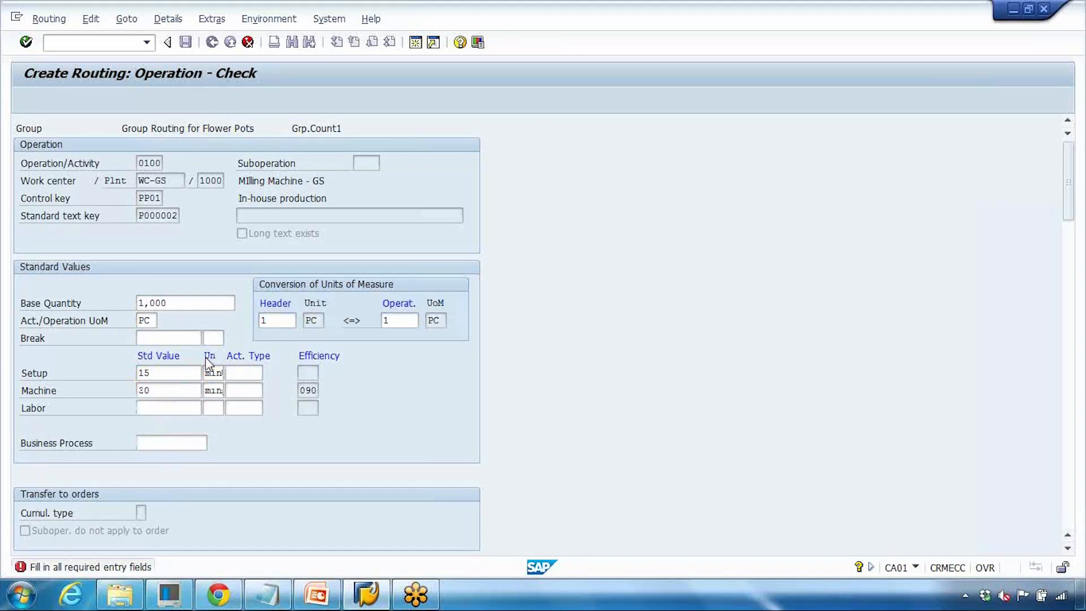
key("F3")
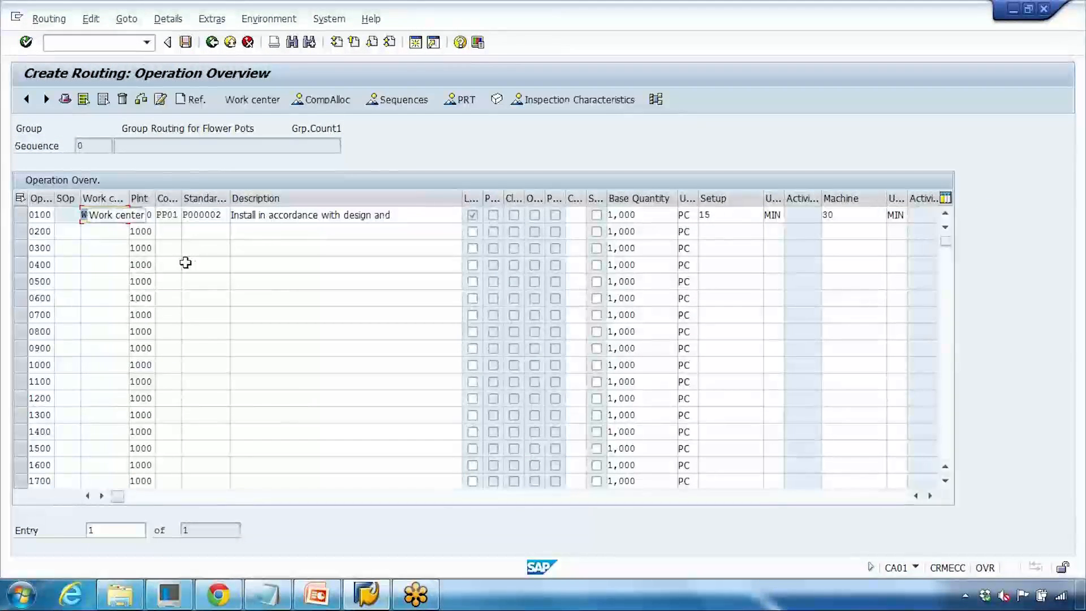
- Change operation 0100's description to "Flower pot machine 1" and save the routing
left_click(406, 219)
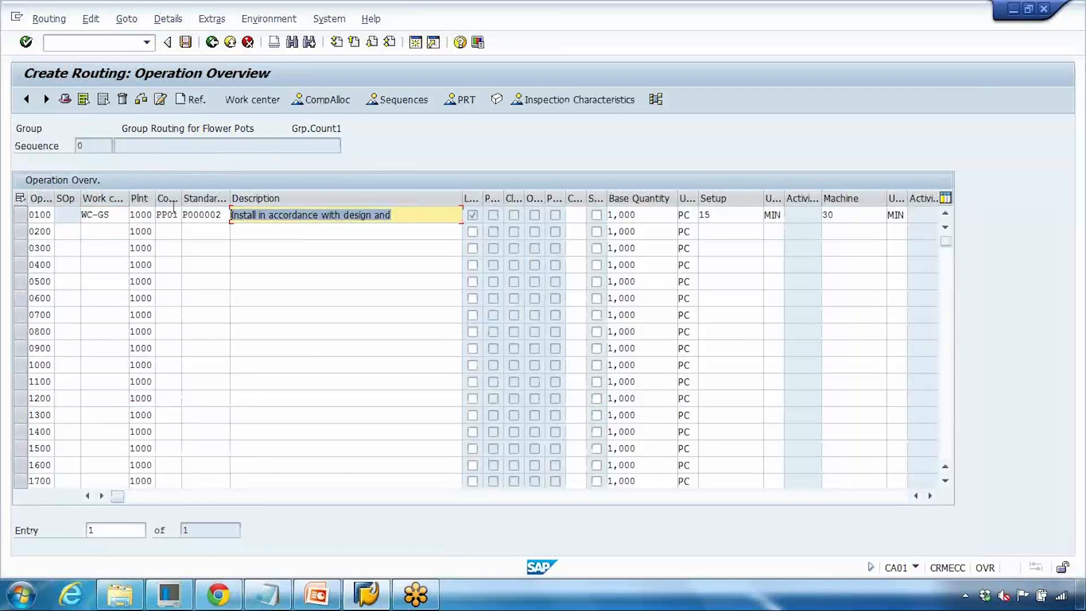
key("Delete")
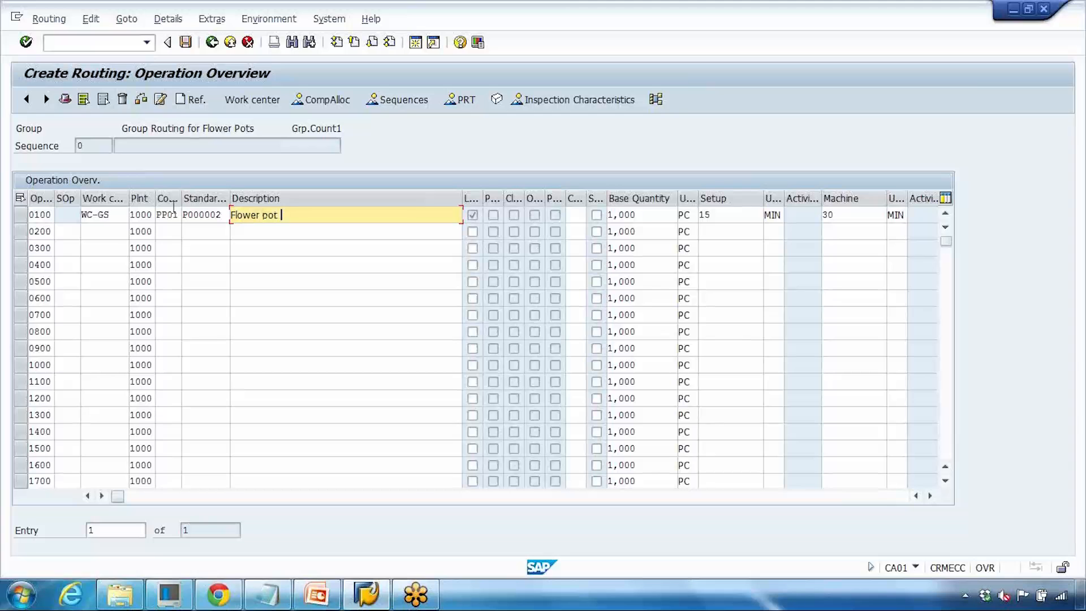
type("macn")
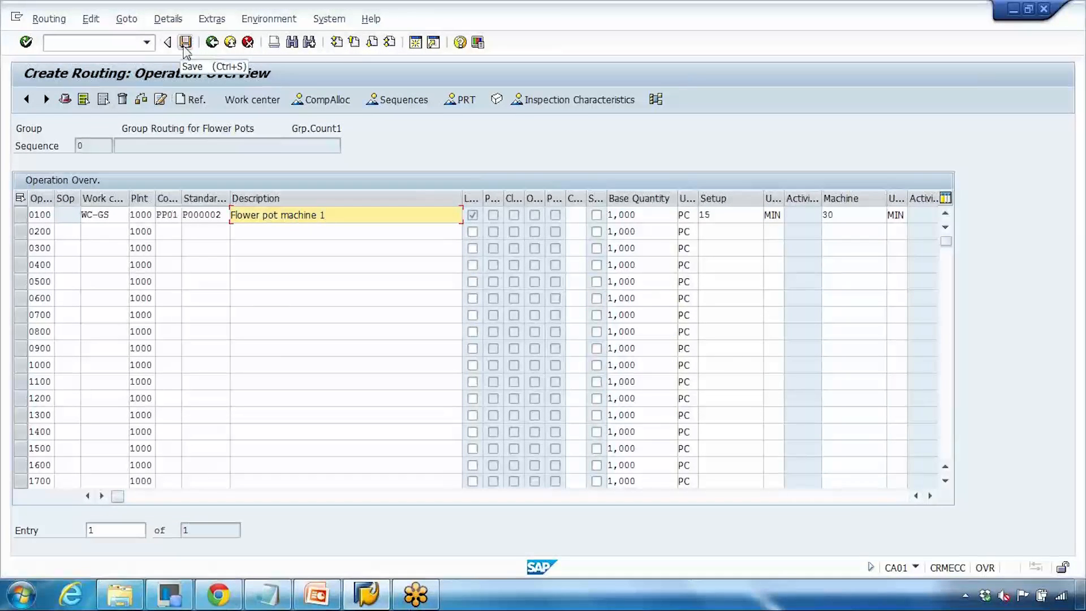
left_click(184, 48)
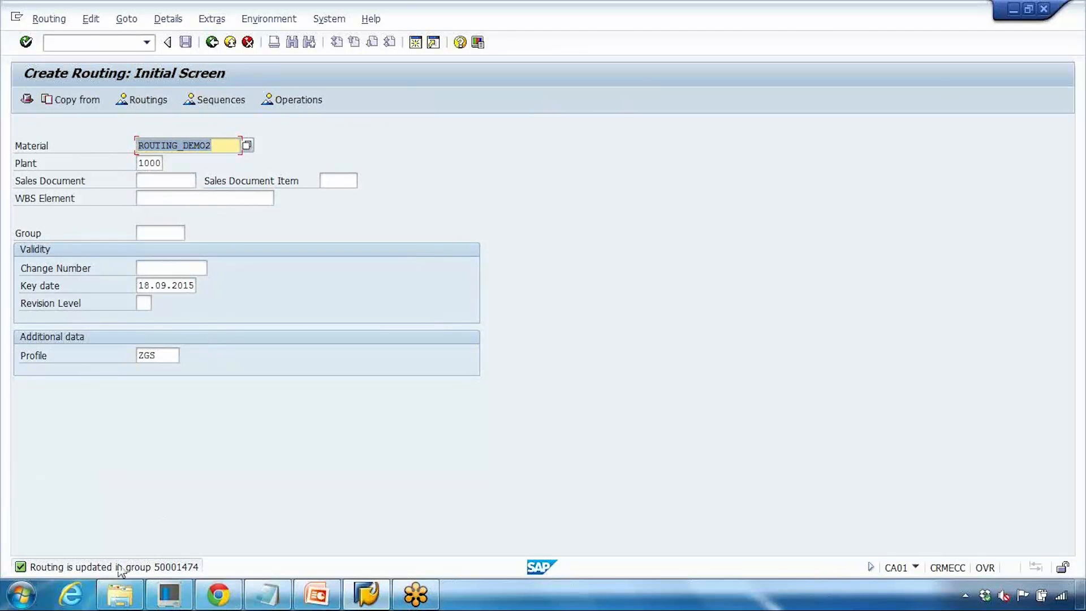
- Copy the new routing group number from the save message's details
double_click(191, 569)
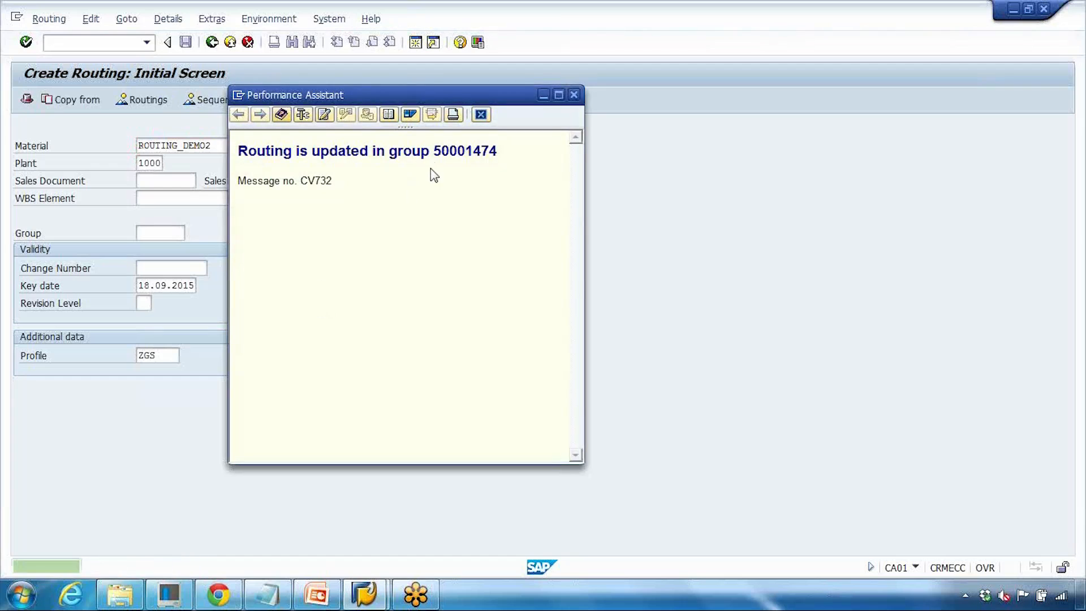
left_click_drag(434, 156, 495, 156)
key("ctrl+c")
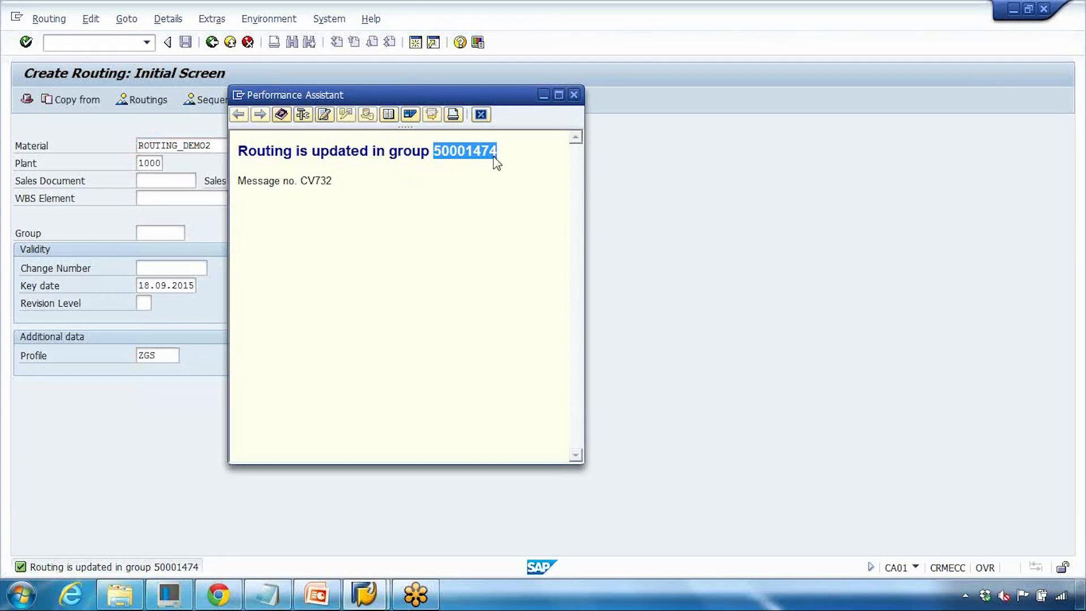
left_click(481, 114)
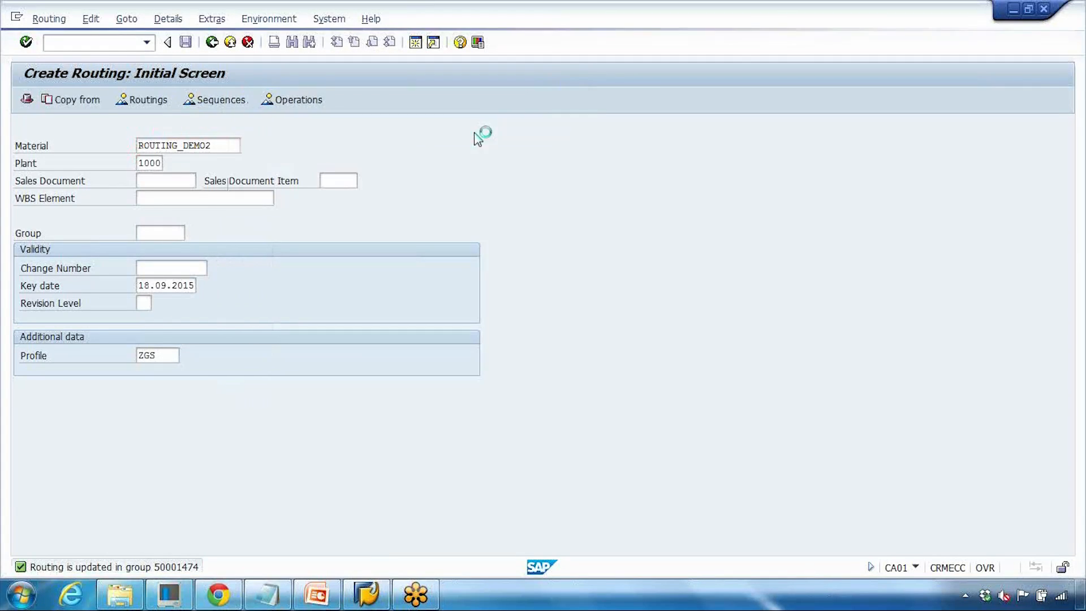
- Open group 50001474 in Change Routing, clearing the material and pasting the group number
left_click(212, 44)
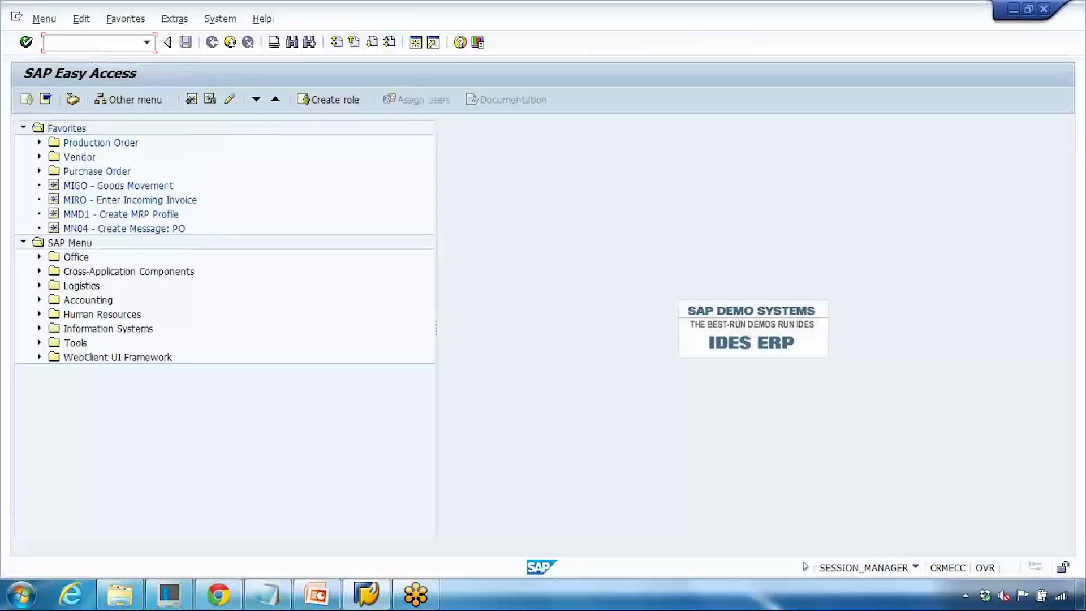
key("Return")
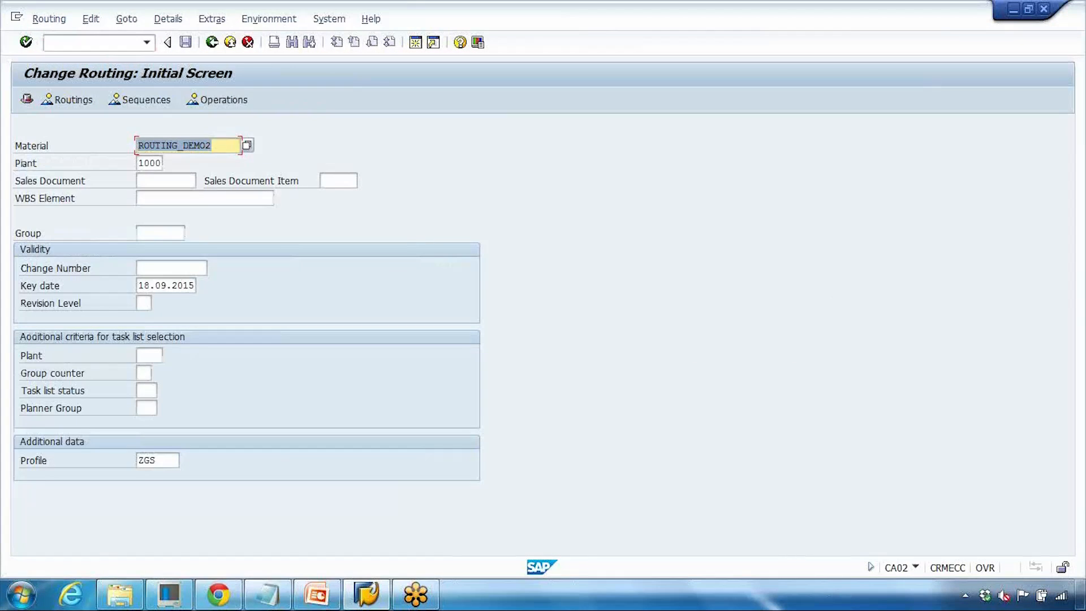
key("Delete")
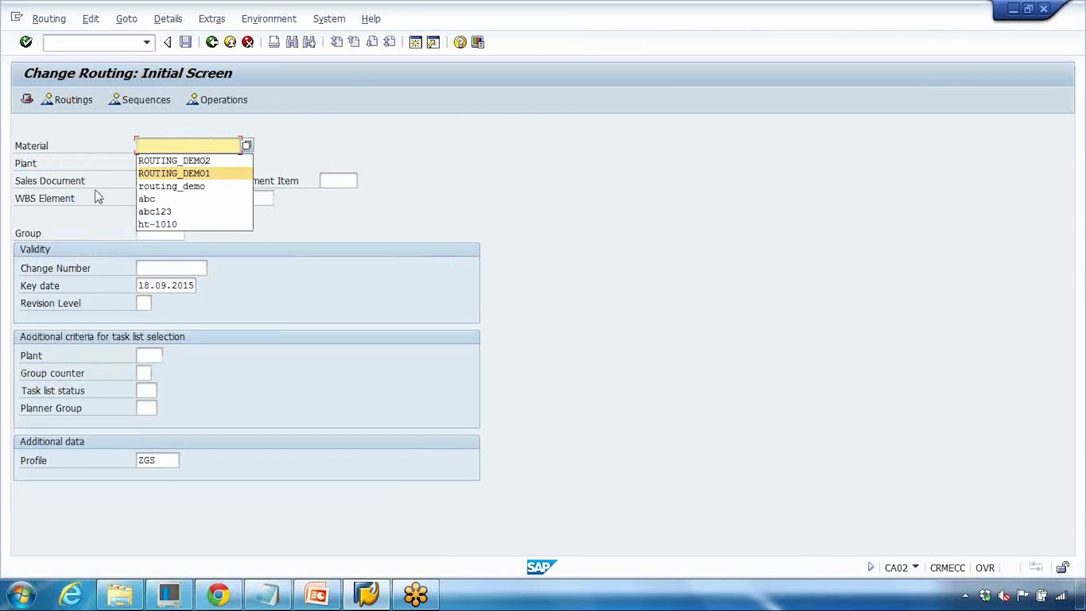
key("Escape")
left_click(156, 234)
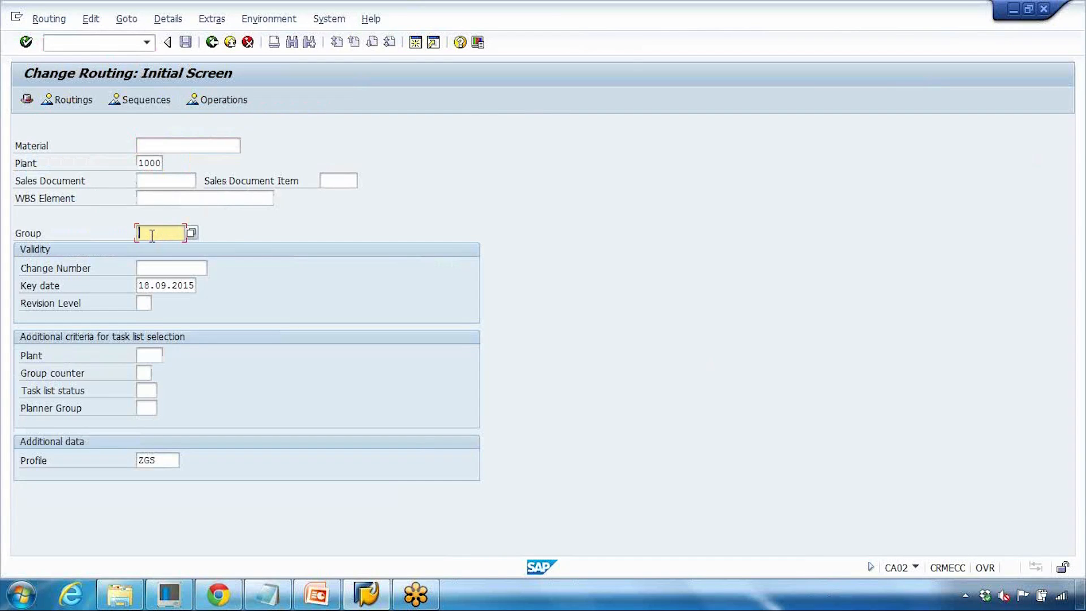
key("ctrl+v")
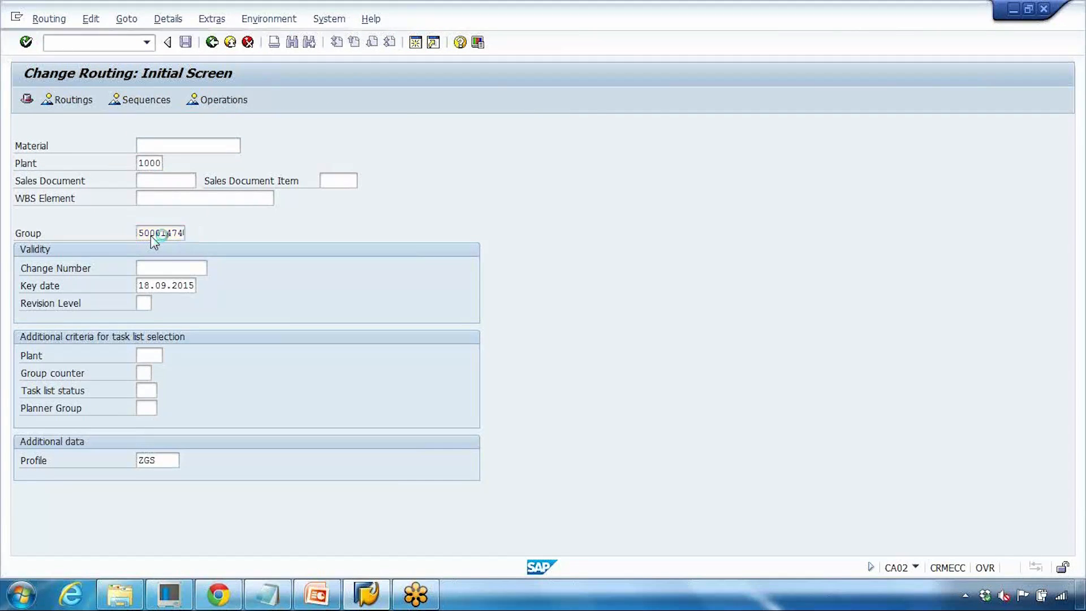
key("Return")
- Rename the routing header description to "Group Routing for Flower Pots - GS" and save
left_click(83, 99)
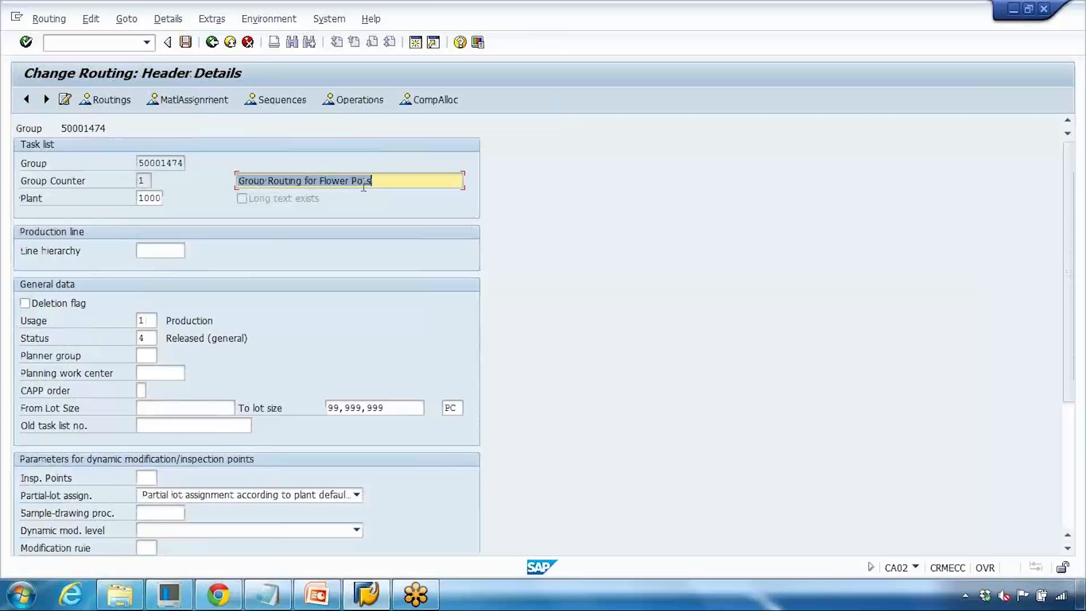
left_click(373, 184)
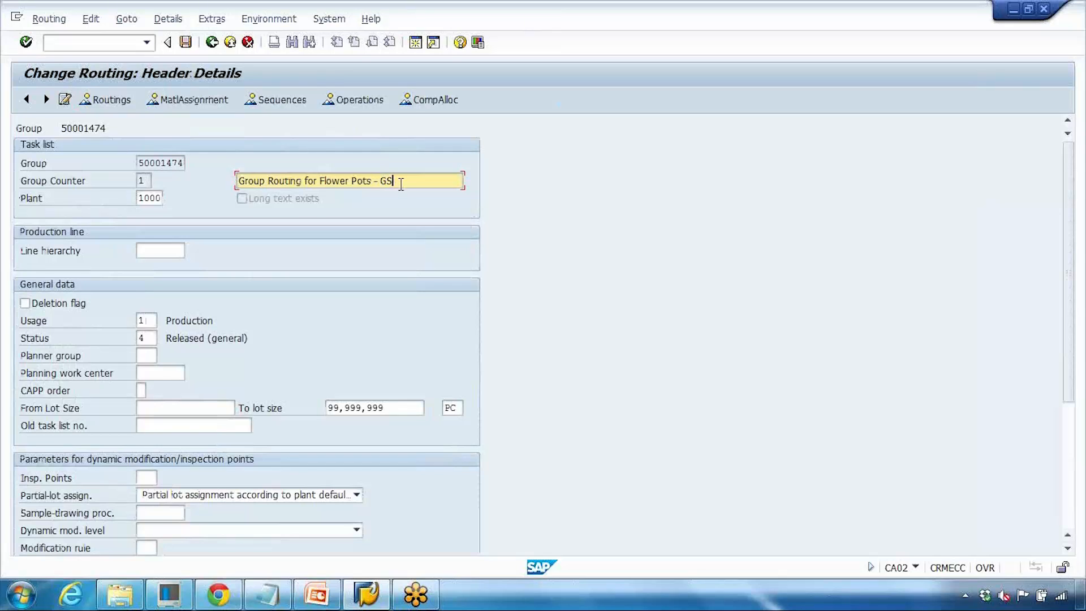
left_click_drag(400, 184, 225, 189)
key("ctrl+c")
left_click(185, 43)
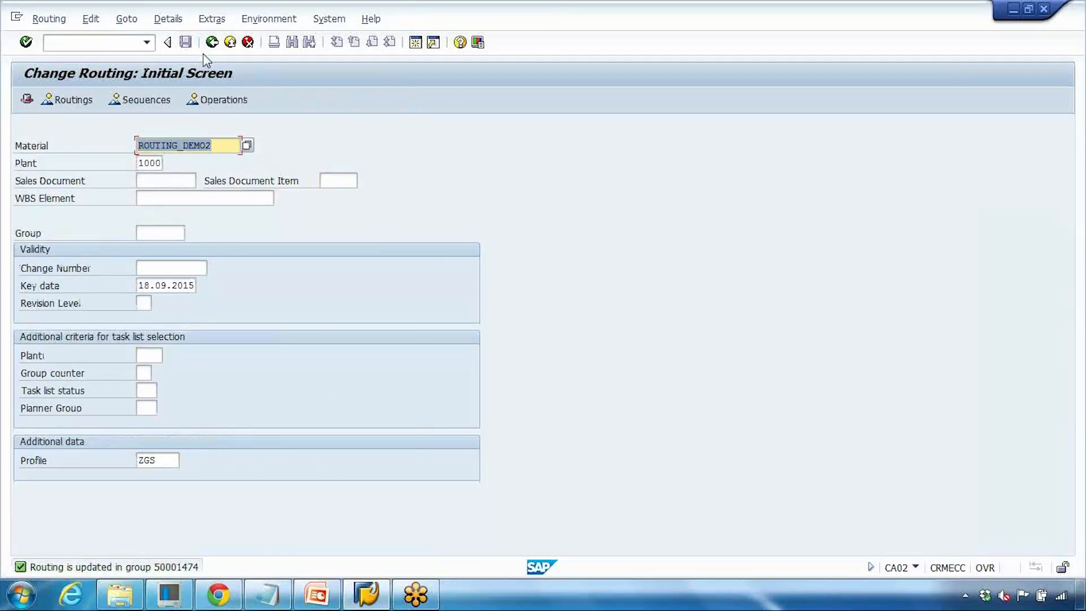
- Search routing groups by short text "Group Routing for Flower*" and pick group 50001474
key("BackSpace")
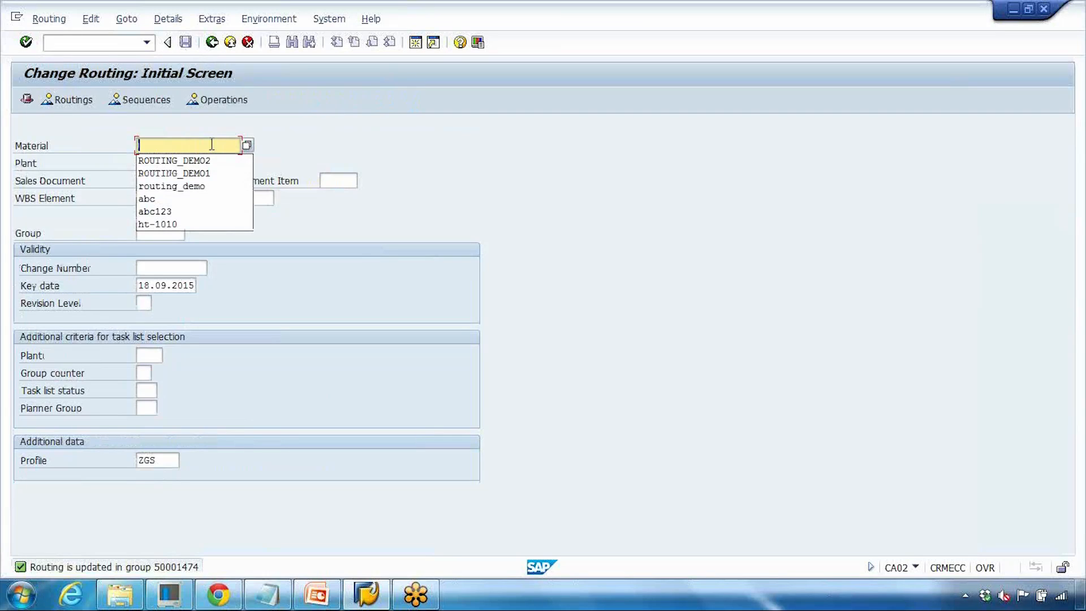
left_click(101, 155)
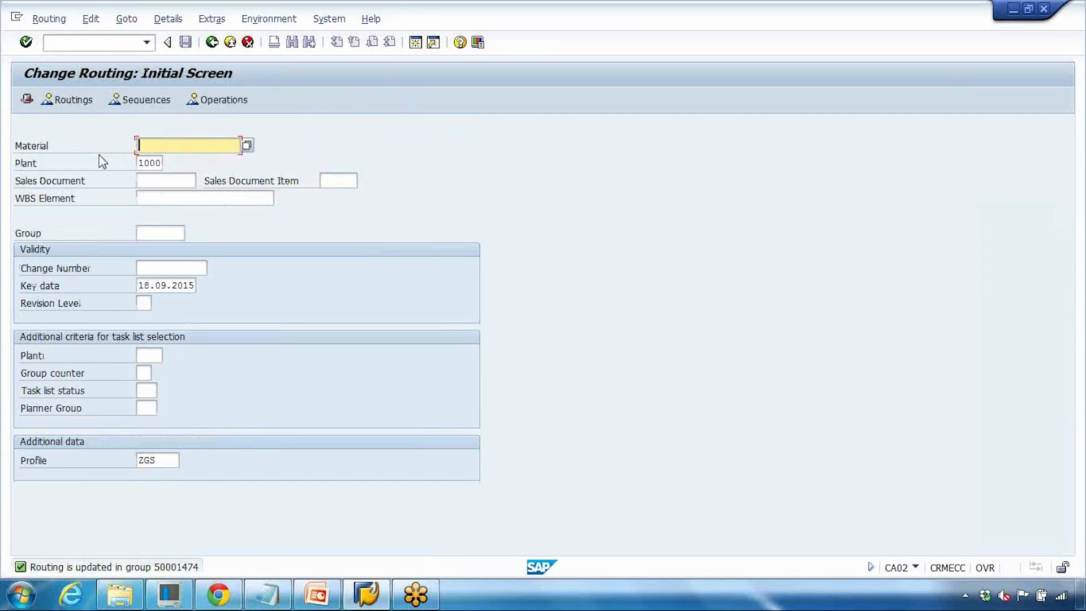
left_click(126, 235)
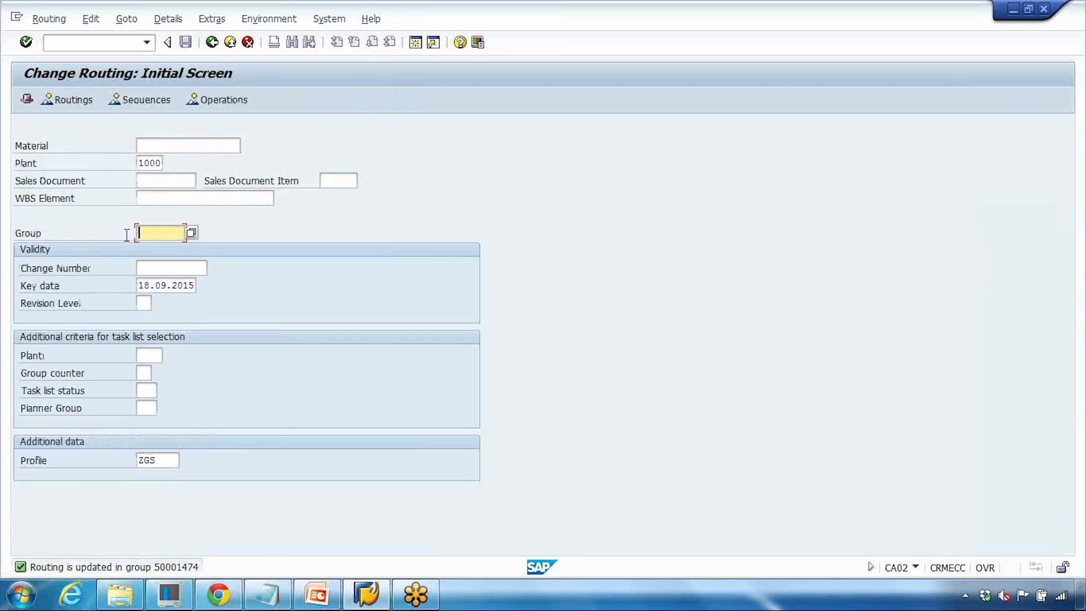
left_click(188, 234)
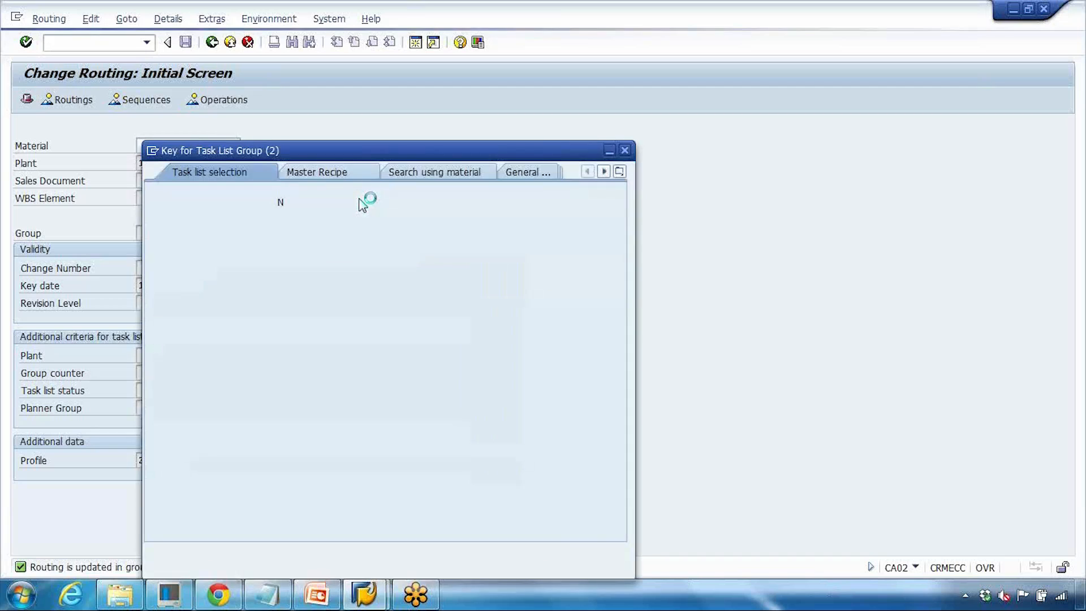
left_click(297, 294)
key("ctrl+v")
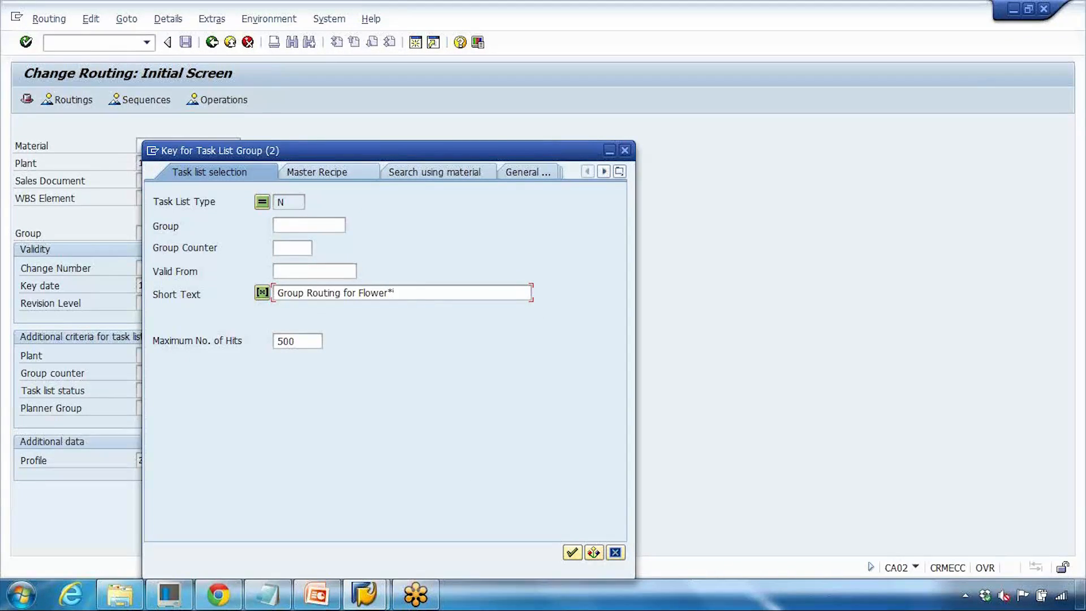
key("Return")
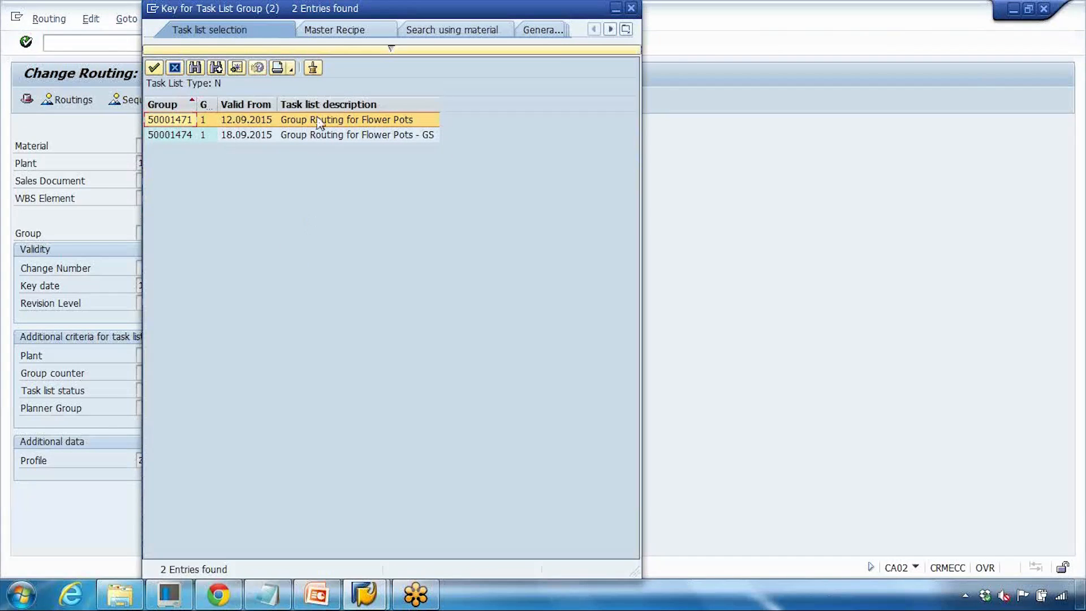
left_click(317, 136)
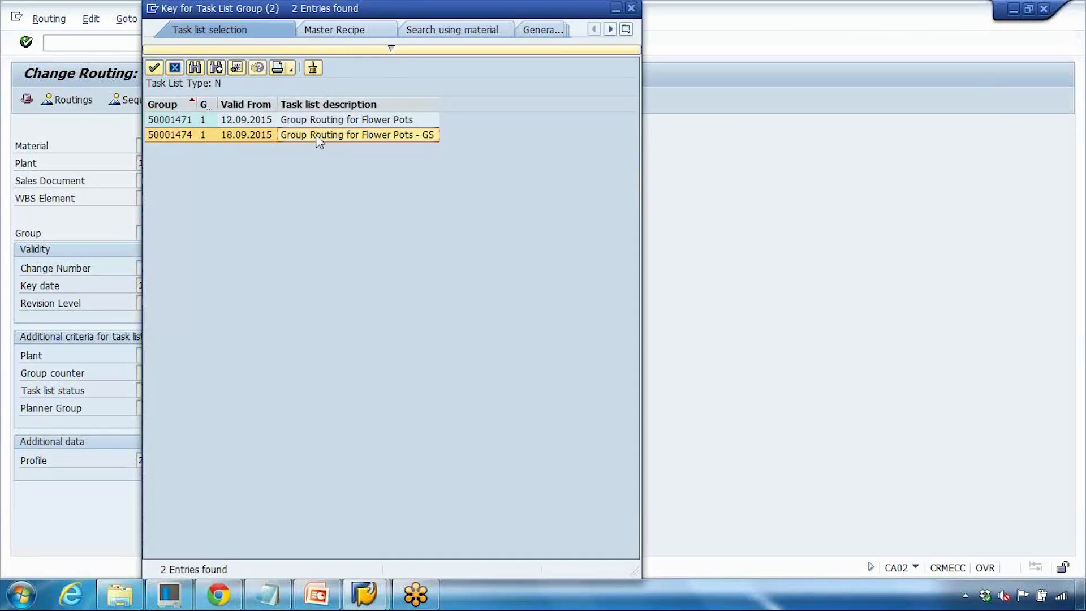
double_click(382, 135)
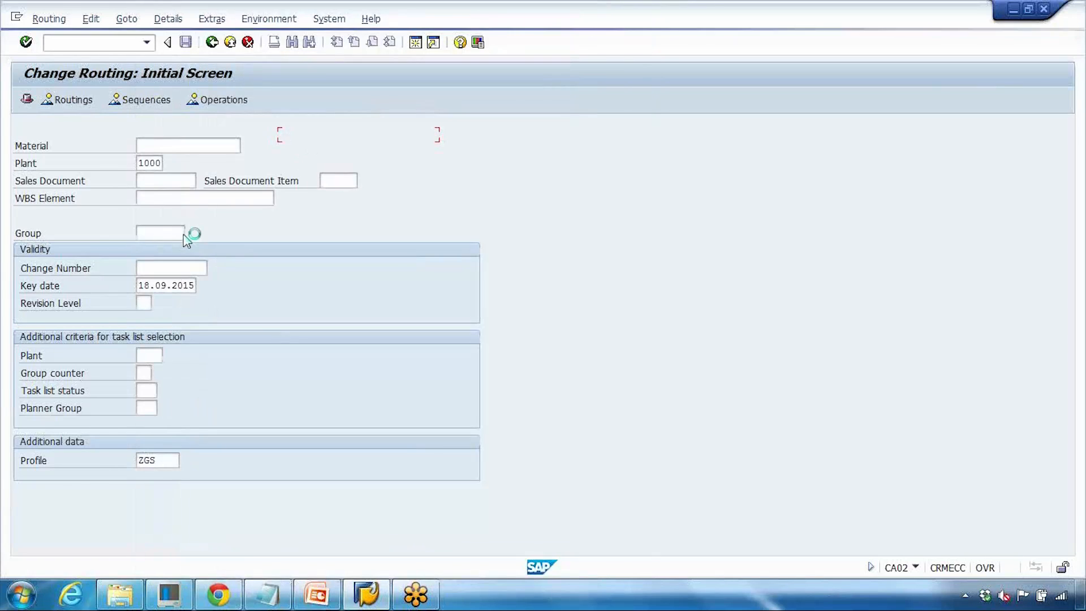
- Open routing group 50001474's operation overview
double_click(179, 233)
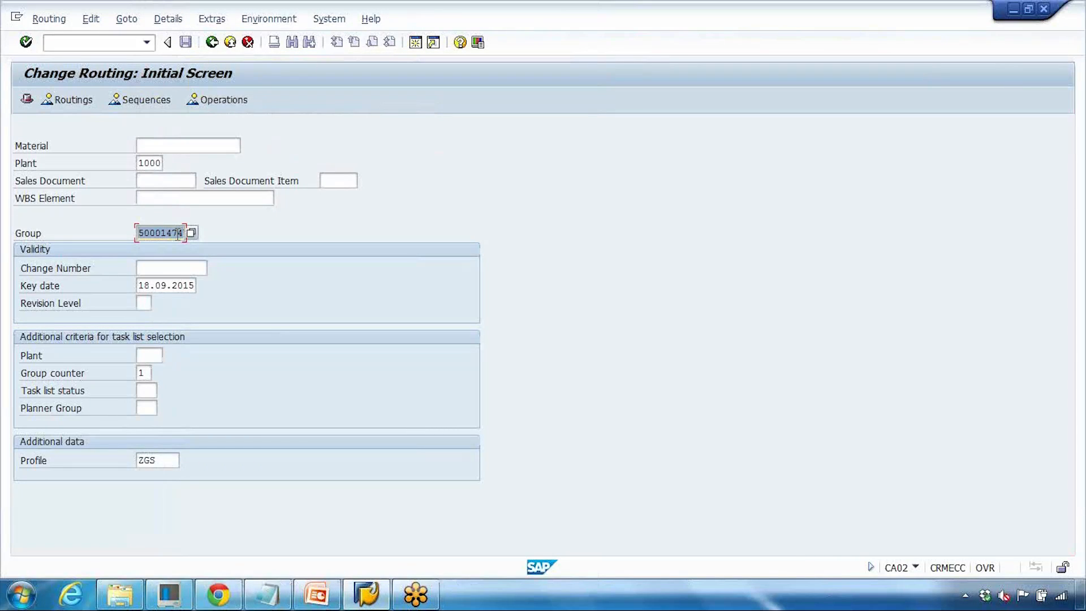
key("Return")
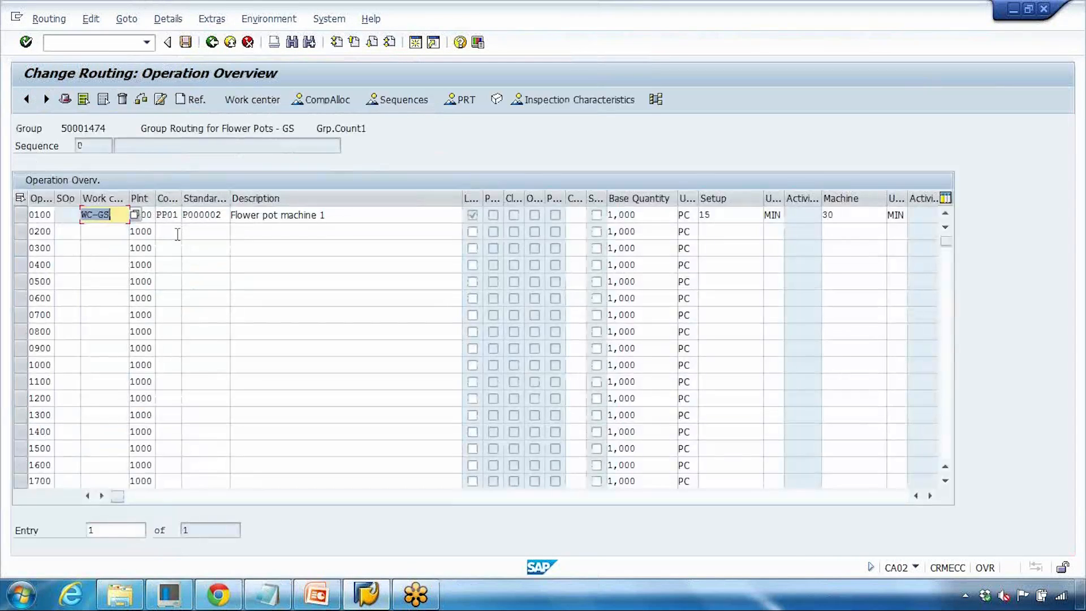
left_click(316, 594)
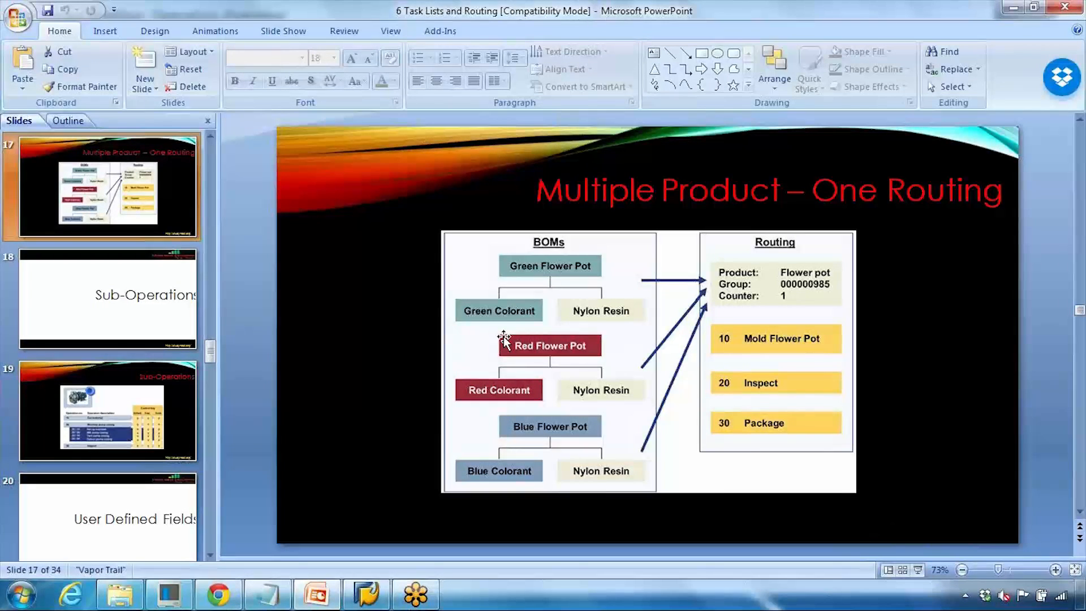
left_click(317, 595)
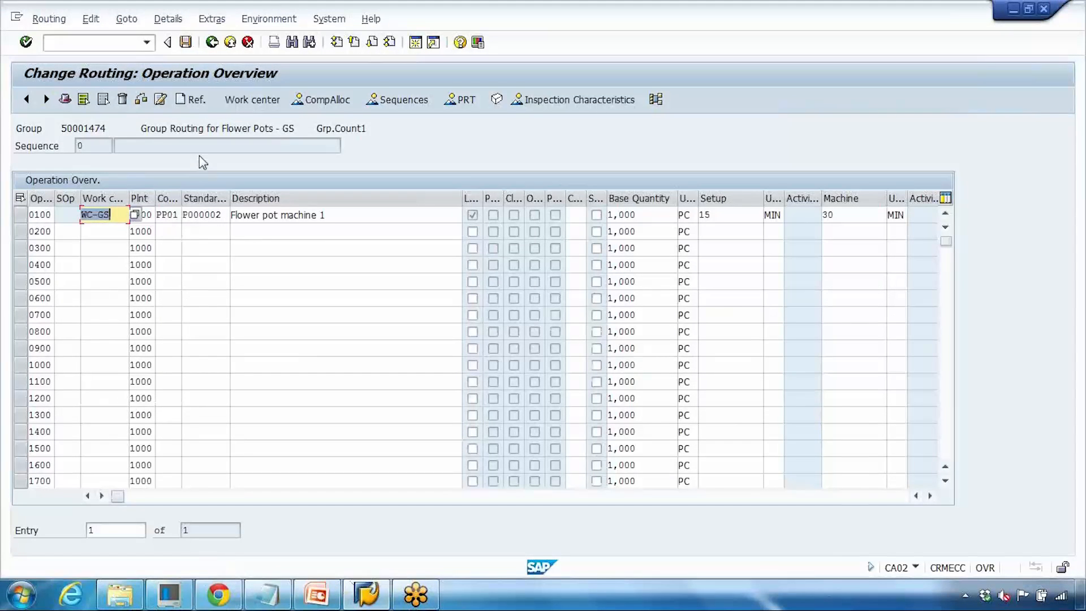
- Start component allocation using the BOM of material routing_demo in plant 1000
left_click(324, 98)
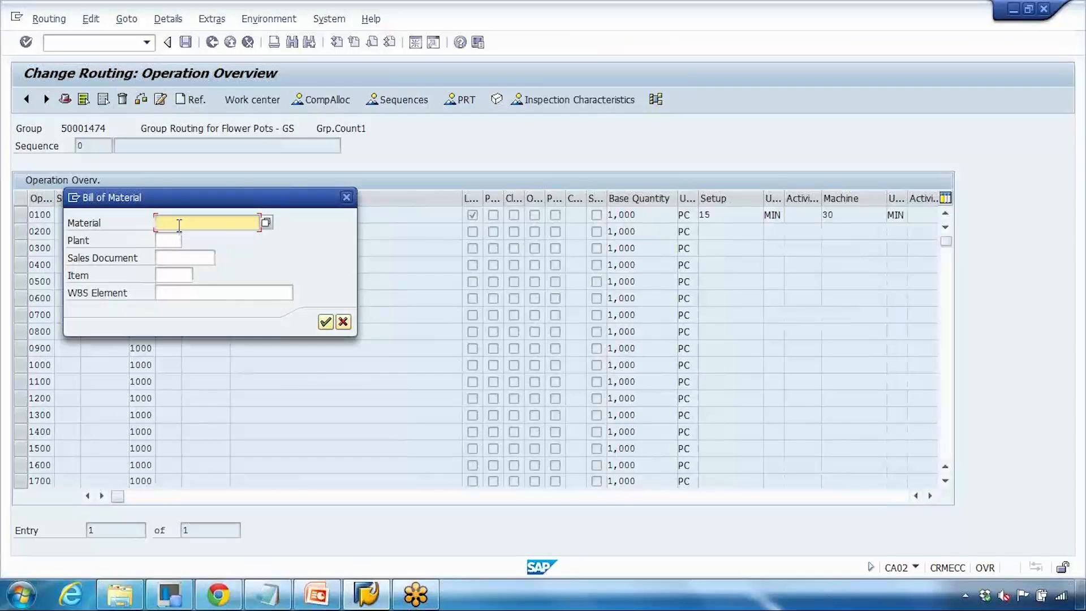
type("r")
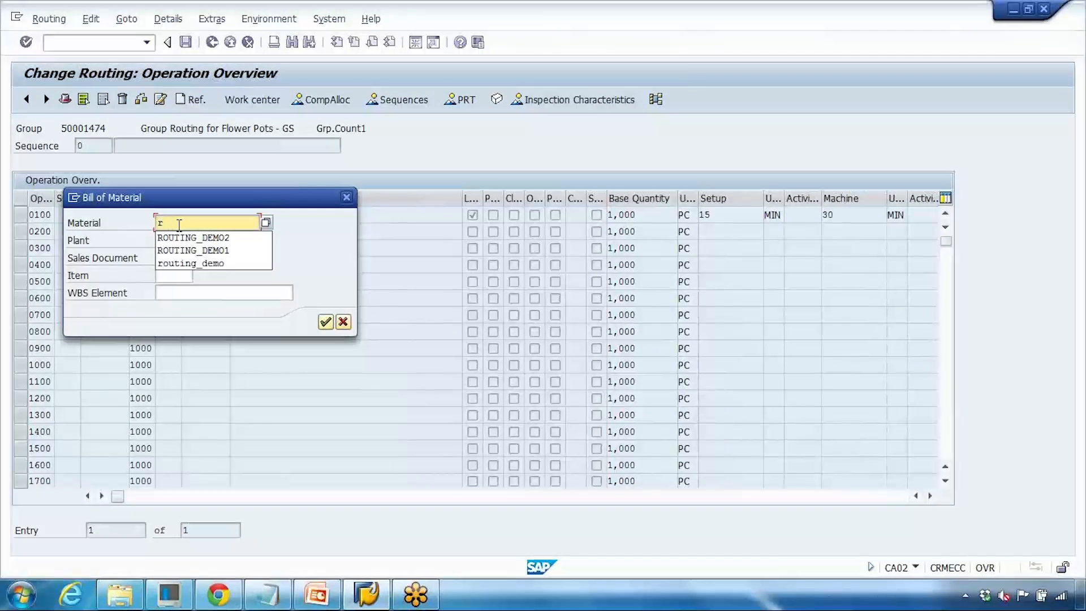
left_click(187, 262)
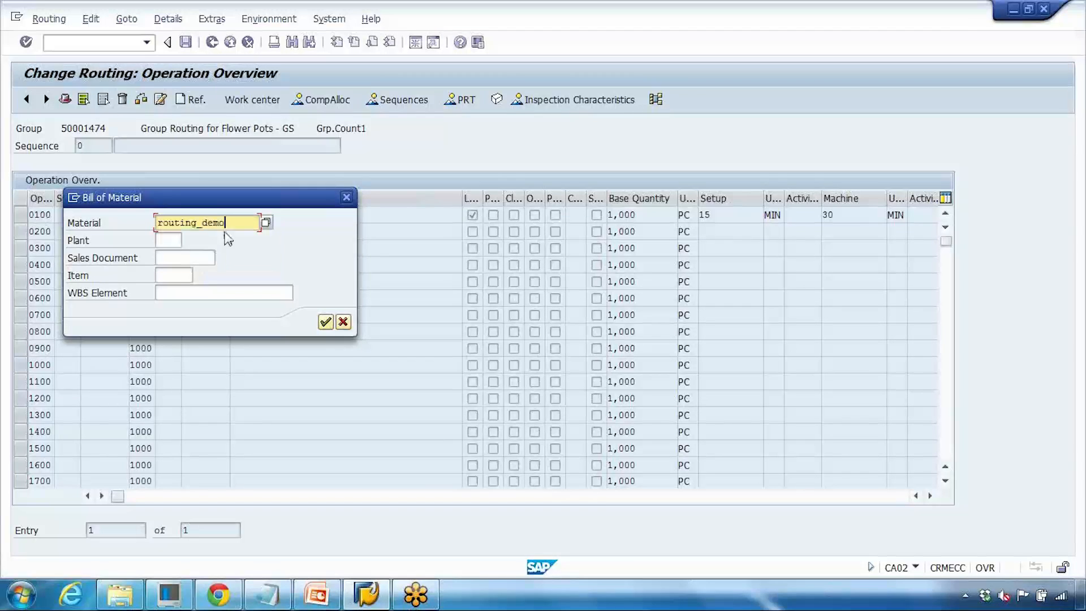
left_click(168, 240)
type("1000")
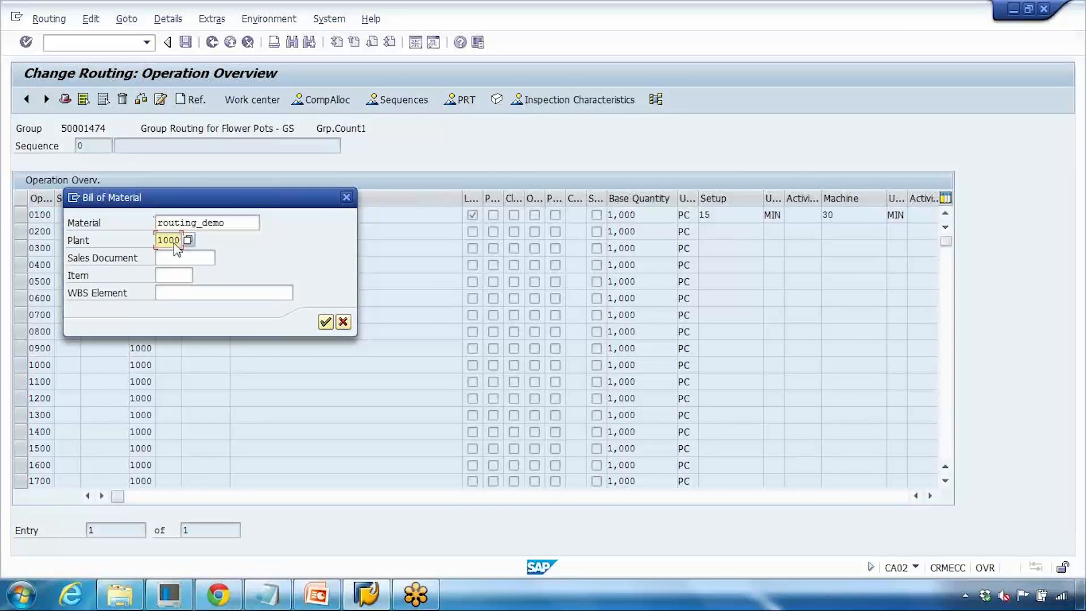
left_click(326, 322)
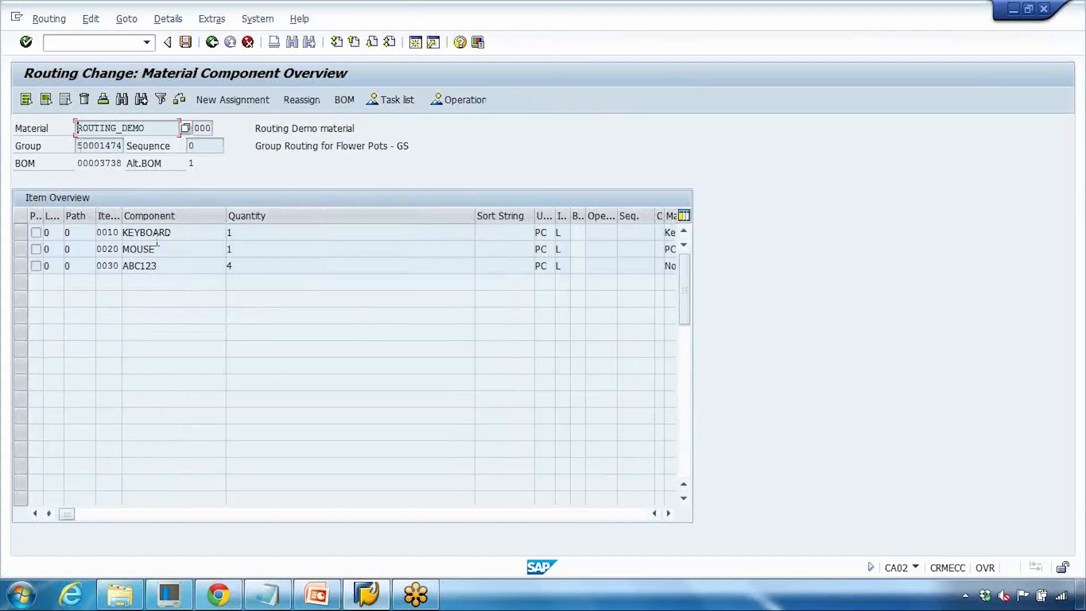
- Assign the KEYBOARD and MOUSE components to operation 0100
left_click(17, 231)
left_click(19, 248, "shift")
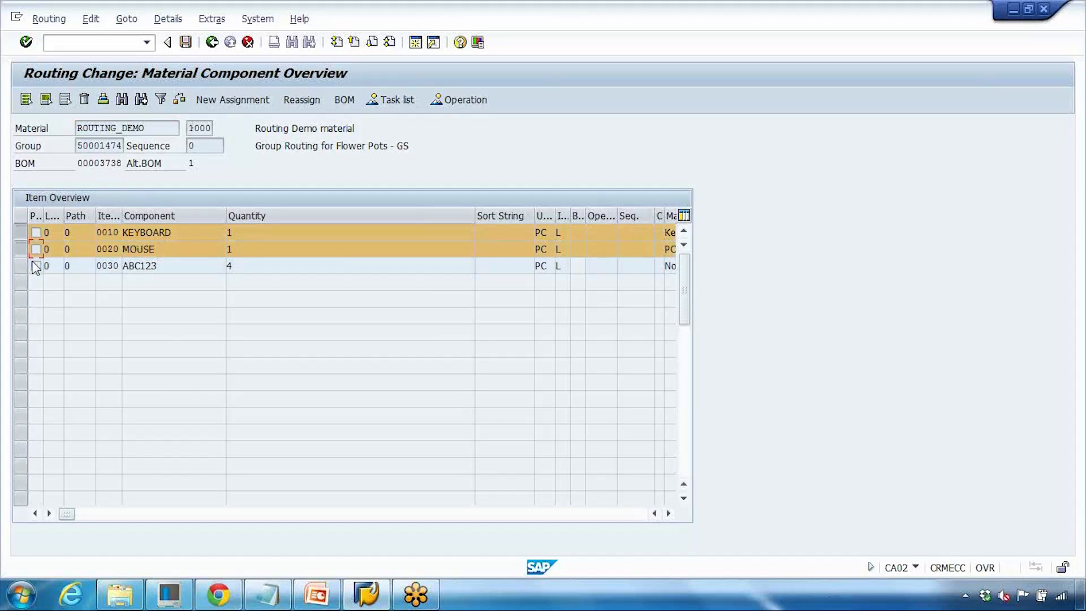
left_click(242, 104)
left_click(213, 285)
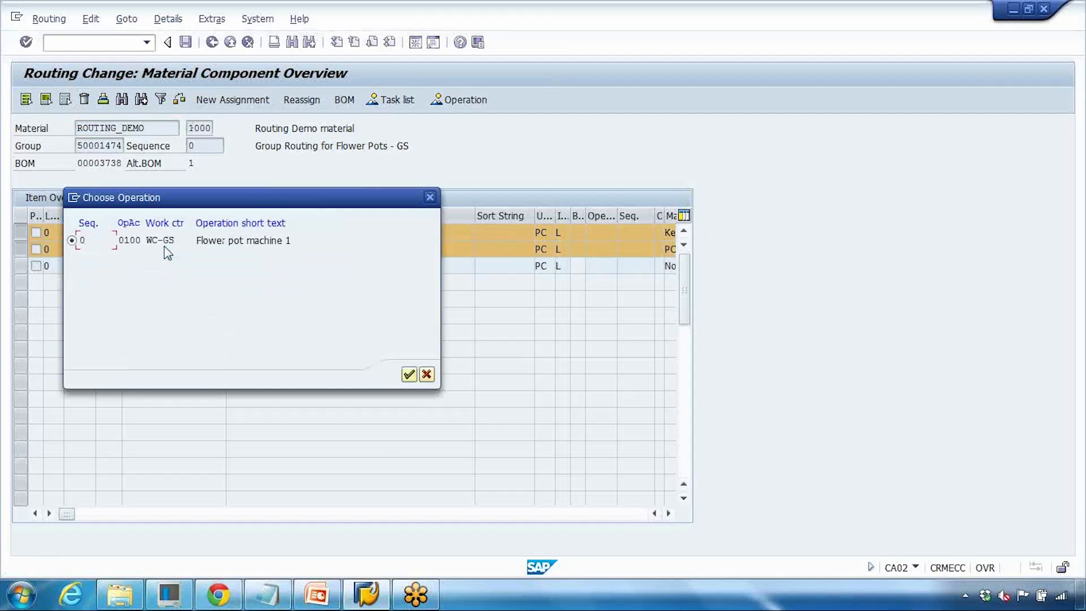
left_click(408, 373)
- Add operation 0200 at work center WC-GS1 with control key PP01, setup 15 min and machine time 20 min
left_click(211, 42)
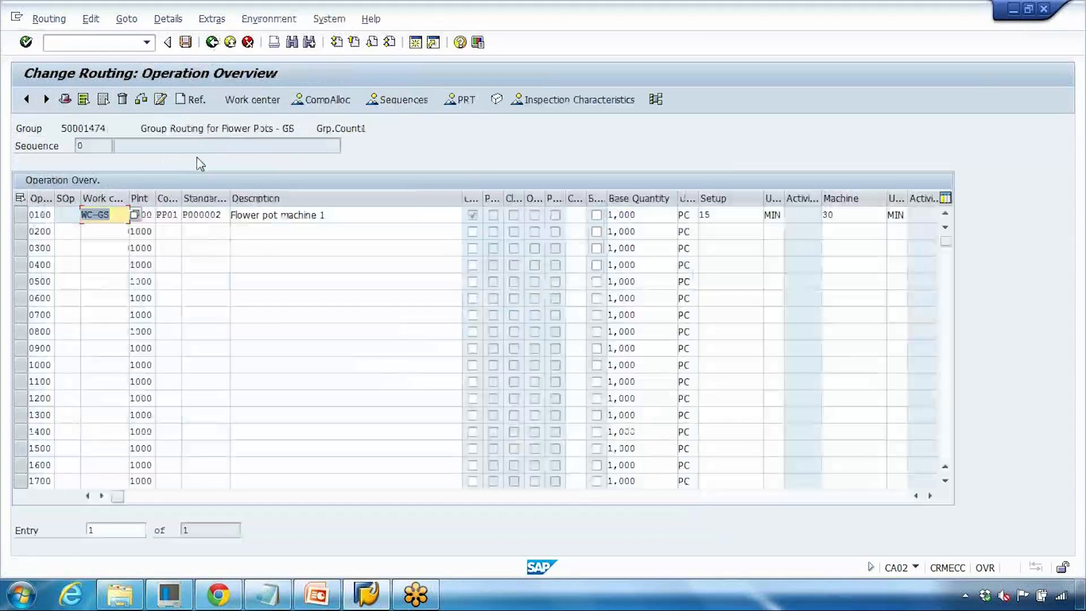
left_click(111, 230)
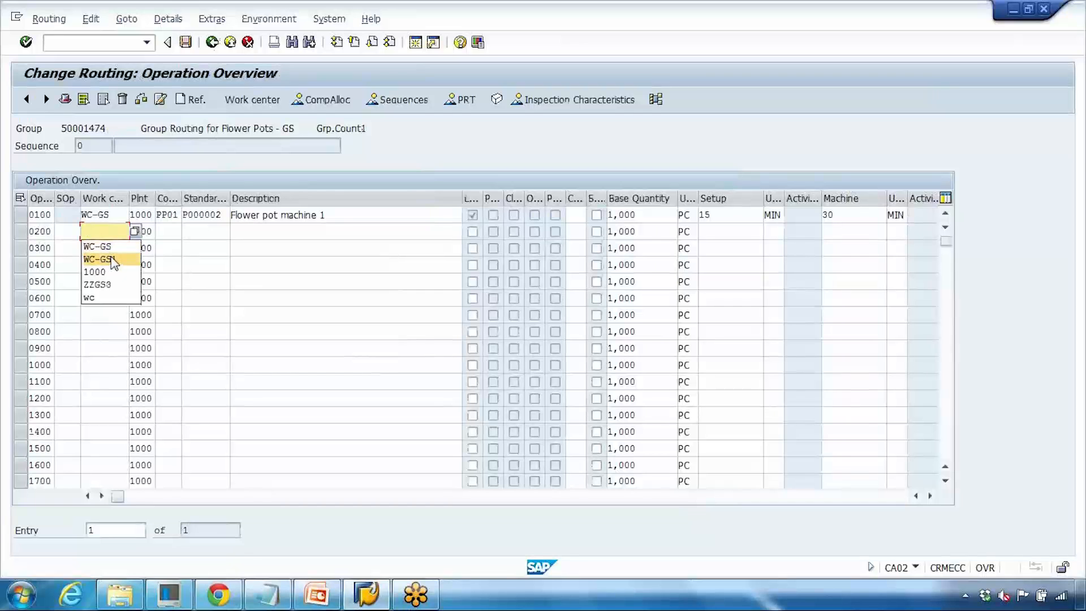
left_click(104, 257)
left_click(168, 231)
left_click(173, 247)
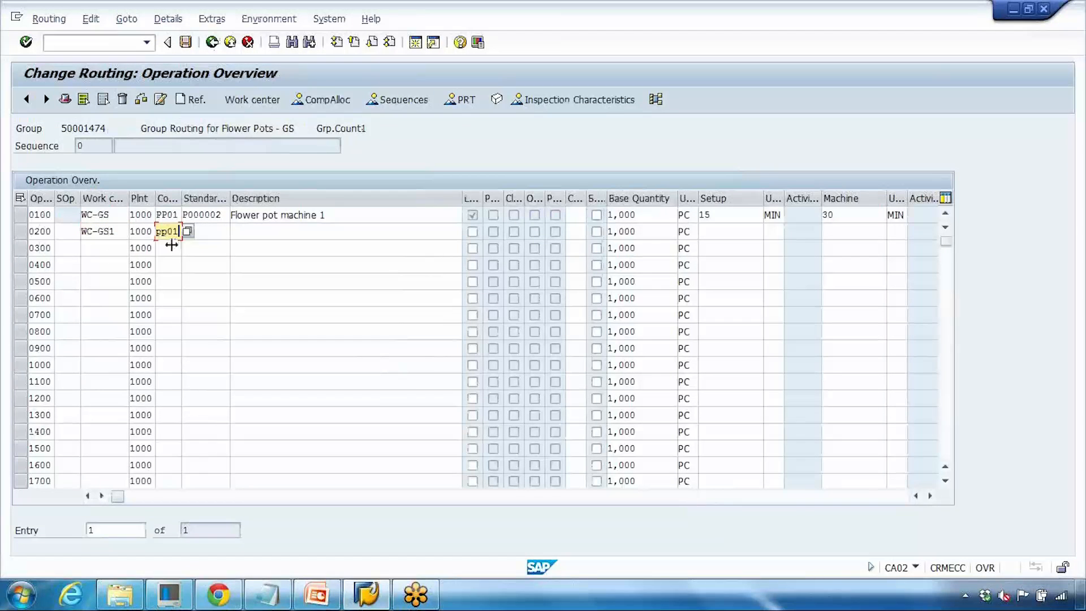
left_click(711, 228)
left_click(720, 248)
left_click(827, 231)
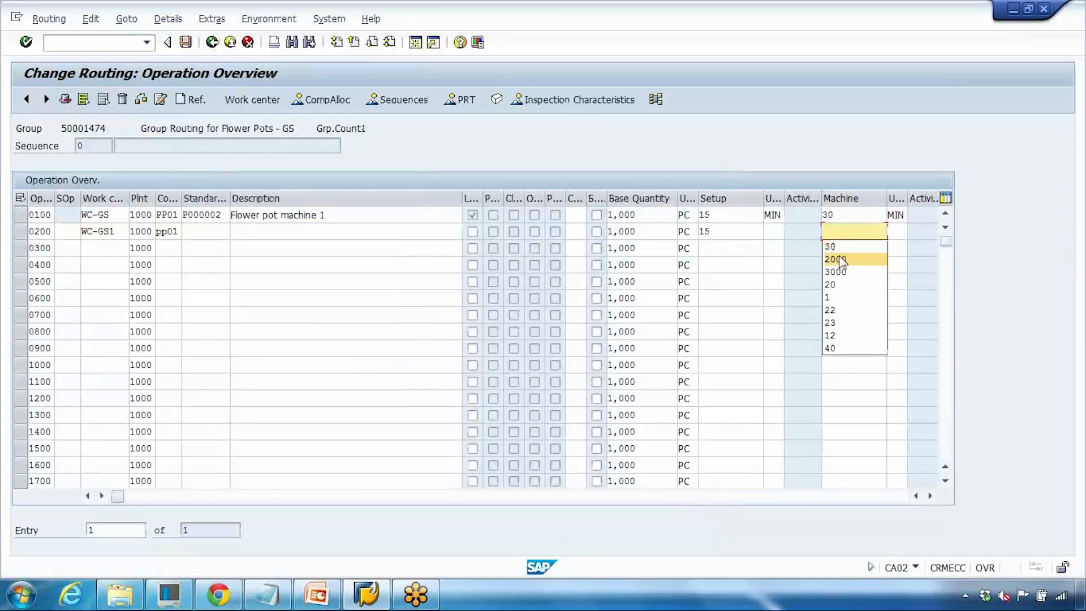
left_click(830, 285)
left_click(770, 232)
left_click(773, 246)
left_click(893, 231)
left_click(896, 246)
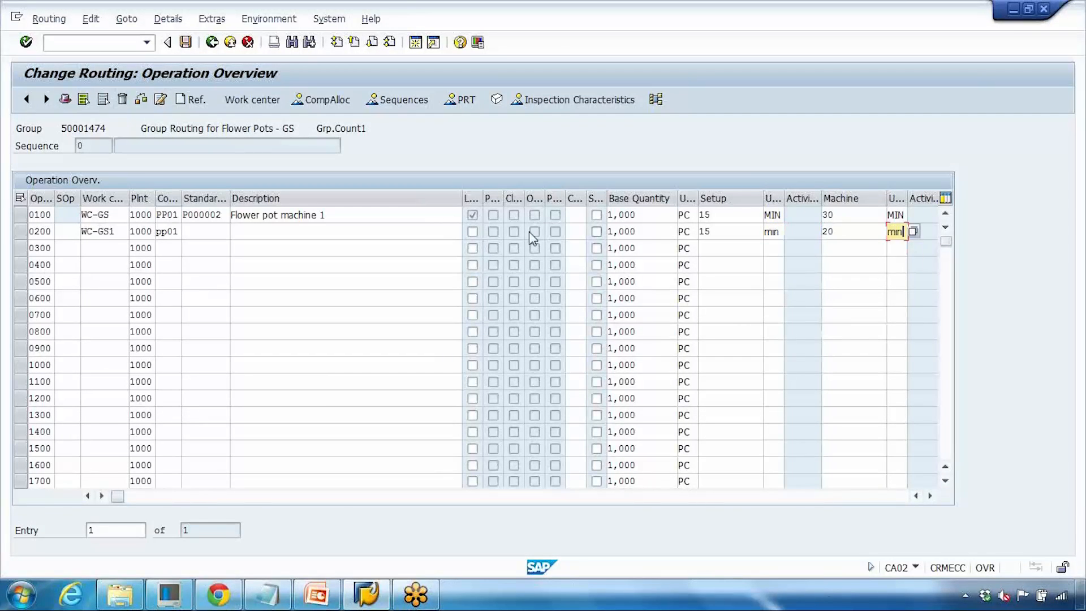
key("Return")
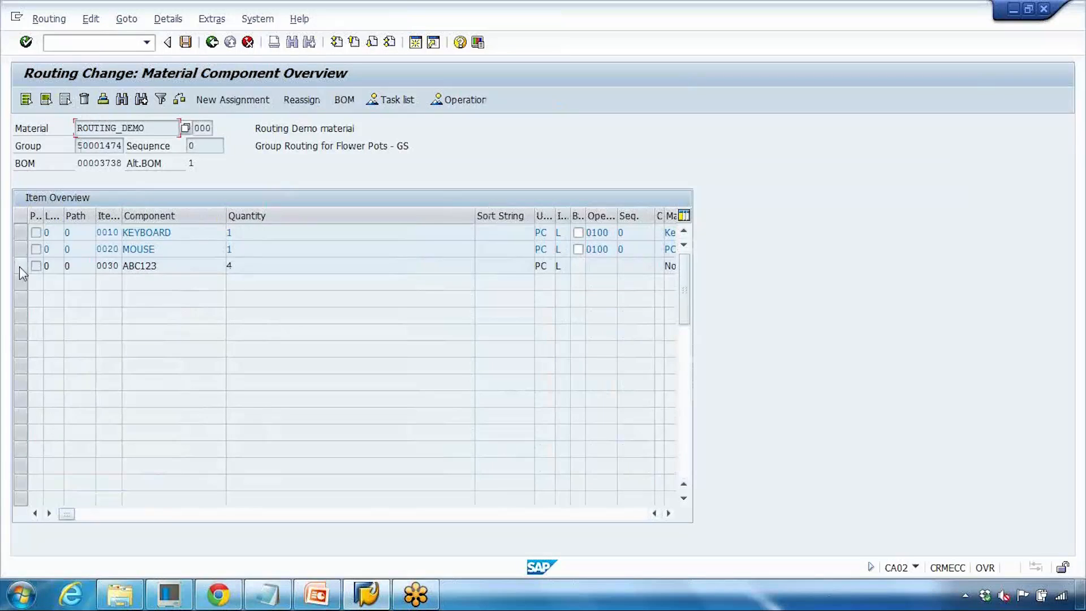
- Assign component ABC123 to operation 0200
left_click(19, 267)
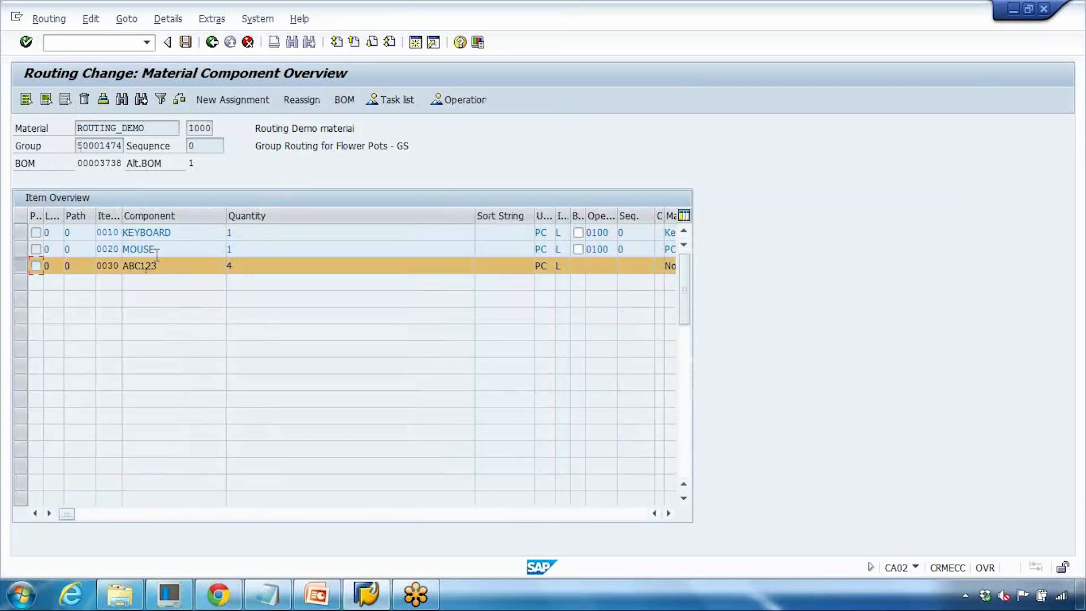
left_click(250, 103)
left_click(231, 287)
left_click(73, 258)
left_click(409, 374)
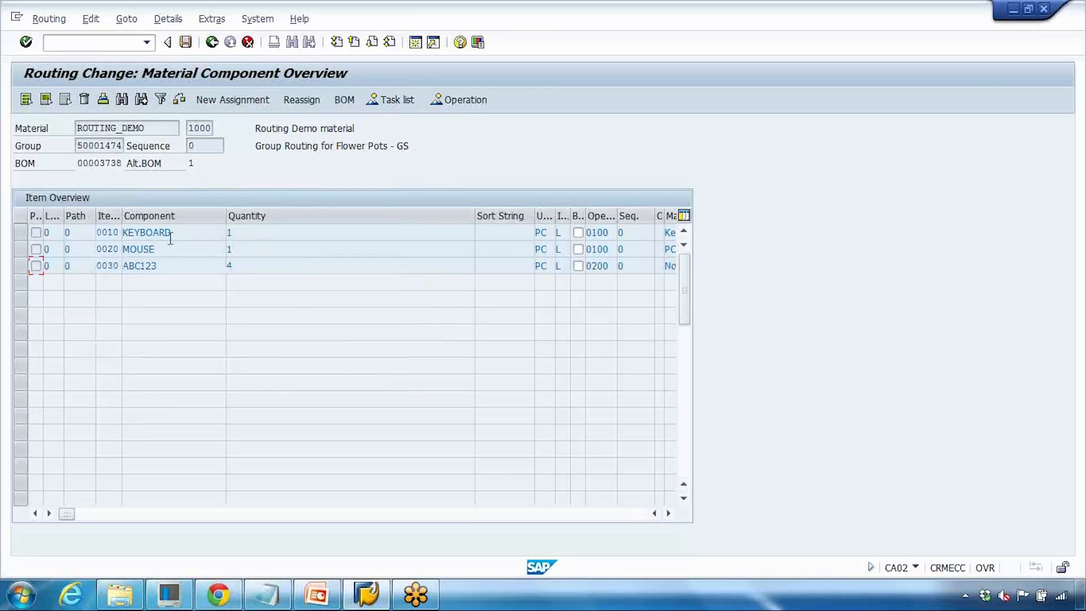
- Save the routing with its component assignments
left_click_drag(592, 236, 613, 252)
left_click_drag(158, 266, 122, 266)
left_click_drag(596, 266, 616, 266)
left_click(186, 42)
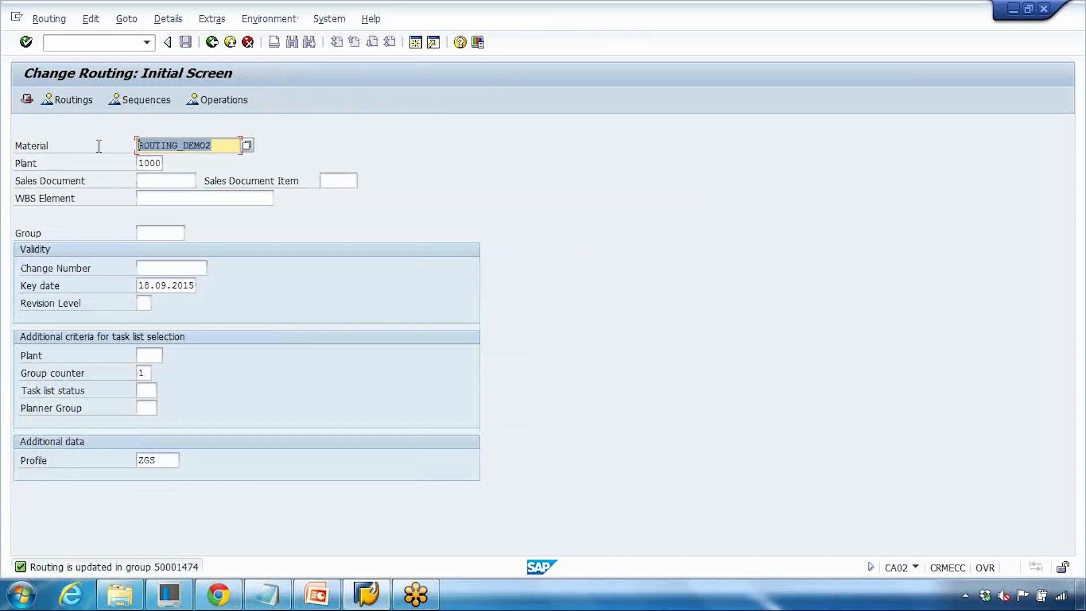
- Reopen group 50001474 in Change Routing with the material field cleared
key("Delete")
left_click(154, 230)
left_click(182, 249)
key("Return")
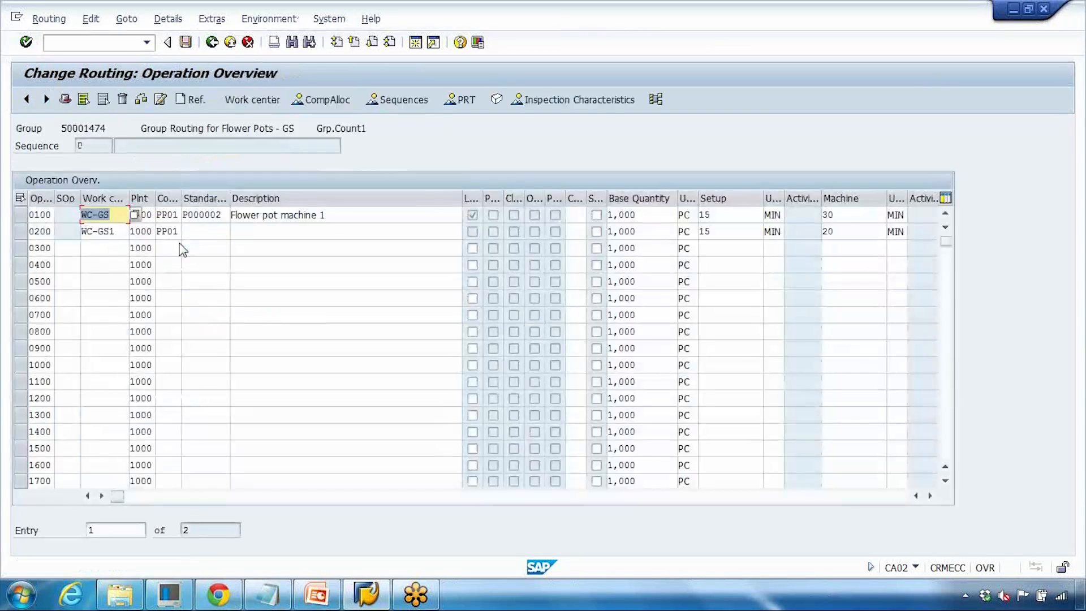
- Try to allocate components from the BOM of other material ROUTING_DEMO2 in plant 1000, declining BOM creation
left_click(340, 102)
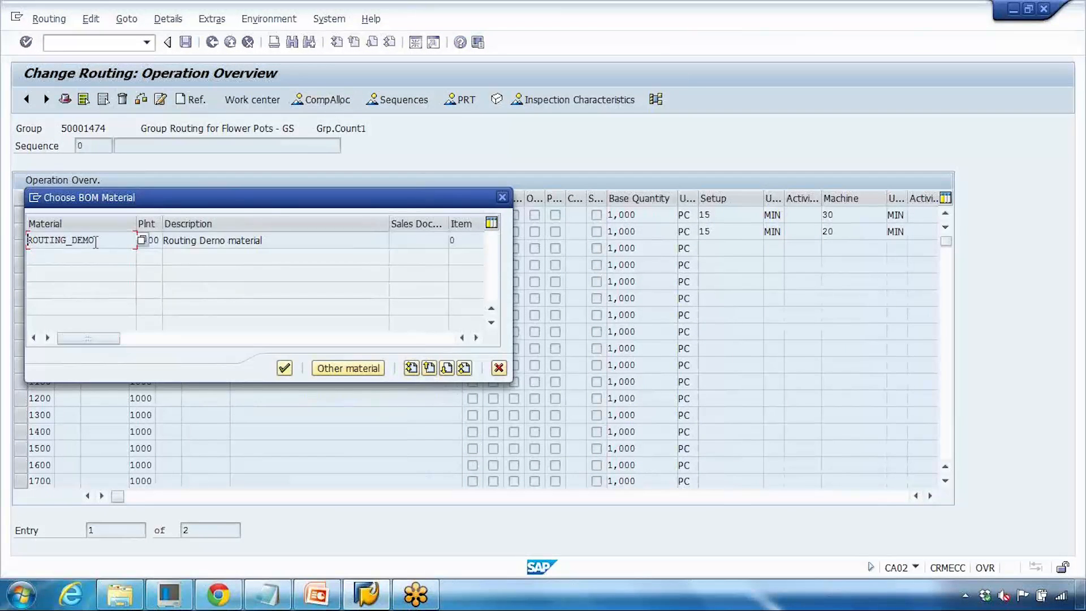
left_click_drag(199, 202, 156, 207)
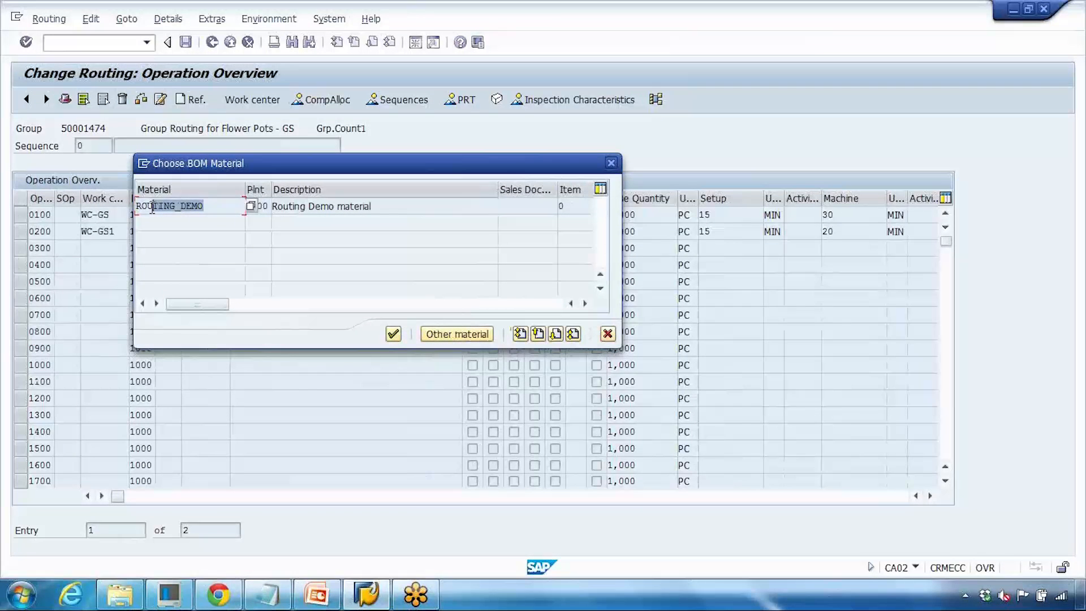
left_click(458, 334)
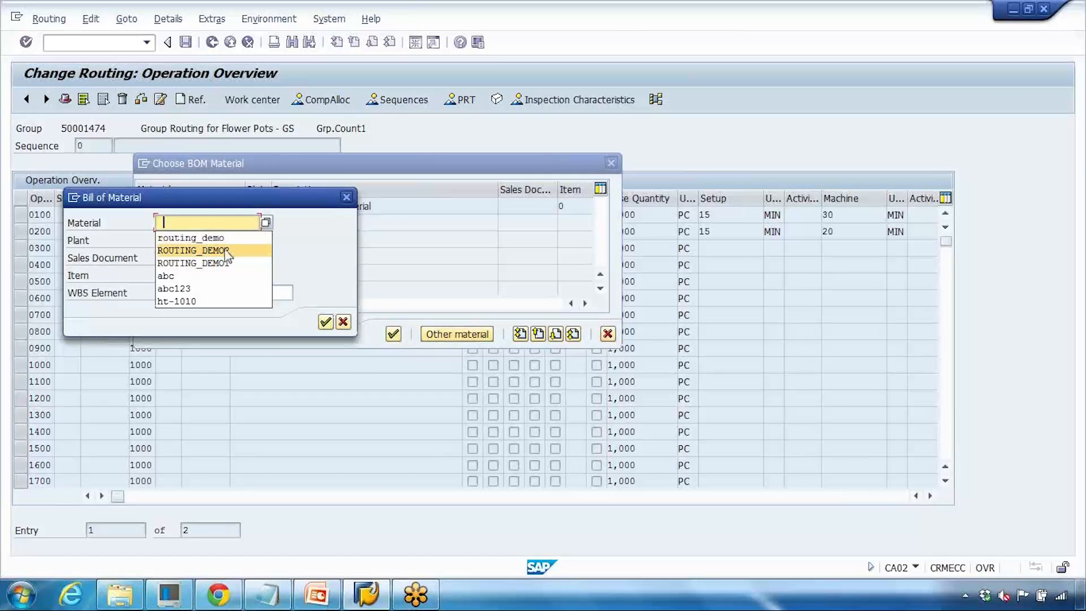
left_click(222, 256)
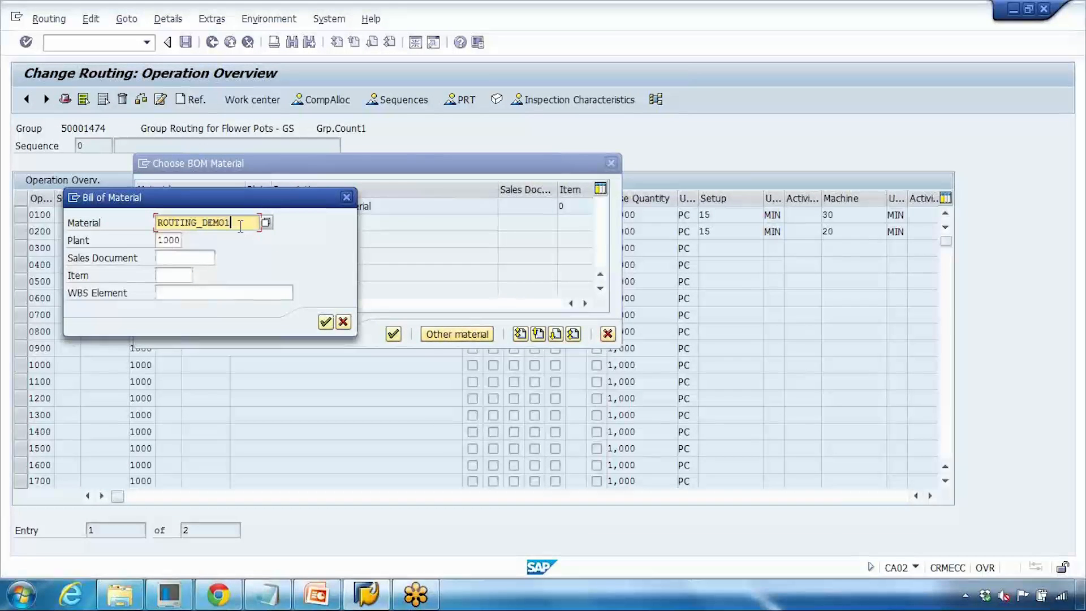
key("BackSpace")
type("2")
left_click(326, 322)
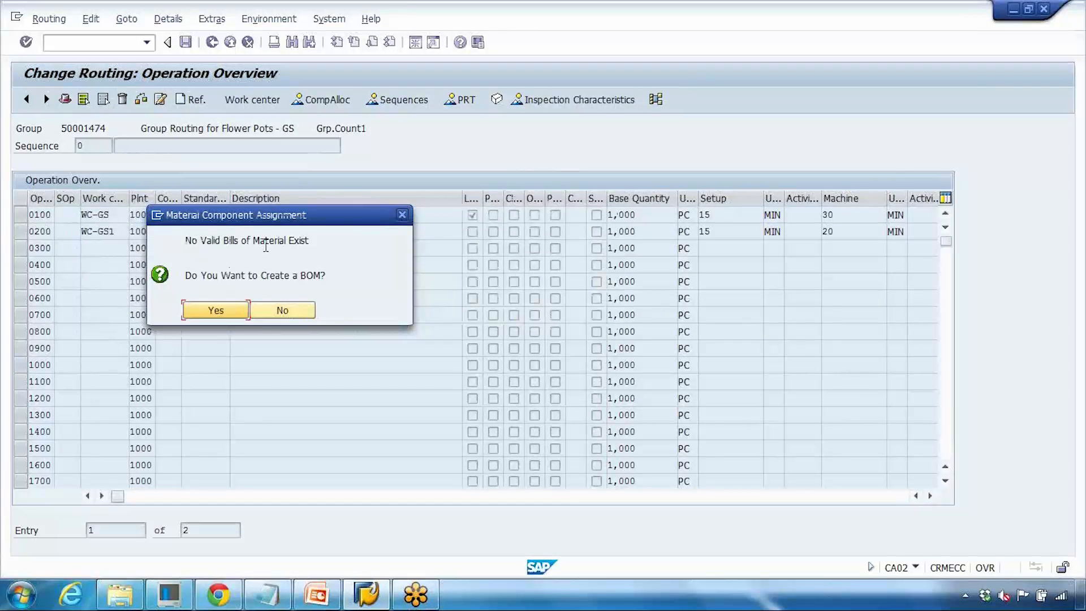
left_click(278, 310)
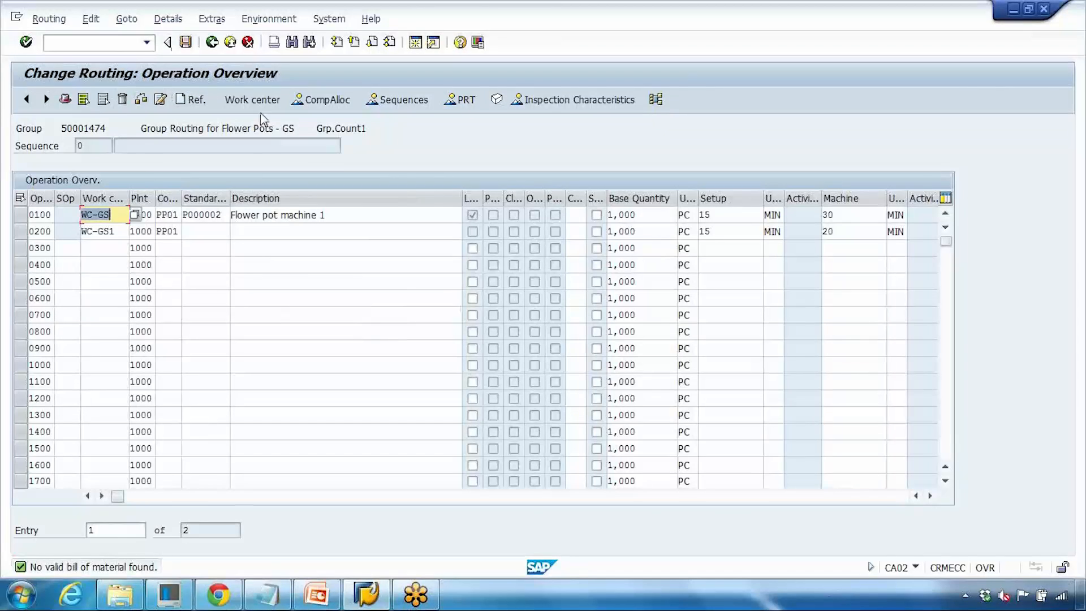
- Start creating a material BOM for ROUTING_DEMO2 in plant 1000 from the component allocation
left_click(315, 105)
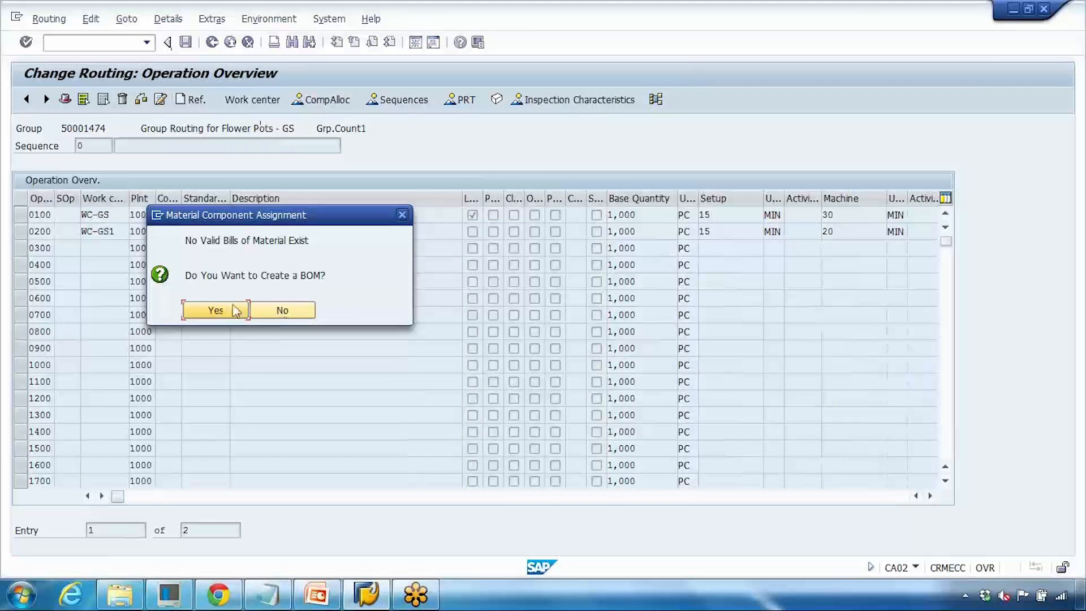
left_click(282, 312)
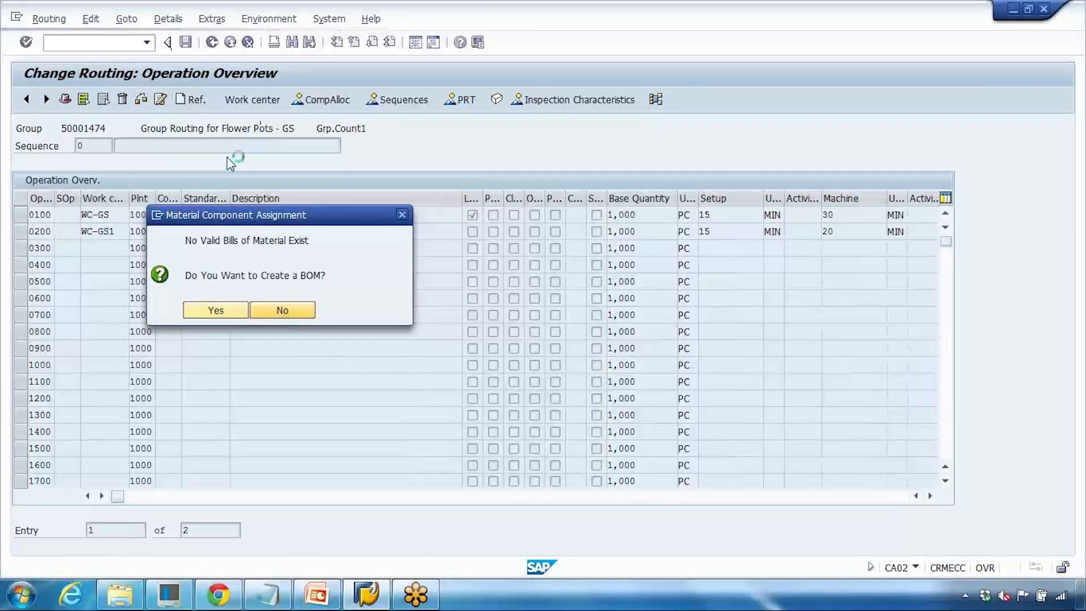
left_click(134, 44)
type("/nca02")
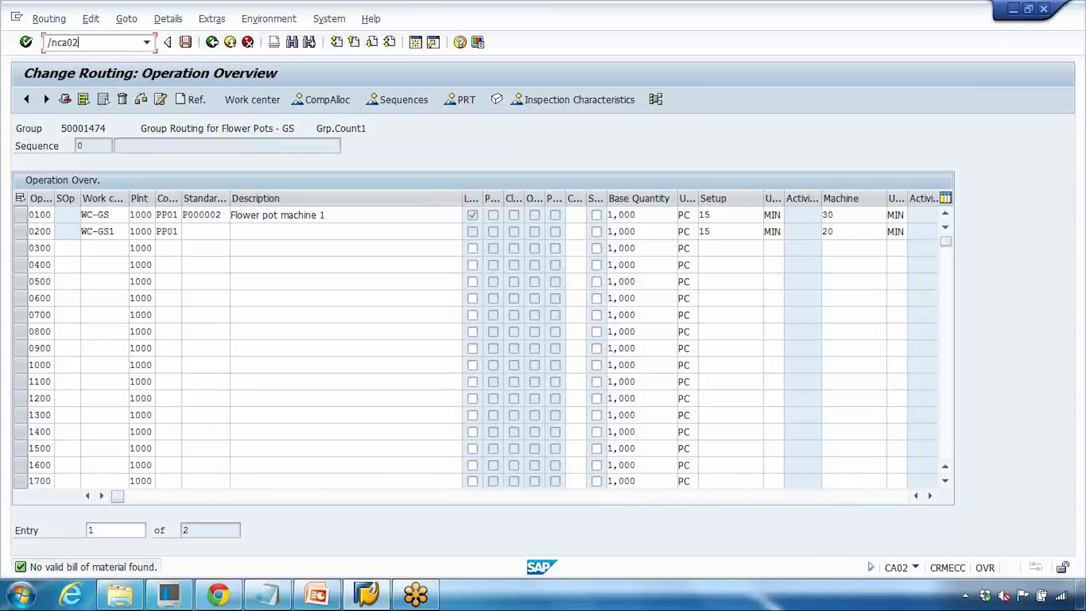
key("Return")
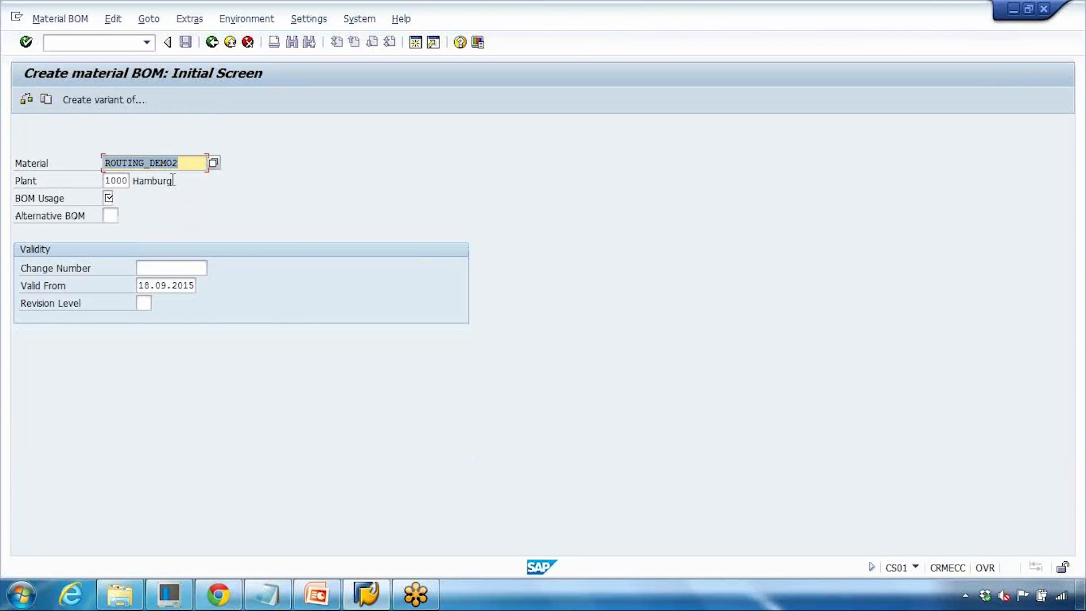
- Set the BOM usage to 1 and return to the PowerPoint presentation
left_click(112, 198)
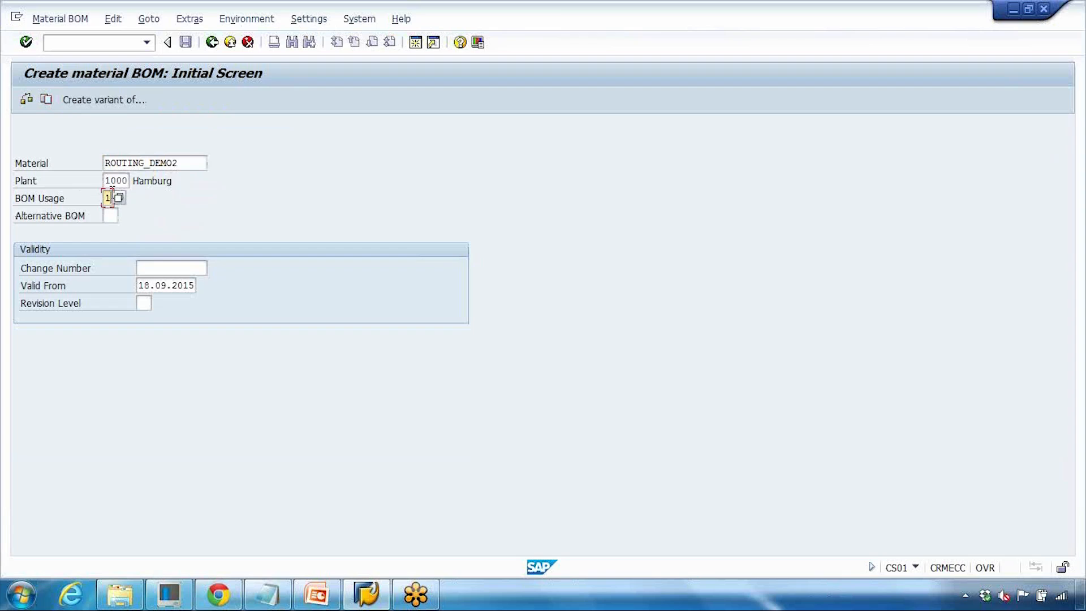
left_click(46, 100)
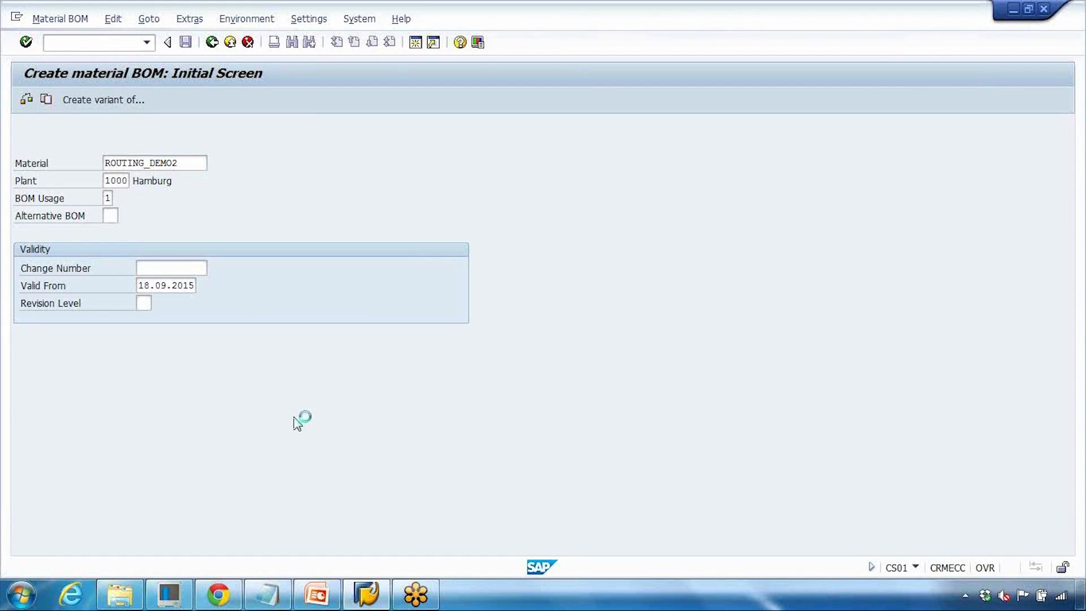
left_click(319, 588)
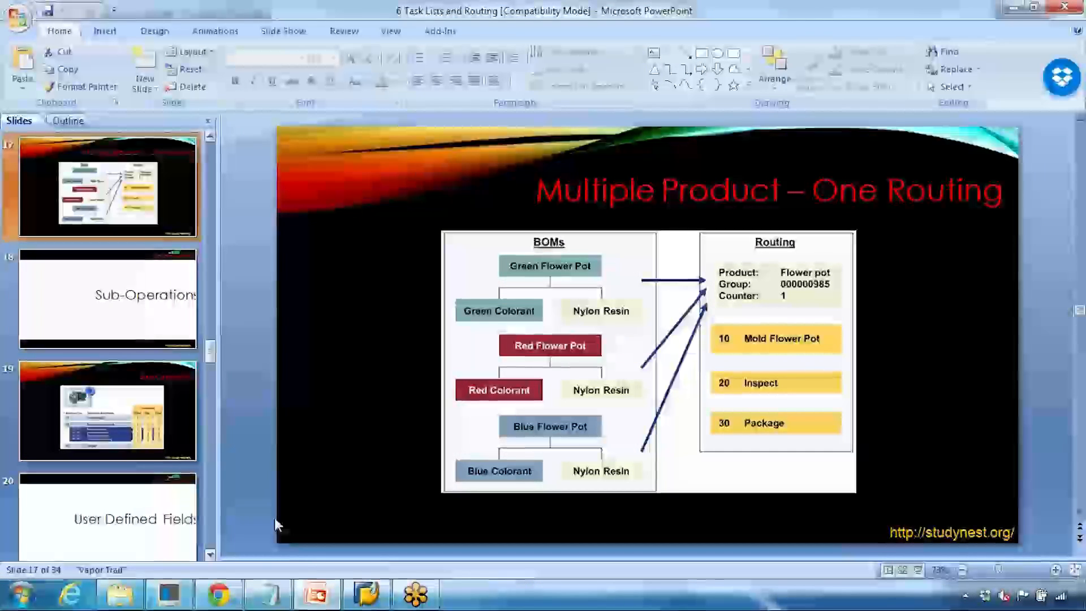
- Stop the Create material BOM transaction for ROUTING_DEMO2 without saving
left_click(309, 583)
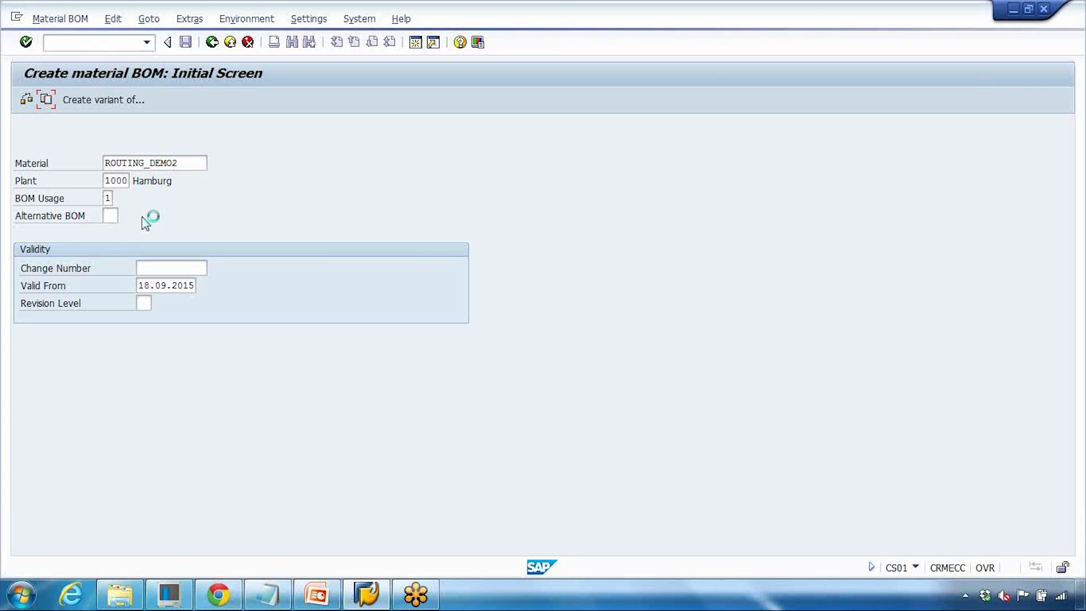
left_click(17, 17)
left_click(60, 145)
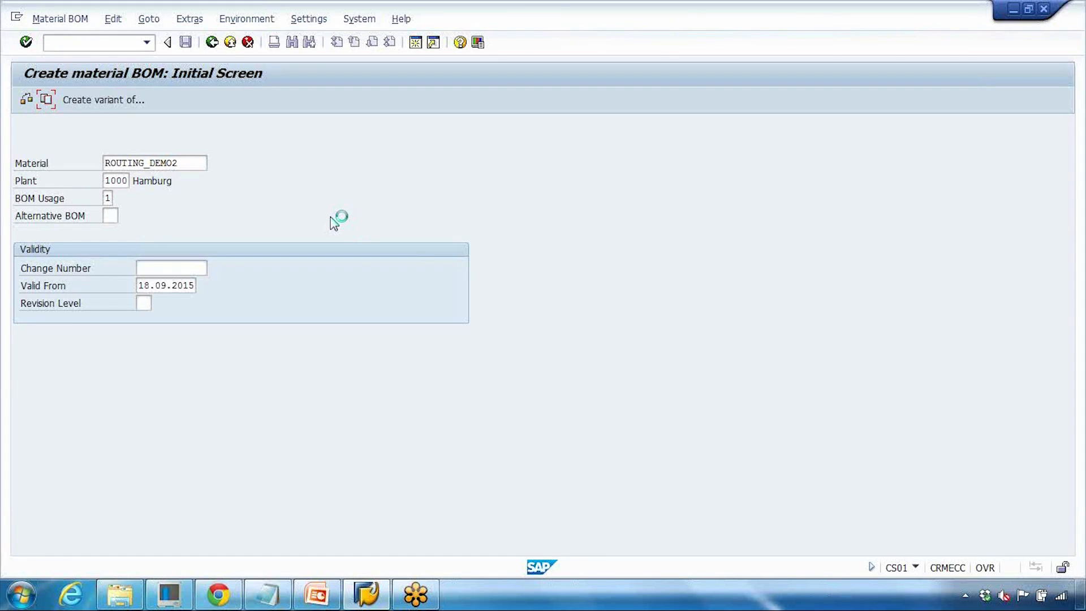
left_click(16, 18)
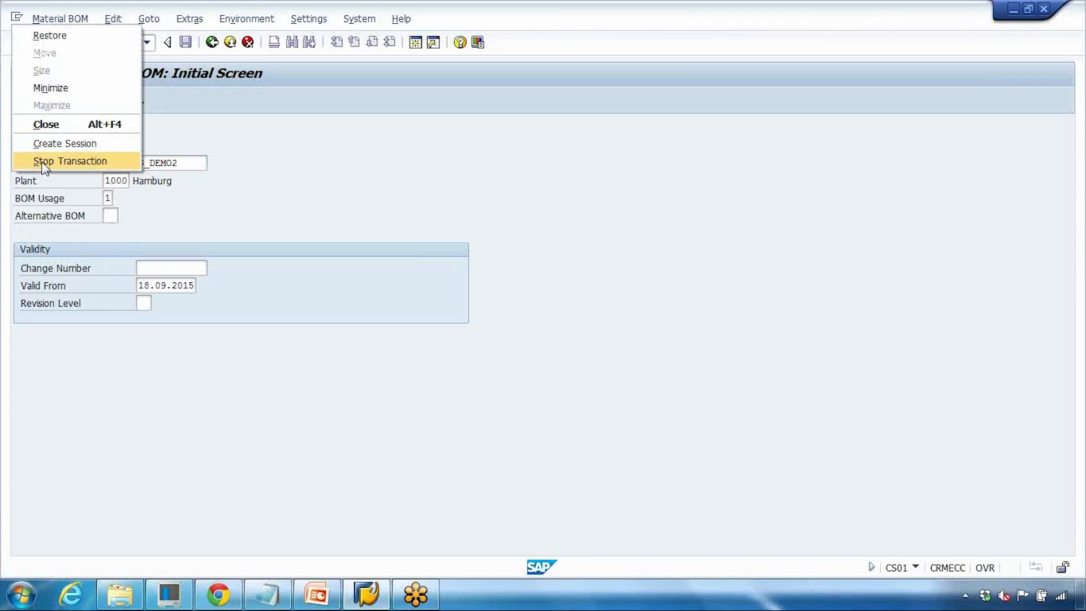
left_click(43, 161)
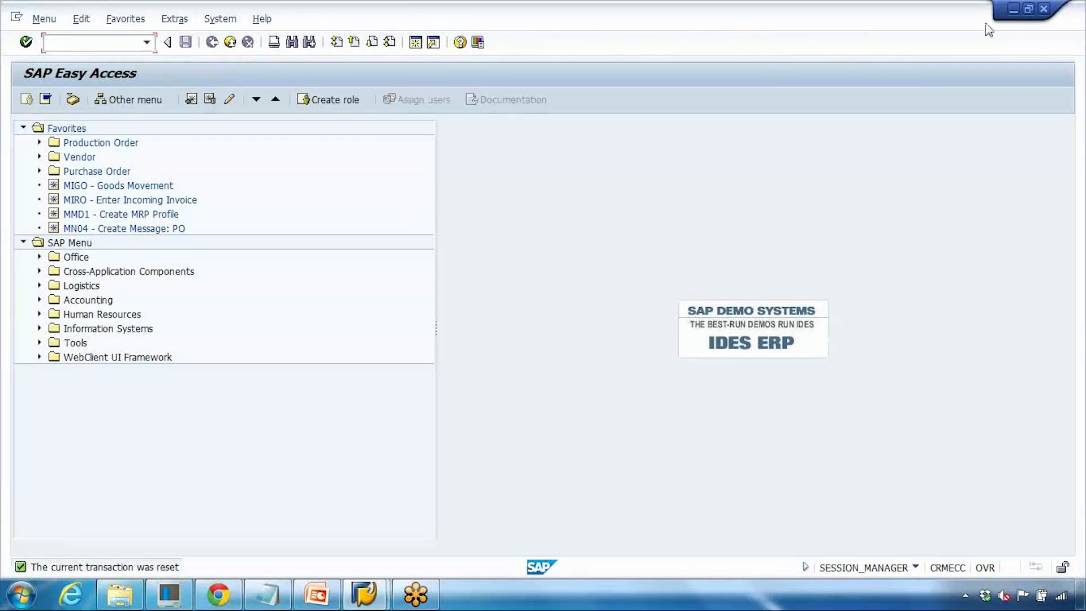
- Switch to the Change Routing session and open group 50001474 with the material field cleared
left_click(1043, 9)
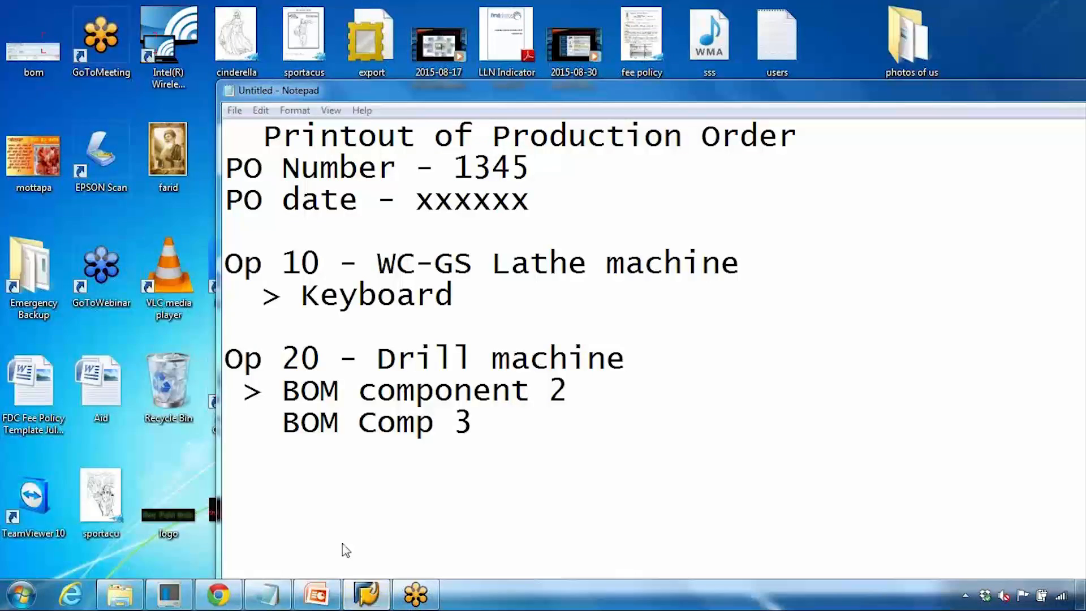
left_click(366, 594)
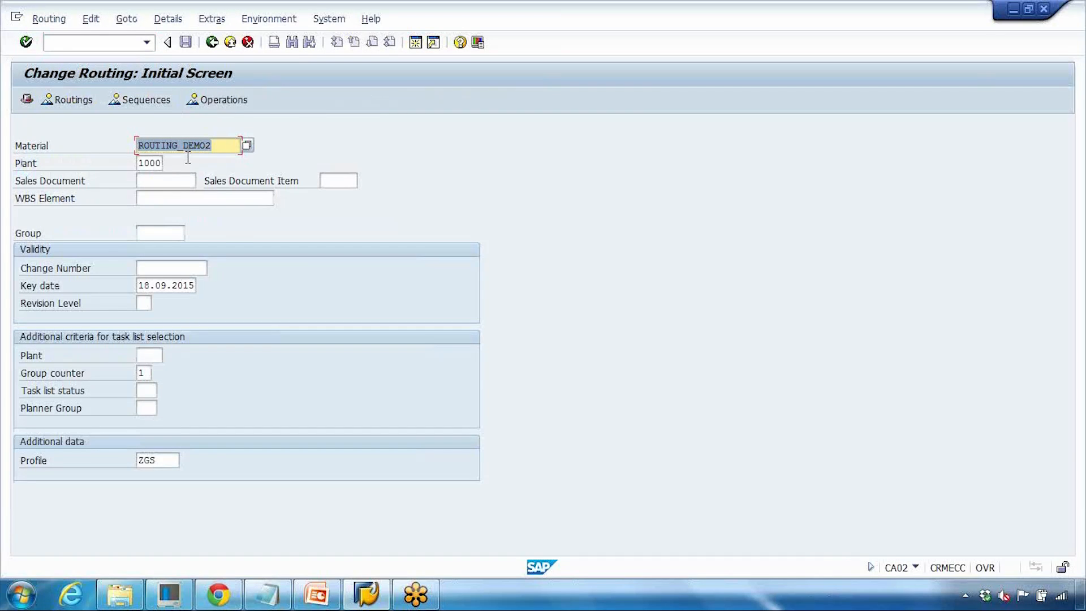
key("BackSpace")
left_click(203, 236)
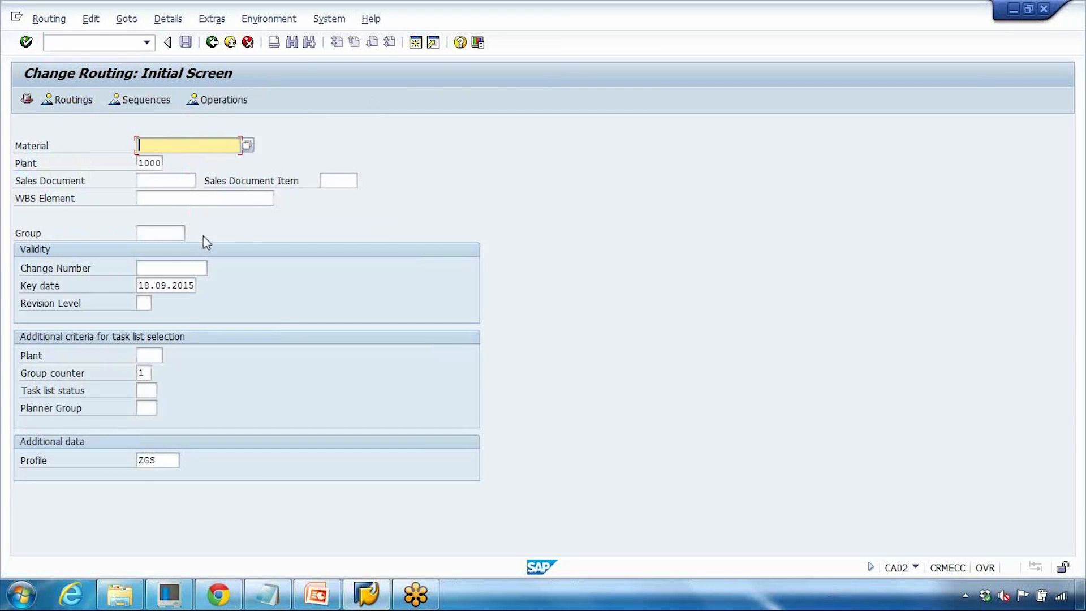
left_click(161, 234)
left_click(163, 248)
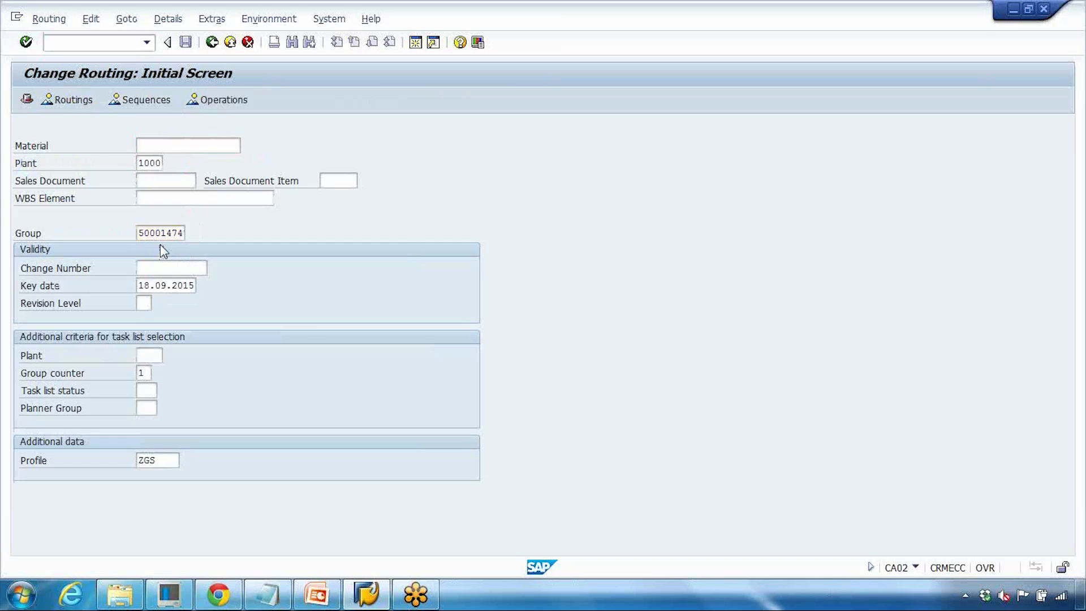
key("Return")
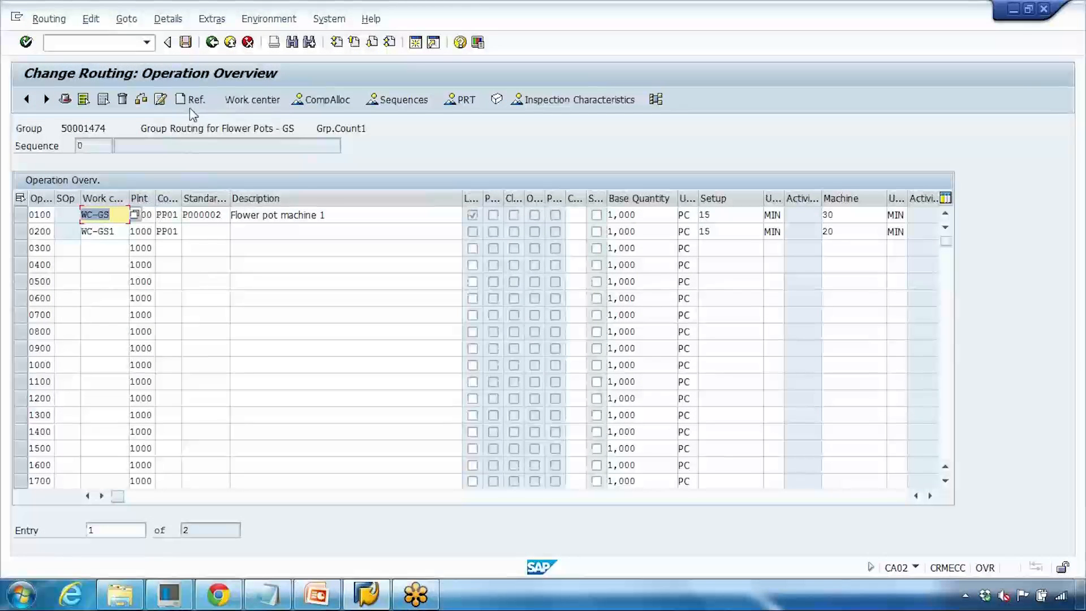
- Allocate components from the BOM of other material ROUTING_DEMO2 in plant 1000, choosing to create the missing BOM
left_click(320, 103)
left_click(346, 368)
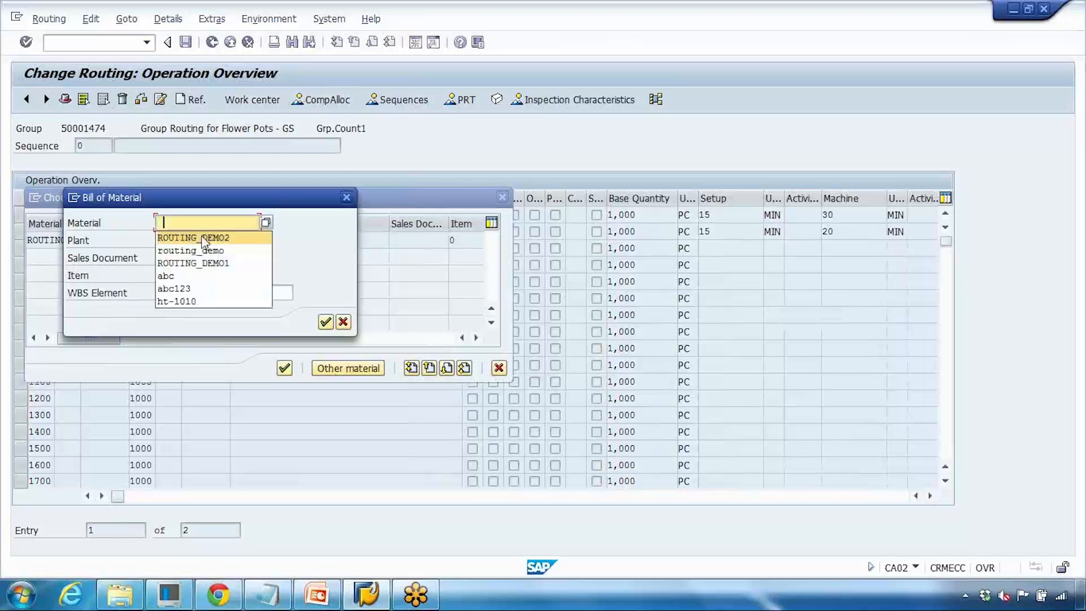
left_click(209, 263)
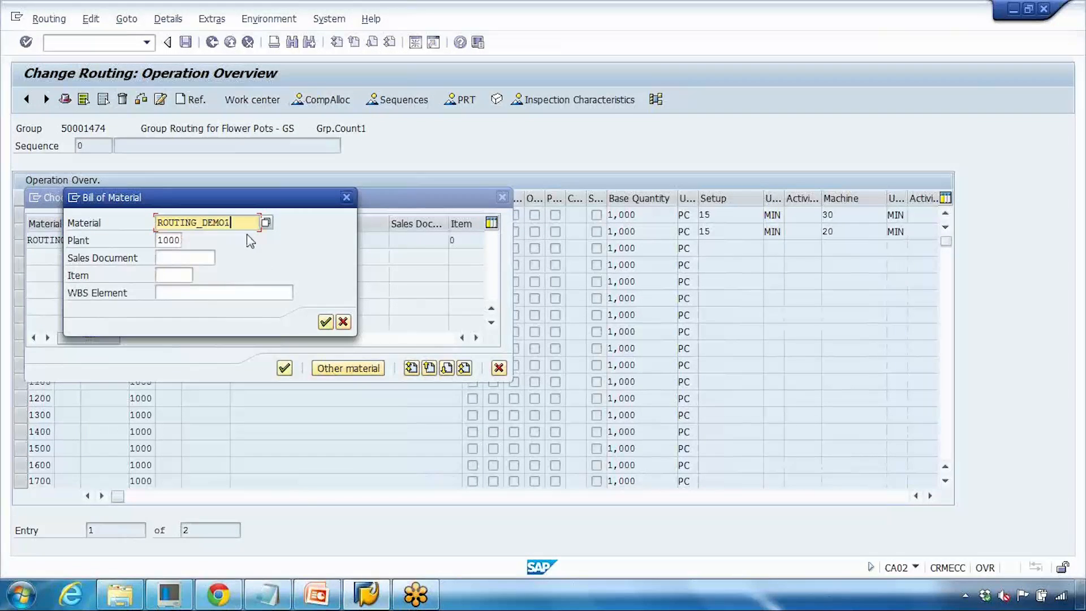
key("BackSpace")
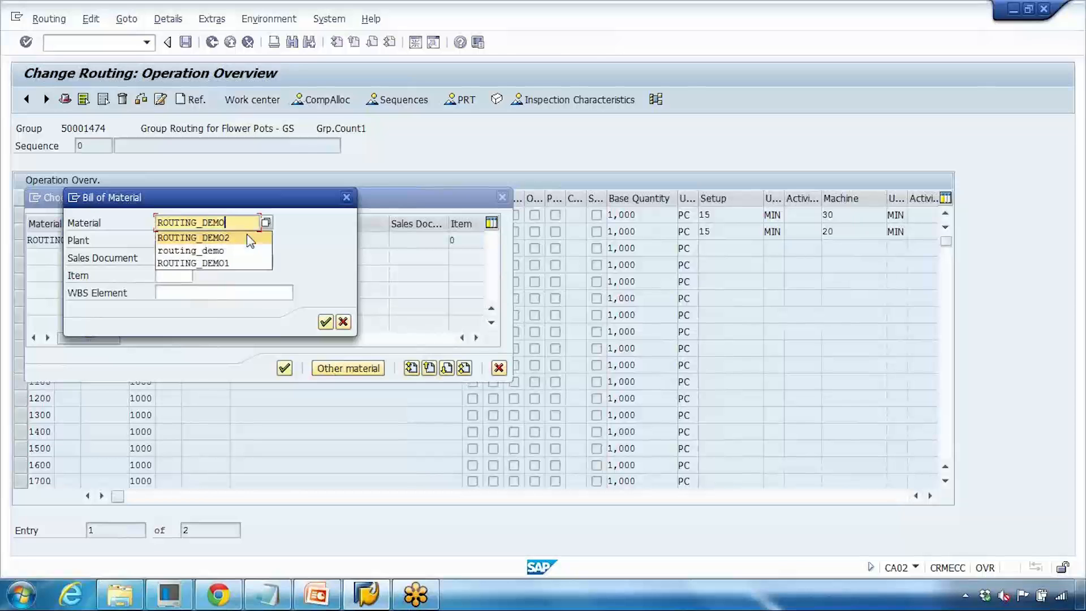
left_click(249, 238)
left_click(326, 321)
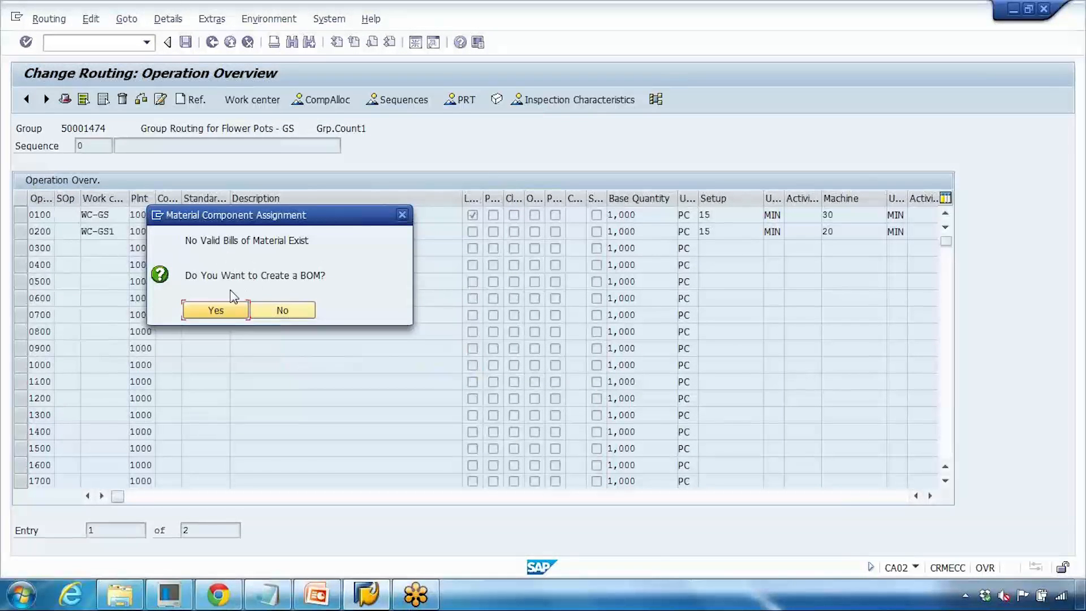
key("Return")
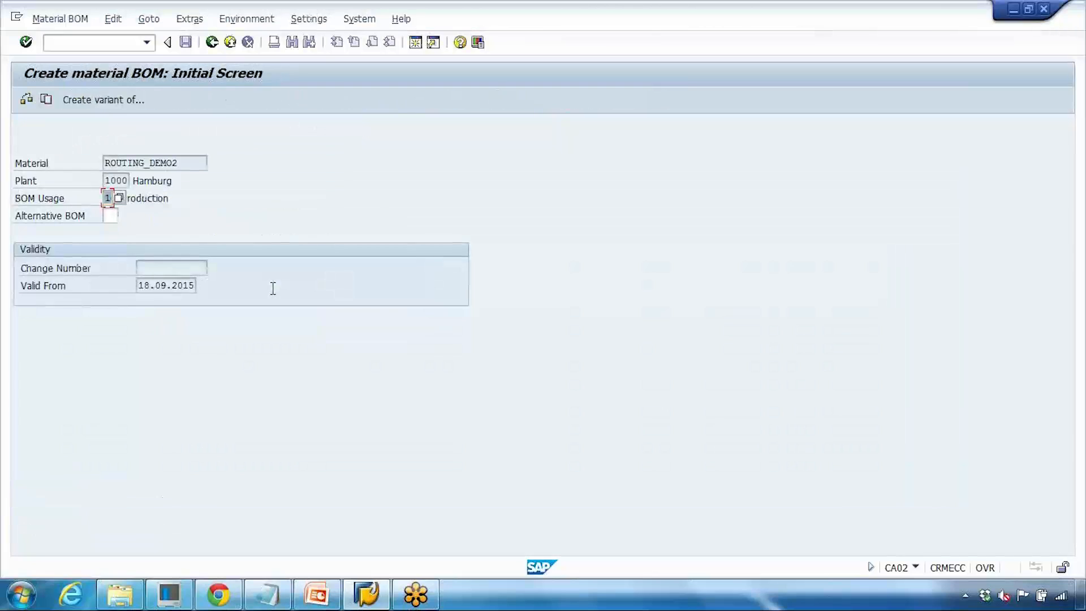
- Create the production BOM for ROUTING_DEMO2 with component ABC123, quantity 1, and return to component allocation
key("Return")
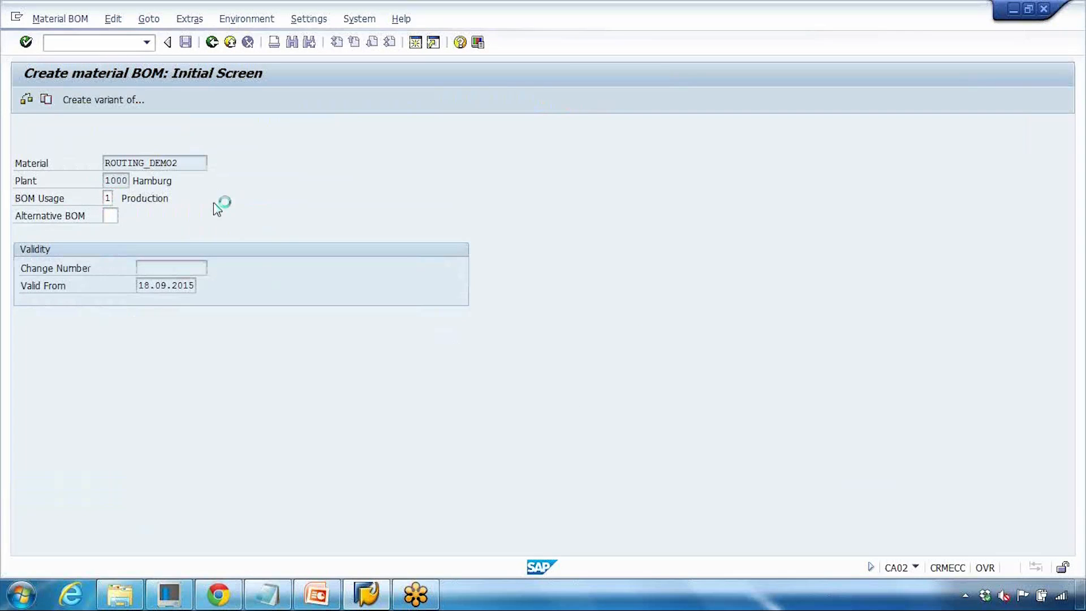
left_click(138, 268)
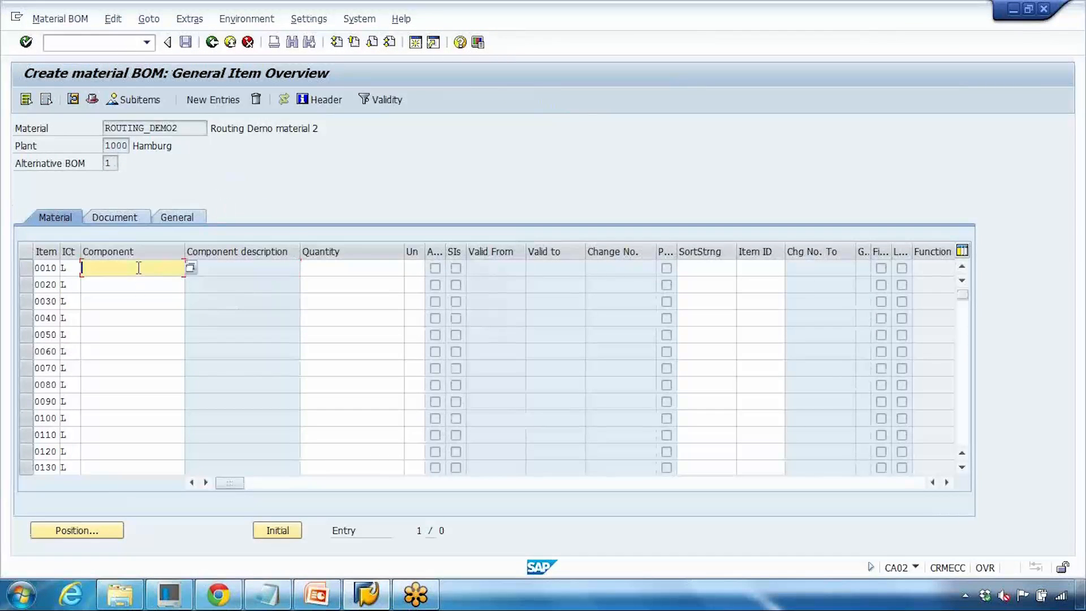
left_click(138, 268)
left_click(138, 283)
left_click(319, 267)
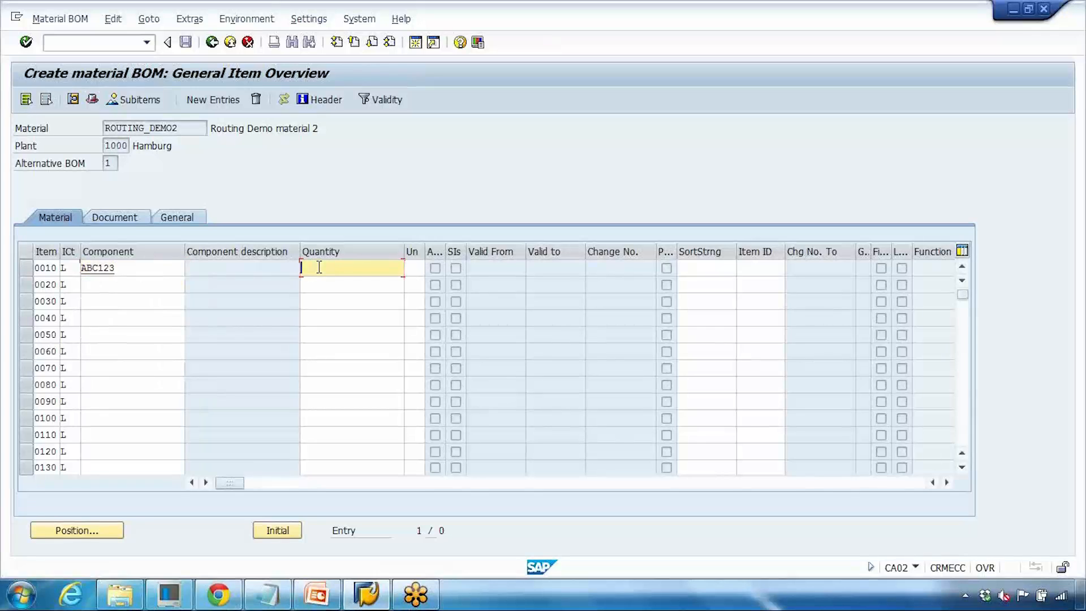
type("1")
key("Return")
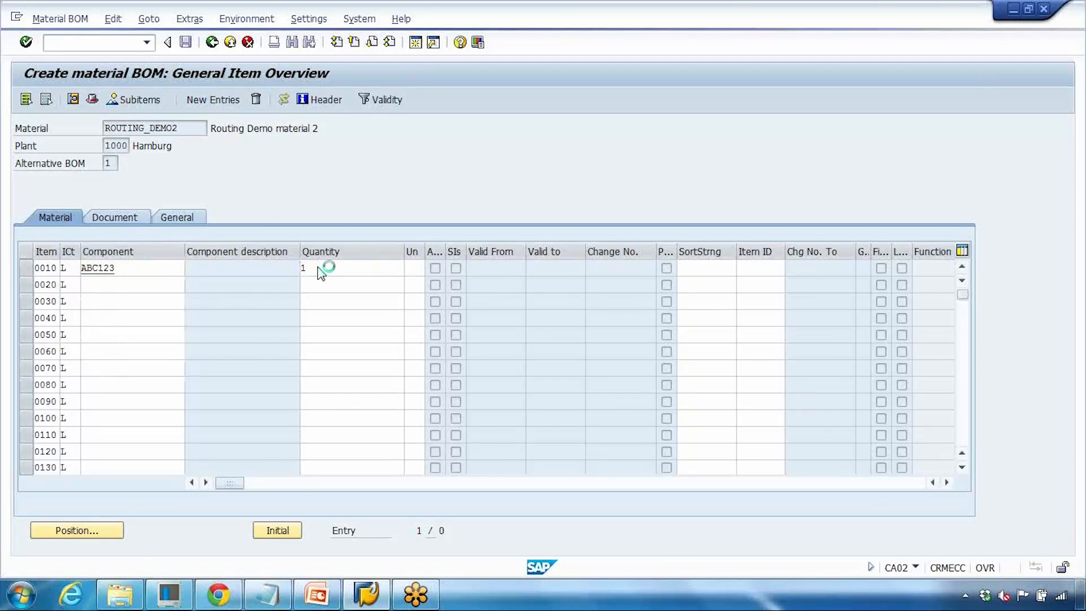
left_click(210, 44)
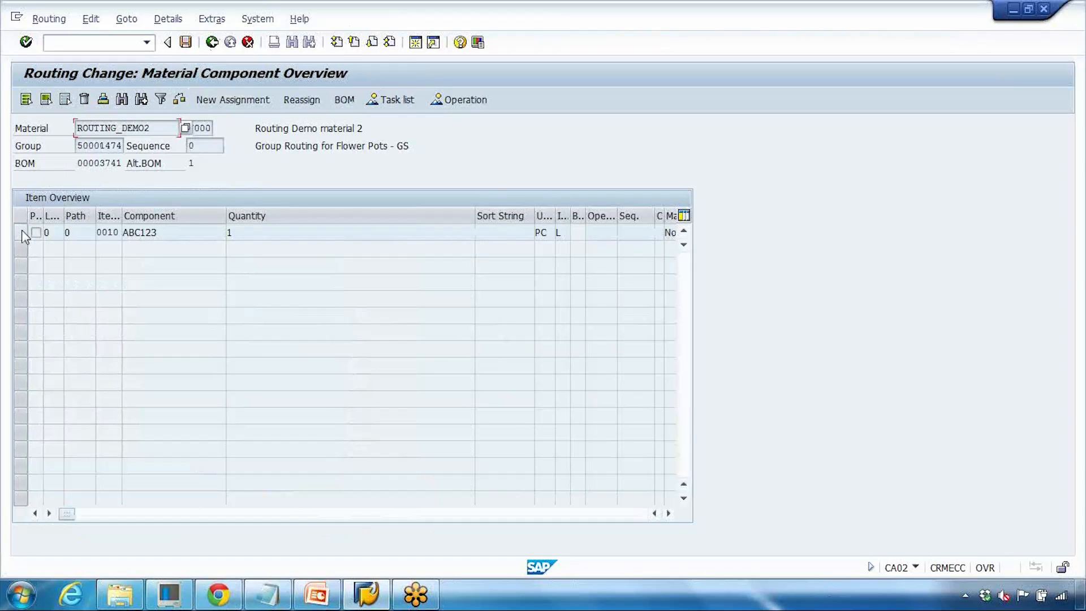
- Assign component ABC123 to operation 0100 (WC-GS) and save the routing
left_click(21, 232)
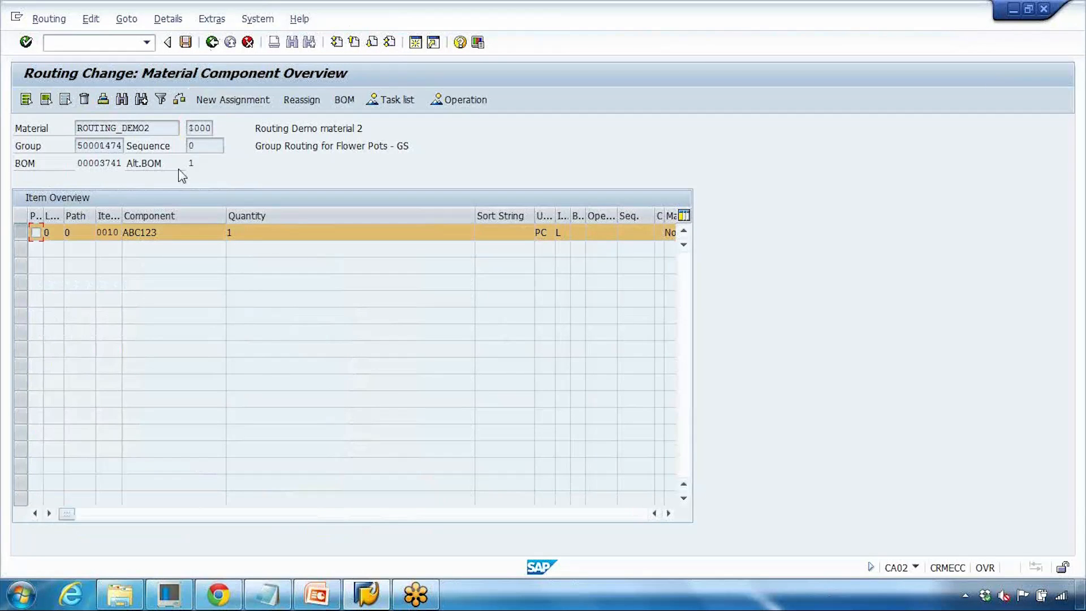
left_click(229, 102)
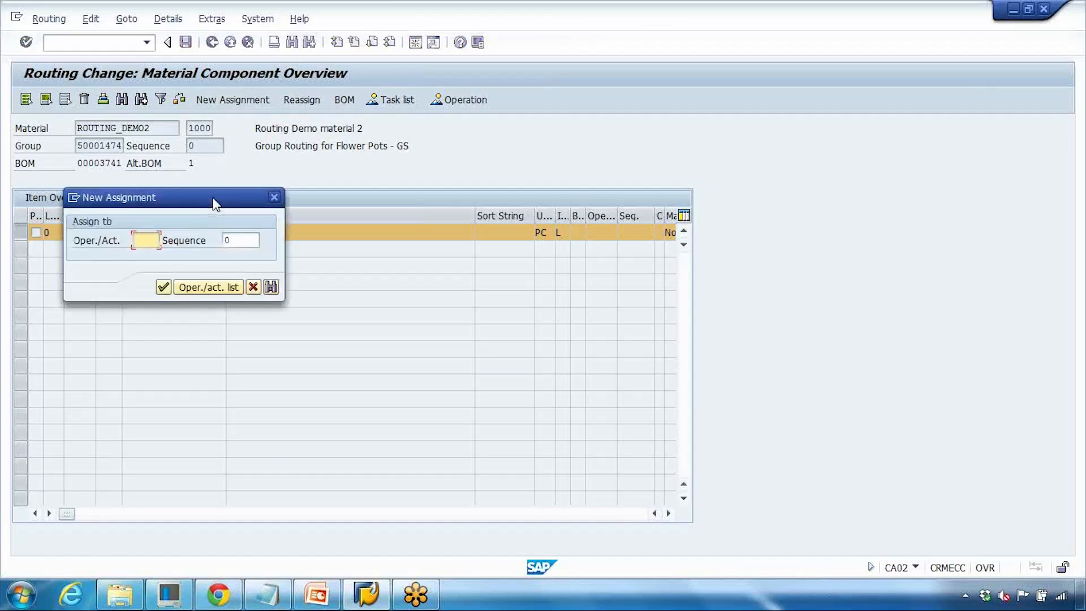
left_click(190, 286)
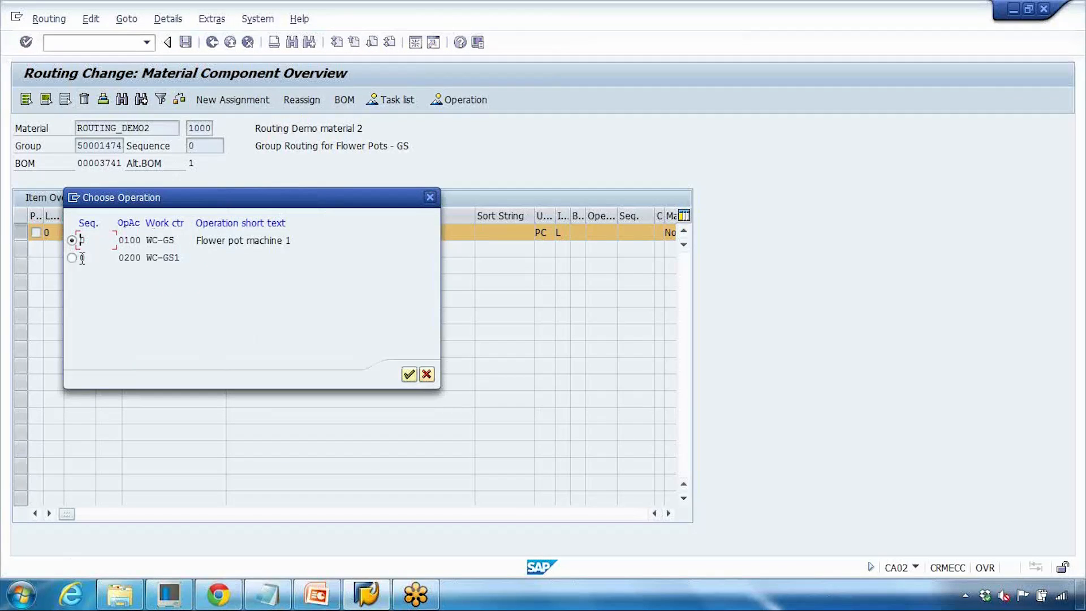
left_click(407, 375)
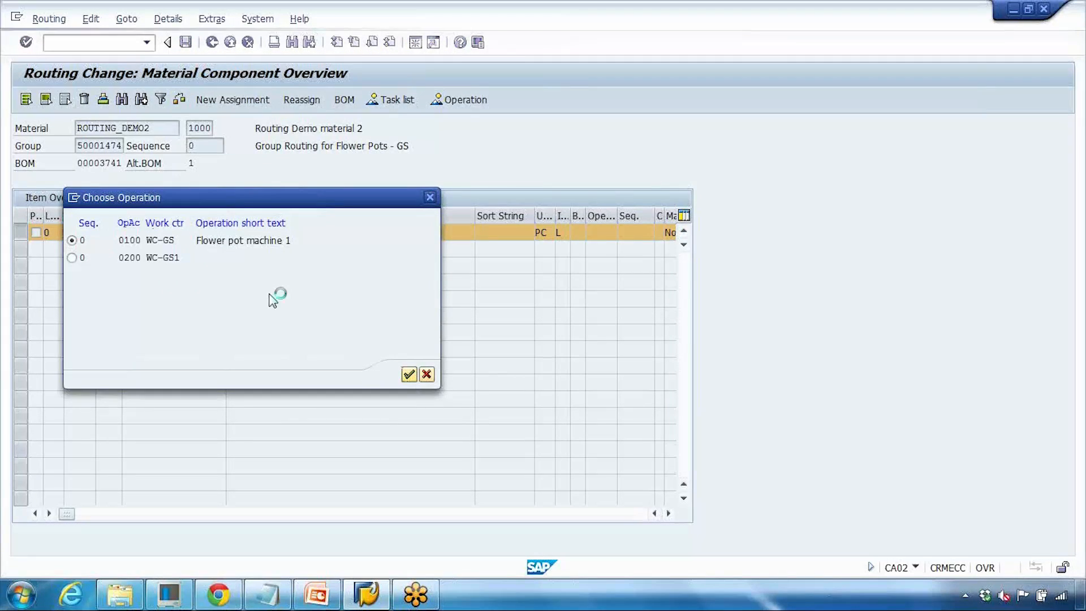
left_click(186, 43)
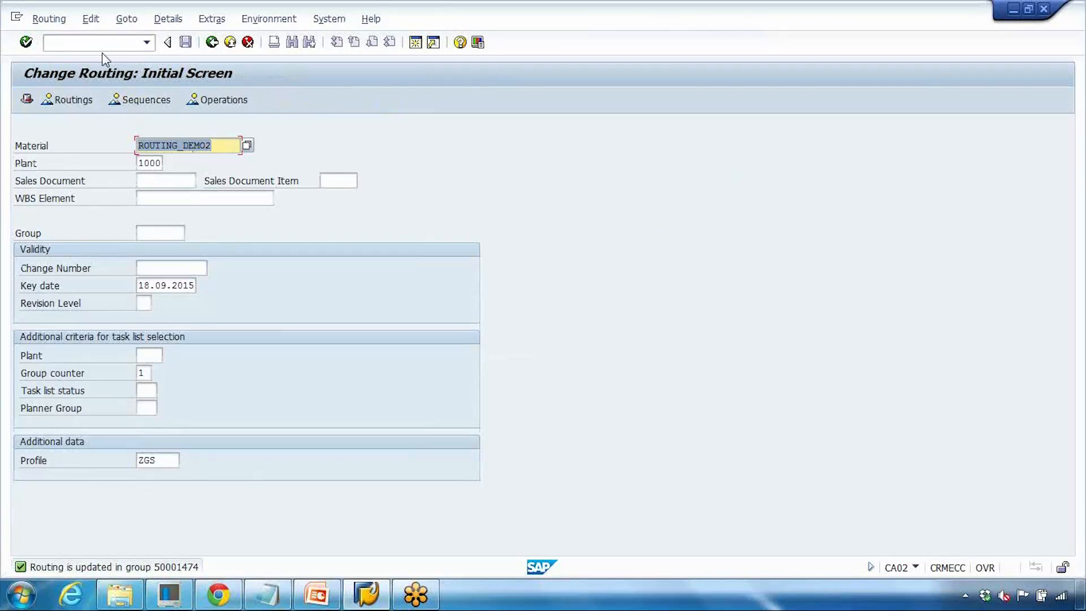
- Reopen group 50001474 by its group number and review the BOM materials available for component allocation
key("Delete")
left_click(151, 233)
type("50001474")
key("Return")
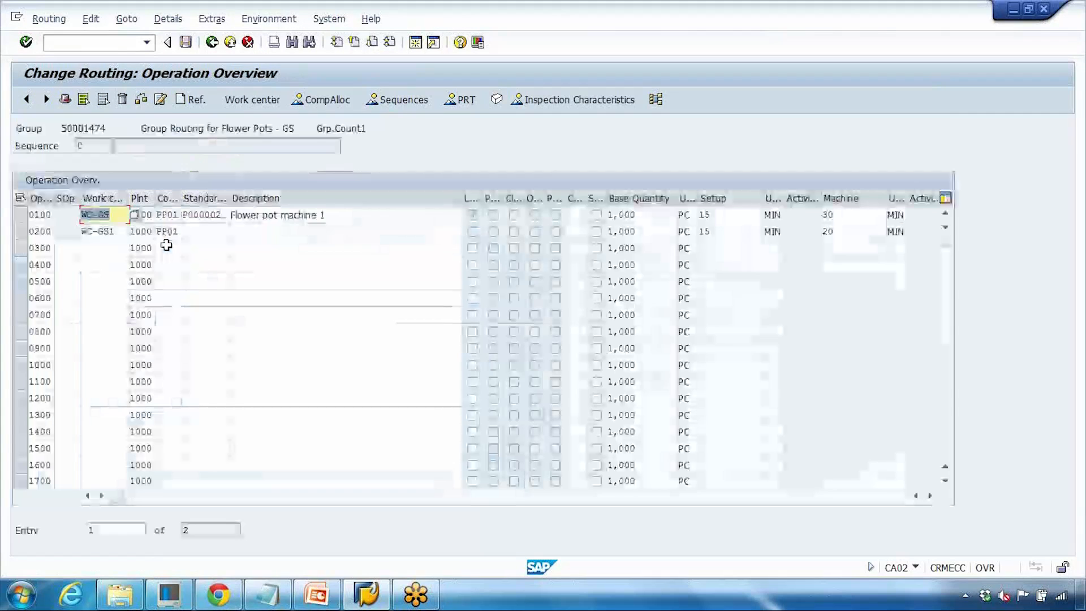
left_click(324, 100)
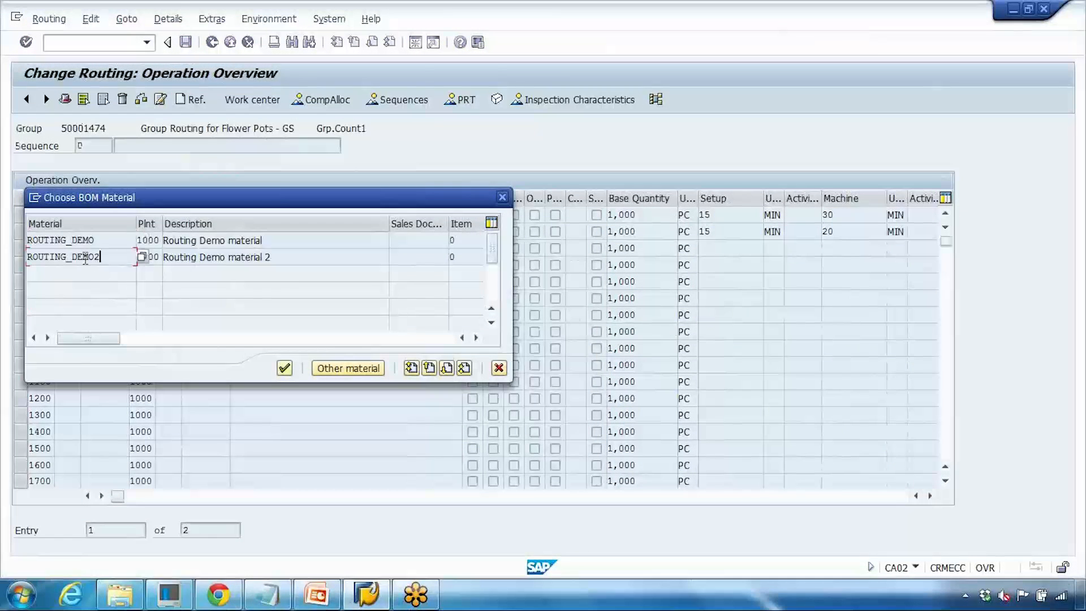
left_click_drag(86, 257, 45, 256)
left_click_drag(95, 240, 52, 258)
- Switch back to PowerPoint and start the slide show at the Sub-Operations slide
left_click(317, 593)
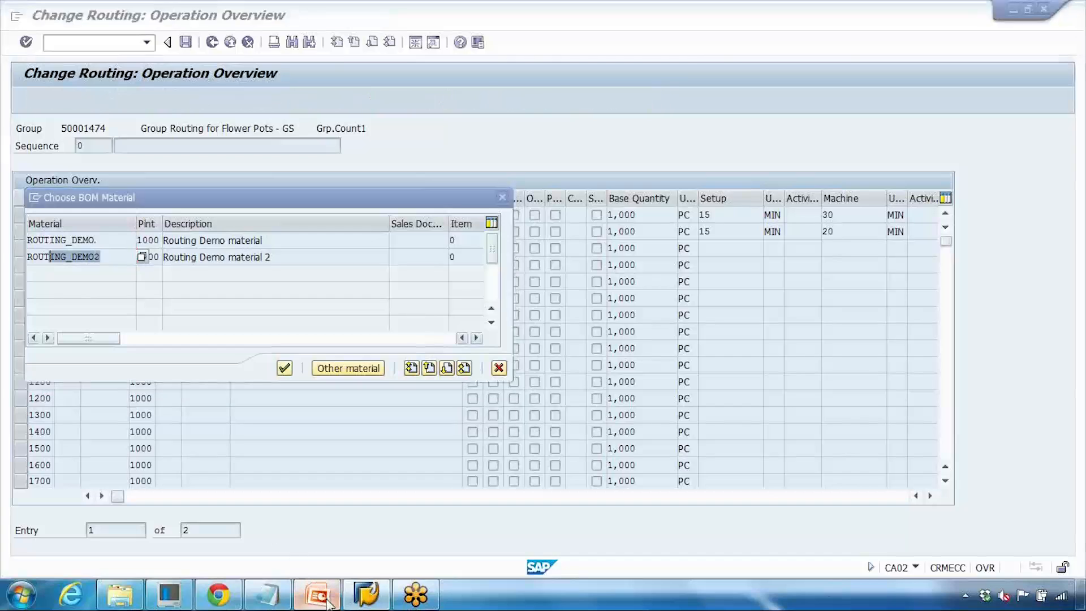
left_click(917, 570)
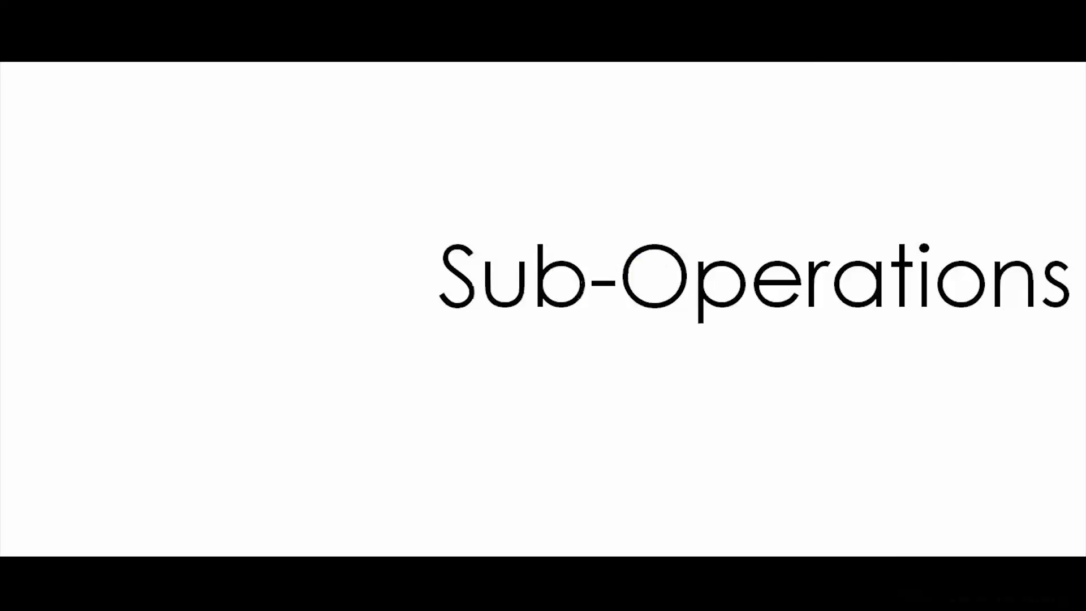
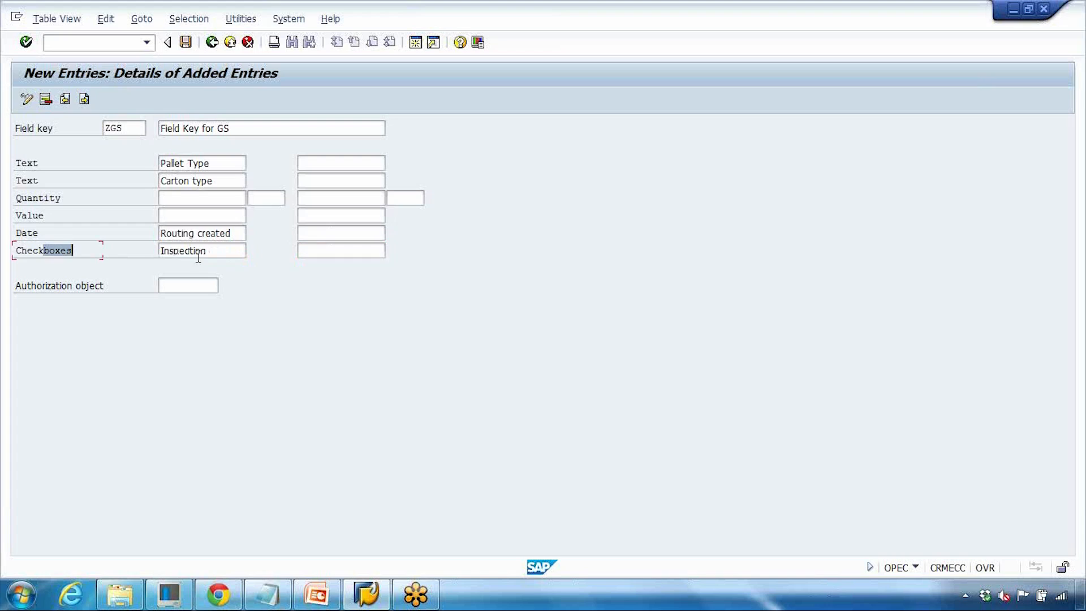
- Name the second checkbox user field "Dangers Goods" for field key ZGS and save it under the customizing request
left_click_drag(218, 253, 123, 252)
left_click(318, 253)
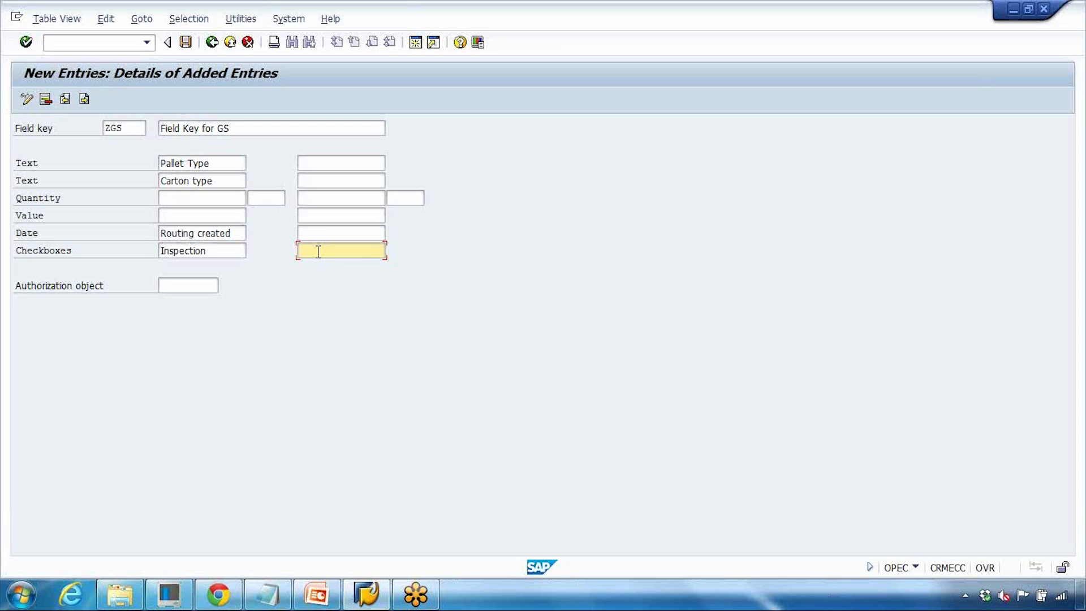
type("Dangererous Goo")
key("BackSpace")
key("BackSpace")
key("BackSpace")
key("BackSpace")
key("BackSpace")
key("BackSpace")
key("BackSpace")
key("BackSpace")
type("ss Goods")
left_click(187, 43)
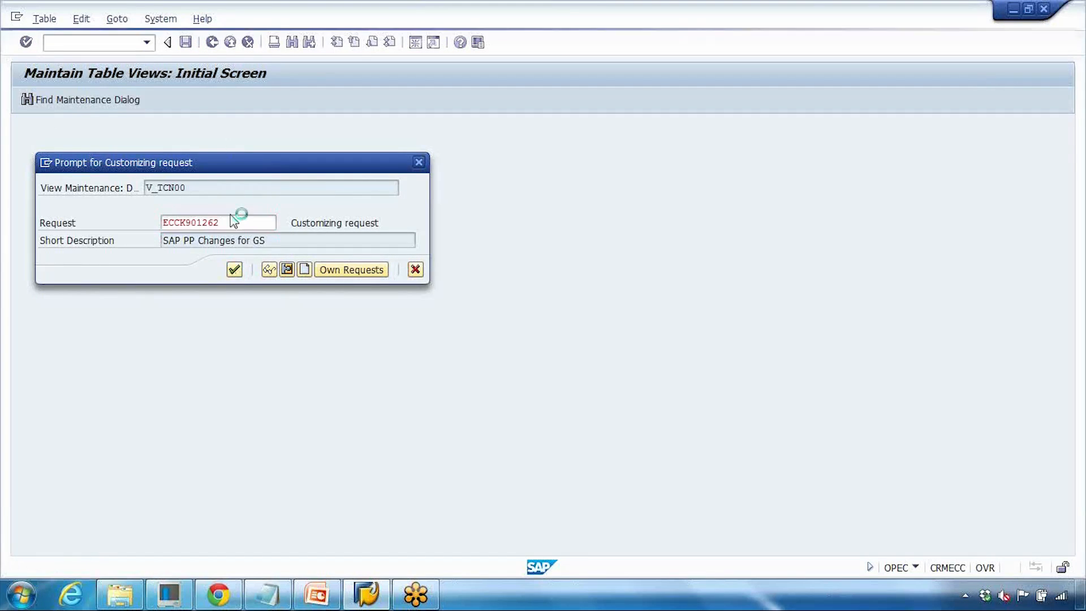
key("Return")
- Open routing ROUTING_DEMO1 in plant 1000 for change and open the details of operation 0010
left_click(111, 48)
type("/nd")
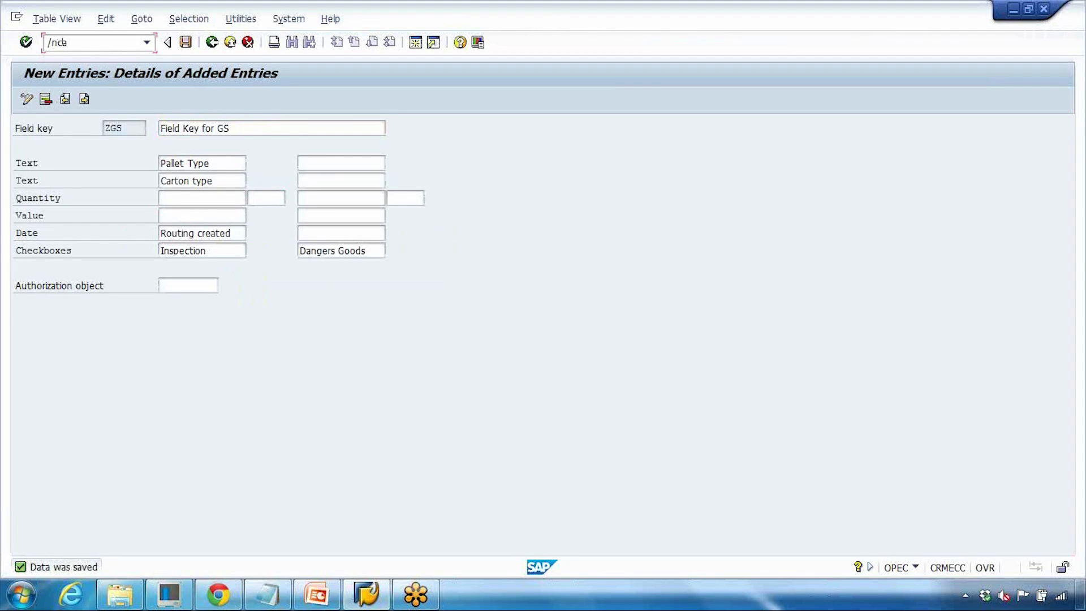
type("a02")
key("Return")
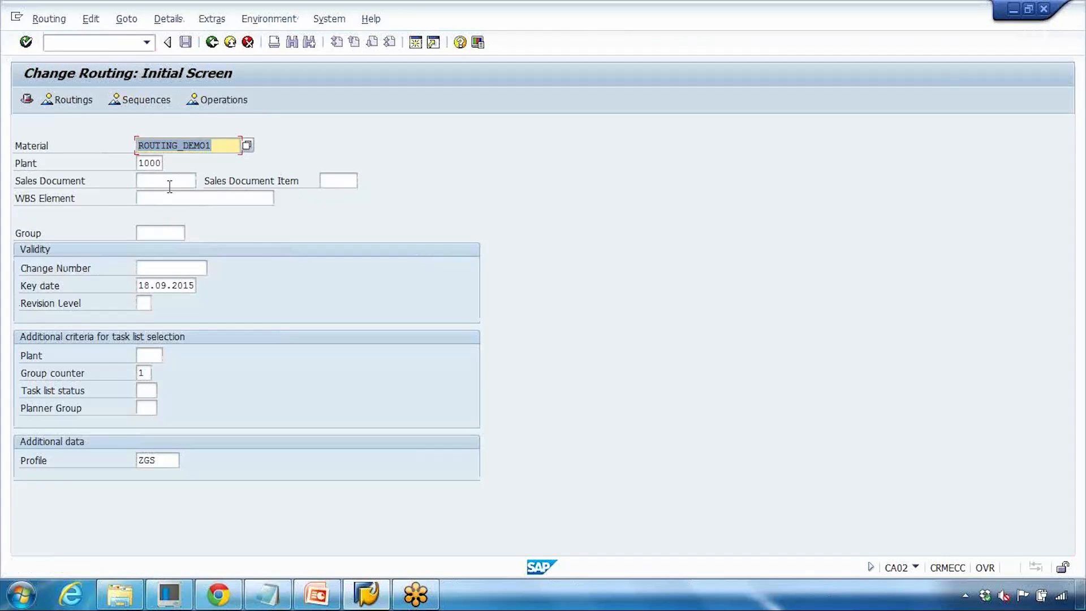
key("Return")
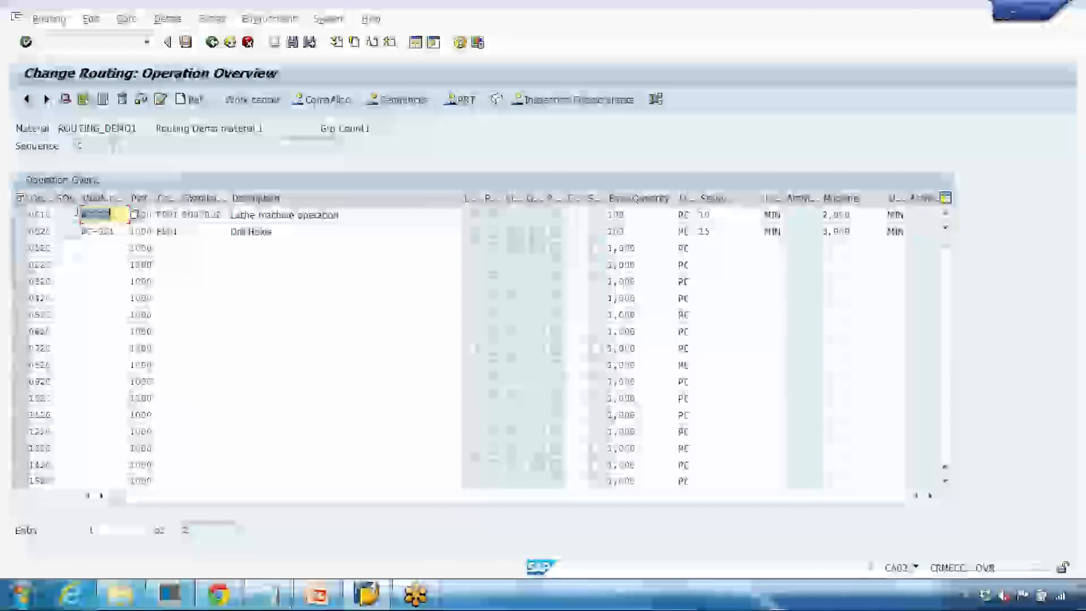
double_click(38, 214)
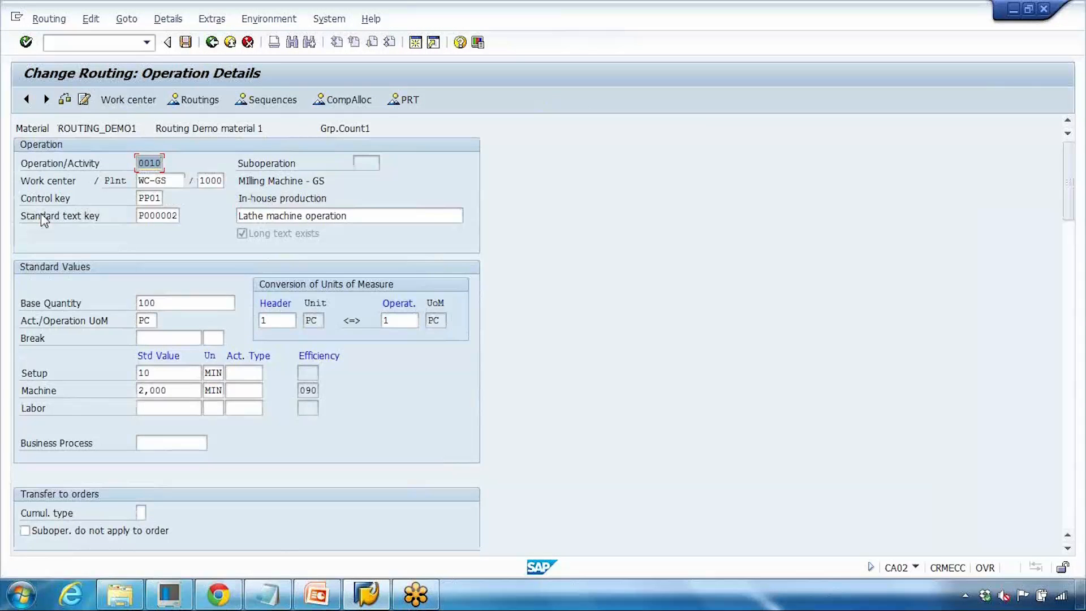
- Set the user-specific field key of operation 0010 to ZGS
scroll(42, 216, "down", 5)
scroll(41, 216, "down", 5)
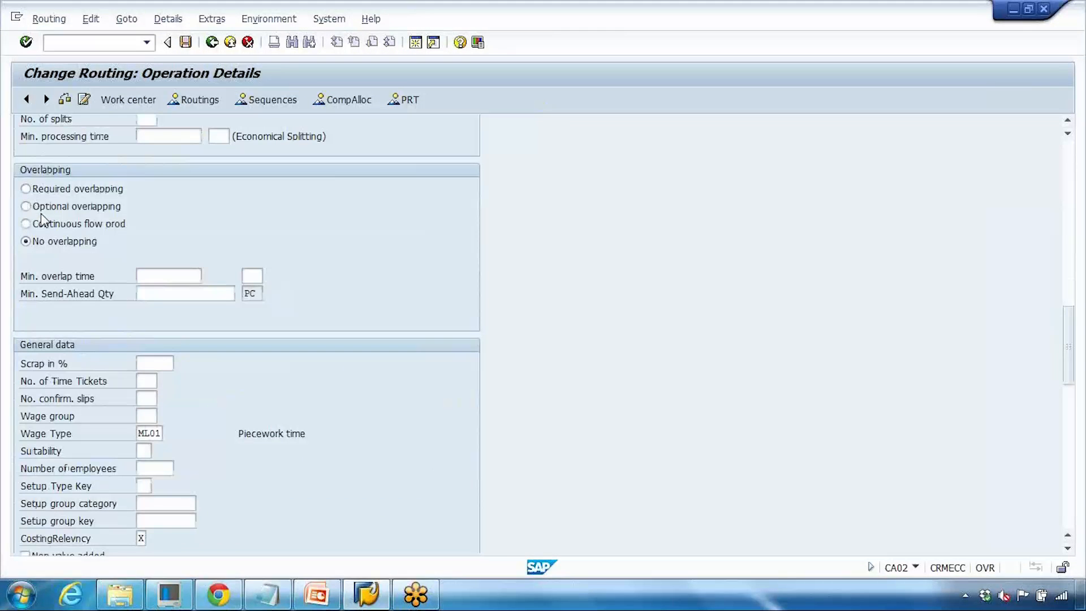
scroll(42, 216, "down", 10)
left_click(160, 327)
left_click(187, 323)
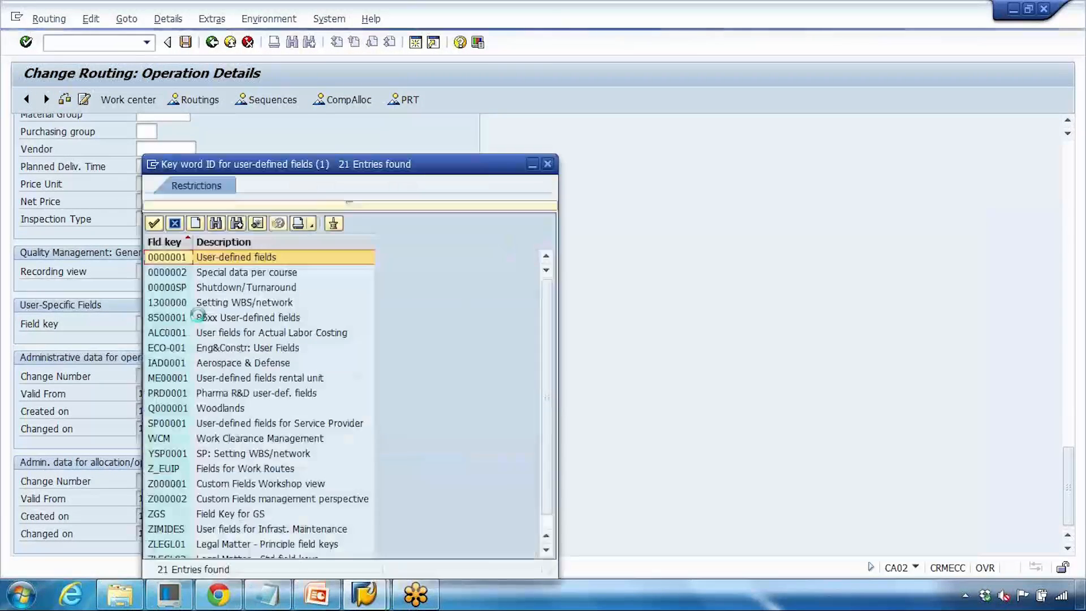
scroll(198, 316, "down", 3)
left_click(232, 498)
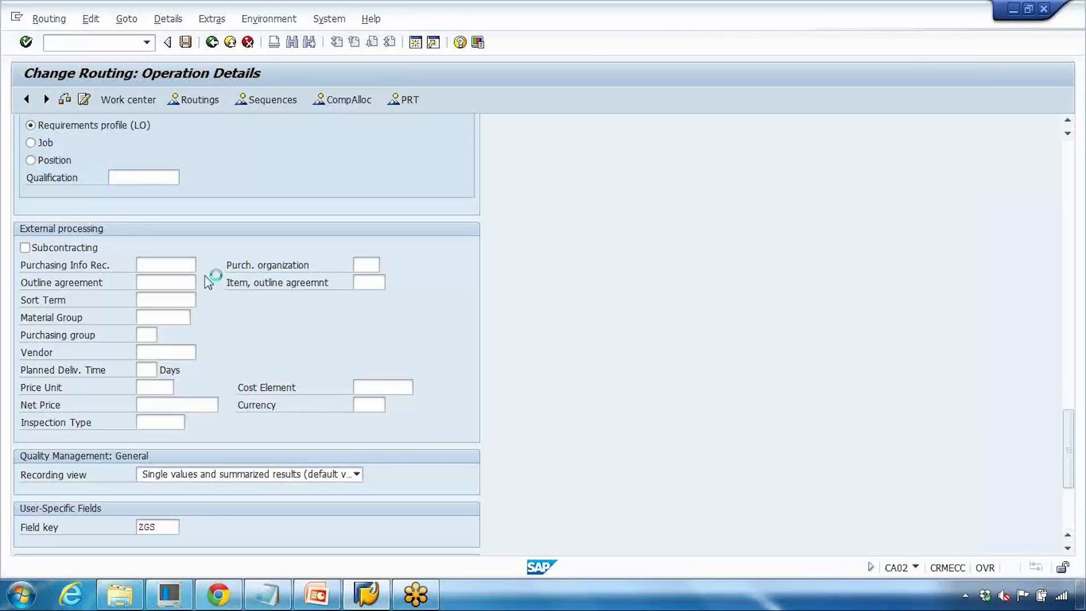
- Fill the ZGS user fields of operation 0010: pallet type Chep, carton type M5, and tick Inspection
scroll(202, 314, "down", 3)
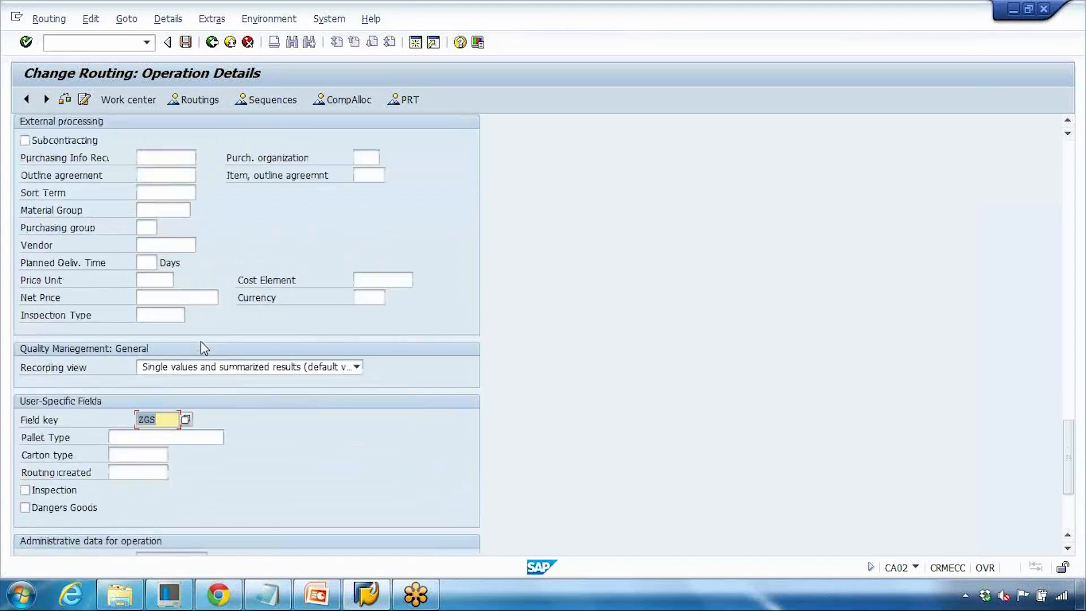
left_click(139, 377)
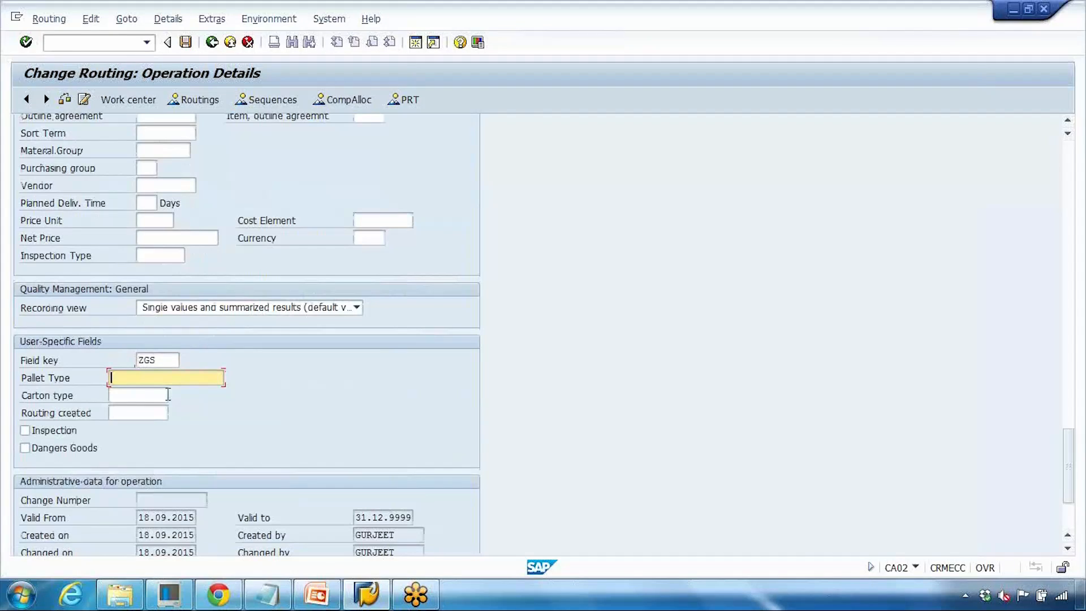
type("Che")
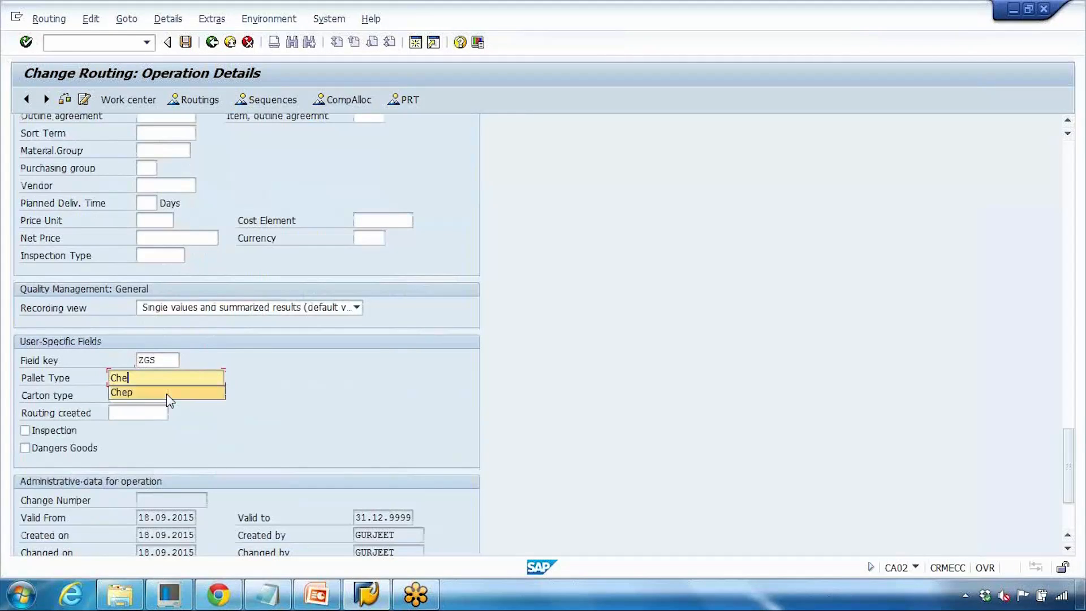
left_click(168, 393)
left_click(125, 398)
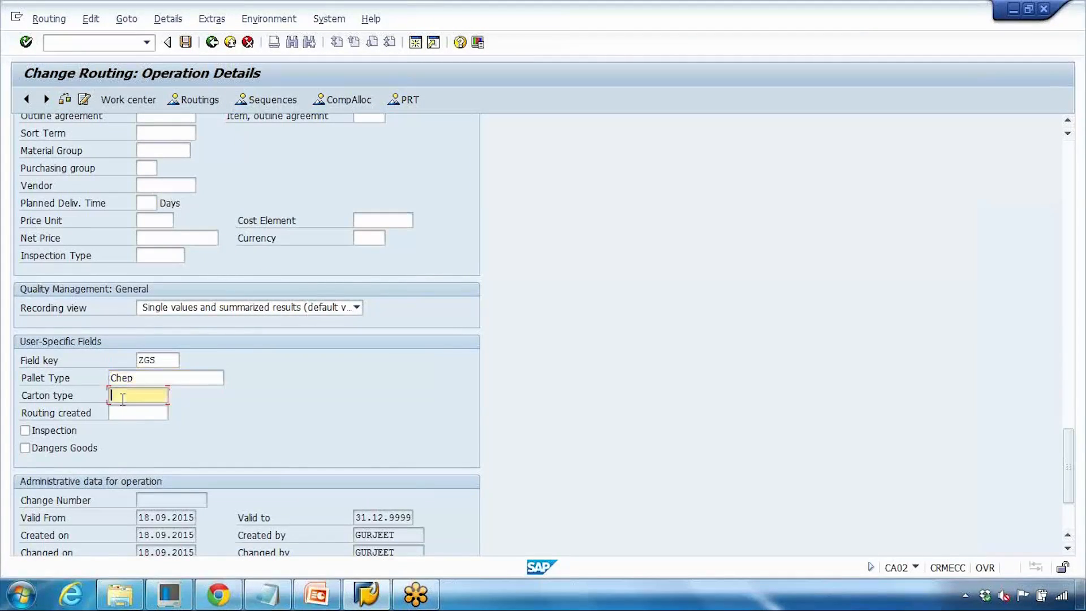
type("M5")
left_click(159, 412)
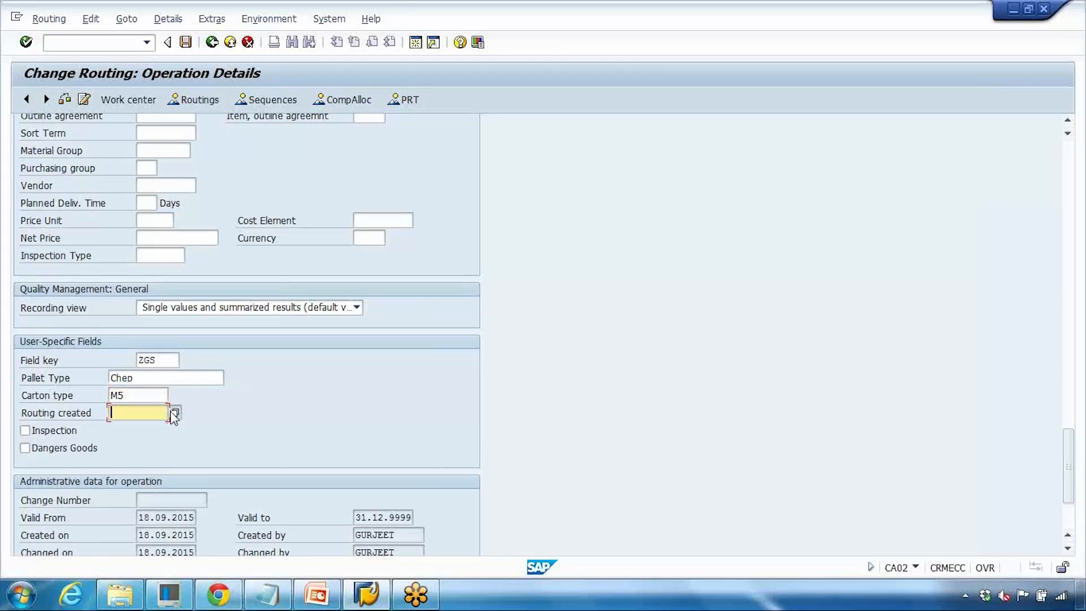
left_click(174, 413)
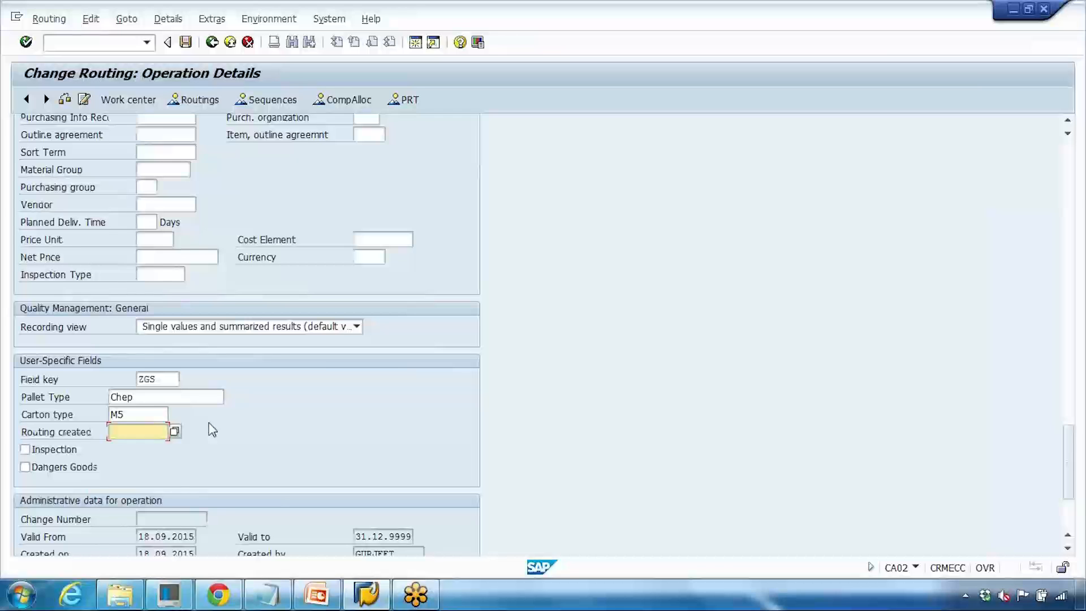
left_click(55, 452)
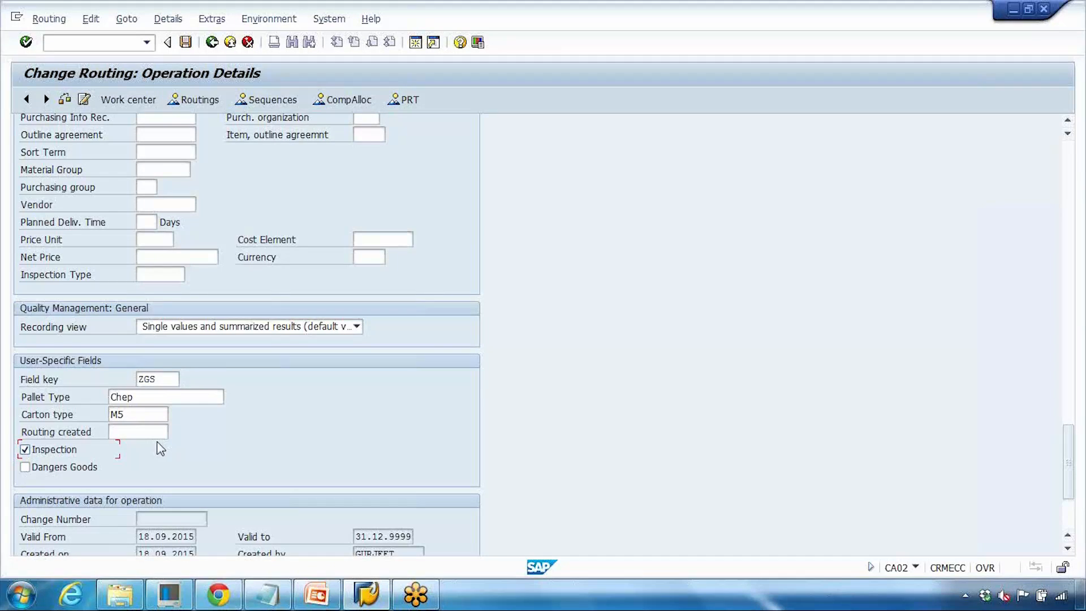
- Append "- Pallet - Chep" to the Op 10 line of the production order printout mock-up in Notepad
left_click_drag(172, 380, 121, 386)
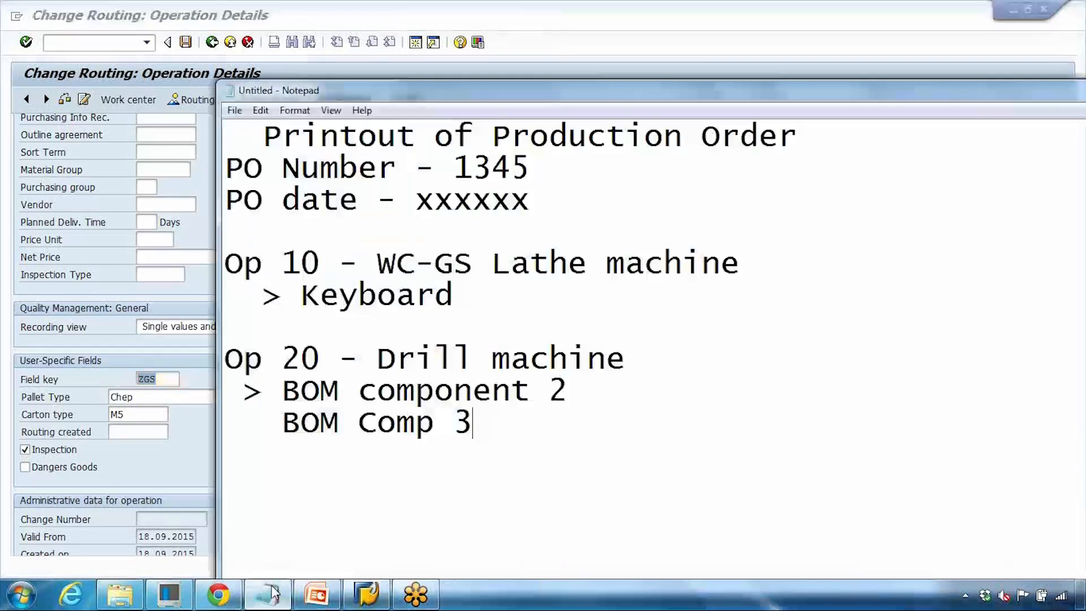
left_click(267, 594)
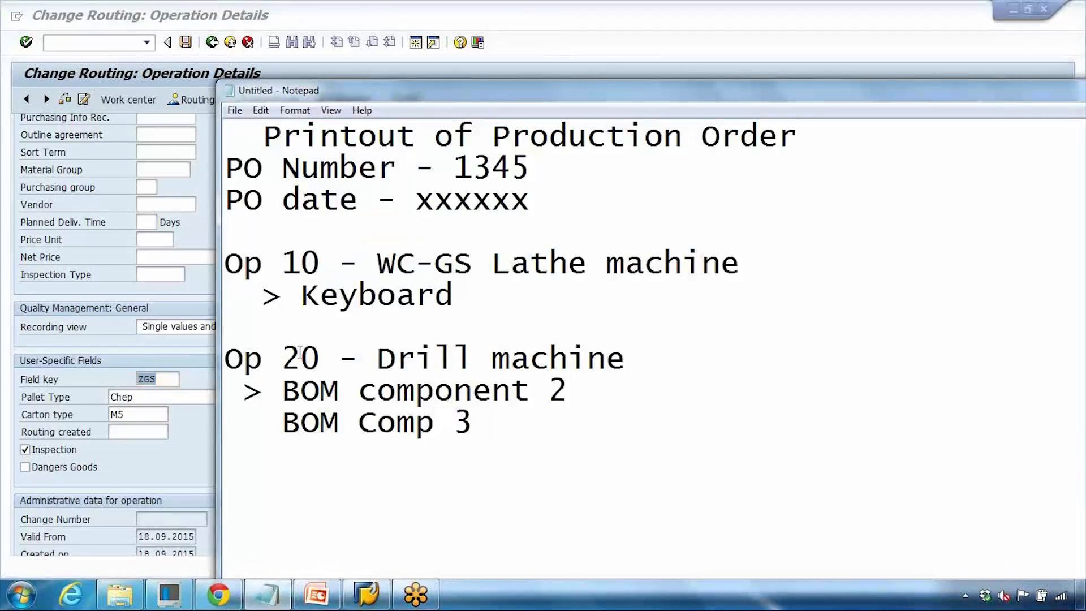
left_click_drag(462, 252, 761, 266)
left_click(762, 266)
type("- P")
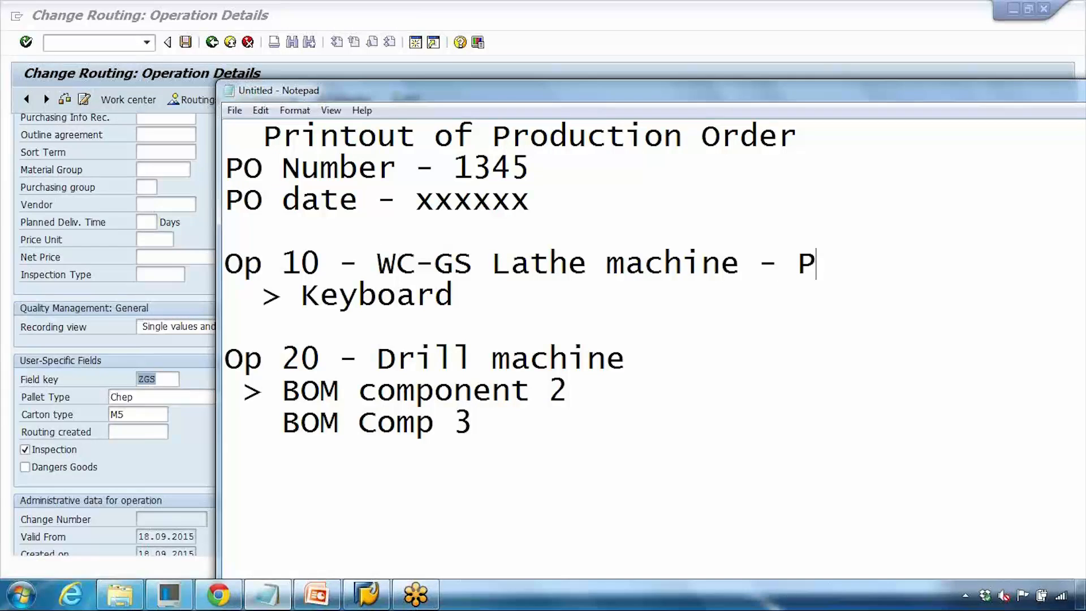
type("allet -")
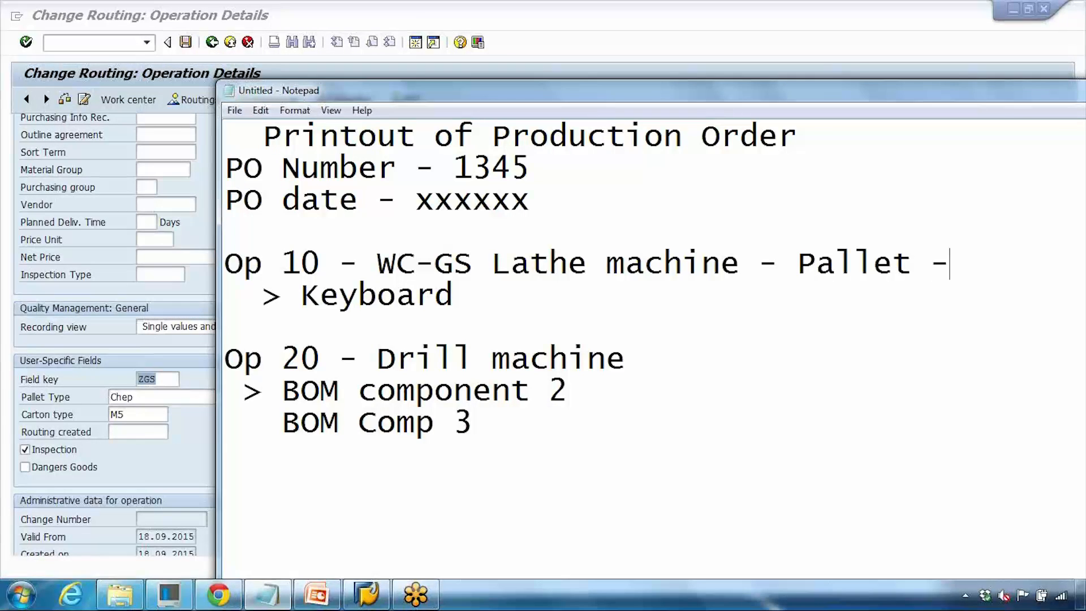
type(" Chep")
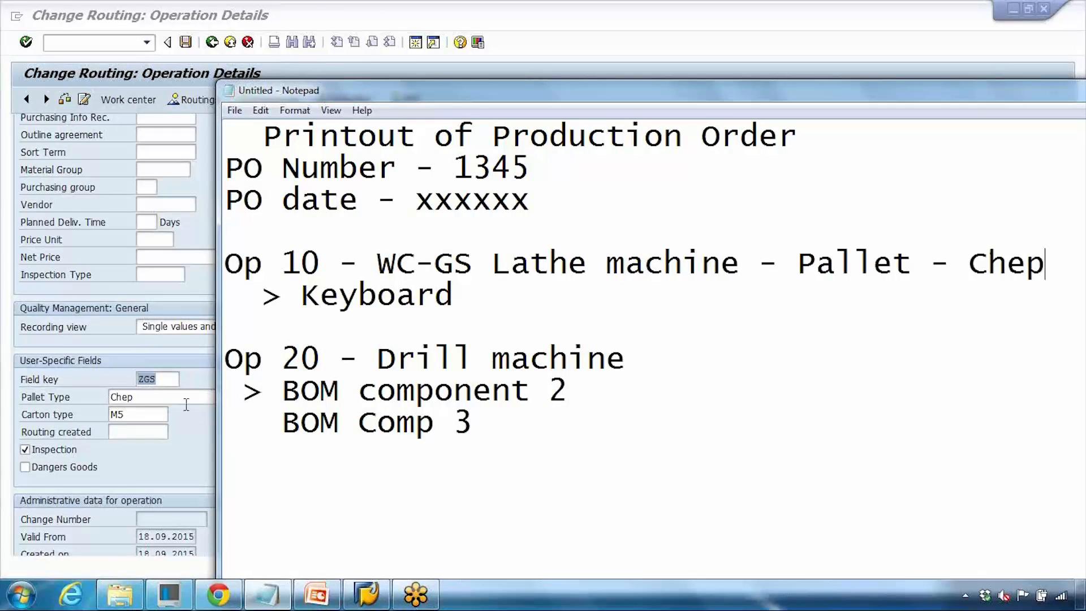
- Compare the pallet text with the routing's pallet type and save the changed routing
left_click(160, 399)
left_click(279, 591)
left_click_drag(823, 254, 992, 259)
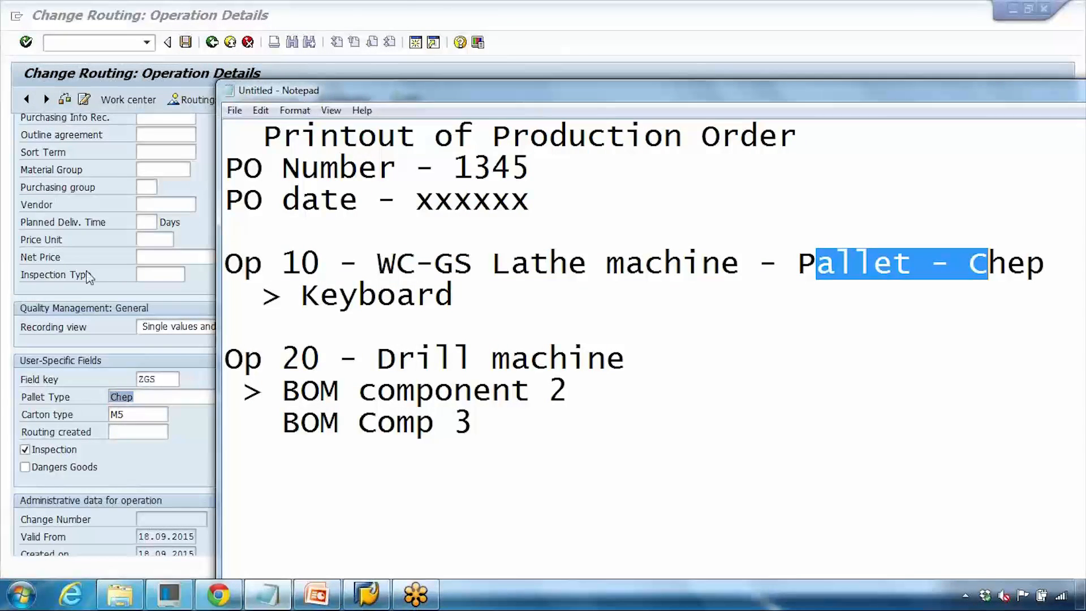
left_click(83, 259)
left_click(186, 43)
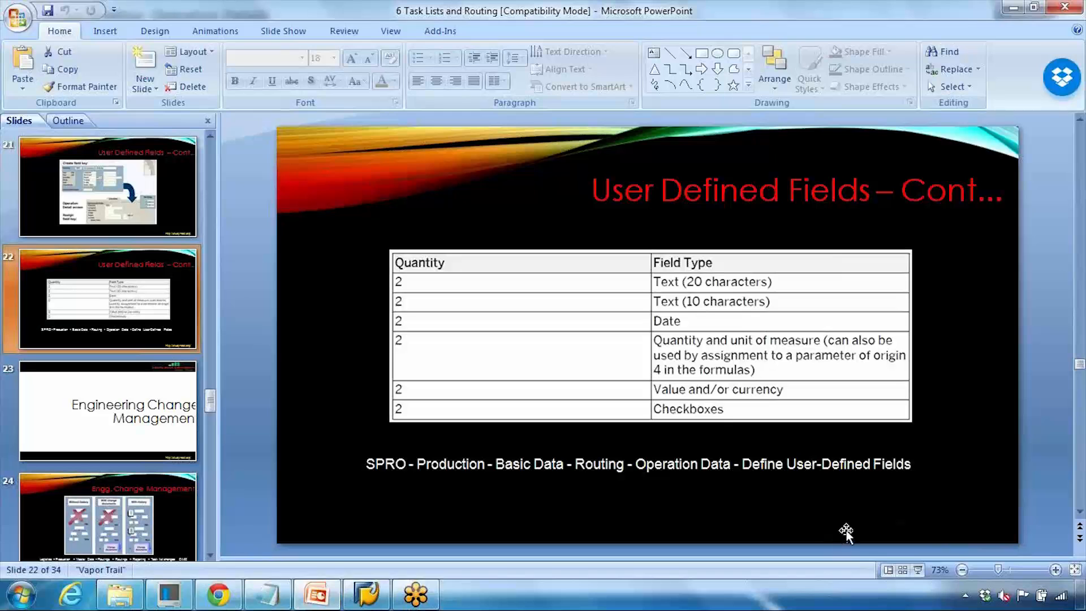
- Present the User Defined Fields slide in slide show, advance to Engg. Change Management, and exit the show
left_click(917, 570)
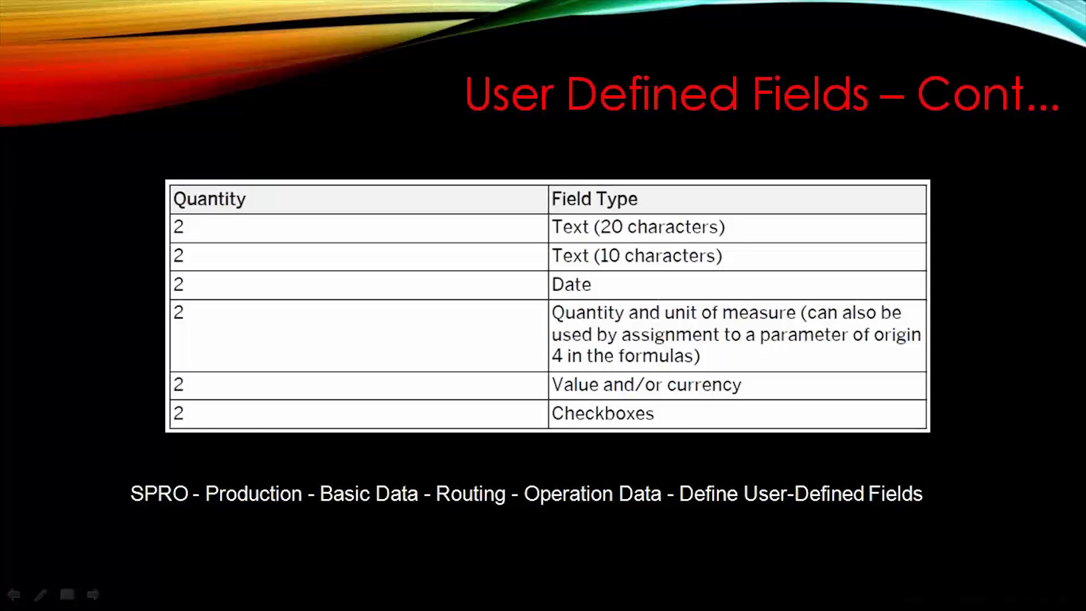
key("Right")
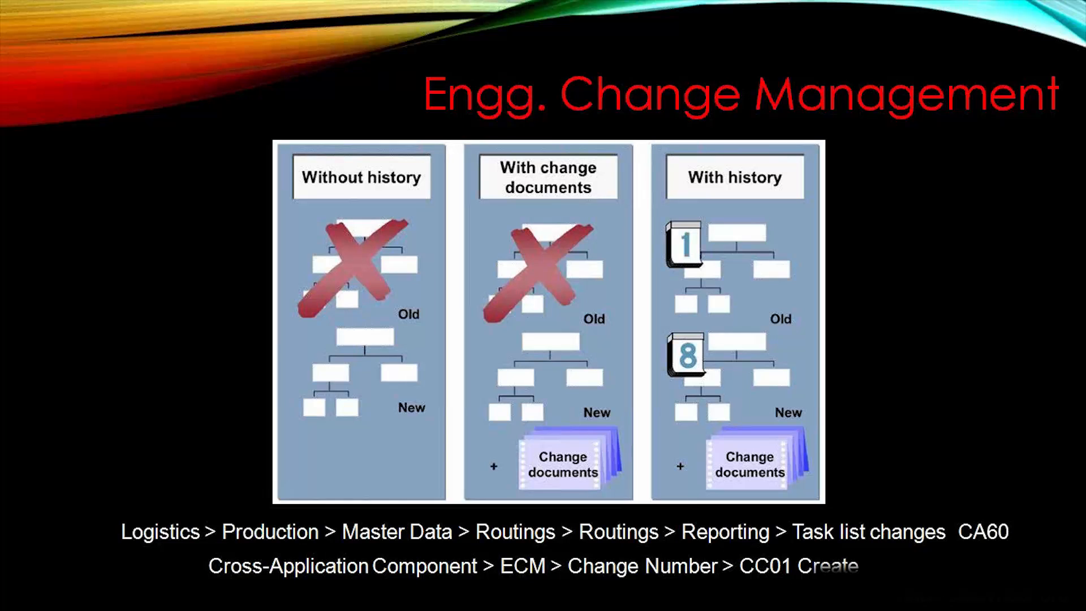
key("Escape")
- Leave the routing change screen and review the CA60 task list changes menu path on the Engg. Change Management slide
left_click(367, 596)
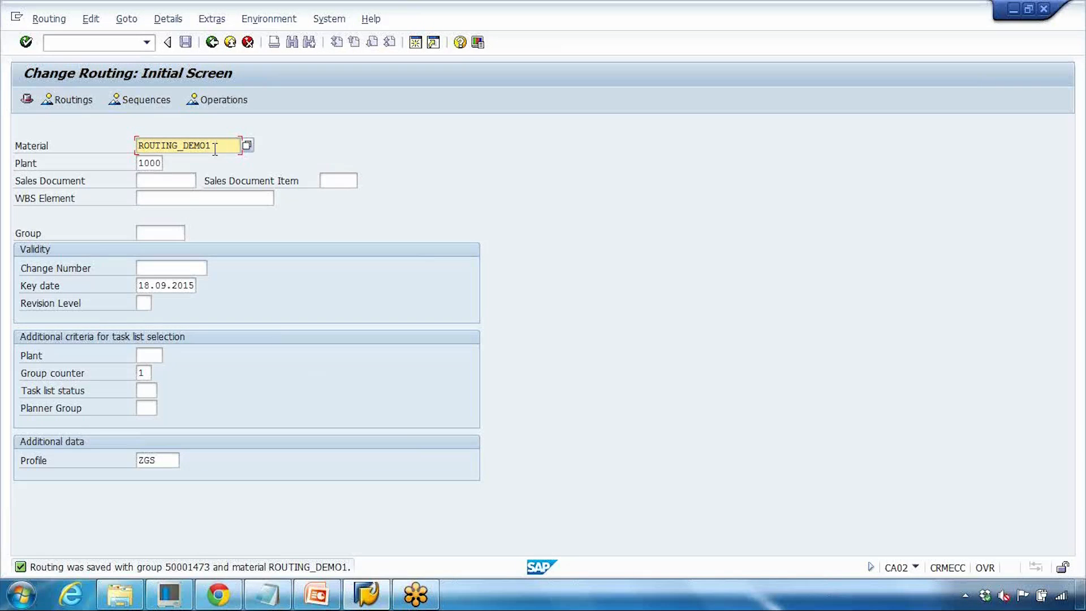
left_click_drag(215, 149, 89, 146)
left_click(148, 150)
left_click(211, 42)
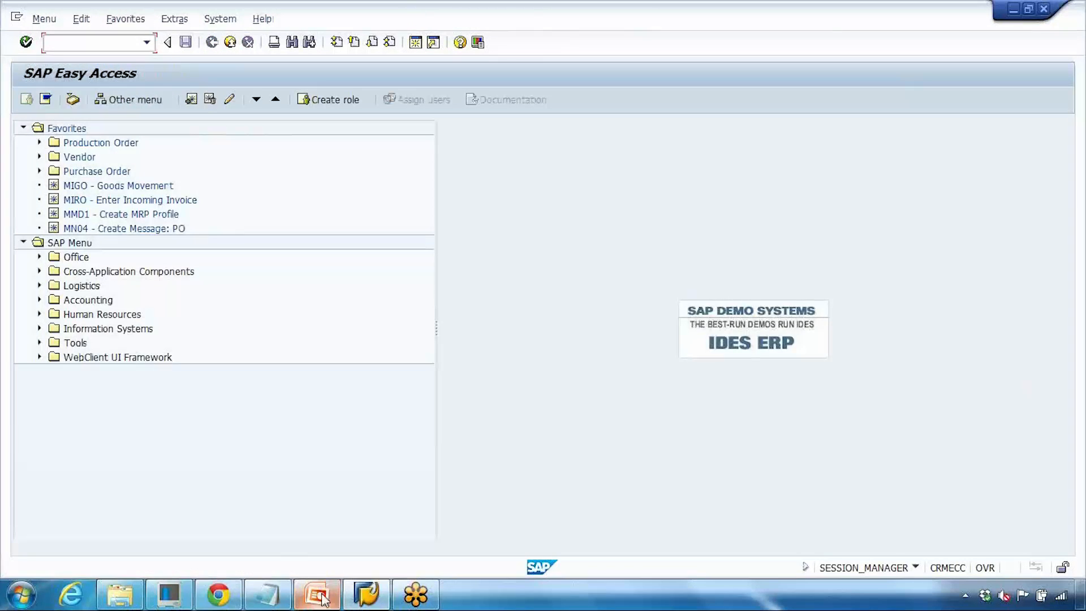
left_click(320, 596)
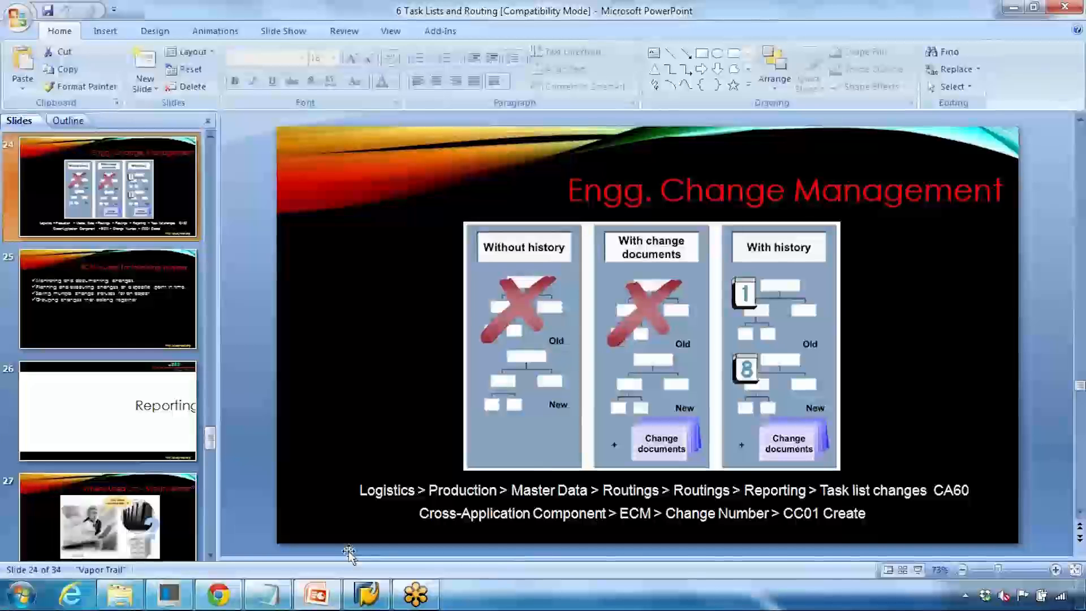
left_click(934, 488)
left_click_drag(360, 490, 772, 492)
left_click(365, 598)
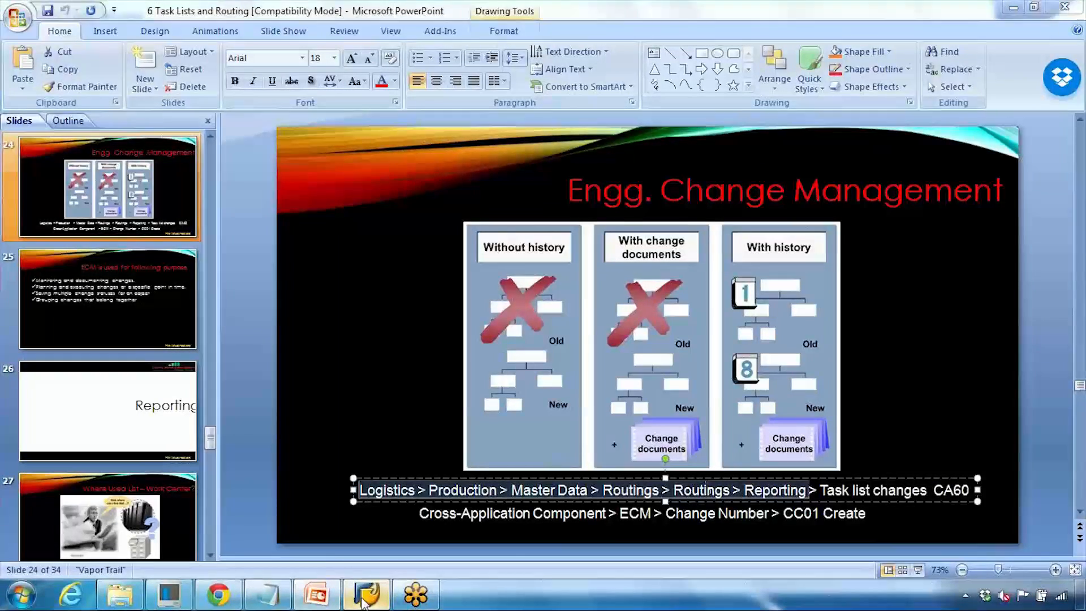
- Run CA60 for task list type N, material ROUTING_DEMO1, plant 1000 to list the routing's change history
type("ca")
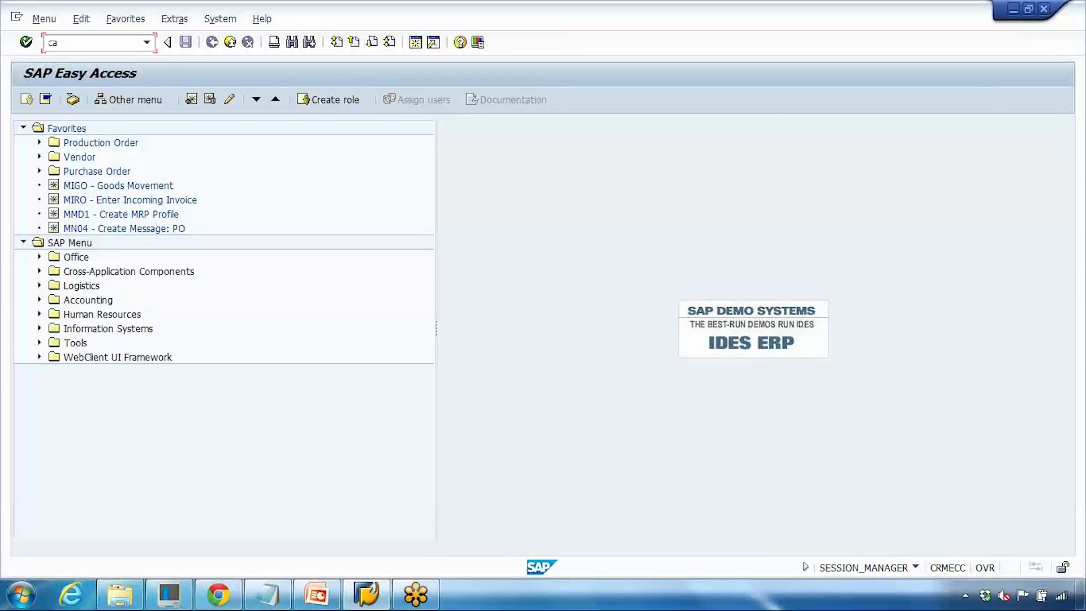
type("60")
key("Return")
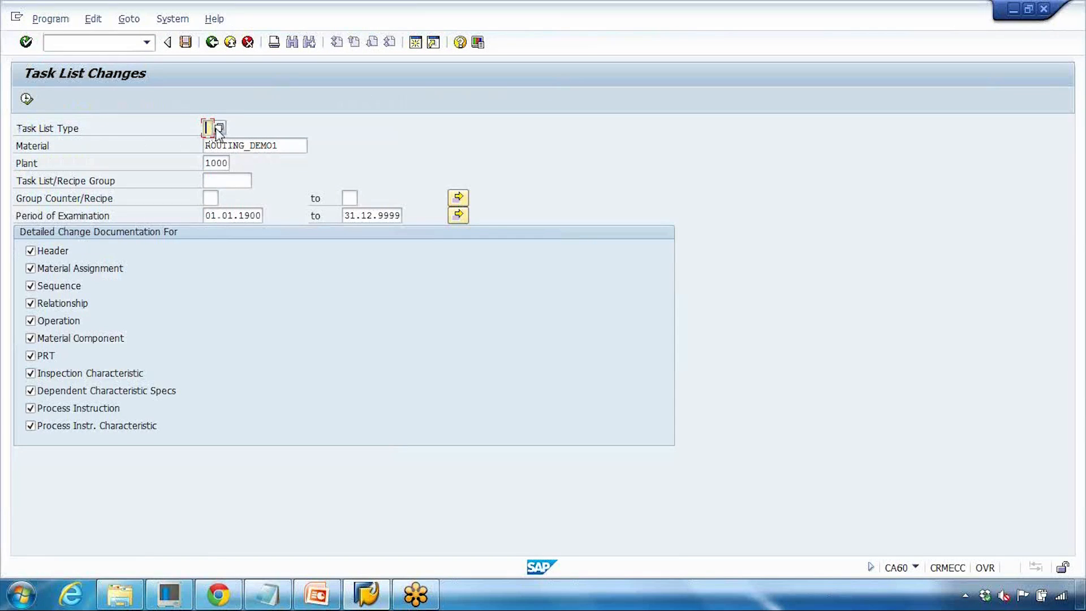
type("n")
key("Tab")
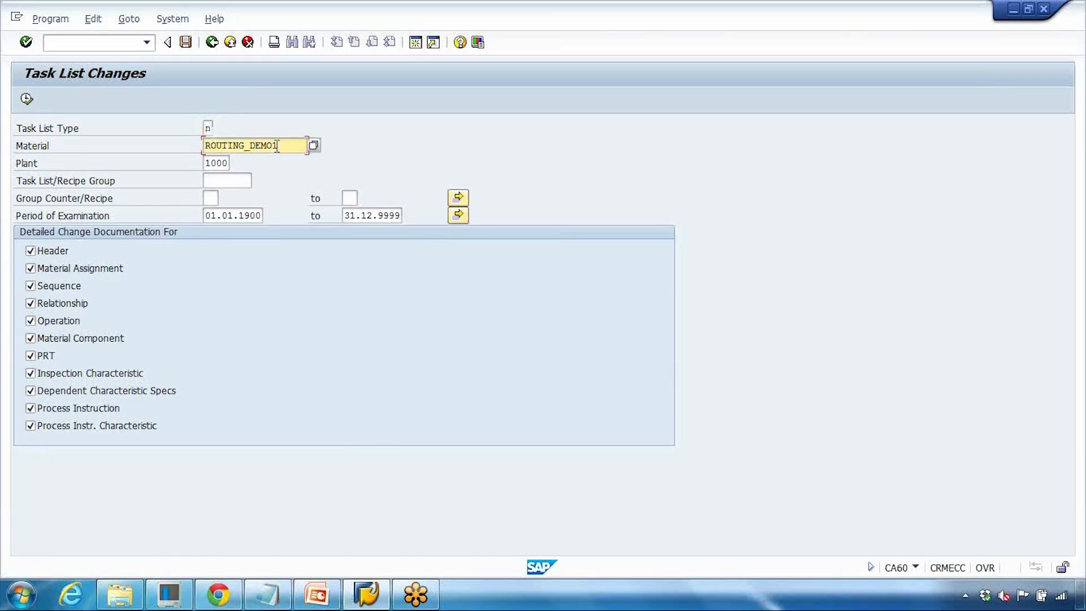
key("Tab")
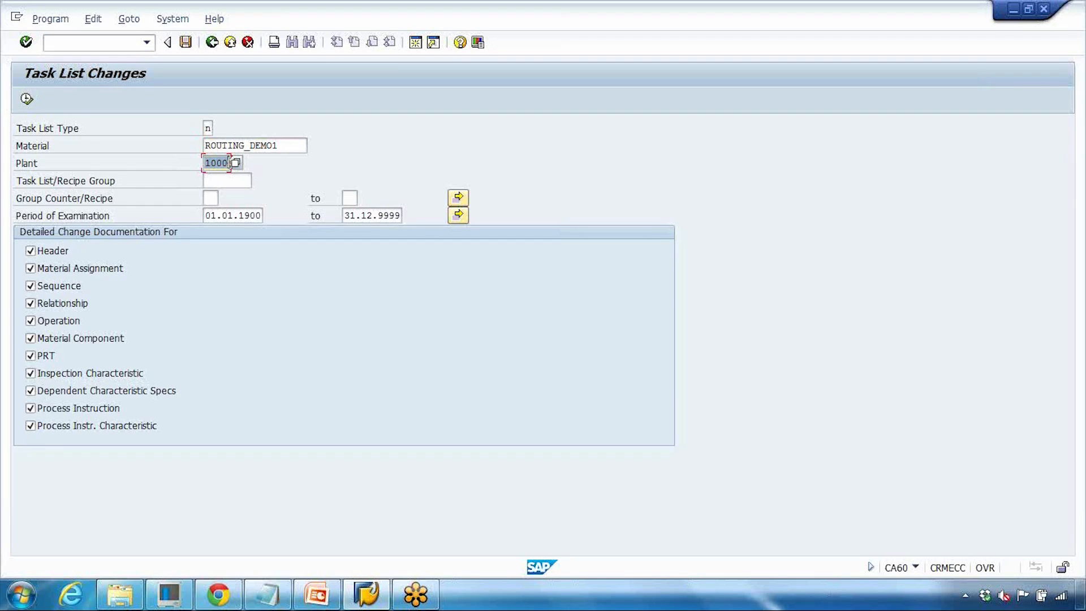
left_click(27, 101)
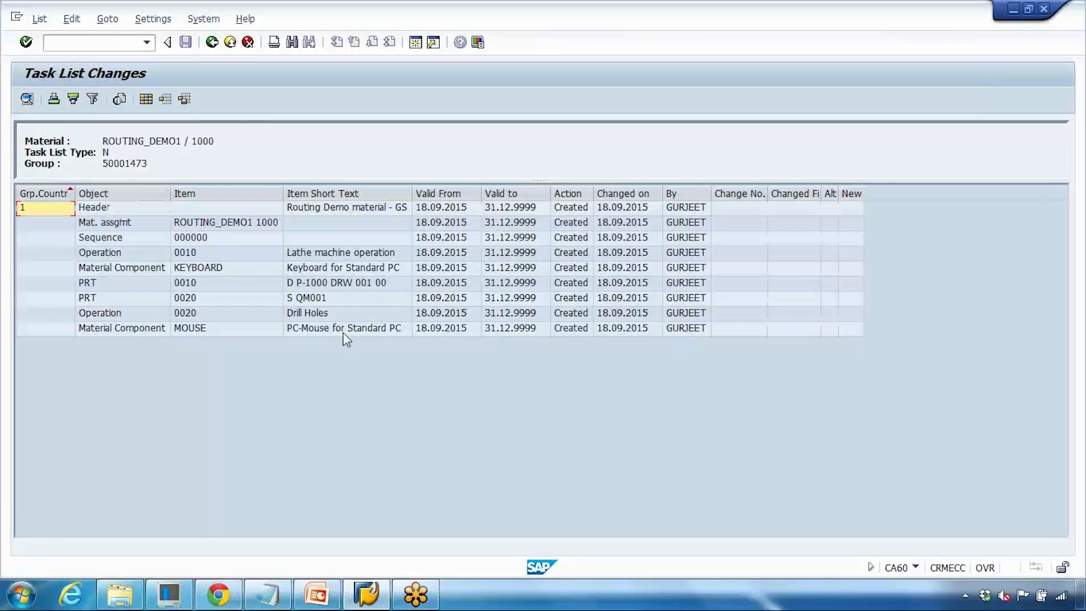
left_click(684, 209)
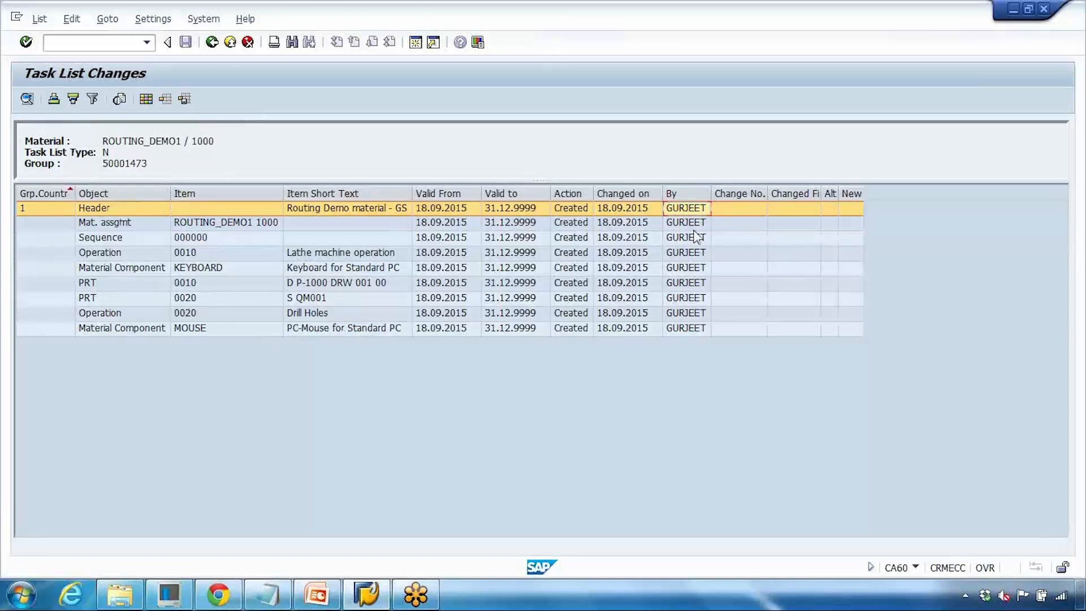
- Examine the routing's change history entries for the header, operations, production resources and material components
left_click(678, 194)
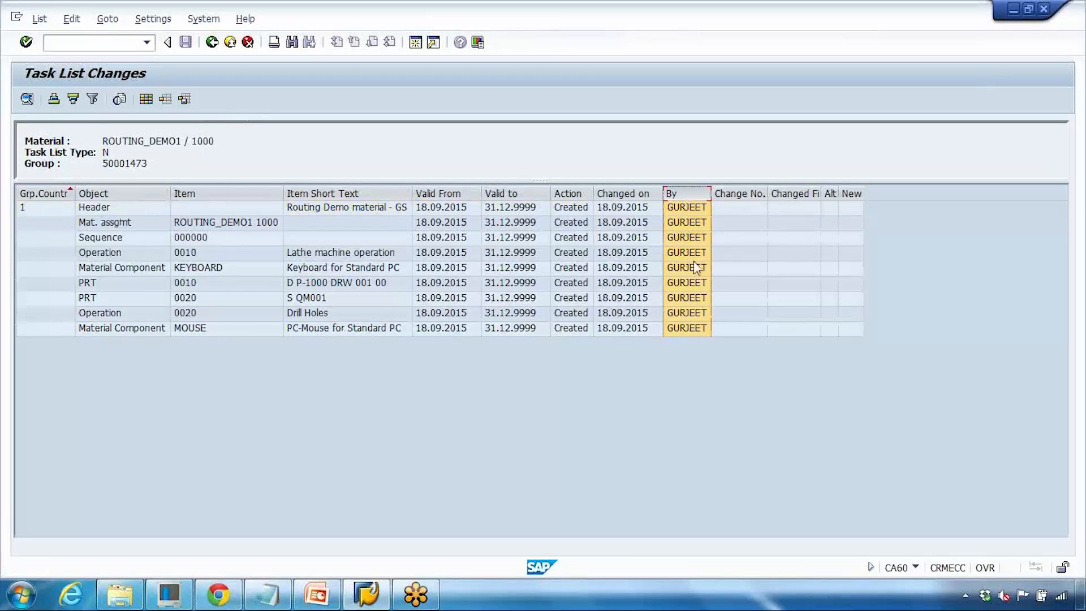
left_click(627, 206)
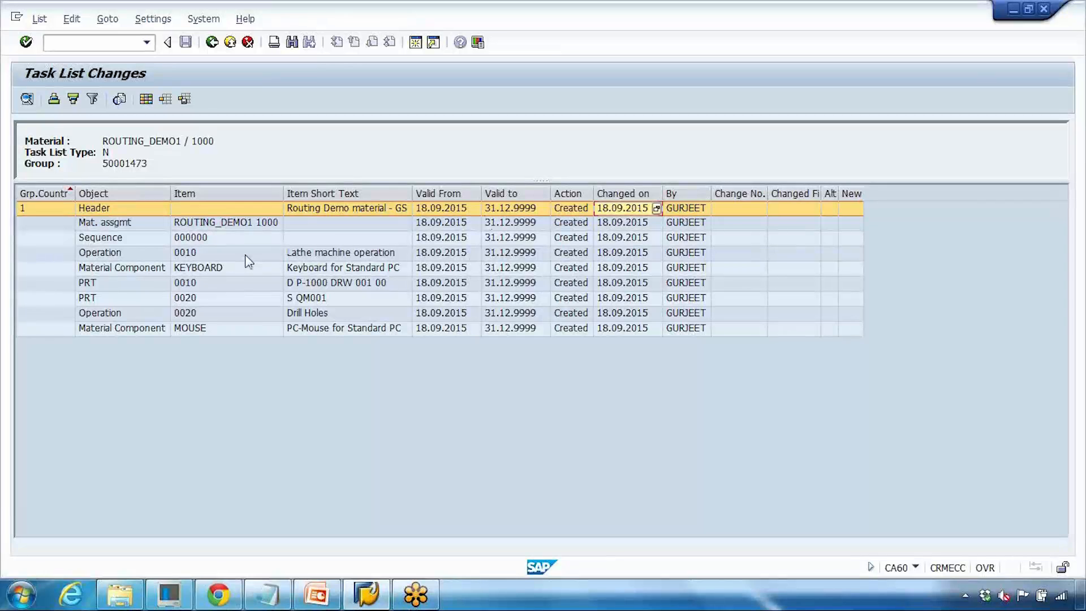
left_click(192, 254)
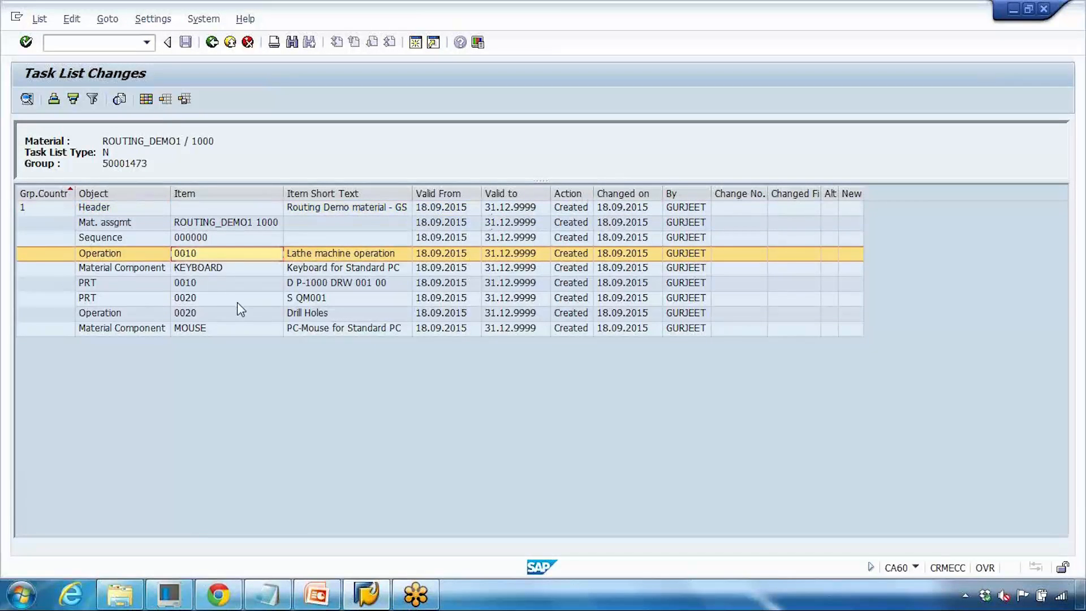
left_click(206, 287)
left_click(181, 301)
left_click(182, 314)
left_click(239, 328)
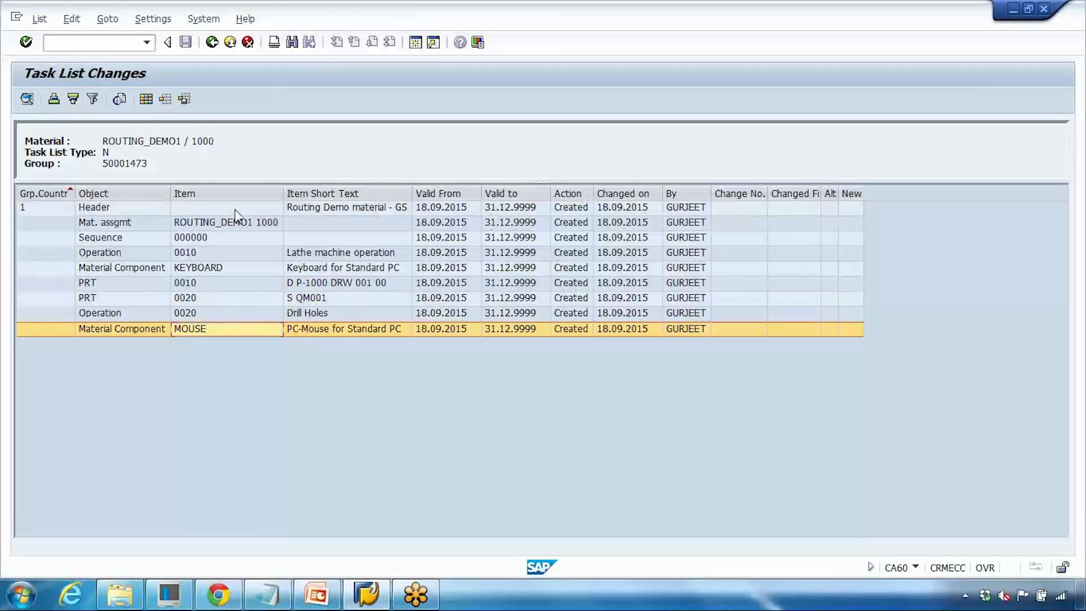
- Present the Engg. Change Management slide in slide show and review its CC01 change number menu path
left_click(316, 593)
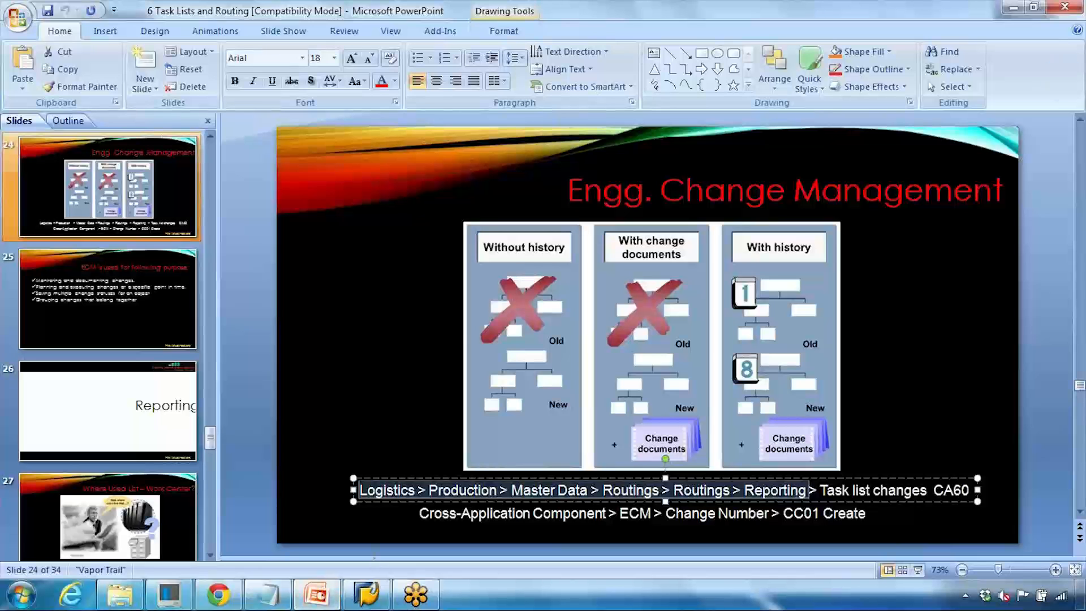
left_click(918, 569)
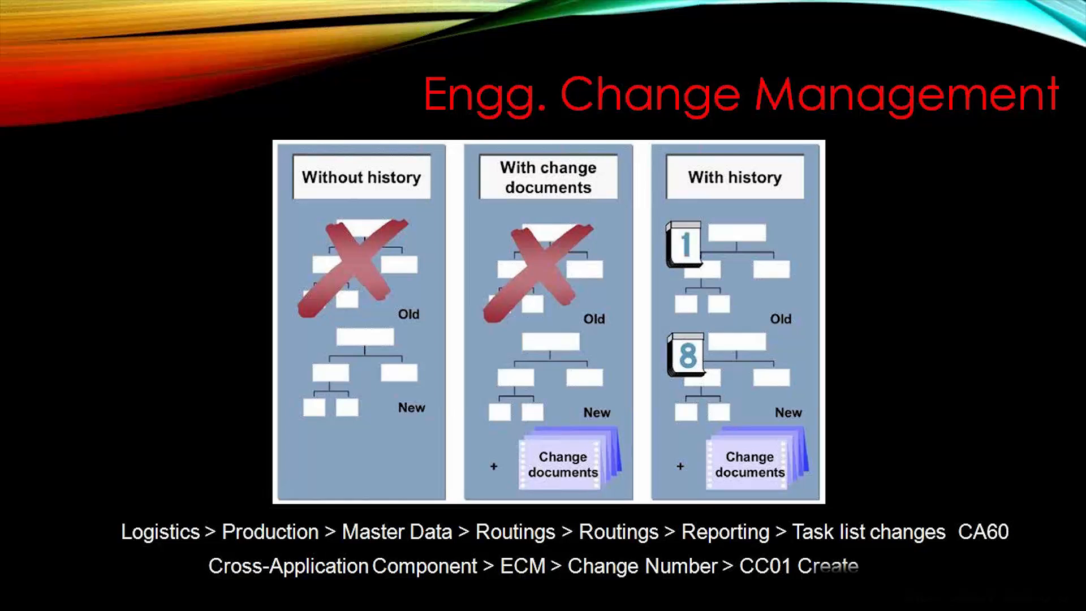
key("Escape")
left_click(466, 530)
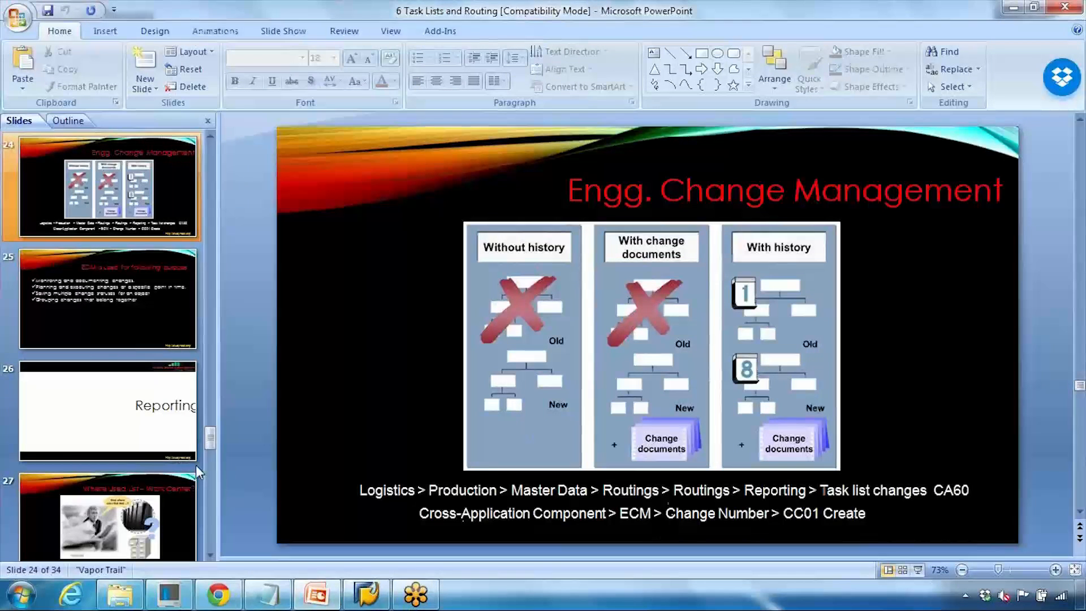
scroll(196, 465, "down", 1)
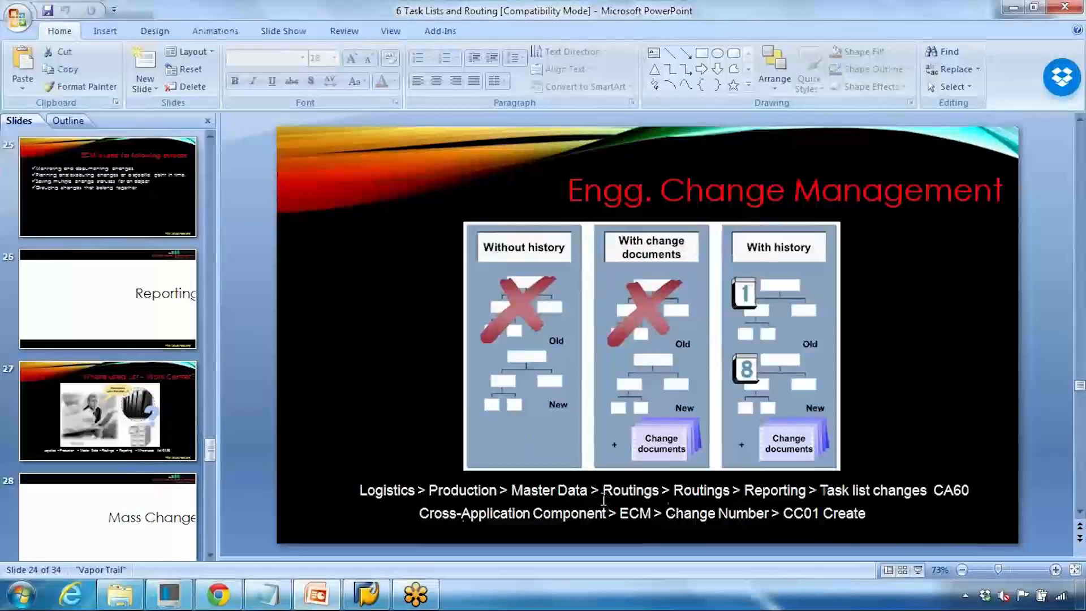
left_click(786, 515)
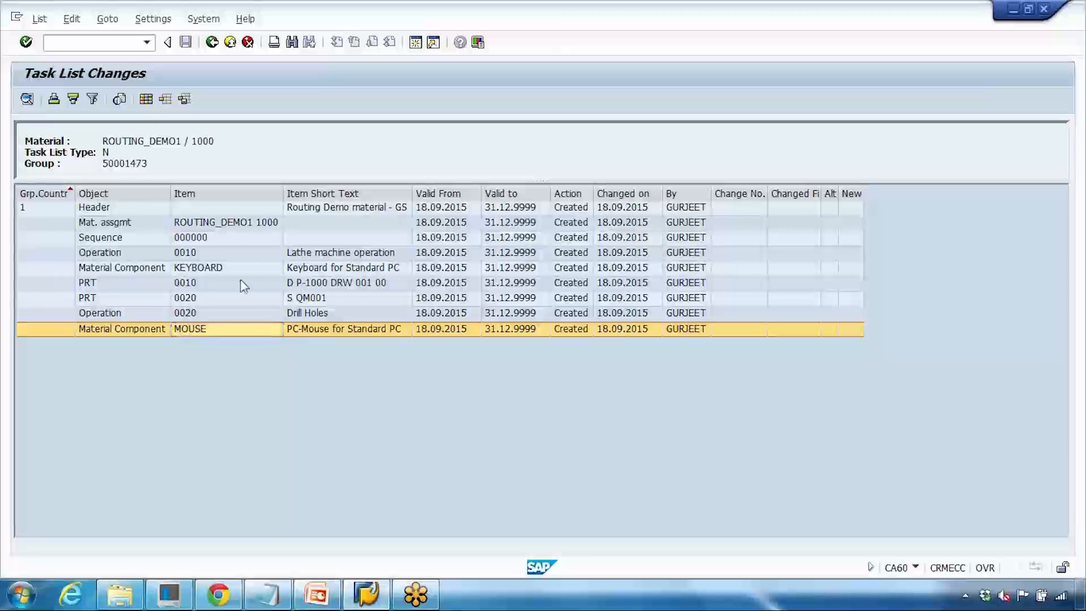
- Leave the change history and open CC01 Create from the Engineering Change Management change number menu
left_click(128, 49)
type("/n")
key("Return")
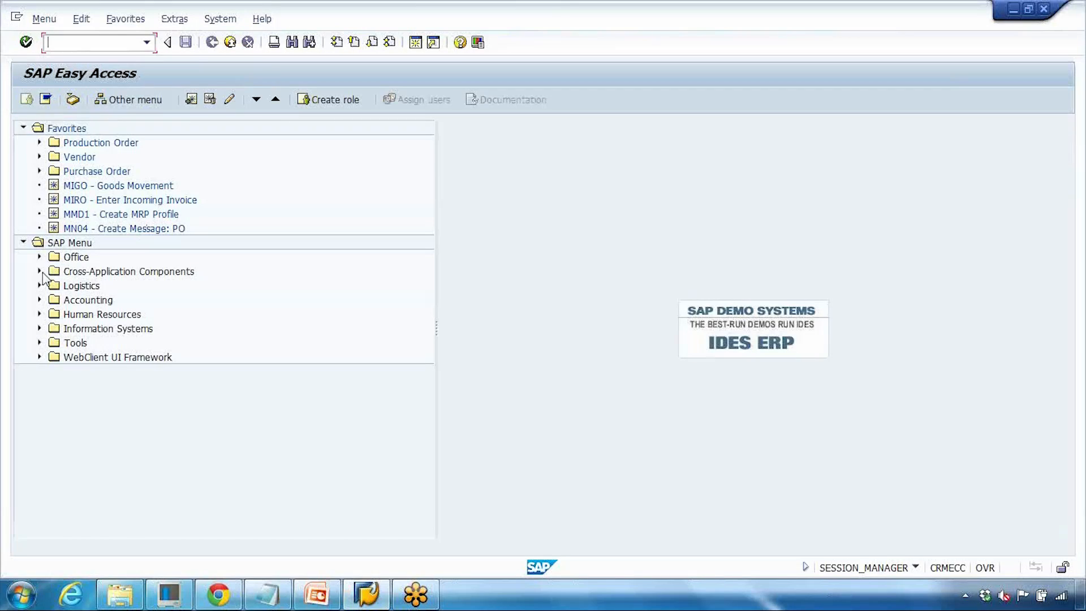
left_click(40, 272)
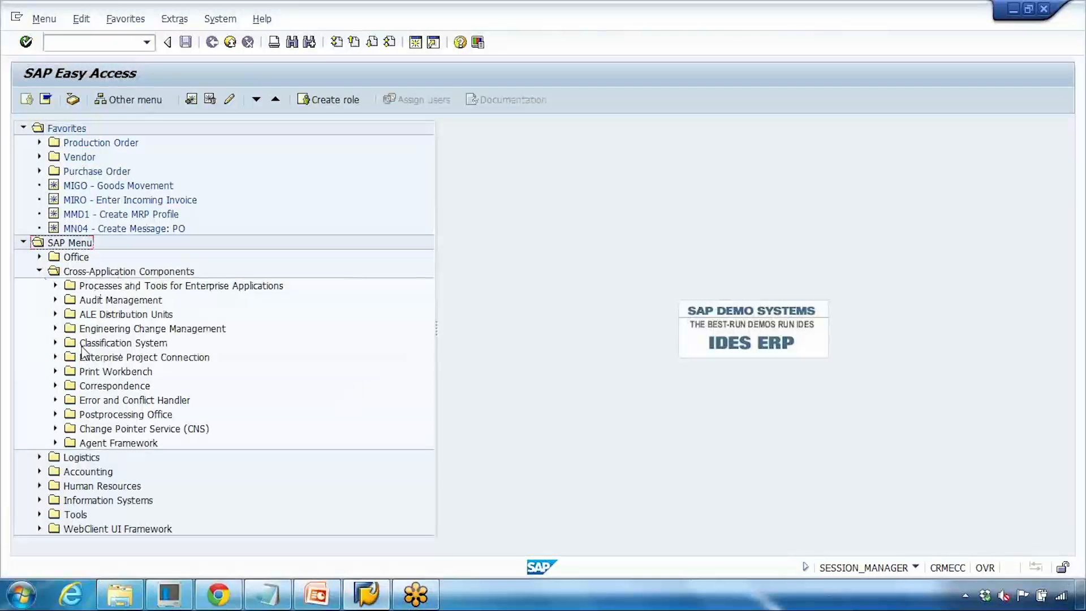
left_click(55, 328)
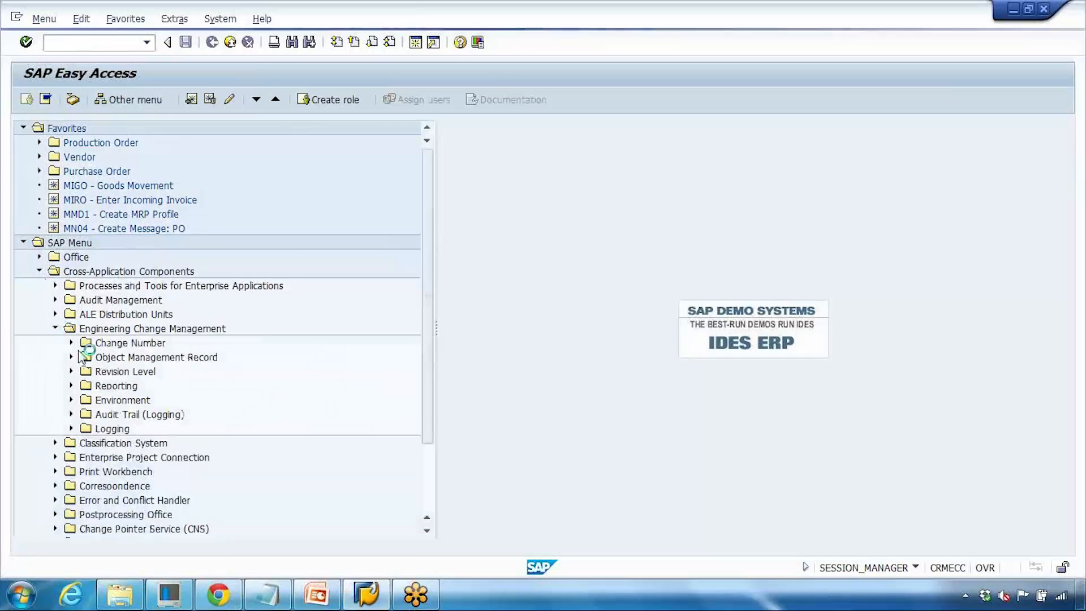
left_click(72, 343)
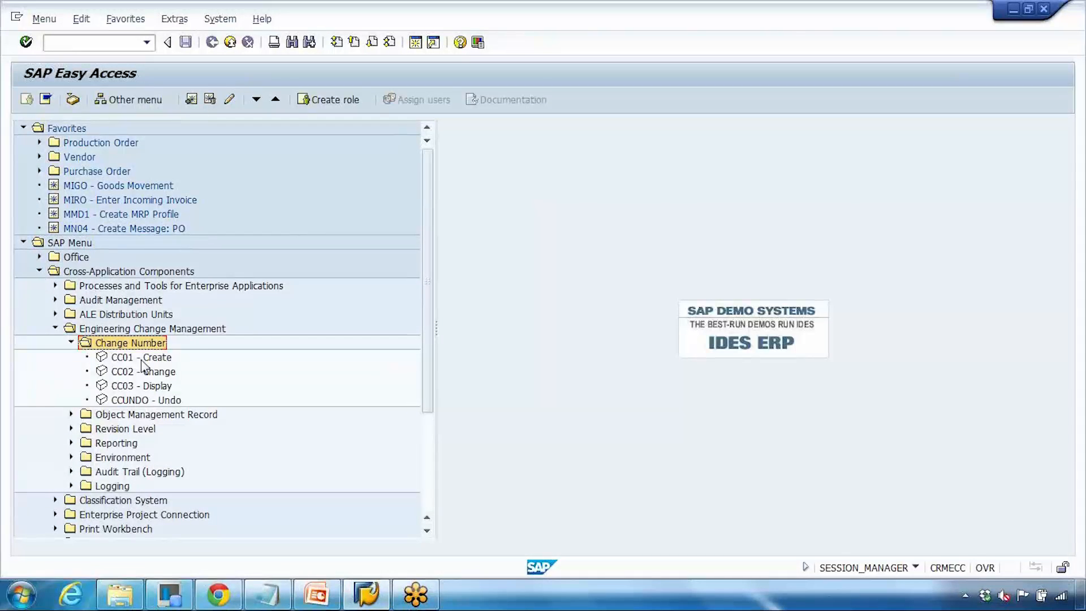
left_click(140, 360)
double_click(142, 360)
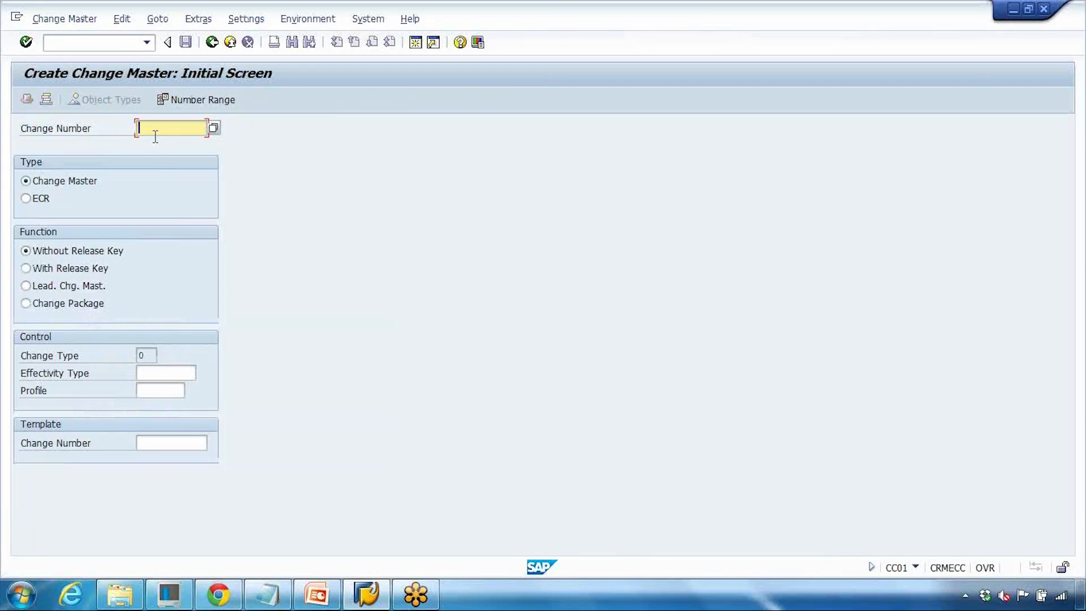
- Start creating a change master without release key using an automatically assigned change number
left_click(155, 134)
left_click(109, 138)
key("Return")
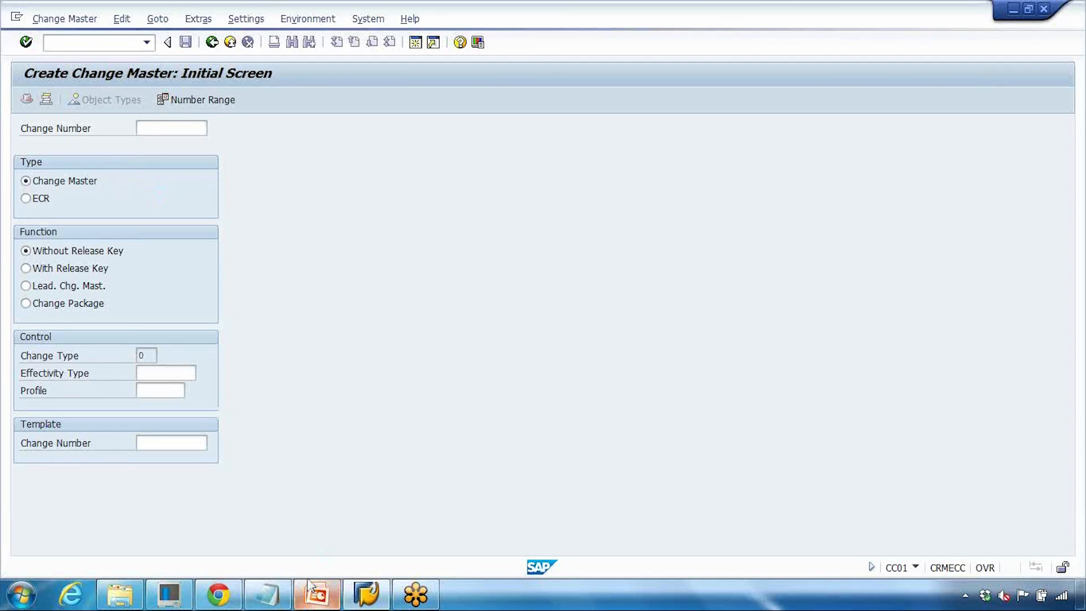
- Browse the Engg. Change Management and Reporting slides in the presentation
left_click(316, 593)
scroll(230, 372, "down", 2)
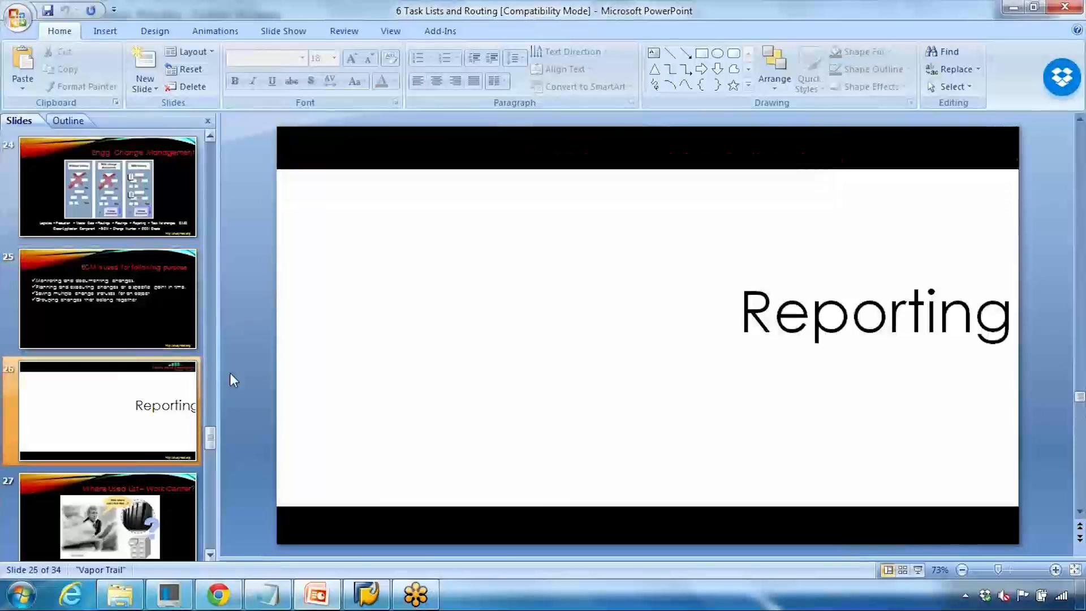
scroll(229, 372, "up", 2)
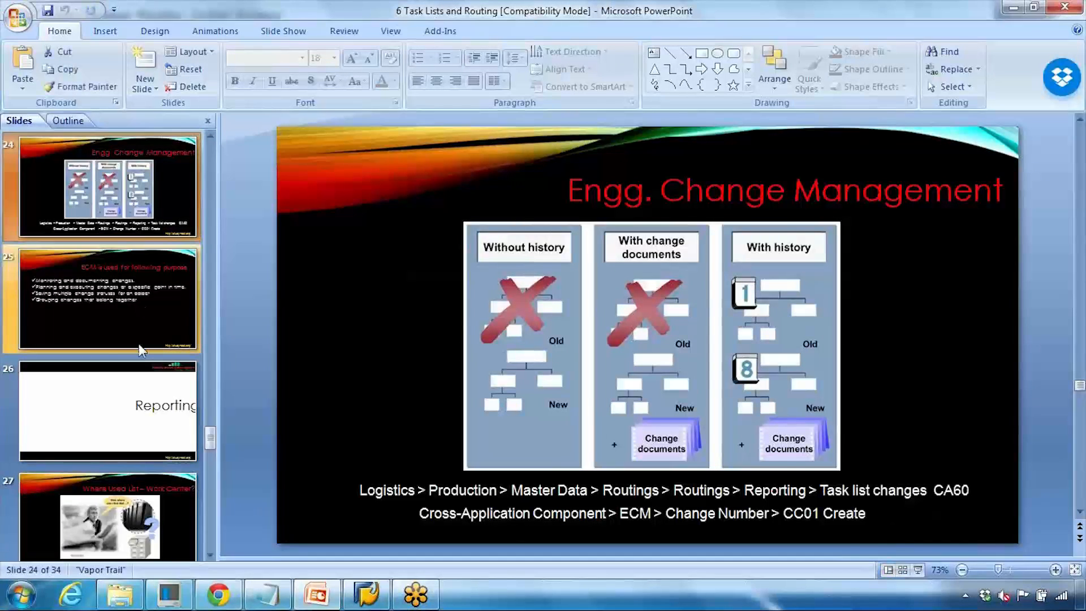
scroll(140, 351, "down", 3)
scroll(138, 343, "down", 2)
scroll(138, 344, "up", 3)
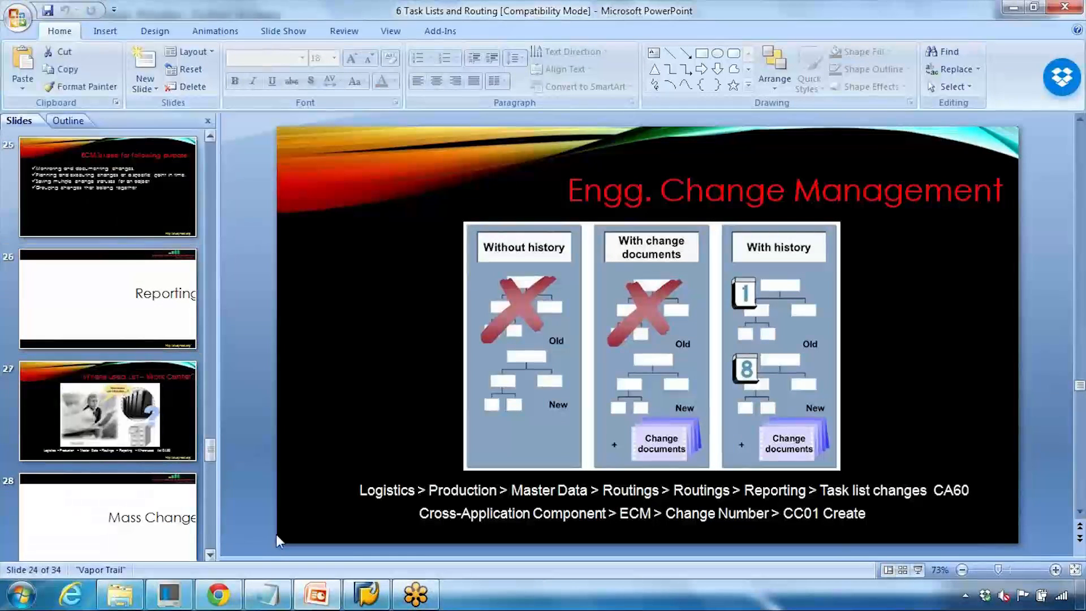
left_click(320, 594)
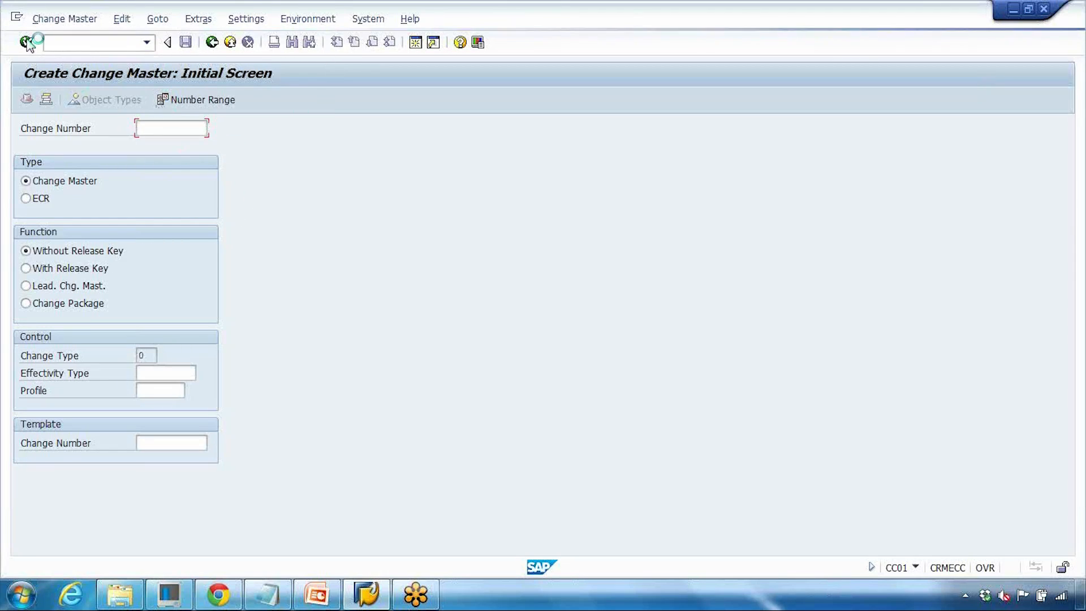
left_click(16, 17)
left_click(80, 143)
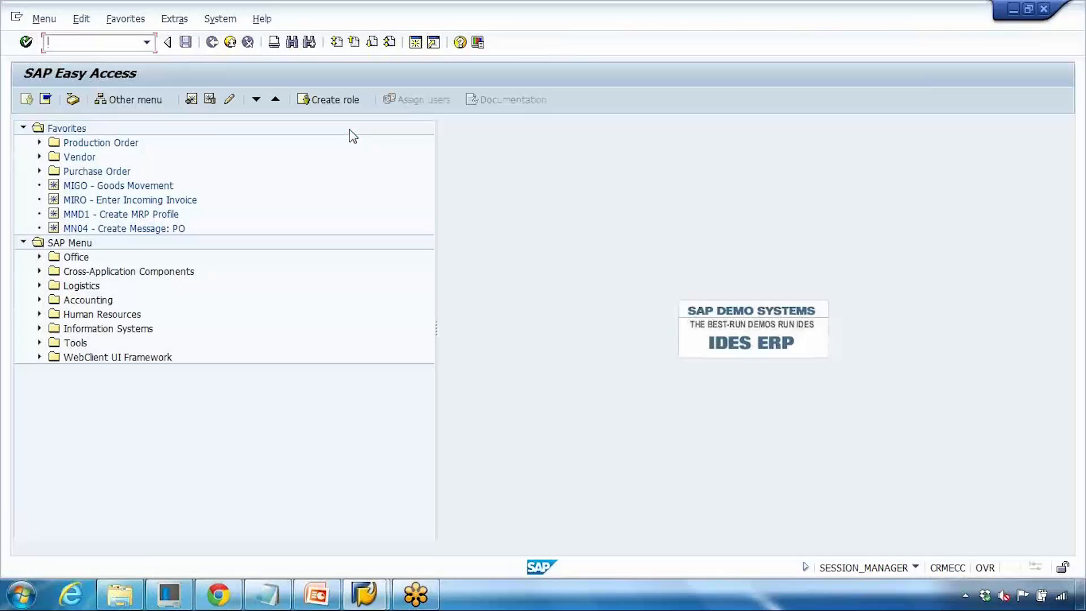
double_click(291, 21)
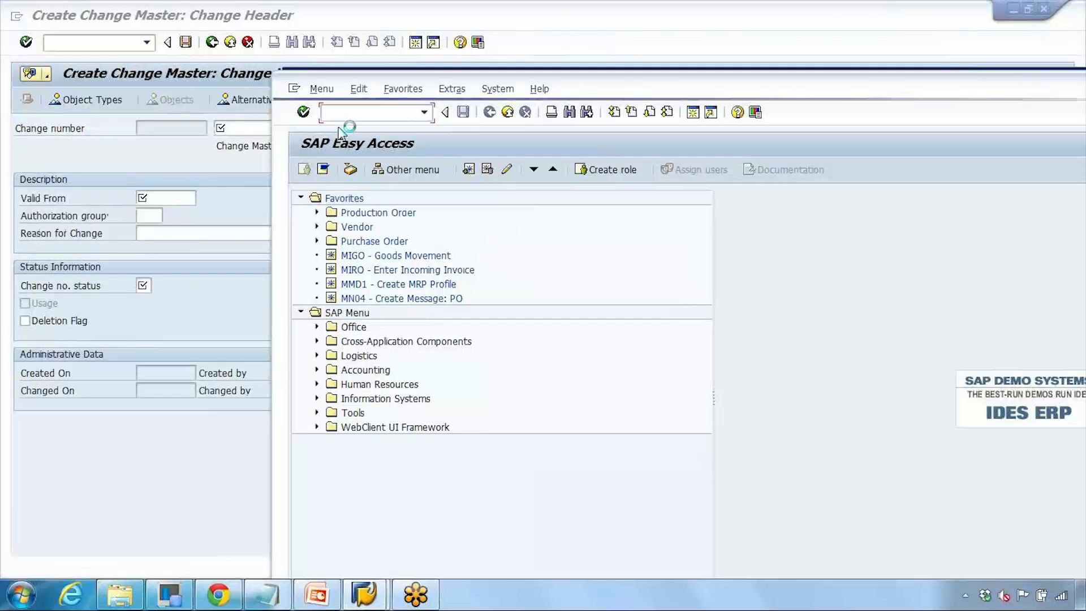
left_click(231, 181)
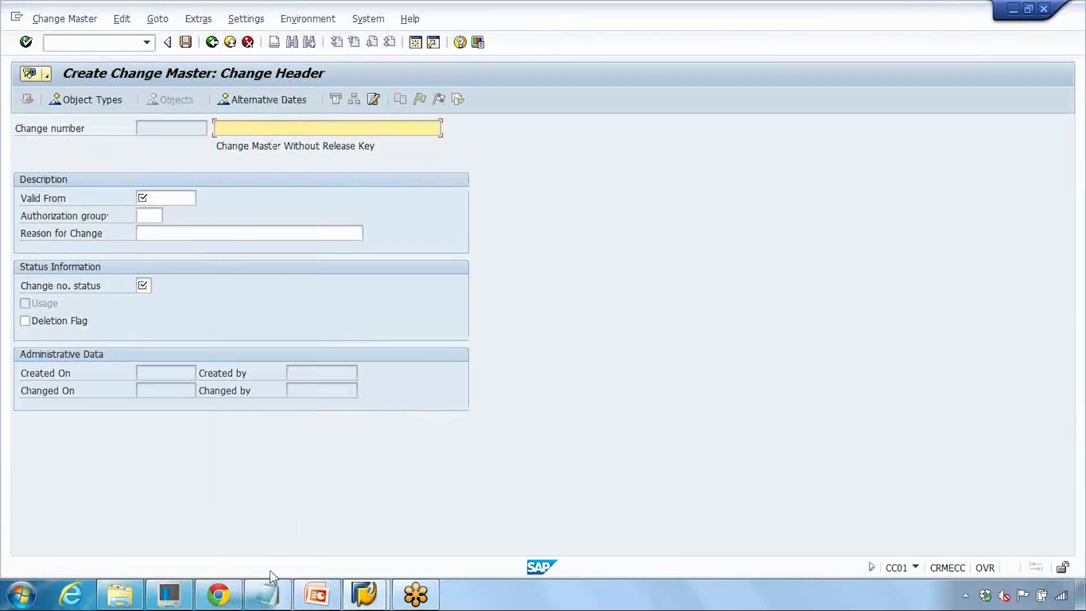
mouse_move(271, 591)
left_click(450, 516)
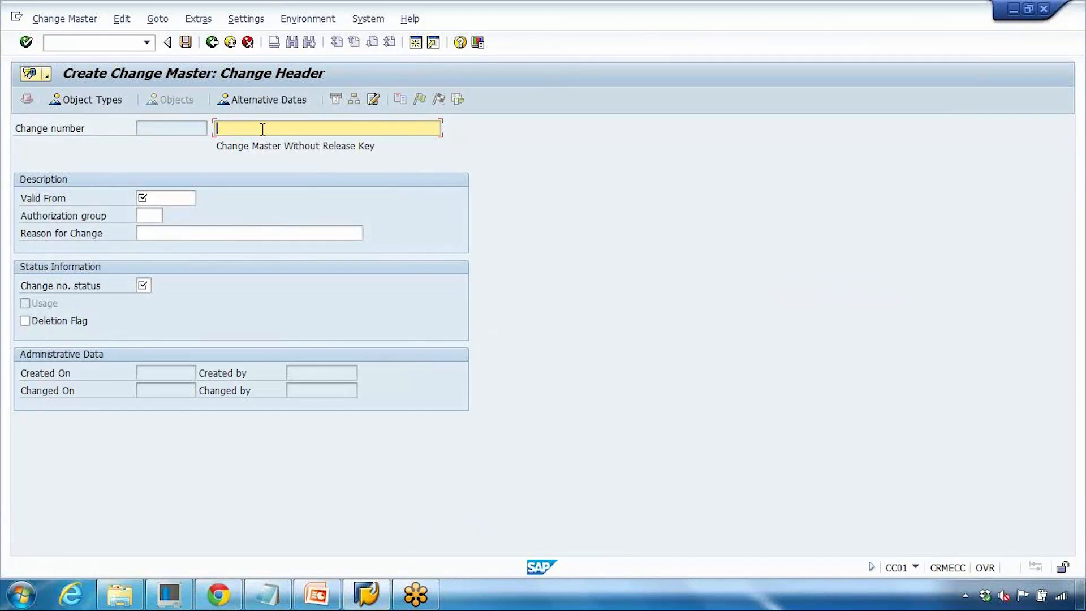
- Enter ECM GS1 as the change master's description
left_click(263, 129)
left_click(263, 129)
type("ECM")
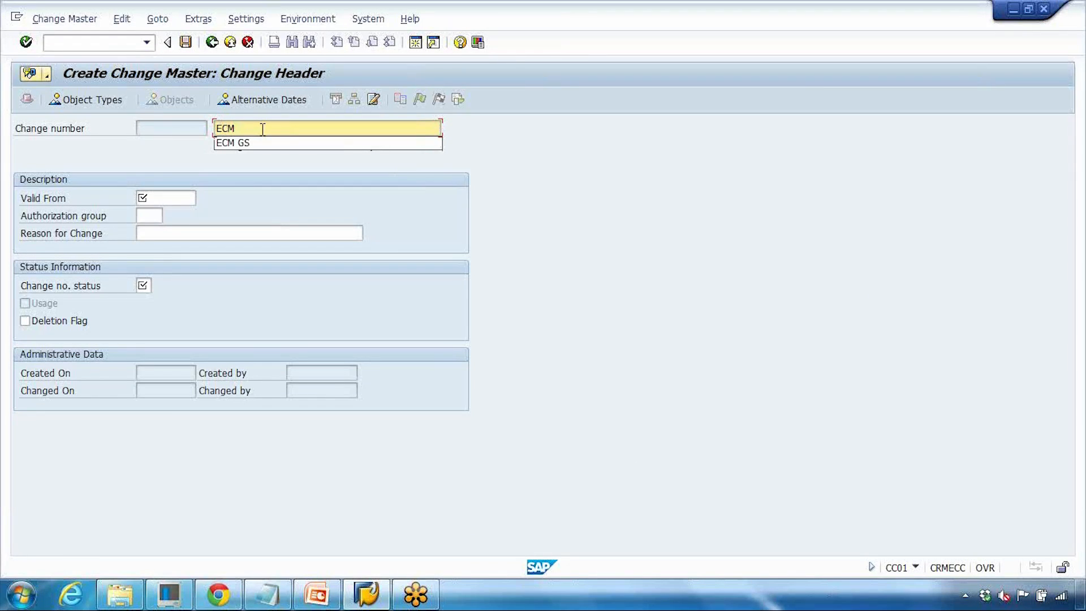
type(" GS")
key("Return")
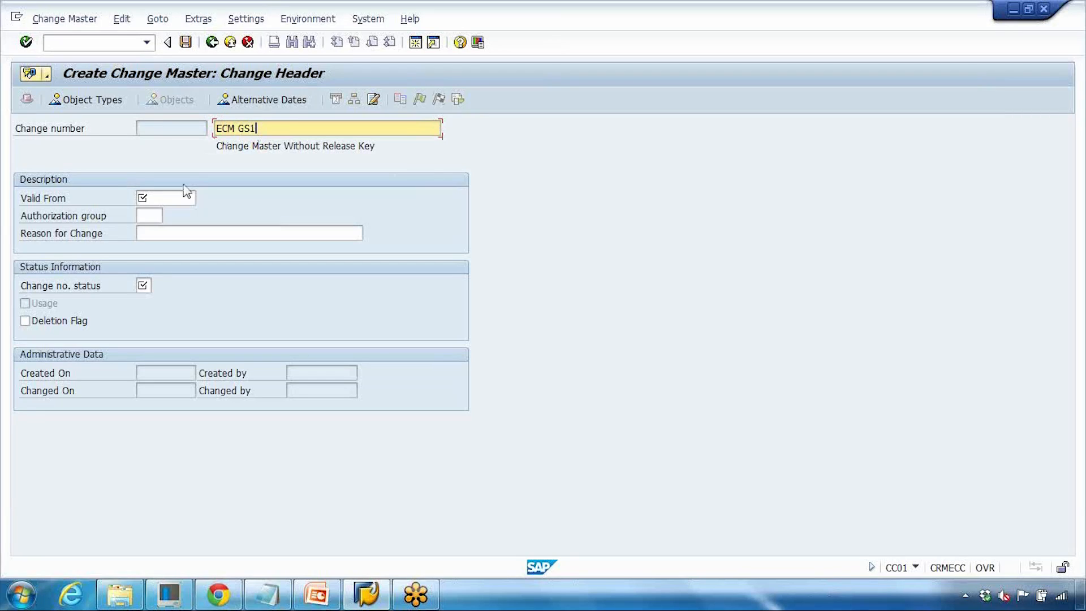
key("Tab")
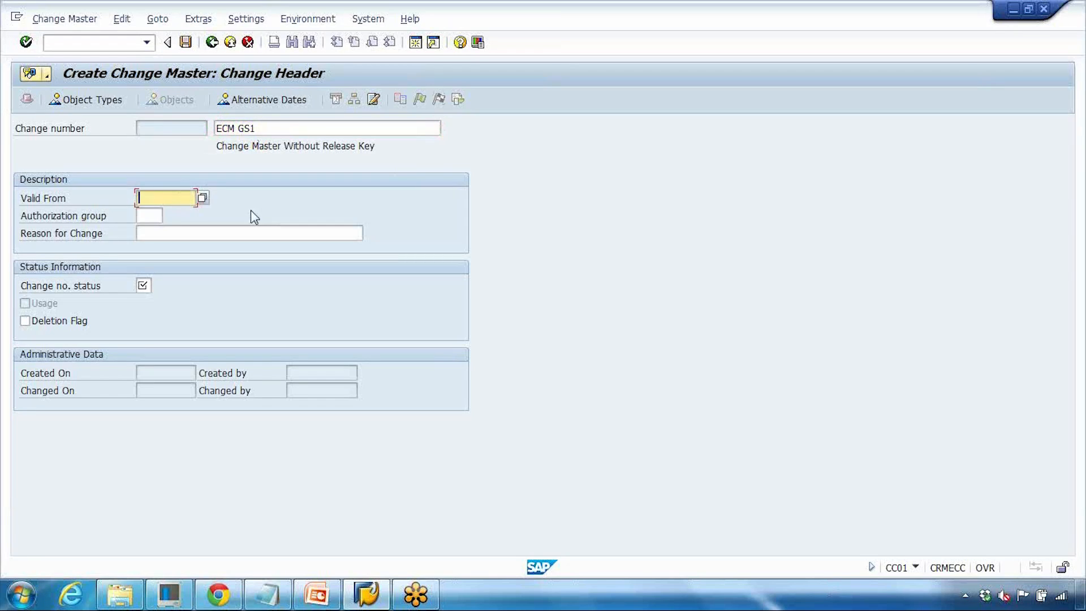
- Set the valid-from date to 01.01.2016 and the change number status to 01 Active, and confirm the header
left_click(198, 198)
left_click(188, 210)
double_click(139, 198)
type("01.01.2016")
left_click(144, 285)
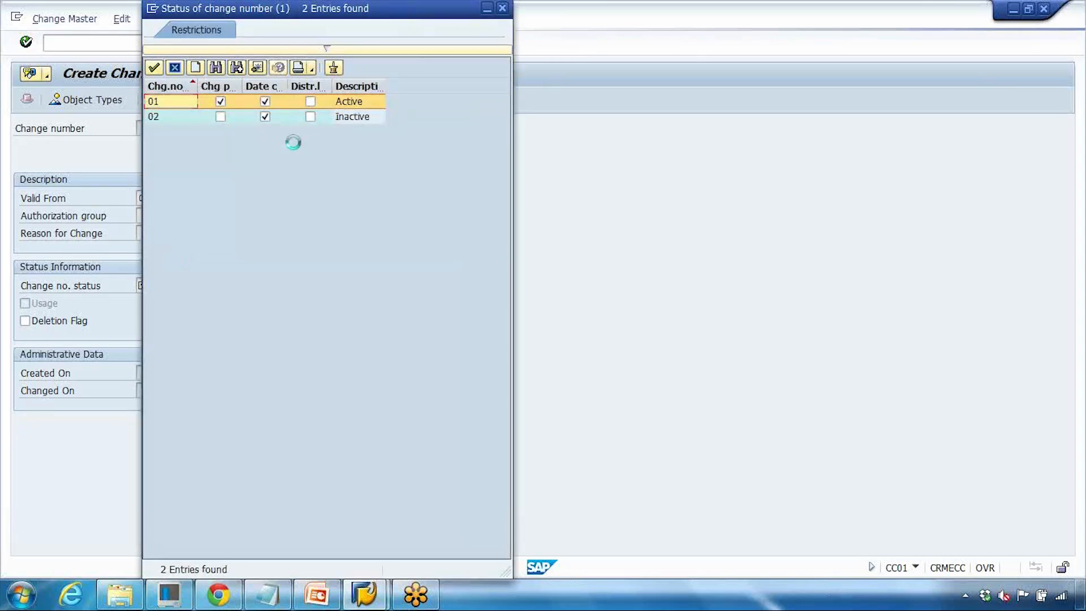
double_click(364, 104)
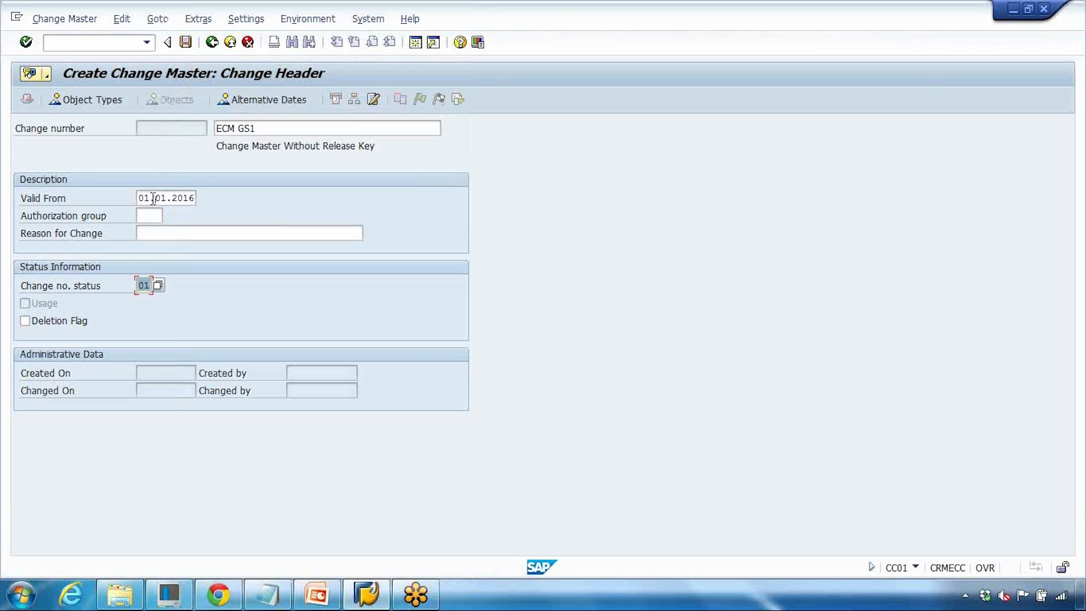
left_click_drag(150, 198, 195, 199)
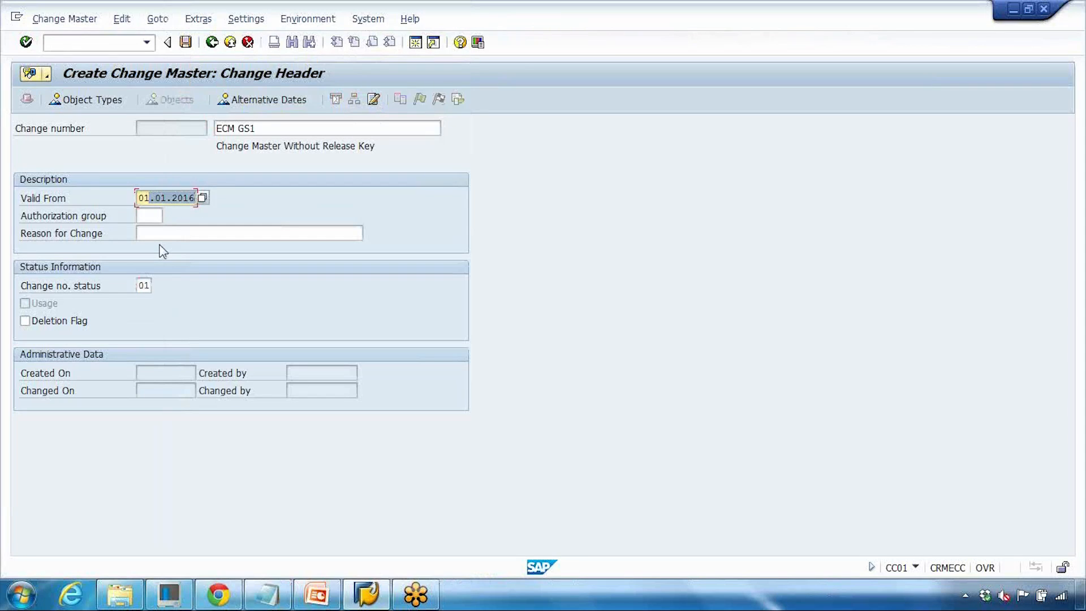
key("Return")
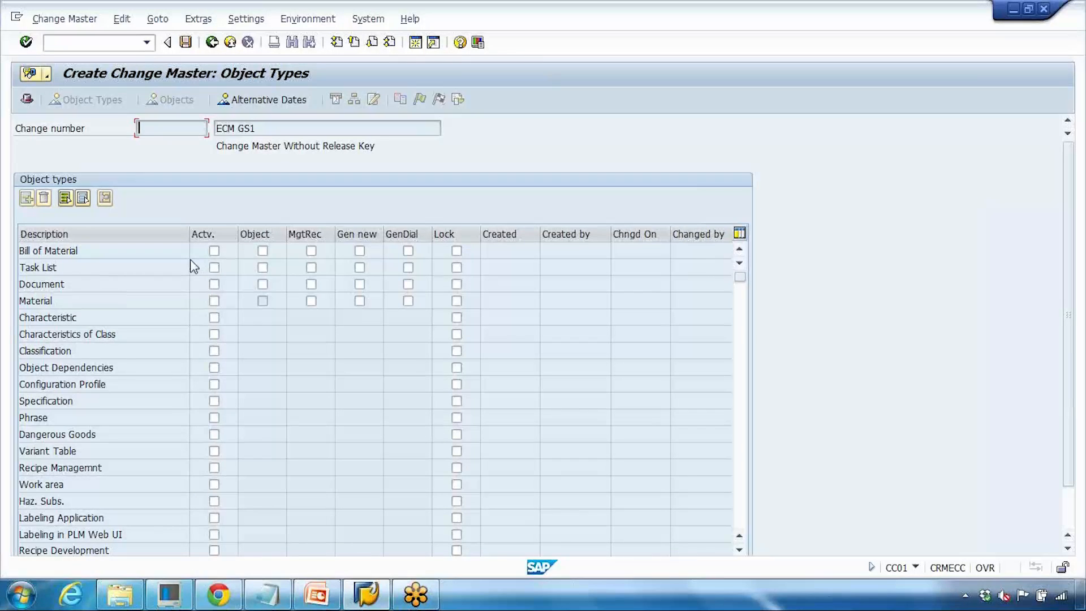
- Activate the Task List, Bill of Material and Material object types and save the change master
left_click(214, 267)
left_click(214, 250)
left_click(214, 300)
left_click(185, 42)
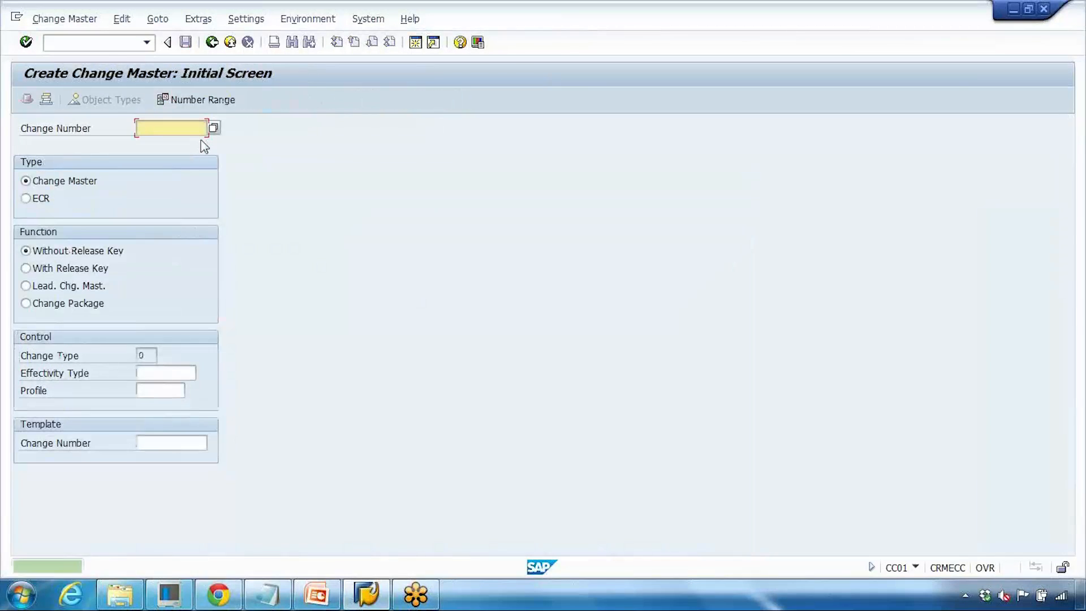
- Copy the new change number from the creation message and start CA02 to change the routing
left_click(166, 567)
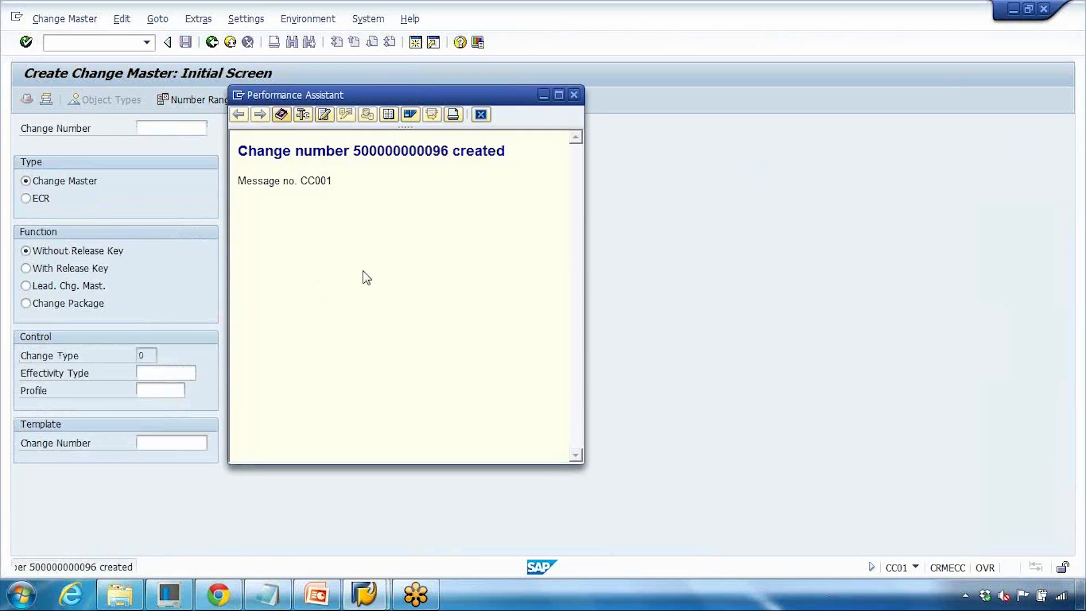
double_click(389, 151)
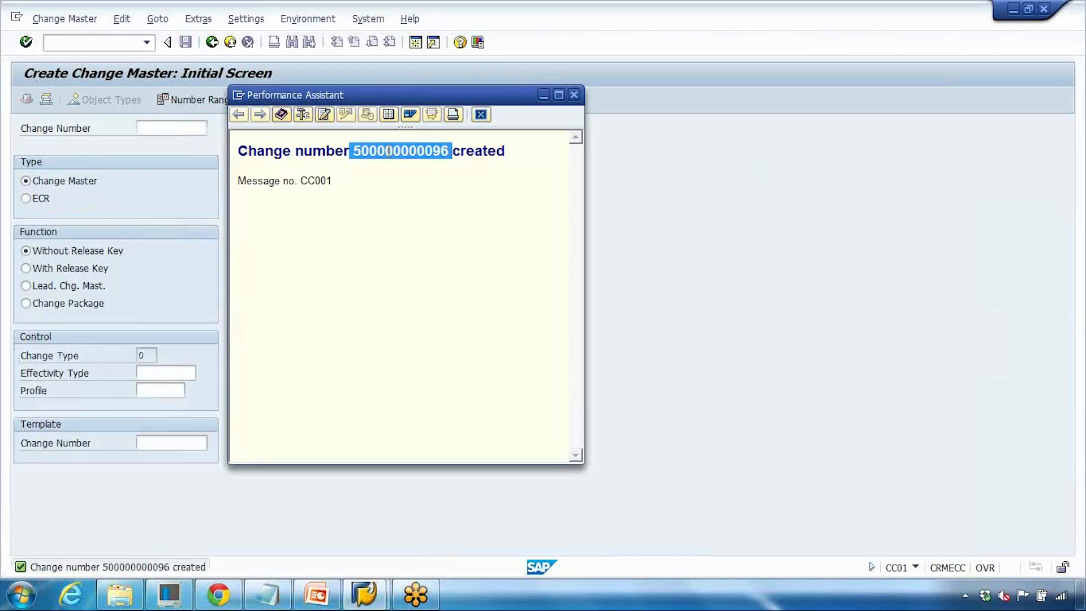
left_click(395, 189)
left_click_drag(365, 153, 449, 151)
key("ctrl+c")
left_click(572, 95)
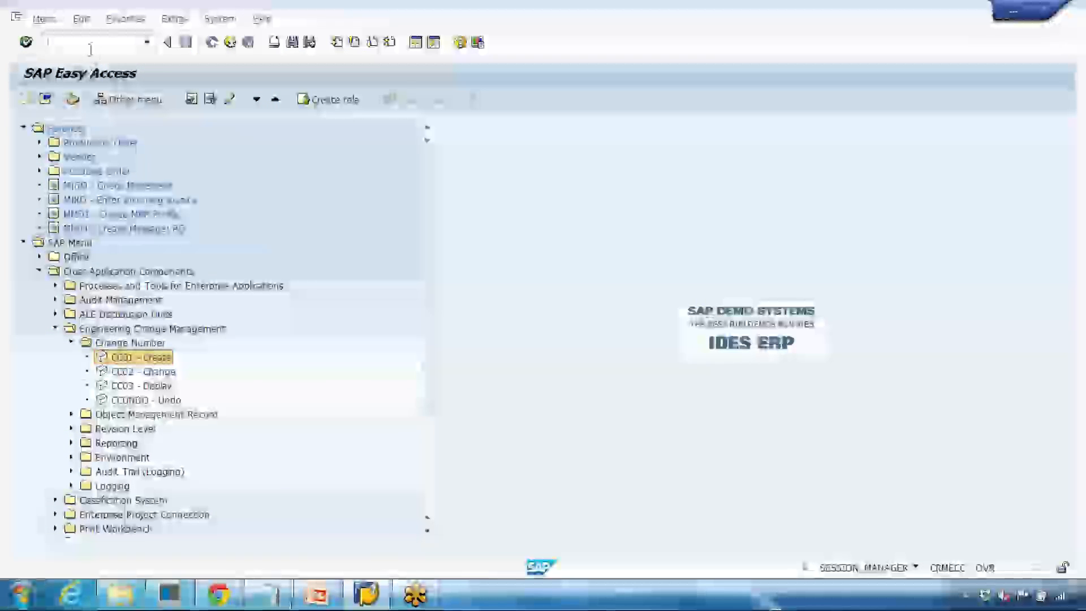
type("ca02")
key("Return")
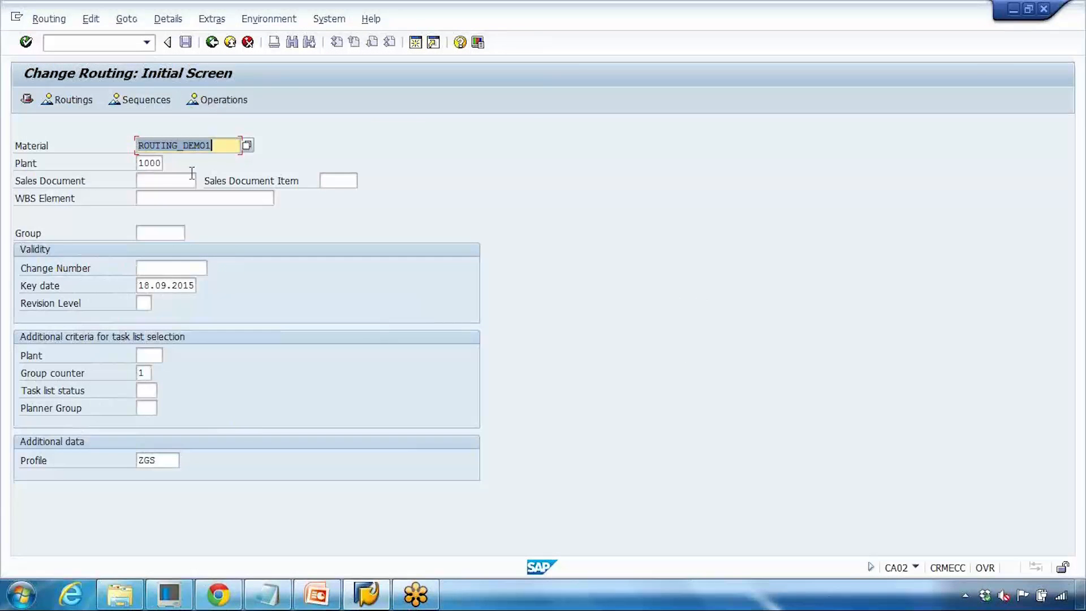
- Fill in the routing's change number, selecting the change master described as ECM GS1 from the search help
left_click(169, 268)
key("ctrl+v")
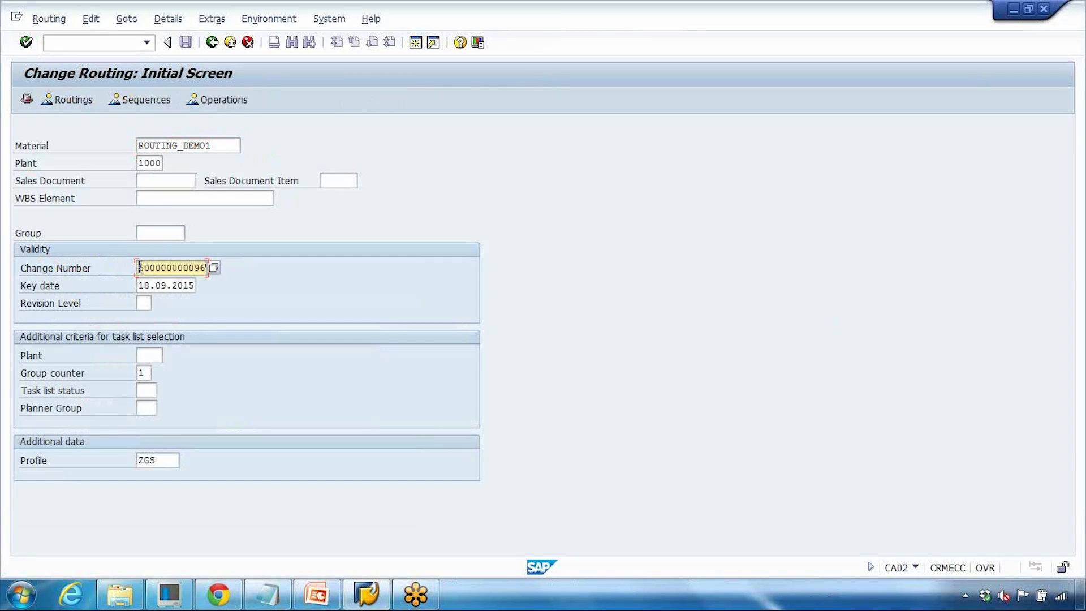
left_click_drag(140, 266, 235, 264)
key("ctrl+c")
left_click(214, 269)
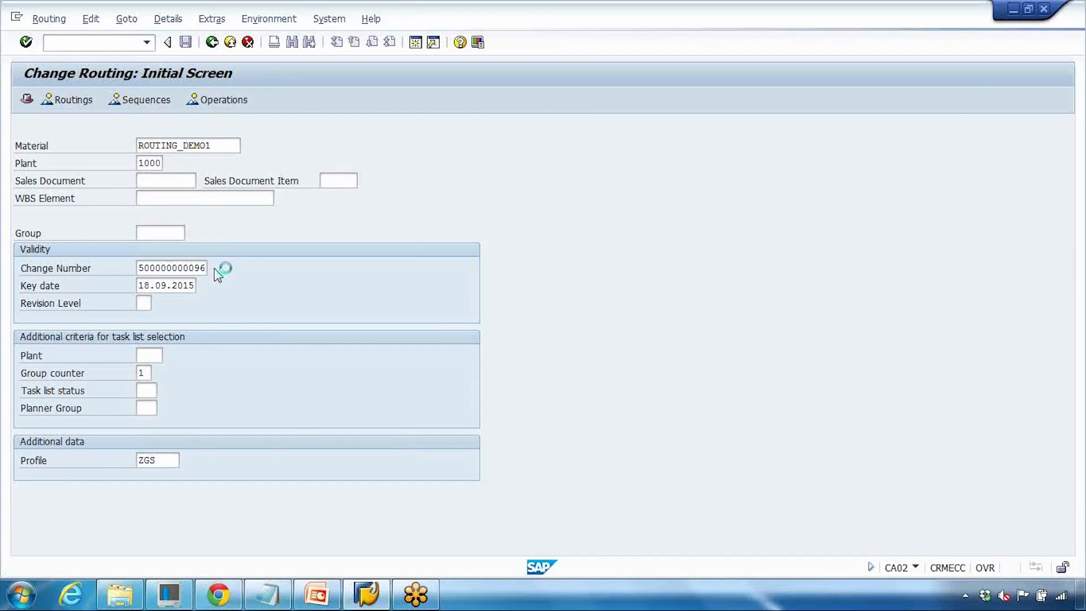
type("ECM GS1")
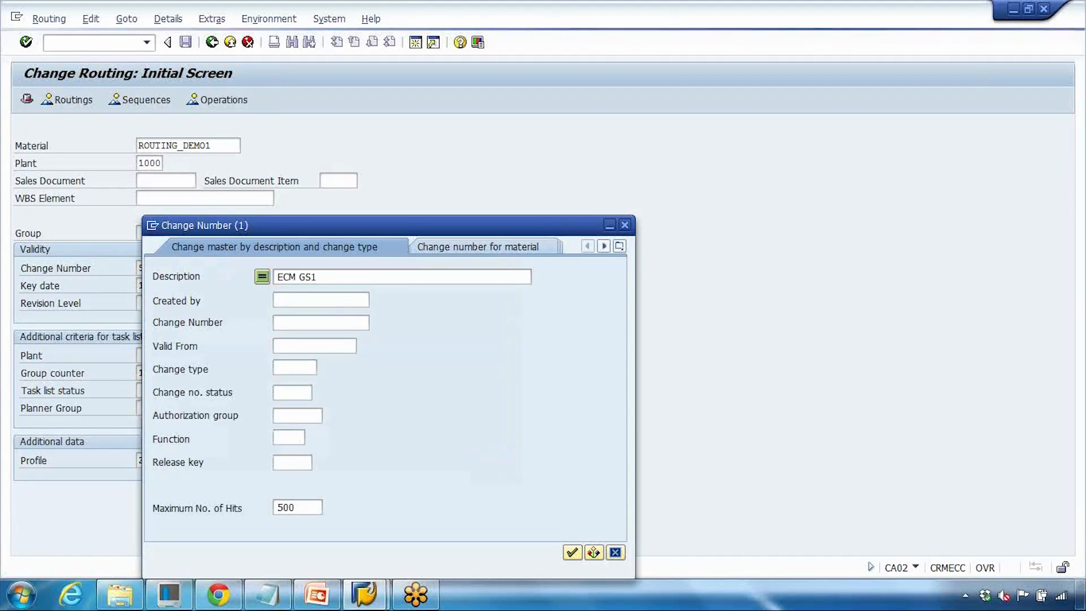
key("Return")
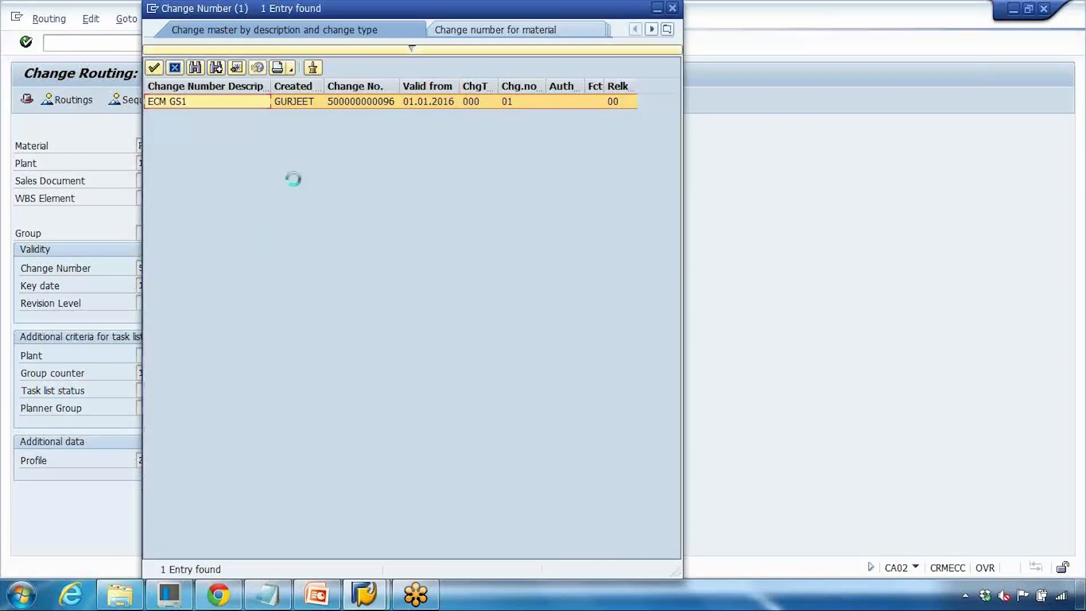
double_click(358, 102)
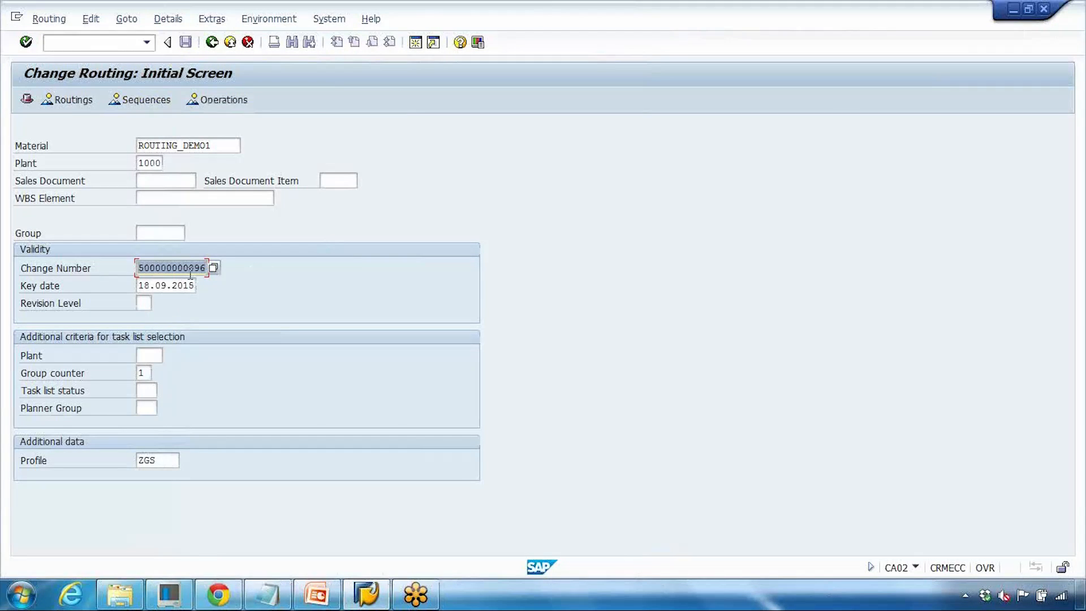
- Confirm the initial screen with the change number to open the routing's operation overview
key("Return")
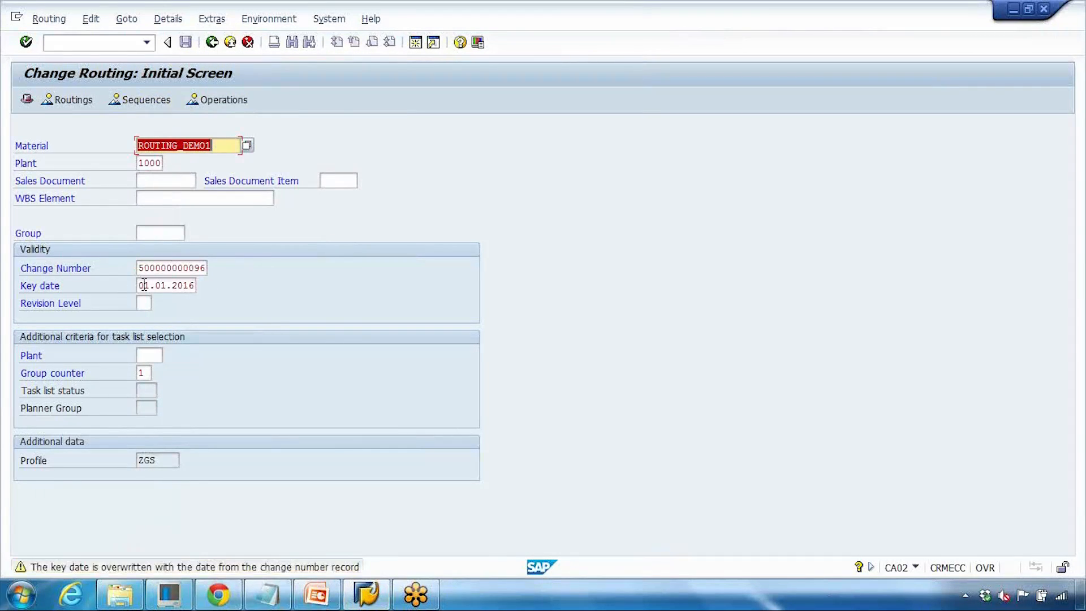
left_click_drag(139, 285, 201, 286)
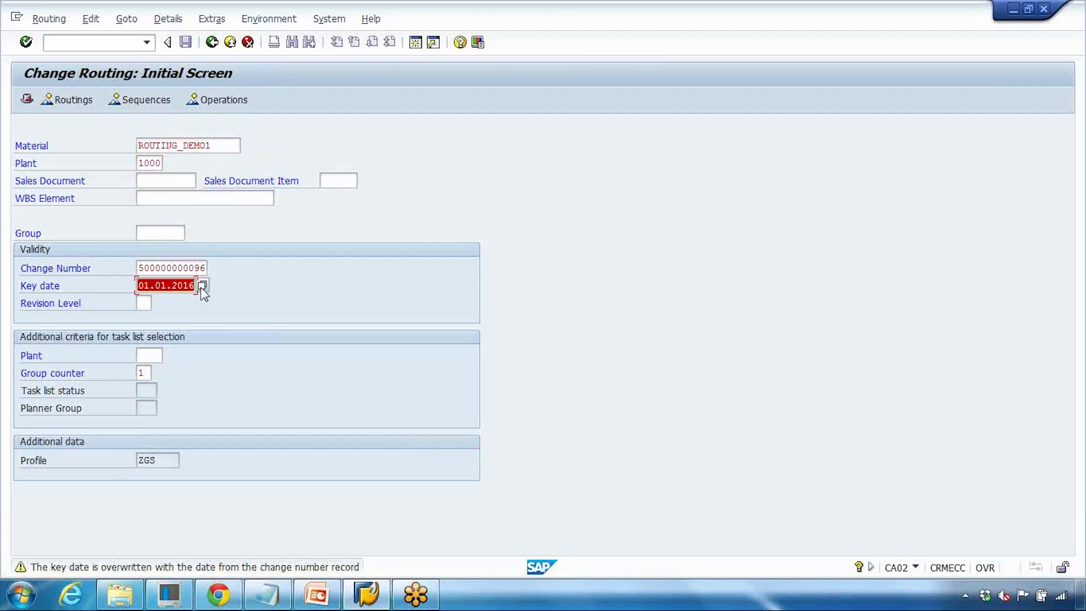
left_click(190, 269)
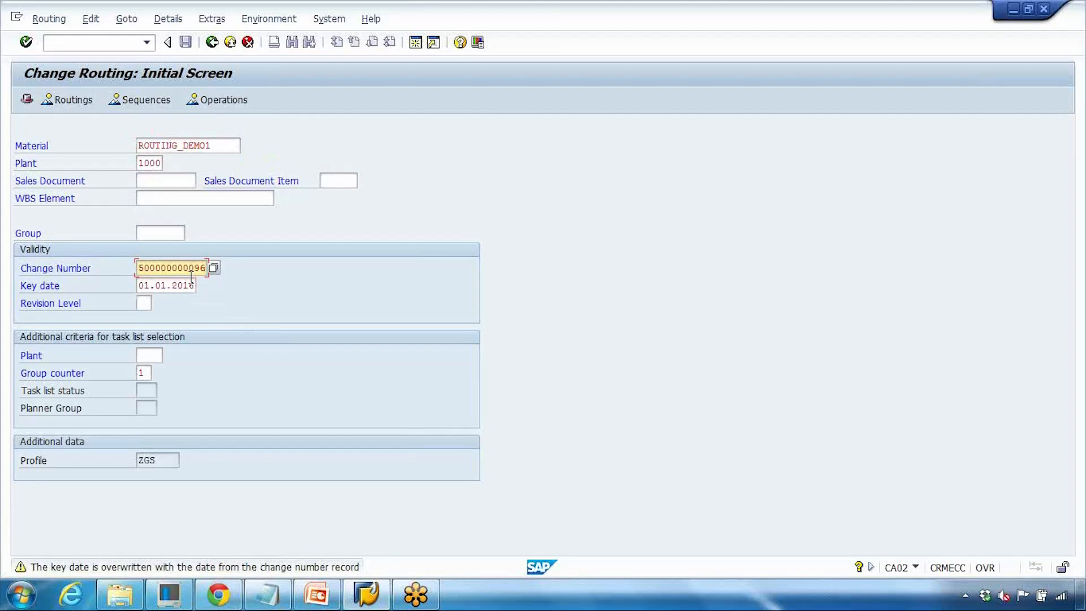
key("Return")
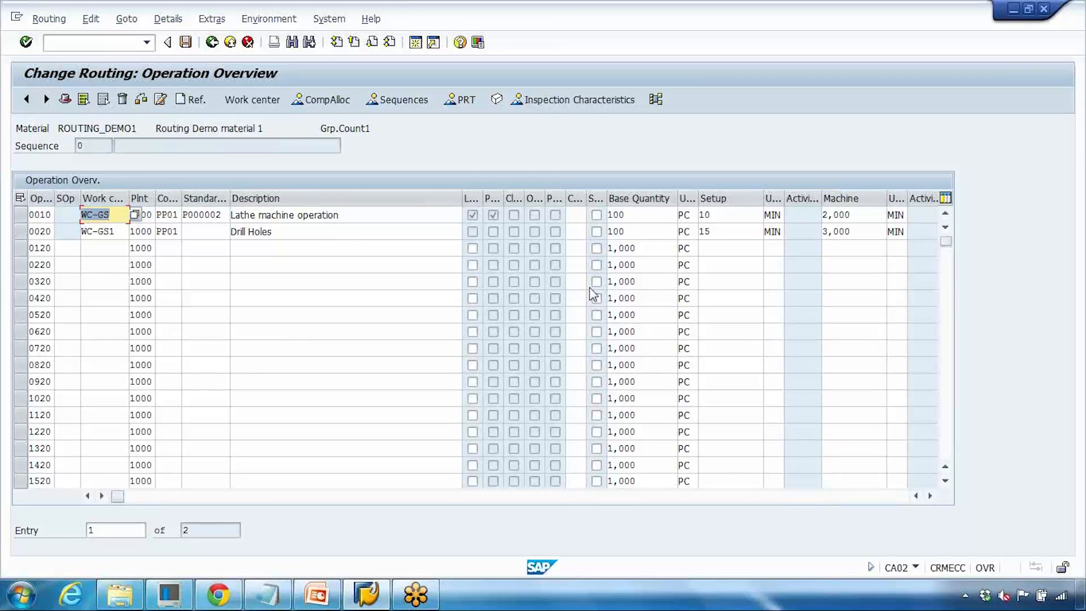
- Set the setup time to 20 for operation 0010 and 30 for operation 0020, then save the routing
left_click(719, 216)
left_click_drag(719, 216, 679, 218)
type("20")
left_click_drag(732, 234, 669, 231)
type("30")
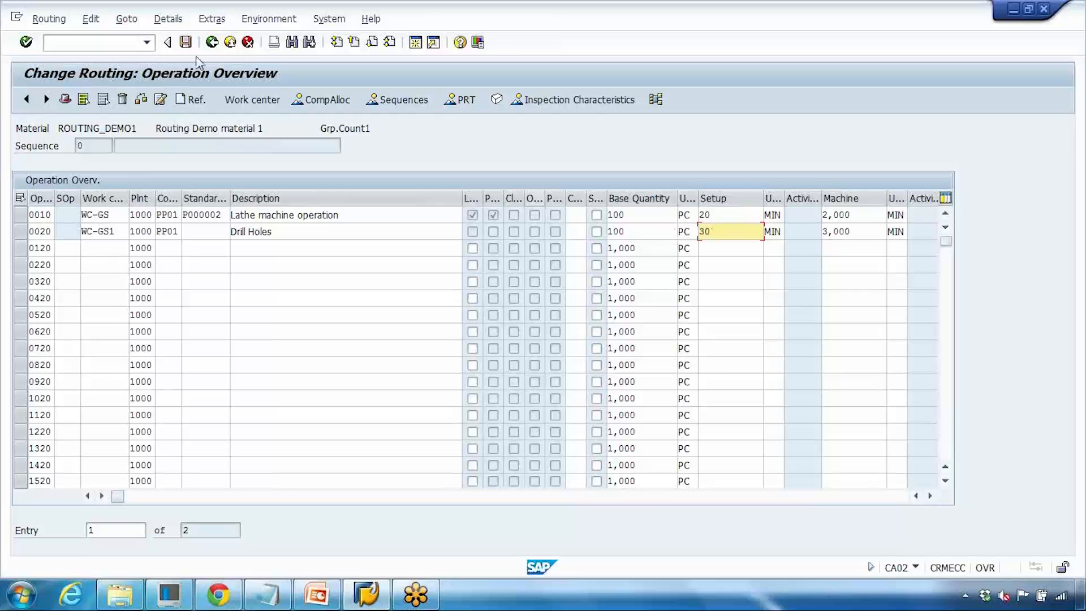
left_click(186, 41)
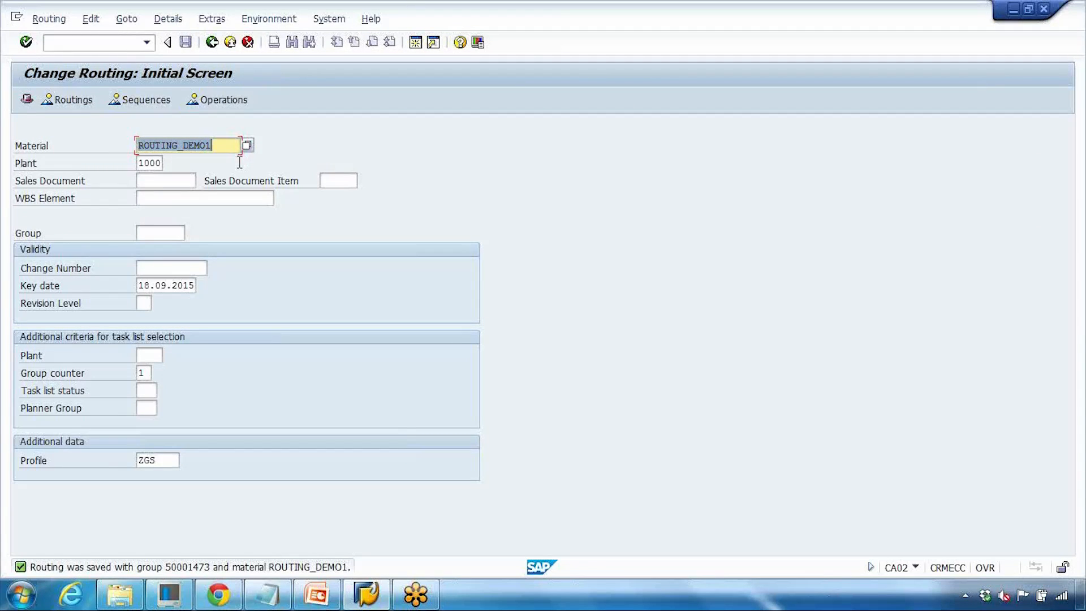
- Reopen the routing without a change number and examine the operations' setup times
key("Return")
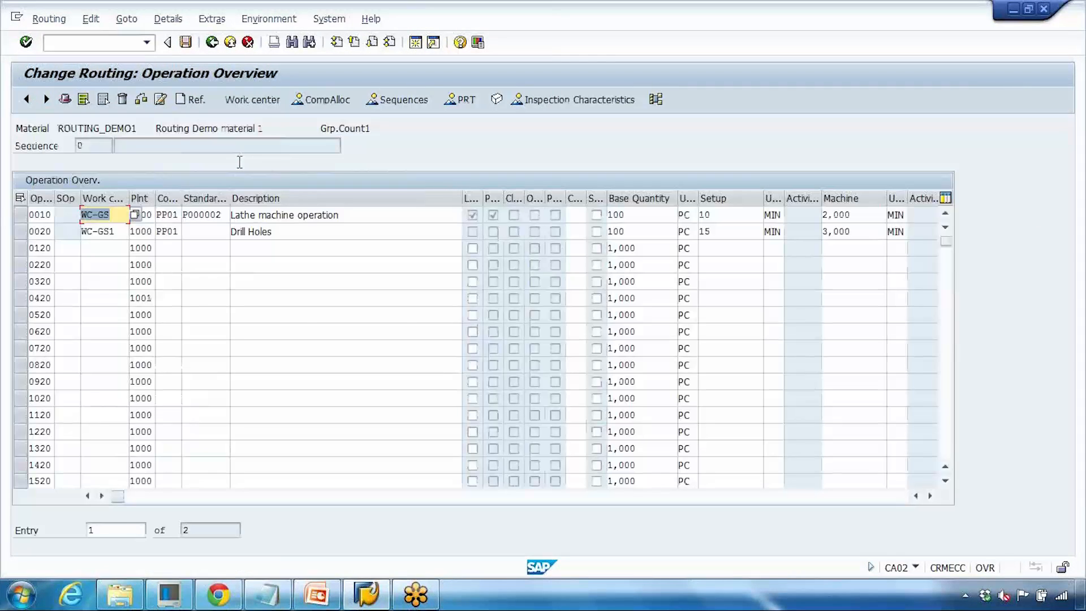
left_click(705, 215)
left_click_drag(716, 230, 619, 231)
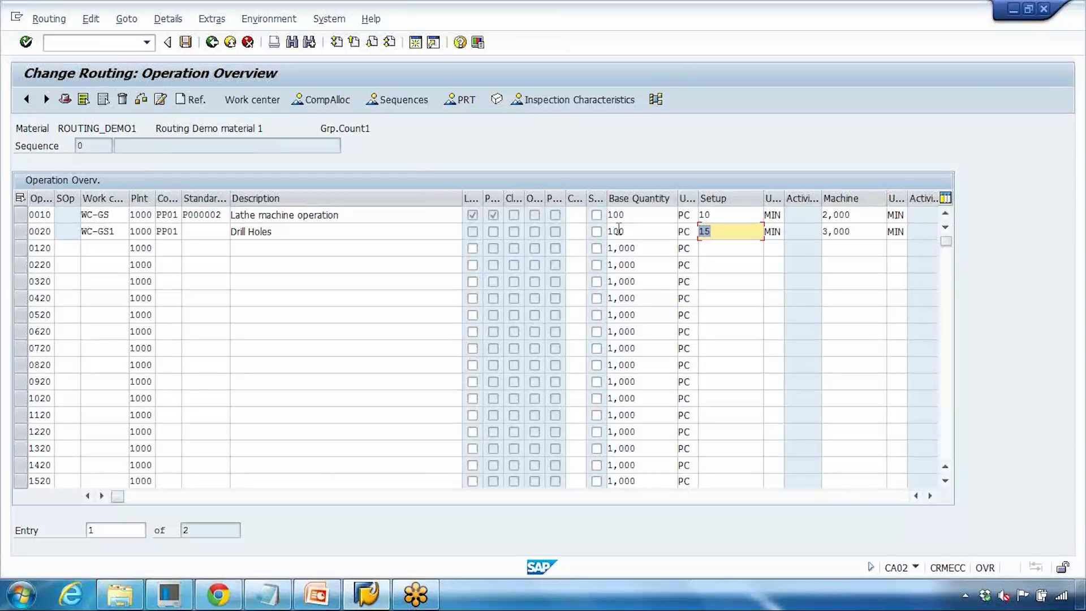
- Start transaction CS02 and enter the change number for the production BOM of ROUTING_DEMO1
left_click(109, 47)
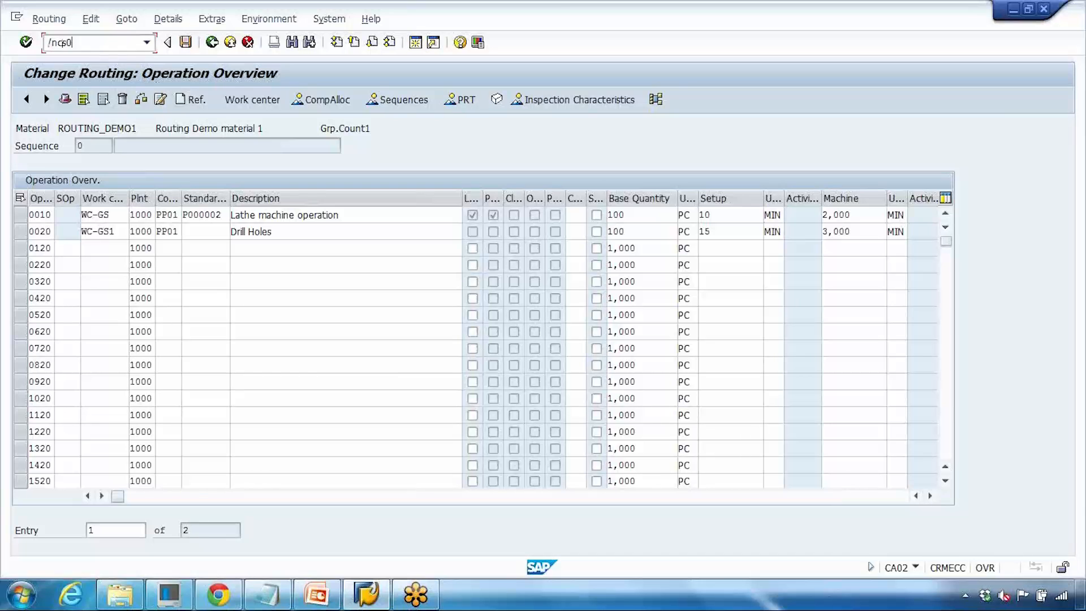
key("Return")
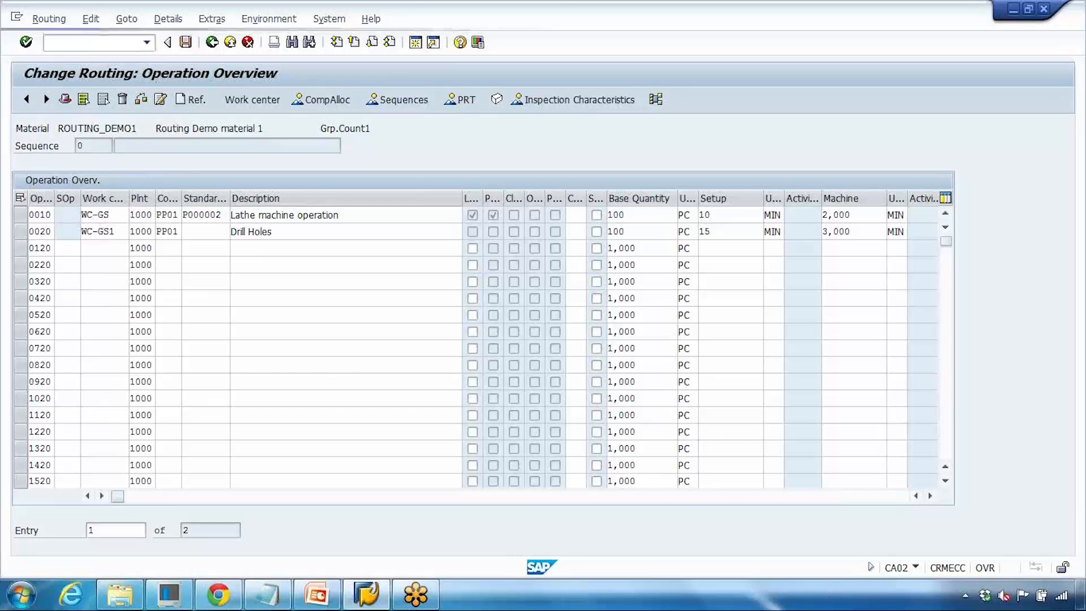
key("ctrl+v")
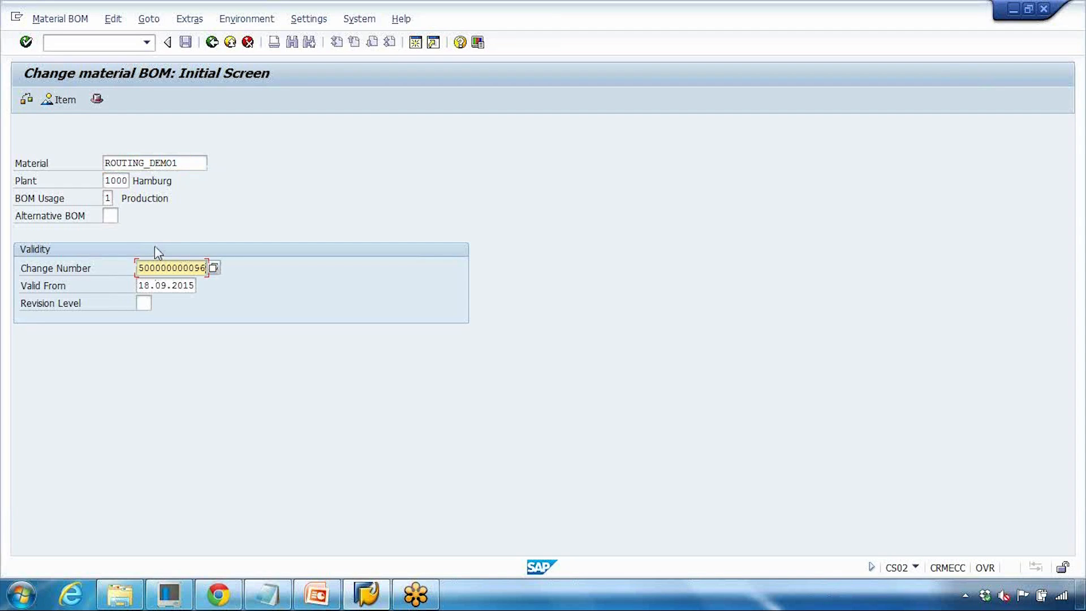
left_click(127, 46)
type("/ncs02")
key("Return")
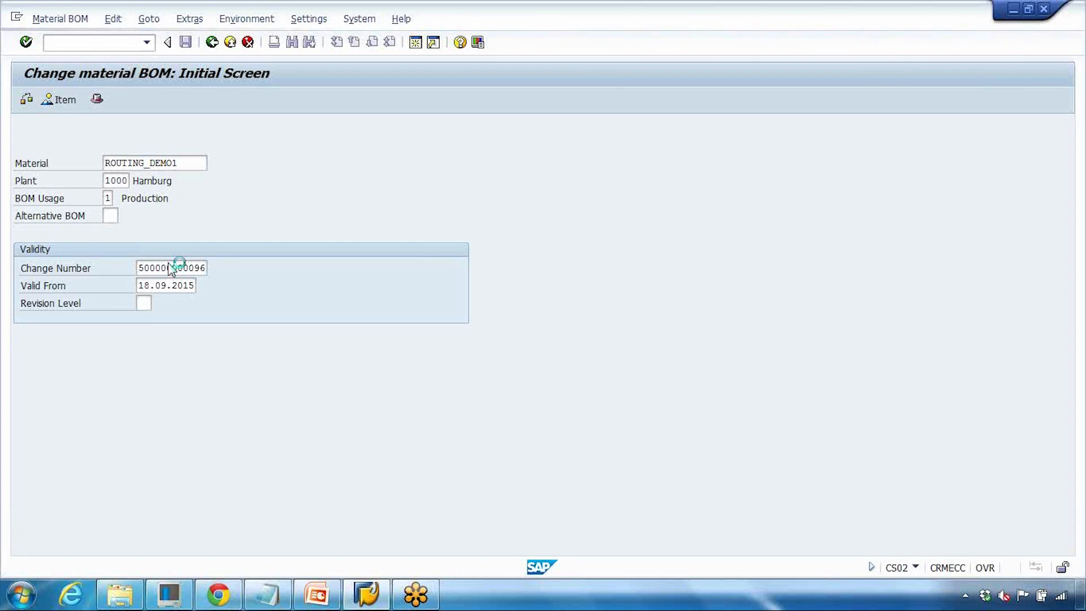
- Enter the change number on the Change Material initial screen for ROUTING_DEMO1
left_click(327, 598)
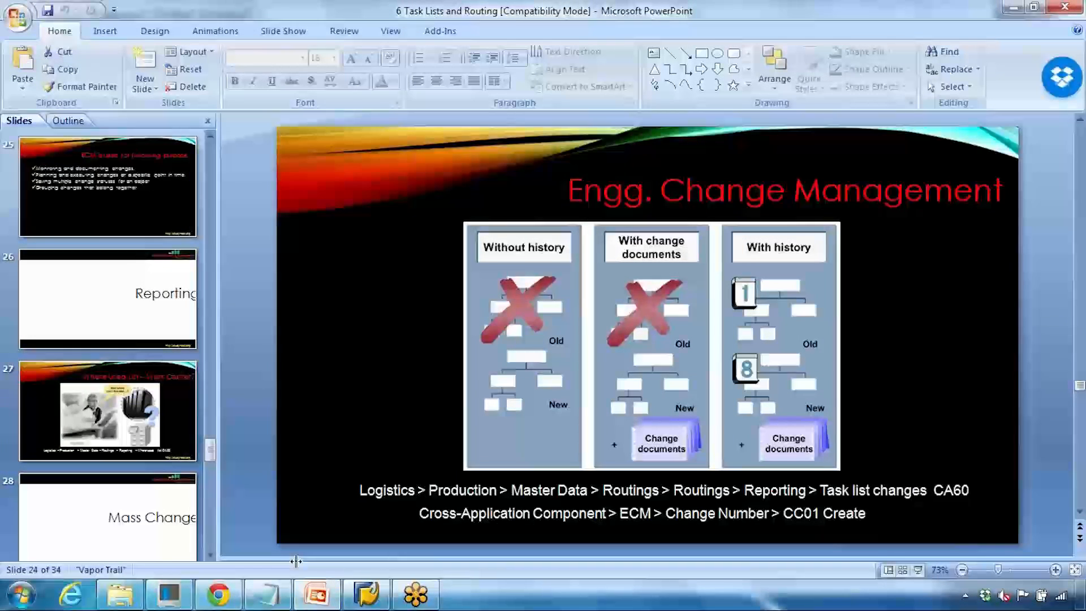
left_click(328, 603)
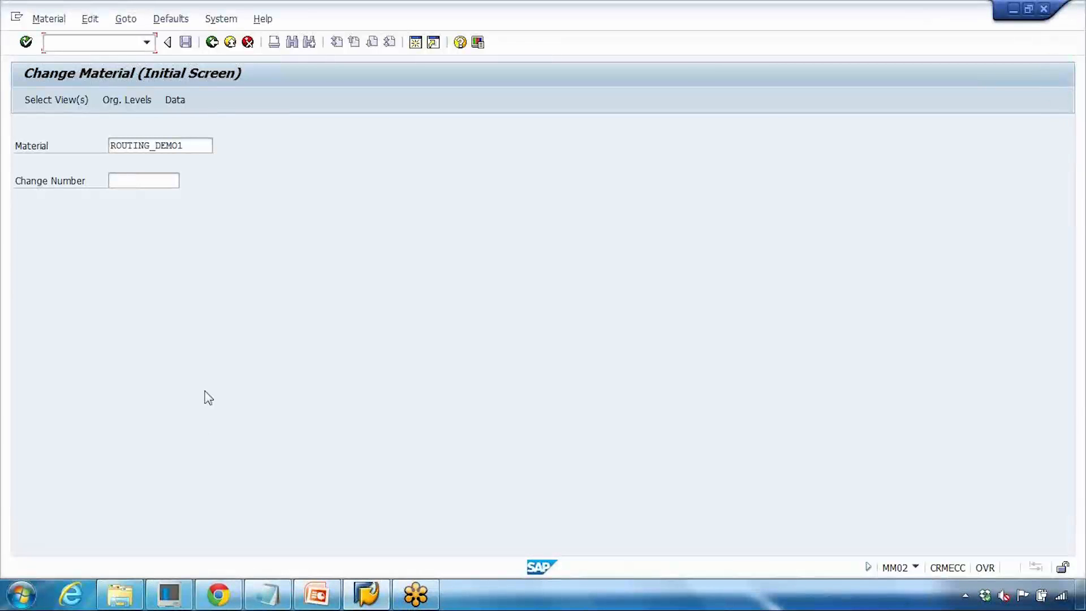
left_click(108, 180)
key("ctrl+v")
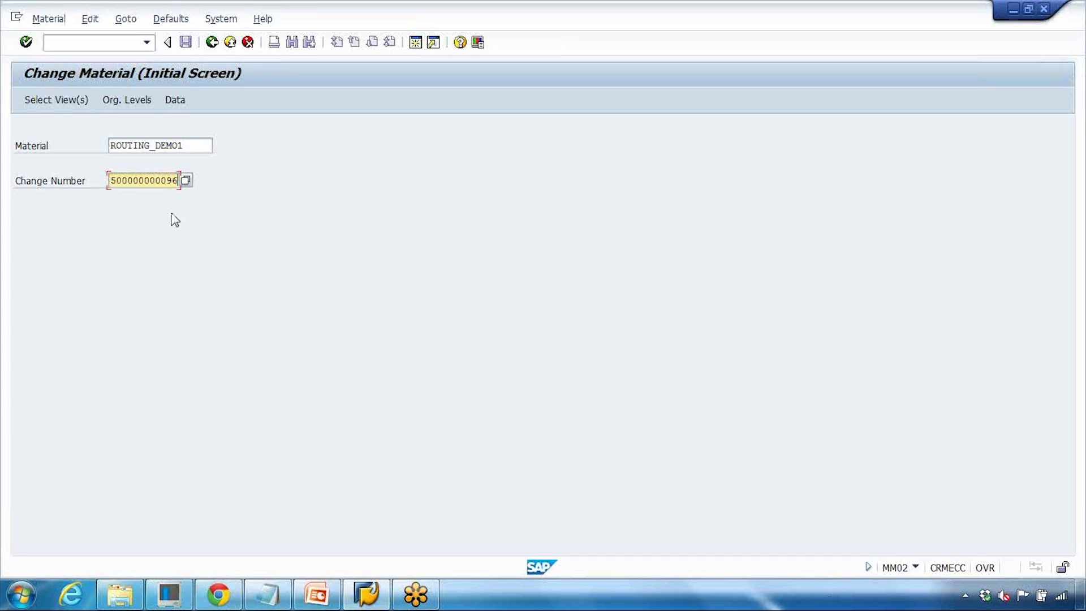
left_click_drag(113, 180, 192, 181)
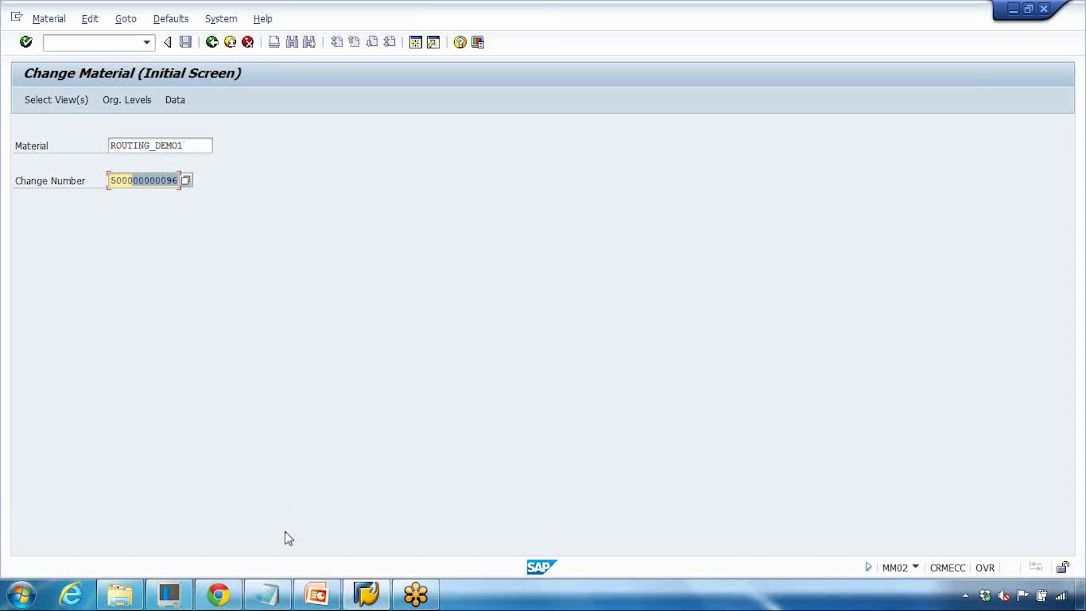
- Switch to PowerPoint, start the slide show and advance through the ECM purpose bullet points
left_click(316, 594)
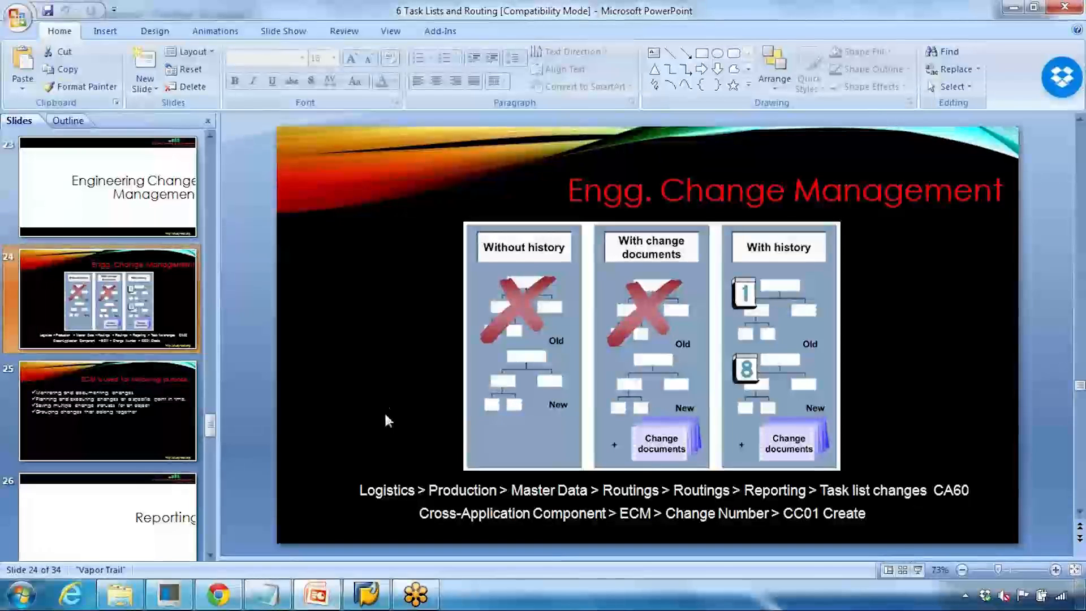
left_click(917, 569)
left_click(917, 570)
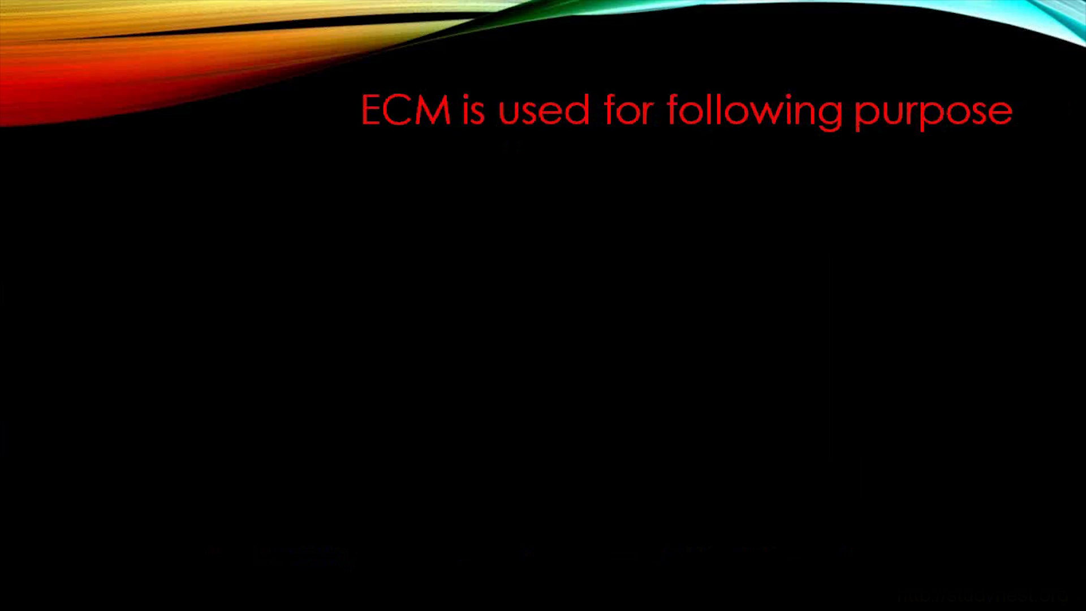
key("Right")
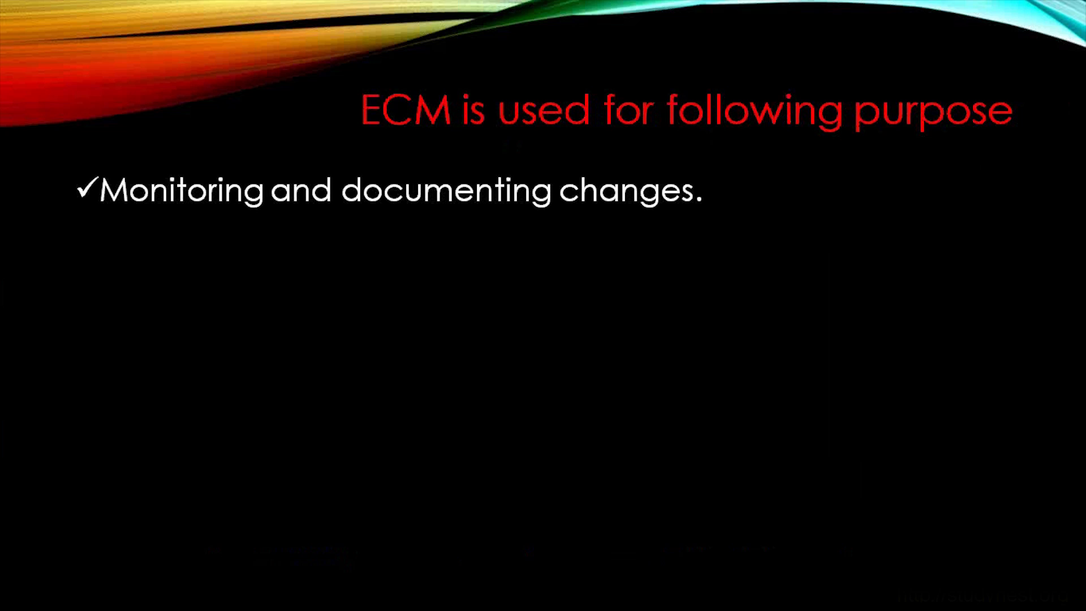
key("Right")
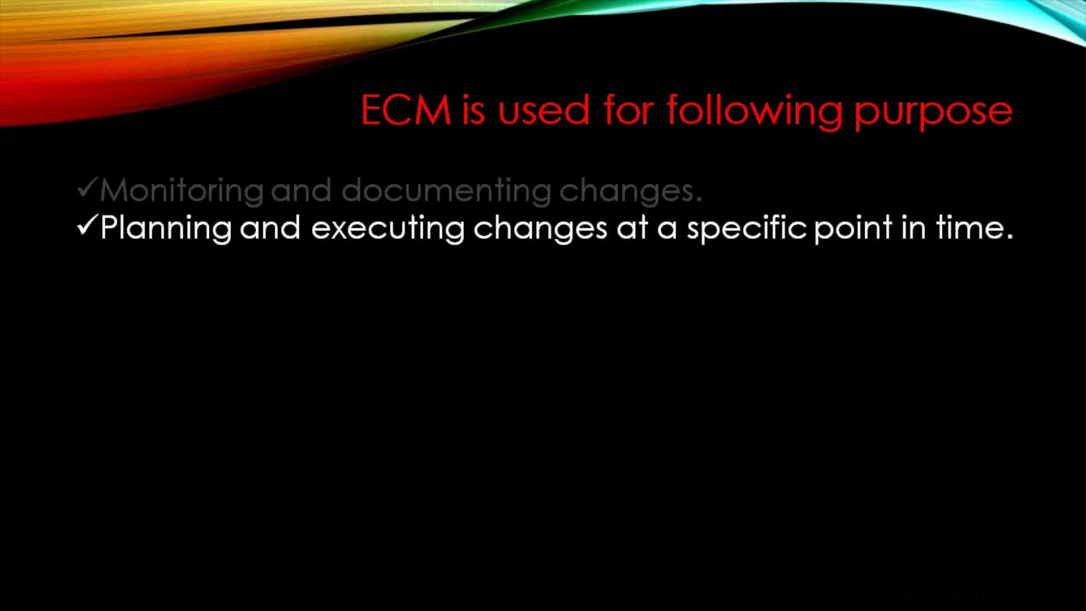
key("Right")
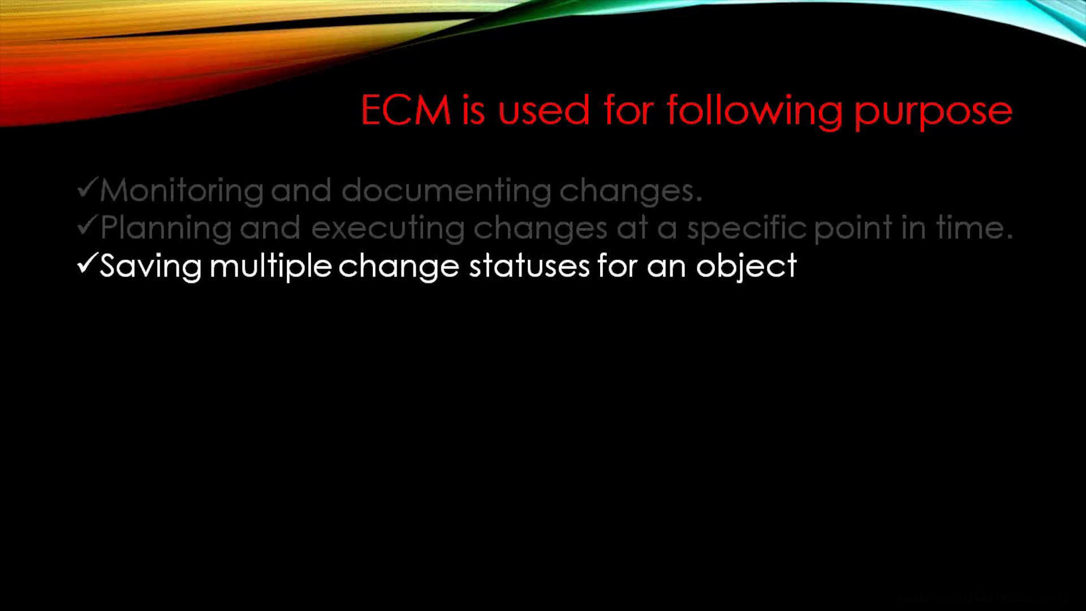
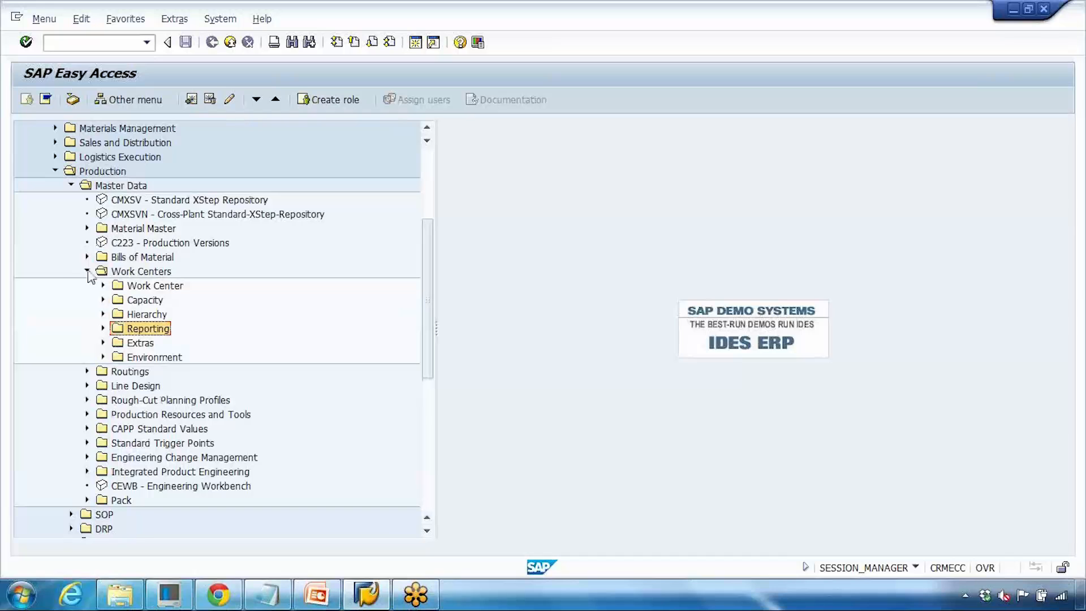
- Open transaction CA85N Replace Routing (New) from the routing mass-changes menu under Production master data
left_click(87, 270)
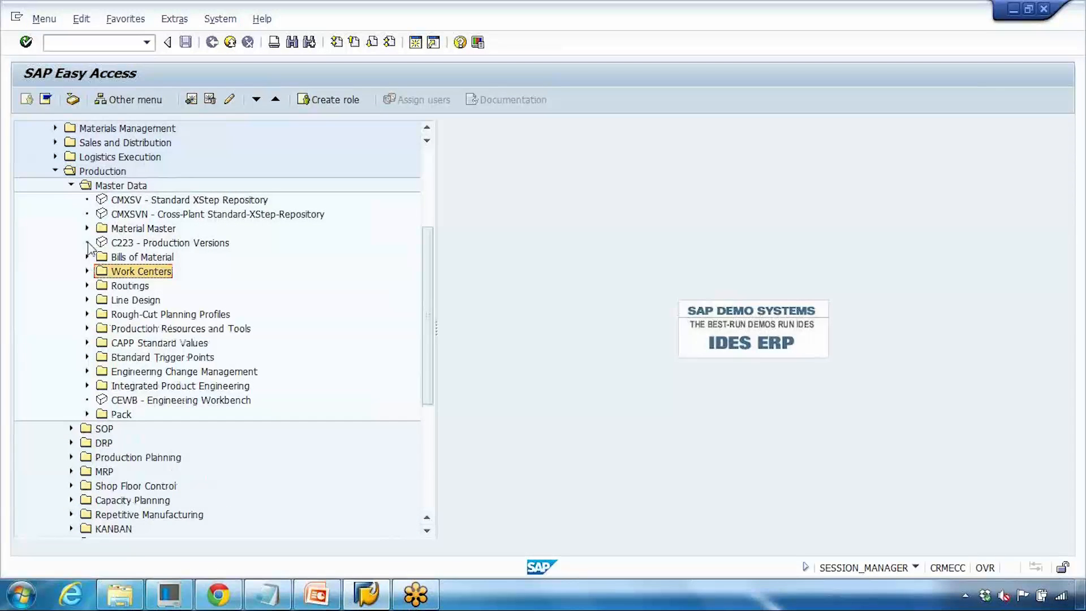
left_click(88, 285)
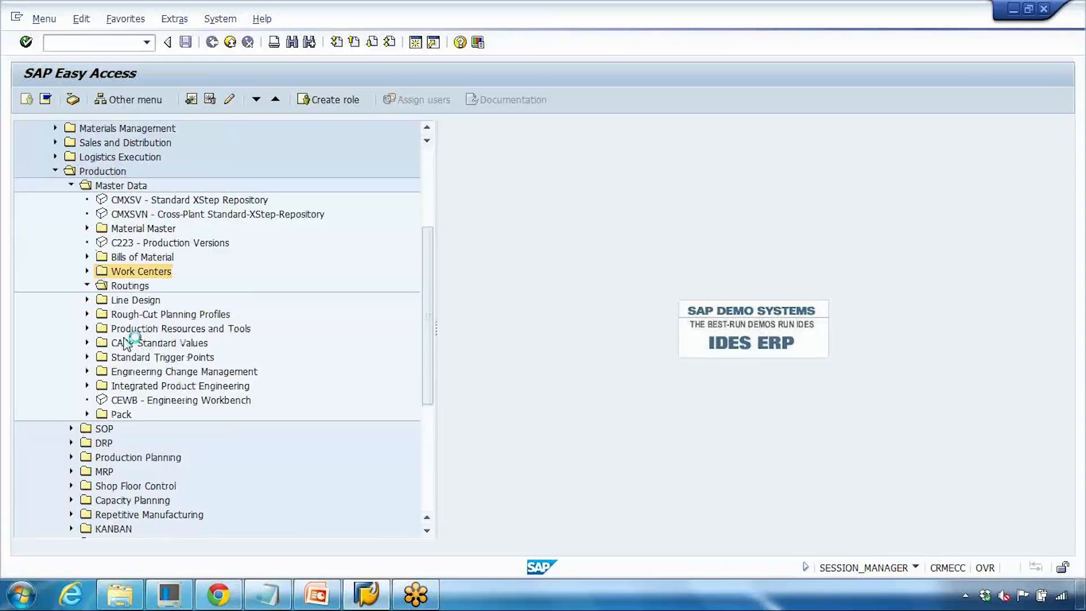
left_click(103, 300)
left_click(103, 301)
left_click(103, 314)
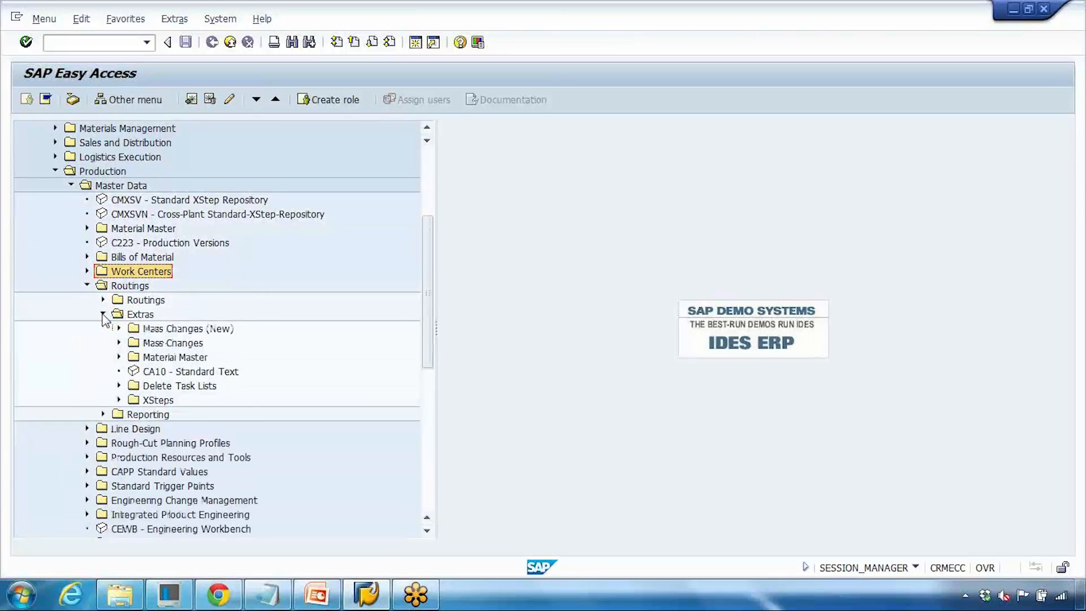
left_click(119, 328)
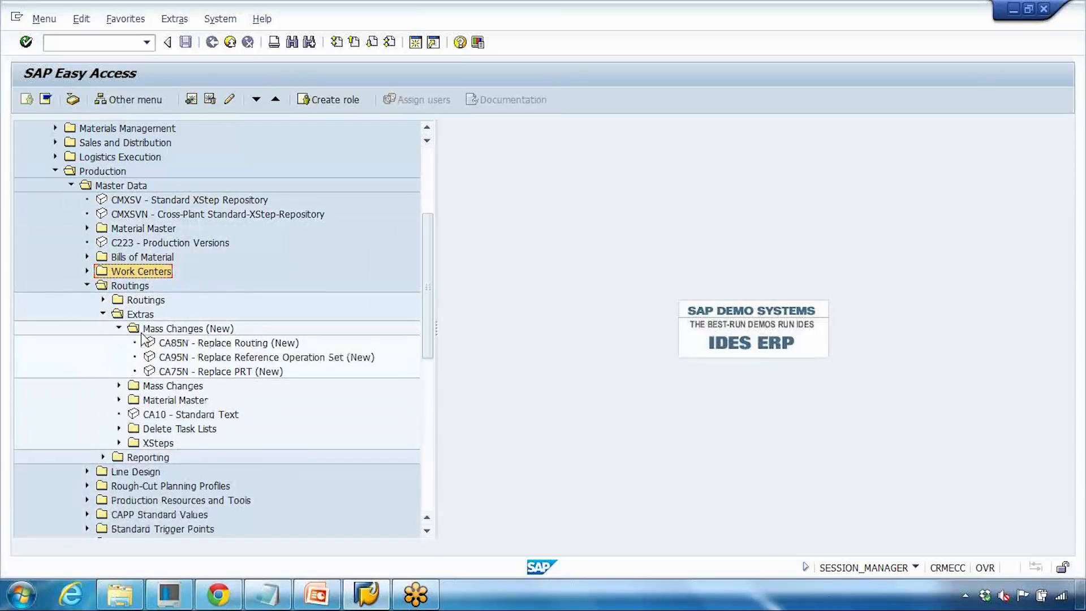
left_click(195, 346)
double_click(196, 346)
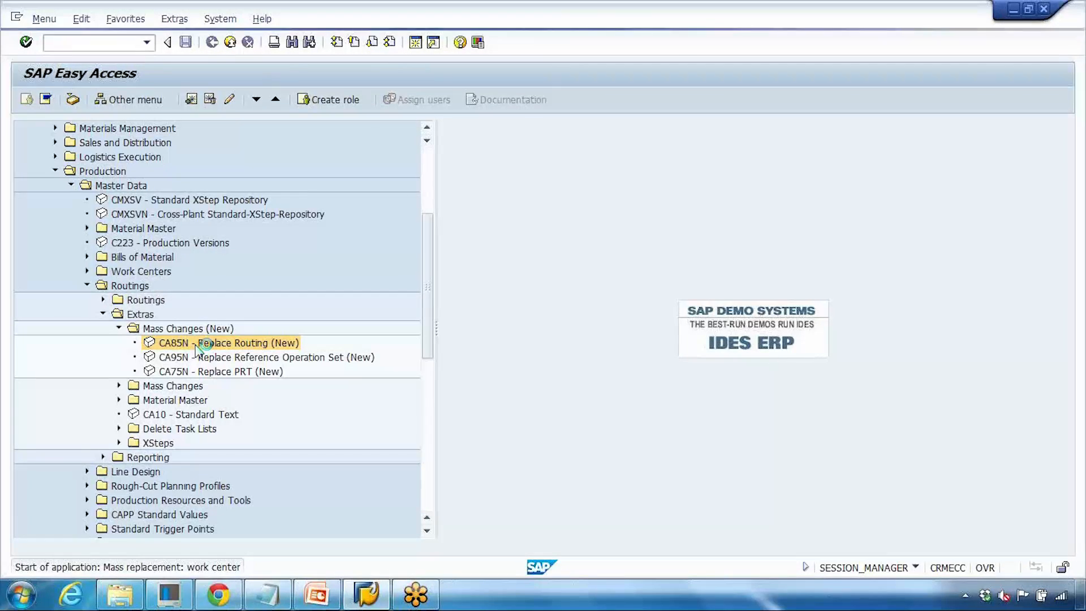
- Open Microsoft Office Excel 2007 and arrange its window beside the SAP screen
left_click(21, 596)
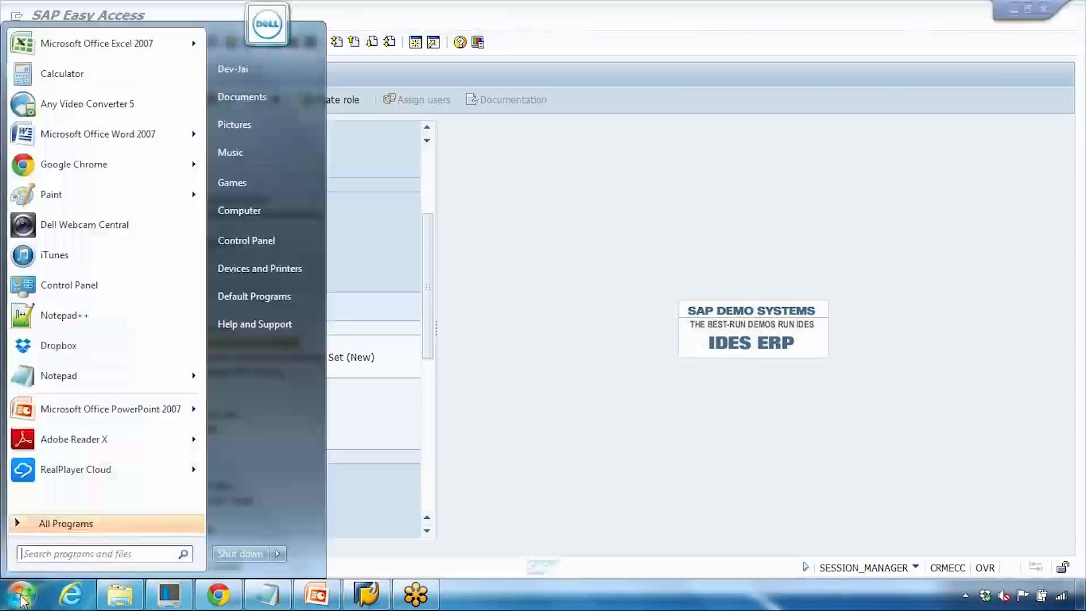
left_click(97, 48)
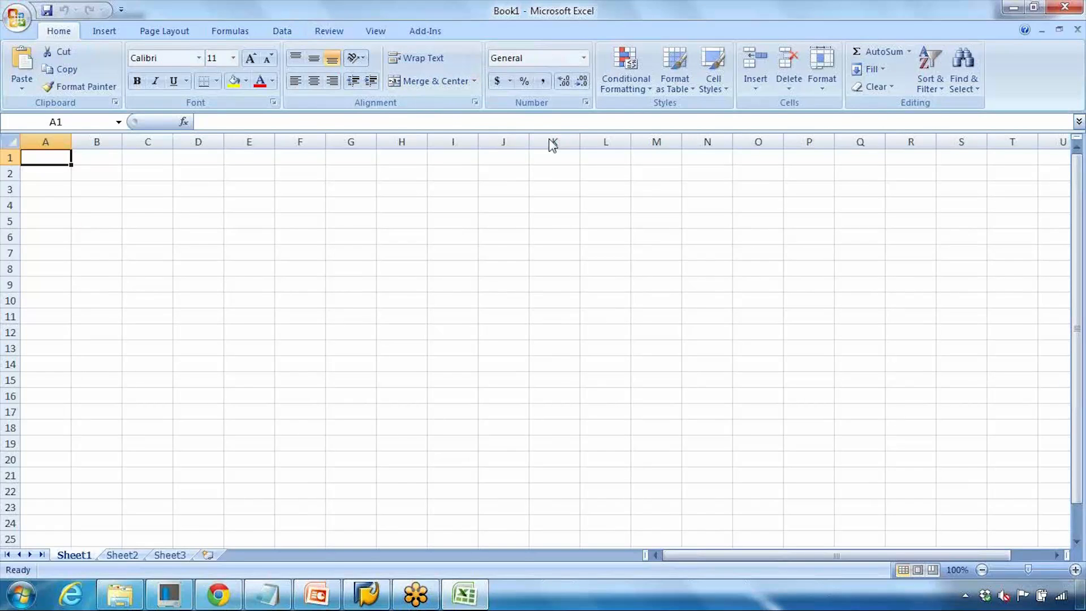
left_click(1033, 11)
left_click_drag(345, 18, 634, 94)
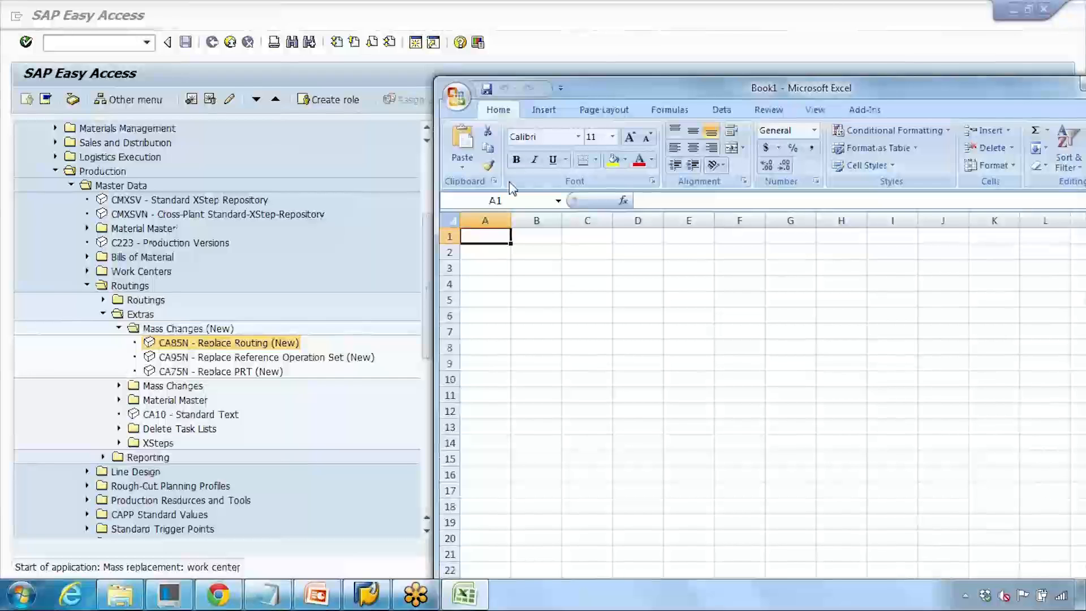
- Widen column A and enter abc and abc123 in the first two cells
left_click_drag(511, 222, 575, 224)
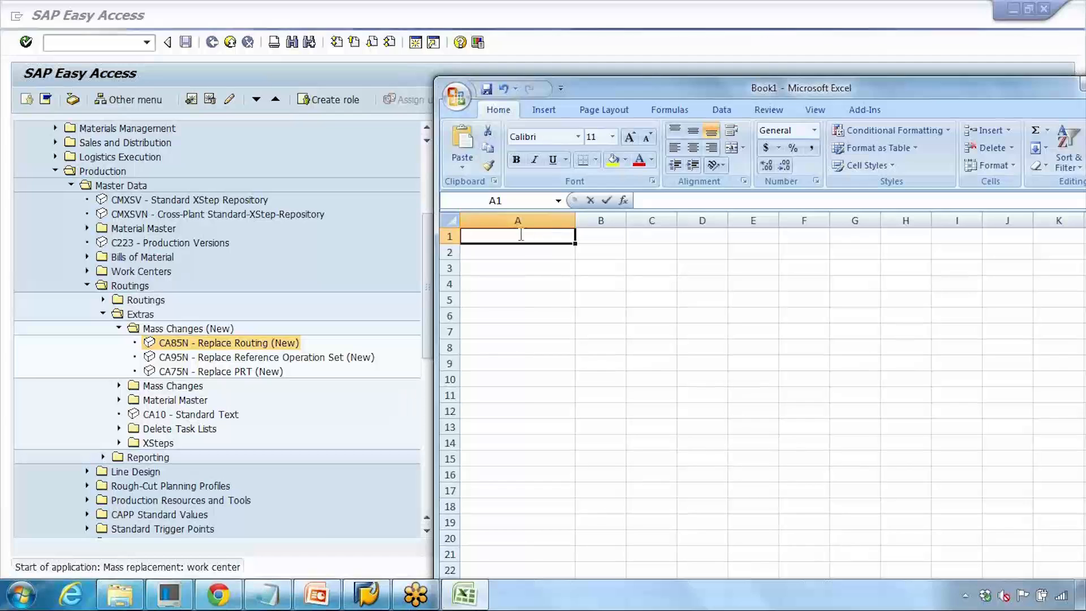
type("abc")
key("Return")
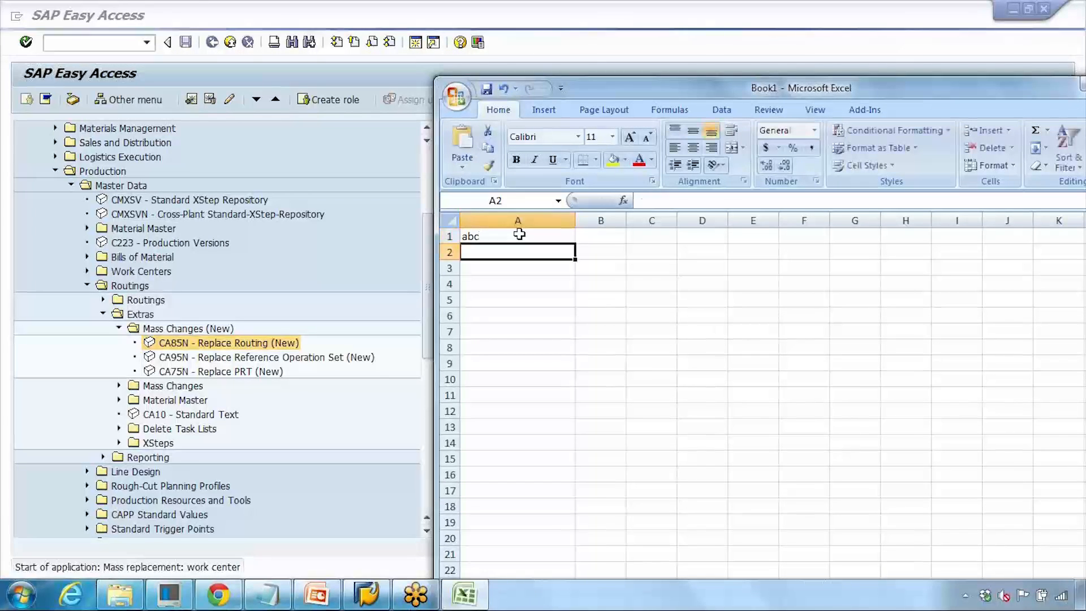
type("abc123")
key("Return")
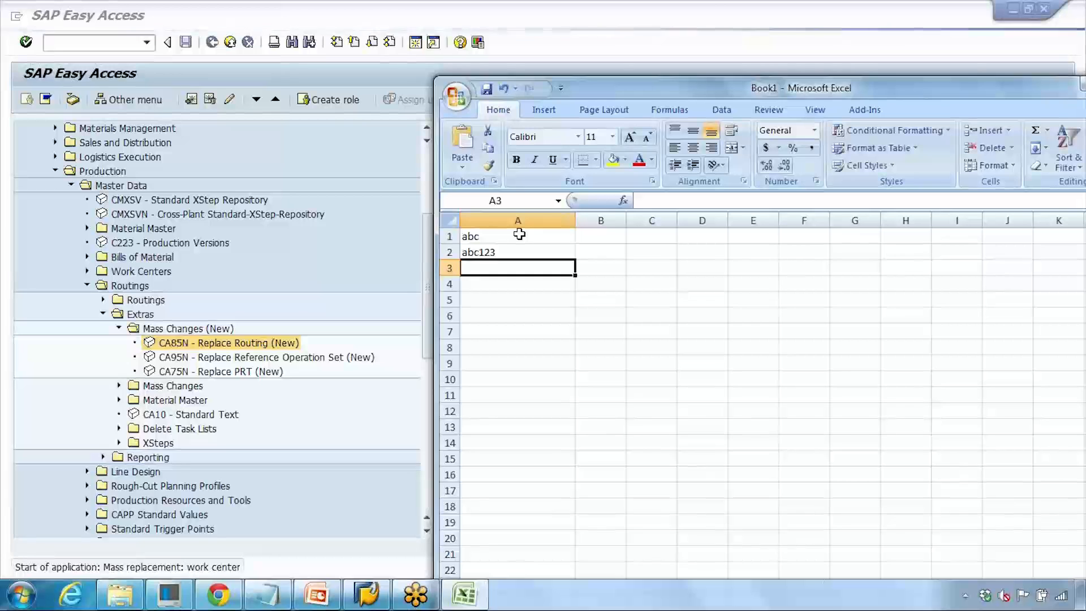
- Enter routing_demo in A3 and copy it into A4, editing it to routing_demo1
type("routing")
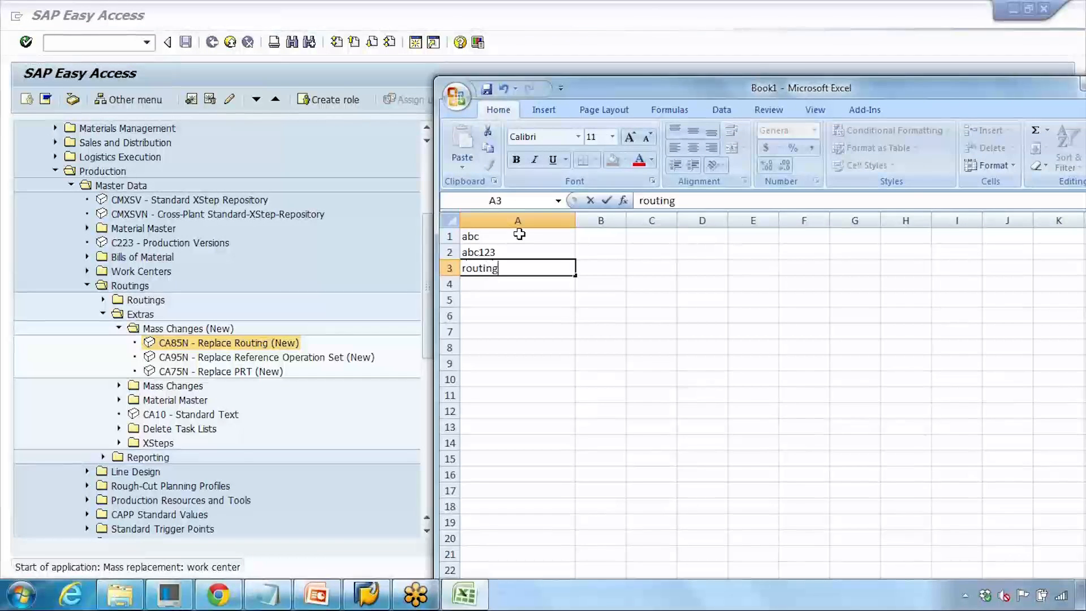
type("_demo")
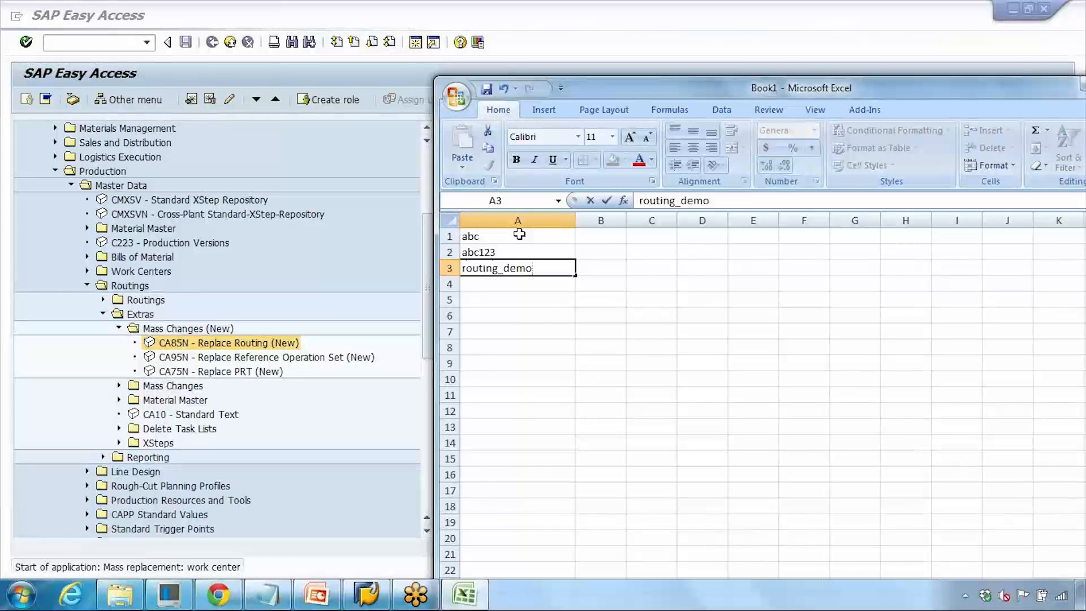
left_click(486, 285)
key("ctrl+v")
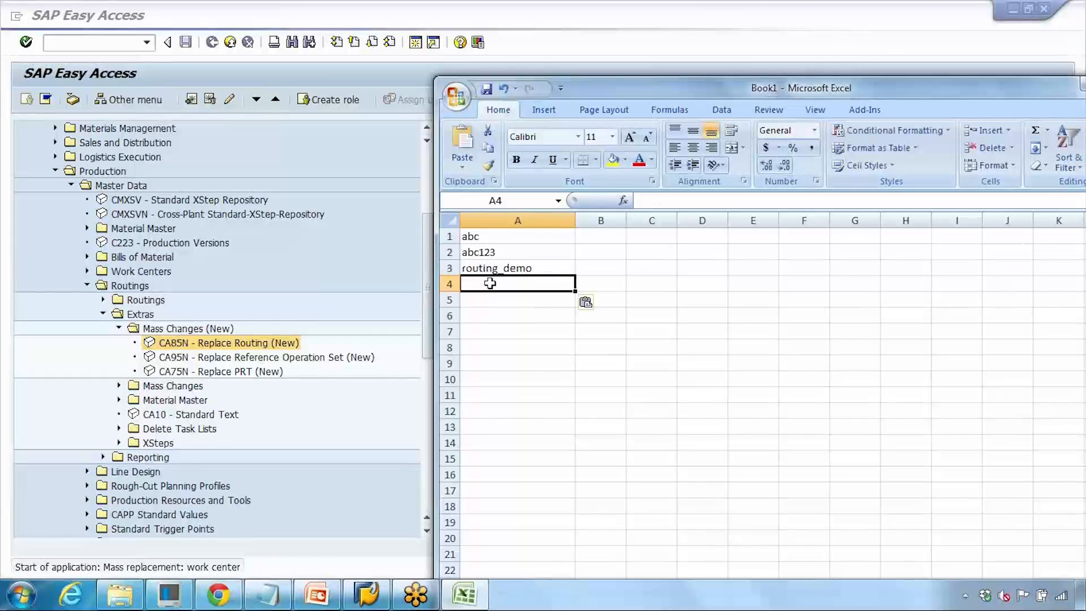
left_click(487, 268)
key("ctrl+c")
left_click(507, 279)
key("ctrl+v")
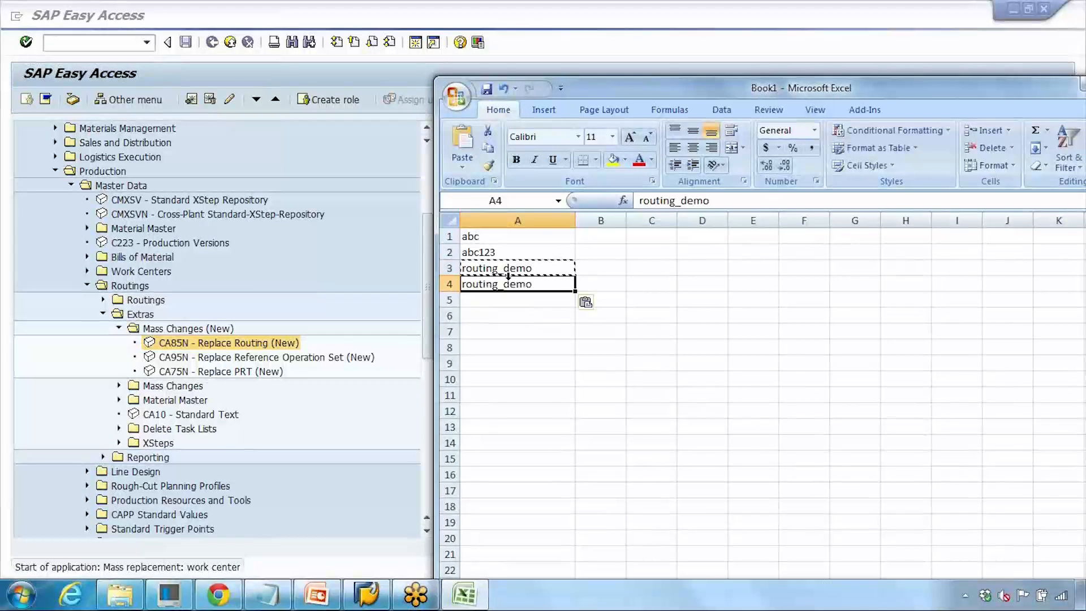
left_click(715, 200)
type("1")
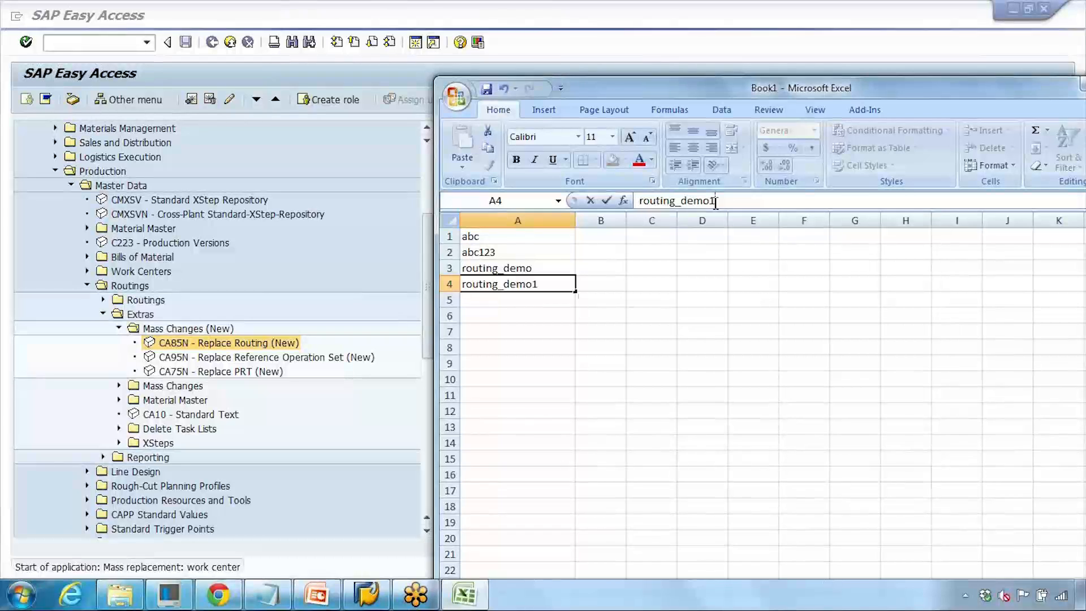
key("Return")
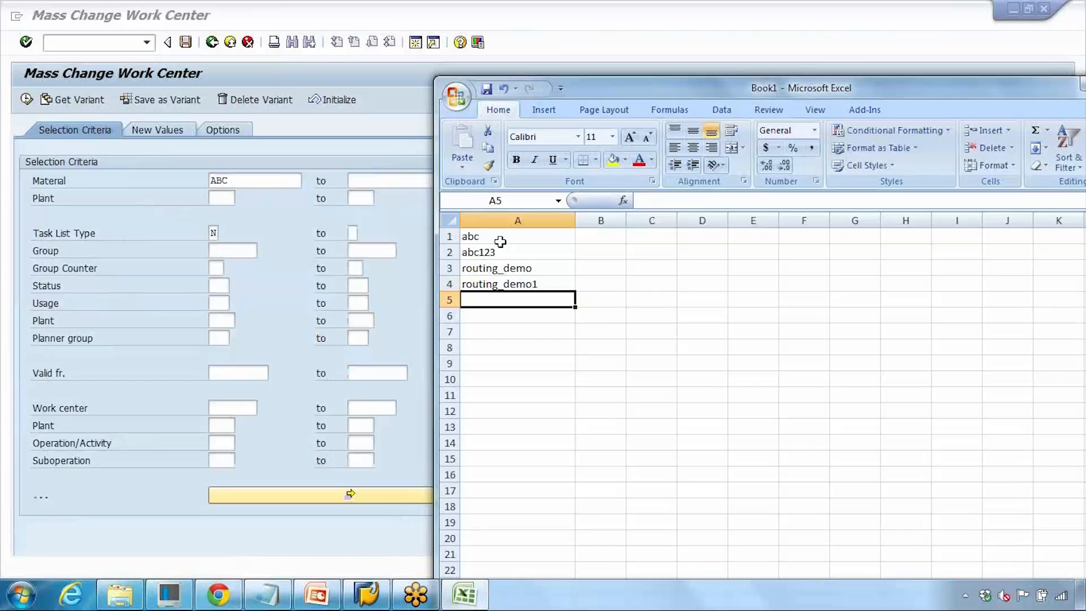
- Enter a material range starting at 800000 in the selection criteria, then clear both material fields
left_click(398, 232)
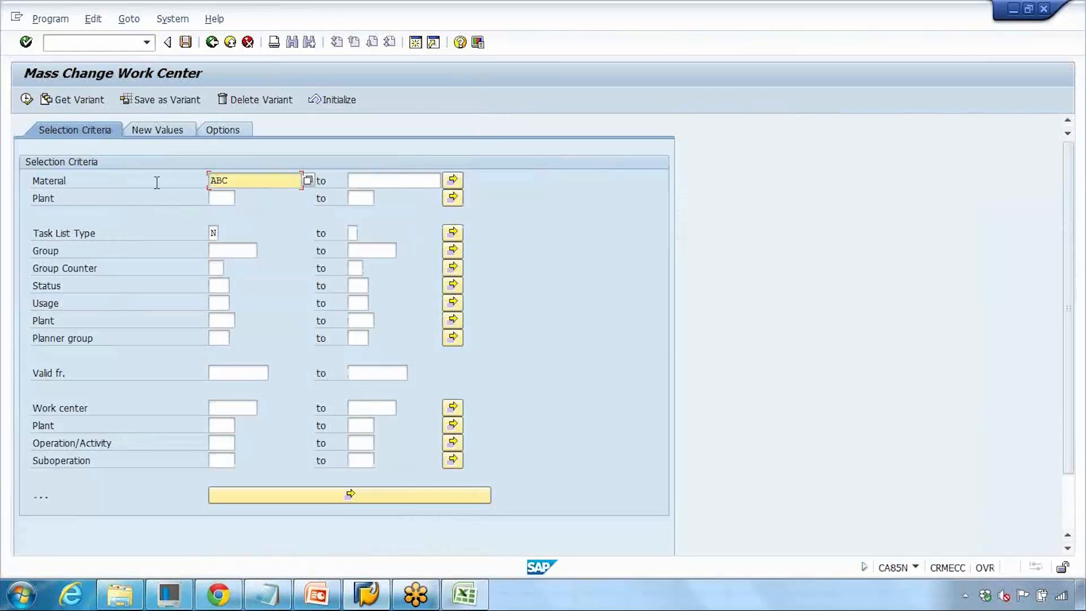
left_click_drag(237, 181, 175, 182)
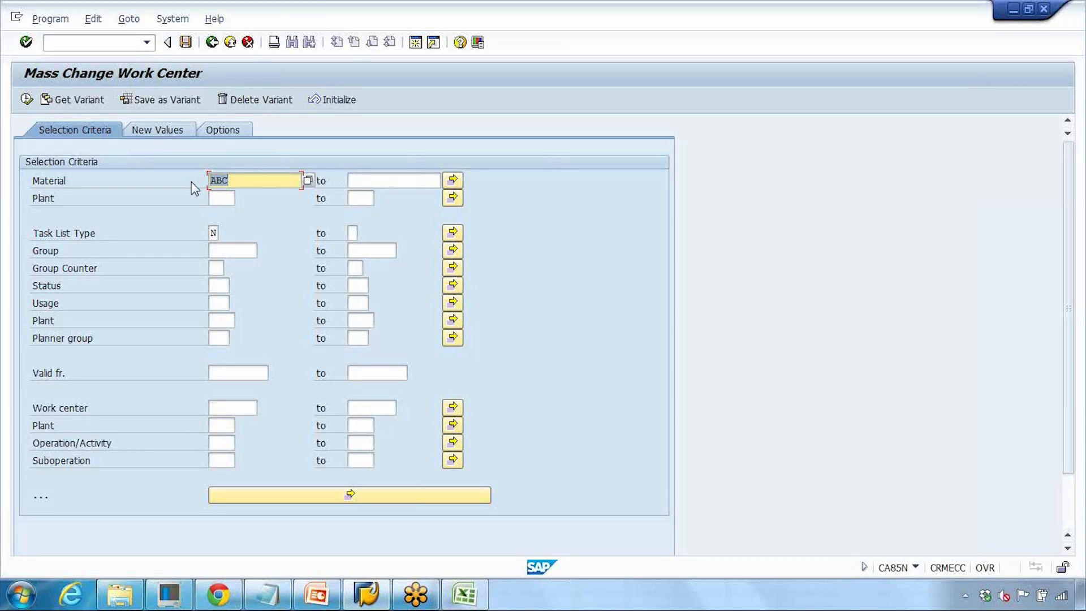
type("800000")
left_click_drag(253, 187, 175, 179)
left_click(223, 184)
left_click(371, 180)
key("ctrl+v")
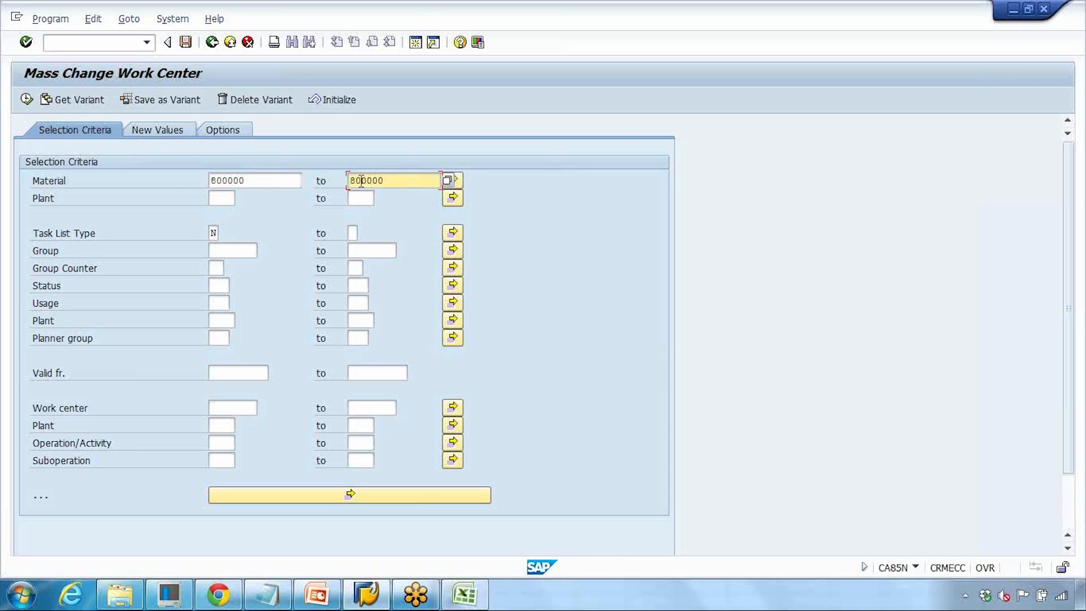
left_click_drag(364, 179, 389, 182)
type("100")
left_click_drag(397, 180, 172, 180)
key("Delete")
key("Delete")
key("Escape")
- Copy the four material values from Excel and upload them into the Material multiple selection from the clipboard
left_click(464, 593)
left_click(516, 363)
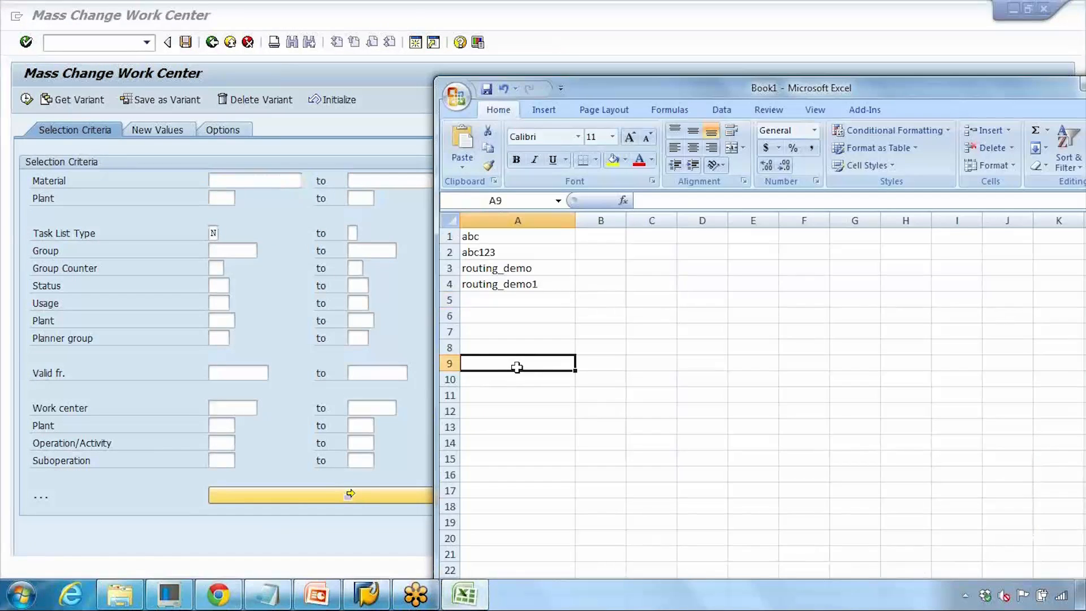
left_click_drag(500, 238, 510, 284)
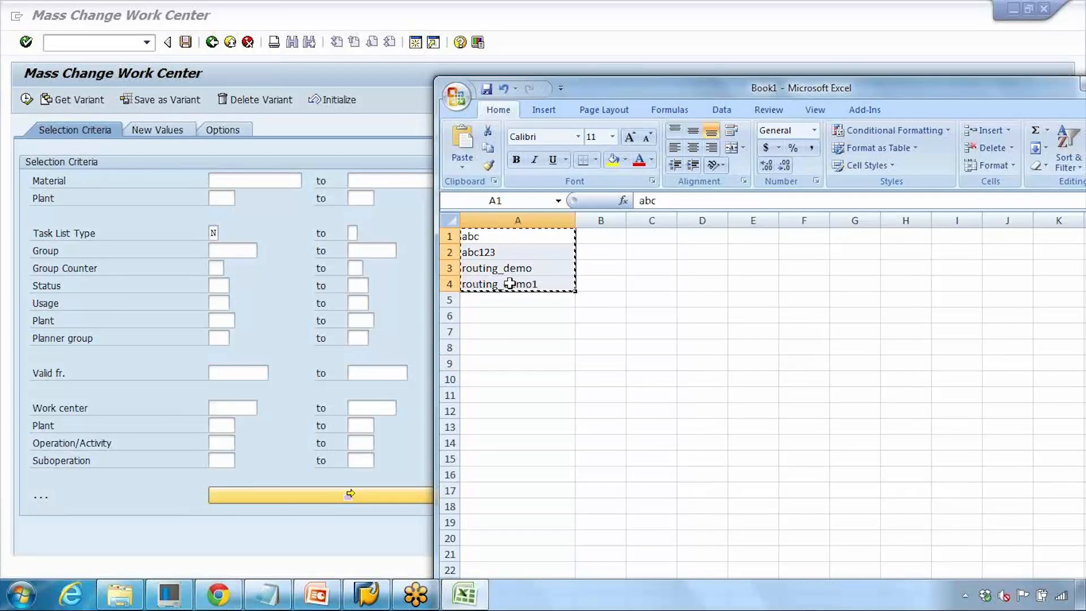
left_click(400, 218)
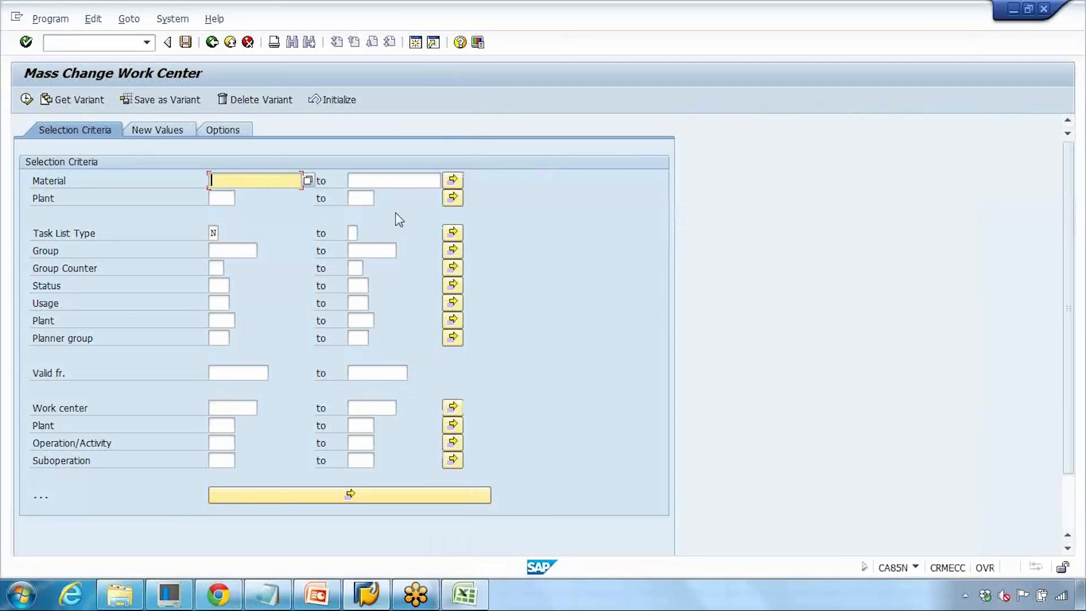
left_click(452, 182)
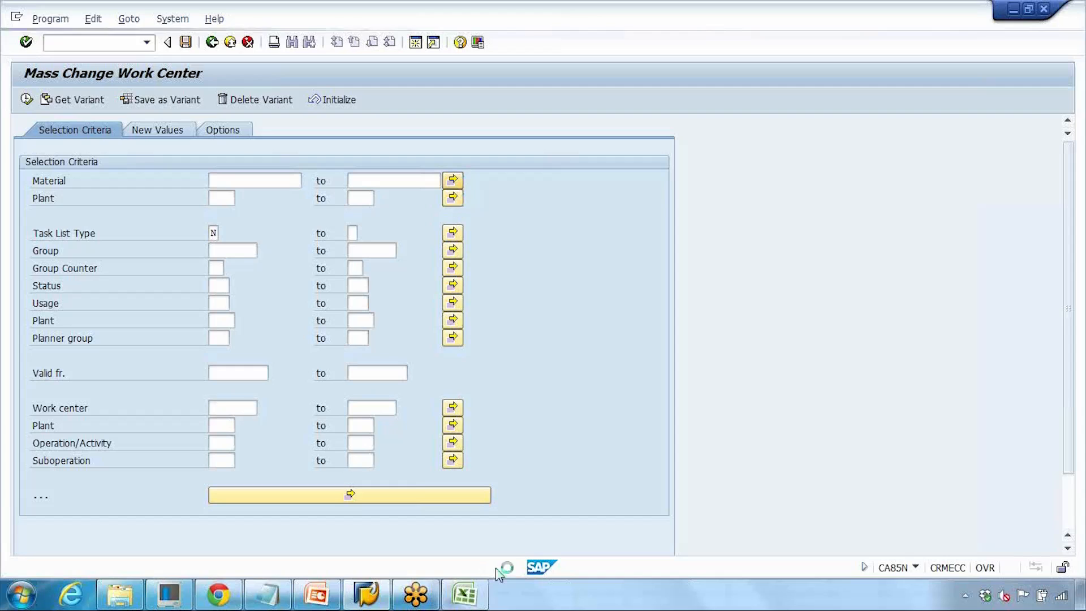
left_click(464, 594)
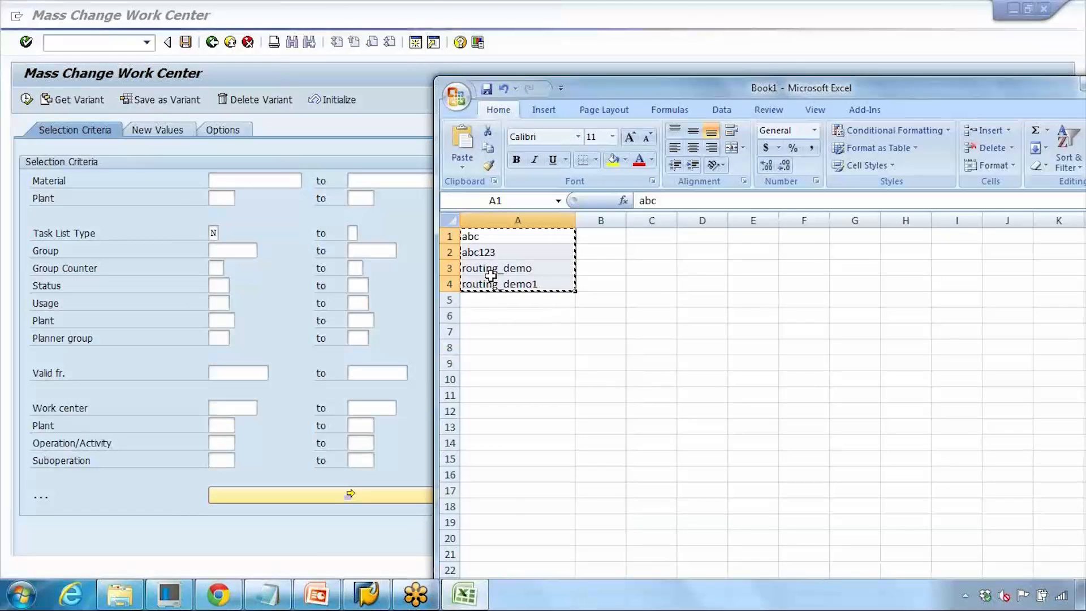
left_click(469, 593)
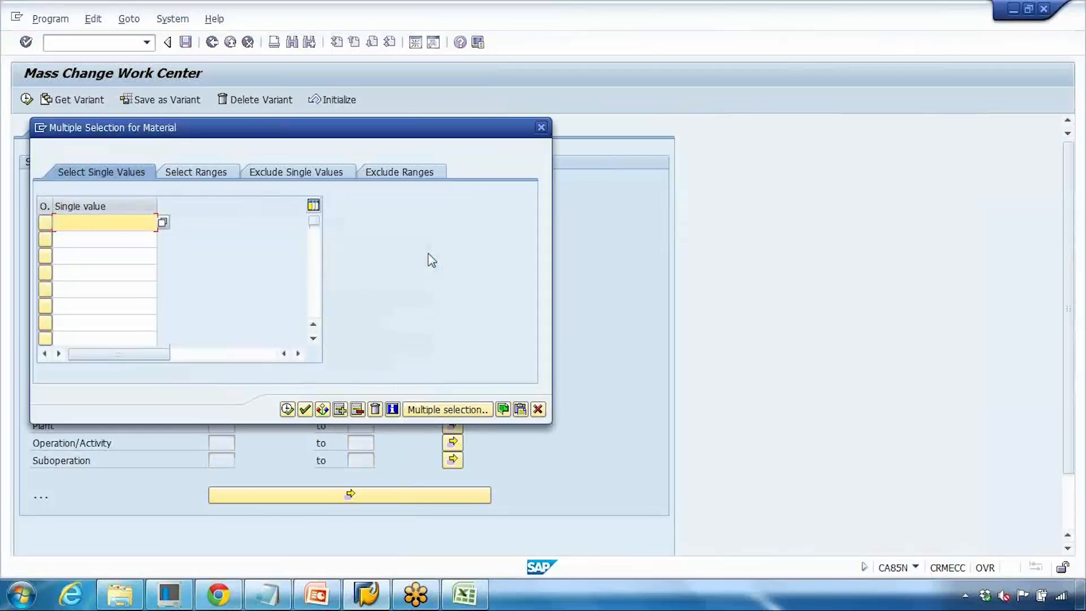
left_click(520, 409)
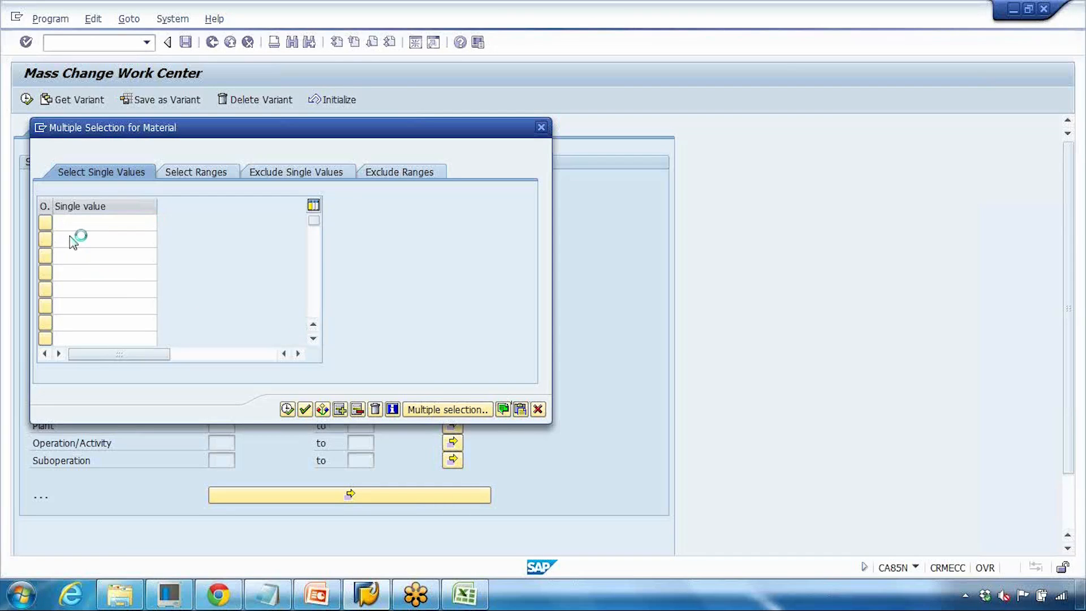
left_click(286, 407)
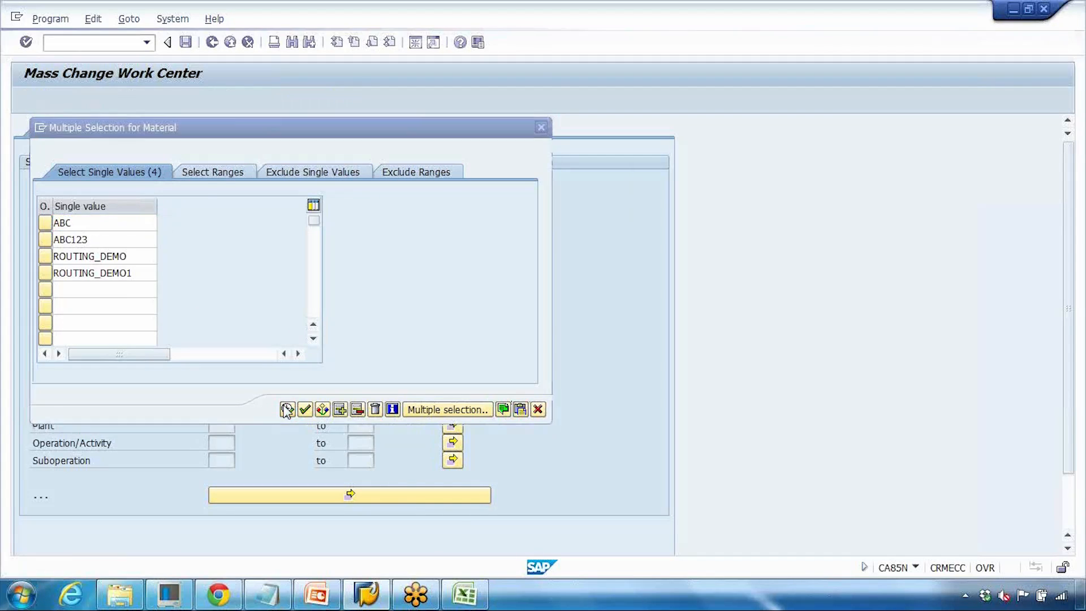
- Reopen the Material multiple selection and clear its entries
left_click(452, 182)
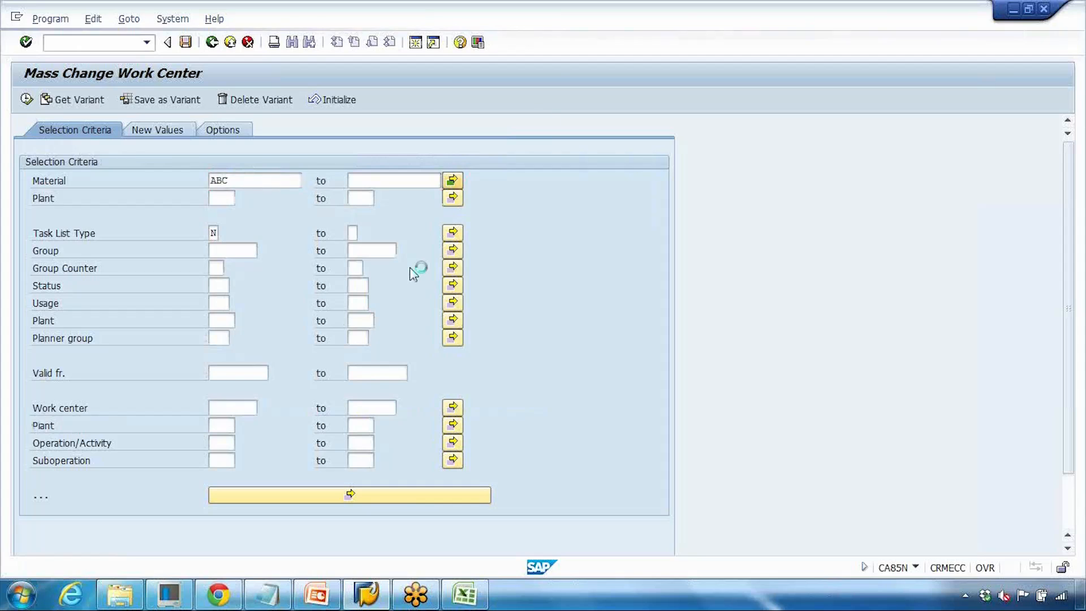
left_click(376, 411)
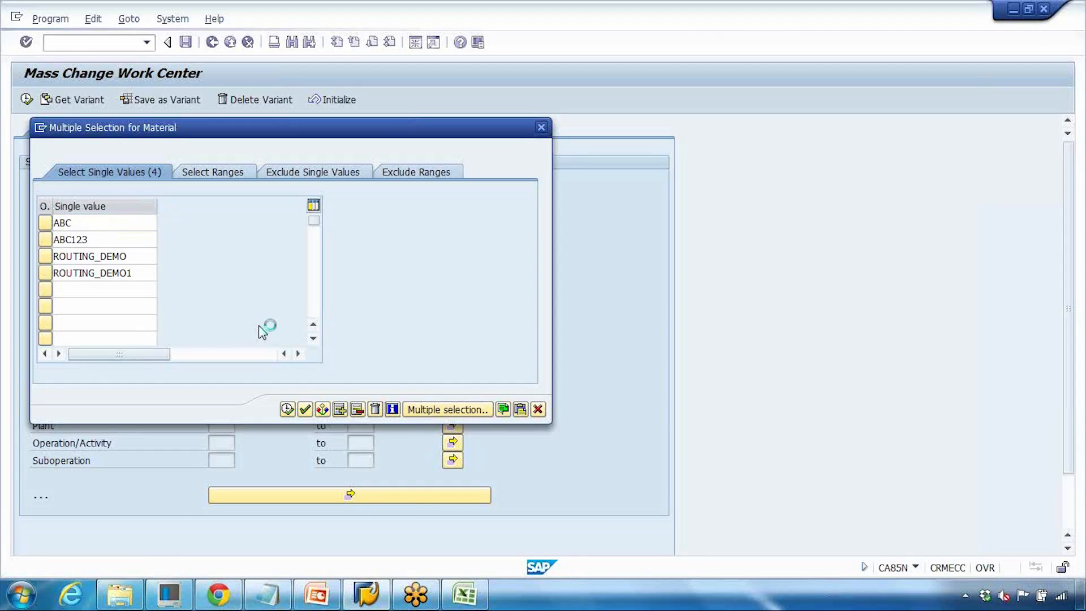
left_click(287, 408)
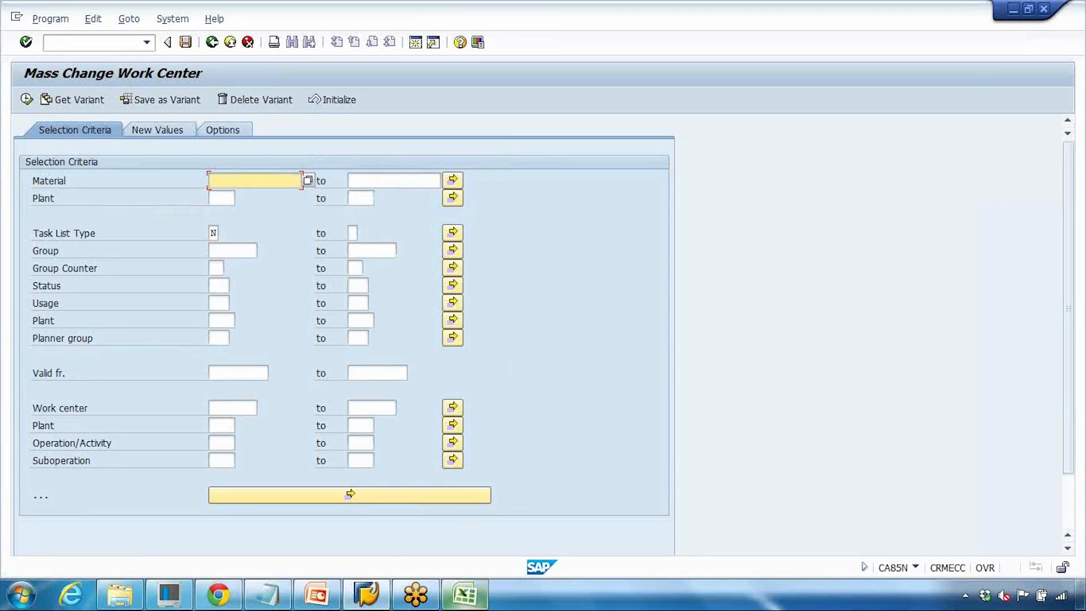
- Set the selection criteria Material to routing_demo1 and Plant to 1000
left_click(463, 594)
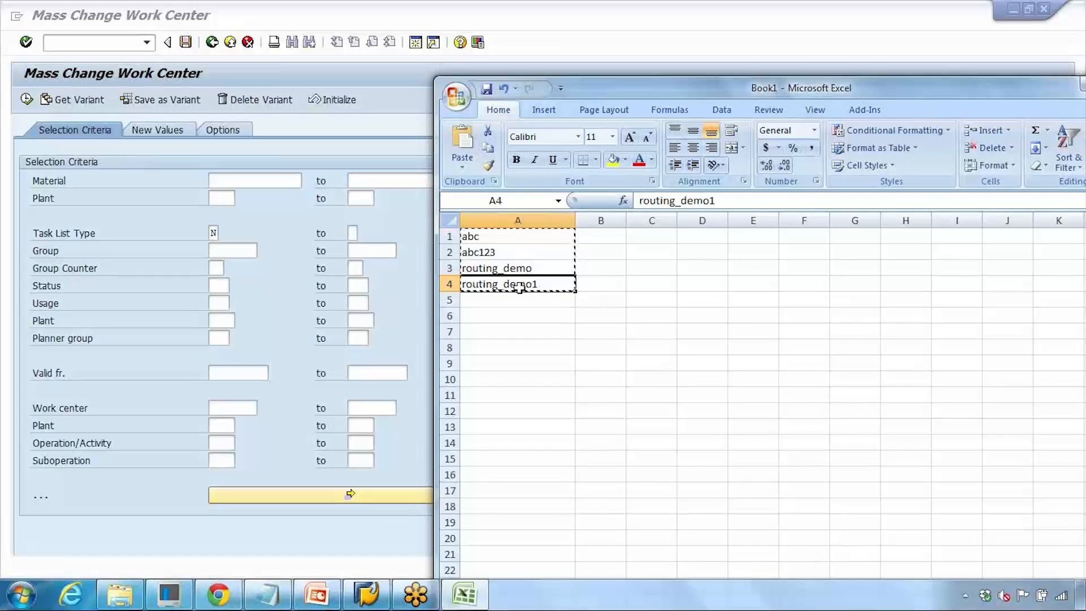
left_click(475, 599)
type("routing_demo1")
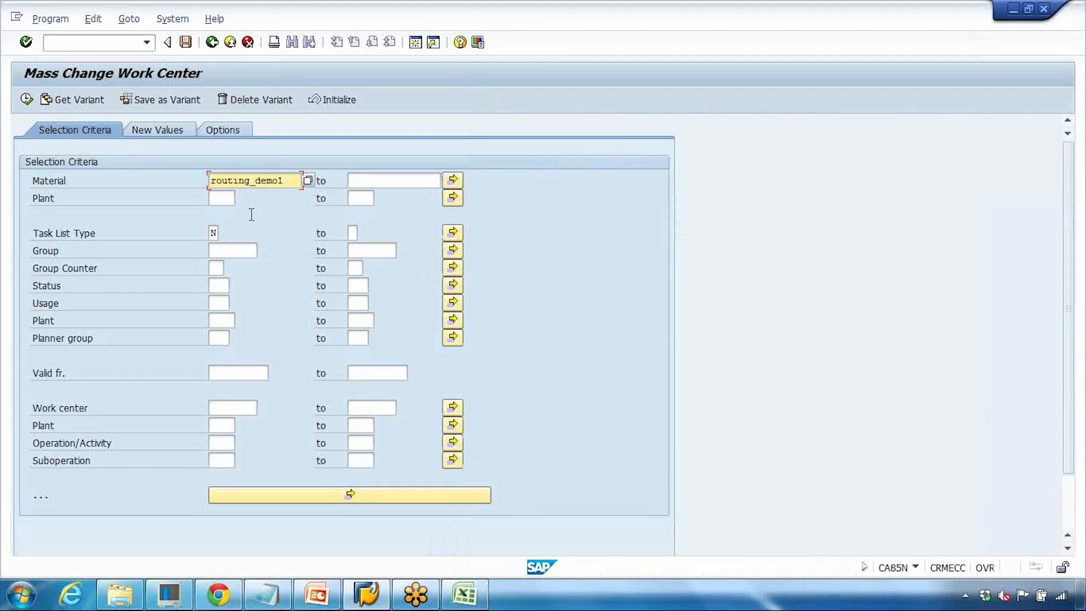
left_click(225, 196)
type("1000")
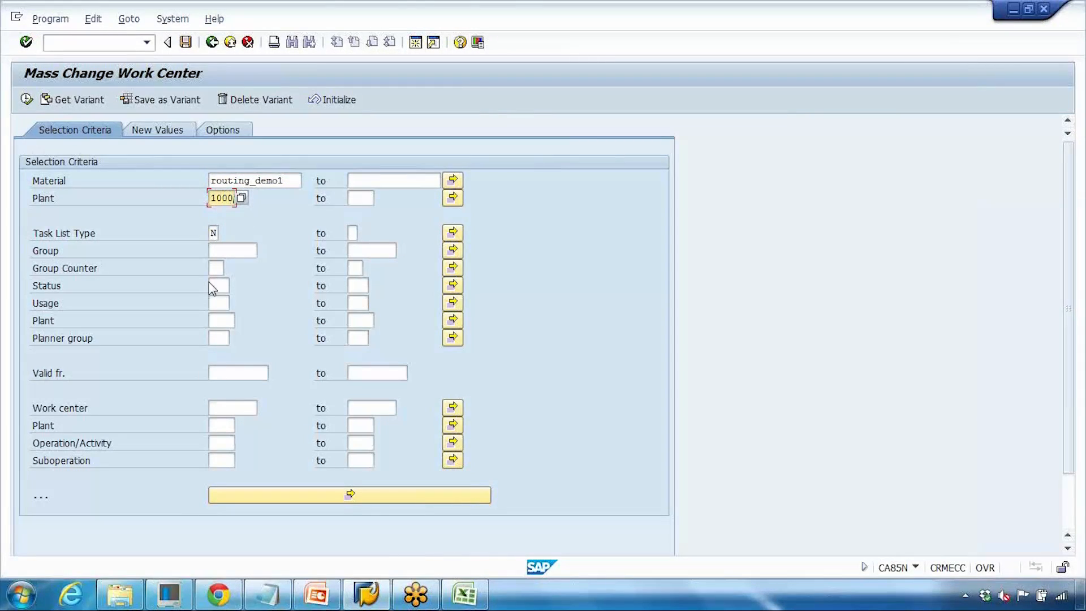
left_click(224, 408)
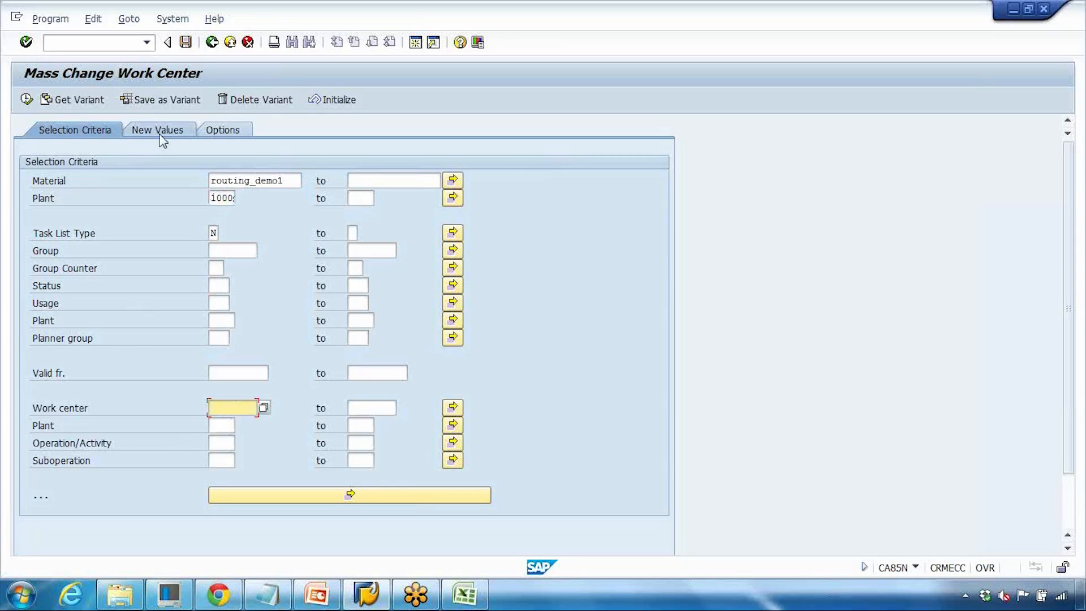
- Check the routing's current work center and set the selection criteria Work center to WC-GS
left_click(162, 136)
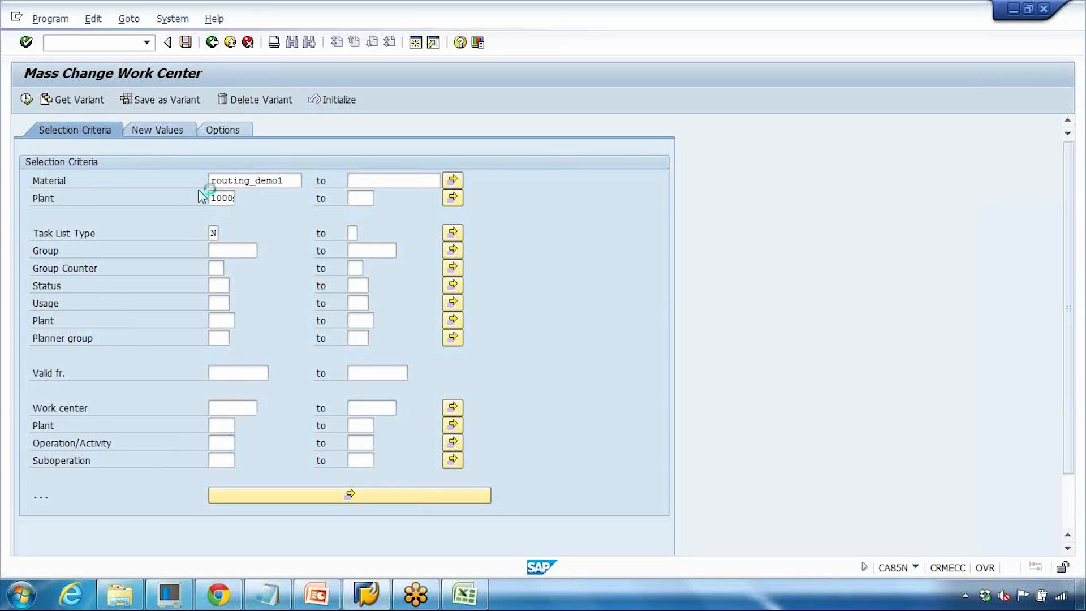
double_click(247, 250)
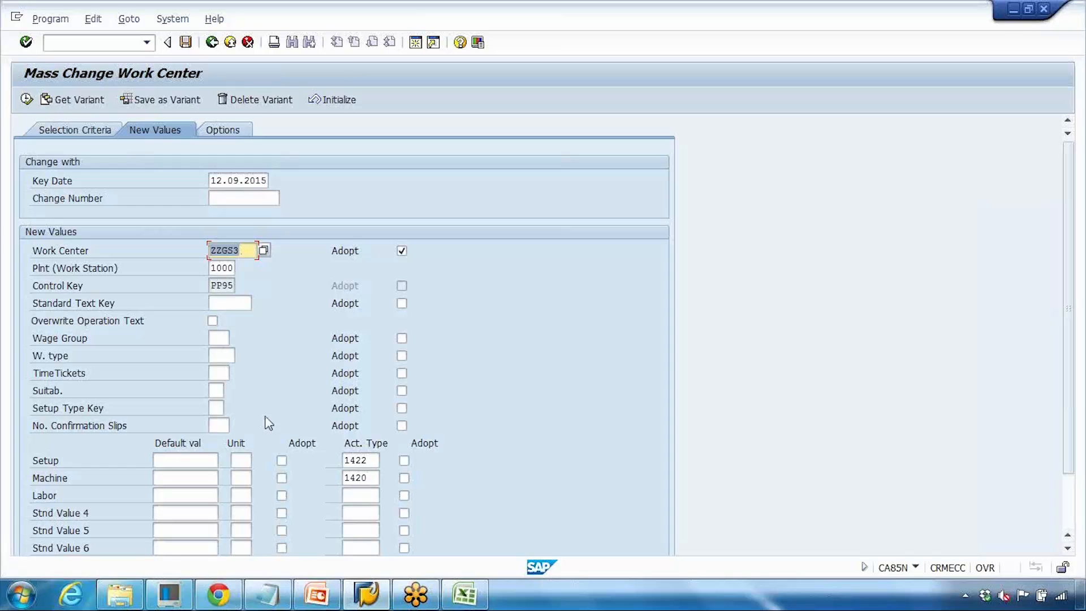
left_click(415, 42)
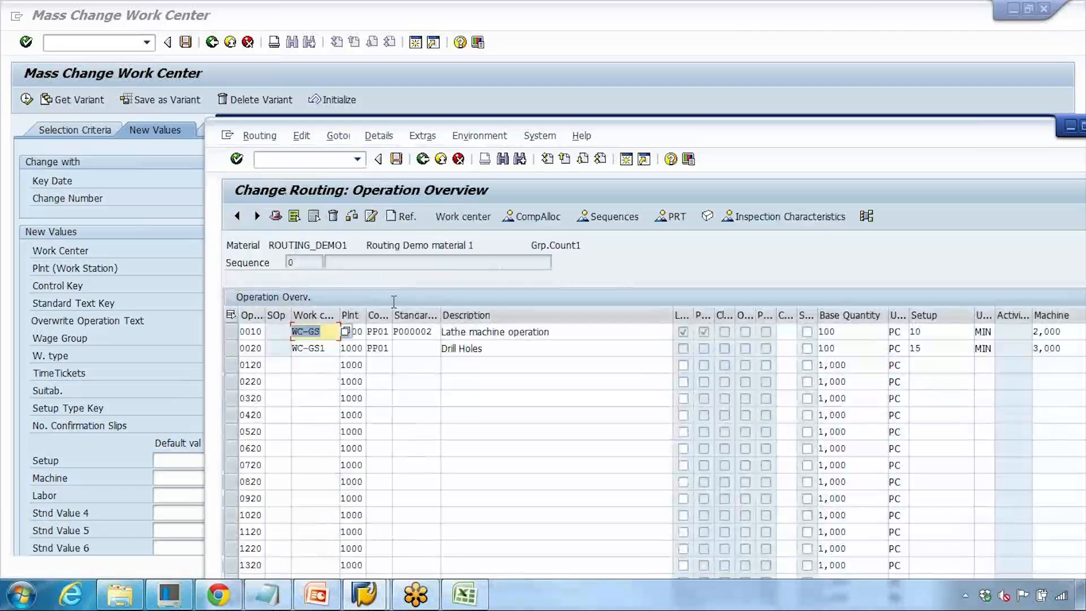
left_click_drag(323, 332, 274, 330)
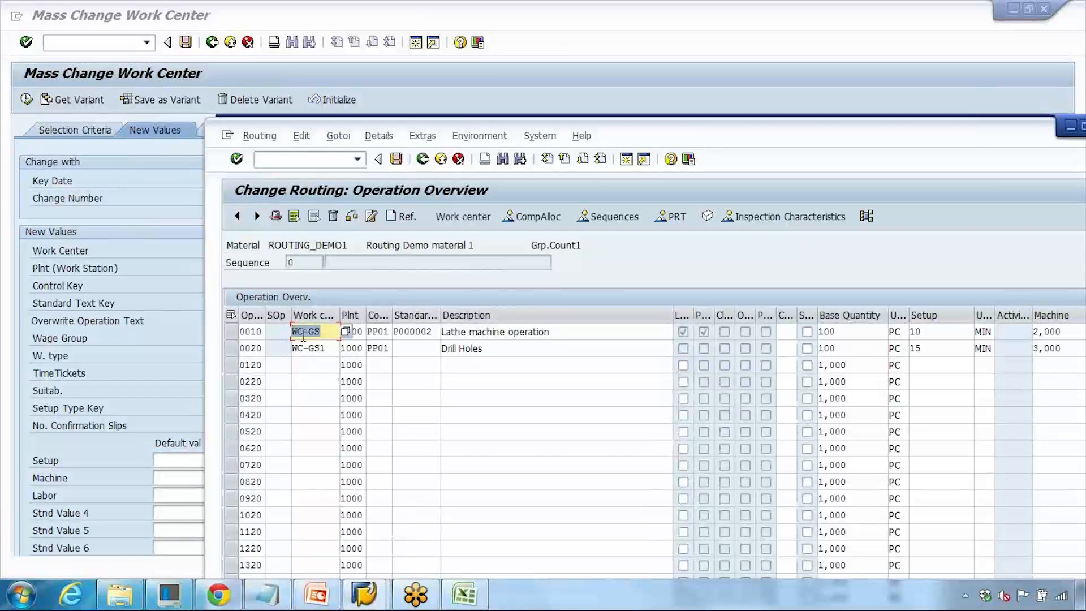
left_click(175, 285)
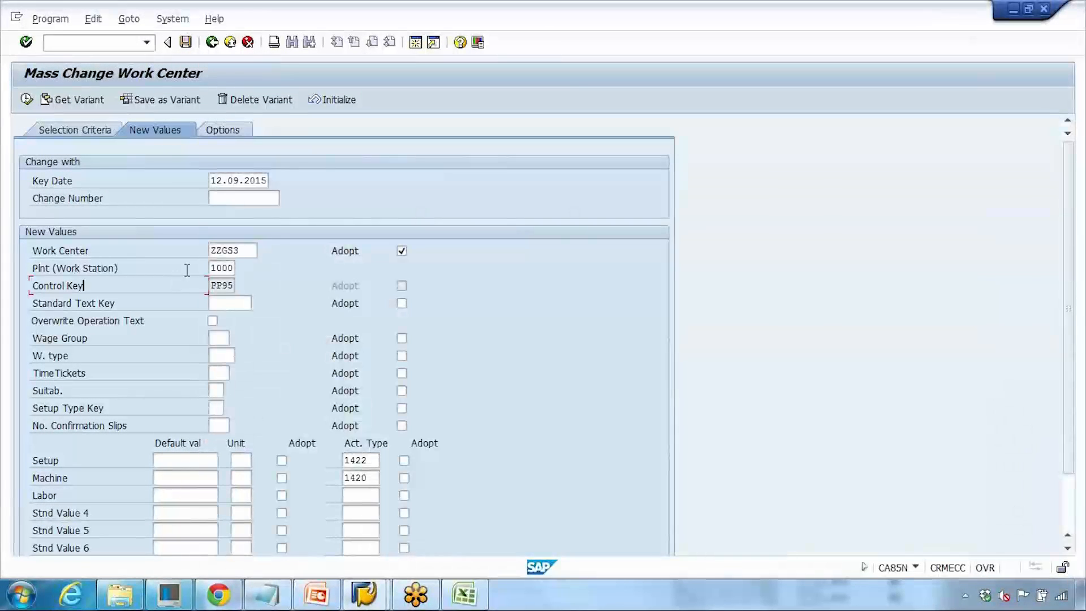
left_click(100, 131)
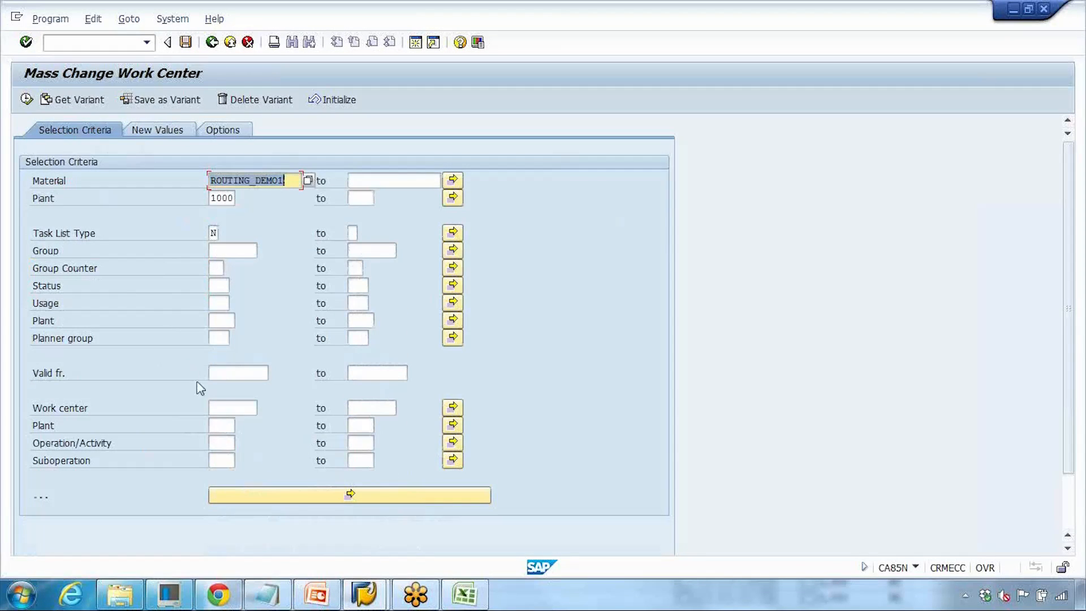
left_click(231, 410)
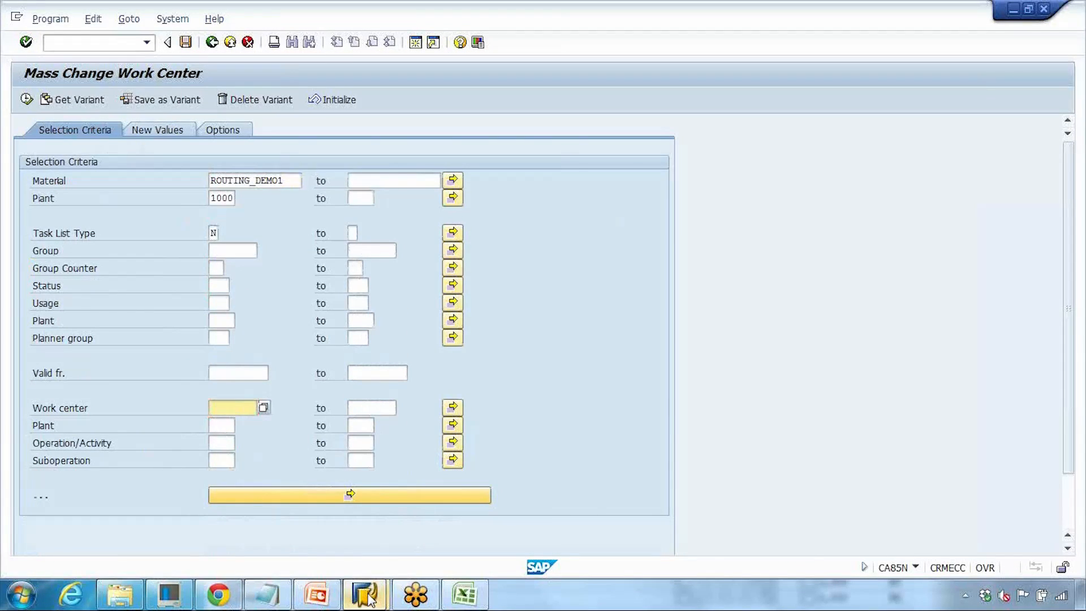
left_click(414, 494)
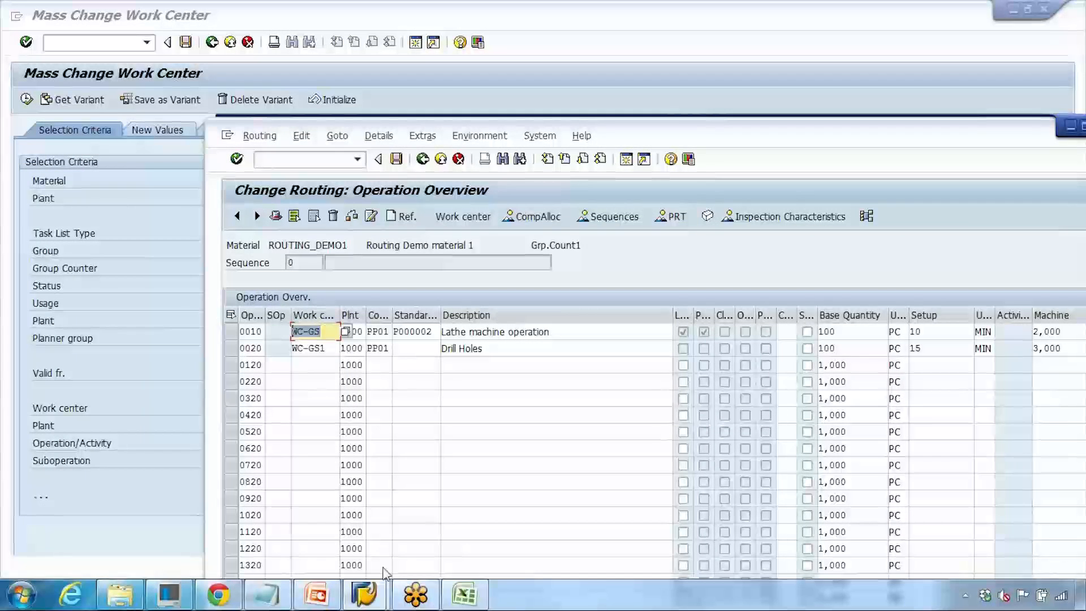
left_click(172, 361)
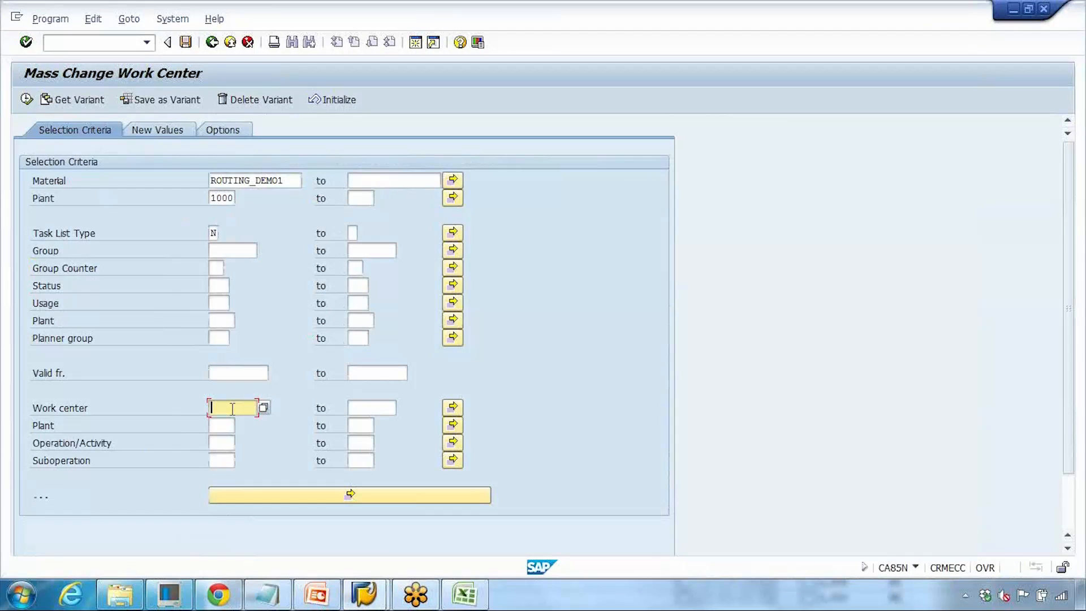
type("w")
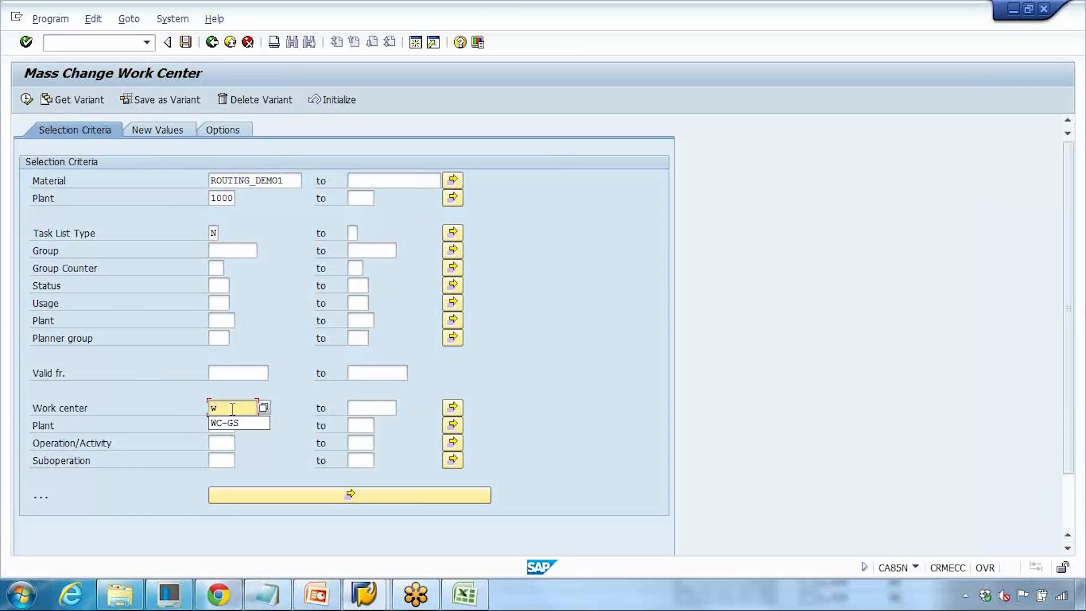
left_click(234, 422)
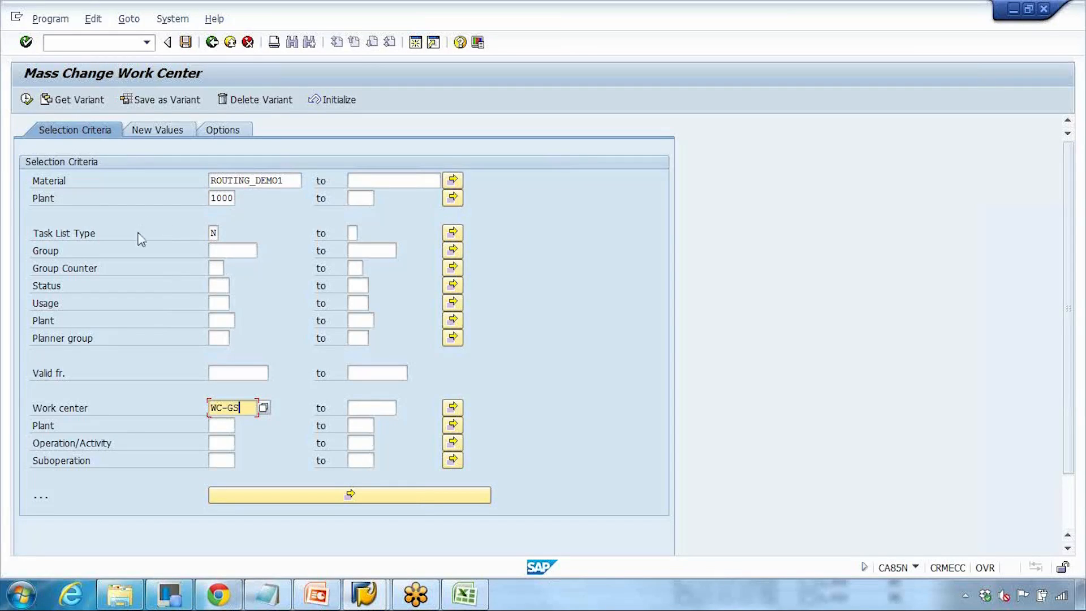
- In the new values for work center ZZGS3, set the Setup default value to 50 min and adopt it
left_click(156, 132)
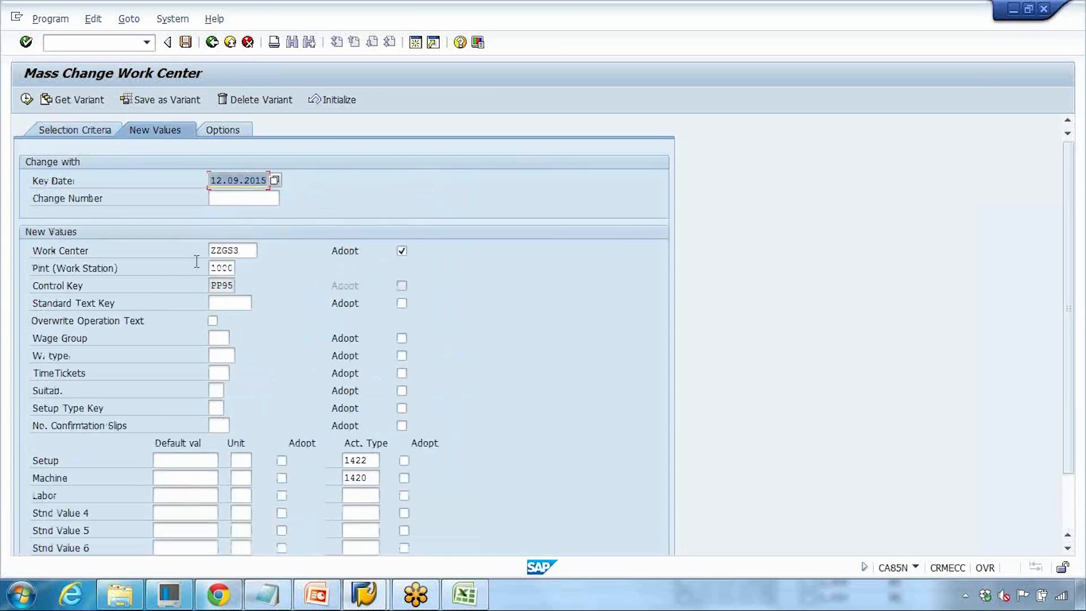
left_click_drag(243, 251, 171, 250)
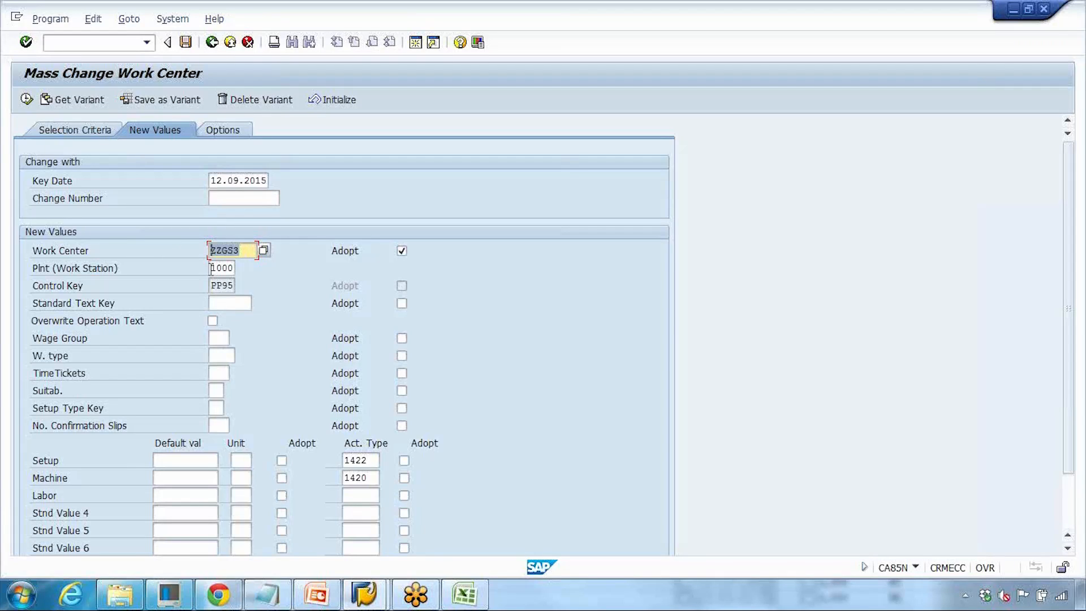
left_click_drag(211, 268, 239, 268)
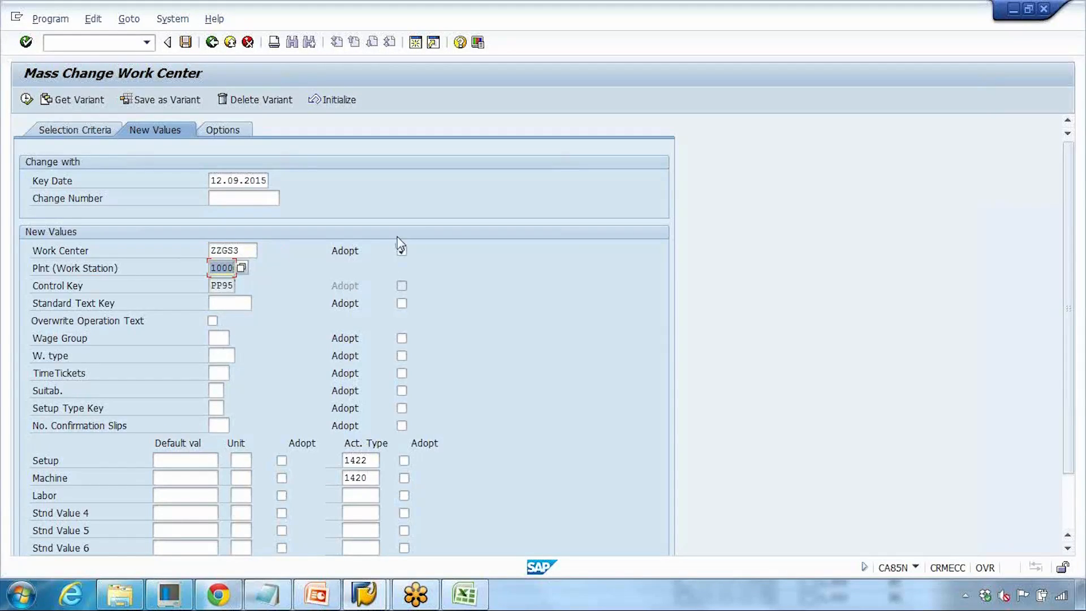
left_click(402, 251)
left_click(181, 459)
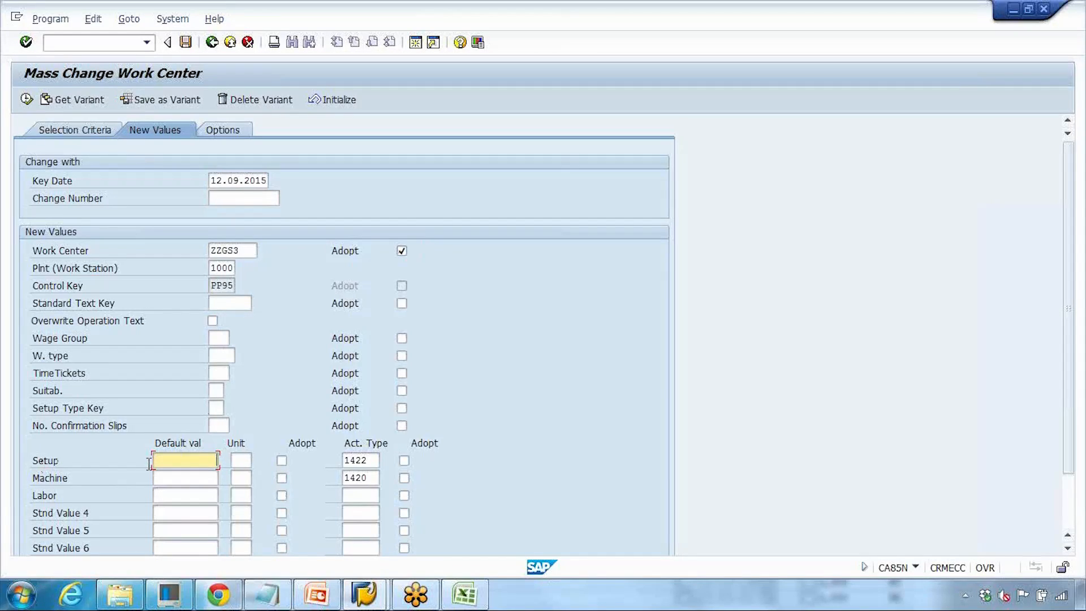
left_click(241, 460)
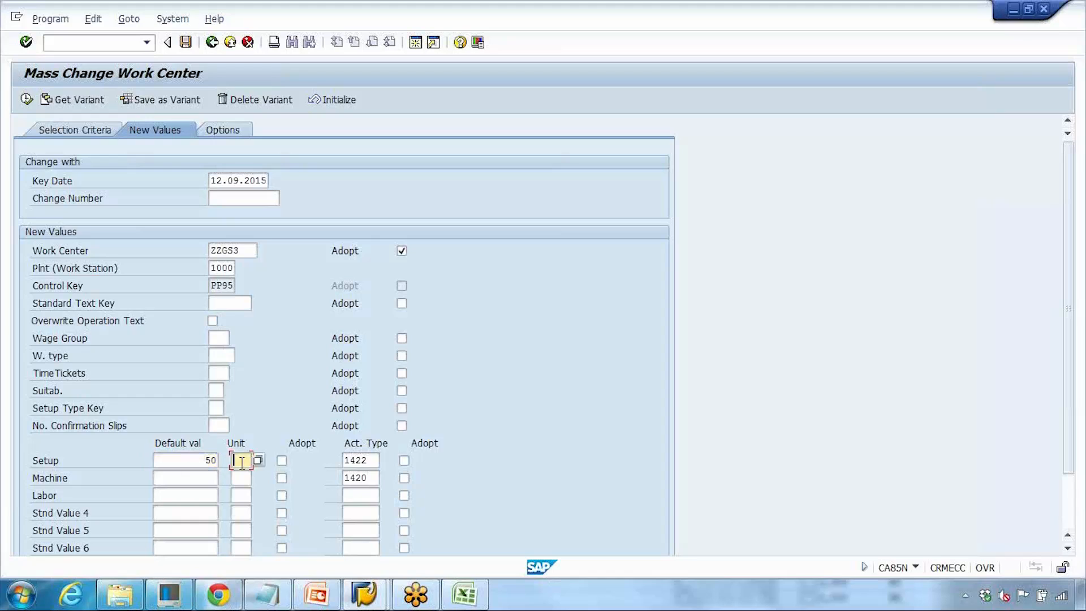
scroll(242, 462, "down", 1)
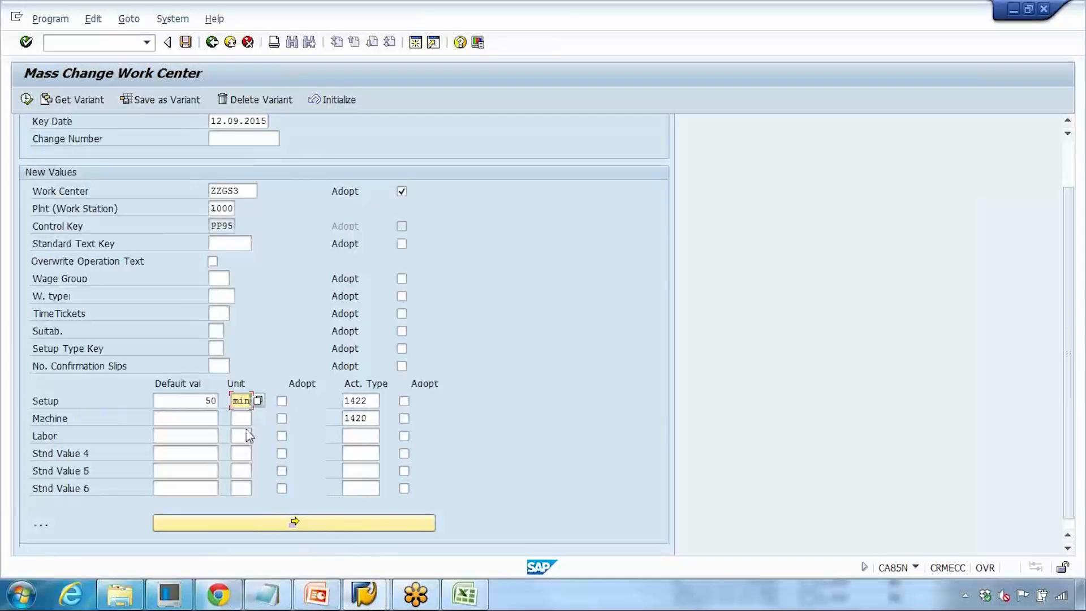
left_click(282, 401)
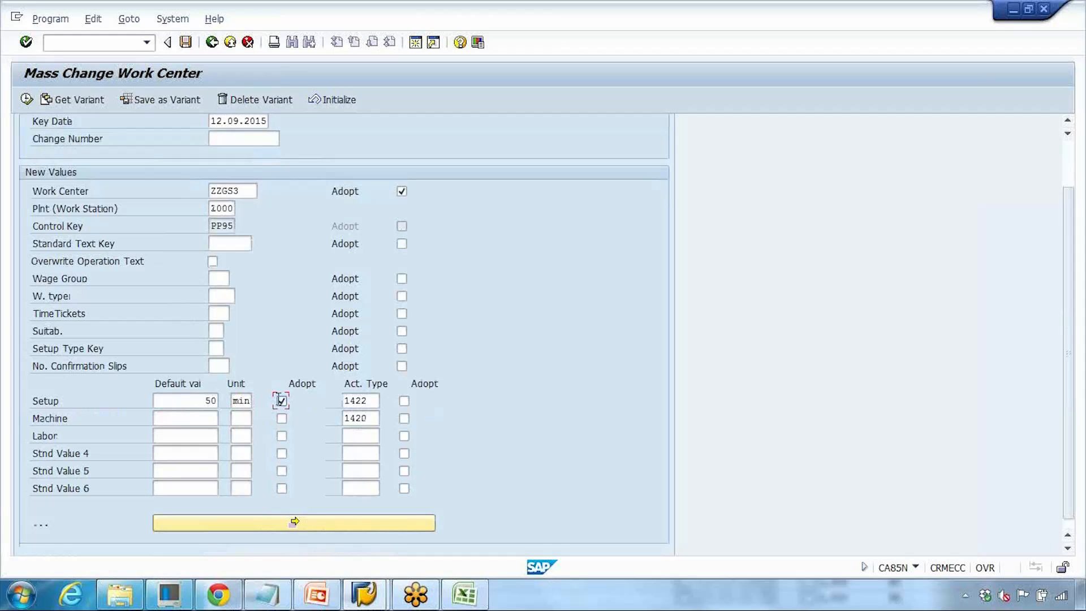
- Set the Machine default value to 60 min and adopt it
left_click(191, 419)
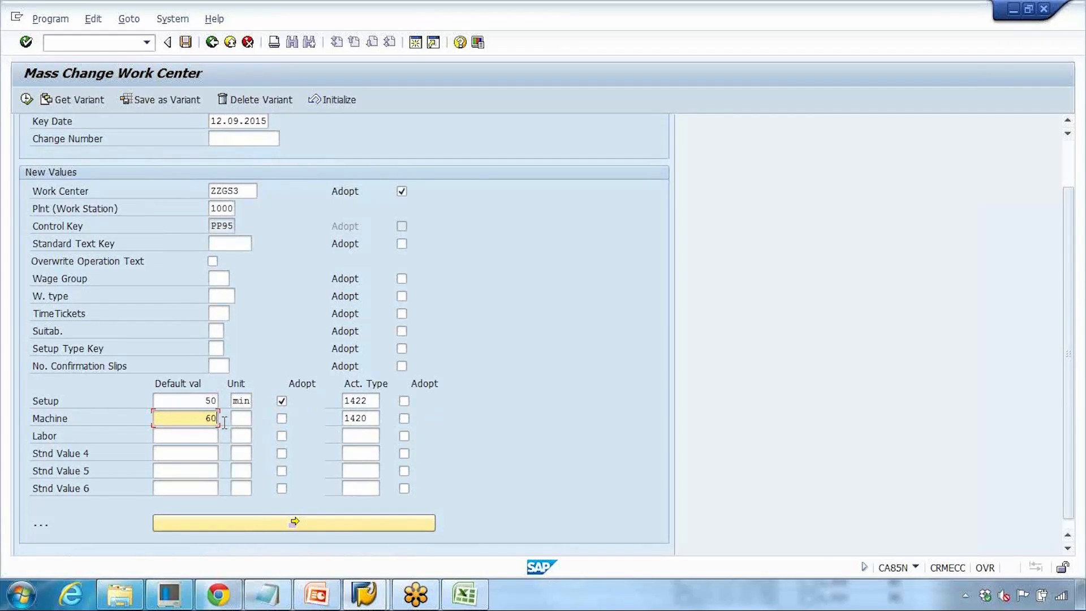
left_click(241, 418)
type("min")
left_click(282, 418)
- Execute the selection to list the matching routing operations
scroll(277, 424, "up", 2)
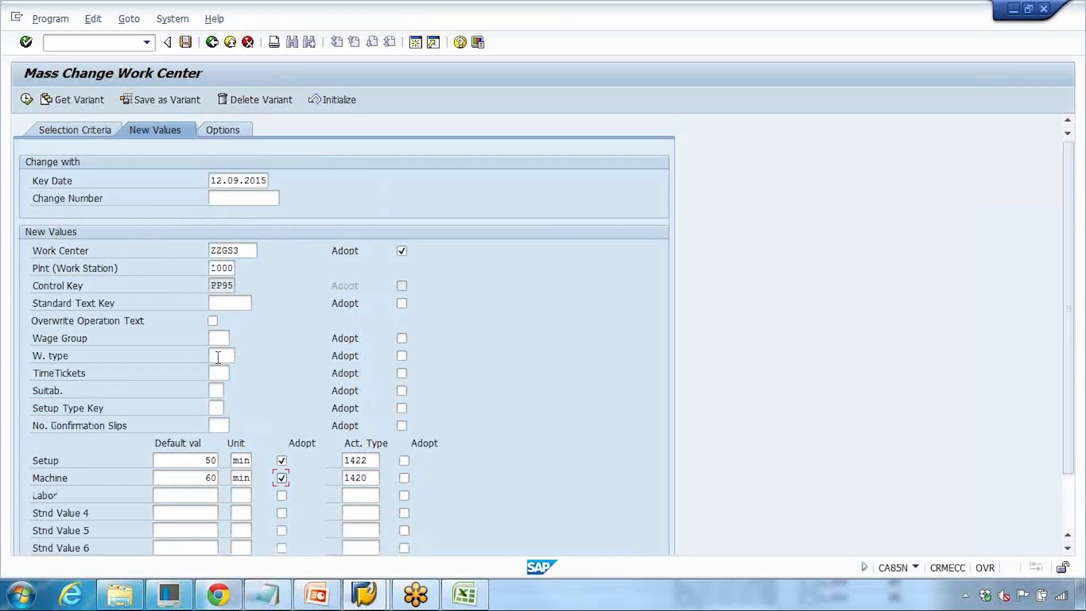
scroll(165, 339, "down", 1)
scroll(165, 339, "up", 1)
left_click(224, 202)
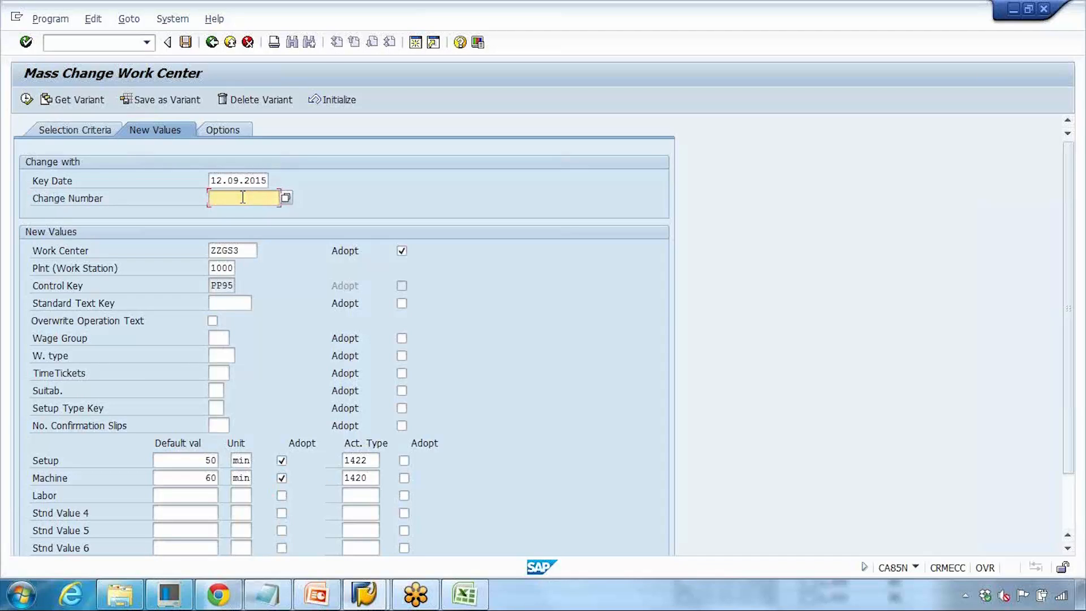
left_click(27, 98)
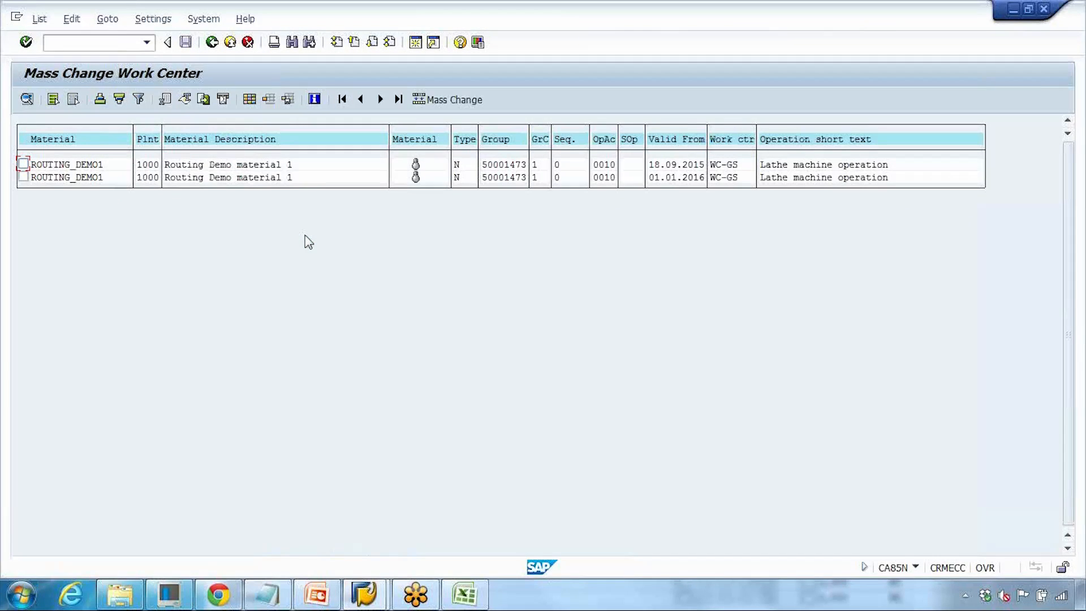
- Select the routing operation valid from 18.09.2015 and try to run Mass Change on it
left_click(76, 164)
left_click(78, 177)
left_click(729, 177)
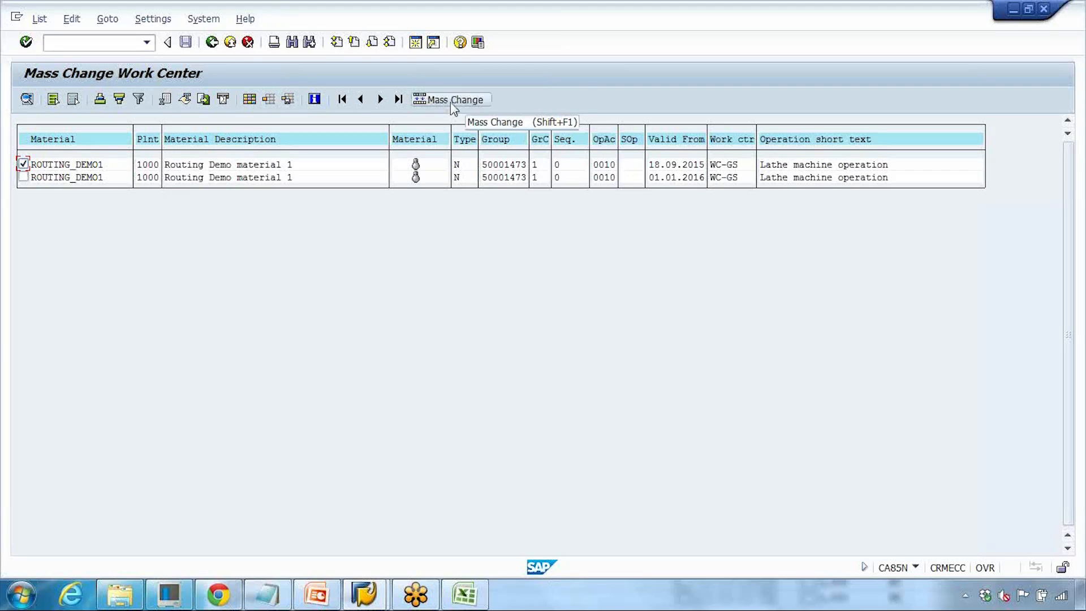
left_click(728, 164)
key("Left")
key("Left")
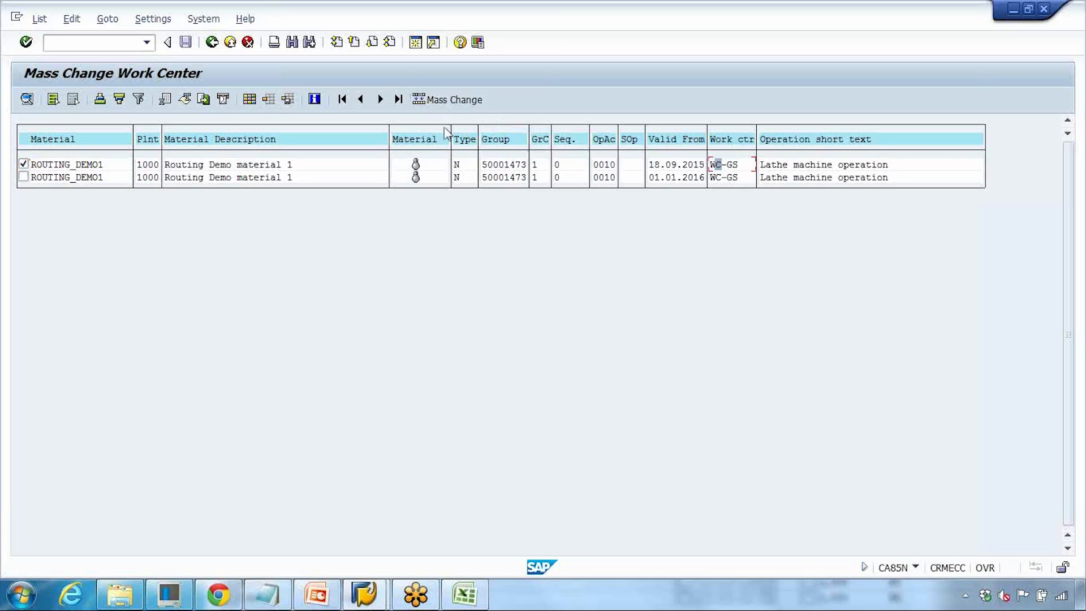
left_click(444, 102)
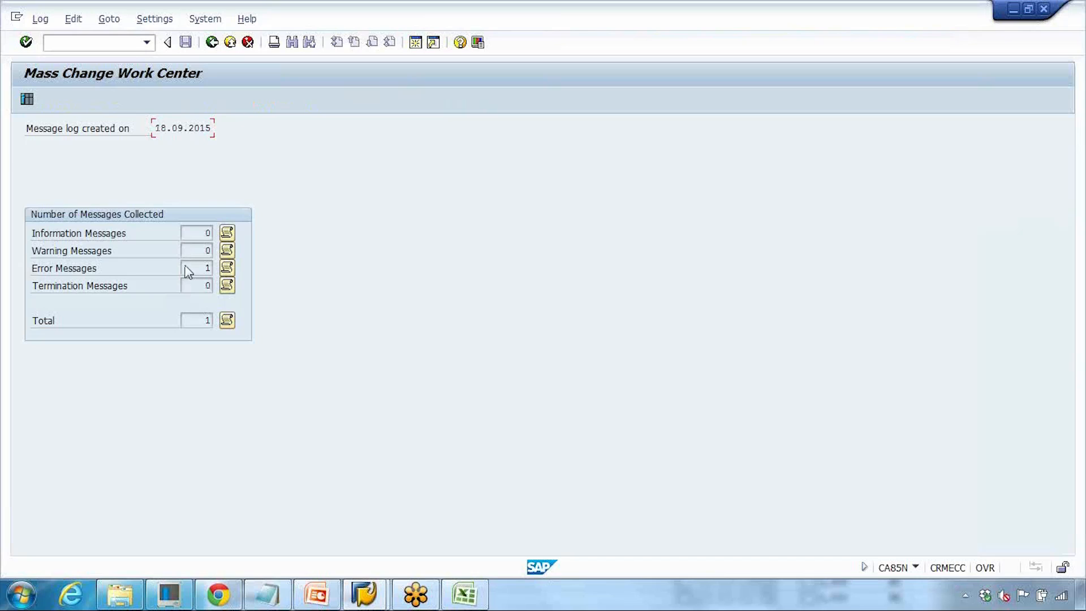
- Open the error messages of the mass change log, check the open routing window, and return to the operation list
left_click(226, 269)
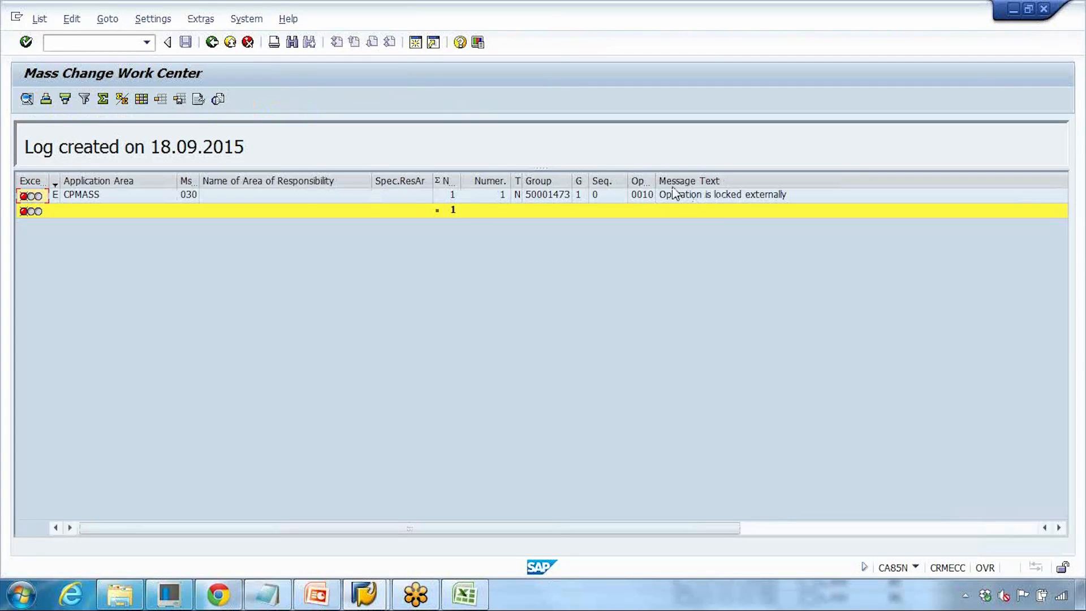
mouse_move(365, 594)
left_click(466, 515)
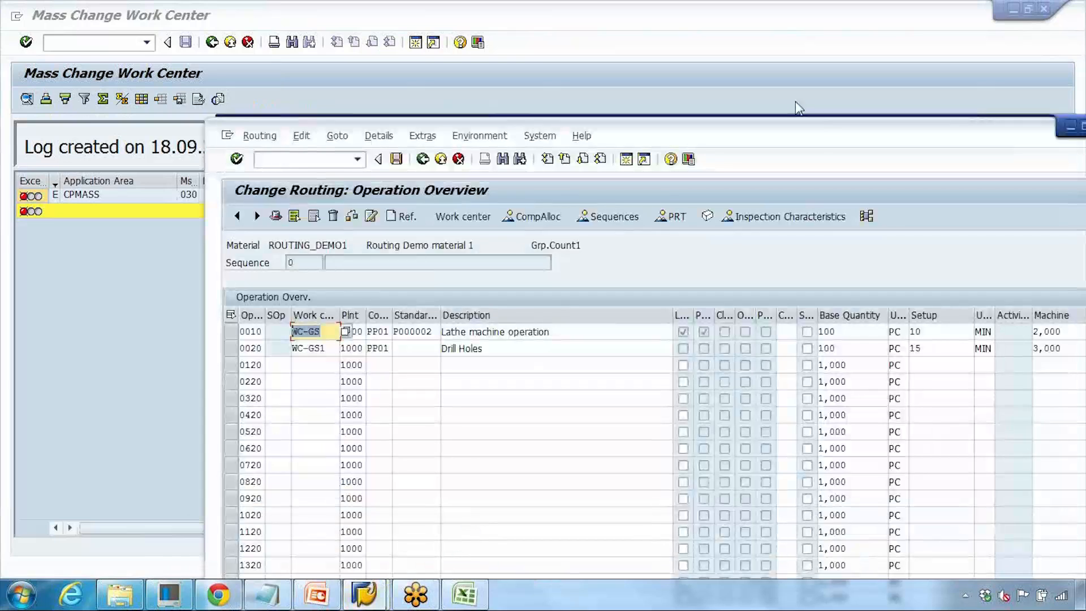
left_click_drag(690, 132, 503, 133)
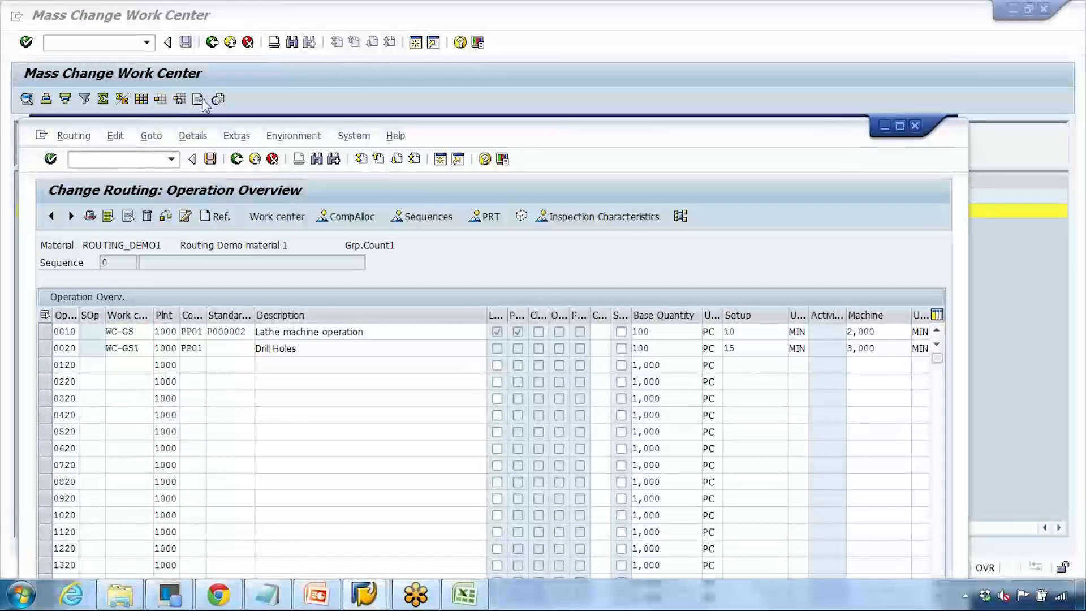
left_click(212, 44)
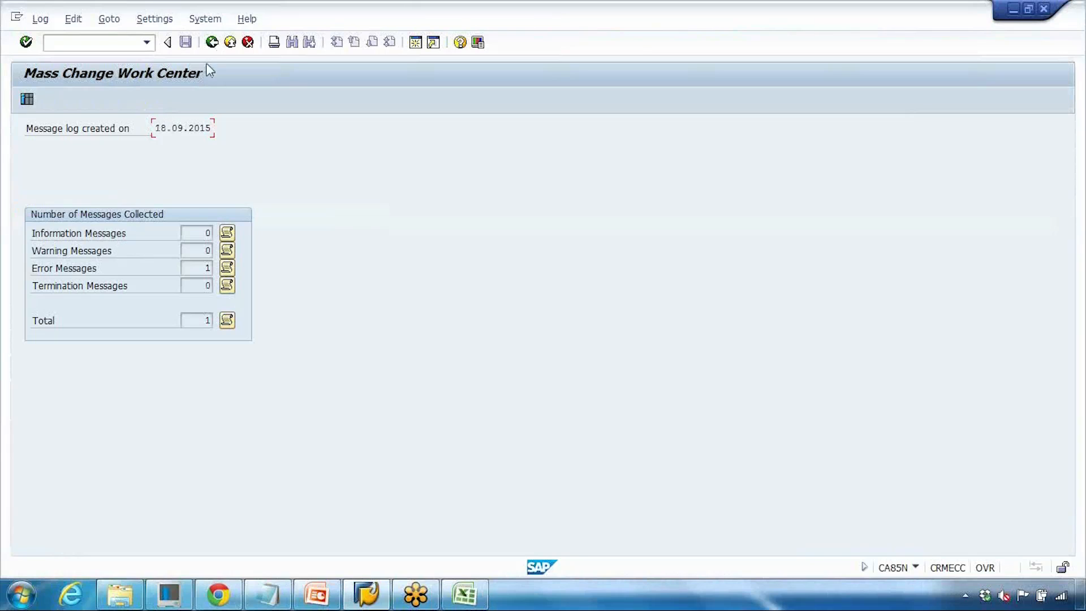
left_click(212, 42)
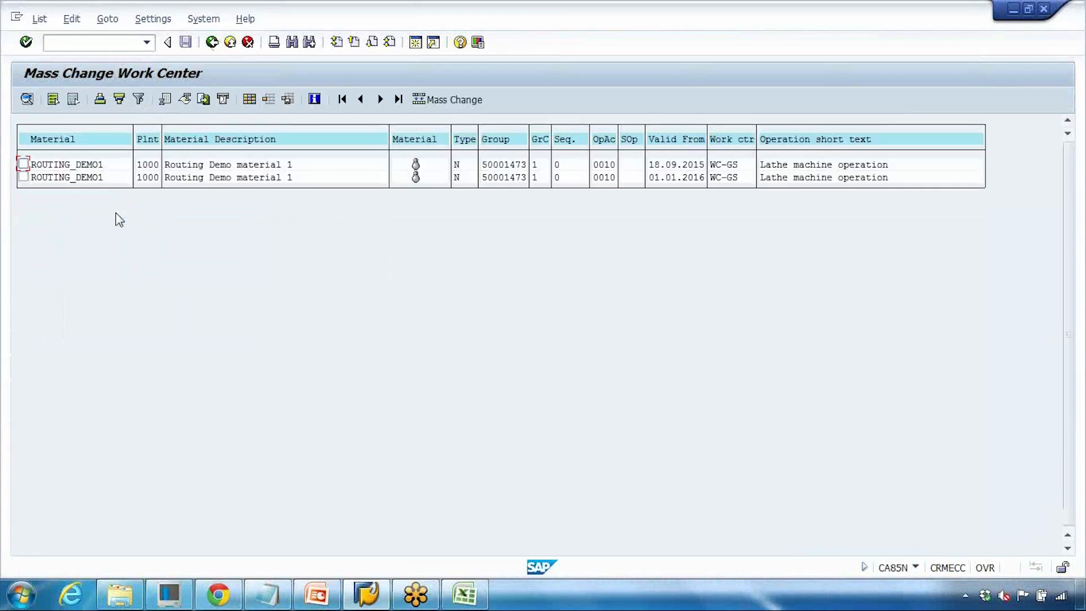
- Reselect the first routing operation and run Mass Change again
left_click(23, 164)
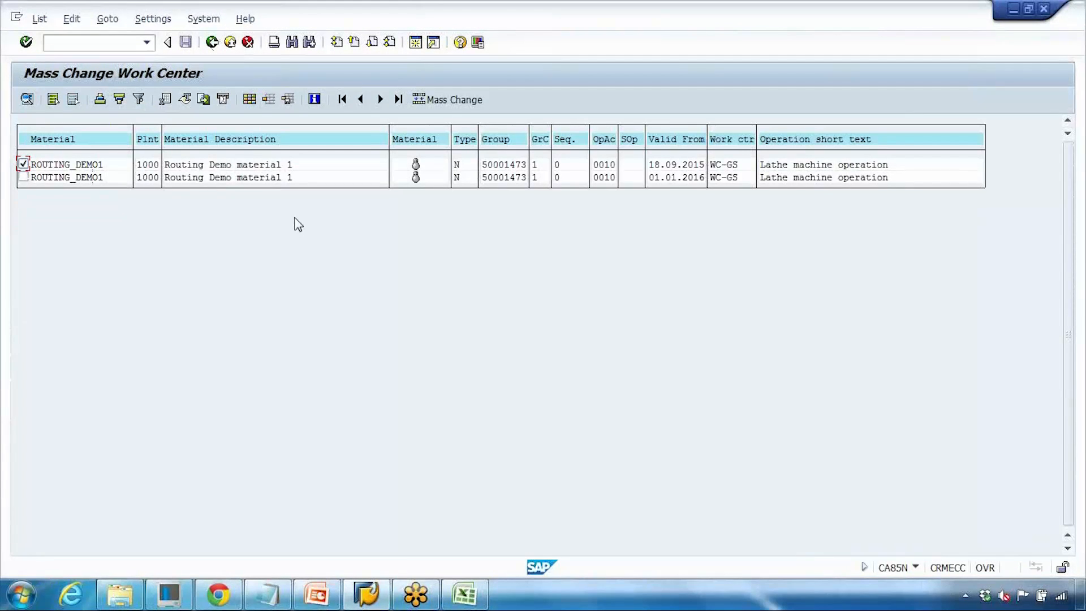
left_click(725, 164)
left_click(453, 100)
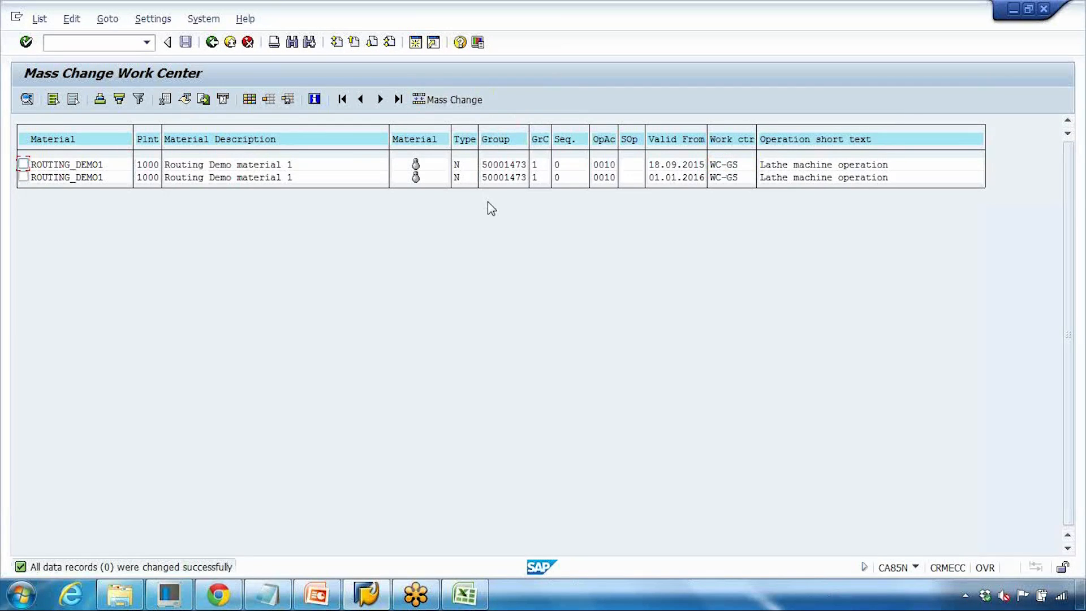
left_click(23, 164)
left_click(453, 100)
- Review the status message details, then return to the selection criteria screen
double_click(143, 567)
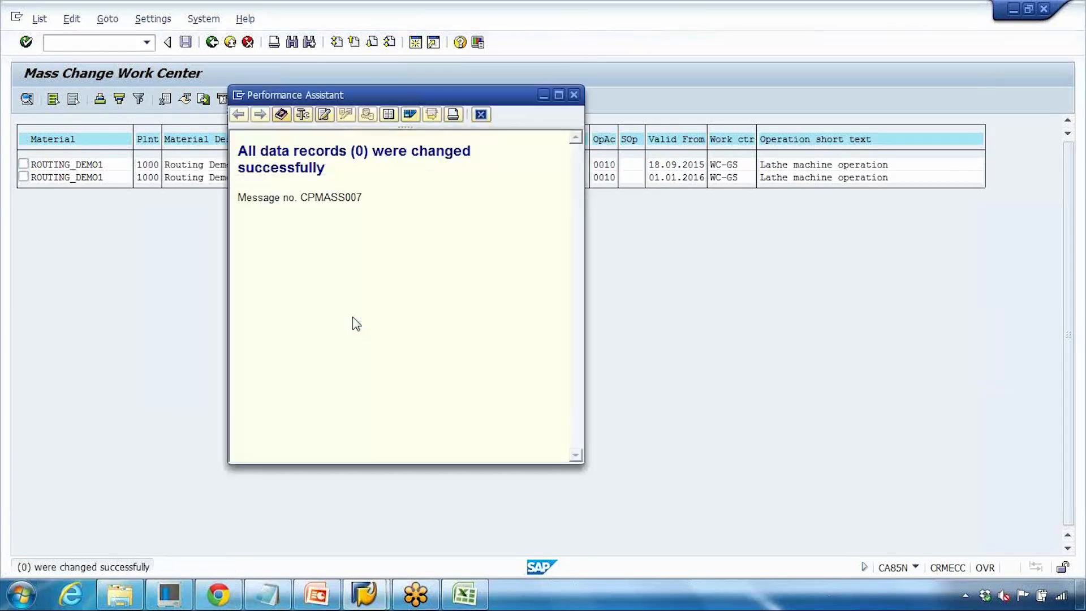
left_click(574, 95)
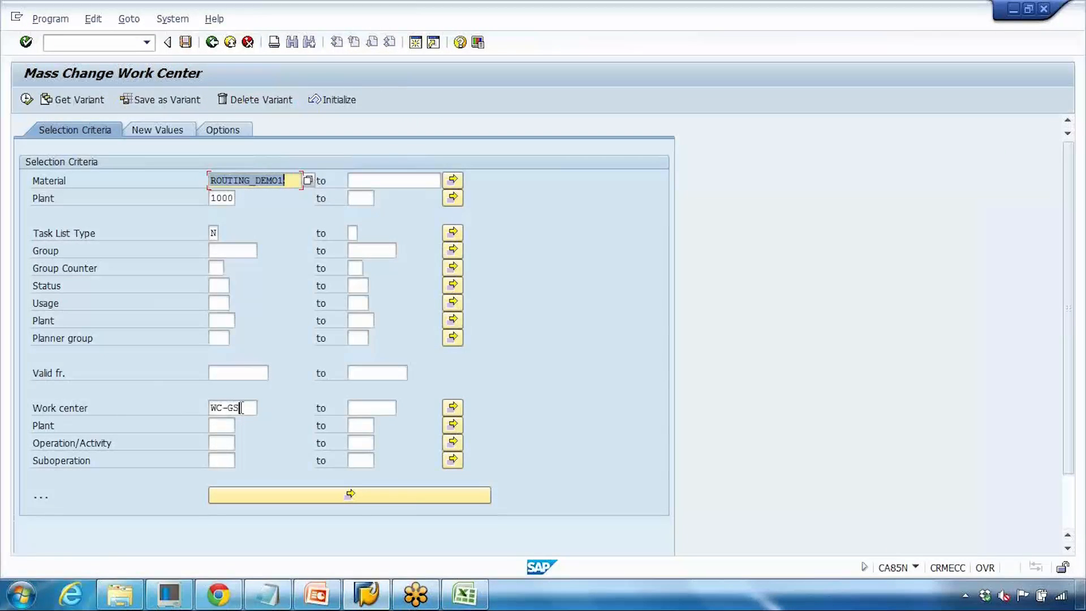
left_click(145, 375)
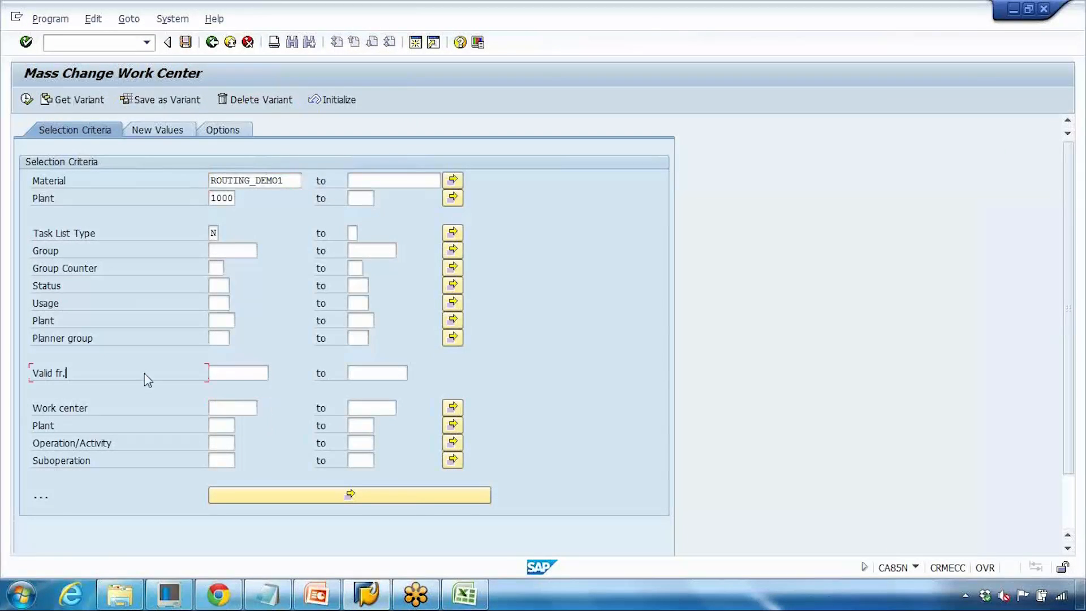
left_click(175, 136)
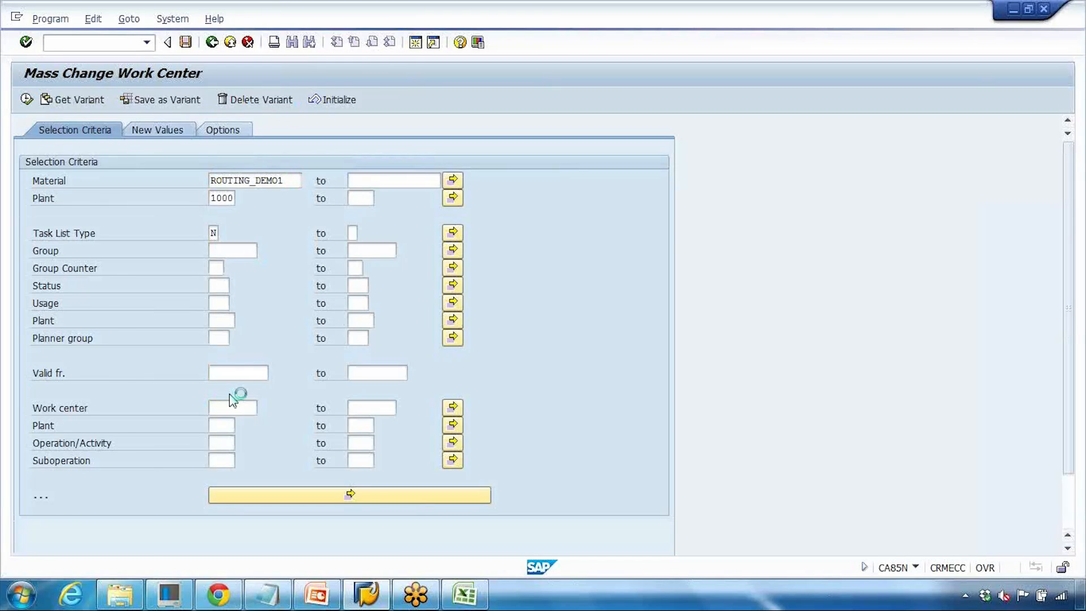
- Clear the setup and machine default values, units and their Adopt flags among the new values
double_click(186, 461)
key("BackSpace")
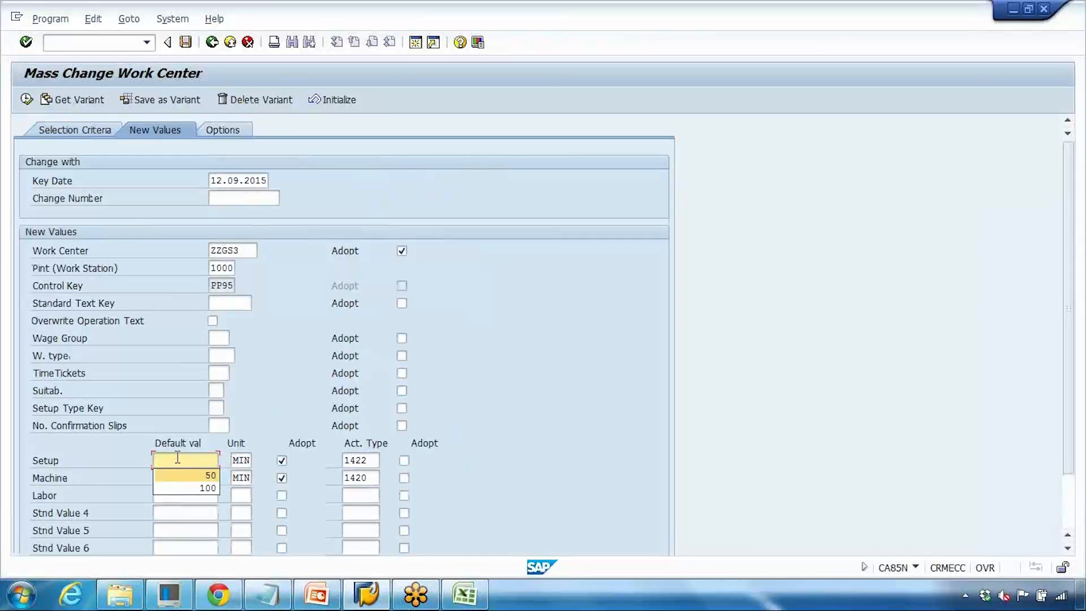
double_click(233, 461)
key("BackSpace")
double_click(178, 478)
key("BackSpace")
double_click(236, 477)
key("BackSpace")
left_click(281, 460)
left_click(281, 461)
left_click(282, 478)
double_click(246, 251)
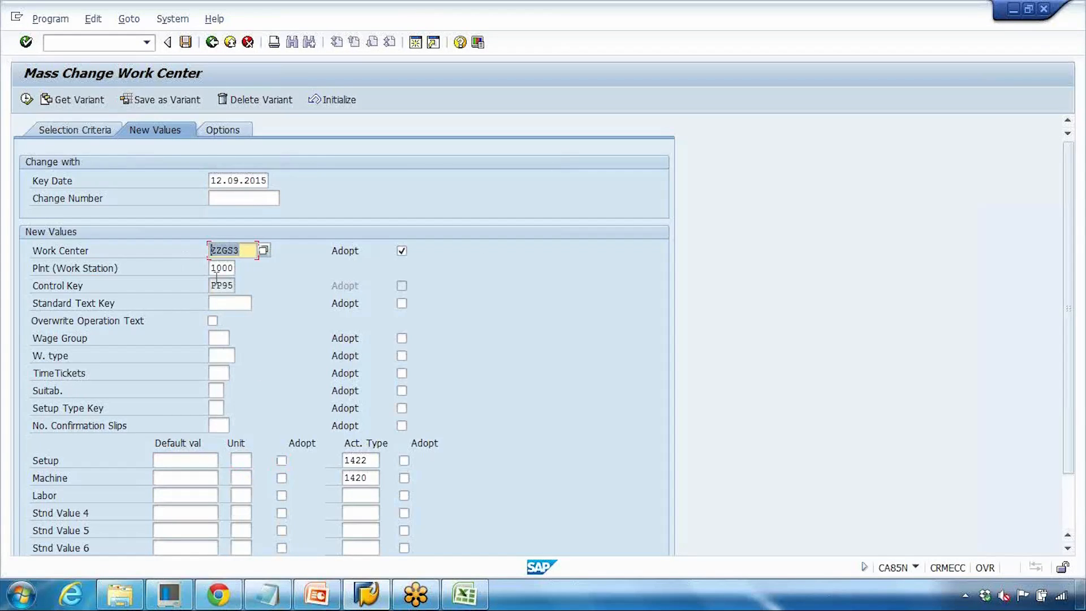
- Execute the selection and run Mass Change on the checked first routing operation
left_click(28, 103)
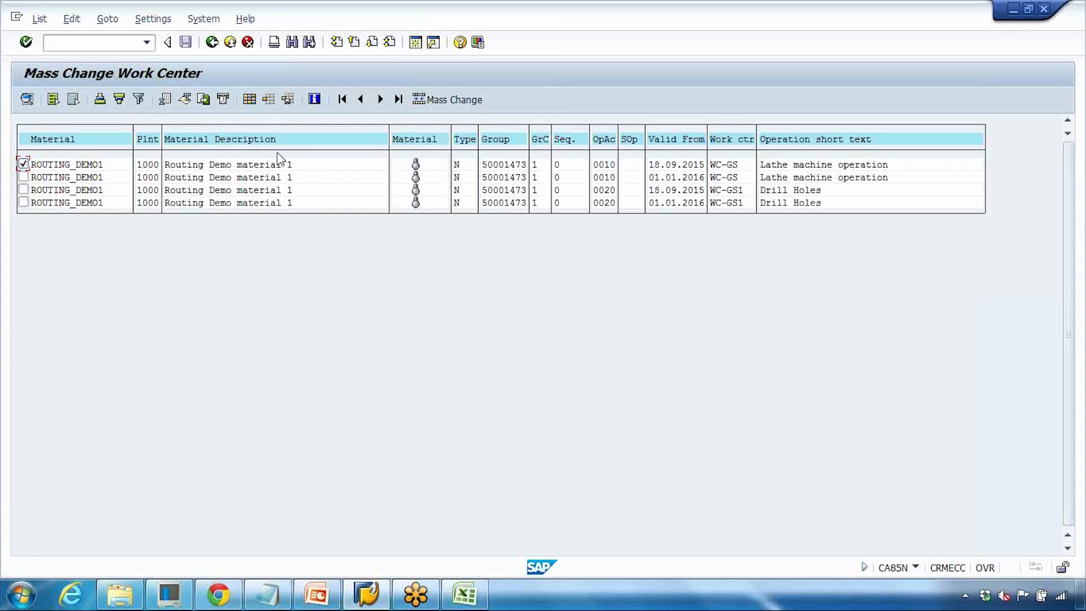
left_click(455, 101)
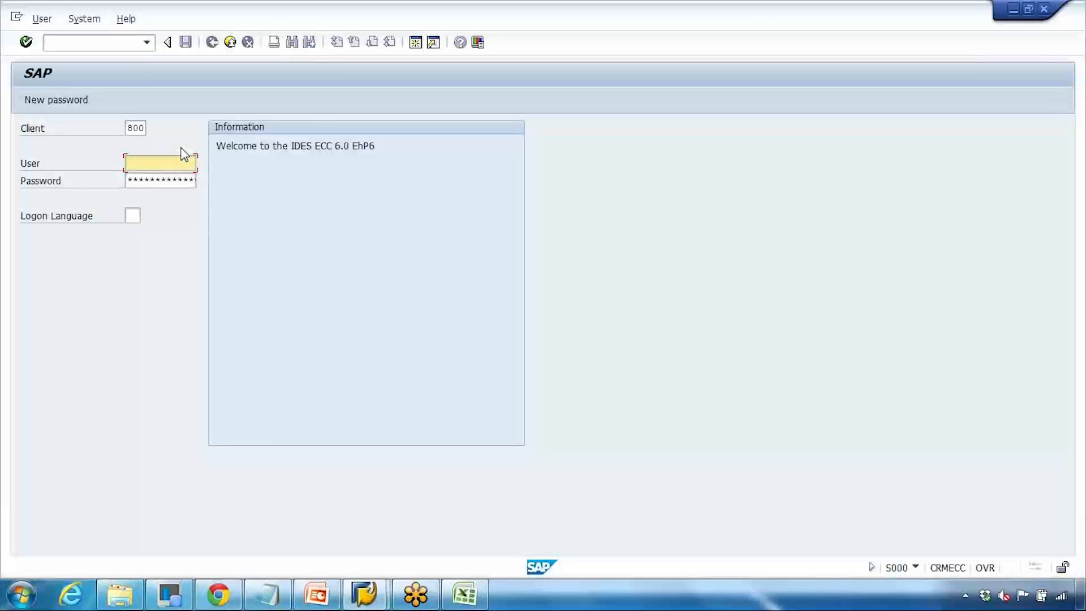
- Log back on to the SAP ECC New system in client 800 with the user name and password, and close the logon pad
type("g")
left_click(169, 179)
key("Tab")
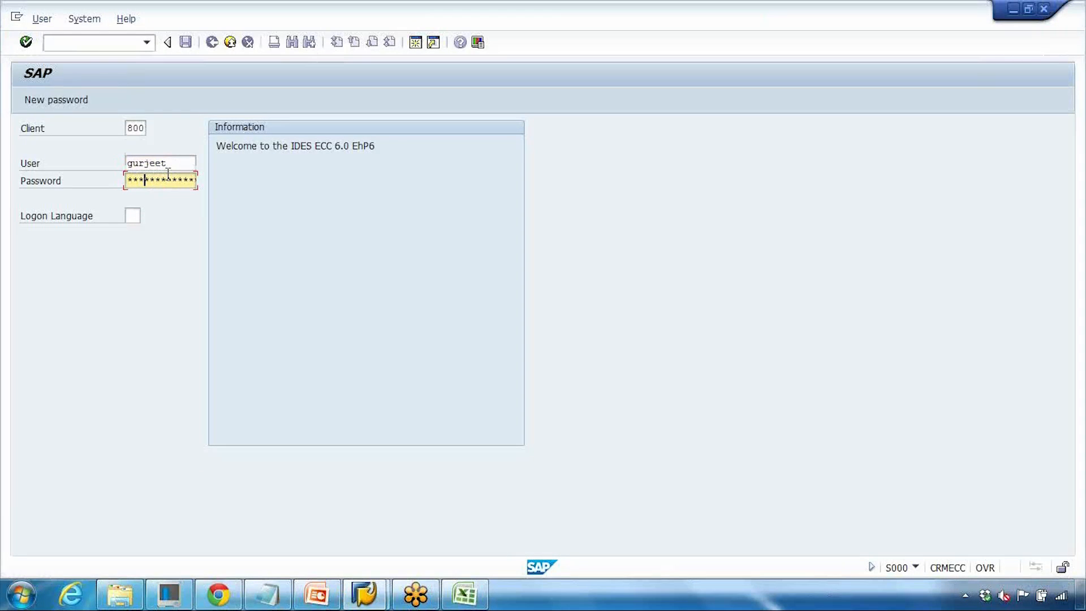
key("Return")
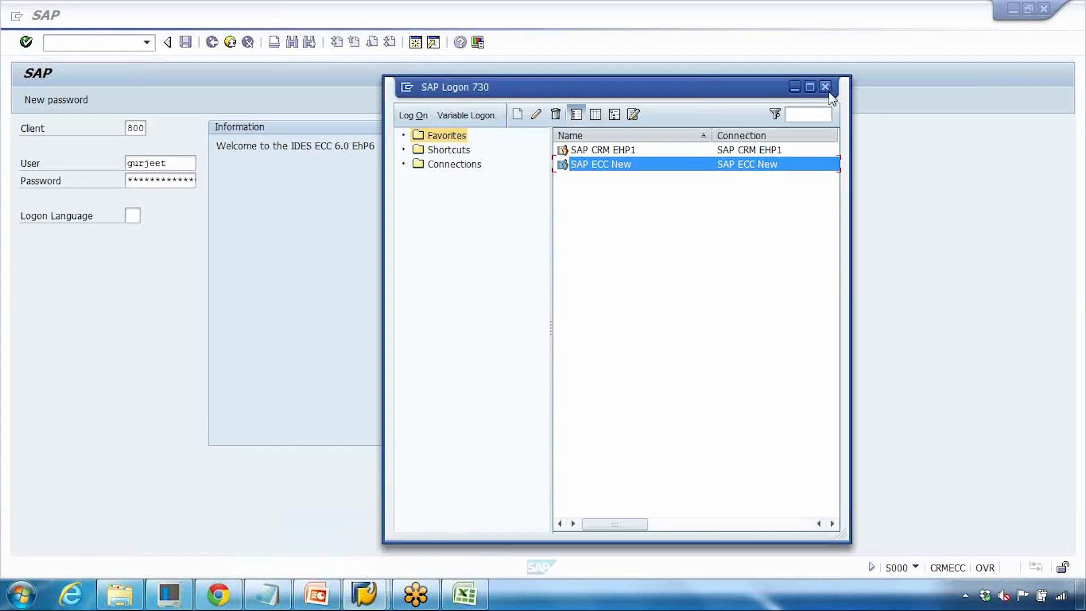
left_click(825, 86)
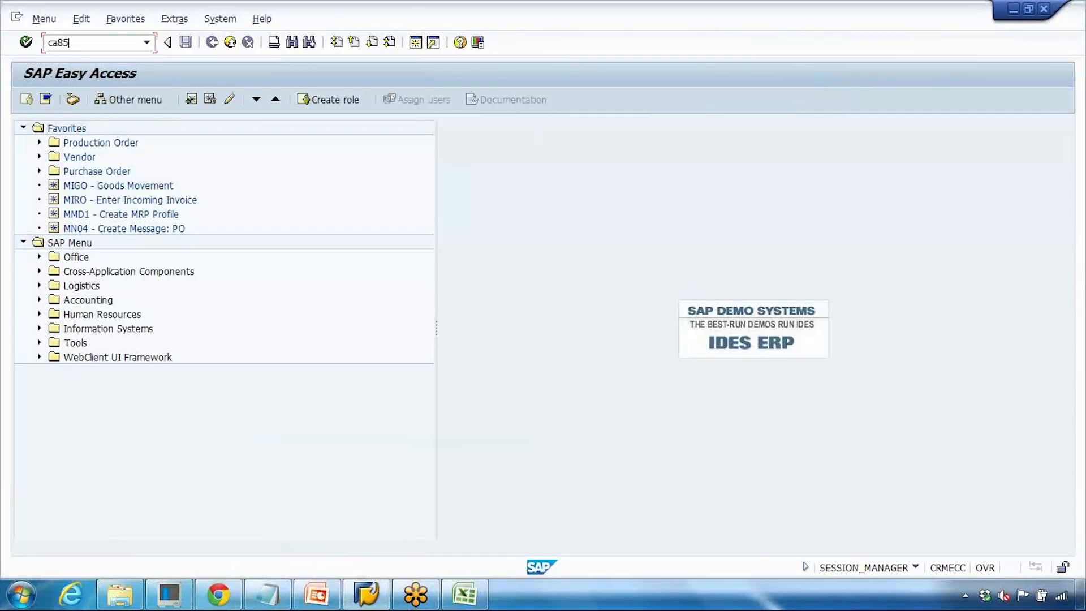
- Reopen transaction CA85N and clear the setup and machine activity types among the new values
type("ca85n")
key("Return")
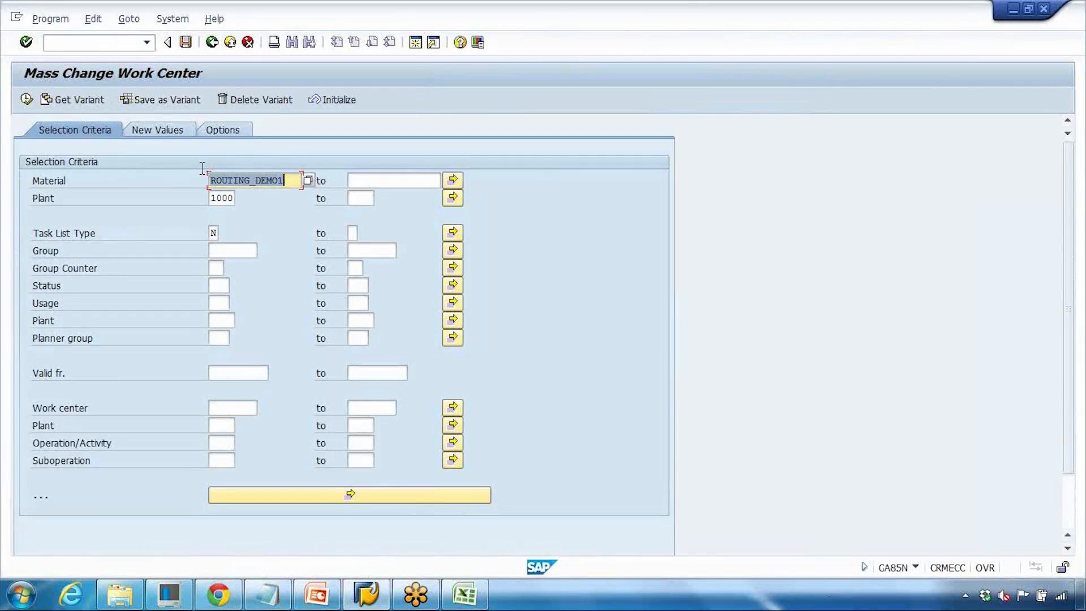
left_click(158, 130)
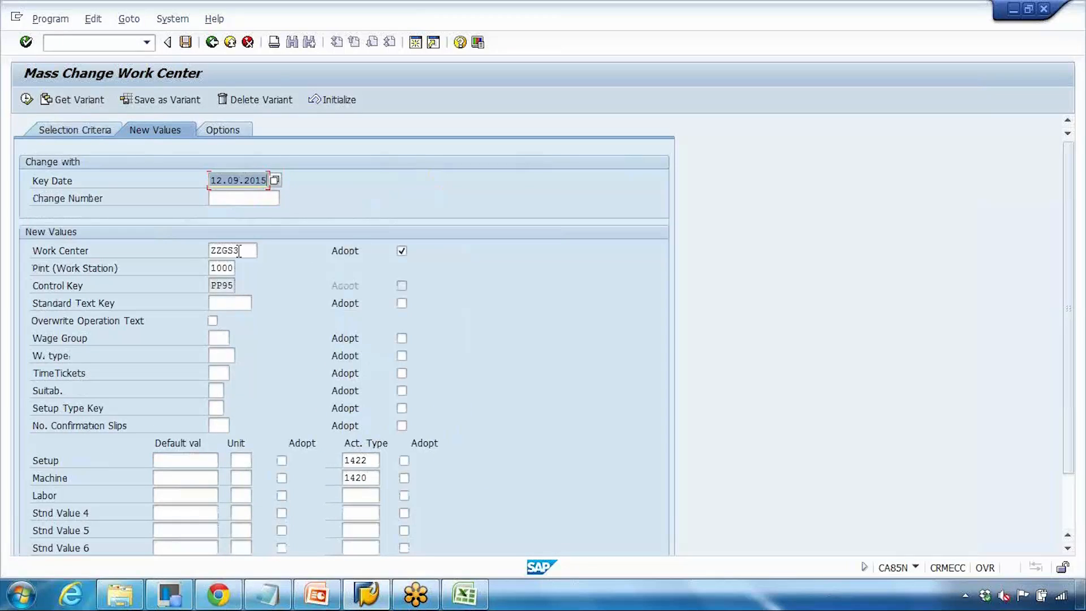
left_click(210, 252)
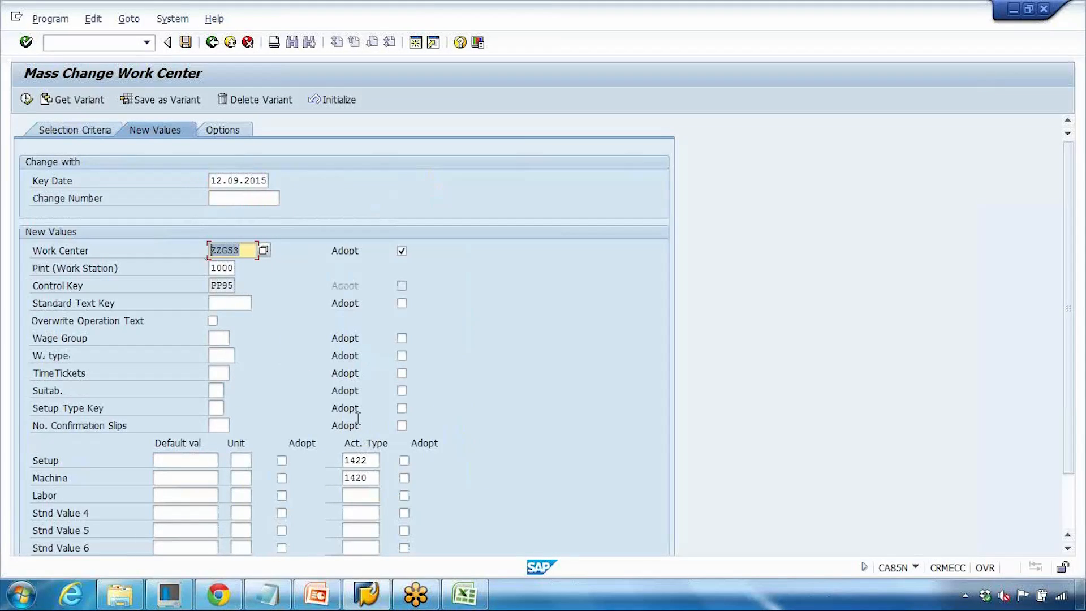
double_click(362, 459)
key("BackSpace")
double_click(372, 475)
key("BackSpace")
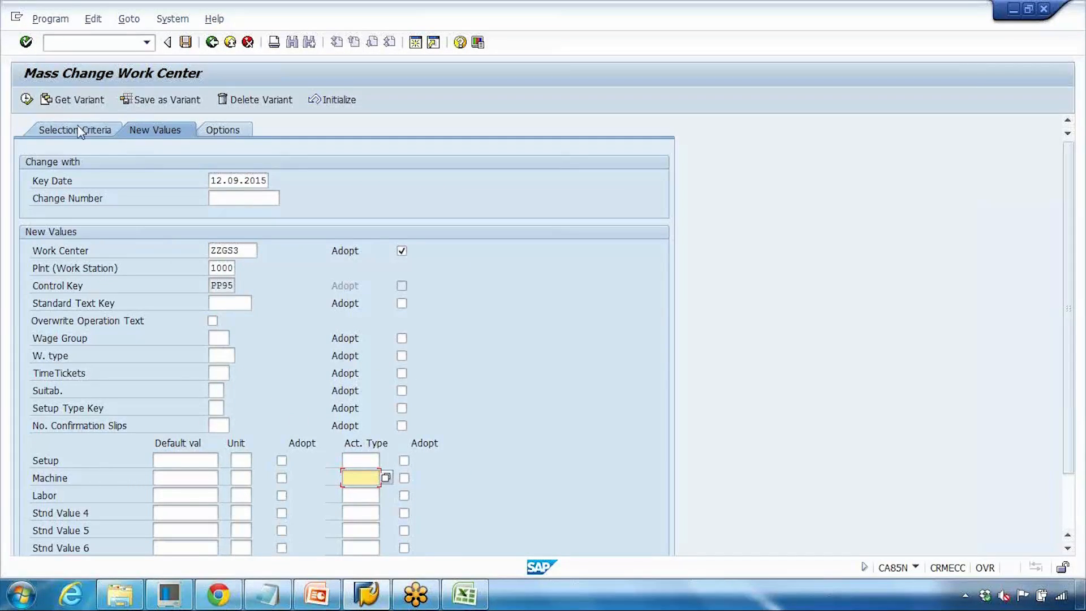
- Execute the selection, check the first operation valid from 18.09.2015 and run Mass Change on it
left_click(27, 100)
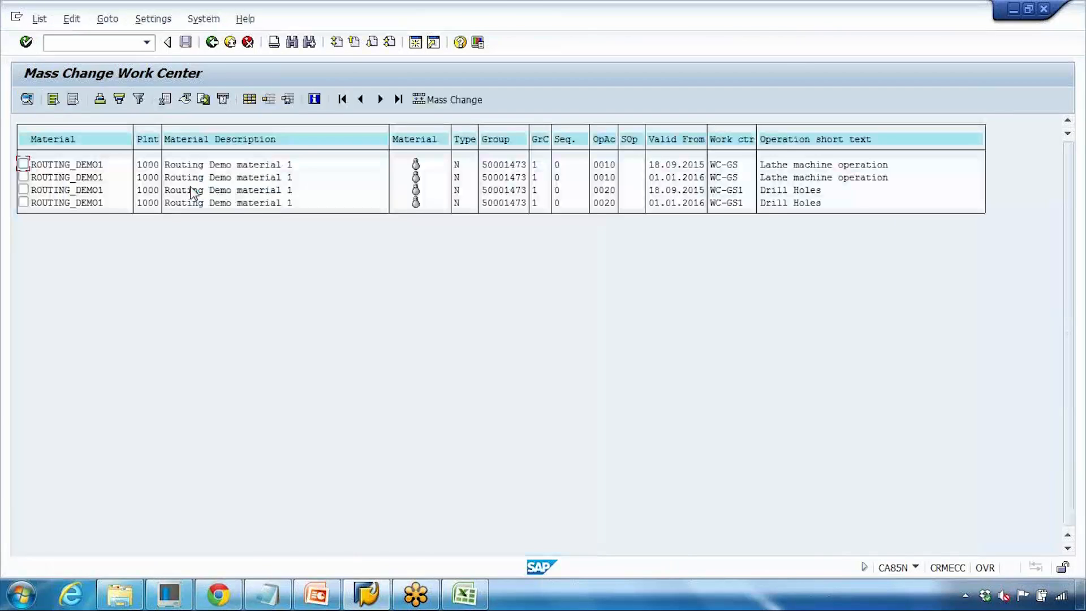
left_click(23, 164)
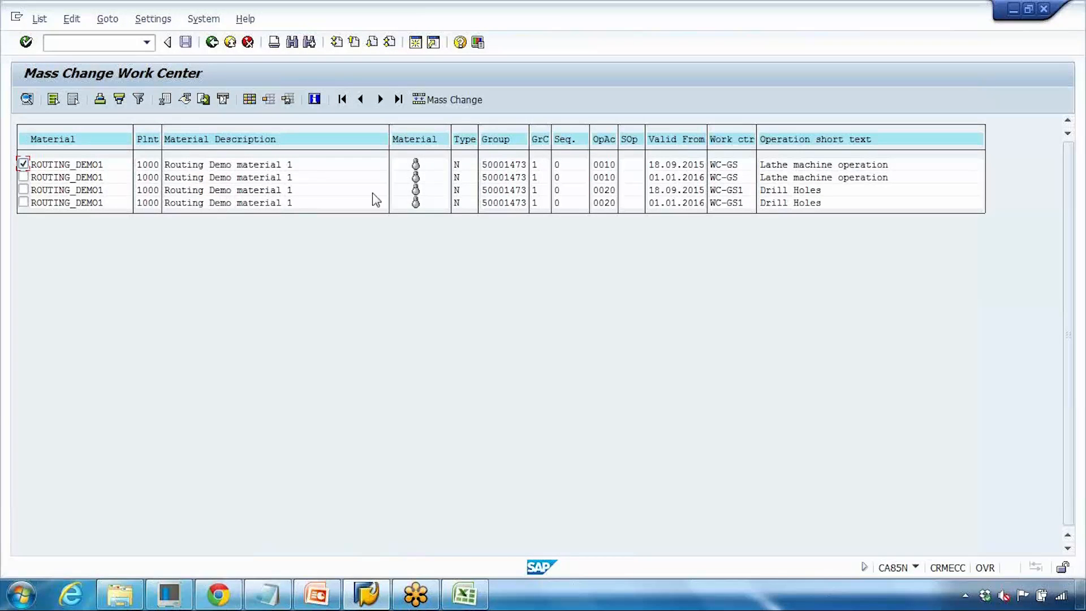
left_click(723, 165)
left_click(469, 104)
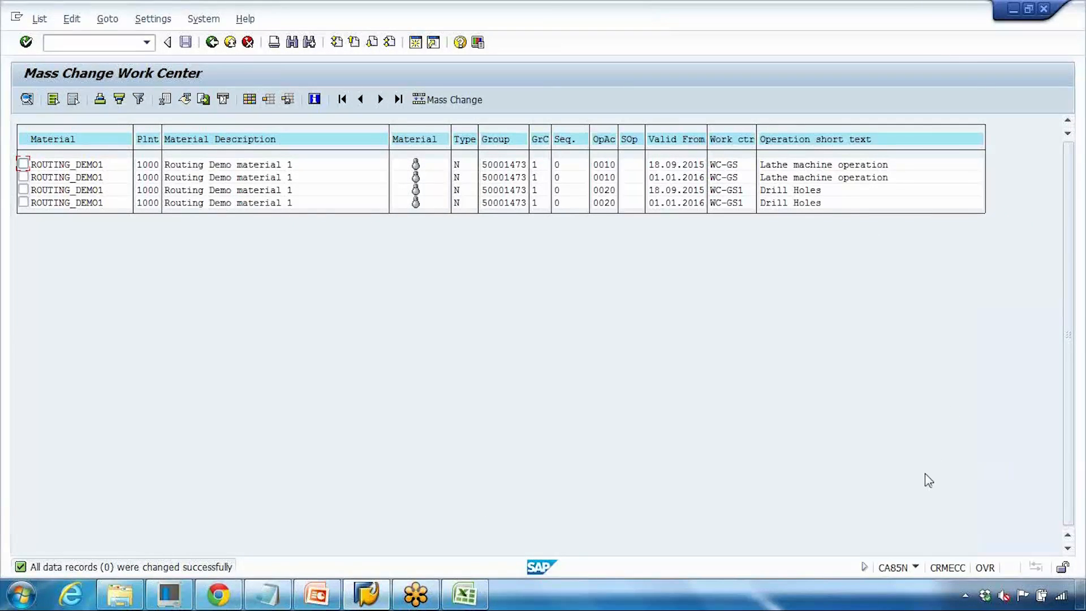
- Return to the selection criteria and set the material to ROUTING_DEMO2 for plant 1000
key("F3")
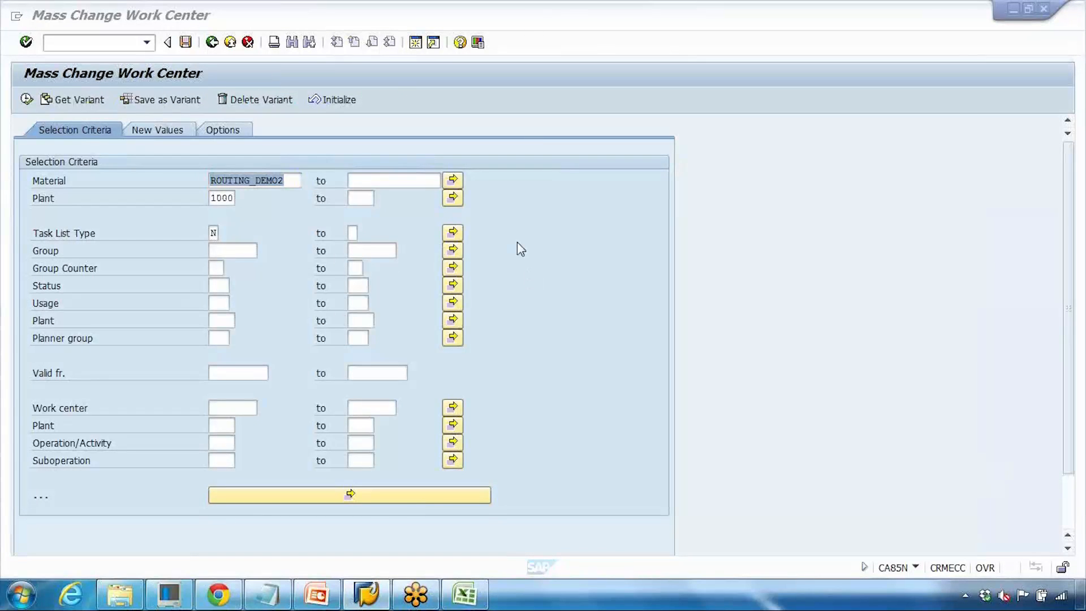
left_click(290, 180)
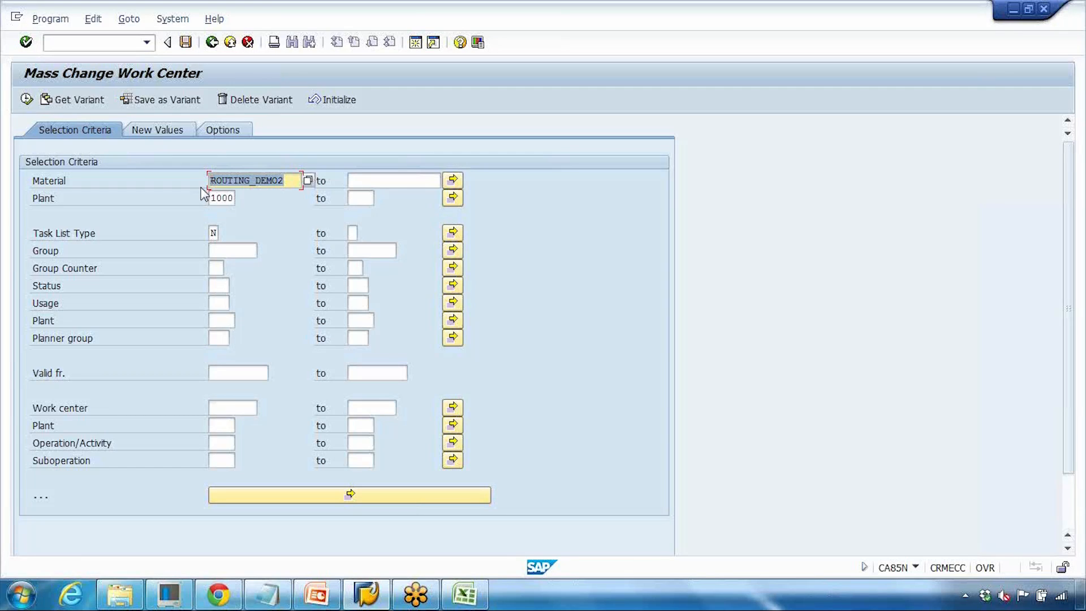
left_click(164, 134)
left_click(96, 130)
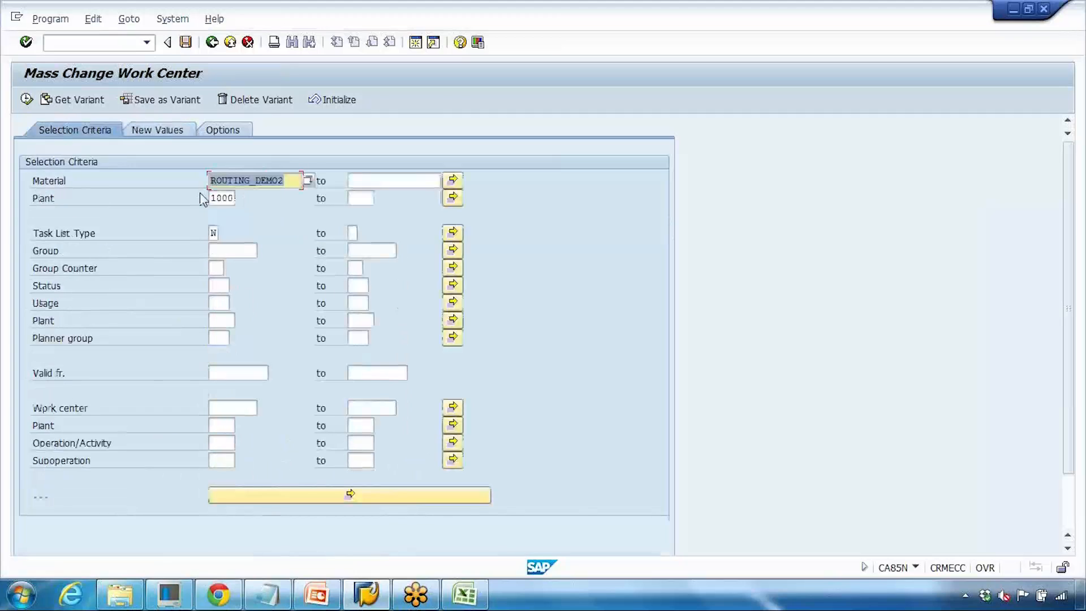
left_click(276, 180)
double_click(276, 180)
left_click(158, 130)
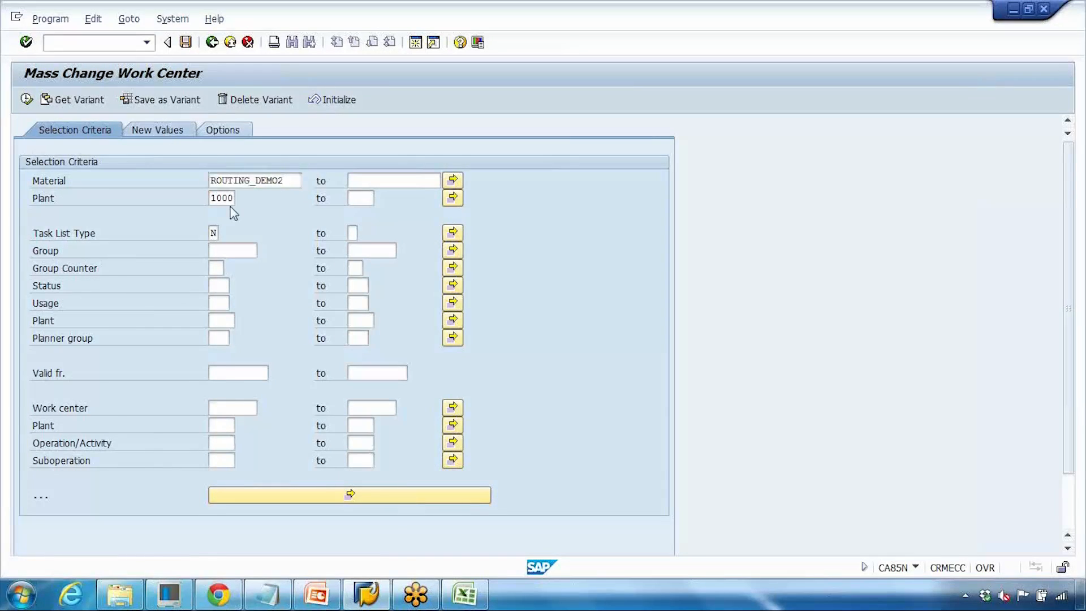
- Replace the new work center with ZZGS3, keeping its Adopt option selected
left_click(249, 255)
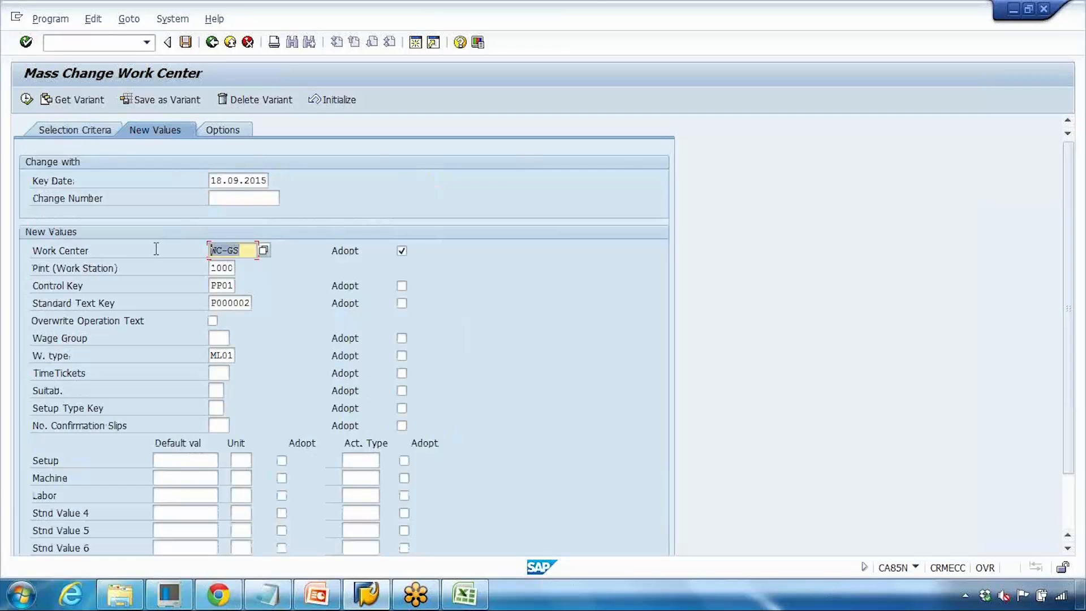
key("BackSpace")
key("BackSpace")
key("BackSpace")
key("BackSpace")
key("BackSpace")
left_click(226, 291)
key("Return")
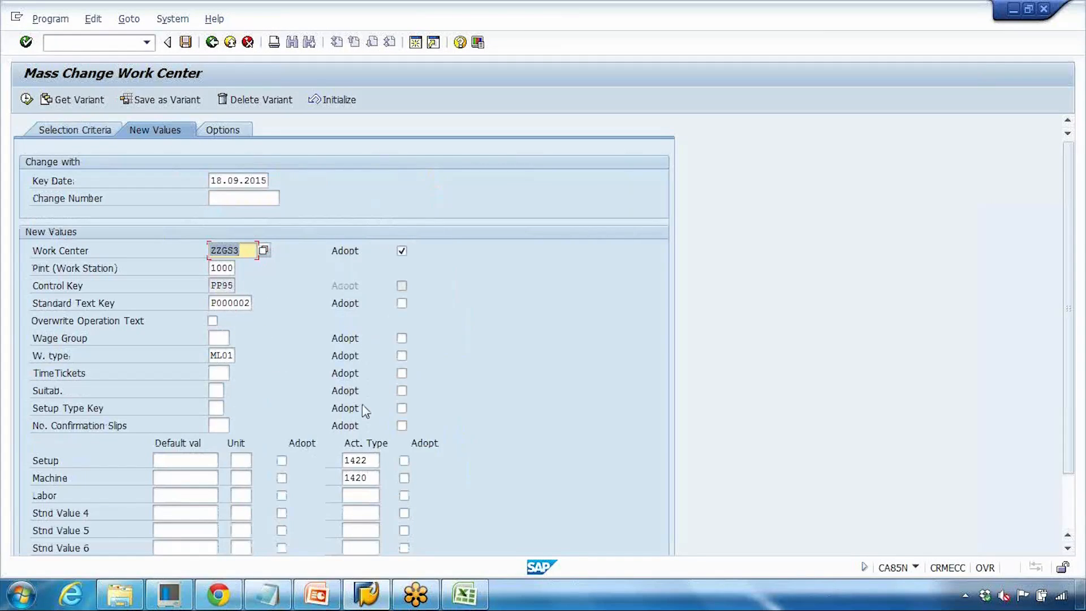
left_click(401, 251)
left_click(401, 251)
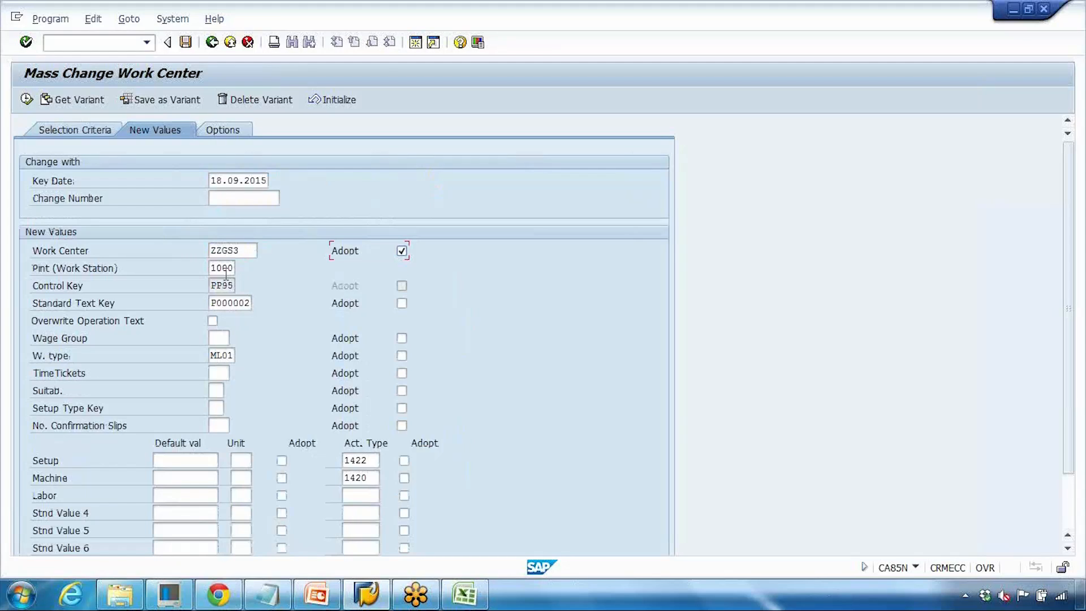
- Execute the selection, check both ROUTING_DEMO2 operations and run Mass Change on them
left_click(27, 101)
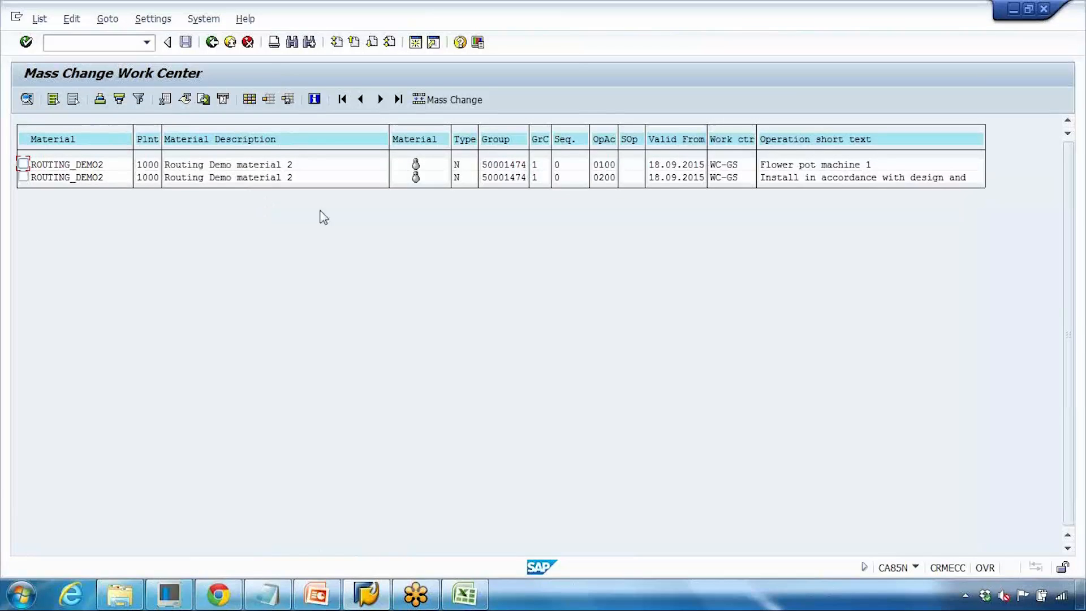
left_click(725, 179)
left_click(23, 164)
left_click(23, 178)
left_click(458, 102)
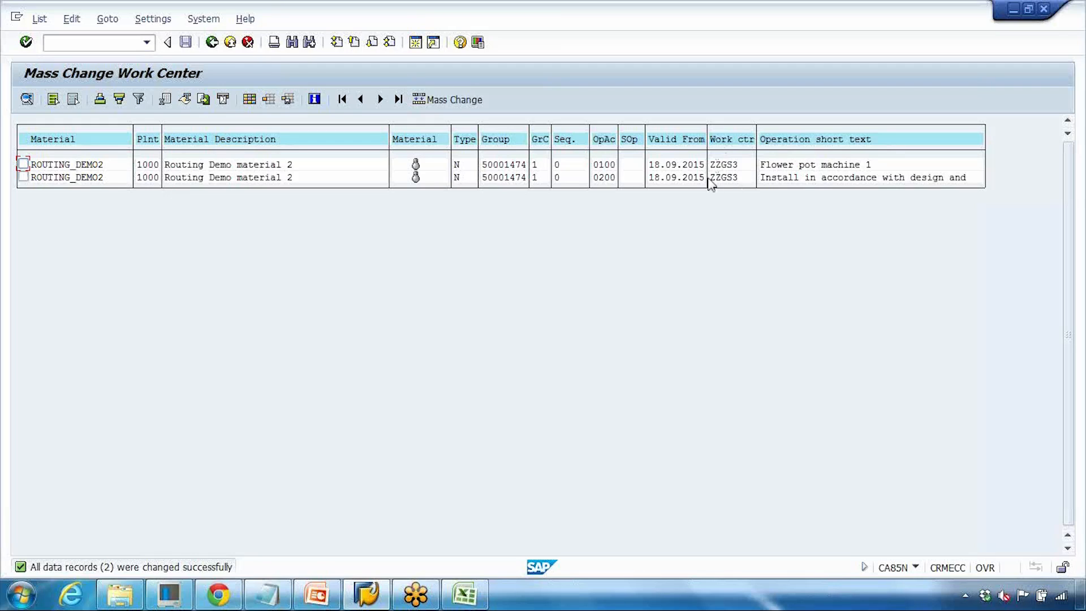
- Go back to the new values and set the new work center to wc-gs
left_click(212, 41)
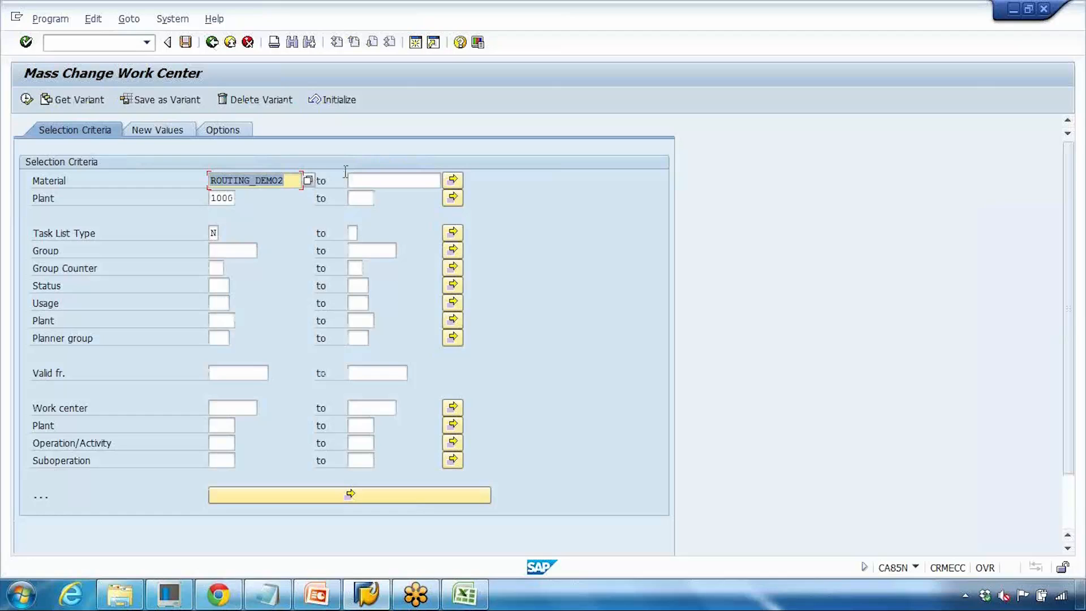
left_click(180, 130)
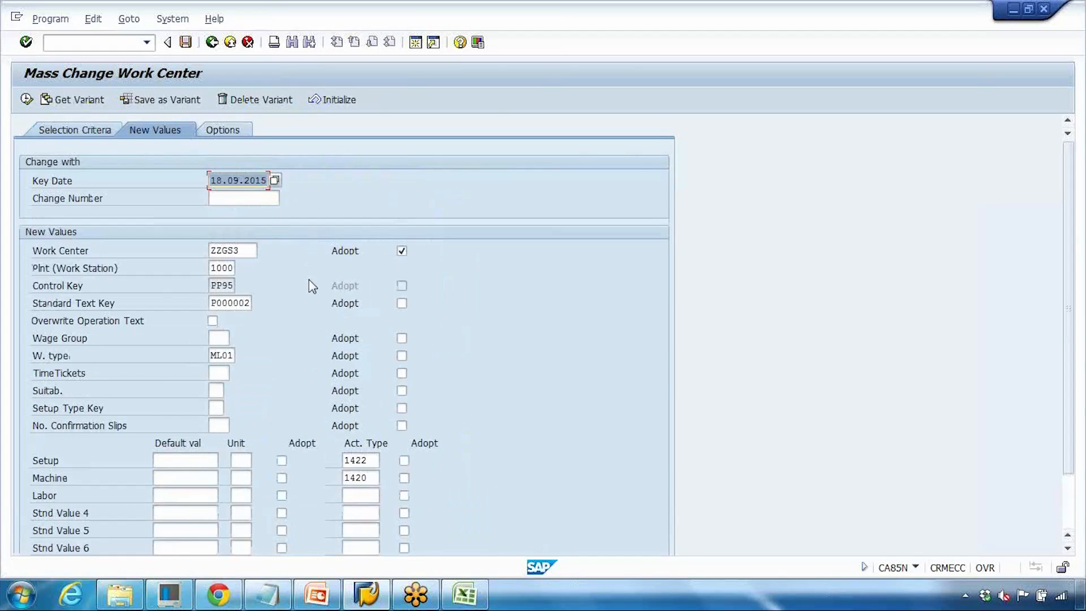
left_click_drag(246, 250, 180, 251)
type("w")
left_click(239, 264)
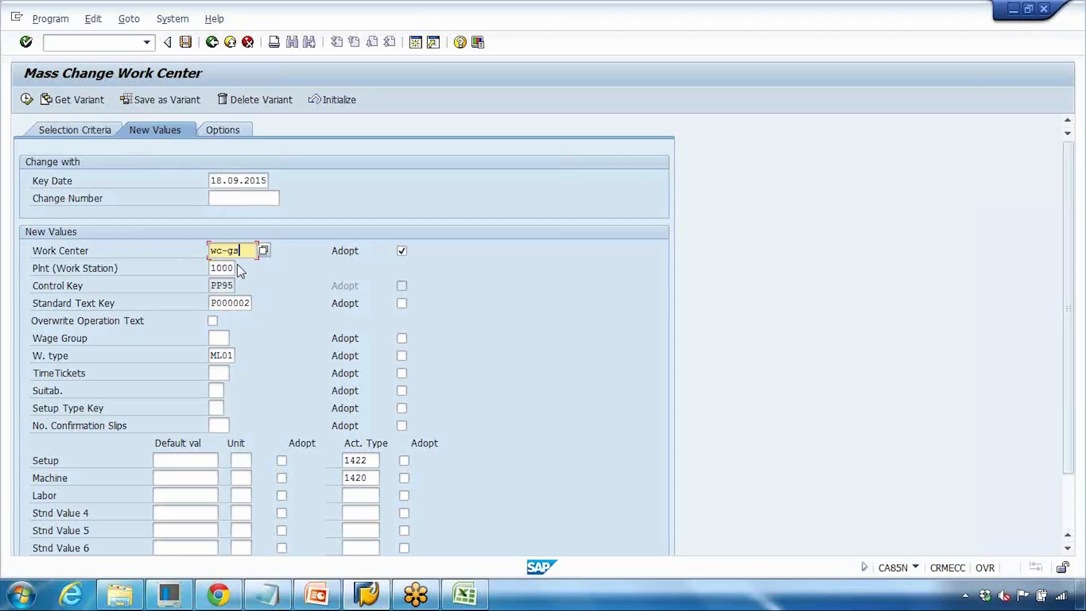
- Execute the selection, check both ROUTING_DEMO2 operations and try to run Mass Change
left_click(27, 100)
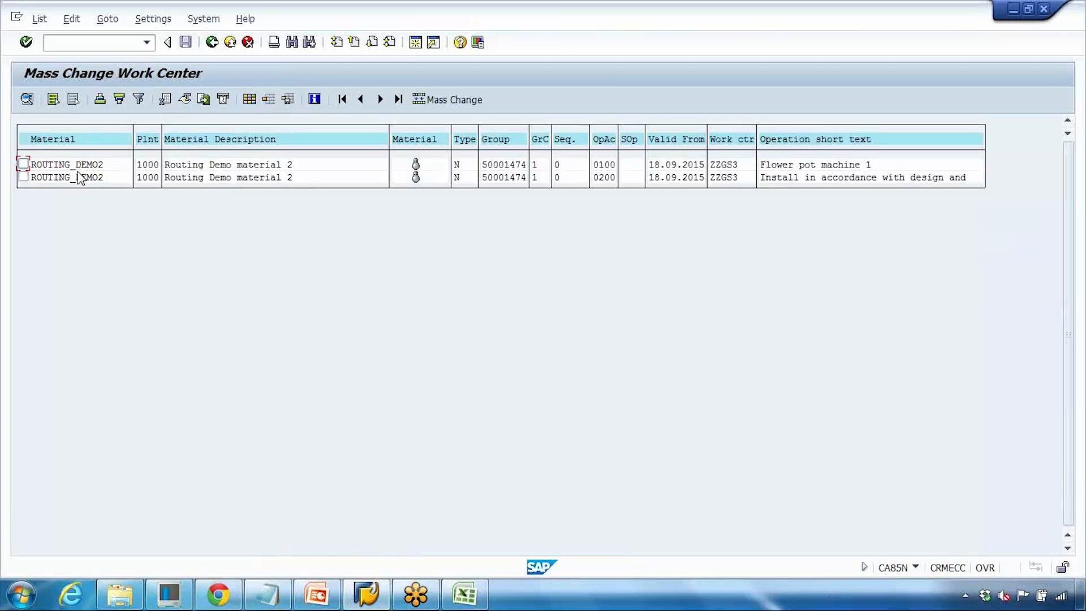
left_click(23, 164)
left_click(23, 177)
left_click(450, 106)
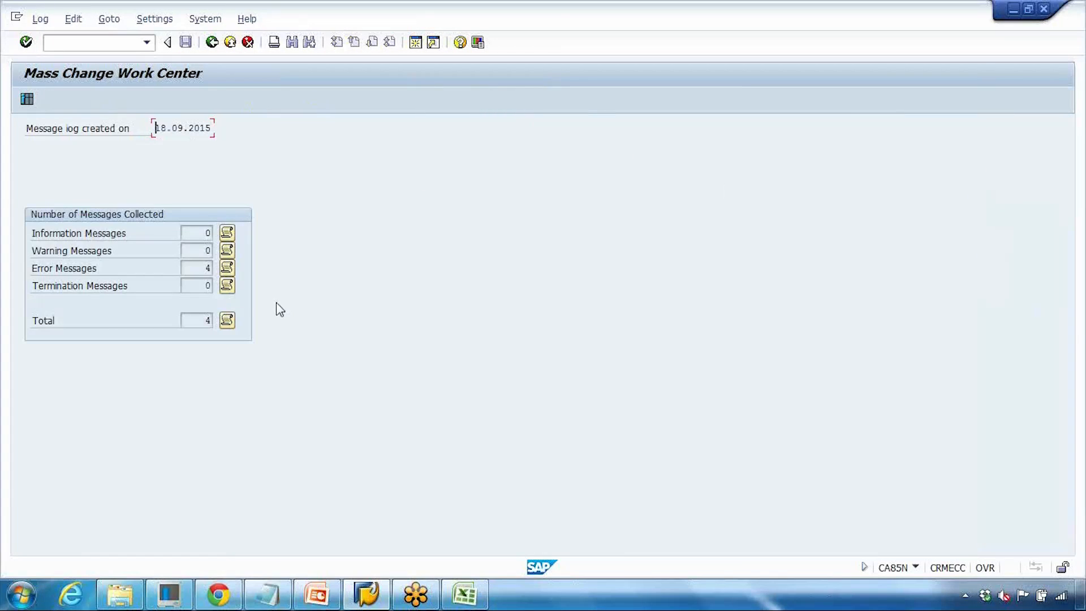
- Return to the operation list, recheck both operations and run Mass Change again
left_click(212, 43)
left_click(23, 164)
left_click(23, 177)
left_click(446, 100)
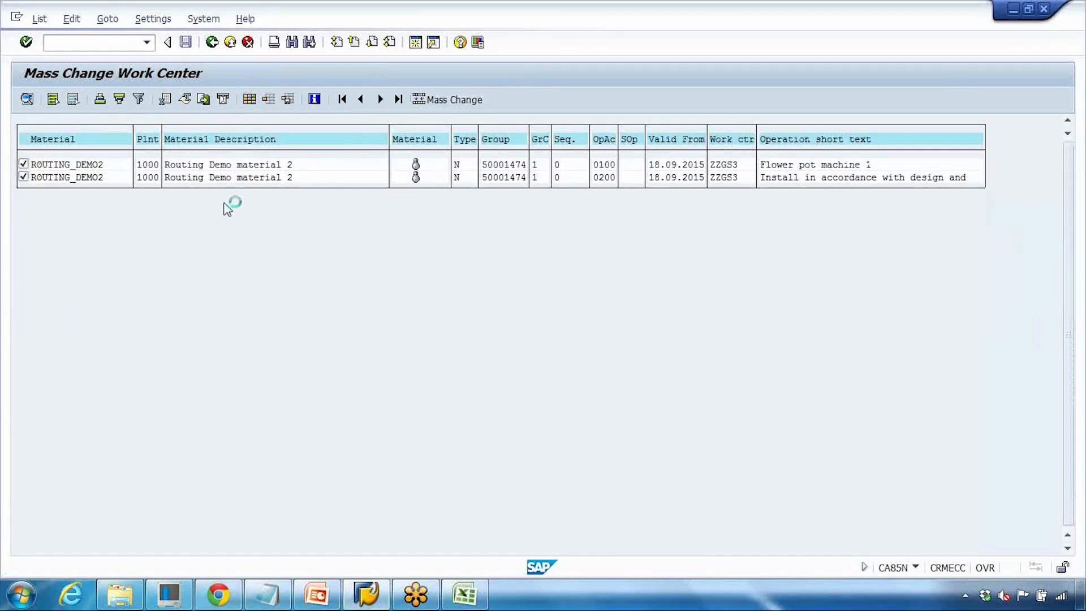
- Open the error messages of the mass change log, then go back to the operation list
left_click(227, 267)
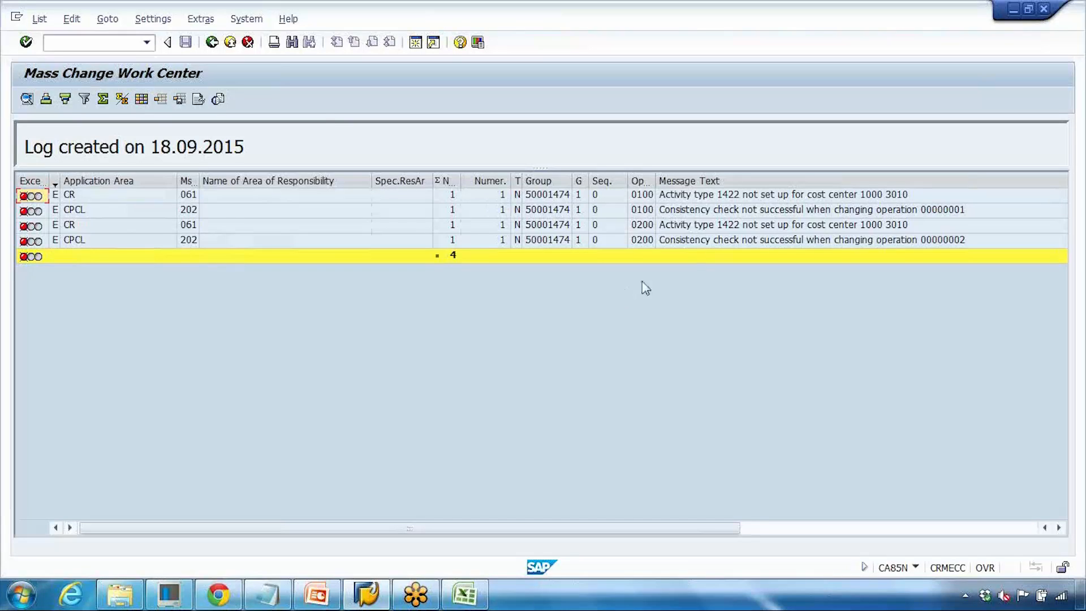
left_click(694, 226)
left_click(212, 42)
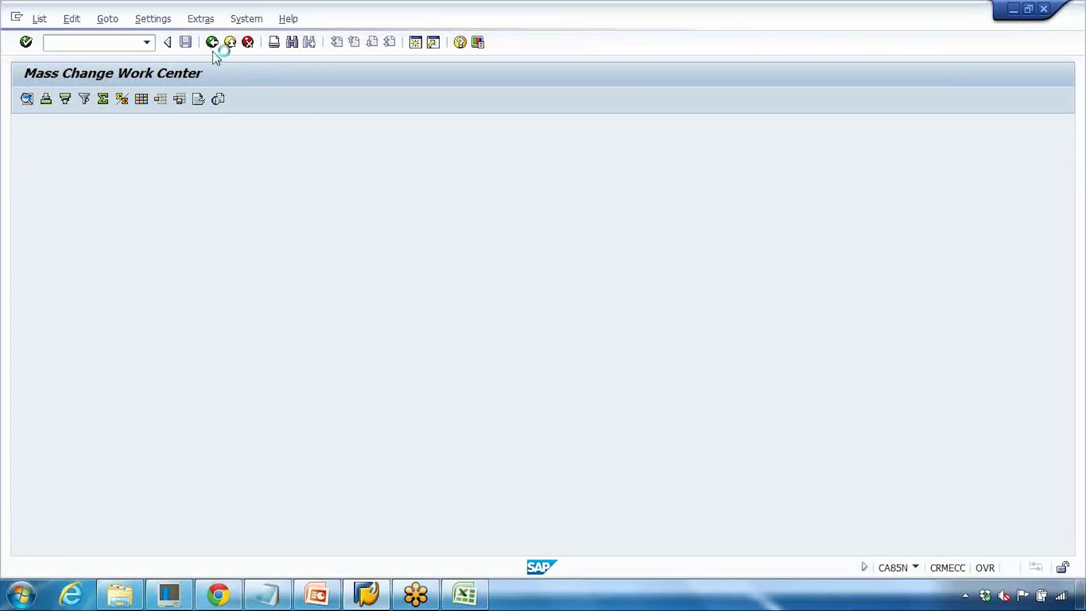
left_click(213, 42)
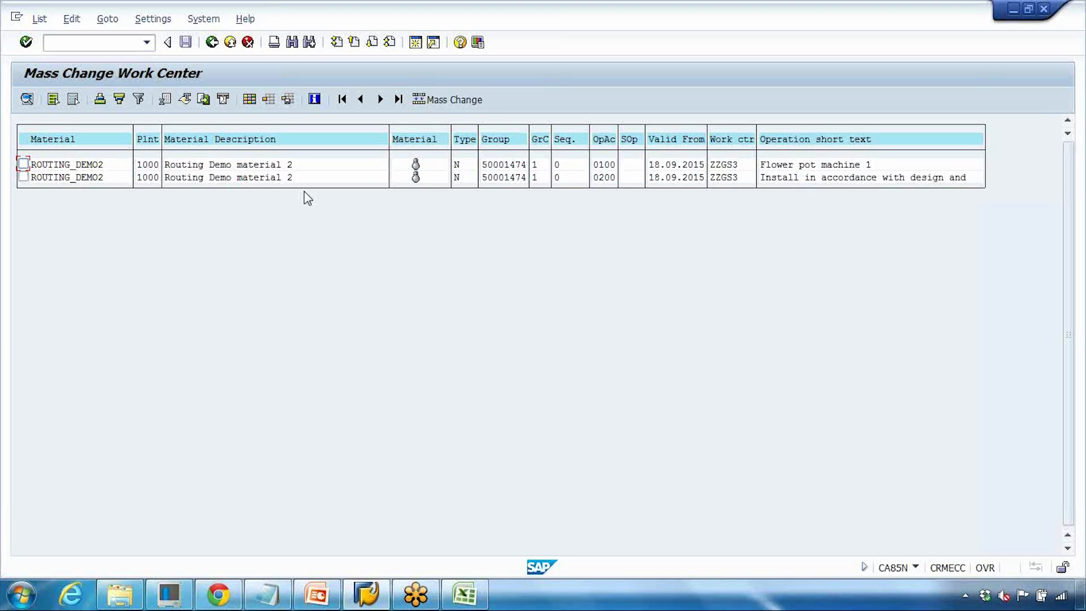
- Switch to PowerPoint, start the slide show from the Mass Change slide and advance to the Recap slide
left_click(326, 596)
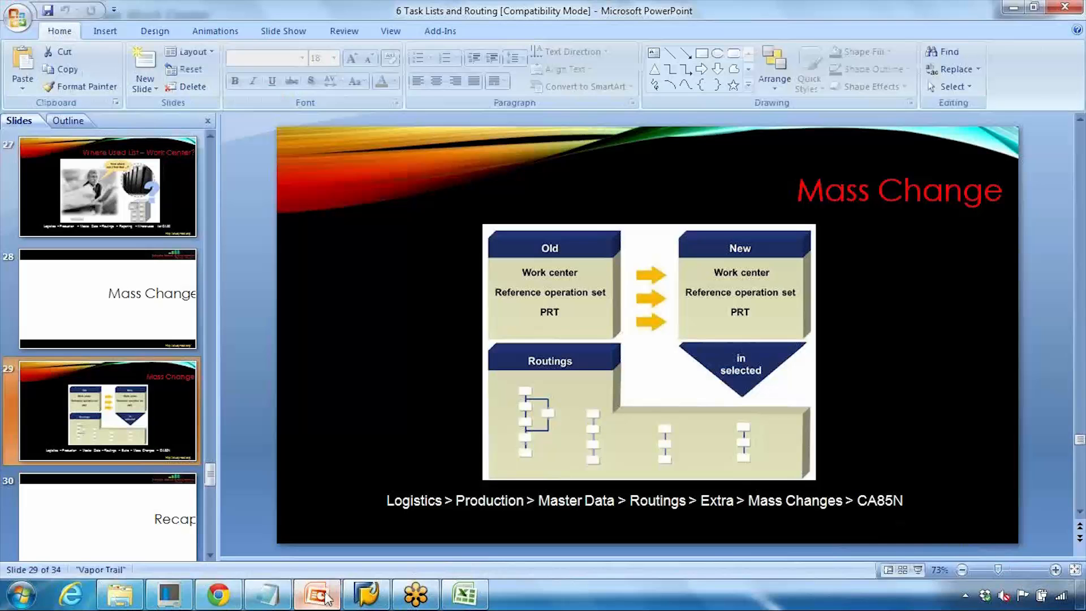
scroll(151, 396, "down", 1)
left_click(158, 305)
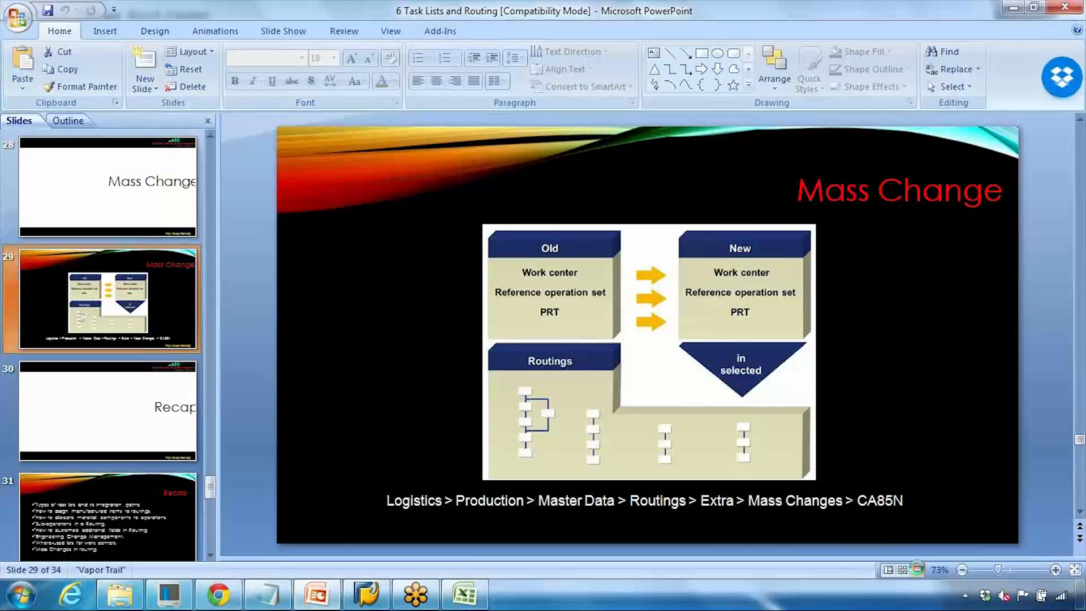
left_click(918, 570)
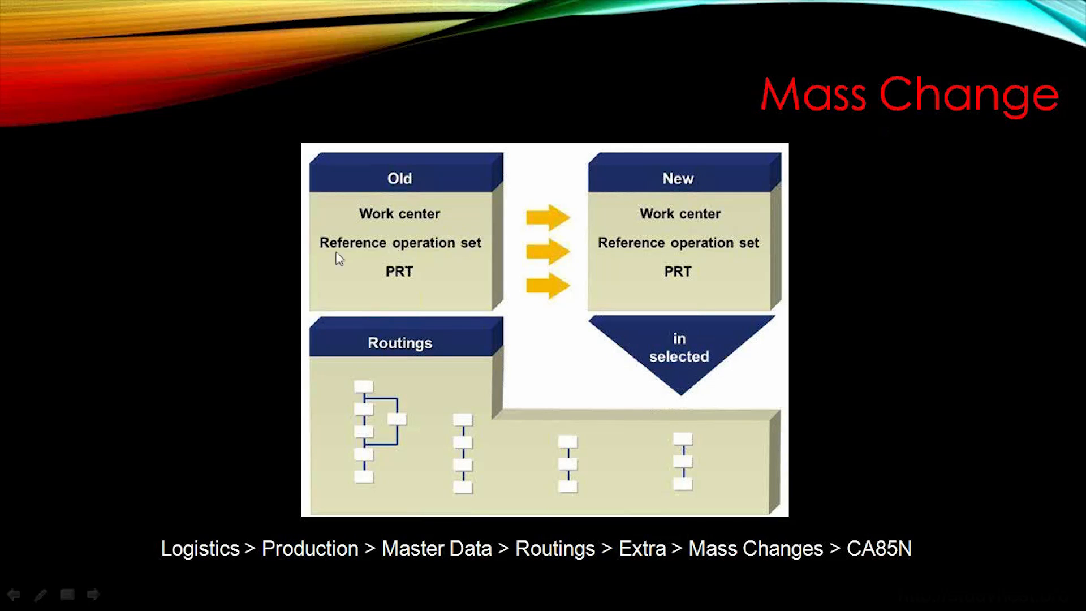
left_click(278, 237)
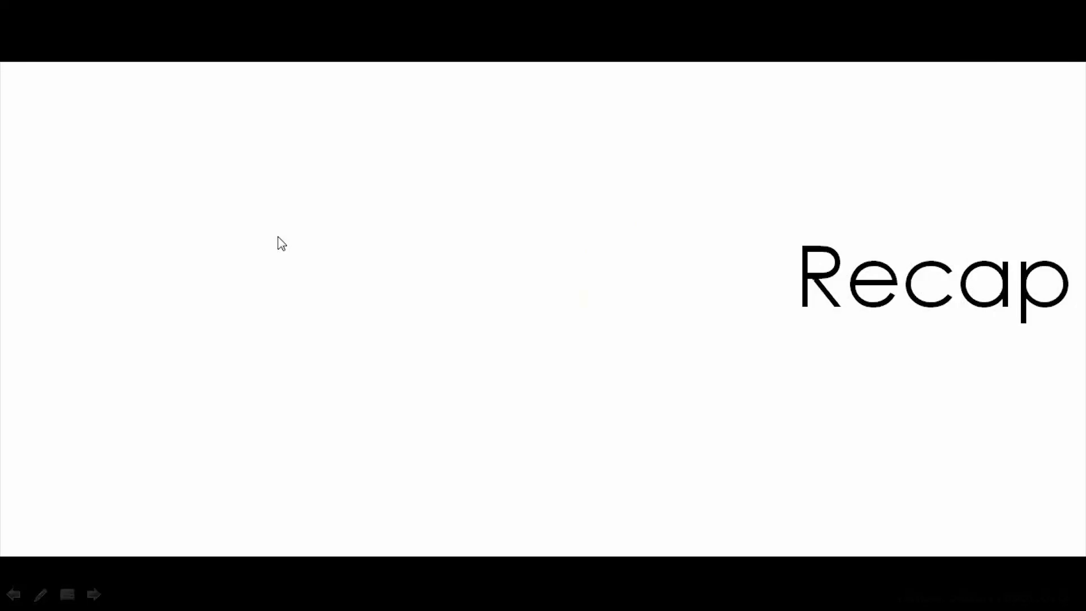